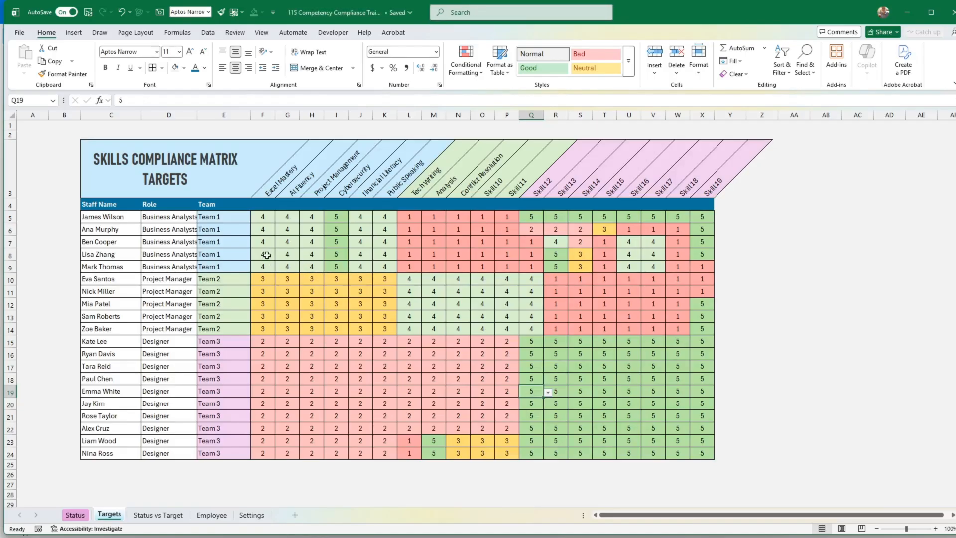
Review a Team 1 member's target ratings in the Targets sheet and the Excel Mastery compliance percentage in the Status vs Target sheet.
click(100, 257)
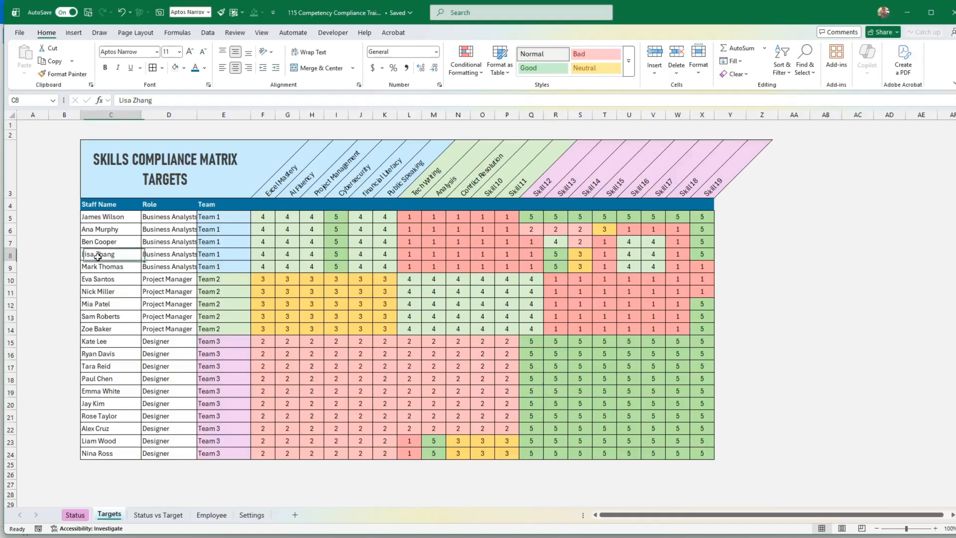
click(262, 253)
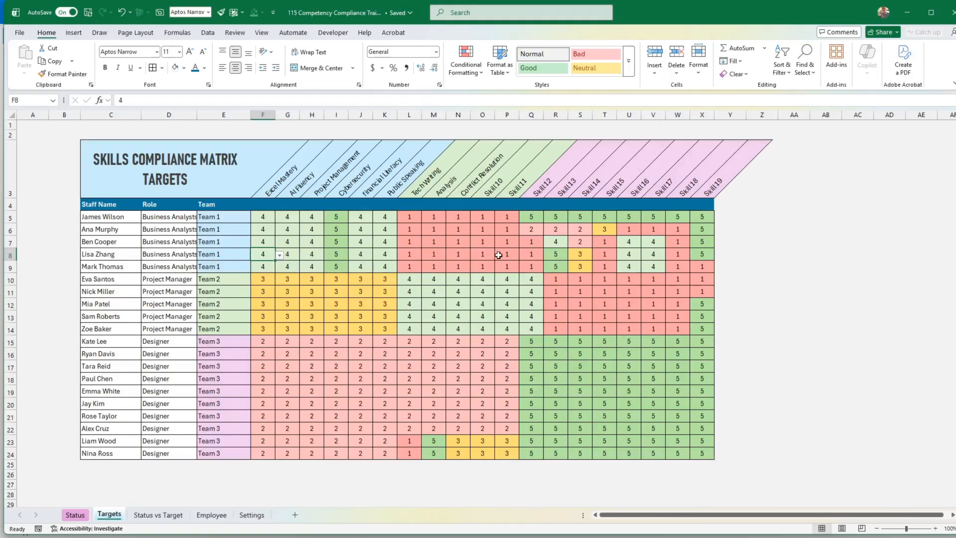
click(162, 514)
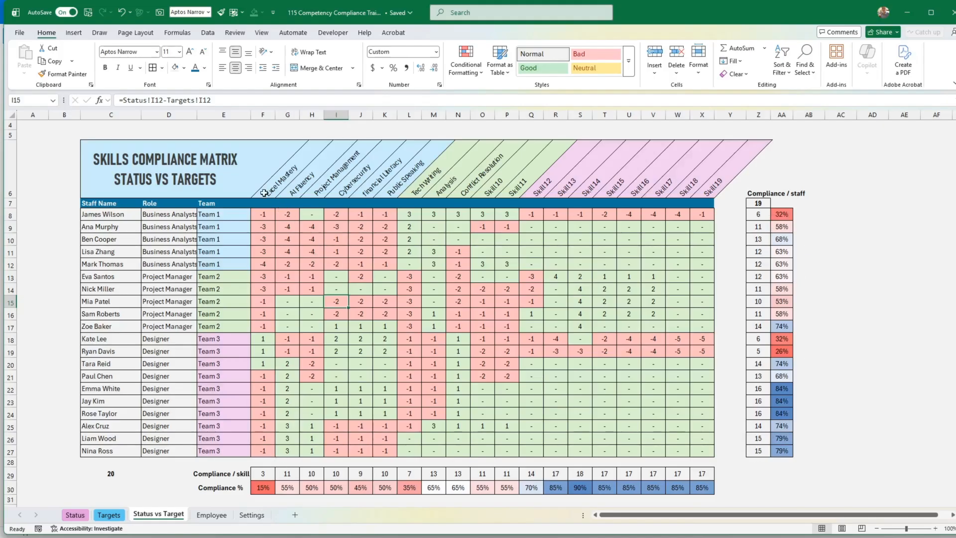
click(263, 488)
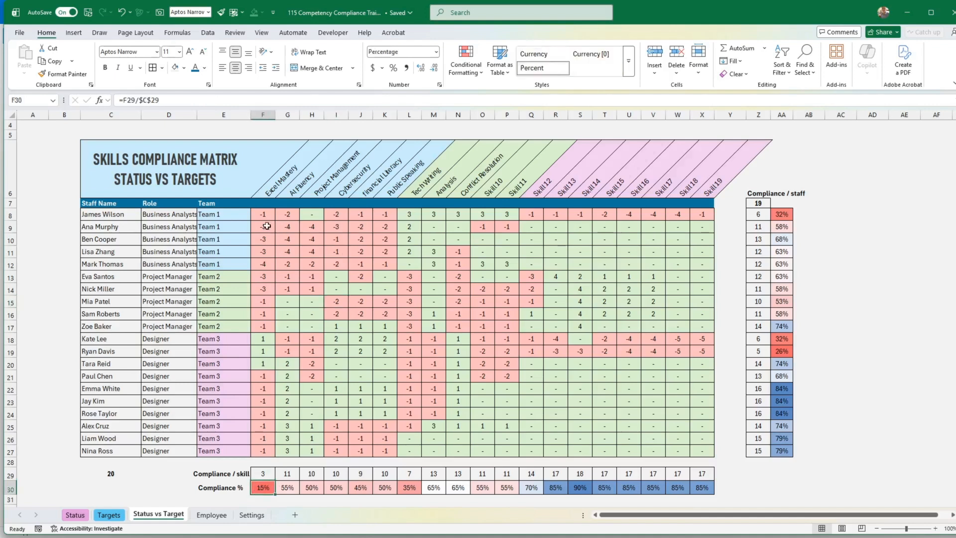
click(270, 192)
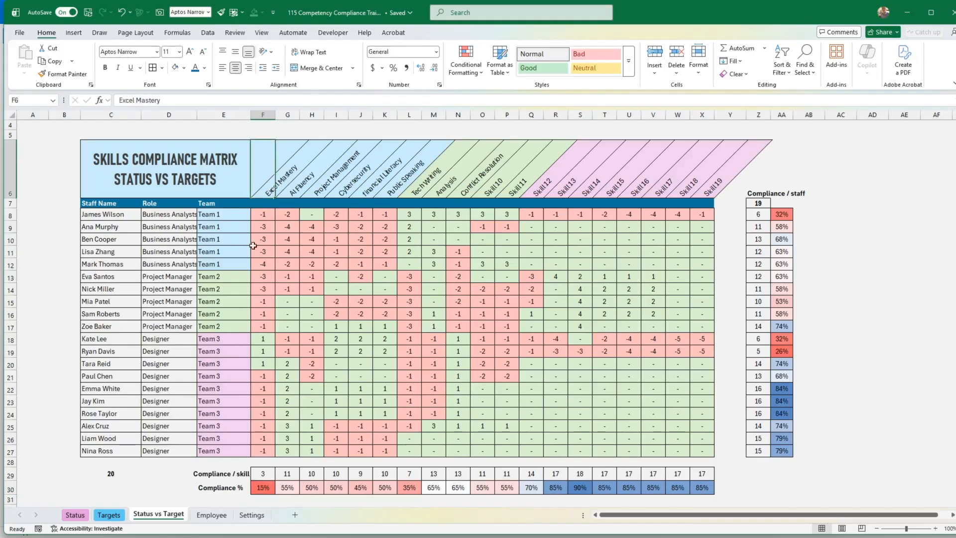
click(270, 489)
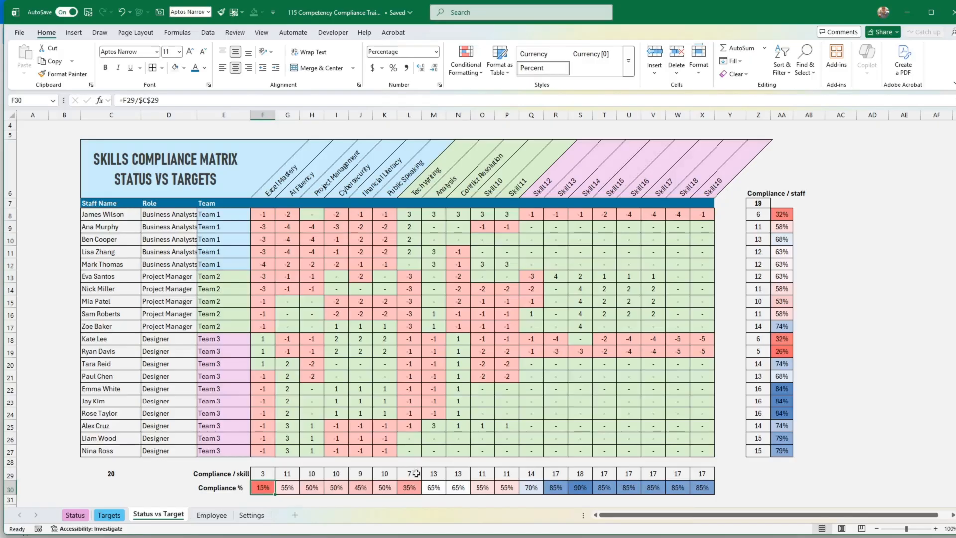
View the Employee sheet's skill charts for the last-listed Team 1 business analyst by changing the selected staff name.
key(ctrl+Page_Down)
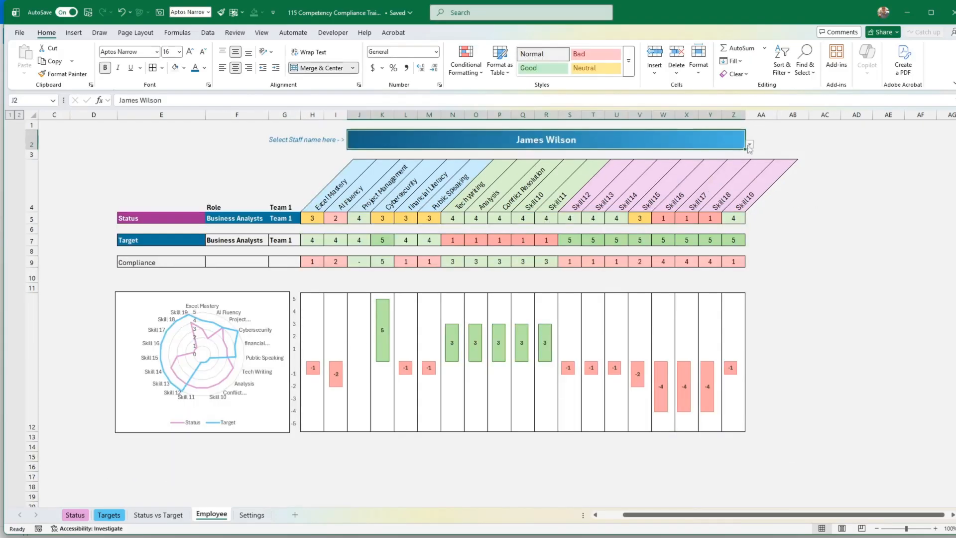
click(750, 147)
click(429, 186)
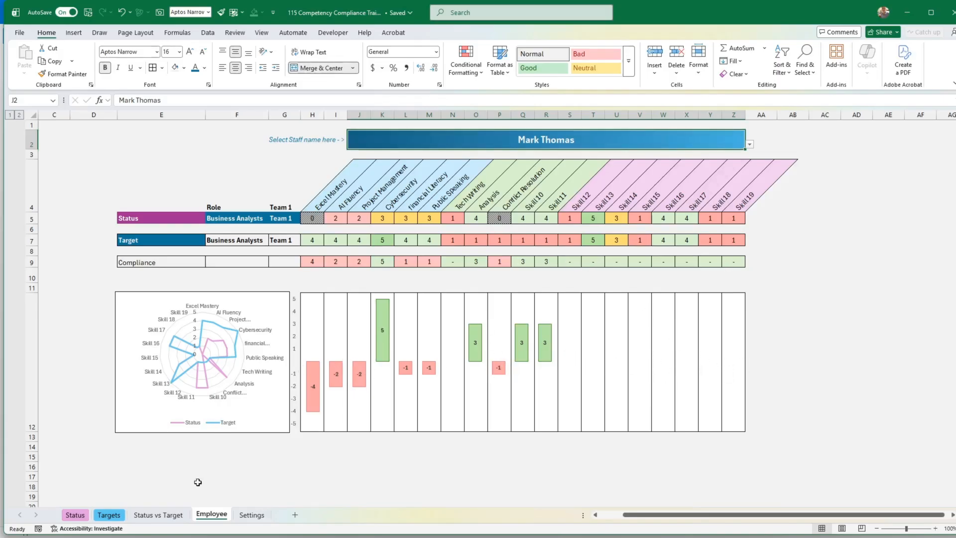
Examine the Settings sheet's rating scale from 1 to 5, including its titles, layman descriptions and support levels, and return to the Status sheet.
click(252, 515)
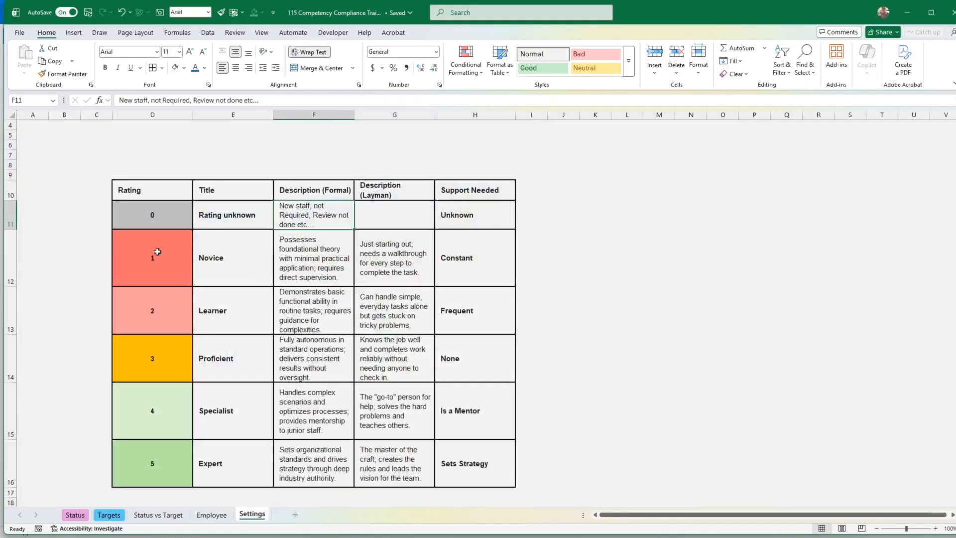
click(158, 255)
click(173, 321)
click(162, 365)
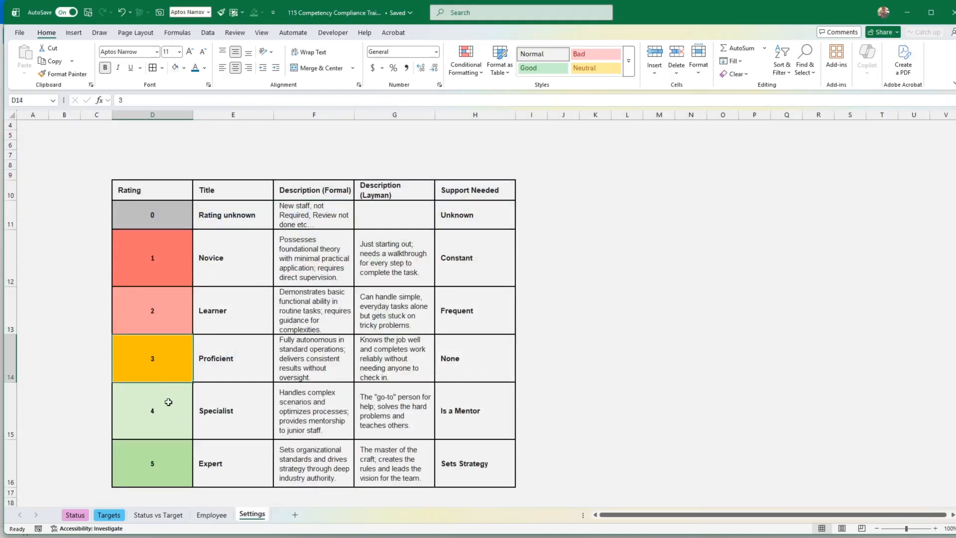
click(168, 402)
click(164, 259)
drag(162, 272, 178, 355)
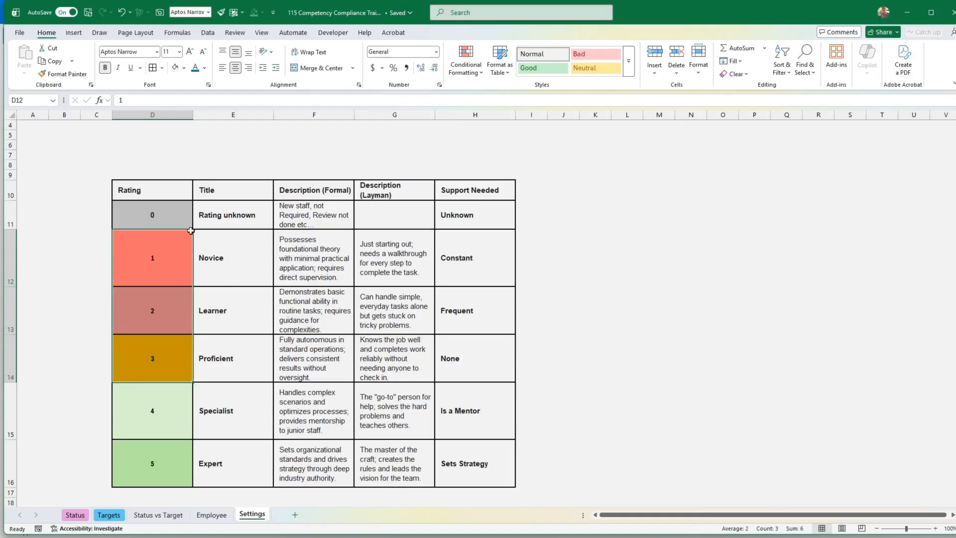
click(272, 259)
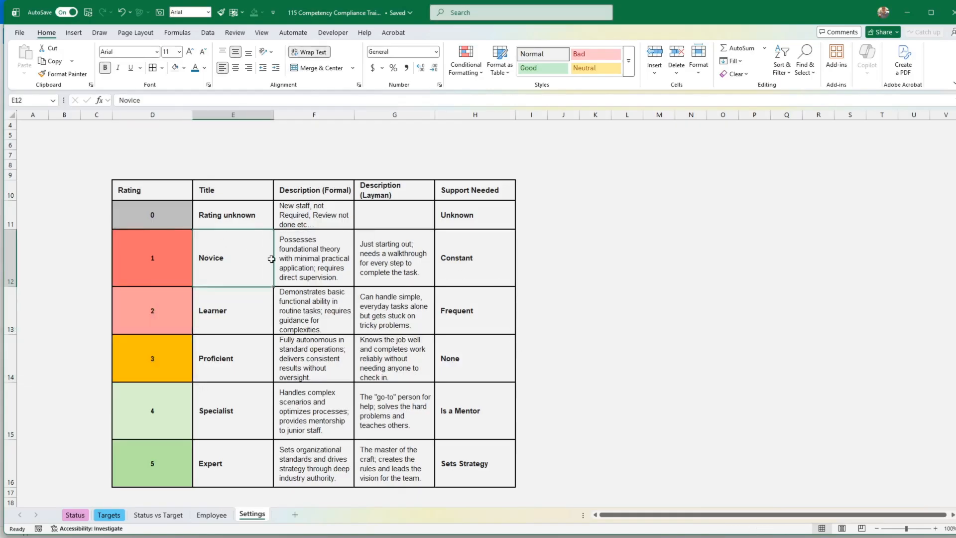
click(245, 461)
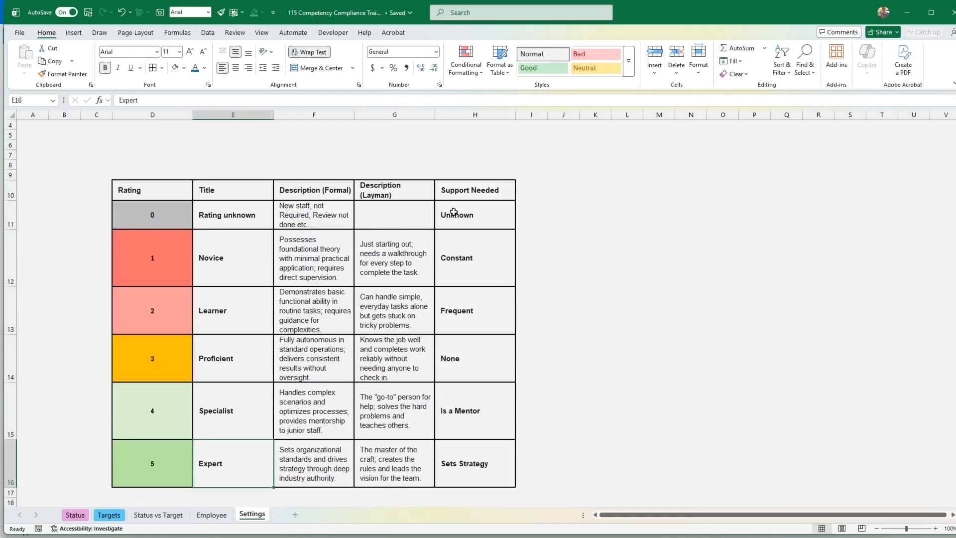
click(385, 246)
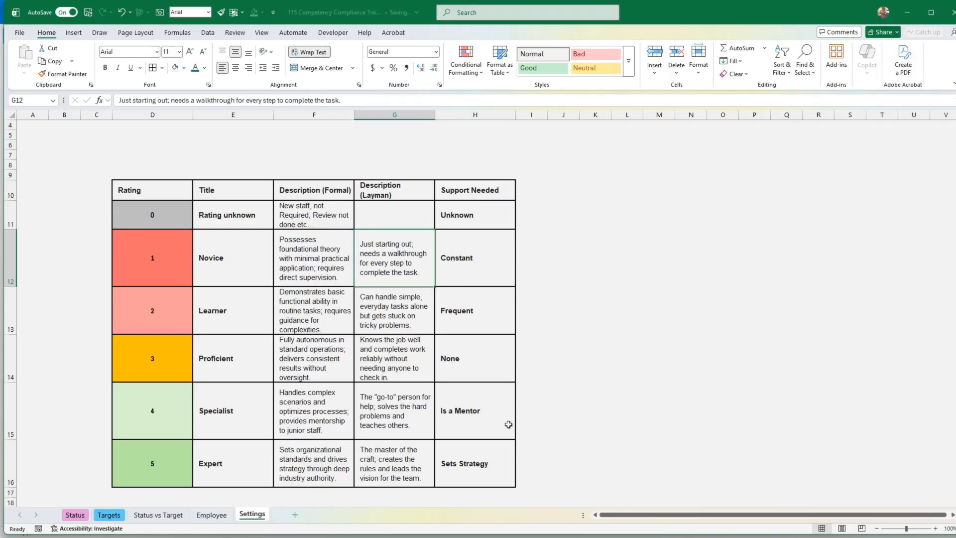
click(484, 265)
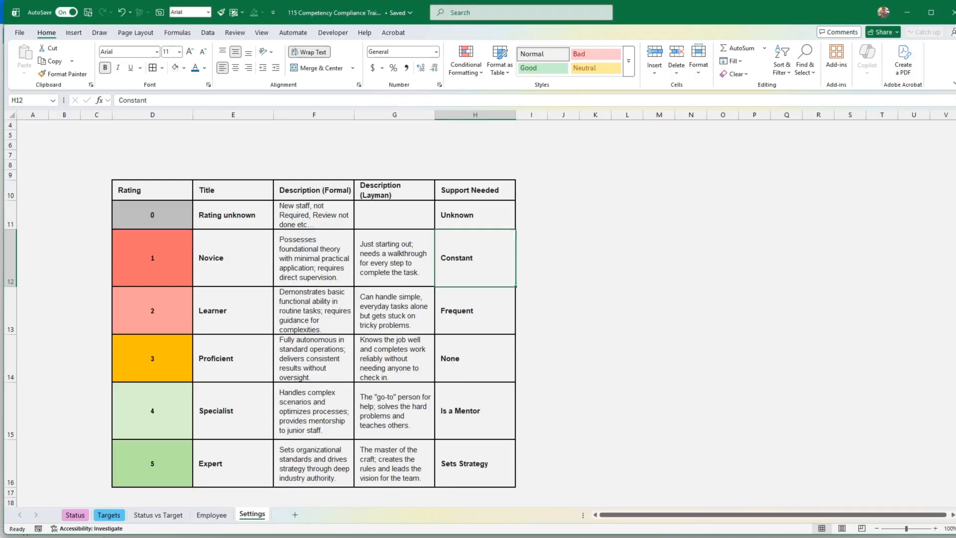
click(87, 517)
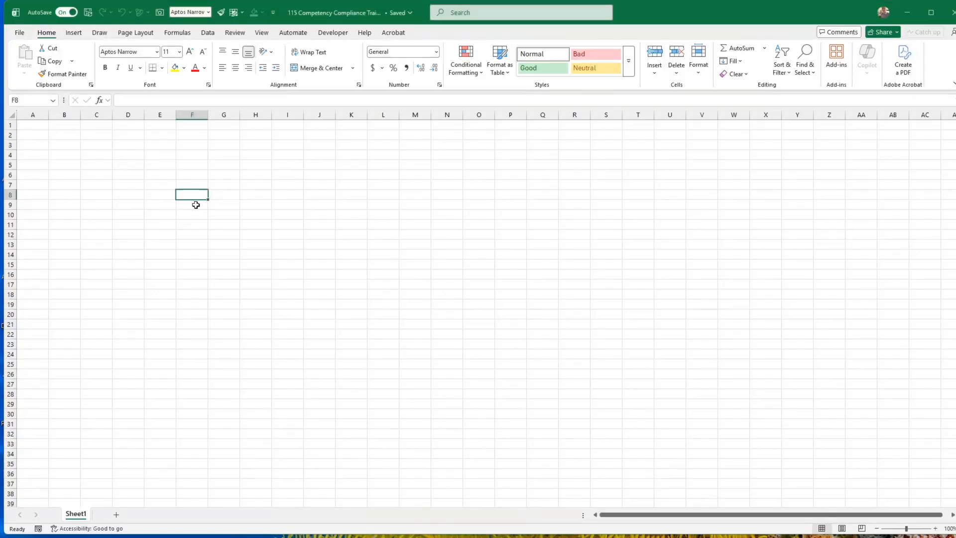
Apply all borders to the range F8:U34 in the blank Sheet1 to form the skills grid.
drag(240, 195, 682, 455)
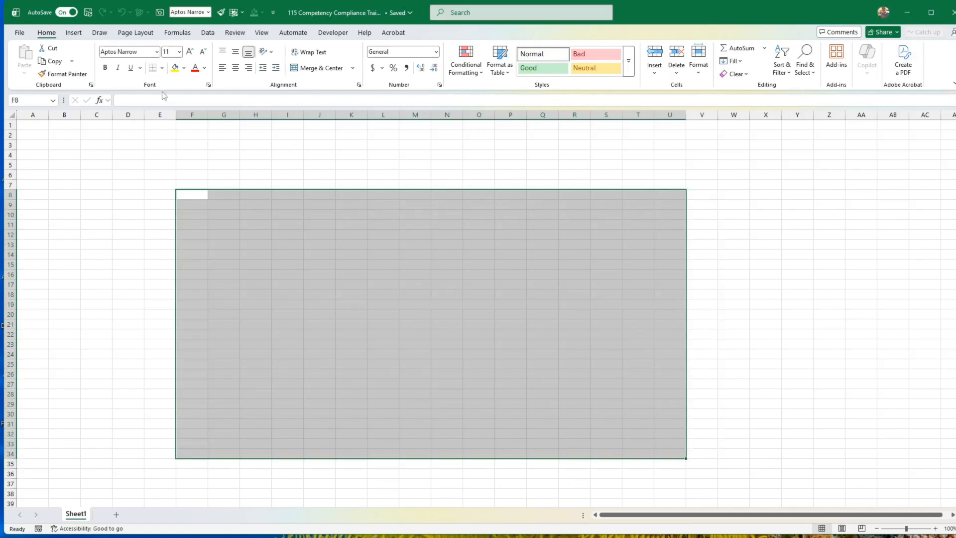
click(162, 68)
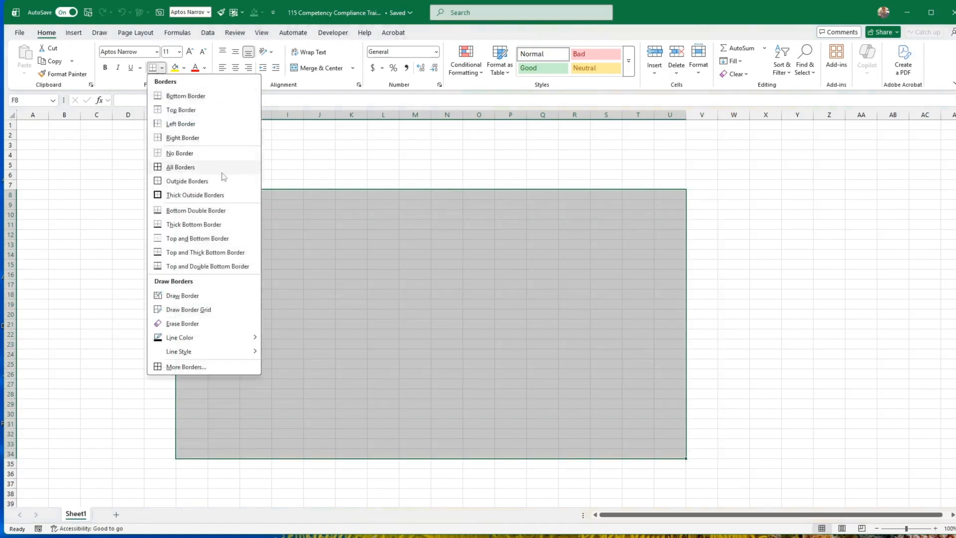
click(182, 167)
click(424, 245)
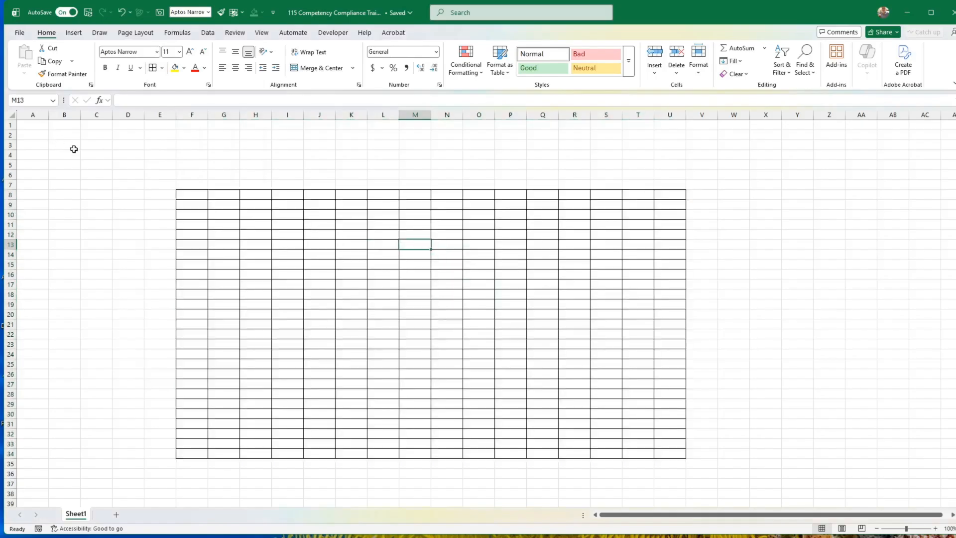
Enter the column headers Staff Name, Role and Team in cells C7 to E7.
click(99, 185)
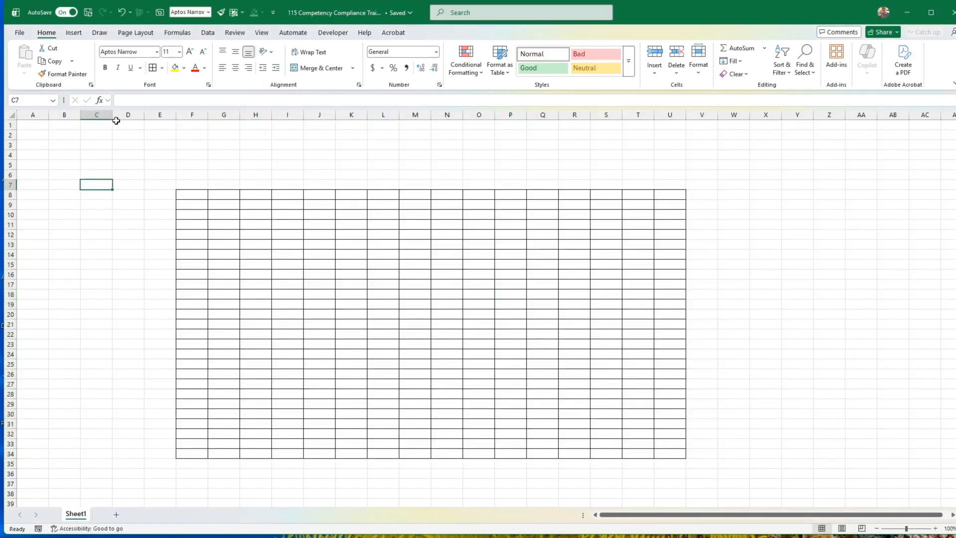
text(Staff Name)
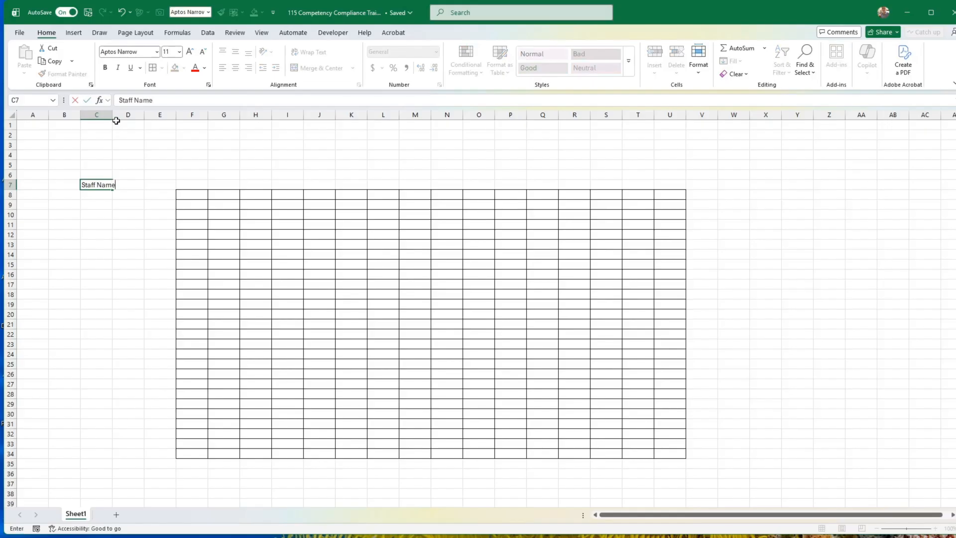
key(Tab)
text(Role)
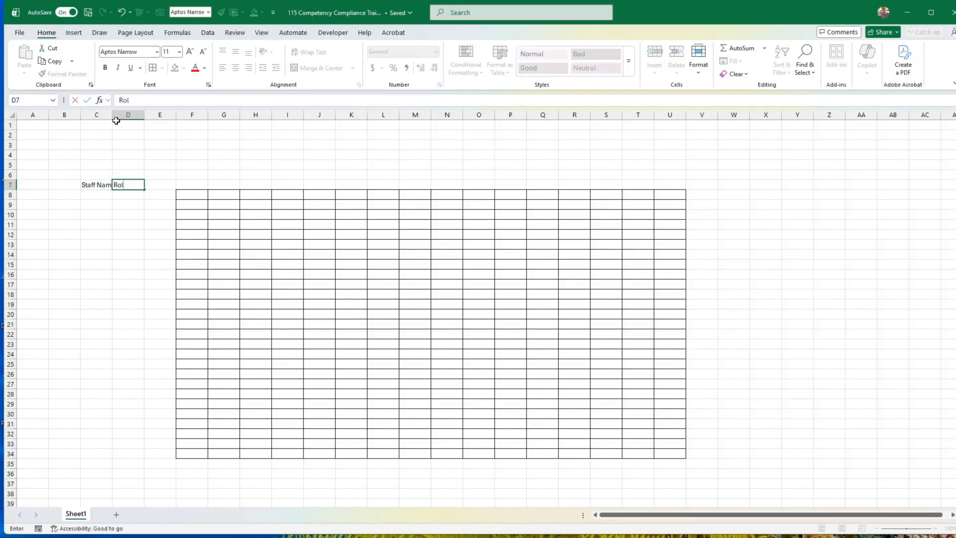
key(Tab)
text(Tea)
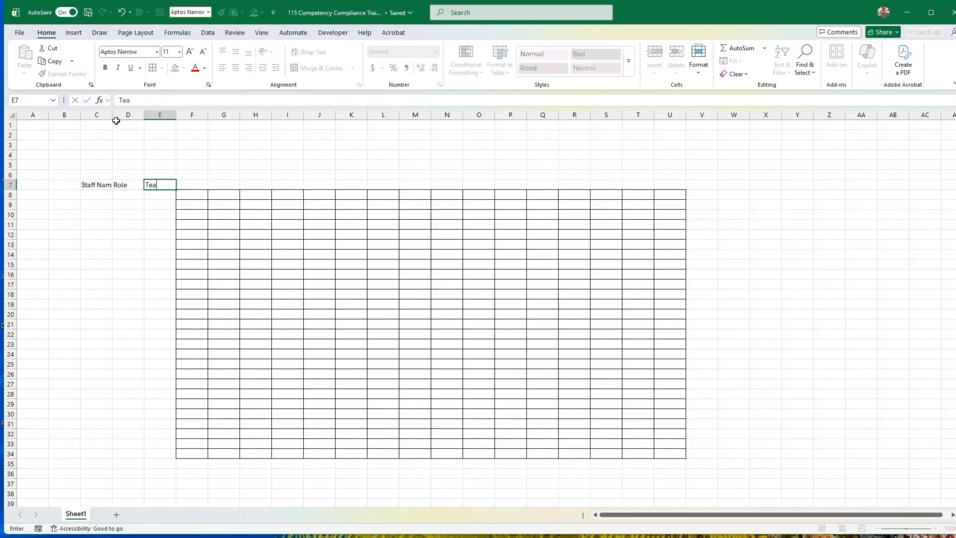
text(m)
key(Return)
Apply all borders to the range C8:E34 beneath the Staff Name, Role and Team headers.
click(95, 195)
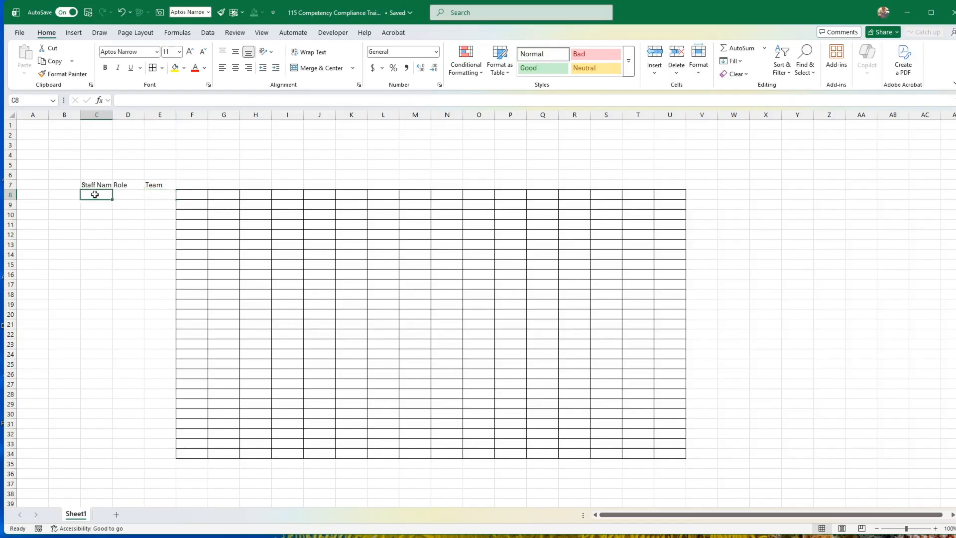
drag(95, 195, 154, 445)
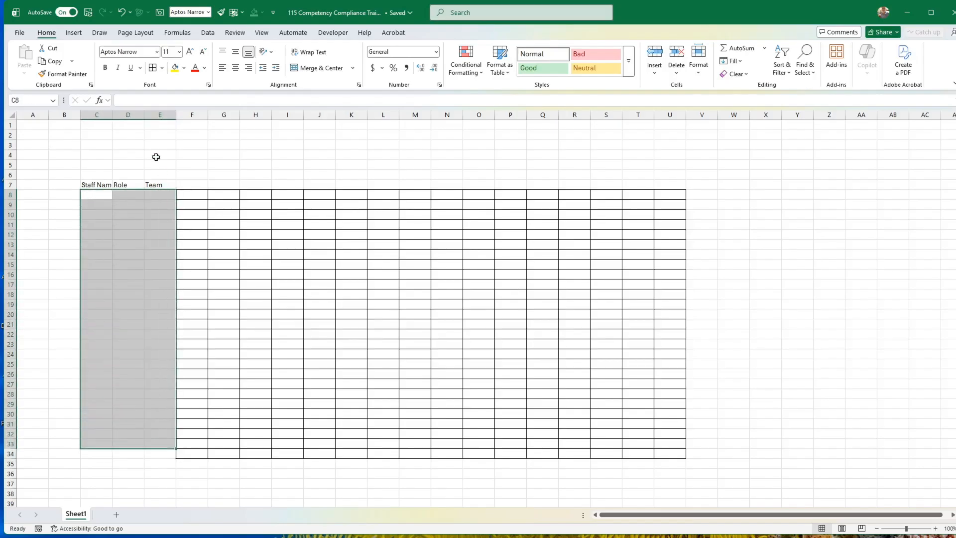
drag(94, 196, 162, 453)
click(152, 67)
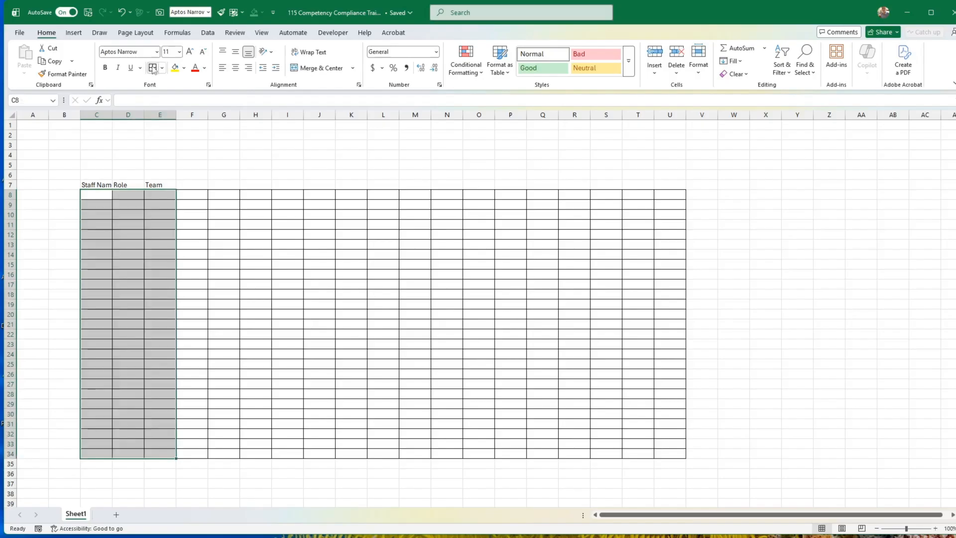
Enter Skill 1 in cell F6 and fill the series across to Skill 16 in U6.
drag(204, 185, 676, 188)
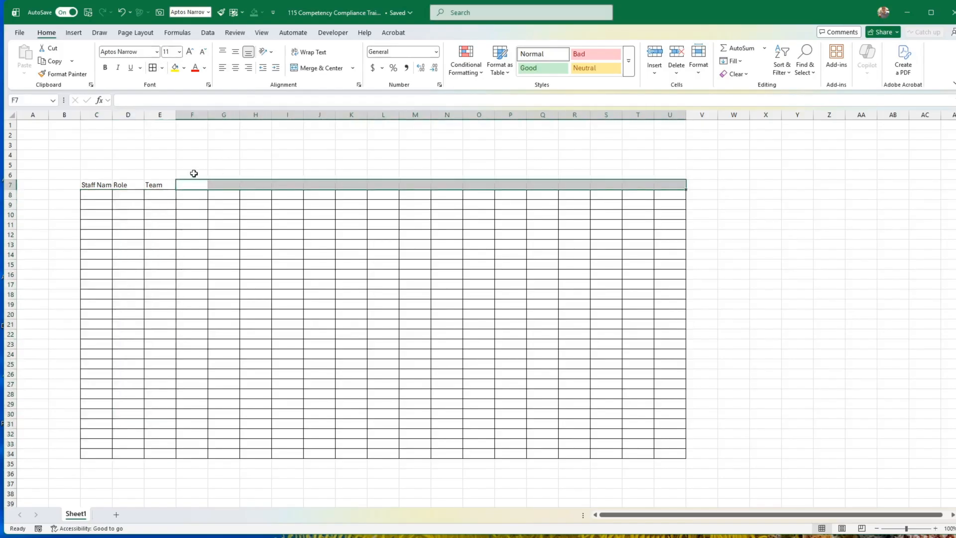
click(193, 174)
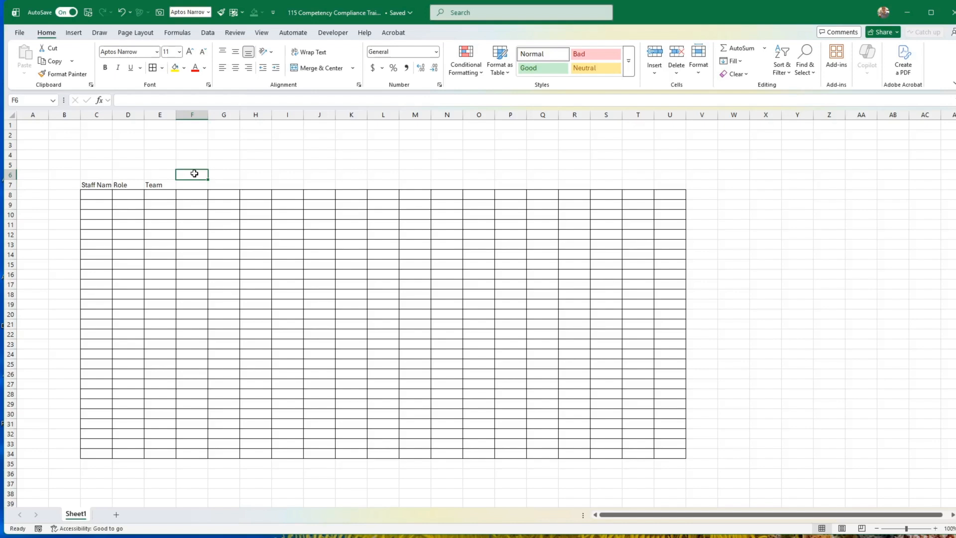
text(Skill 1)
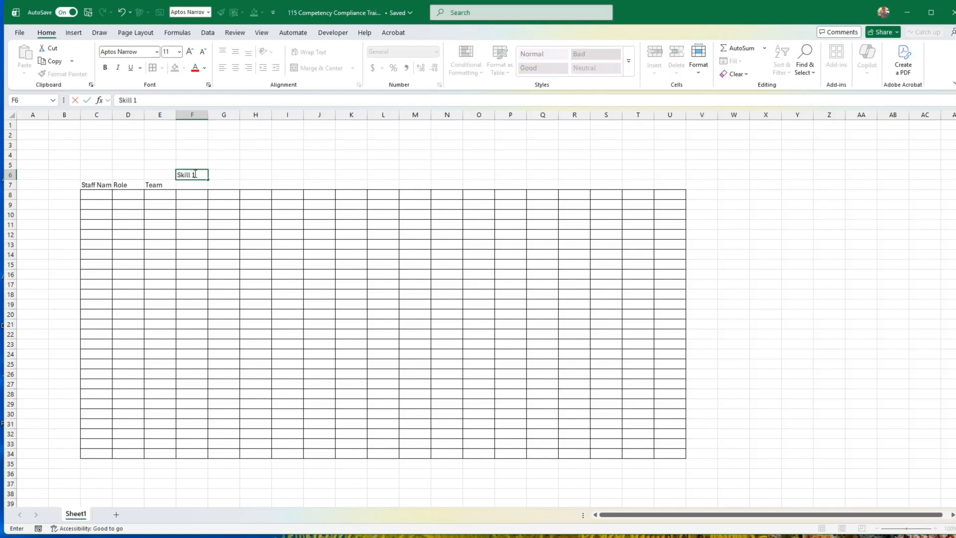
key(Return)
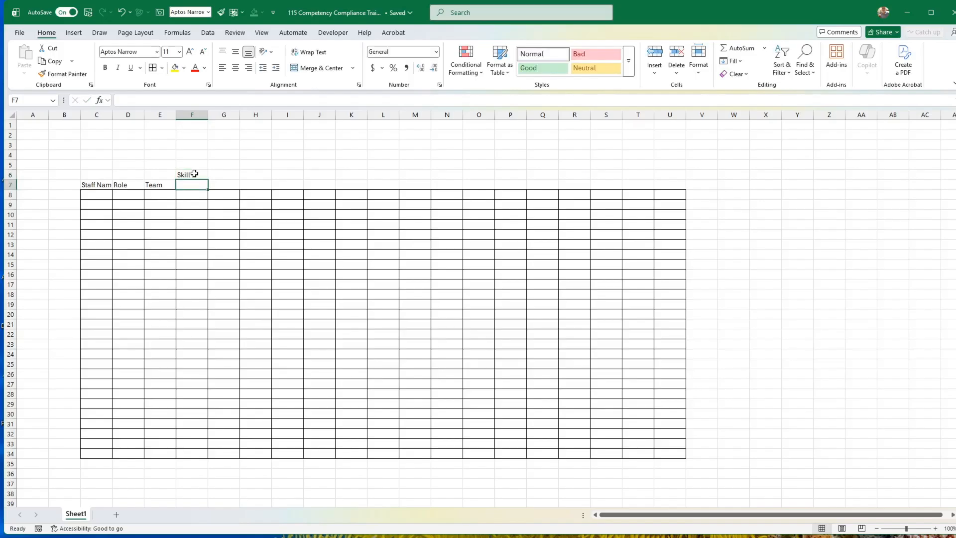
click(195, 174)
drag(208, 179, 683, 174)
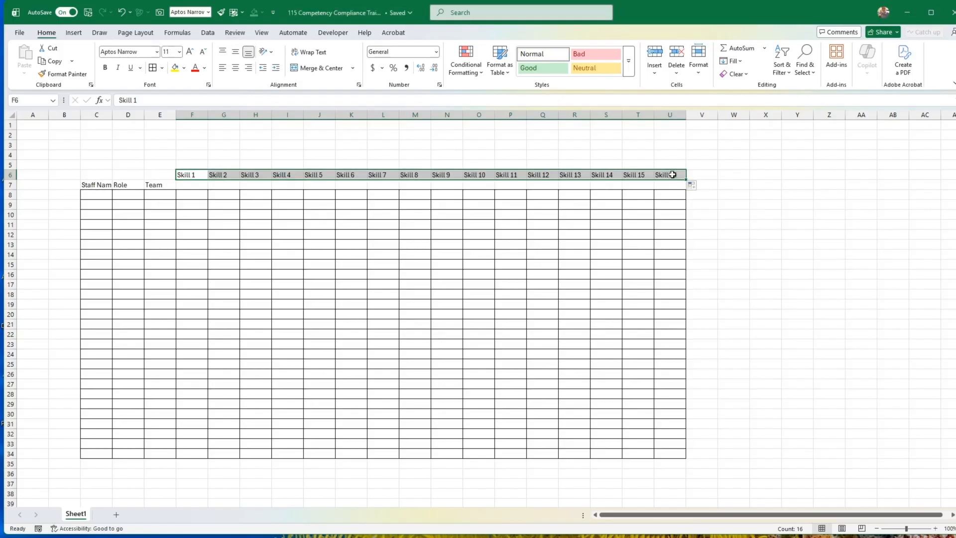
Angle the skill headers in F6:U6 counterclockwise.
click(270, 52)
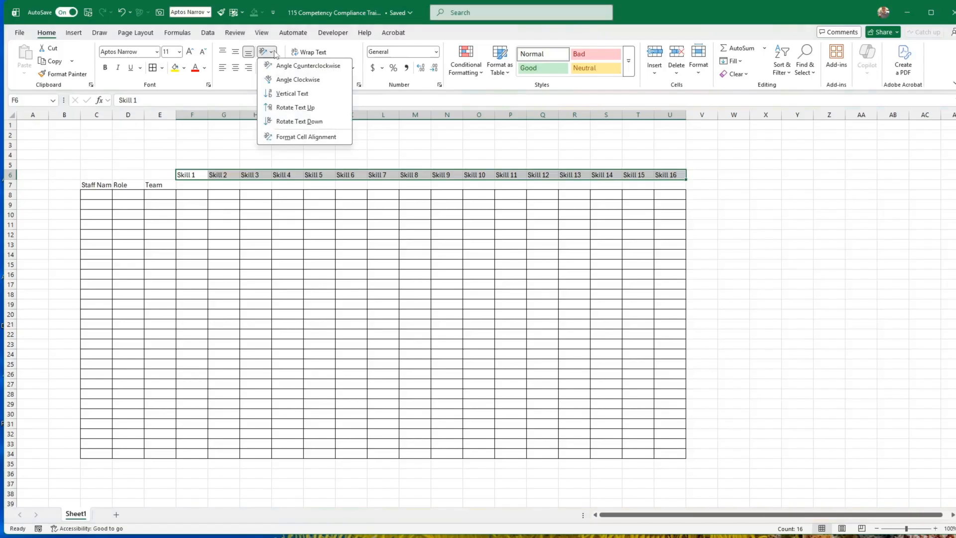
click(275, 49)
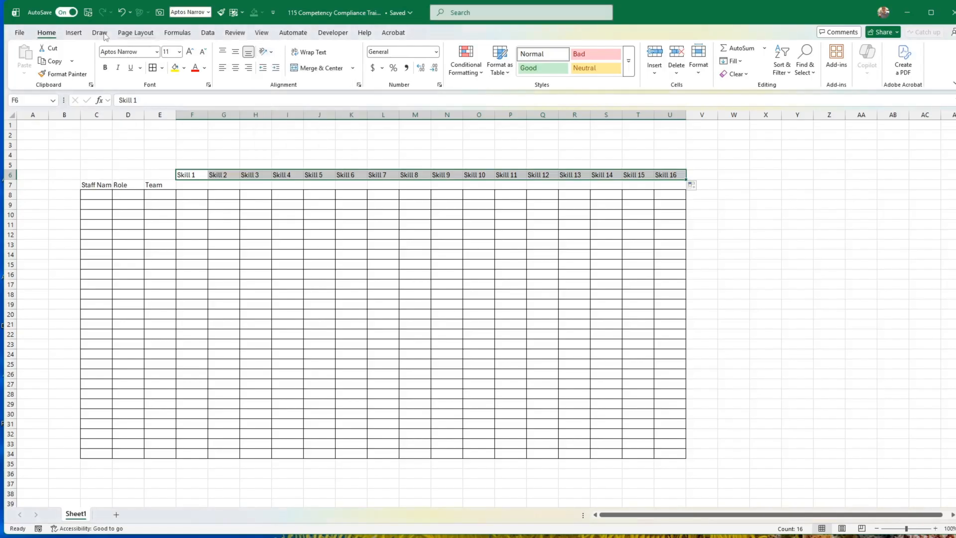
click(272, 52)
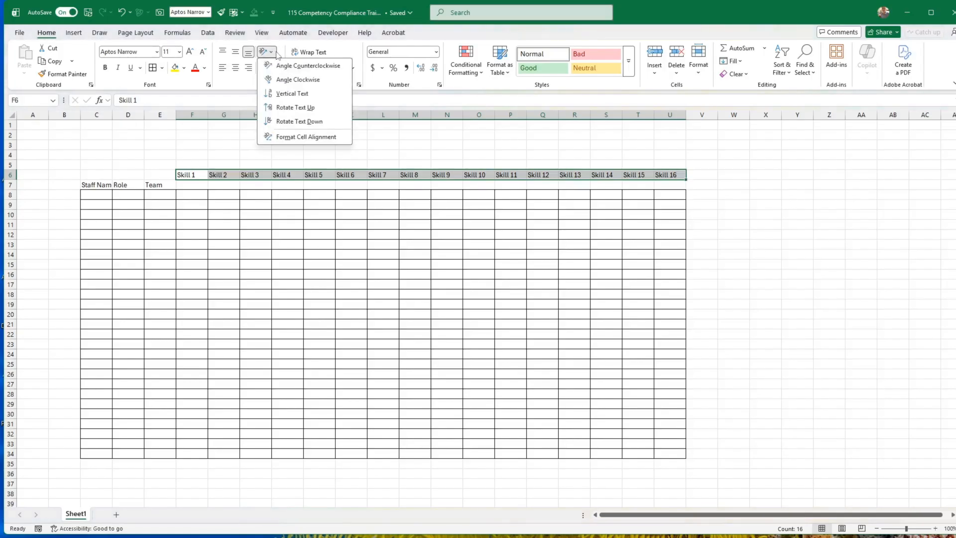
click(310, 67)
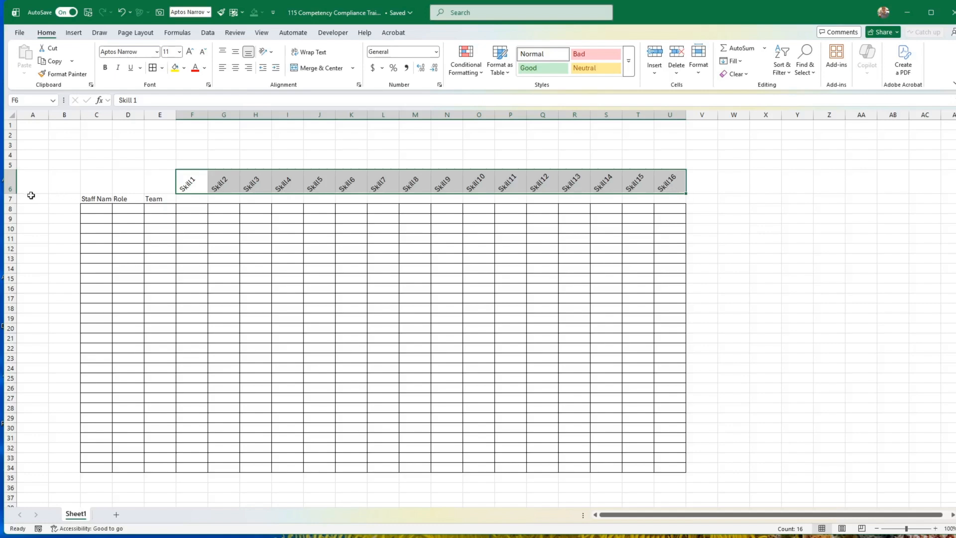
Increase the height of row 6 and apply all borders to the angled skill headers in F6:U6.
drag(12, 193, 10, 206)
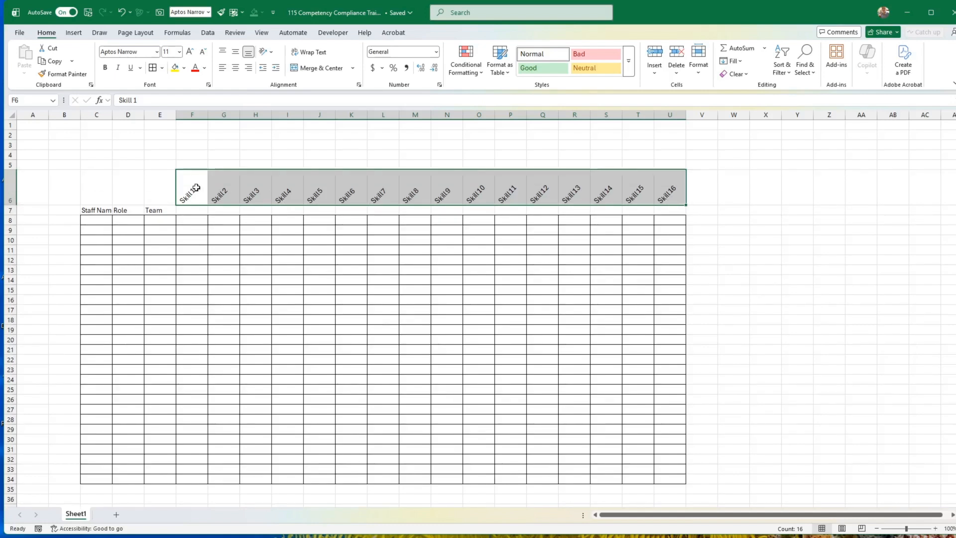
drag(188, 192, 668, 189)
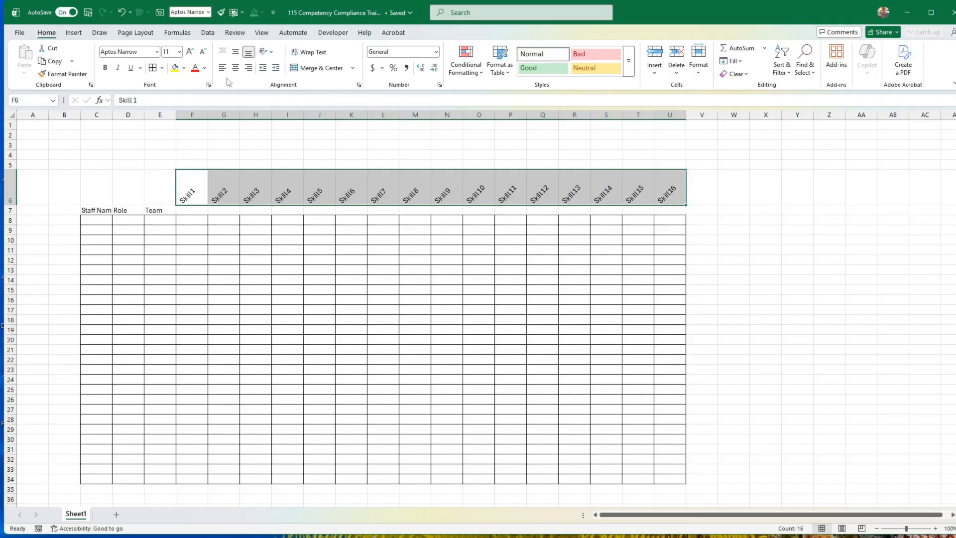
click(152, 68)
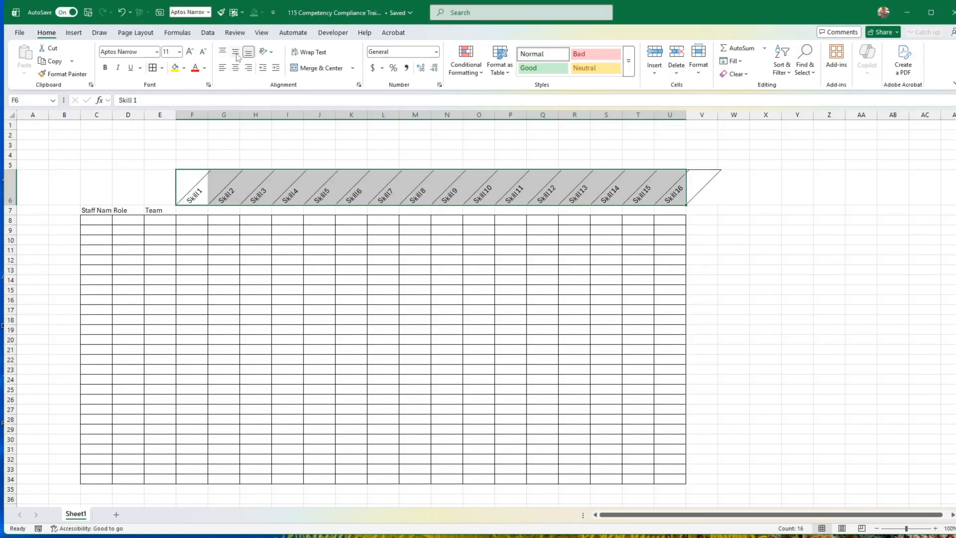
Centre the skill headers in F6:U6 horizontally and align them to the bottom of their cells.
click(237, 70)
click(237, 54)
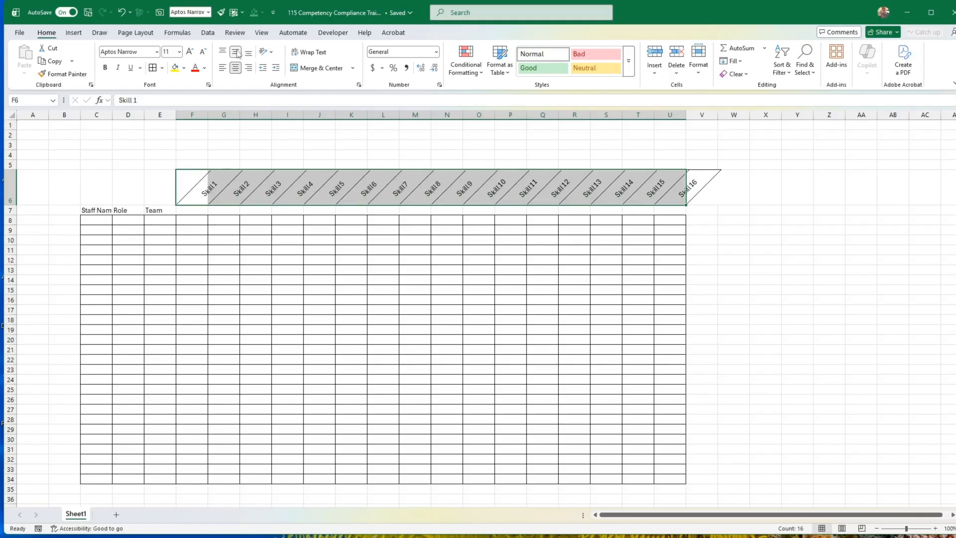
click(237, 70)
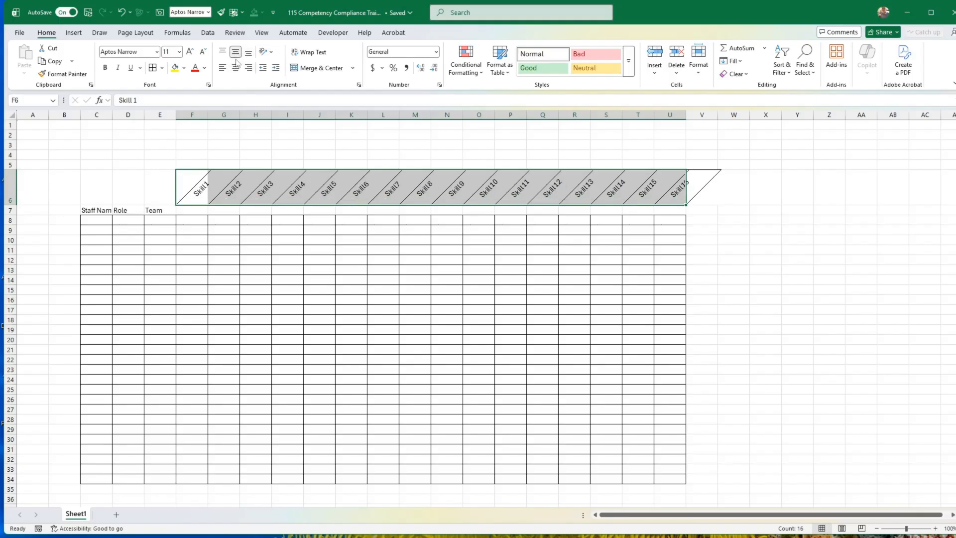
click(237, 70)
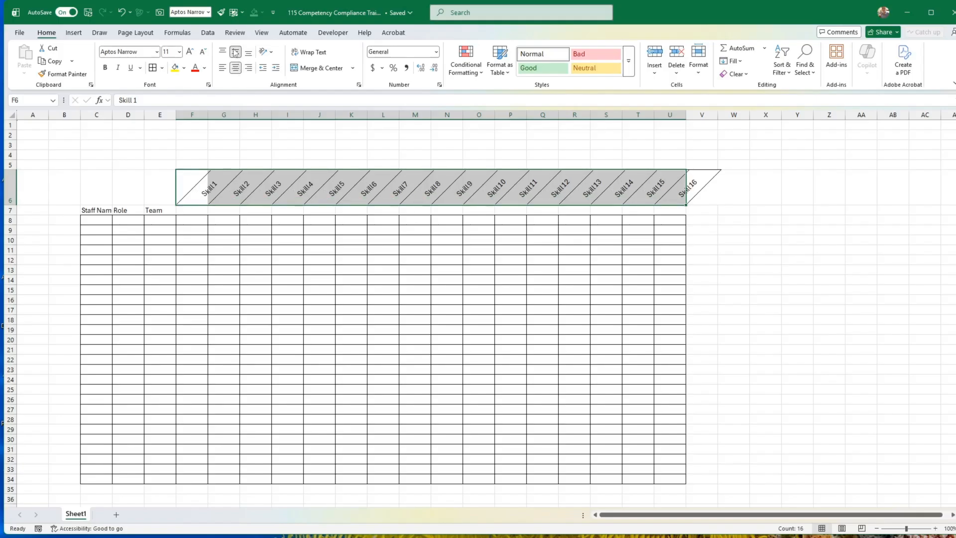
click(235, 52)
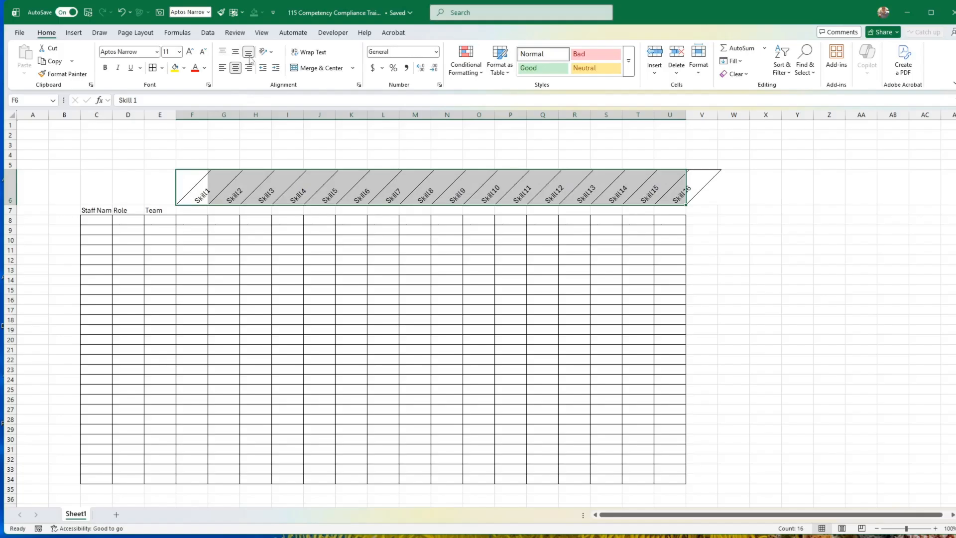
click(322, 240)
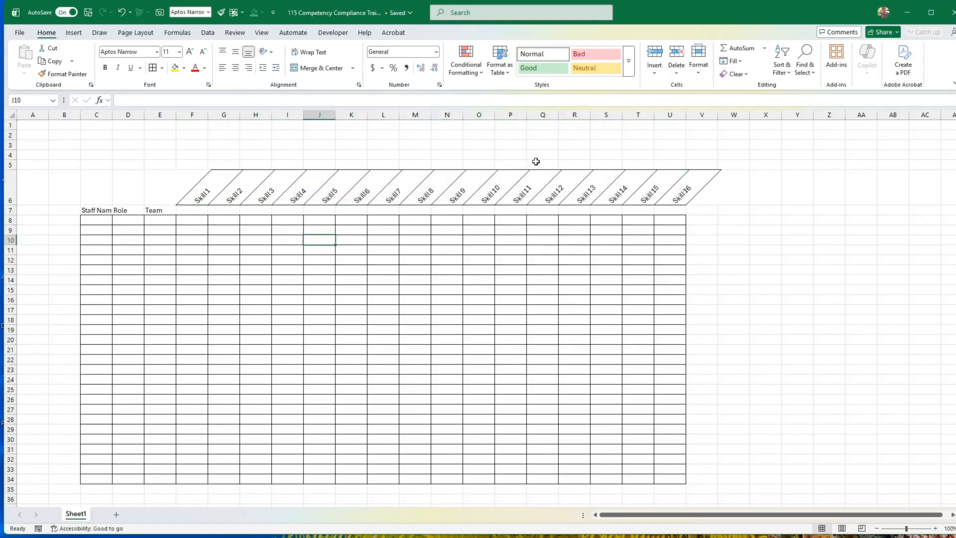
Hide the gridlines on the matrix sheet.
click(262, 33)
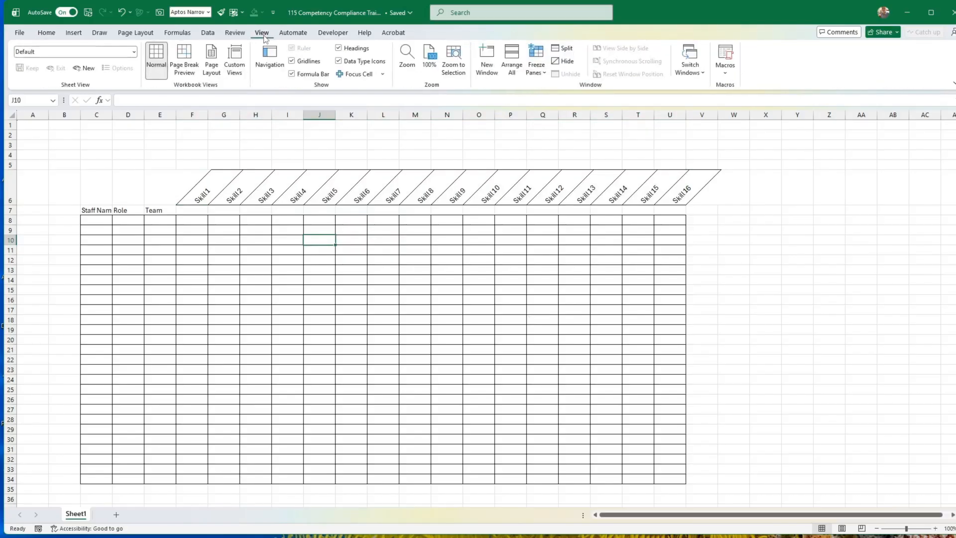
click(293, 61)
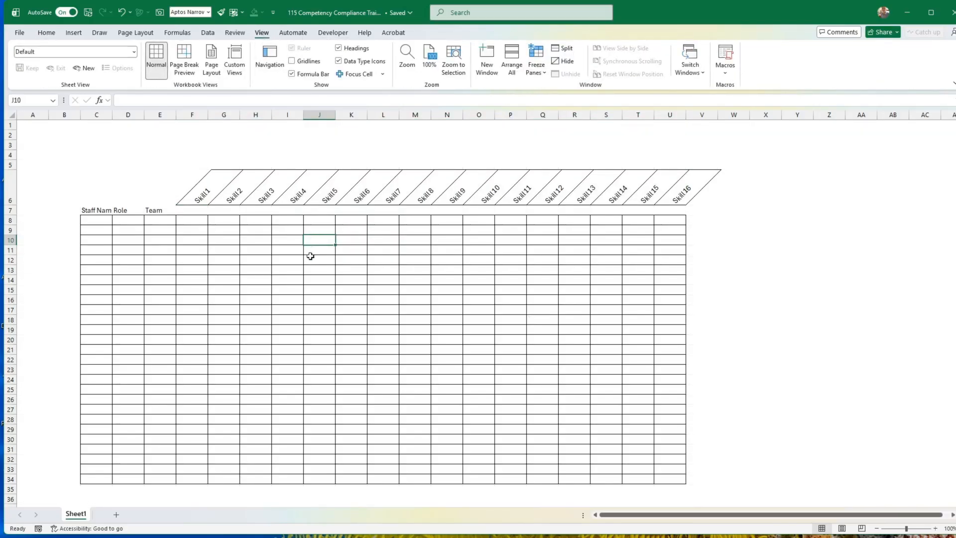
click(255, 266)
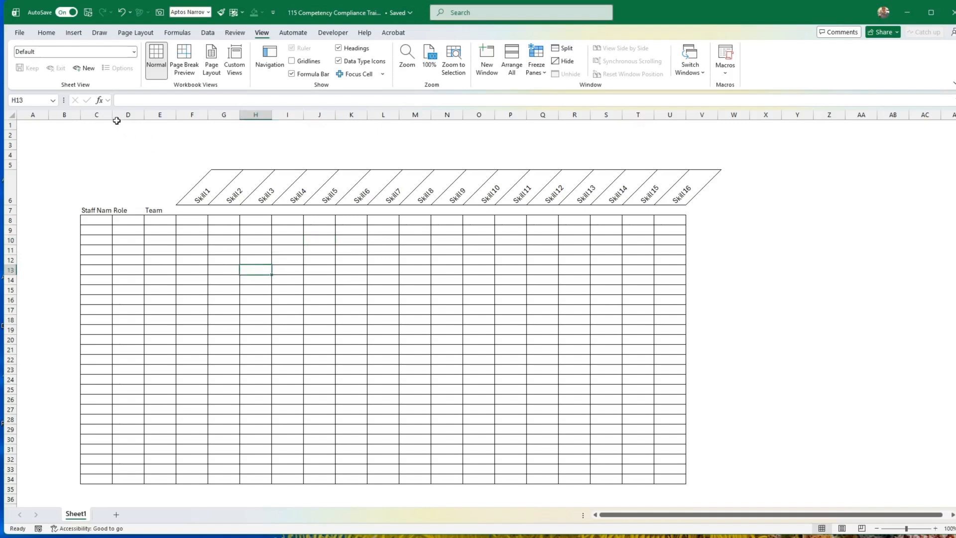
Widen the Staff Name, Role and Team columns, C to E.
drag(112, 115, 197, 115)
click(164, 125)
mouse_move(605, 535)
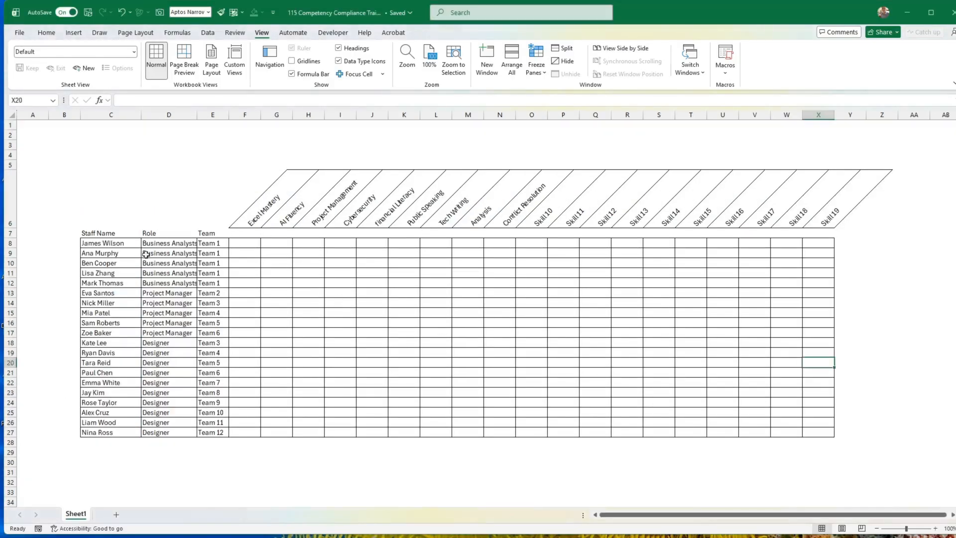
drag(184, 244, 193, 311)
click(210, 348)
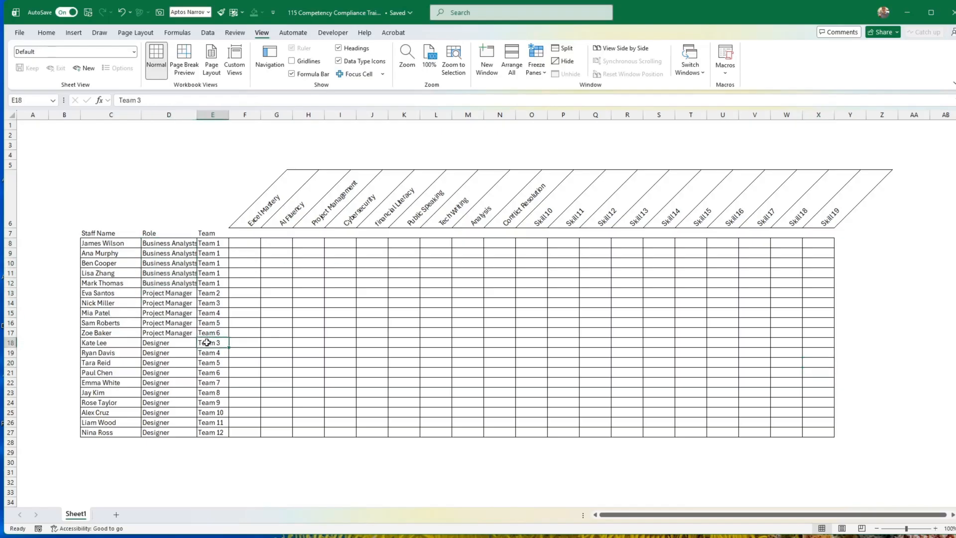
drag(229, 114, 250, 115)
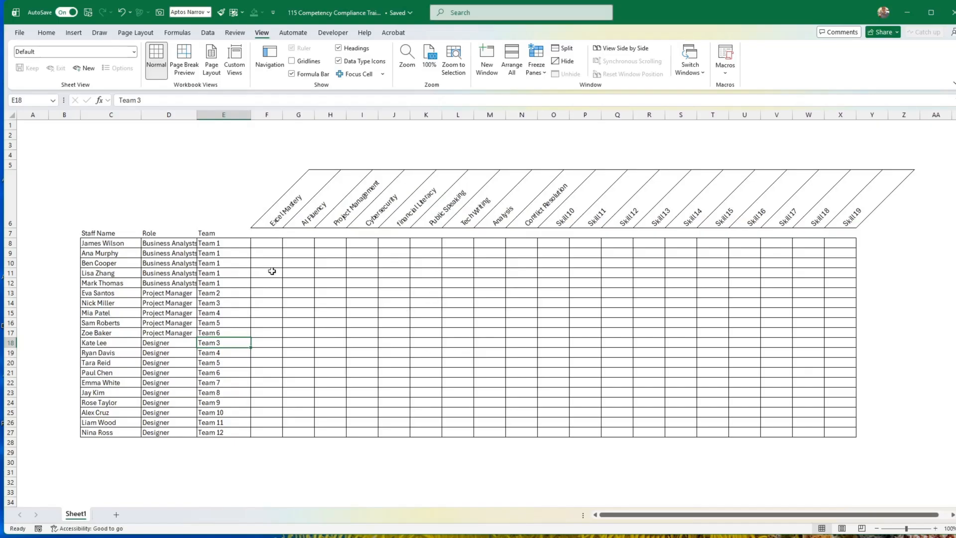
Narrow the skill columns F to X to one equal, smaller width.
click(272, 243)
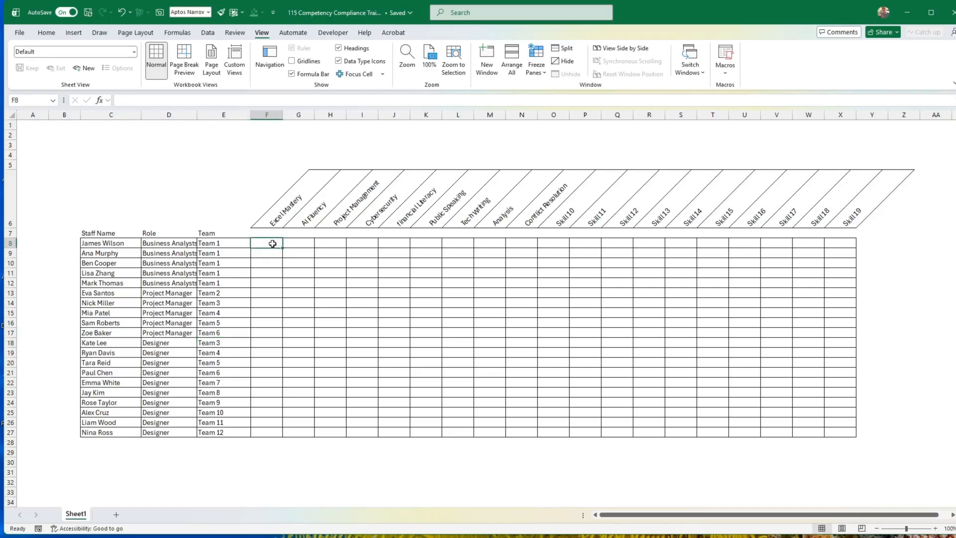
click(269, 116)
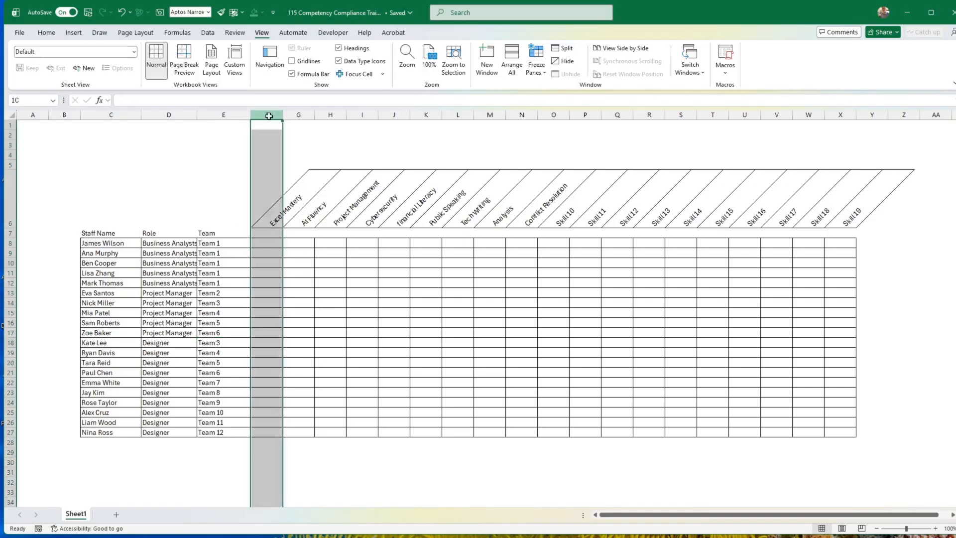
drag(269, 116, 841, 115)
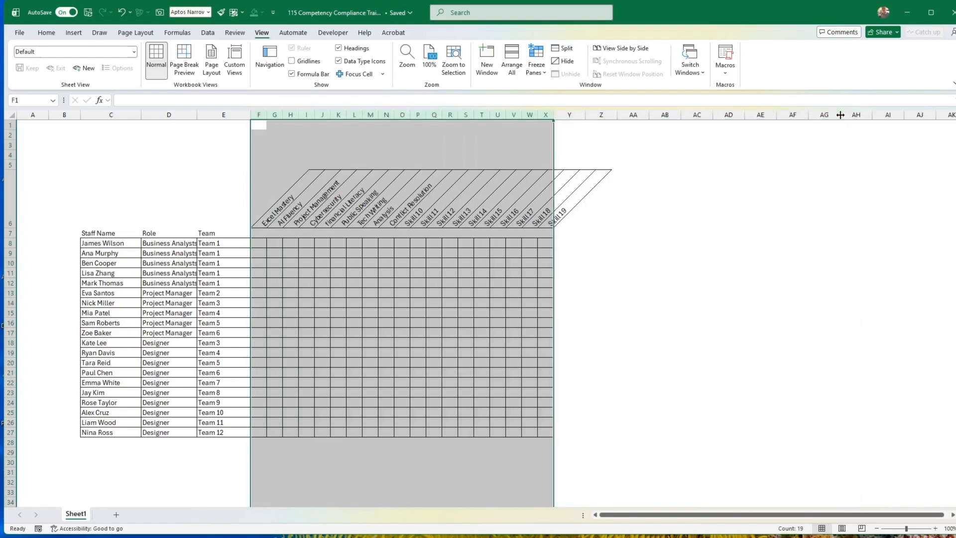
drag(554, 115, 561, 114)
drag(648, 115, 715, 116)
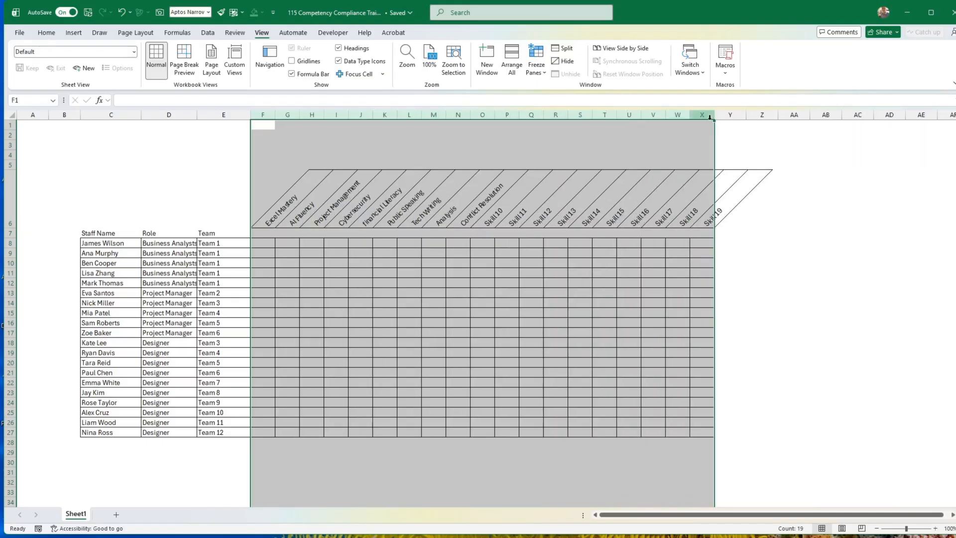
click(490, 312)
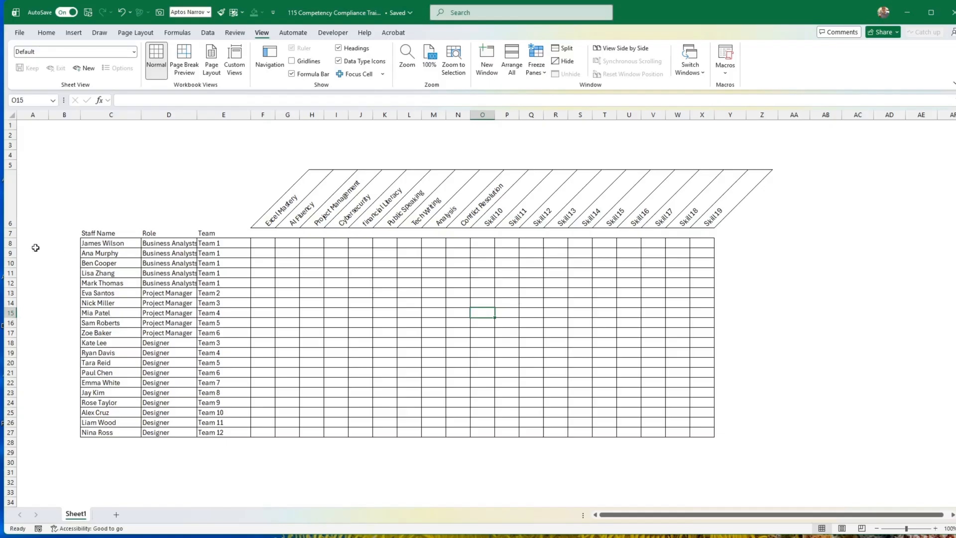
Increase the height of staff rows 8 to 27 uniformly.
drag(10, 243, 14, 440)
click(253, 356)
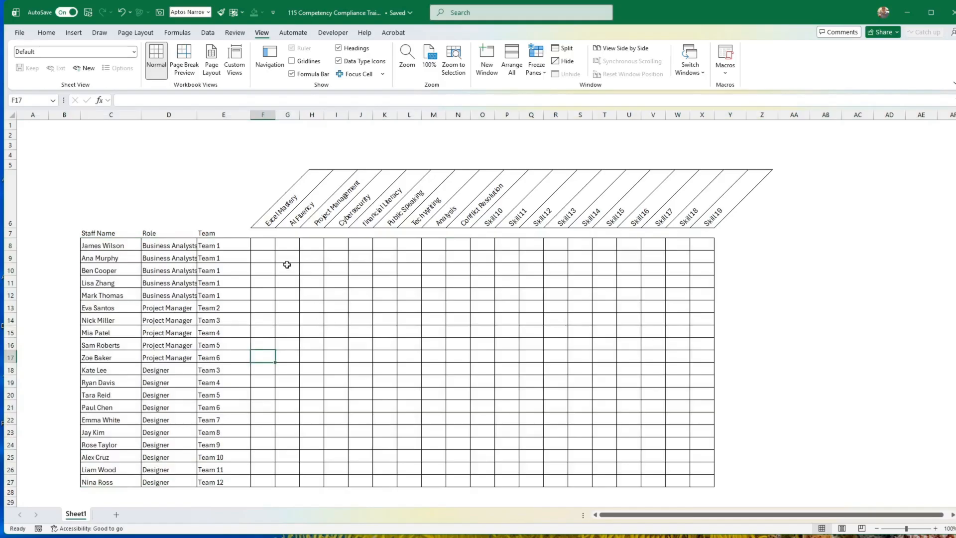
click(268, 247)
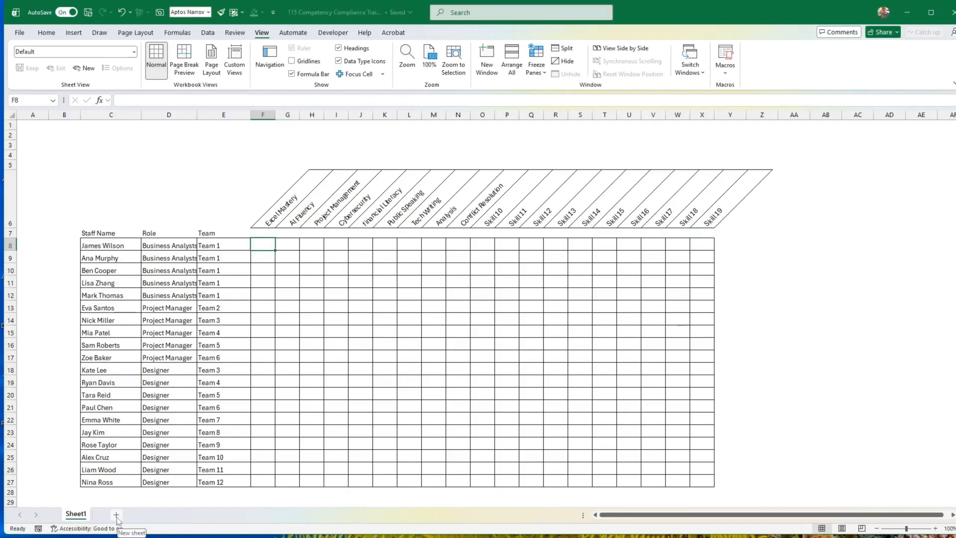
Add a new worksheet and enter the ratings 0, 1, 2, 3, 4 and 5 down cells E9 to E14.
click(117, 514)
click(156, 202)
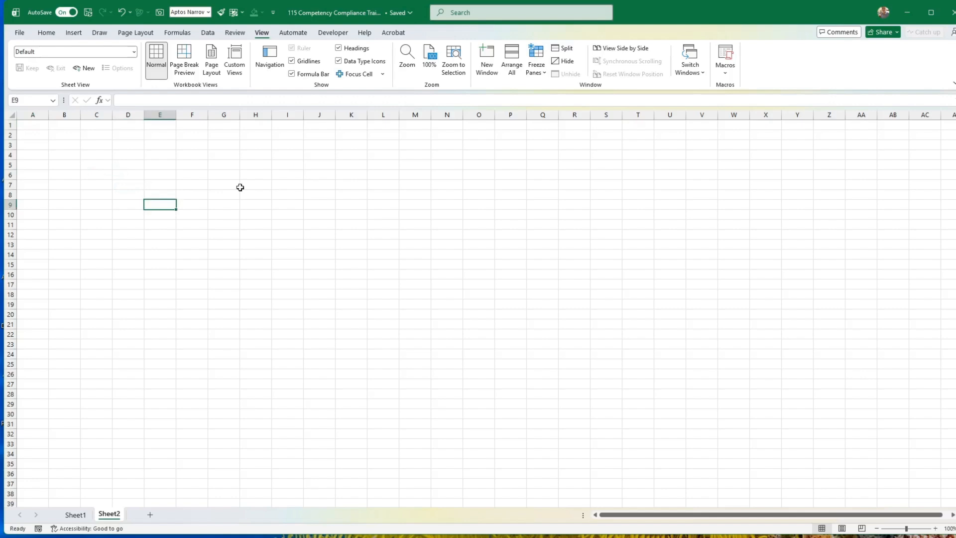
text(0)
key(Return)
text(1)
key(Return)
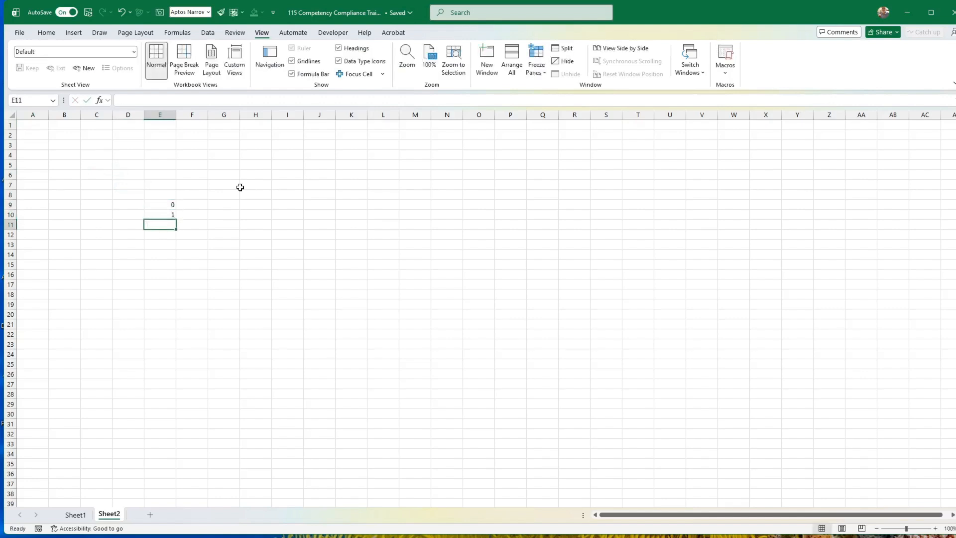
text(2)
key(Return)
text(3)
key(Return)
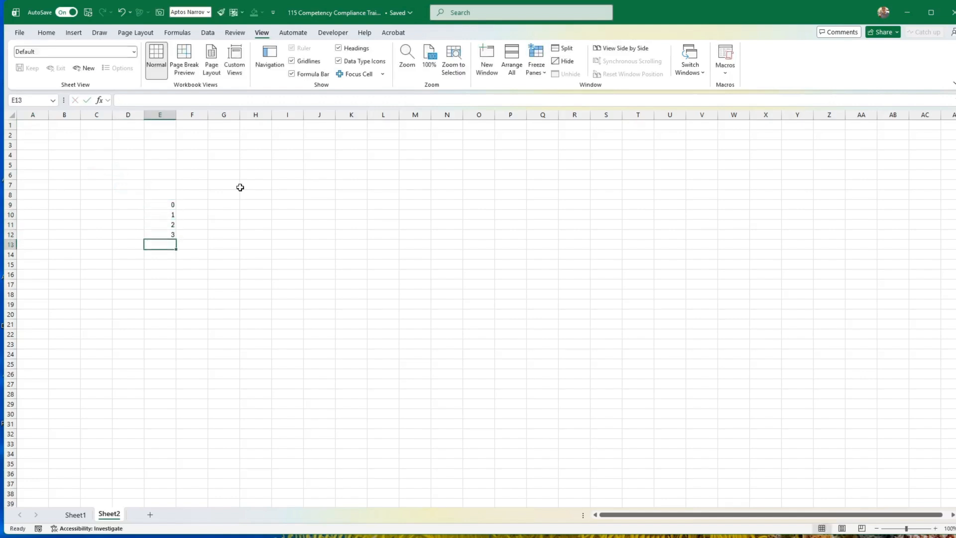
text(4)
key(Return)
text(5)
key(Up)
Label rating 0 as Unknown in F9 and rating 1 as Lowest in F10.
key(Right)
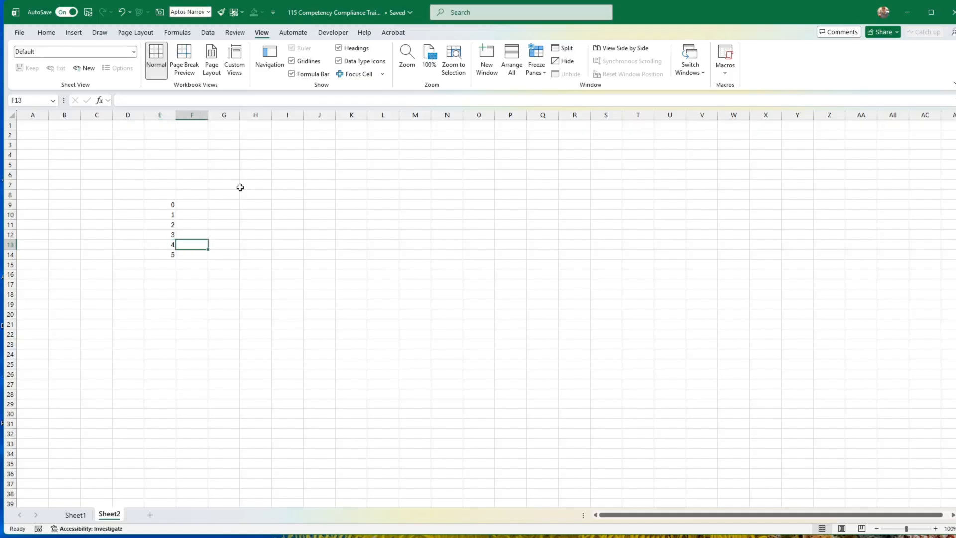
key(Up)
key(Up)
key(Up)
key(Up)
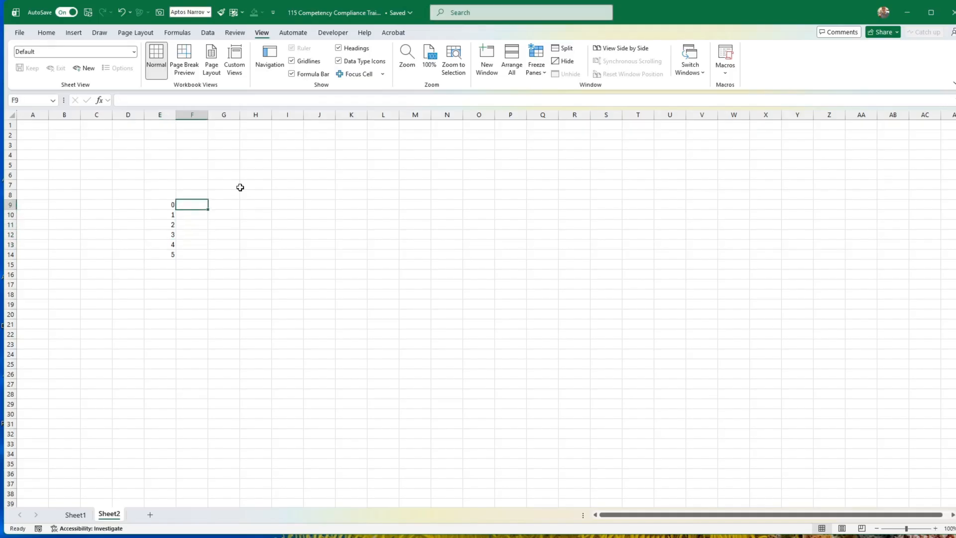
text(Unknown)
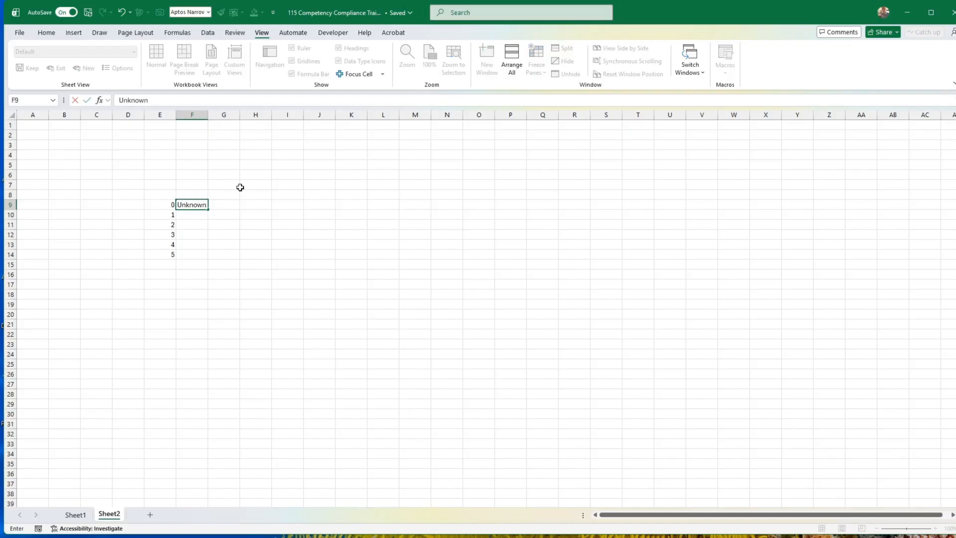
key(ctrl+Return)
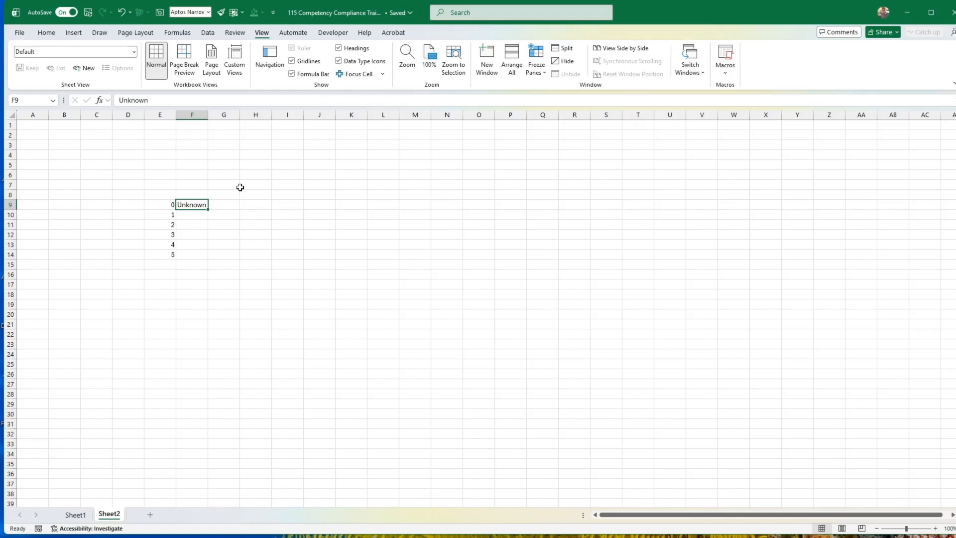
key(Down)
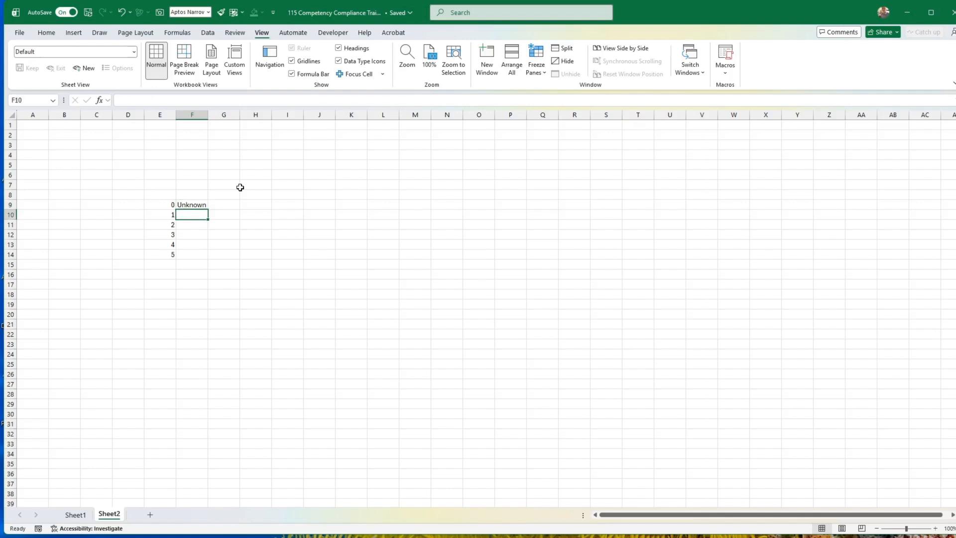
text(L)
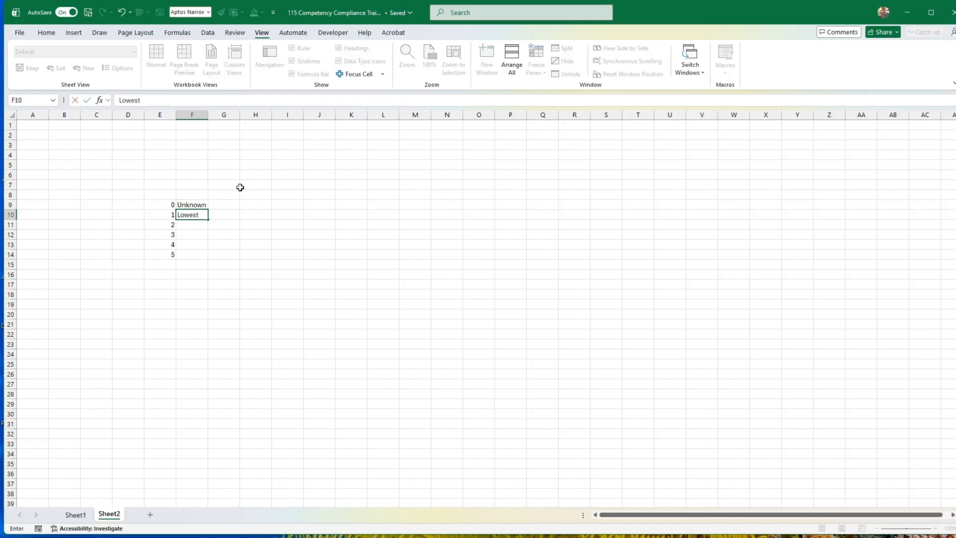
text(owest)
key(Return)
Label rating 5 as Top in cell F14.
key(Up)
key(Up)
key(Down)
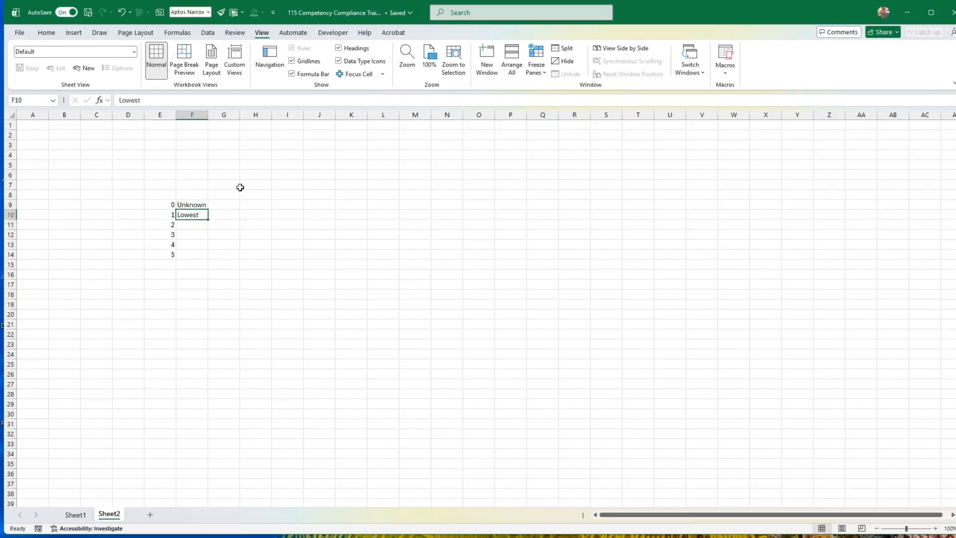
key(Down)
key(Down)
key(Down)
key(Down)
text(T)
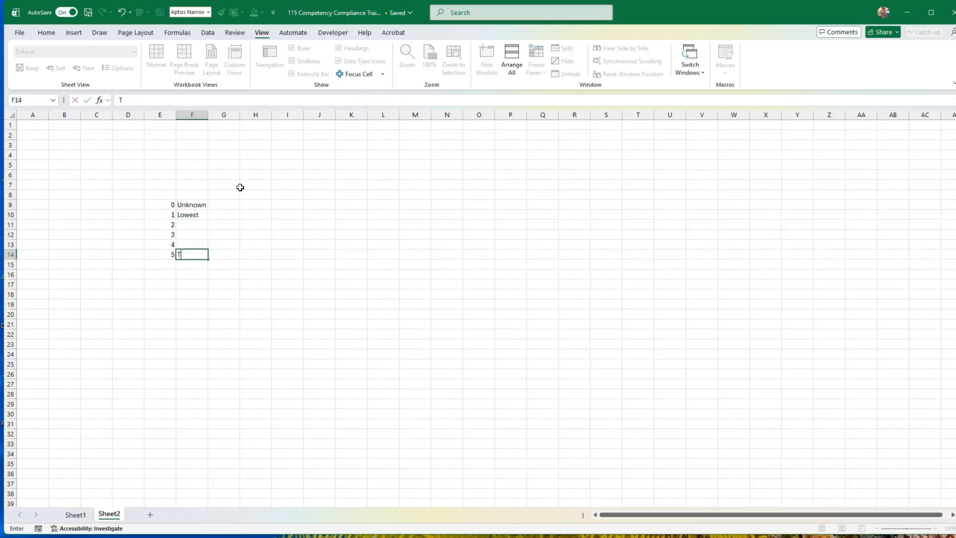
key(ctrl+Return)
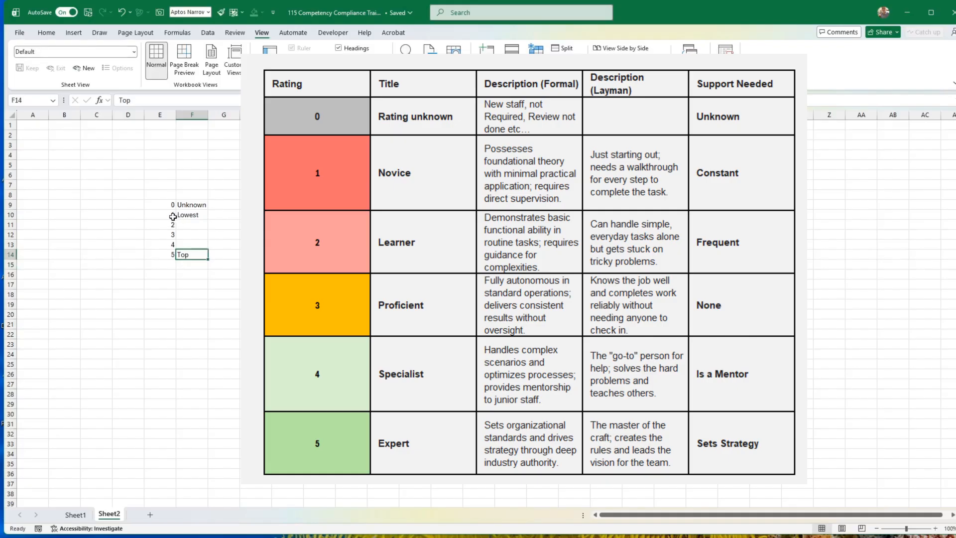
drag(169, 215, 161, 255)
click(199, 255)
drag(166, 205, 166, 255)
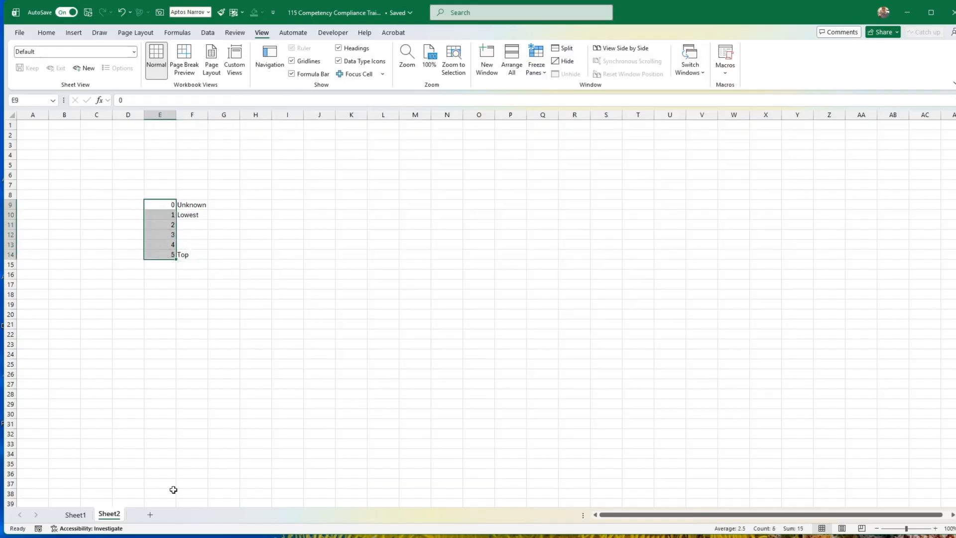
Rename the rating scale worksheet as Settings.
right_click(111, 516)
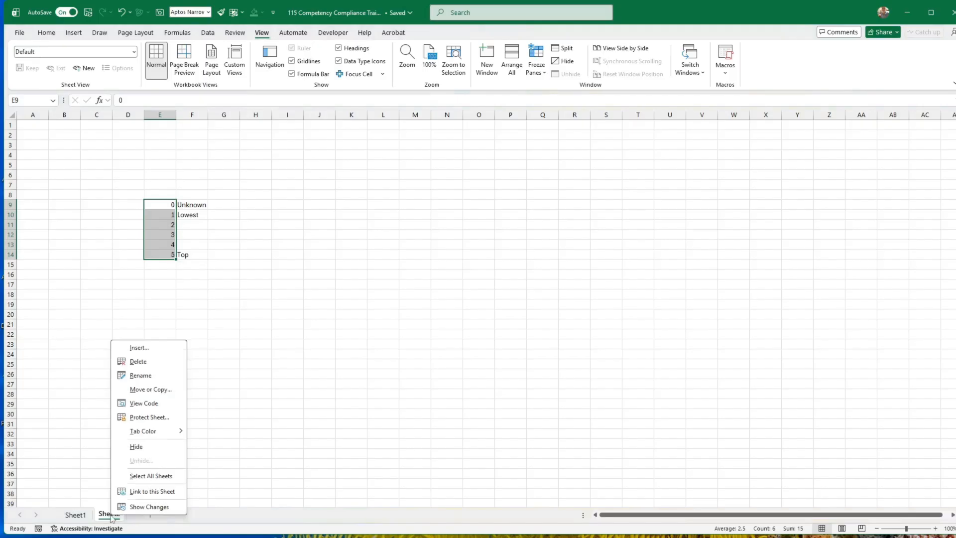
click(145, 376)
text(Settings)
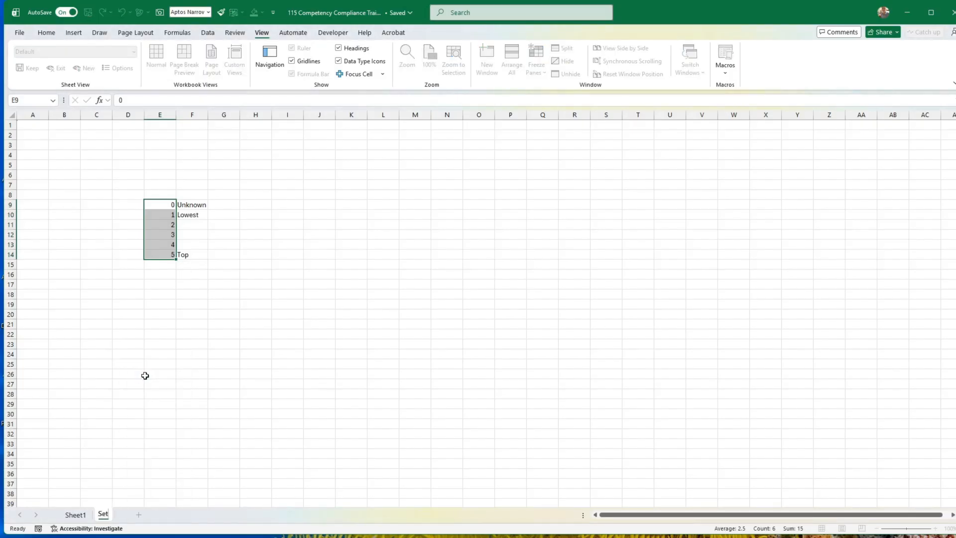
Rename Sheet1, which holds the staff skills grid, as Dashboard.
click(78, 515)
right_click(80, 515)
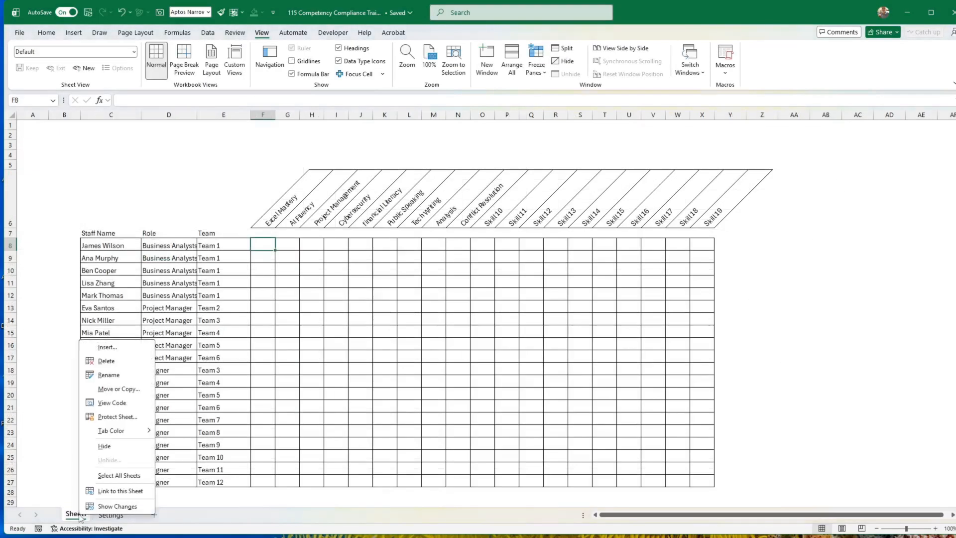
click(110, 375)
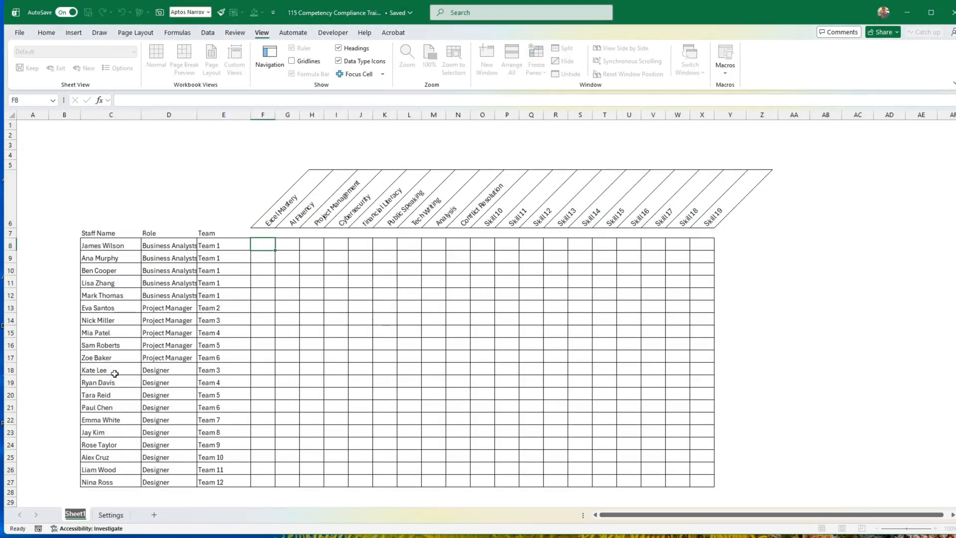
text(Dashboar)
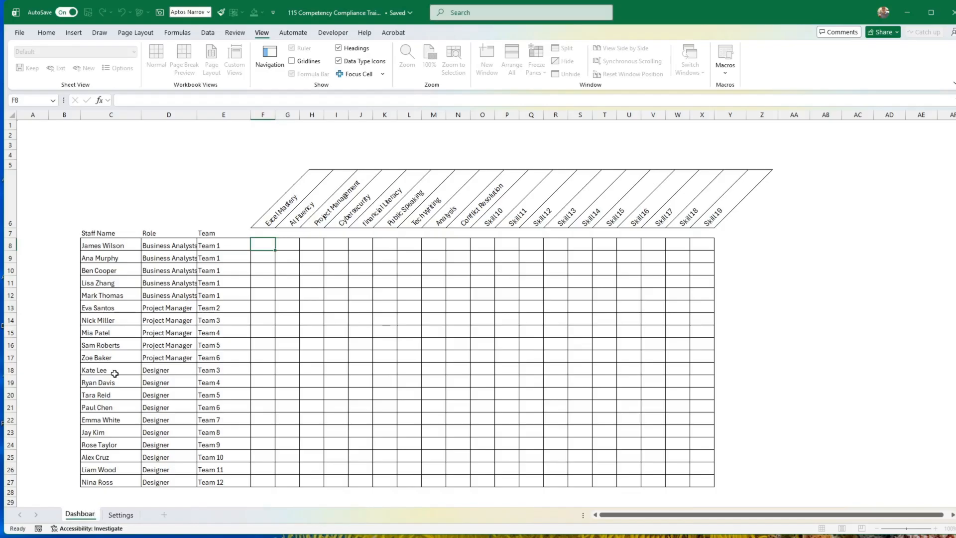
text(d)
click(190, 399)
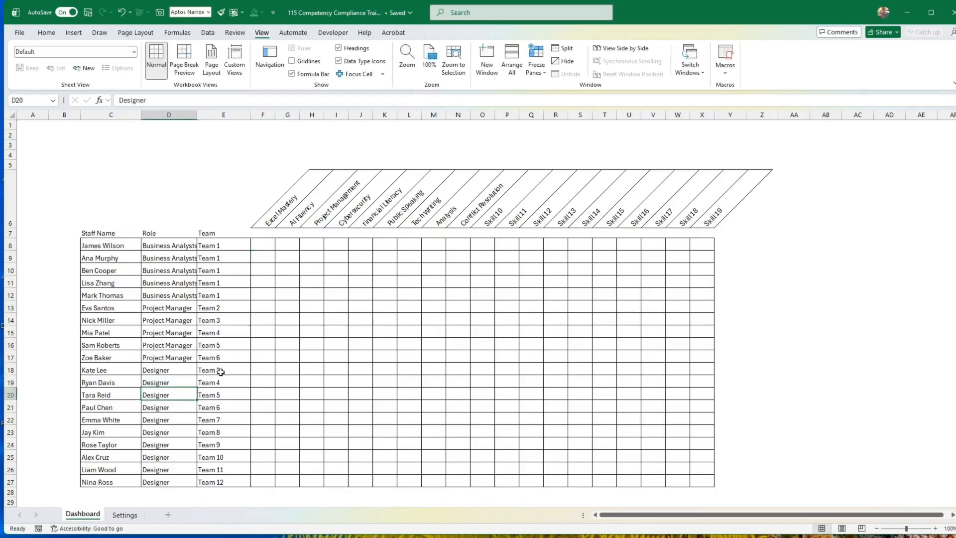
Add List data validation to the skill grid F8:X27, using Settings cells E9:E14 as the source.
click(267, 248)
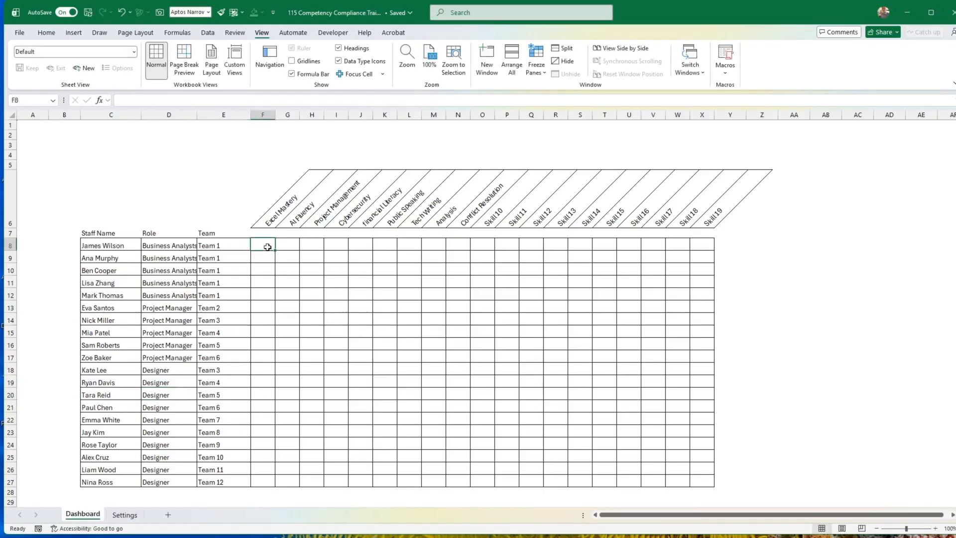
mouse_move(268, 247)
mouse_down()
mouse_move(649, 397)
mouse_move(702, 481)
mouse_up()
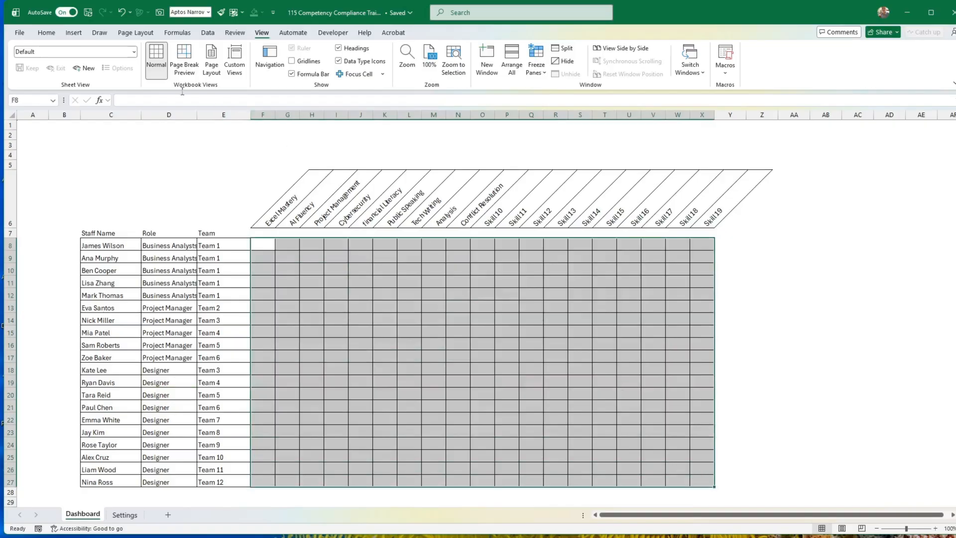
click(208, 34)
click(677, 72)
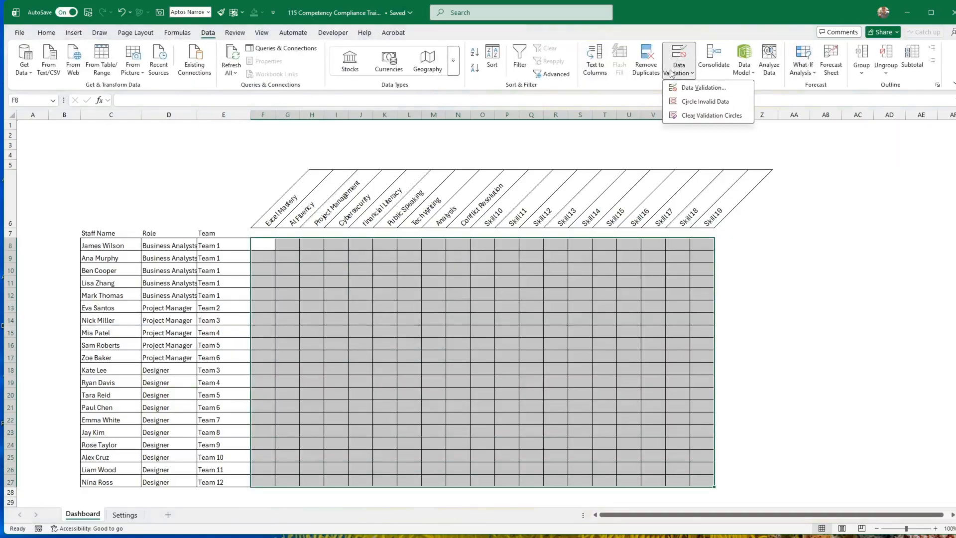
click(729, 88)
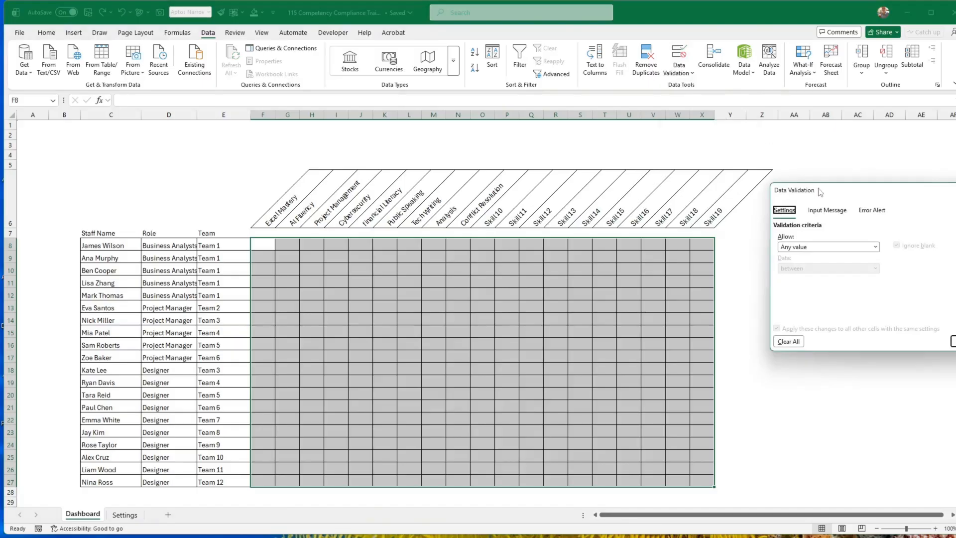
drag(825, 191, 509, 173)
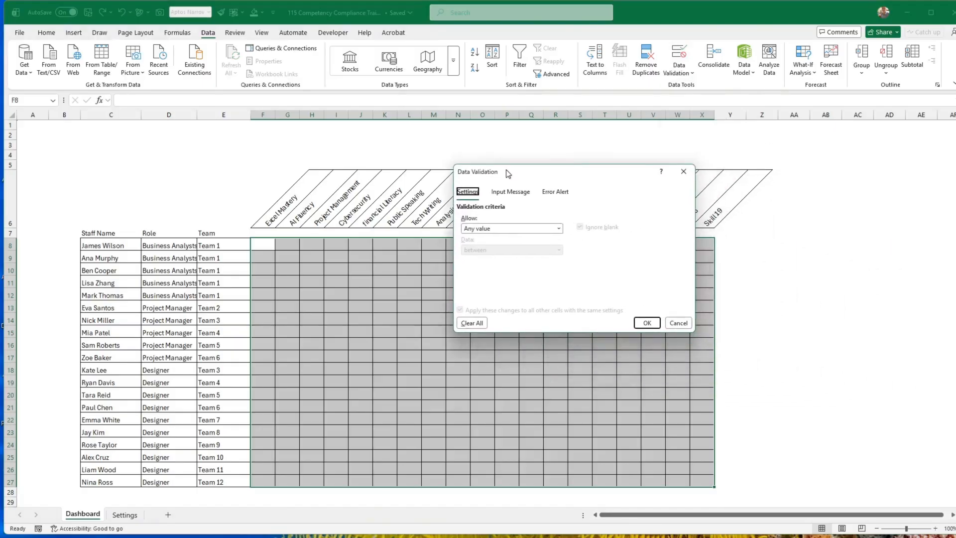
click(496, 232)
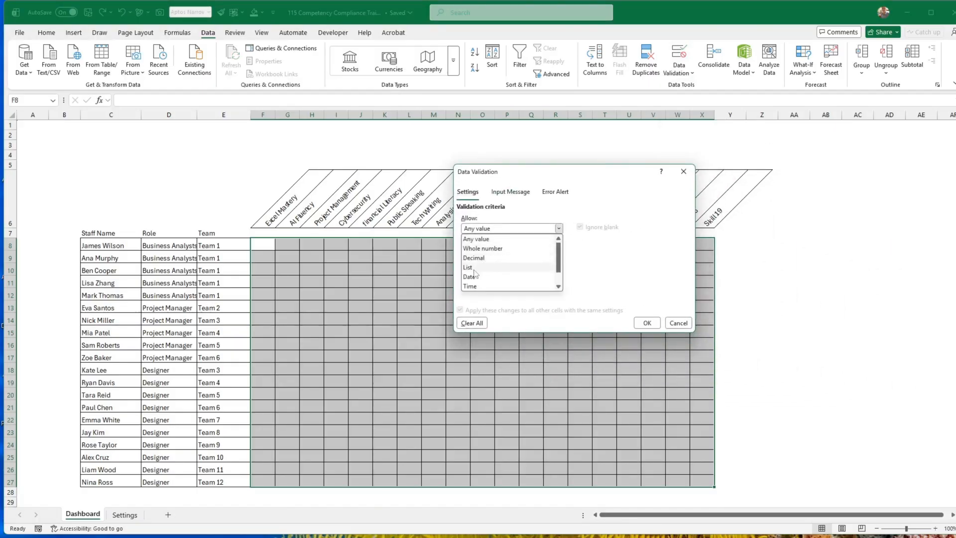
click(474, 270)
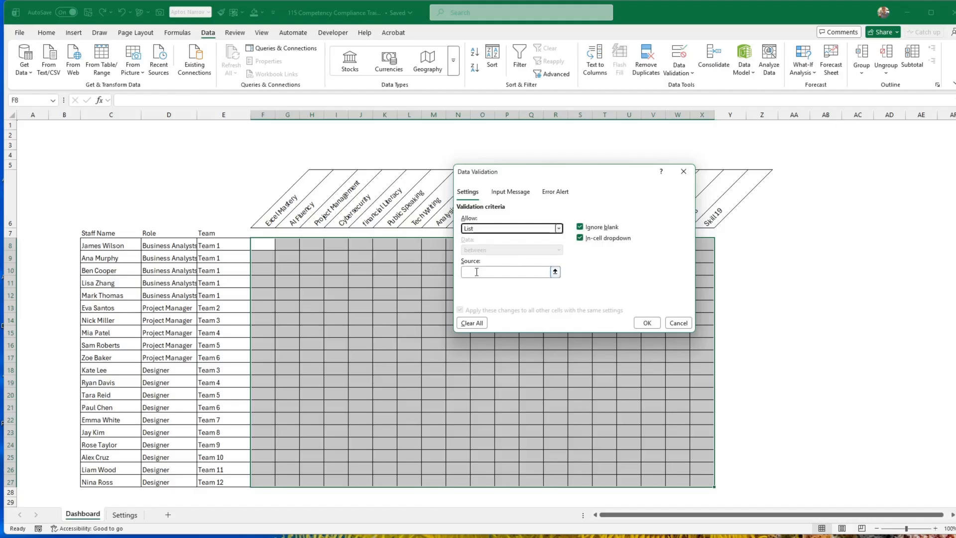
click(477, 271)
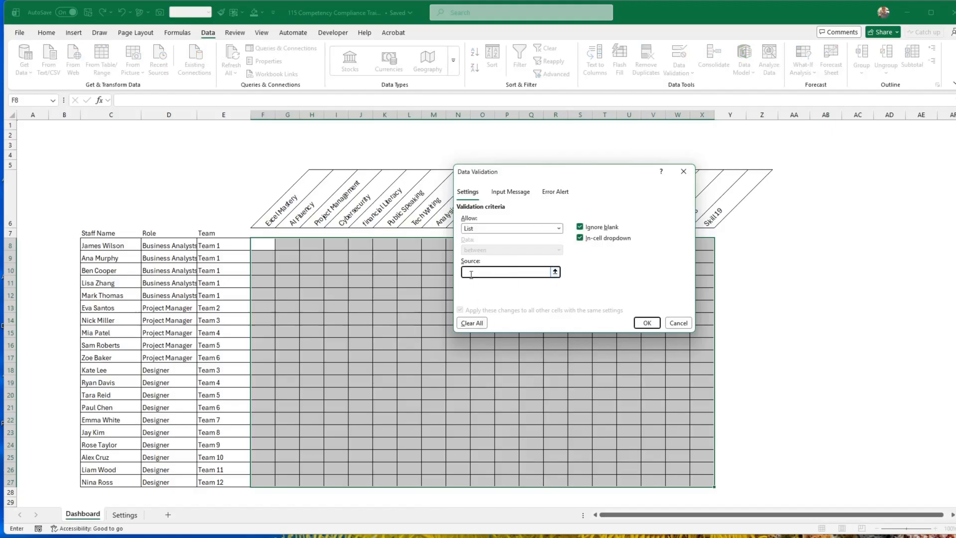
click(125, 516)
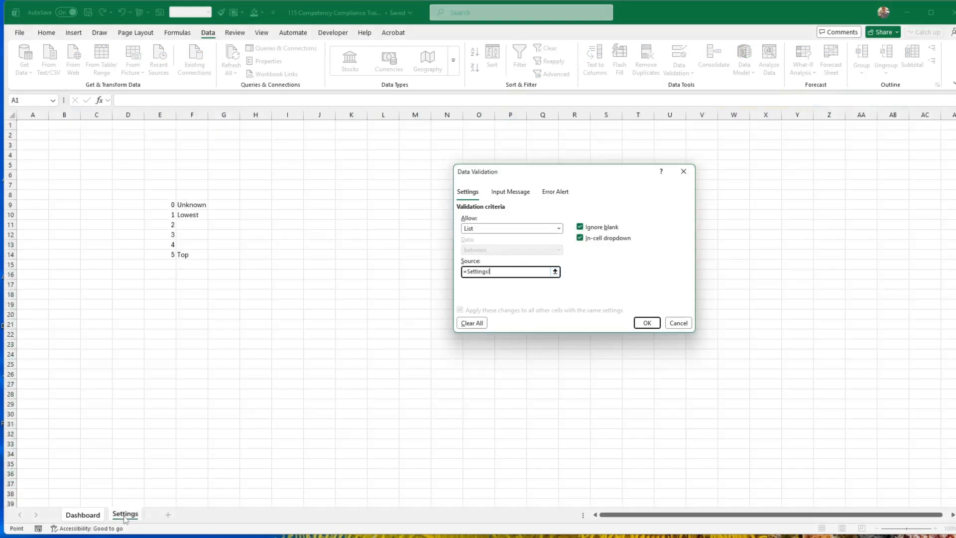
drag(168, 207, 171, 252)
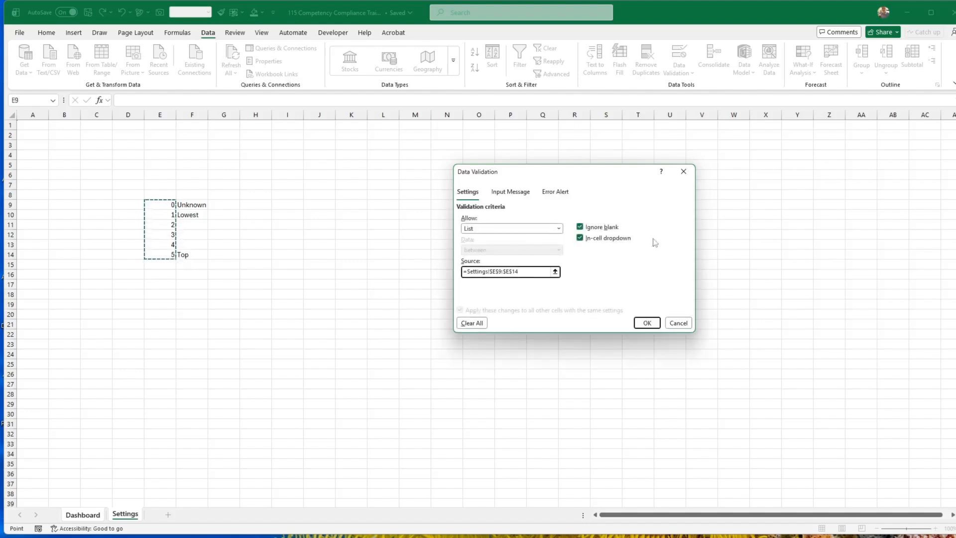
click(647, 323)
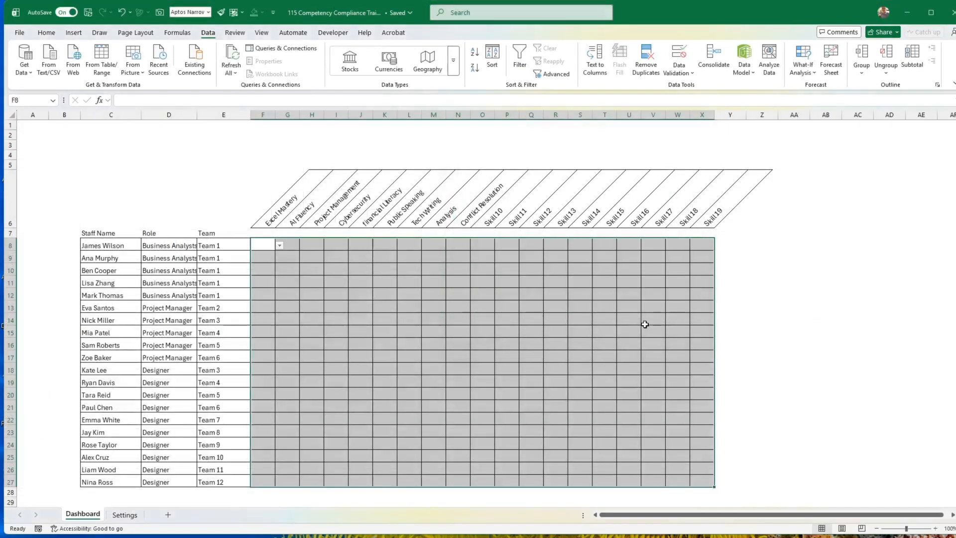
Try the in-cell dropdown in F8 by choosing rating 0 and replacing it with 5.
click(519, 307)
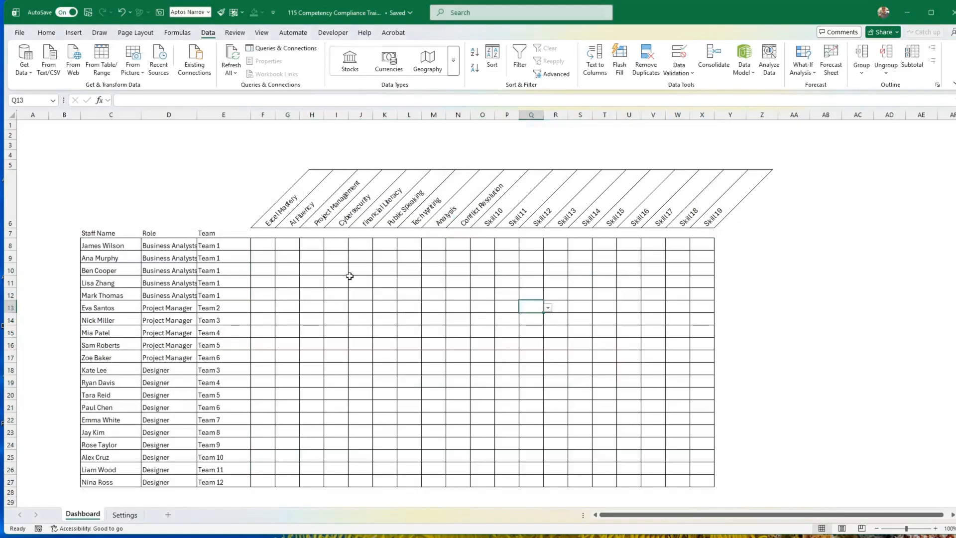
click(259, 242)
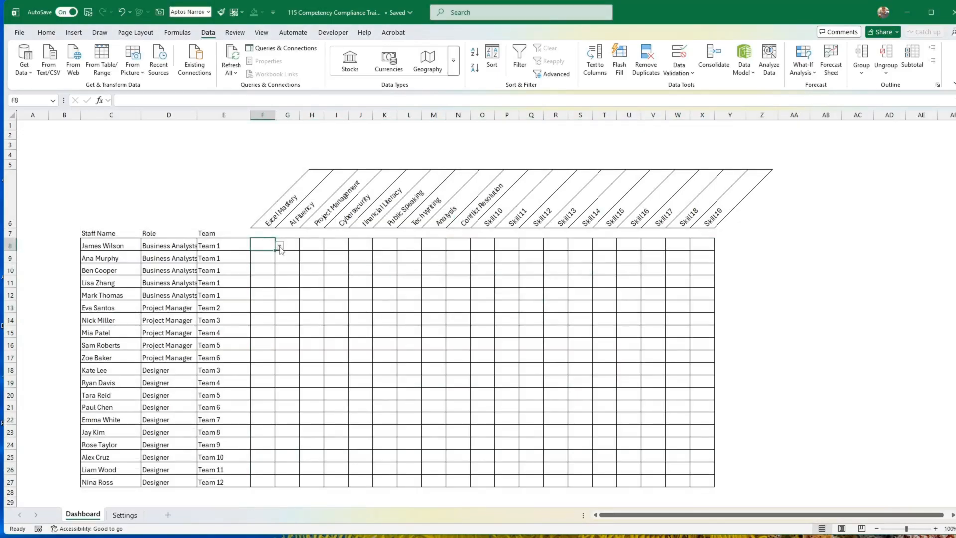
click(280, 245)
click(263, 256)
click(280, 245)
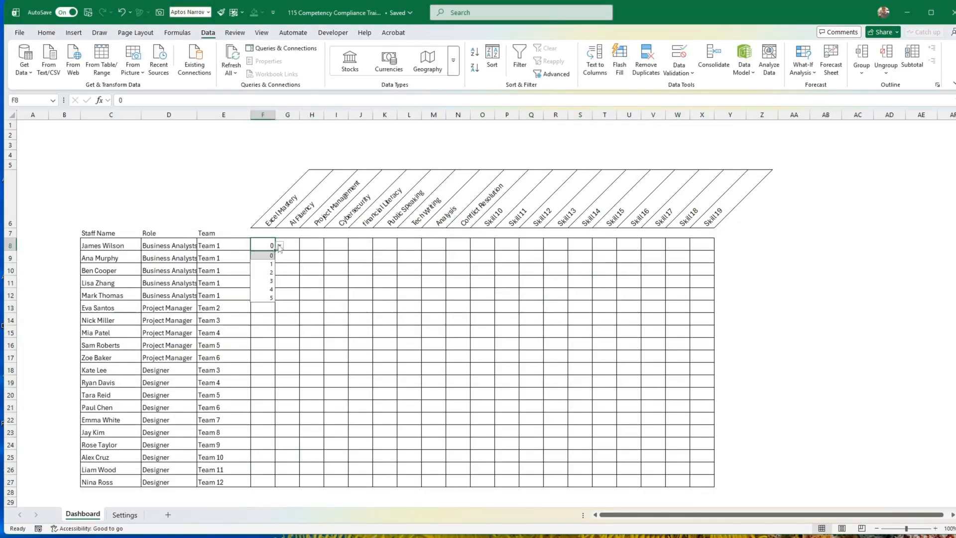
click(264, 298)
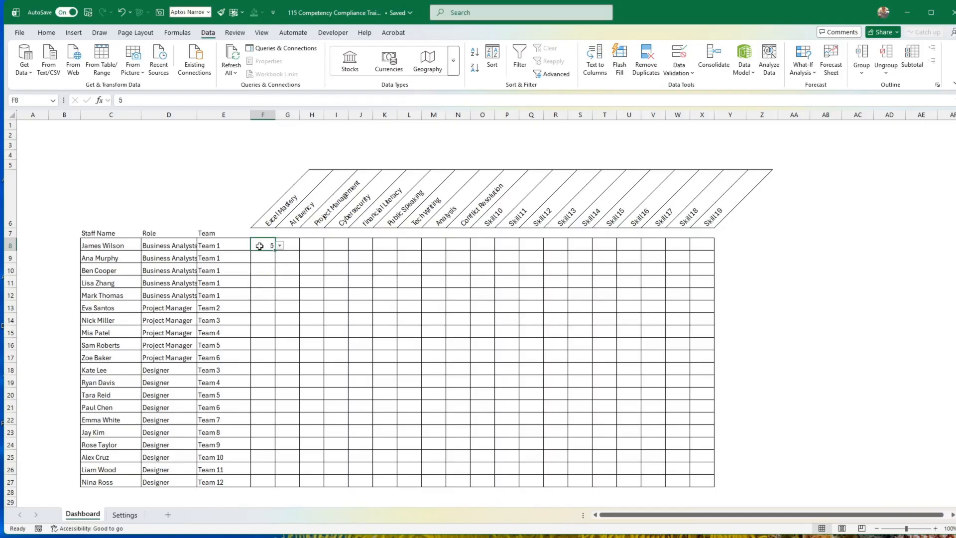
Centre the rating cells F8:X27 horizontally.
drag(260, 246, 702, 479)
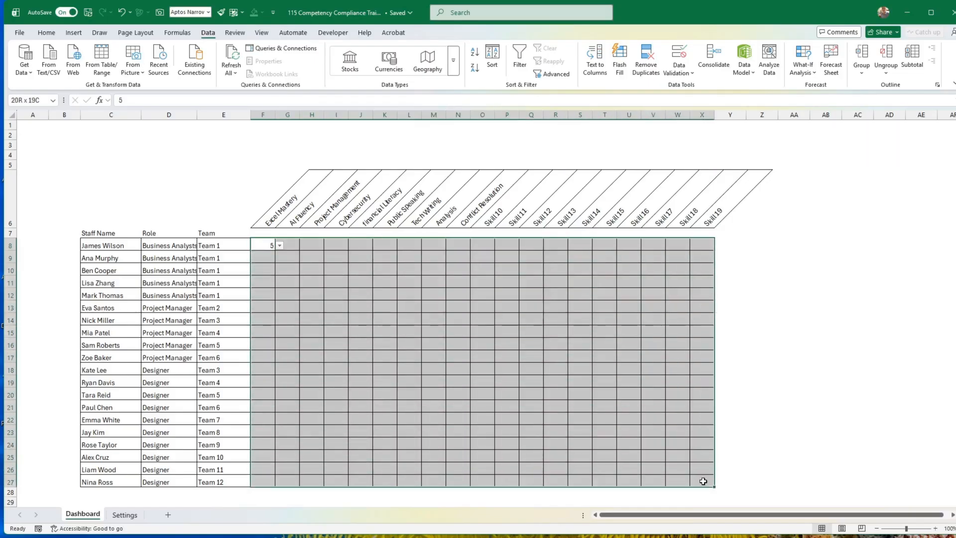
click(46, 33)
click(236, 68)
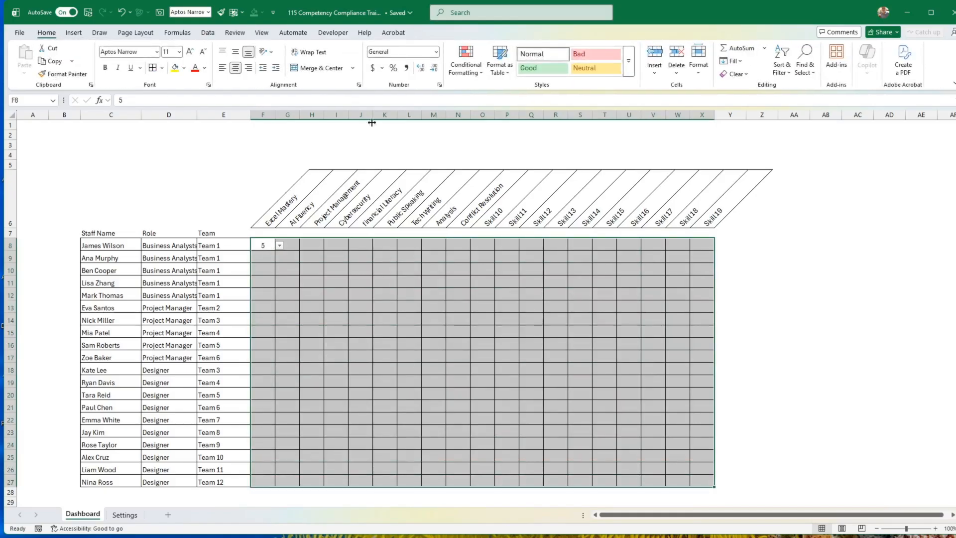
click(399, 281)
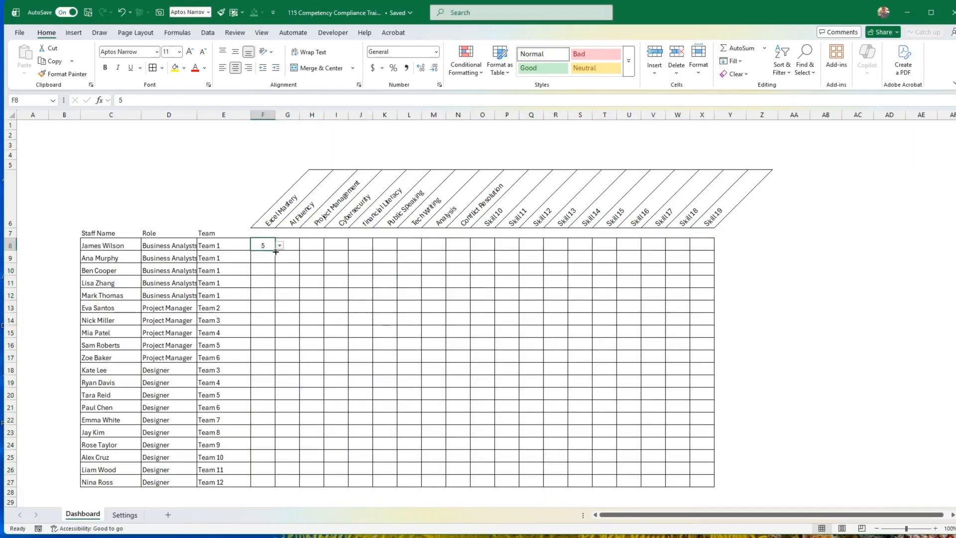
Fill rating 5 from F8 down to F11, and choose rating 2 in F13 and 3 in F14.
drag(276, 252, 276, 286)
click(263, 308)
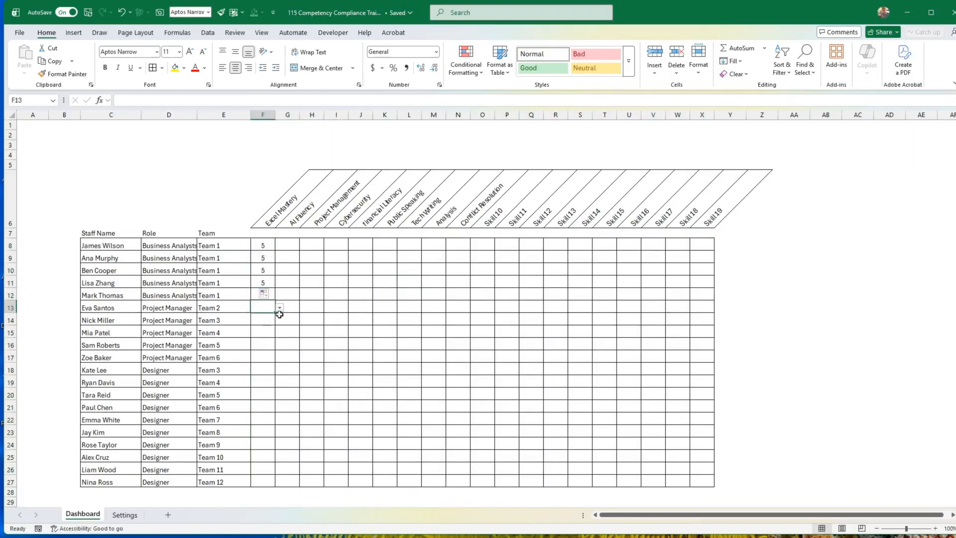
click(279, 308)
click(263, 327)
click(263, 320)
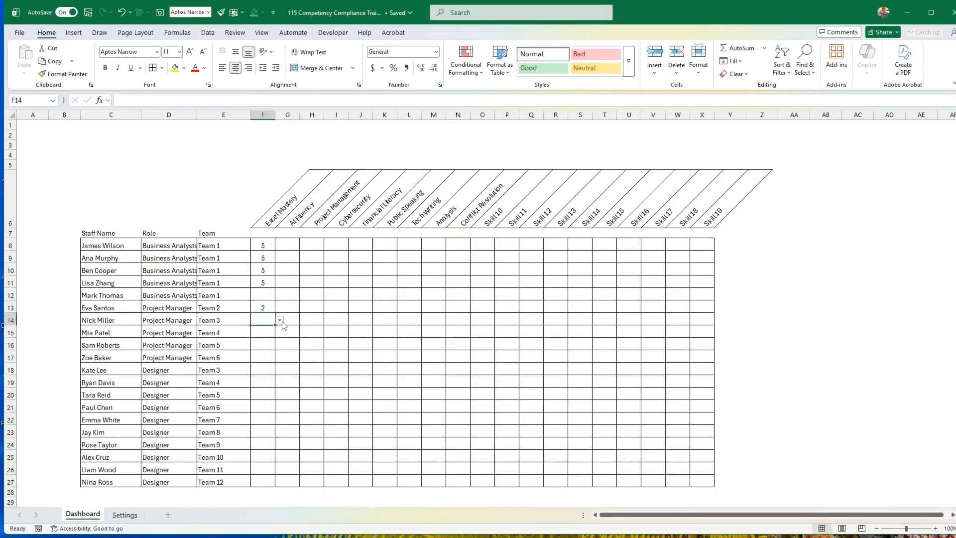
click(280, 320)
click(263, 347)
Choose rating 1 in F12 and rating 0 in F17 from the in-cell dropdowns.
click(269, 294)
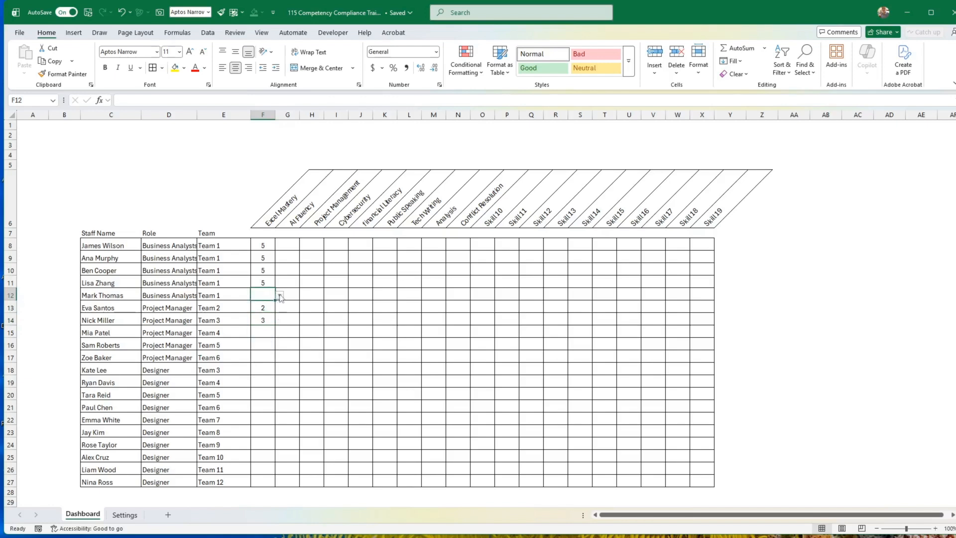
click(281, 297)
click(263, 305)
click(267, 358)
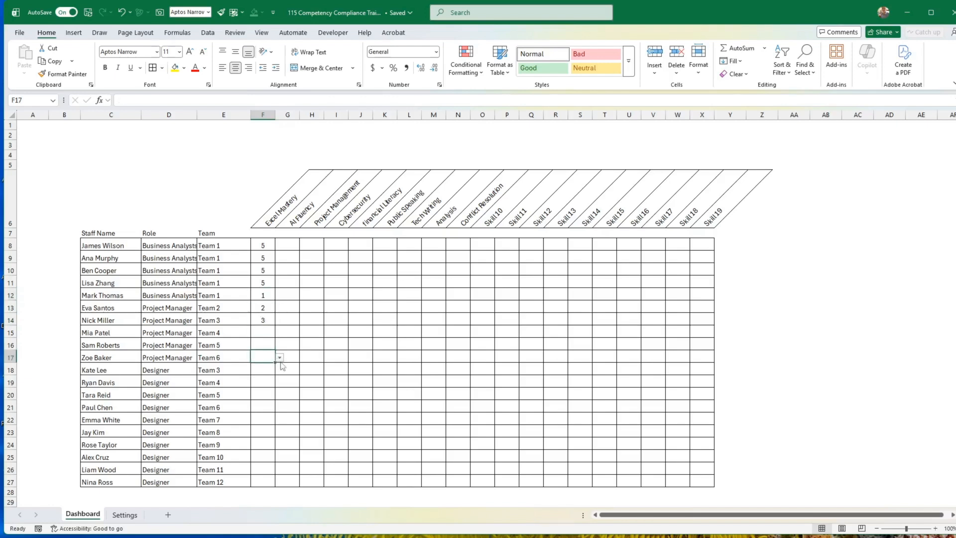
click(279, 357)
click(263, 367)
click(310, 369)
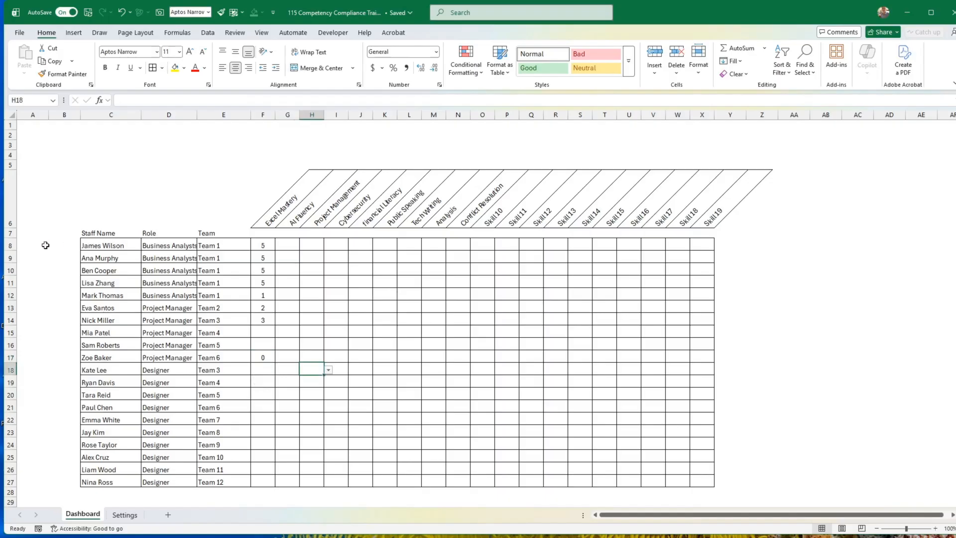
Middle-align the contents of staff rows 8 to 27 vertically.
drag(10, 245, 31, 487)
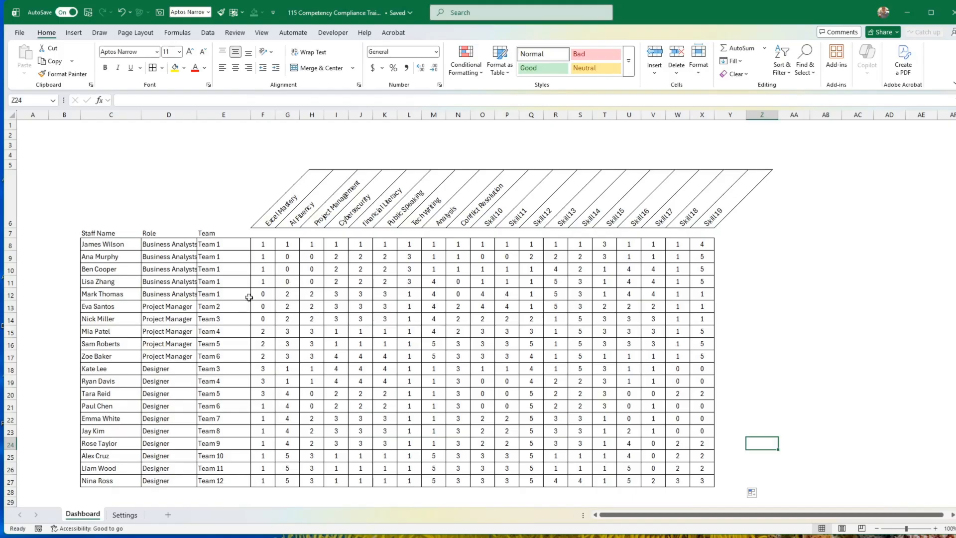
Fill the Team 1 cells E8:E12 with the lightest blue theme colour.
drag(237, 246, 229, 292)
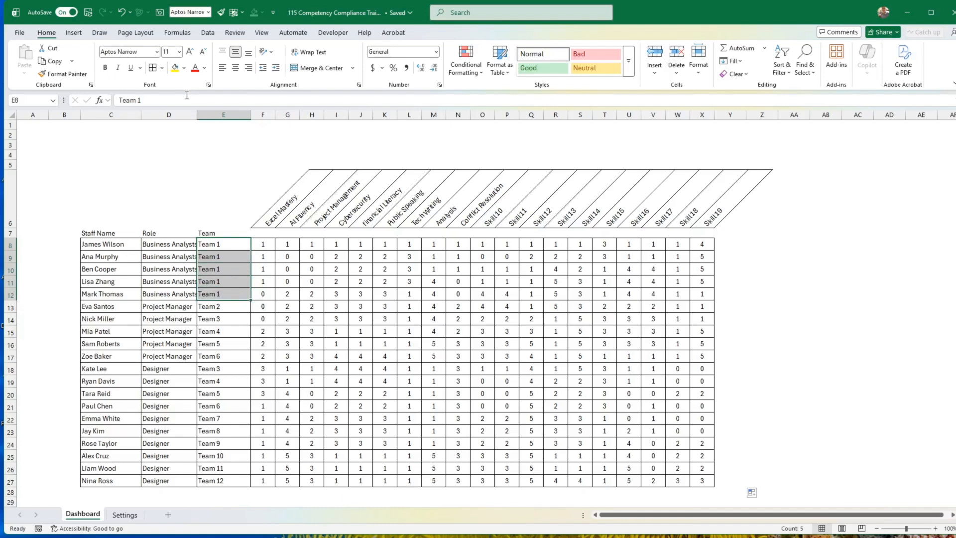
click(184, 68)
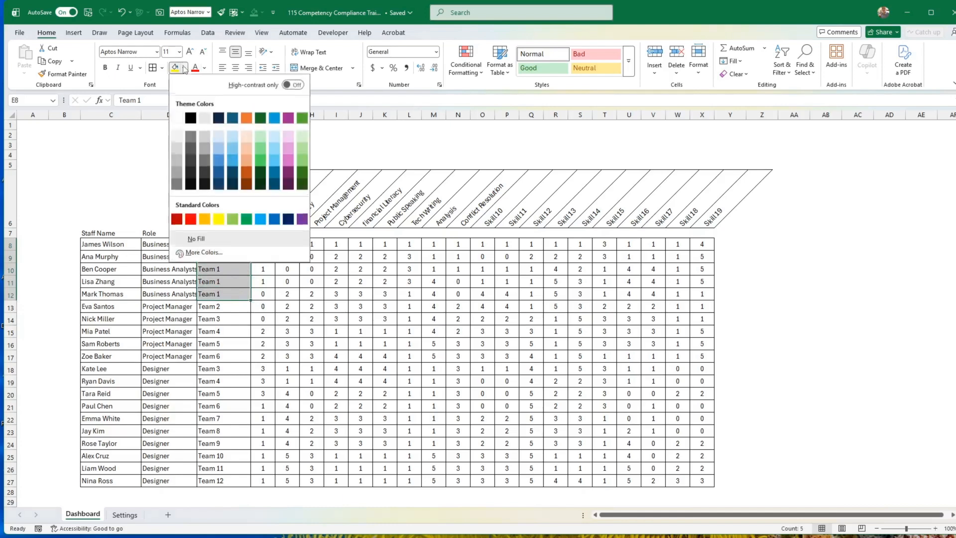
click(274, 135)
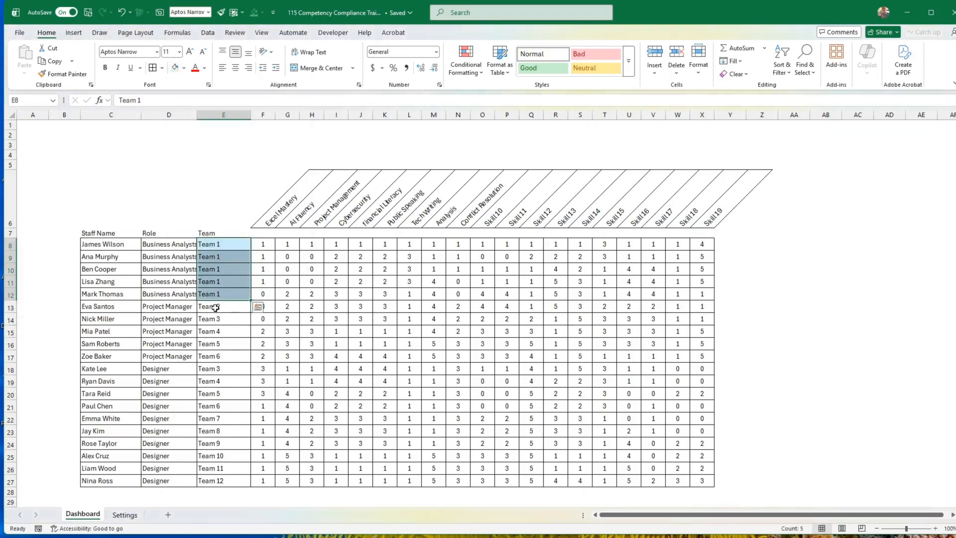
Copy the Team 2 entry from E13 into E14:E17 for the remaining project managers.
click(224, 309)
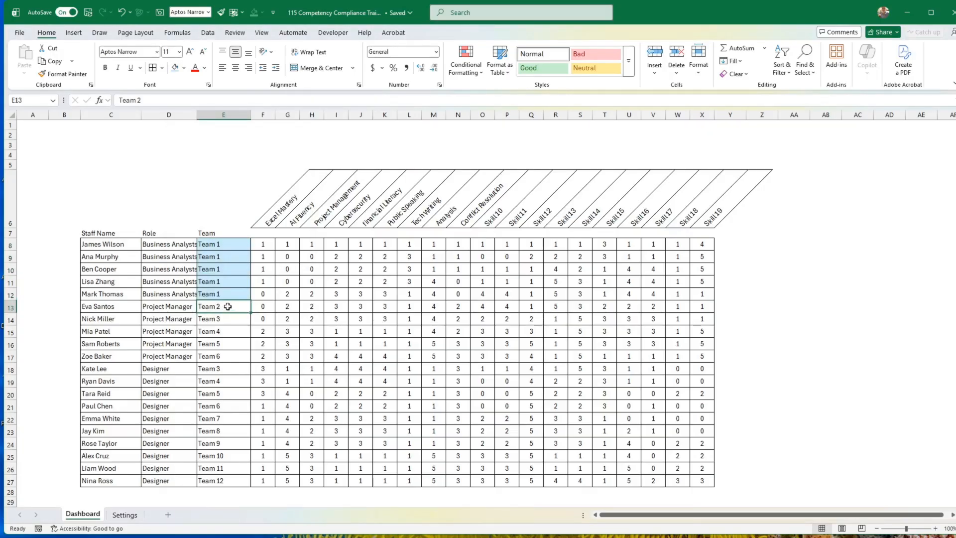
key(ctrl+c)
key(Down)
key(shift+Down)
key(shift+Down)
key(shift+Down)
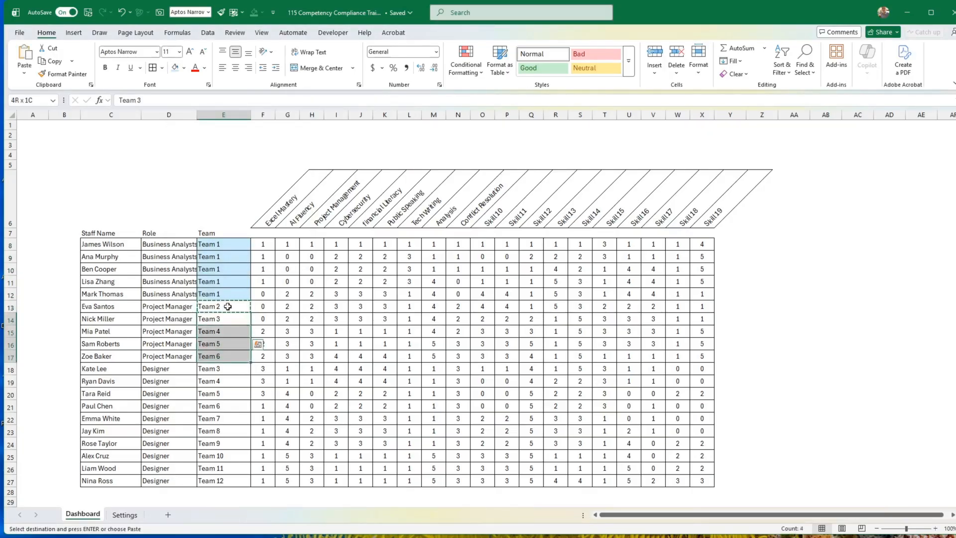
key(ctrl+v)
Fill the Team 2 cells E13:E17 with the lightest green theme colour.
drag(228, 306, 219, 357)
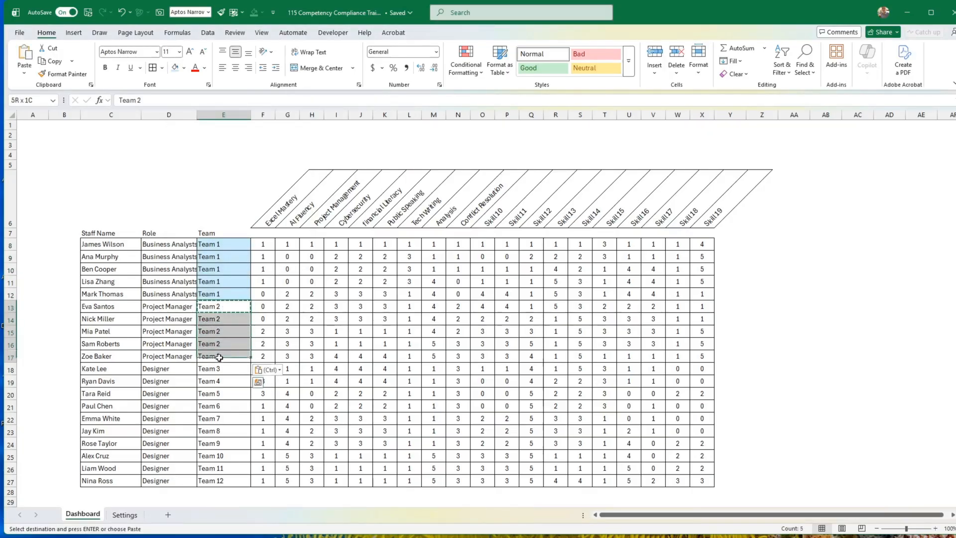
click(184, 68)
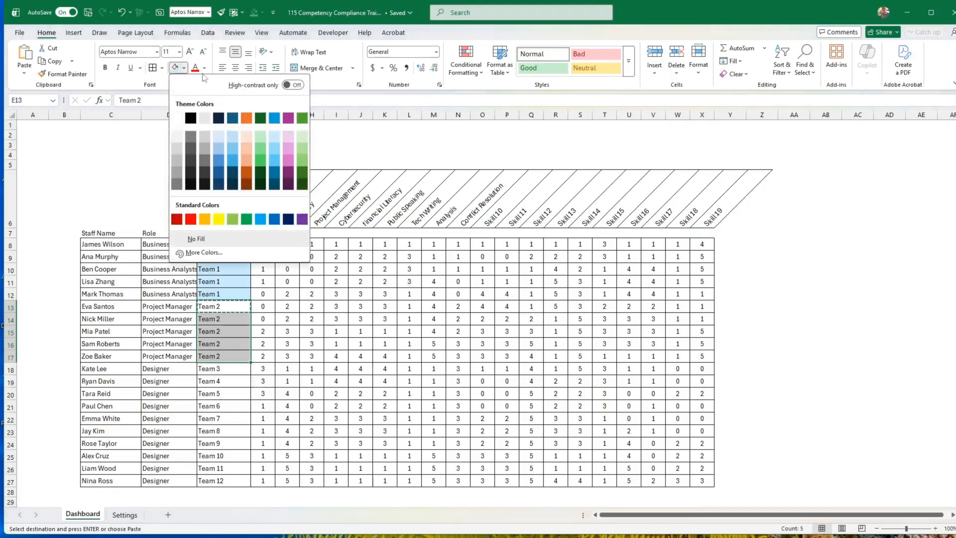
click(303, 137)
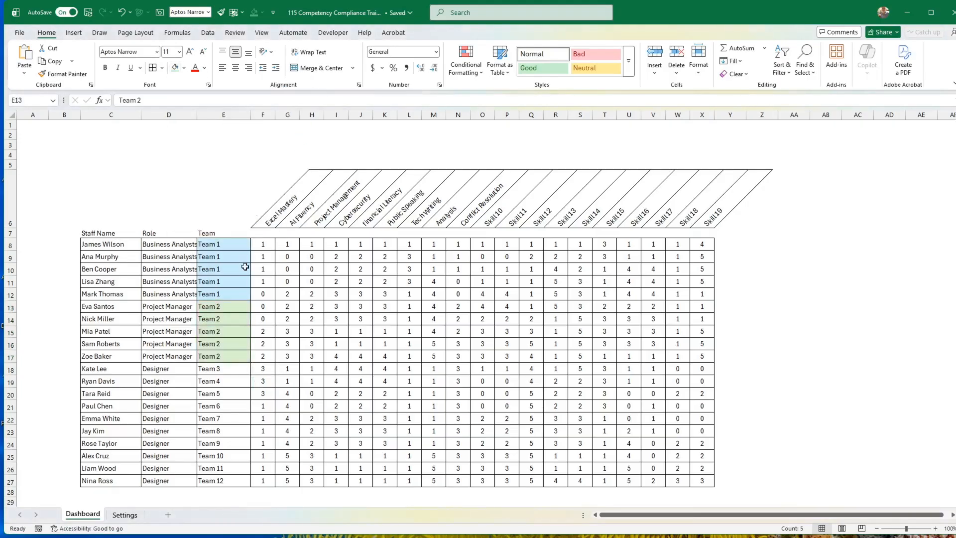
Fill Team 3 from E18 down to E27 and shade those cells with the lightest pink theme colour.
click(226, 371)
drag(250, 374, 244, 483)
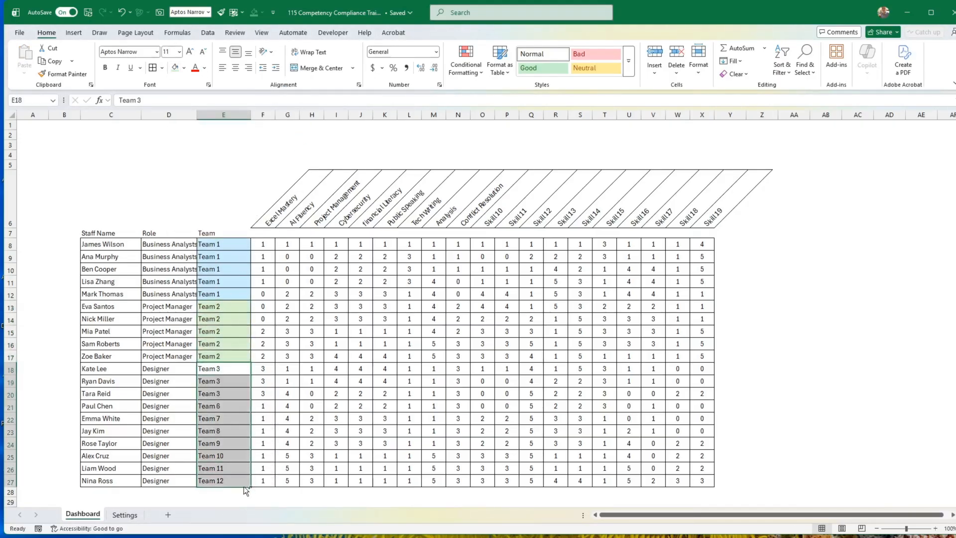
click(184, 68)
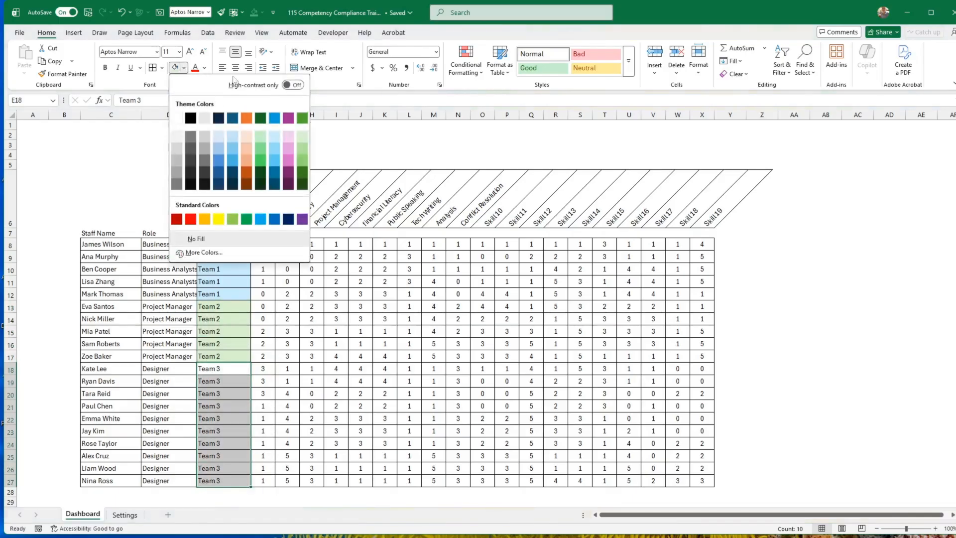
click(290, 136)
click(314, 320)
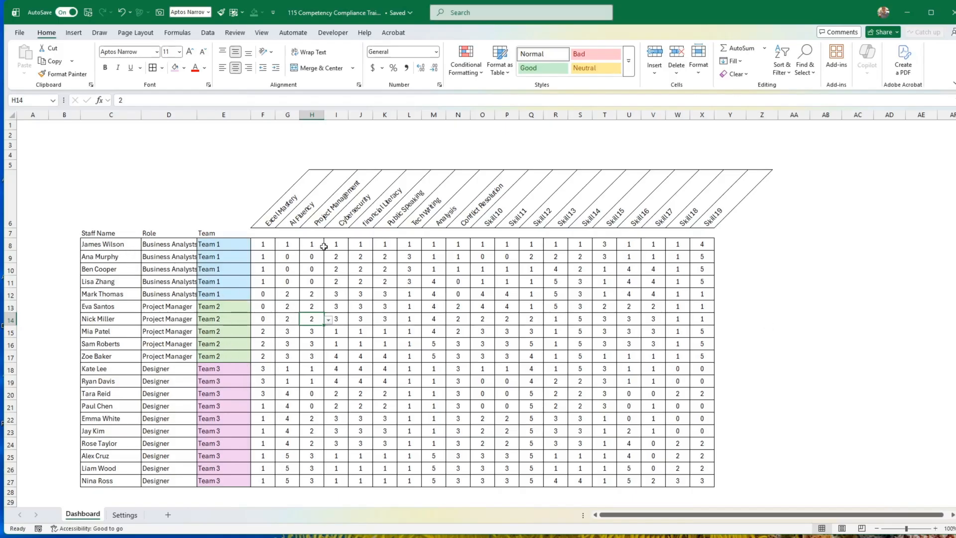
Shade the skill headers F6:K6, Excel Mastery to Public Speaking, with the lightest blue theme colour.
drag(268, 225, 377, 220)
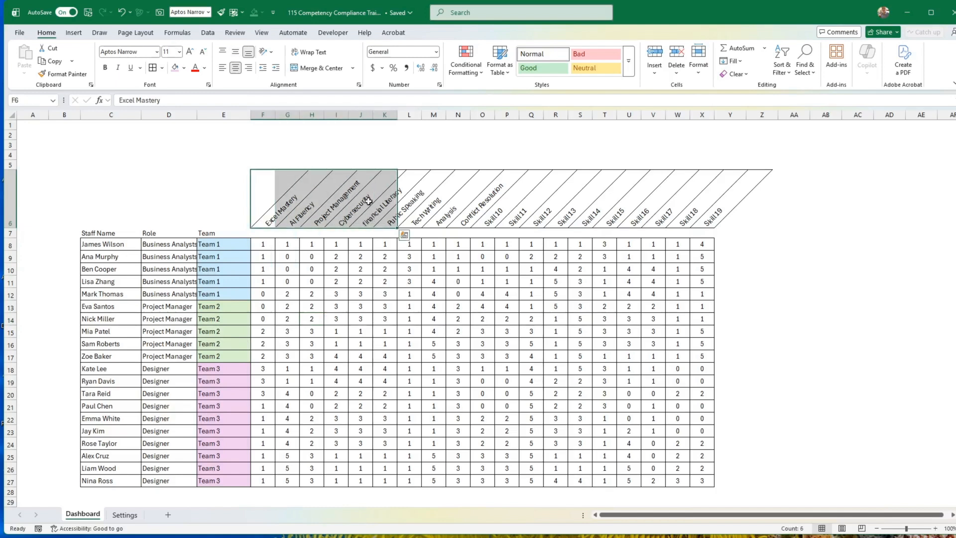
click(184, 68)
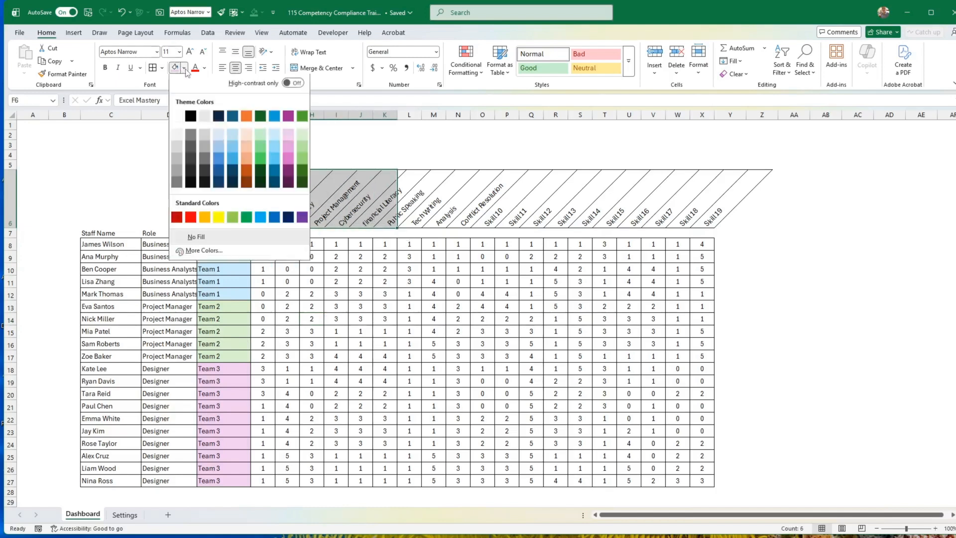
click(276, 134)
drag(265, 244, 264, 256)
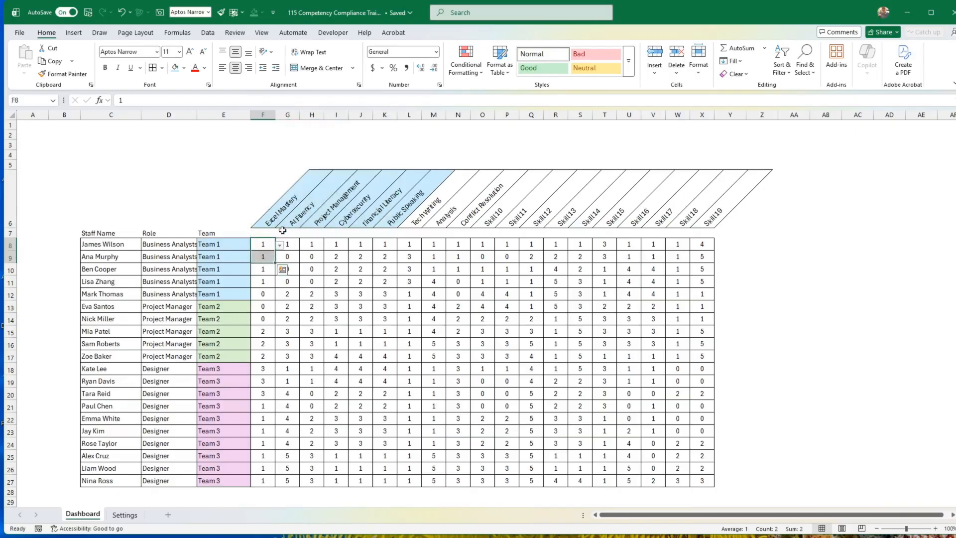
Shade the skill headers L6:P6 with the lightest green theme colour and Q6:X6 with the lightest pink.
drag(282, 225, 509, 221)
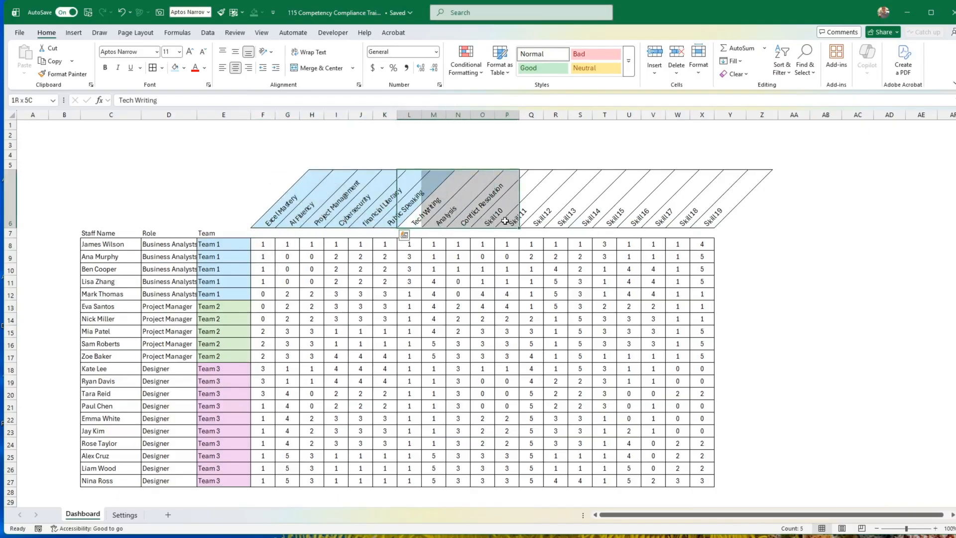
click(184, 68)
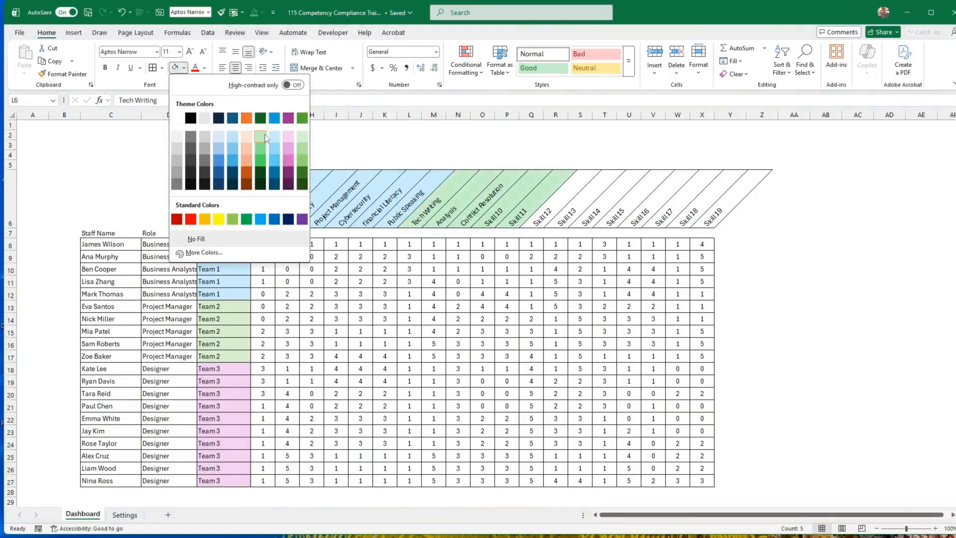
click(302, 137)
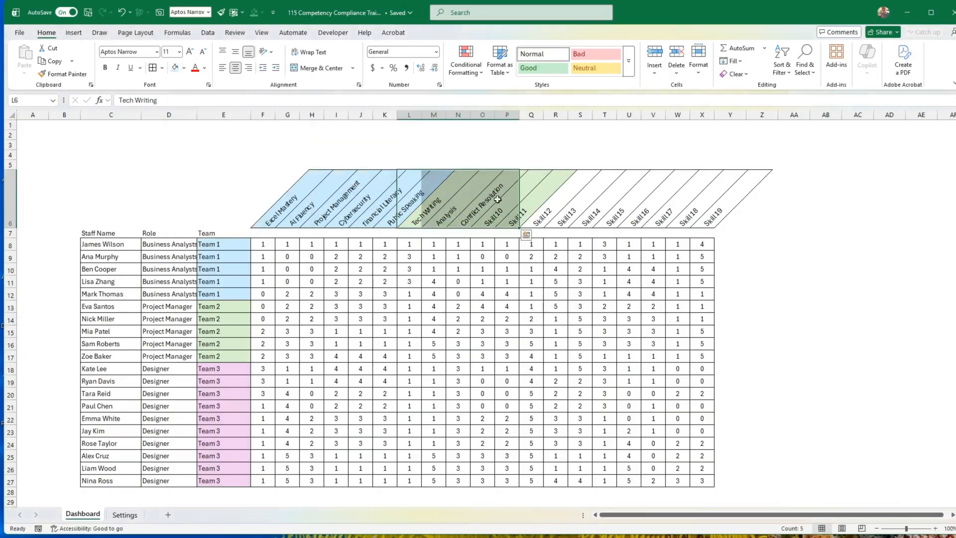
drag(536, 222, 711, 213)
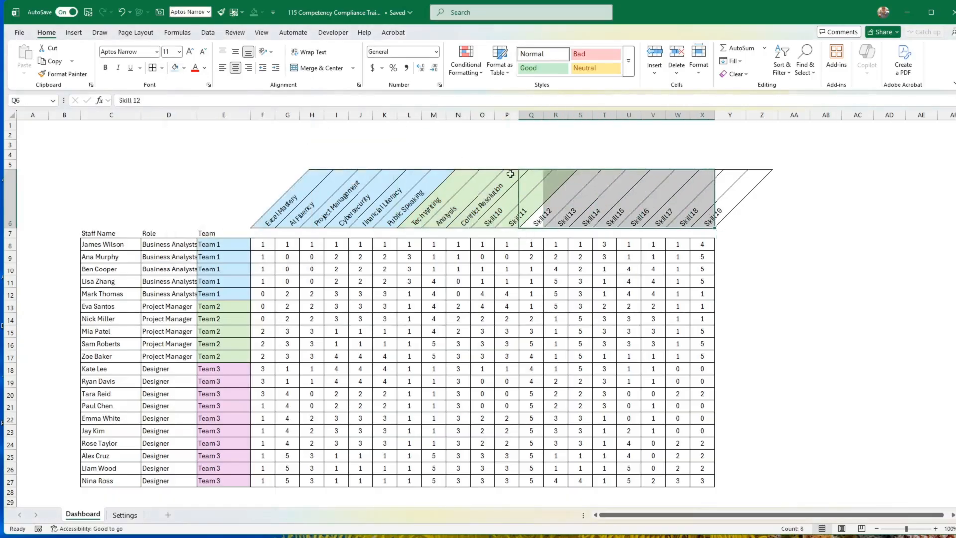
click(184, 68)
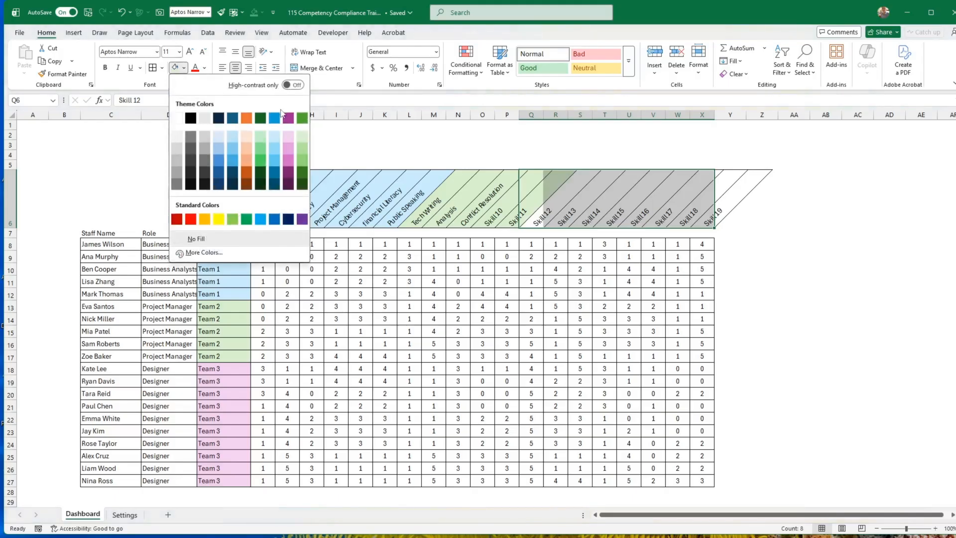
click(289, 139)
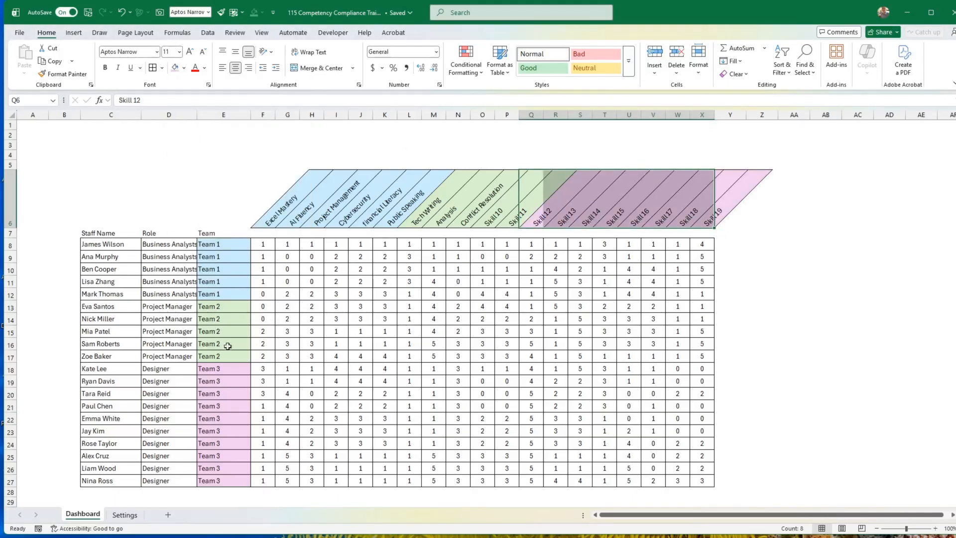
click(676, 279)
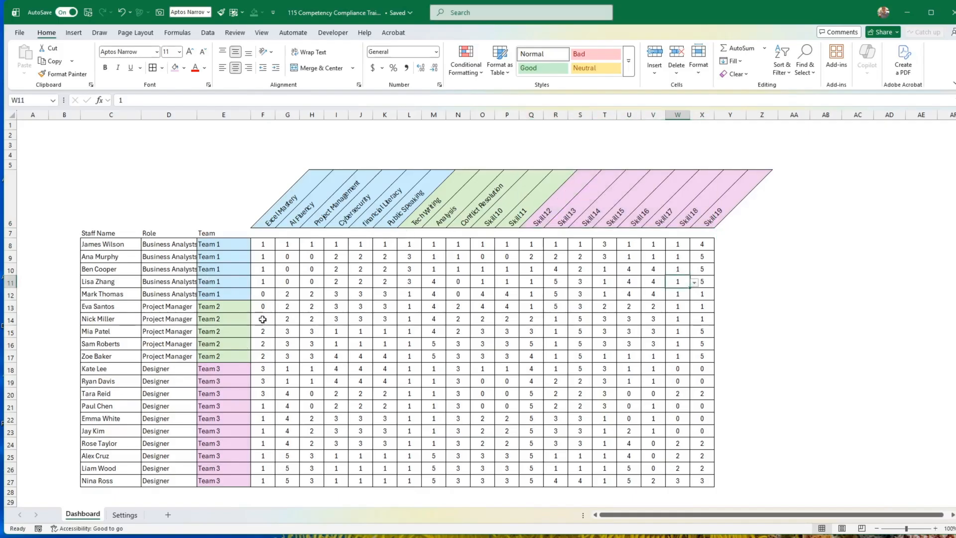
click(224, 415)
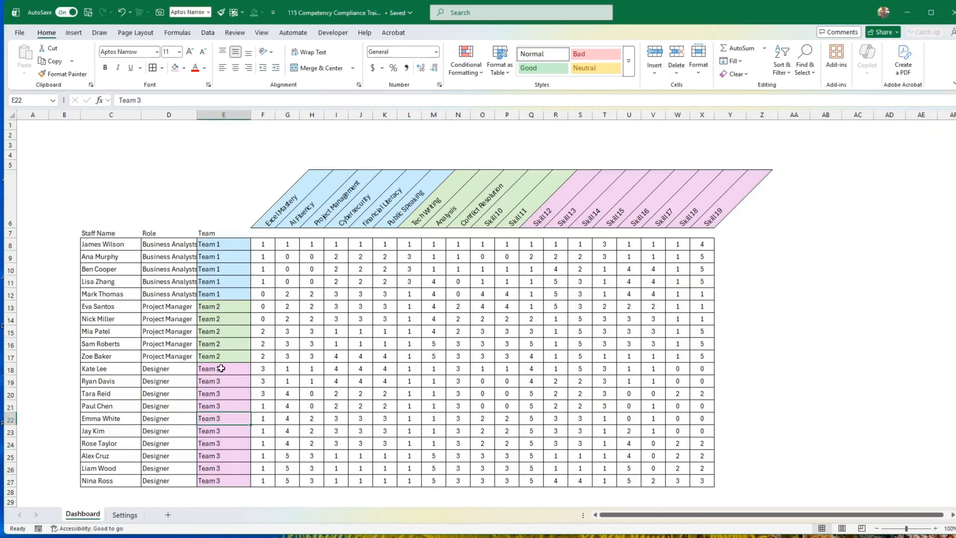
drag(222, 369, 214, 479)
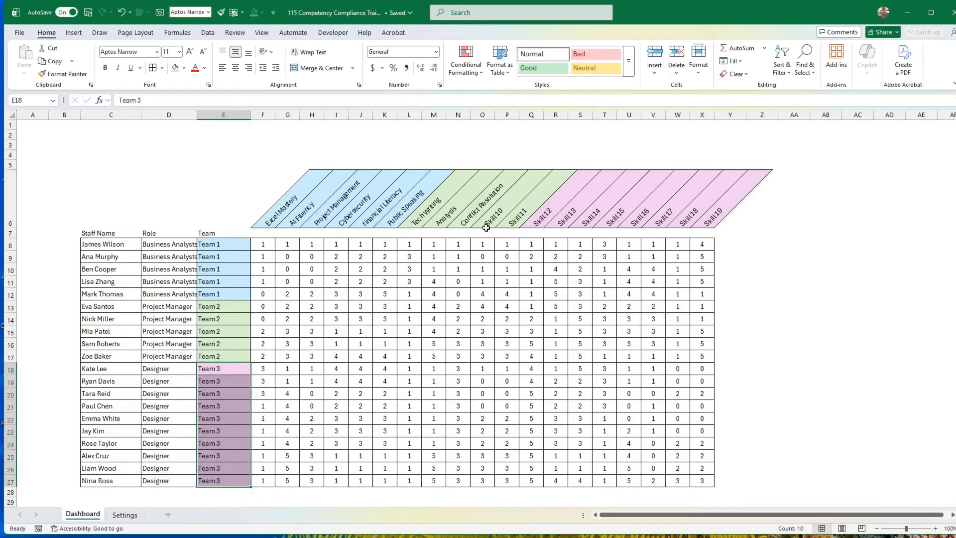
click(265, 245)
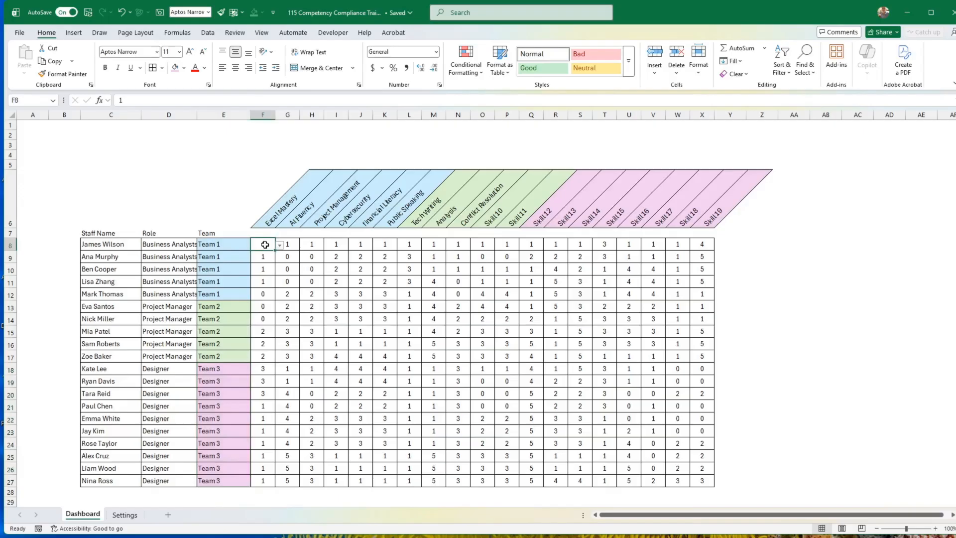
Centre the rating numbers 0 to 5 in E9:E14 on the Settings sheet.
click(131, 516)
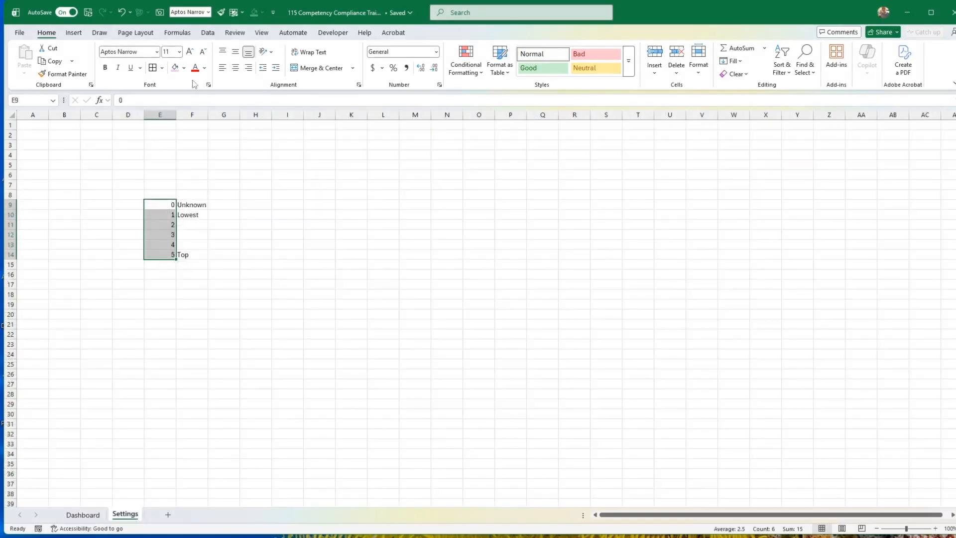
click(234, 69)
click(237, 227)
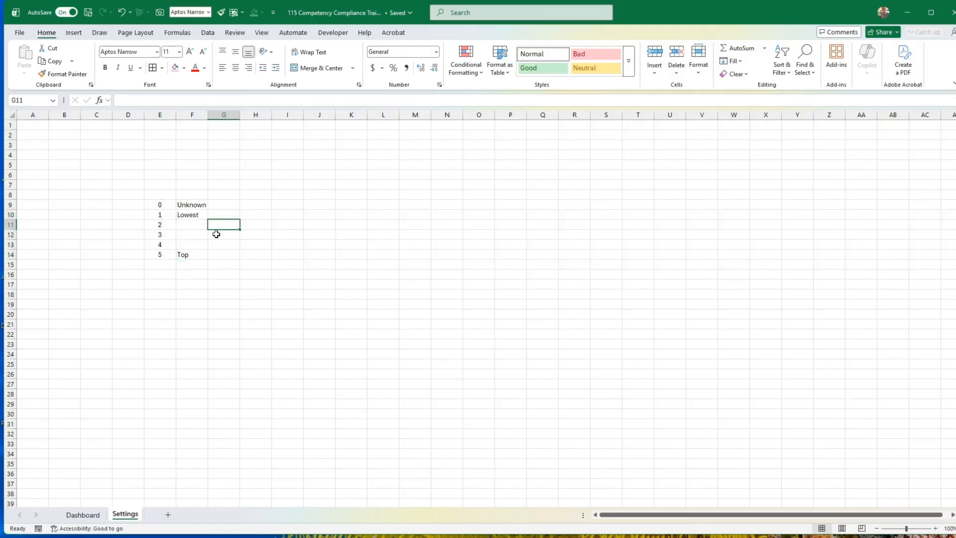
Fill the rating 0 cell E9 with light grey and the ratings 1 and 2 in E10:E11 with the lightest pink.
click(163, 206)
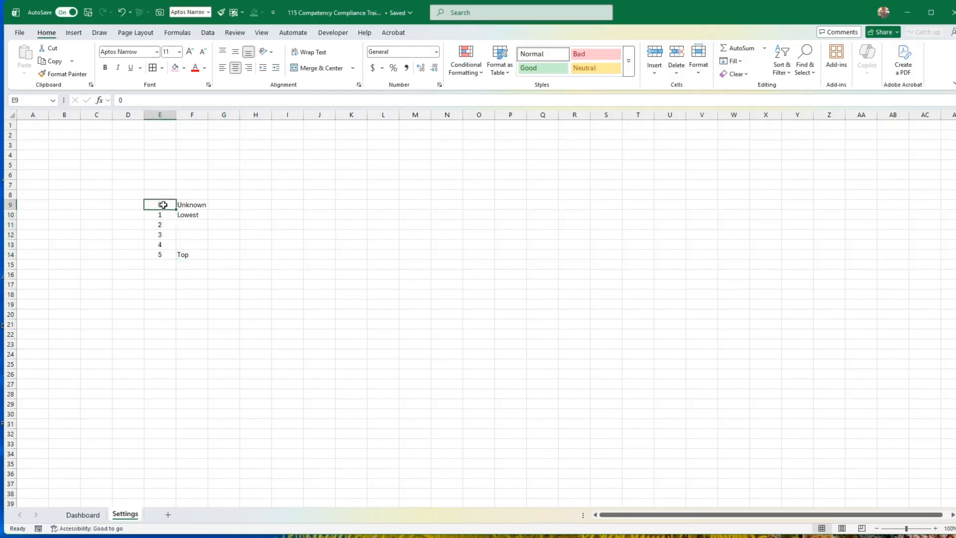
click(185, 73)
click(205, 136)
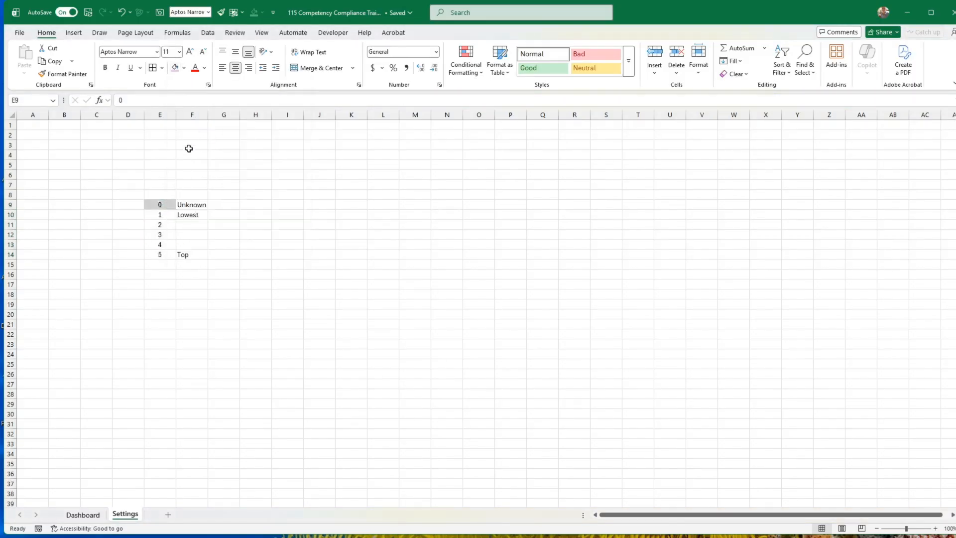
drag(160, 216, 160, 224)
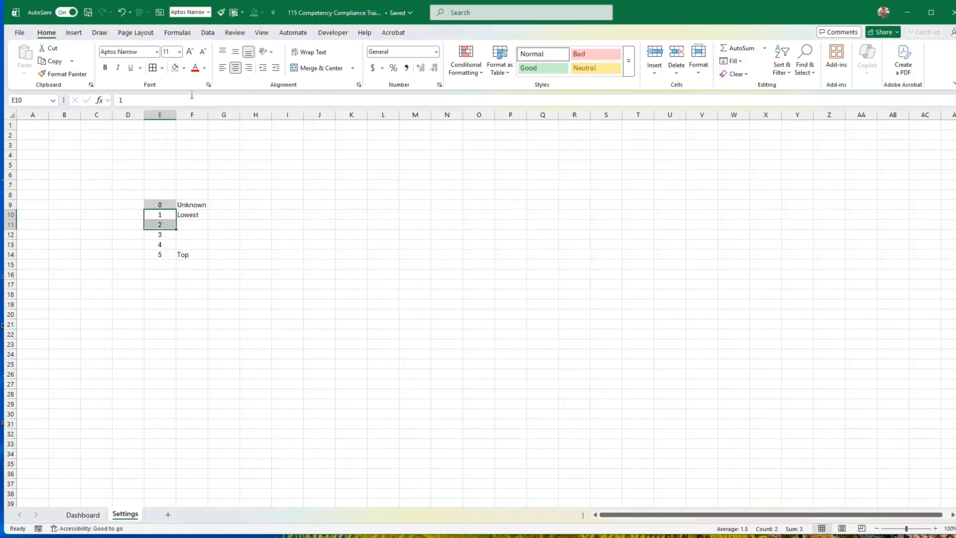
click(184, 68)
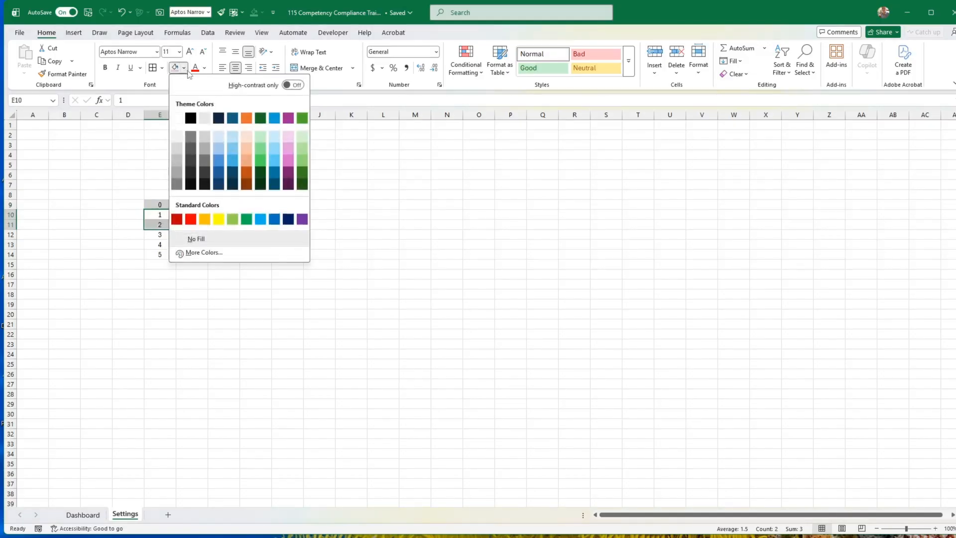
click(289, 136)
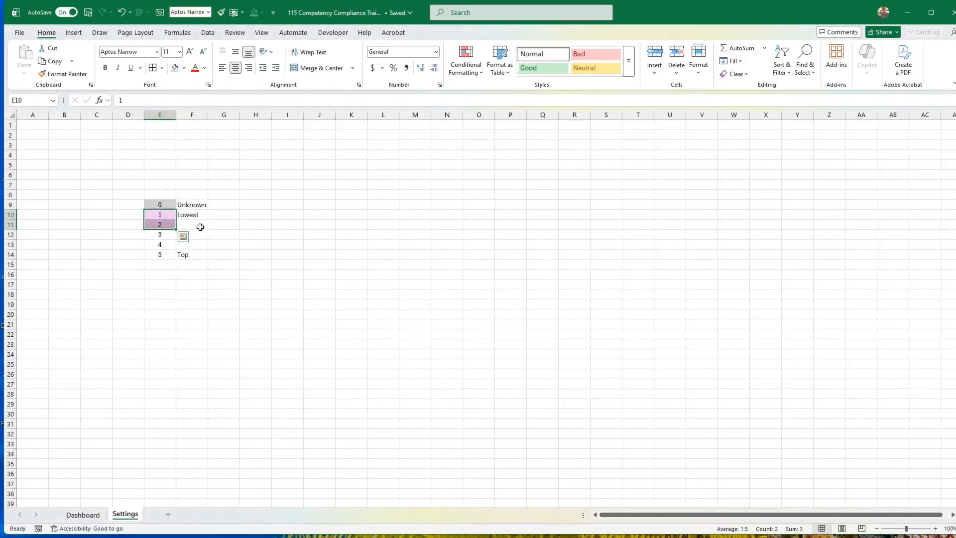
Fill the ratings 4 and 5 in E13:E14 with the lightest green and the rating 3 cell E12 with light orange.
drag(164, 245, 165, 254)
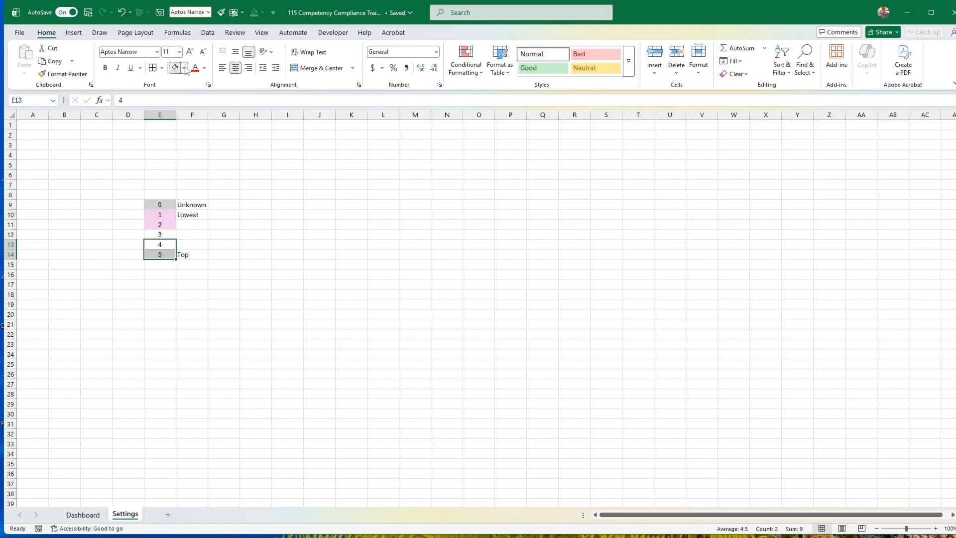
click(185, 69)
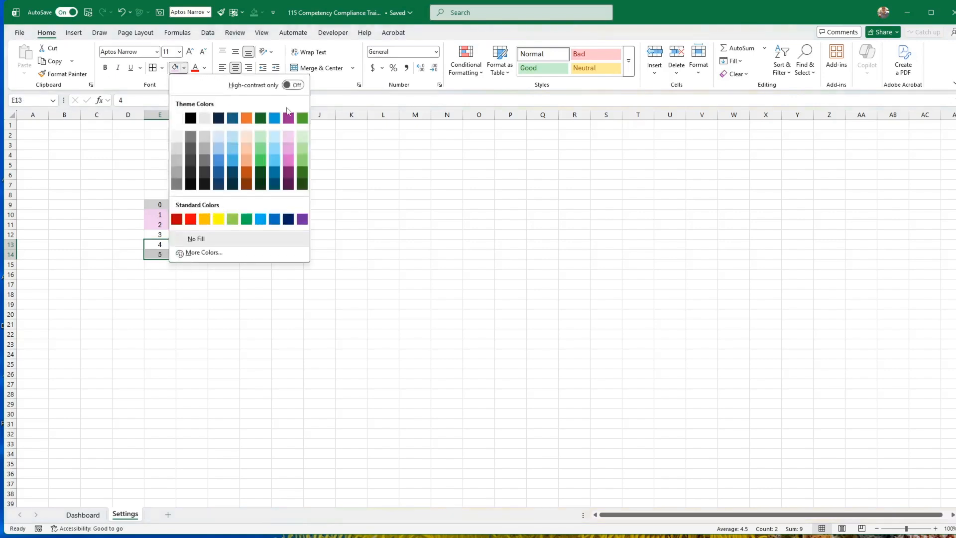
click(303, 137)
click(169, 234)
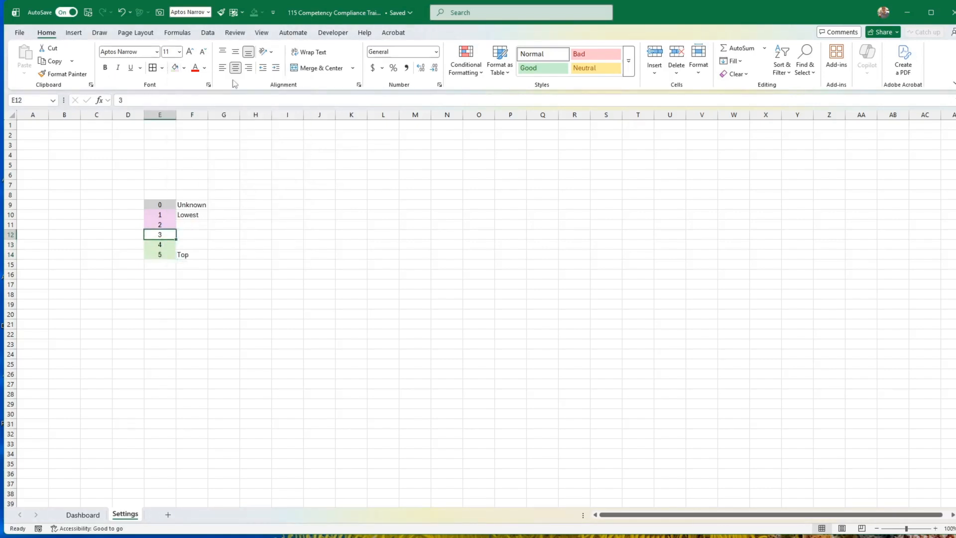
click(185, 68)
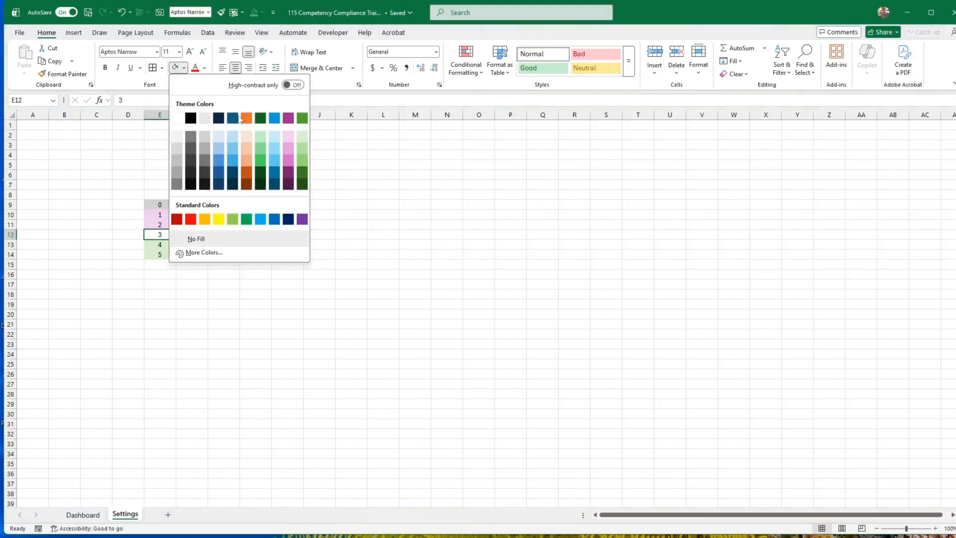
click(245, 150)
click(262, 206)
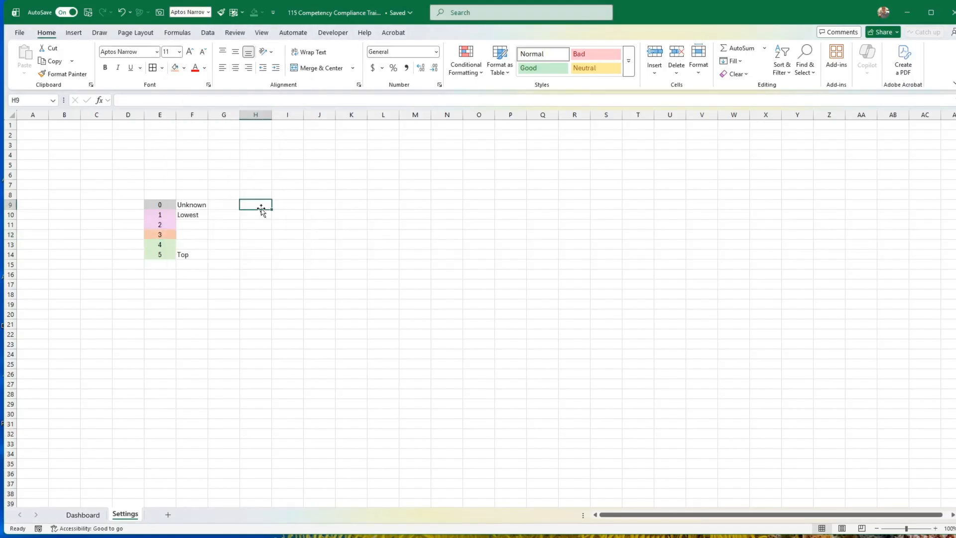
click(141, 34)
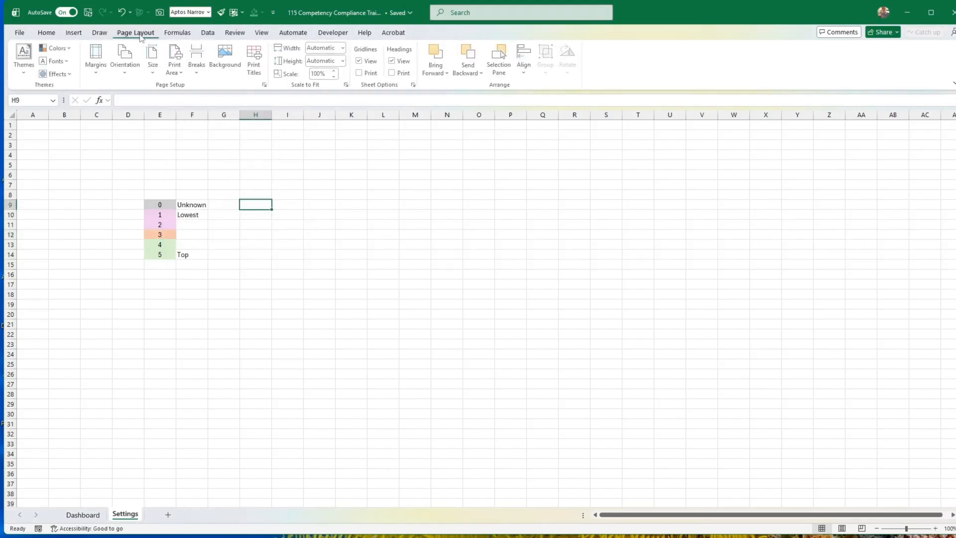
click(62, 52)
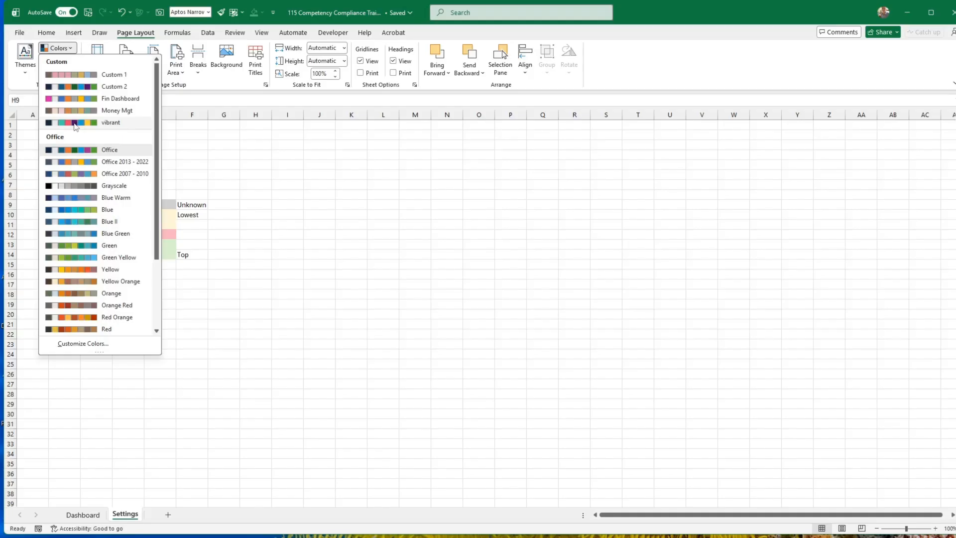
click(312, 253)
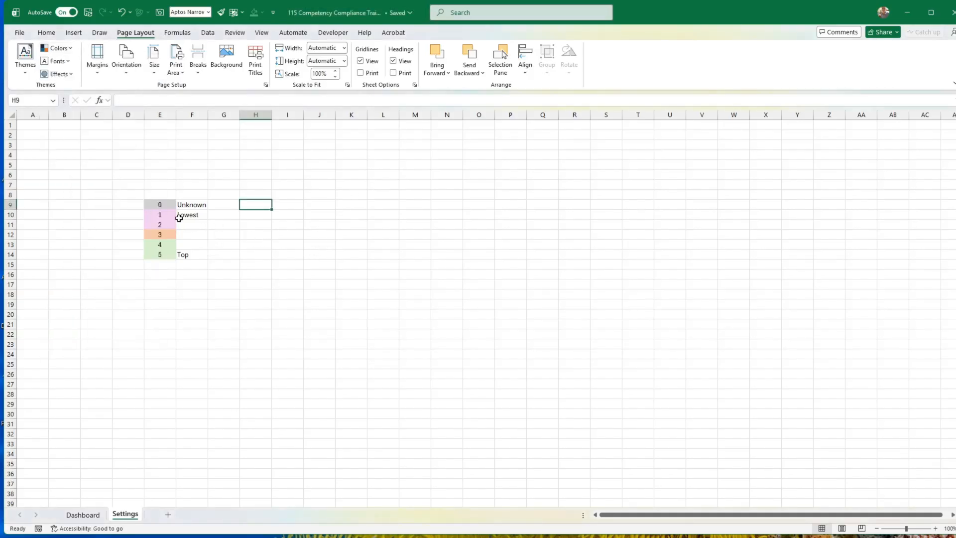
Fill ratings 1 and 2 in E10:E11 with standard red, and lighten it to the custom colour #FF9B9B.
drag(167, 215, 164, 225)
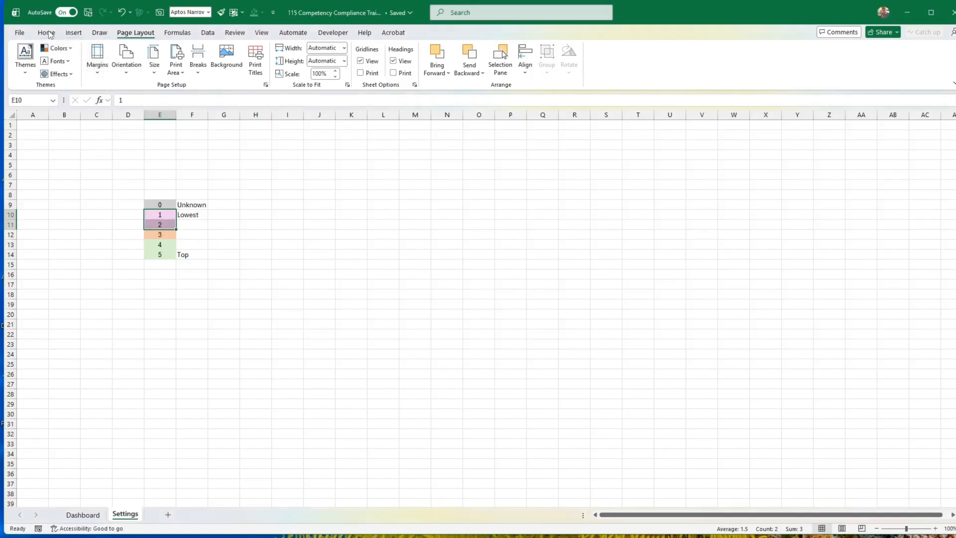
click(46, 32)
click(186, 70)
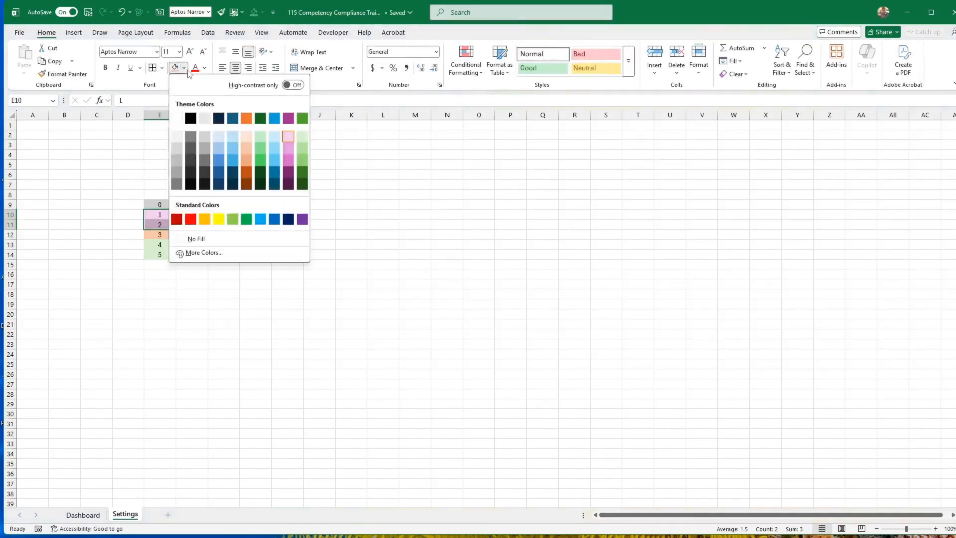
click(191, 220)
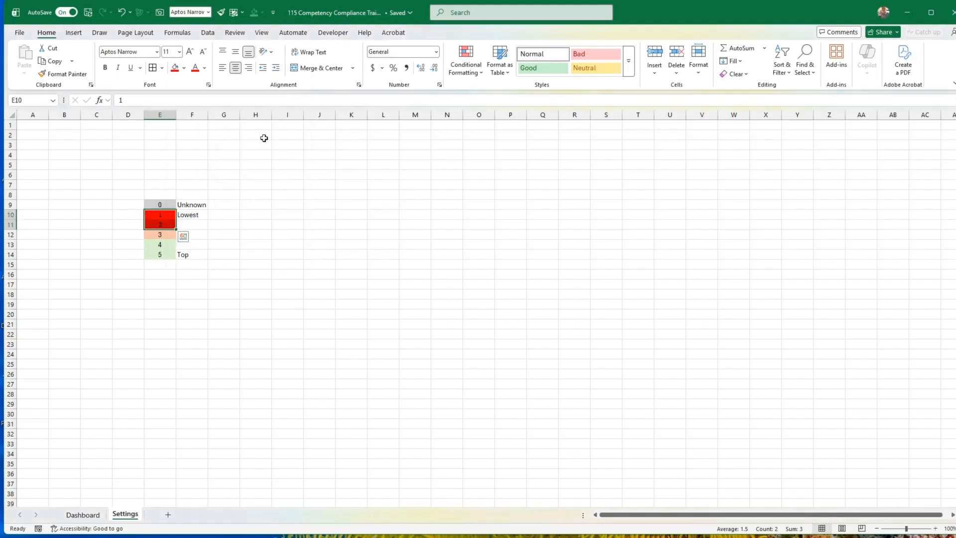
click(184, 68)
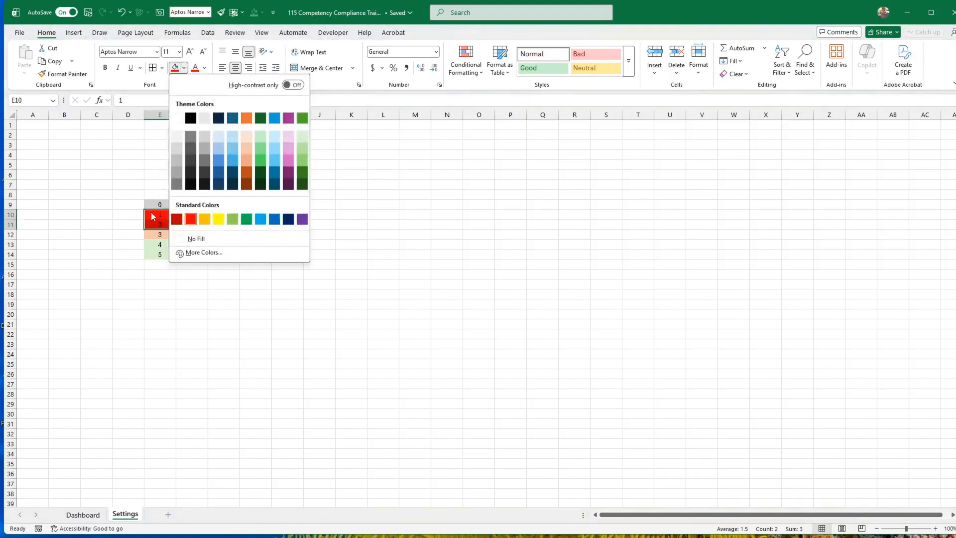
click(205, 254)
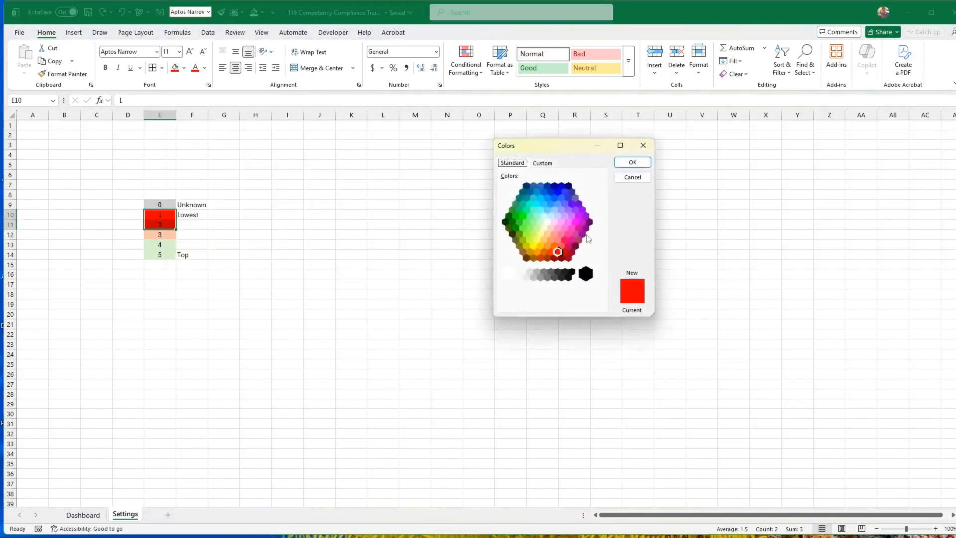
click(545, 164)
drag(604, 218, 601, 196)
click(632, 164)
click(510, 194)
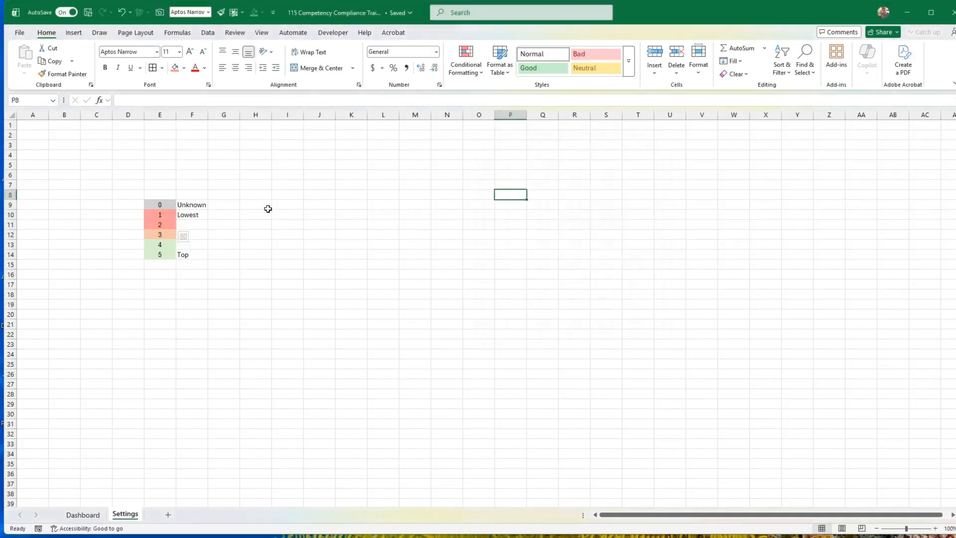
Refill the rating 1 cell E10 with a slightly darker custom shade of the light red.
click(162, 216)
click(184, 68)
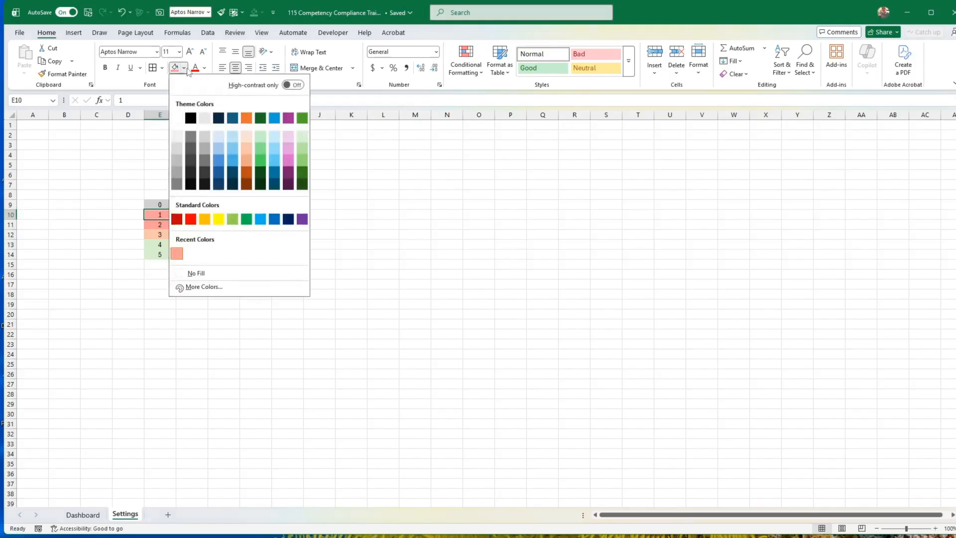
click(209, 288)
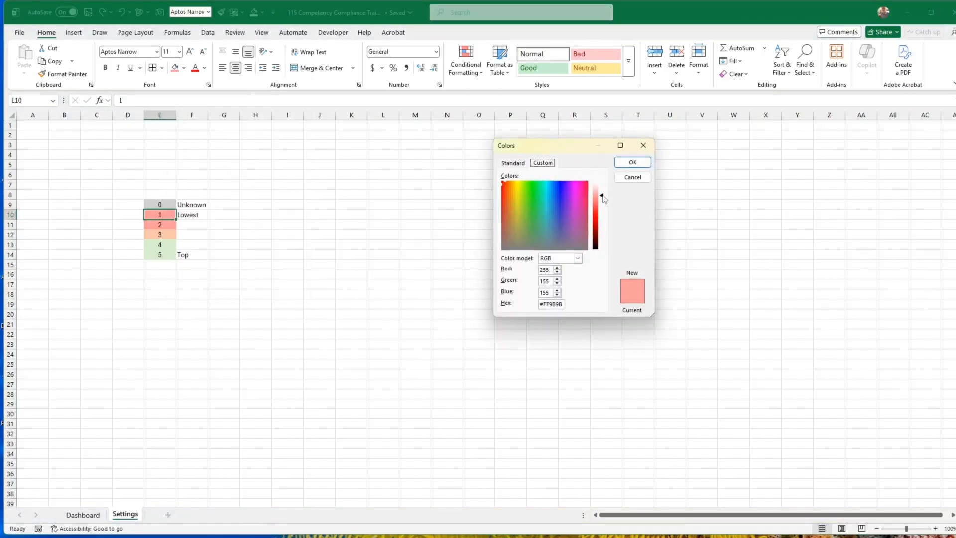
drag(605, 198, 605, 206)
click(631, 165)
click(592, 187)
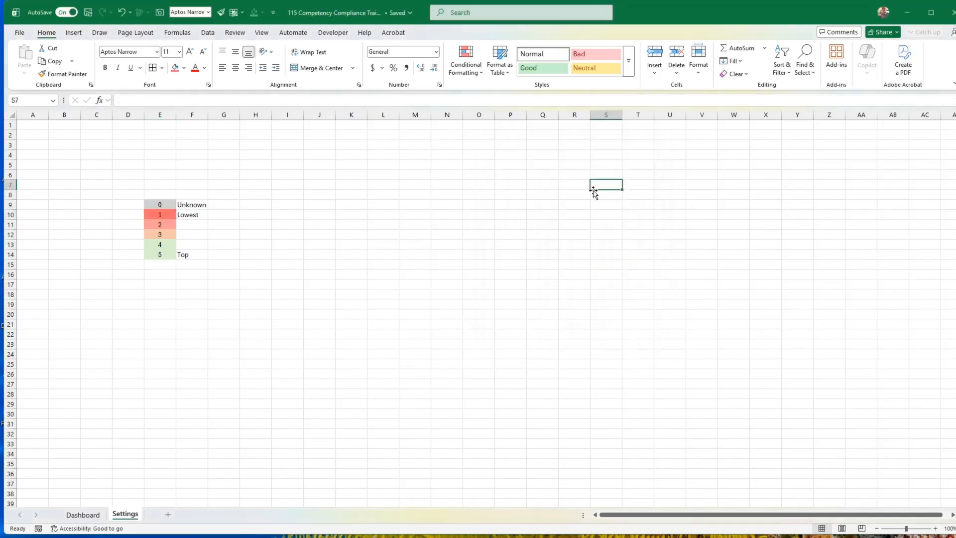
Fill the rating 5 cell E14 with the second-lightest green theme colour.
click(159, 254)
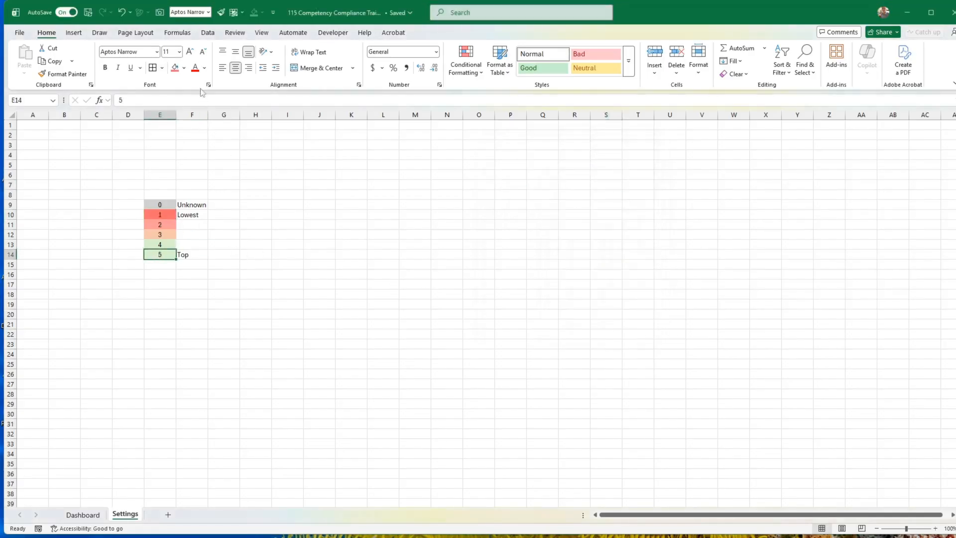
click(184, 68)
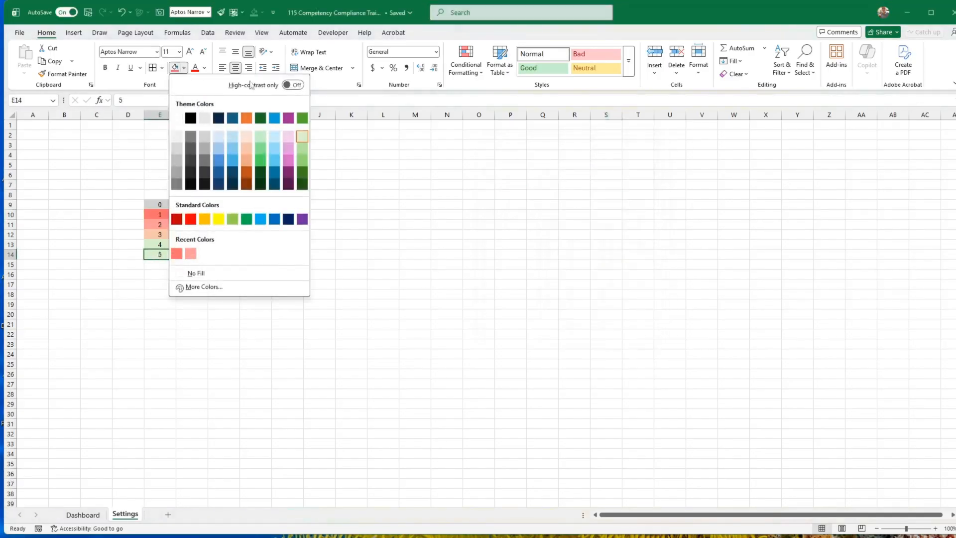
click(303, 150)
click(384, 177)
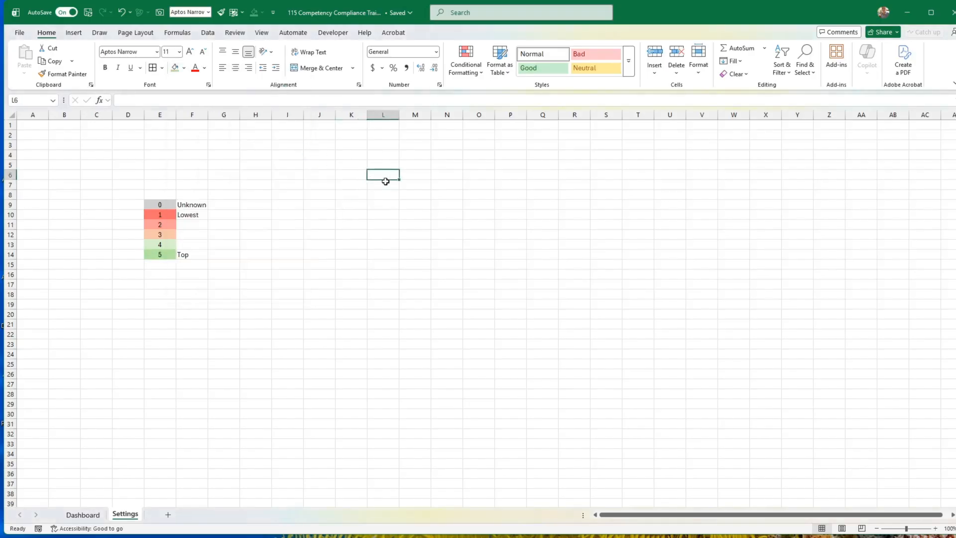
Fill the rating 3 cell E12 with the standard orange colour.
click(171, 236)
click(185, 68)
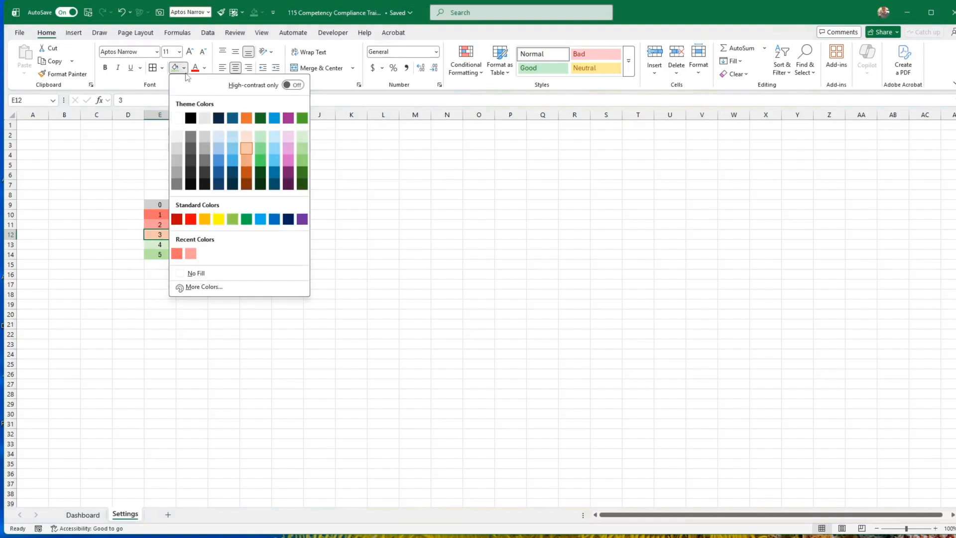
click(204, 220)
click(233, 235)
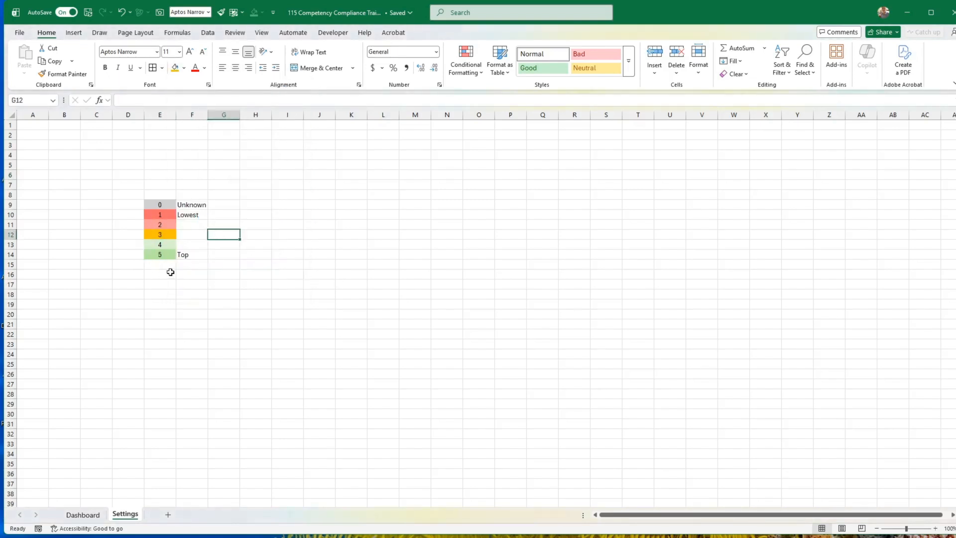
Set up an Equal To highlight rule with value 0 on the Dashboard ratings F8:X27.
click(97, 517)
mouse_move(263, 244)
mouse_down()
mouse_move(619, 453)
mouse_move(702, 480)
mouse_up()
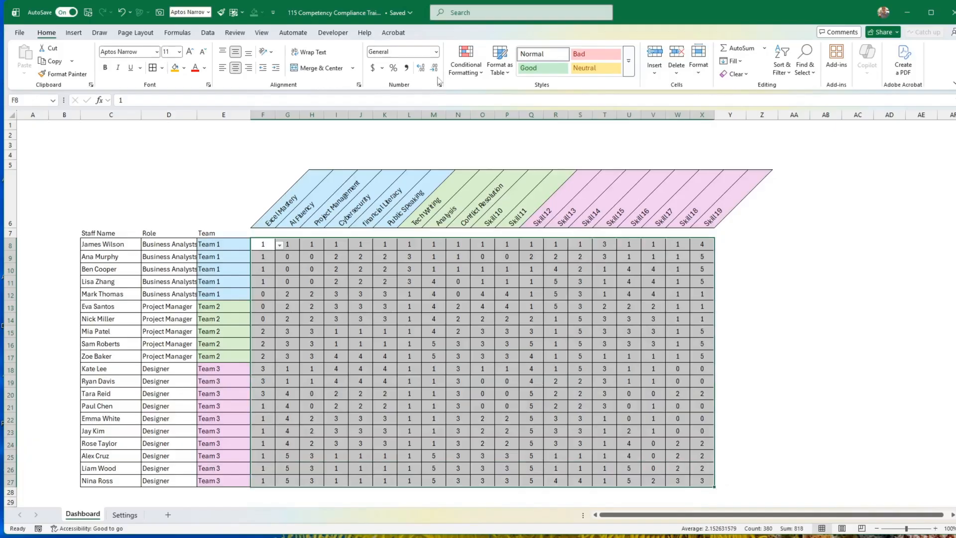
click(465, 70)
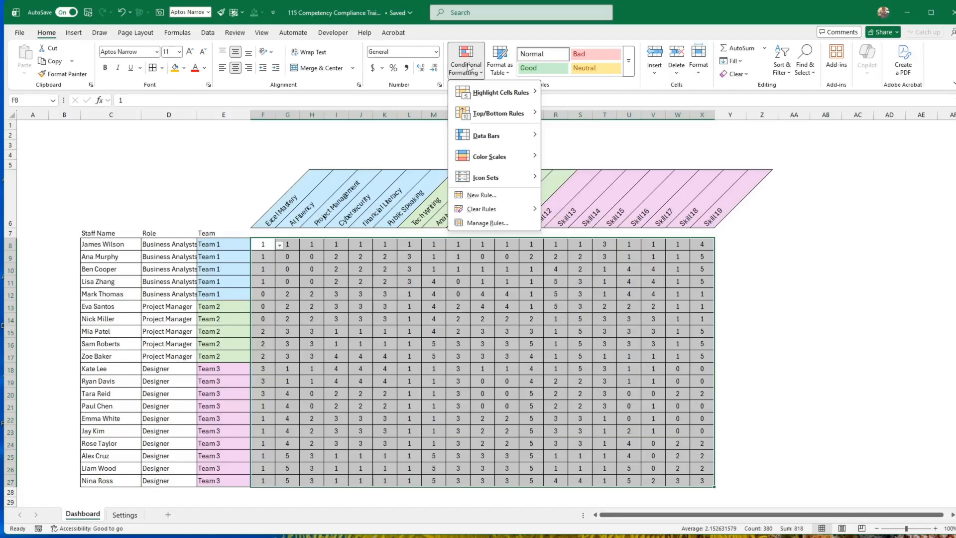
mouse_move(496, 95)
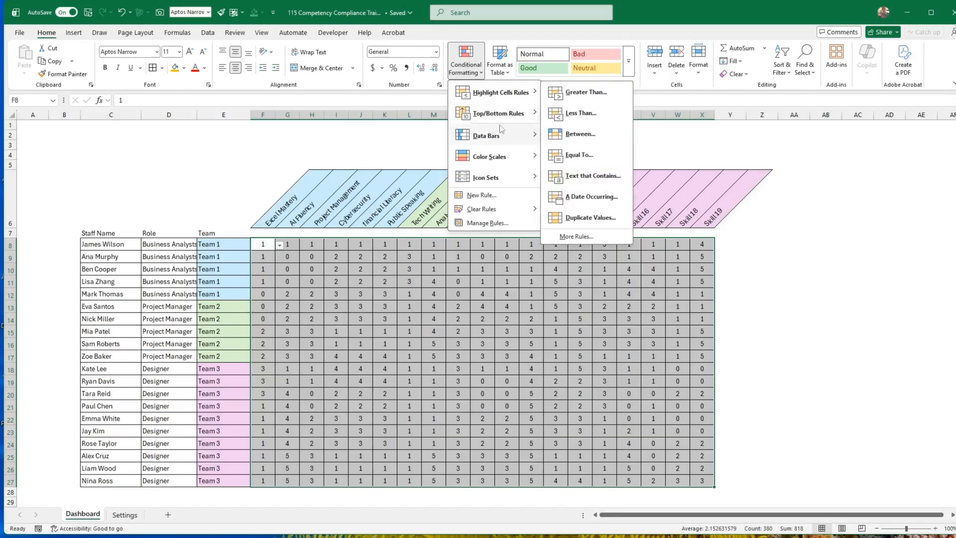
click(578, 155)
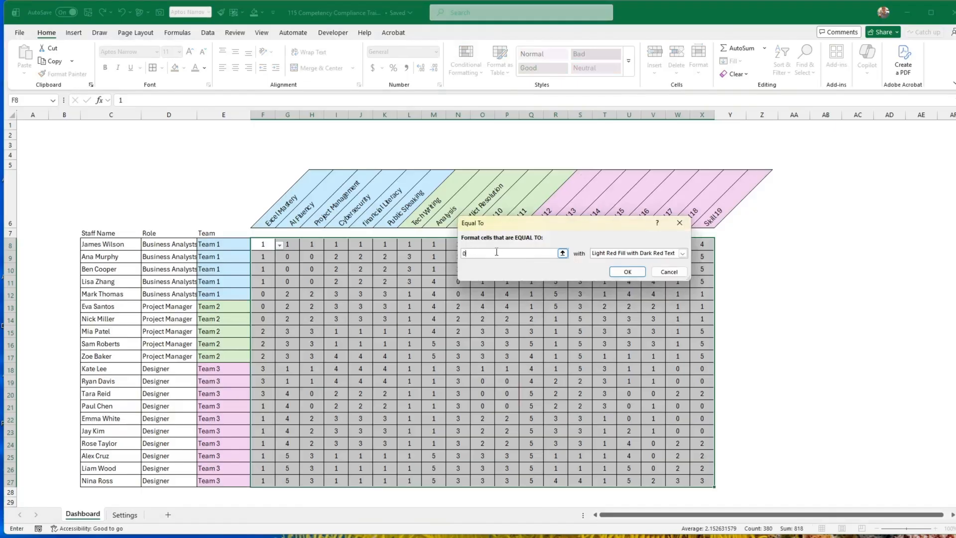
text(0)
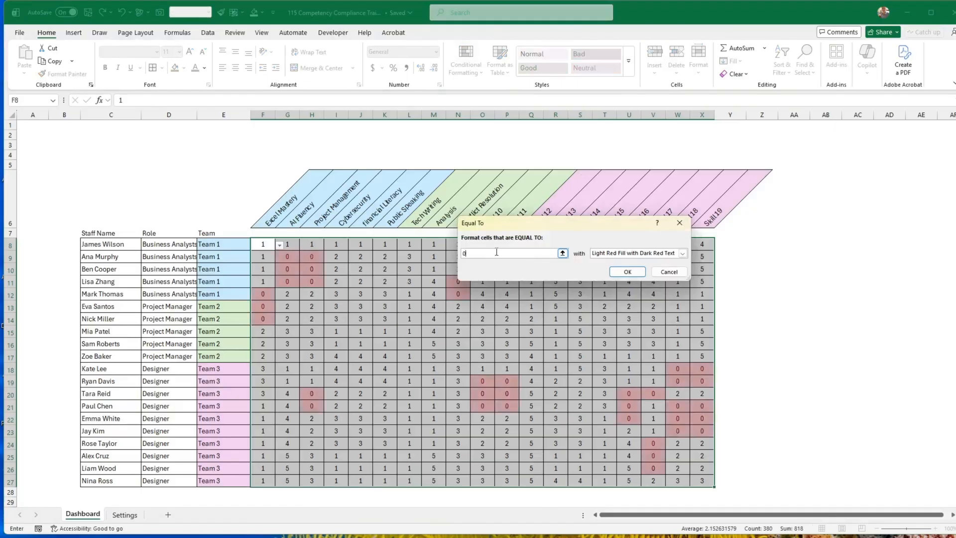
Give the Equal To 0 rule a custom format with light grey fill and apply it.
click(622, 254)
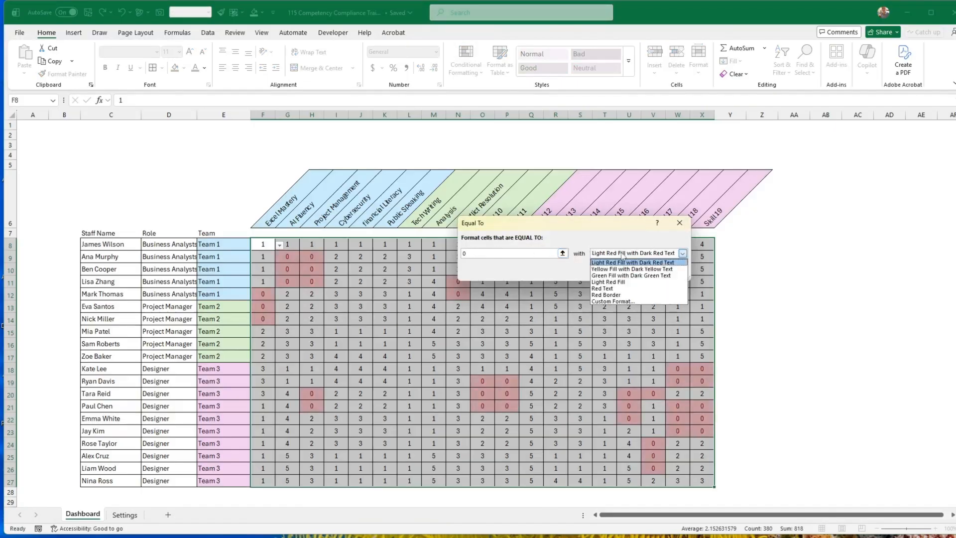
click(615, 301)
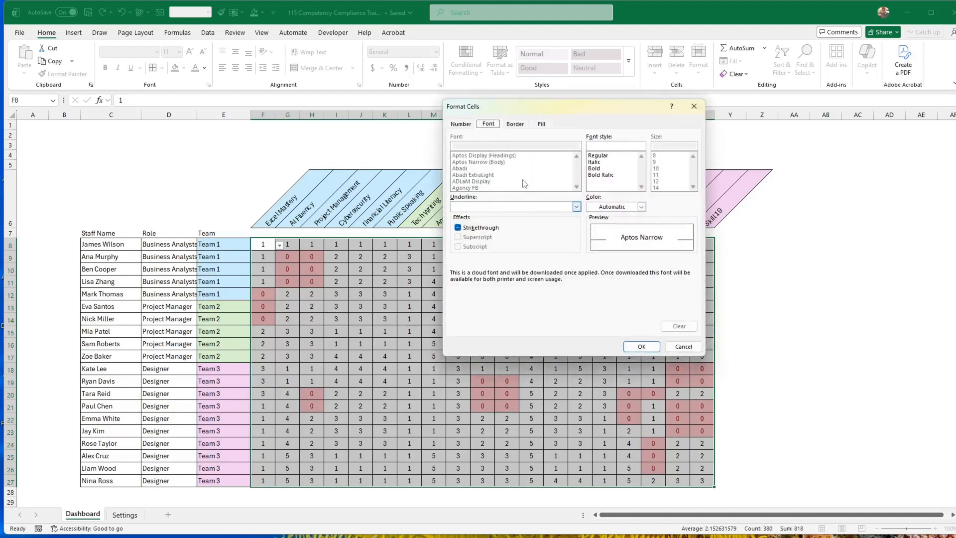
click(542, 124)
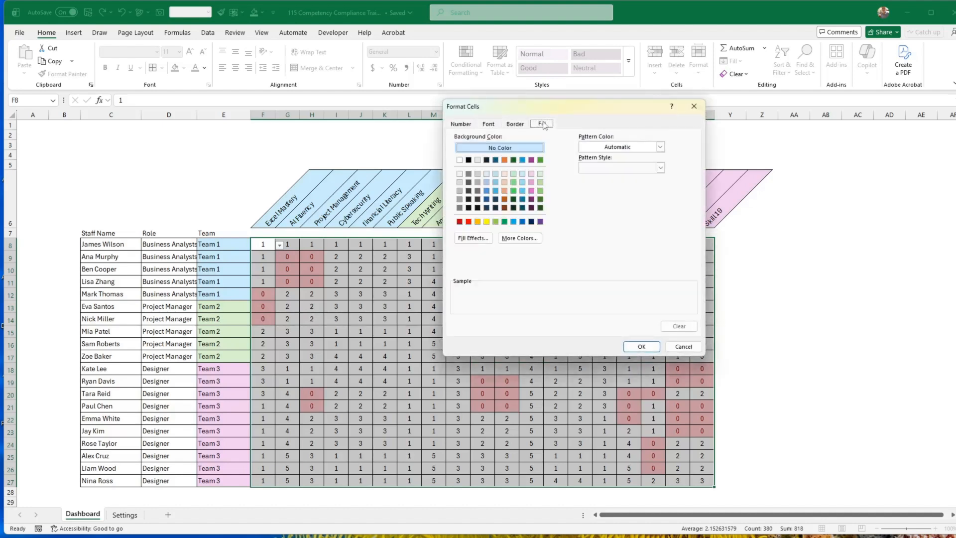
click(459, 183)
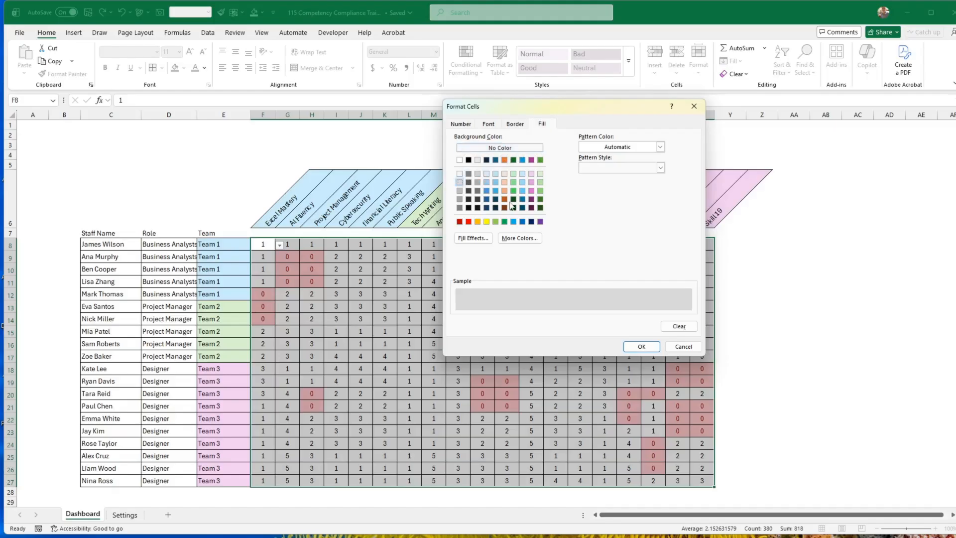
click(642, 346)
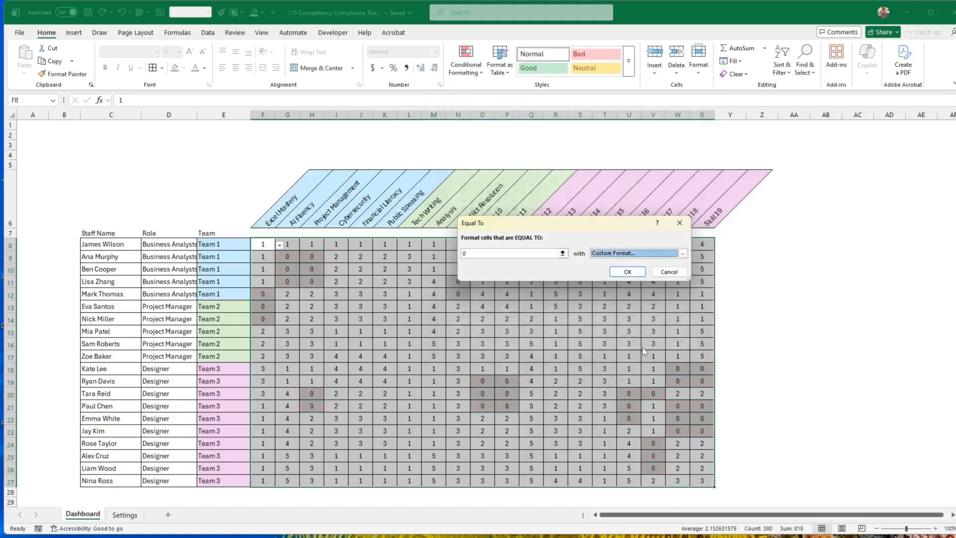
click(627, 272)
click(768, 294)
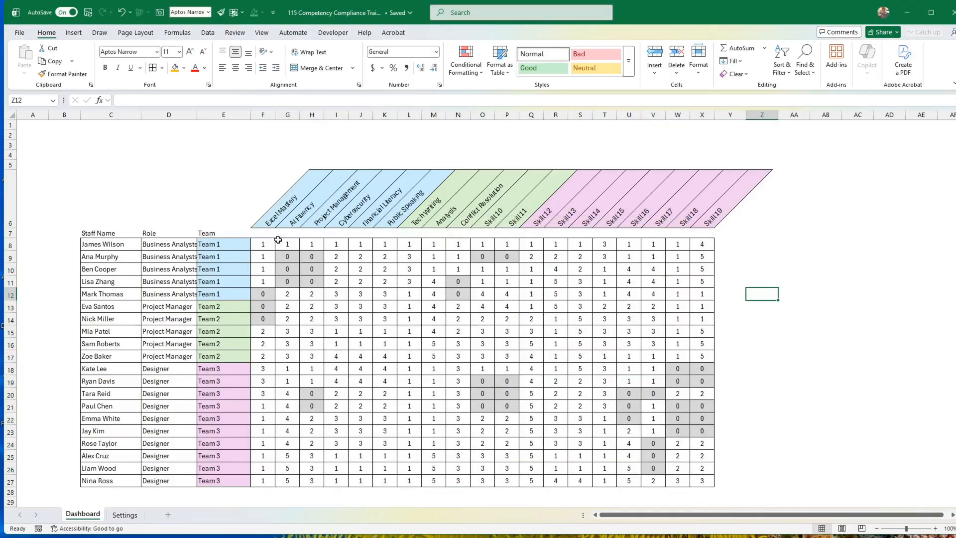
Duplicate the Cell Value = 0 conditional formatting rule on F8:X27 five times, making six rules in total.
drag(263, 244, 702, 481)
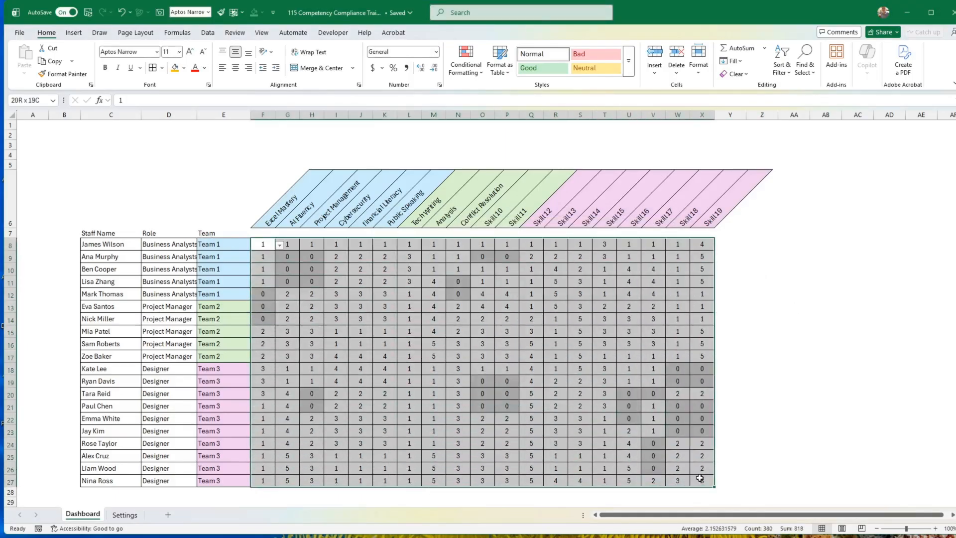
click(466, 71)
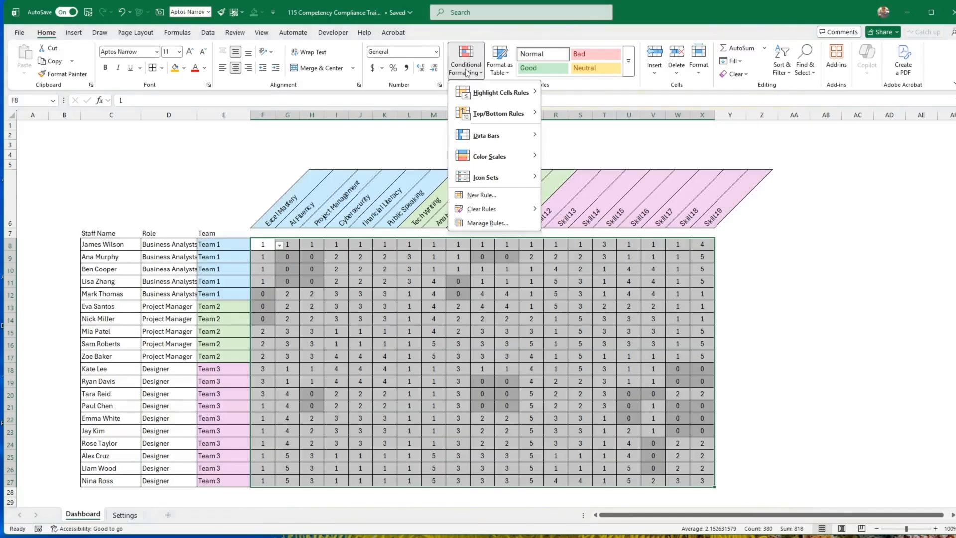
click(475, 223)
click(426, 240)
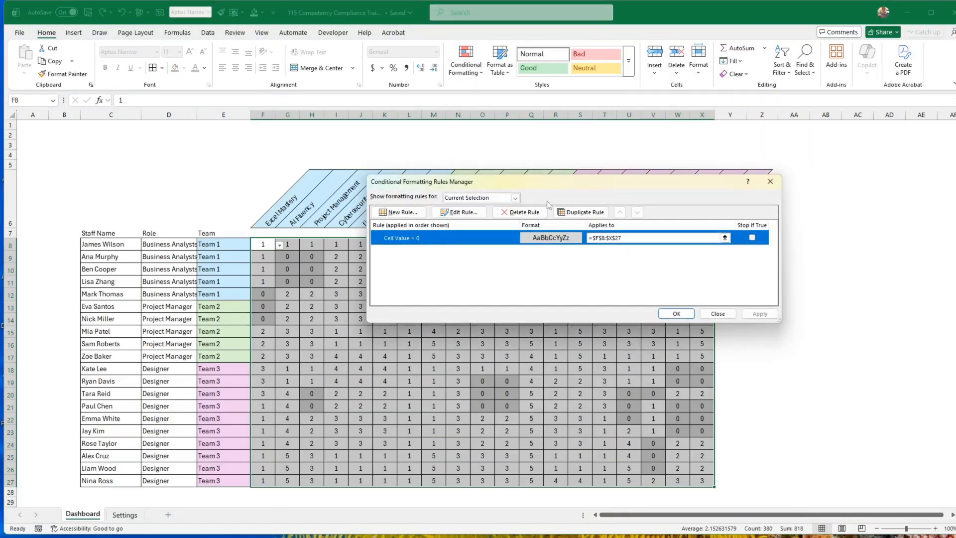
drag(540, 184, 520, 168)
click(561, 196)
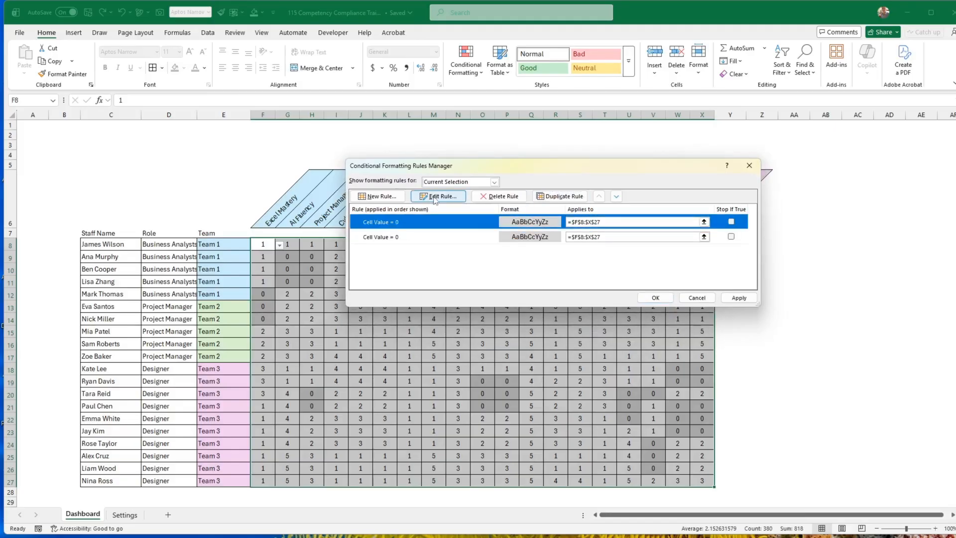
click(562, 196)
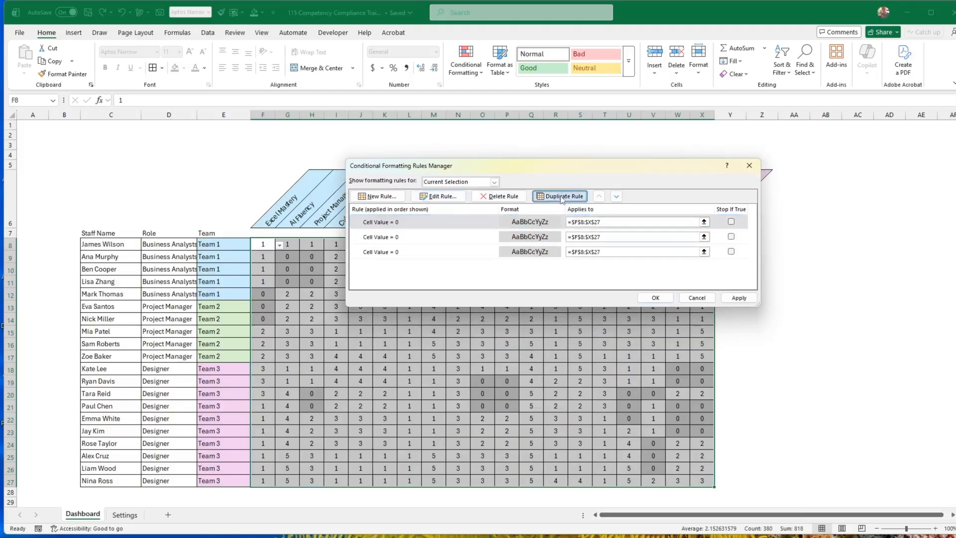
click(562, 196)
click(562, 196)
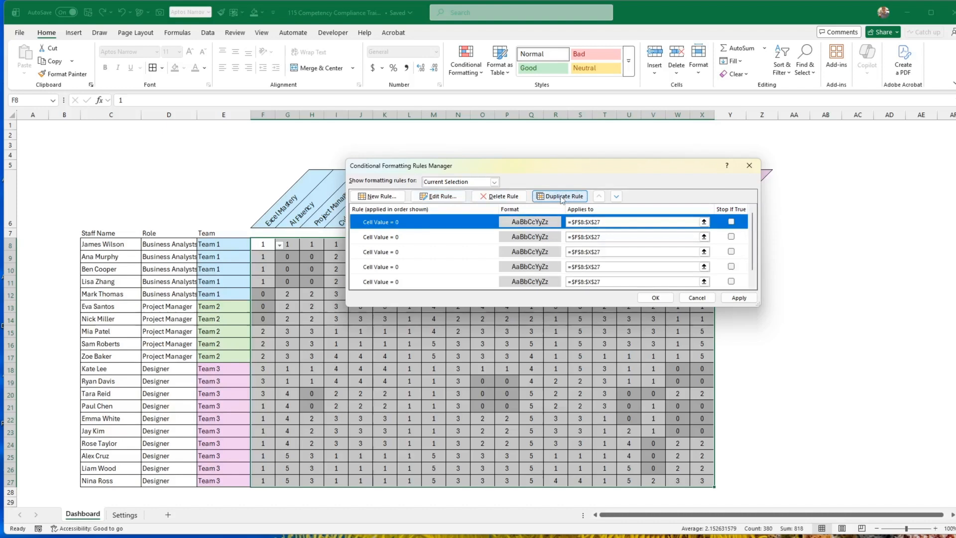
drag(564, 307, 564, 348)
Change the second conditional formatting rule for F8:X27 to match cell values equal to 1.
click(529, 236)
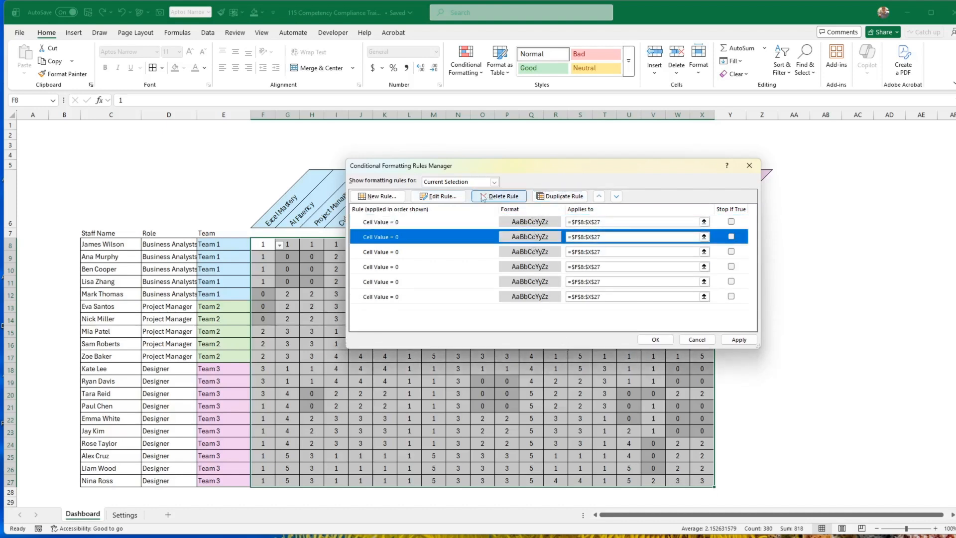
click(439, 196)
click(588, 293)
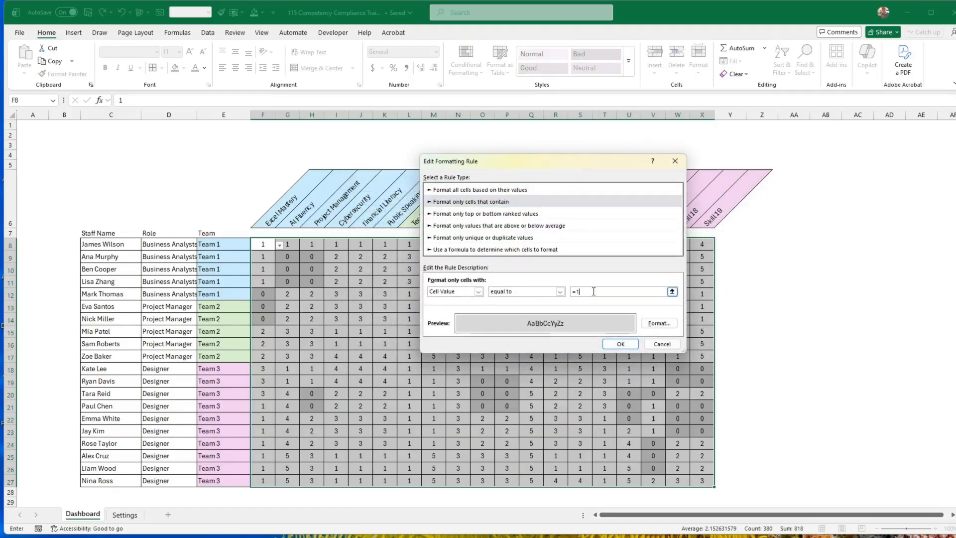
text(1)
Give the value 1 rule a custom light red fill, #FF8585, and confirm the rule.
click(659, 323)
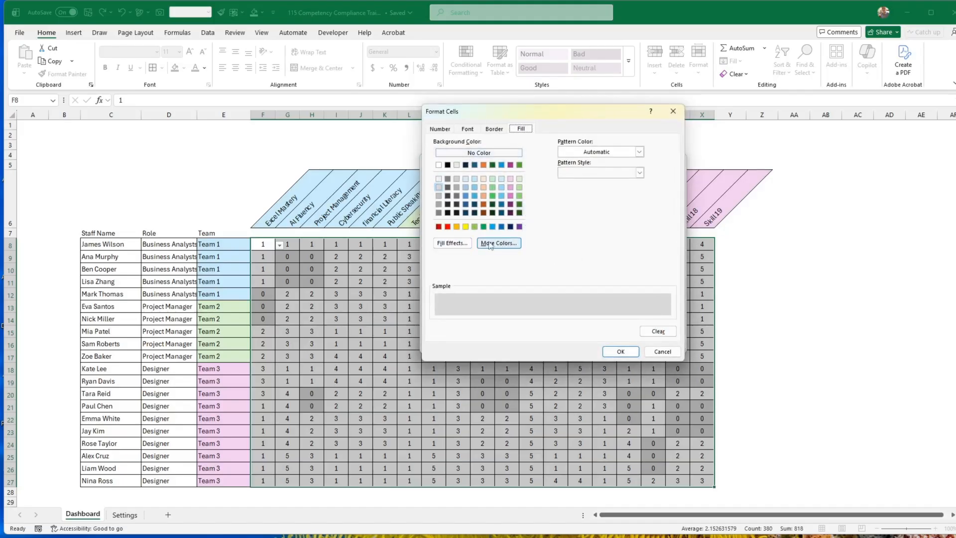
click(448, 227)
click(493, 244)
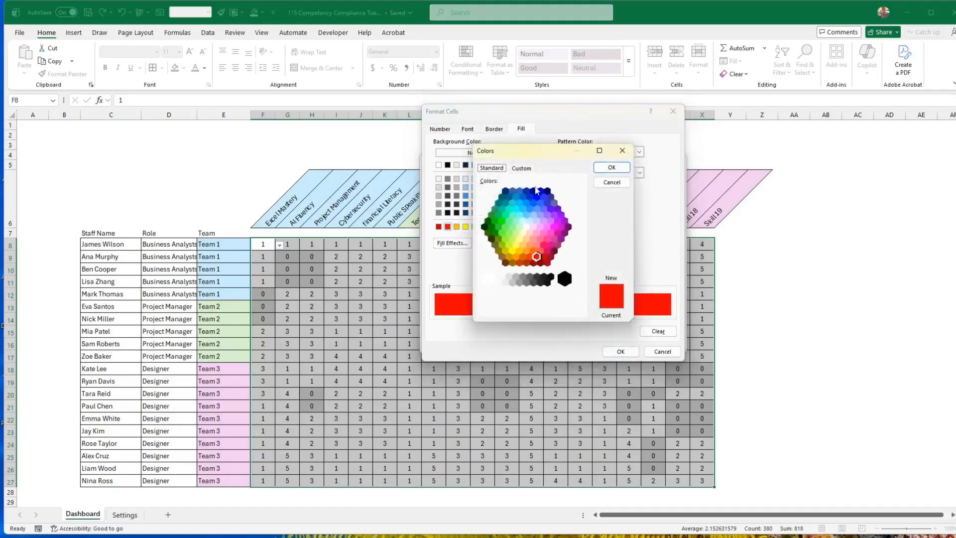
click(521, 168)
drag(582, 224, 581, 208)
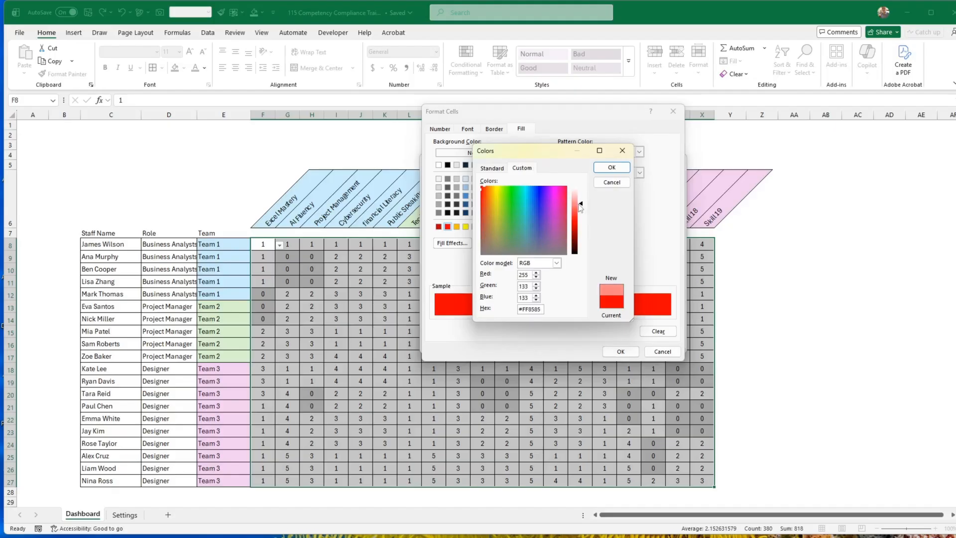
click(612, 167)
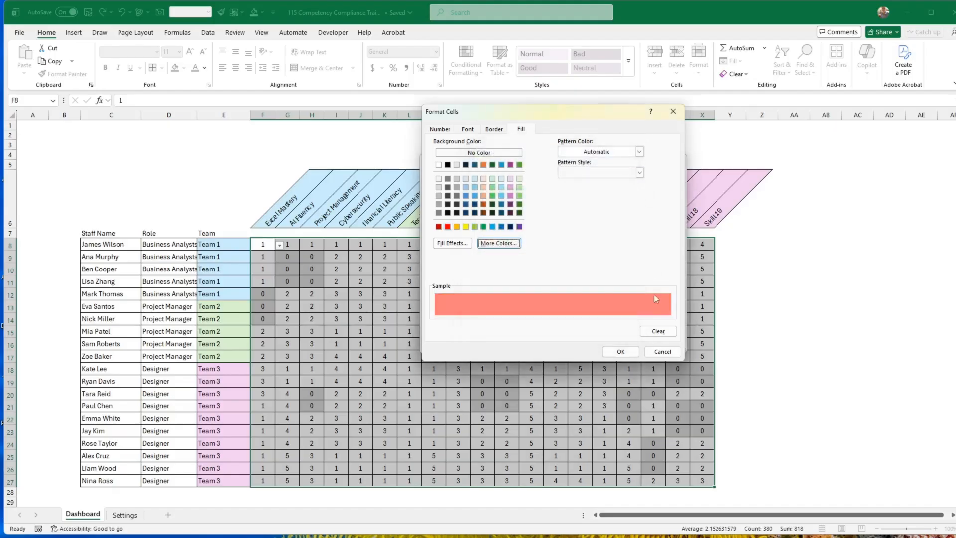
click(622, 350)
click(621, 344)
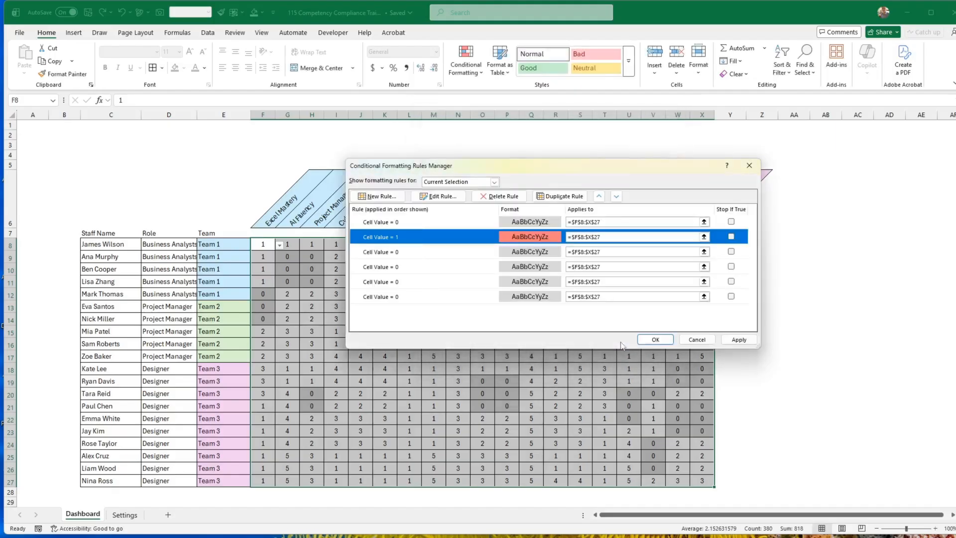
Change the third conditional formatting rule to match cell values equal to 2.
click(451, 252)
click(439, 196)
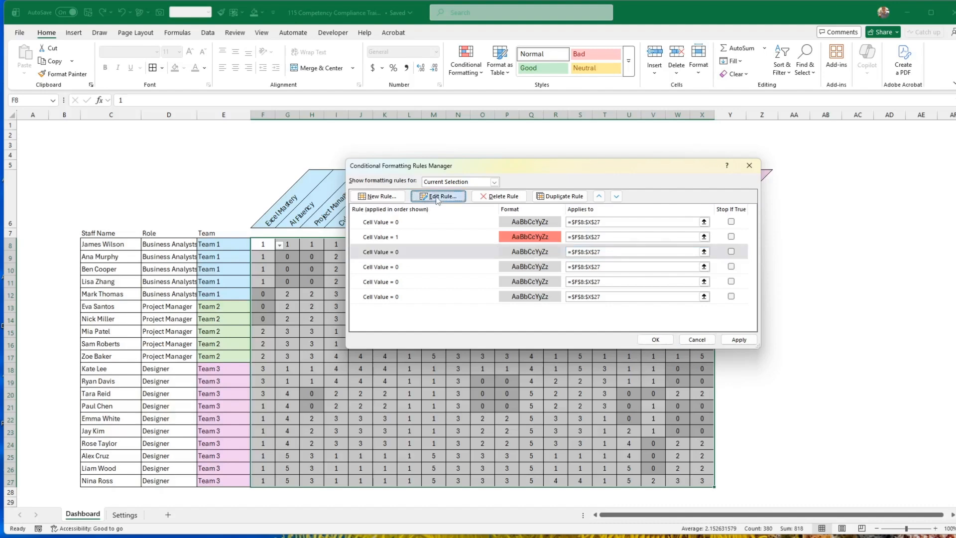
click(587, 294)
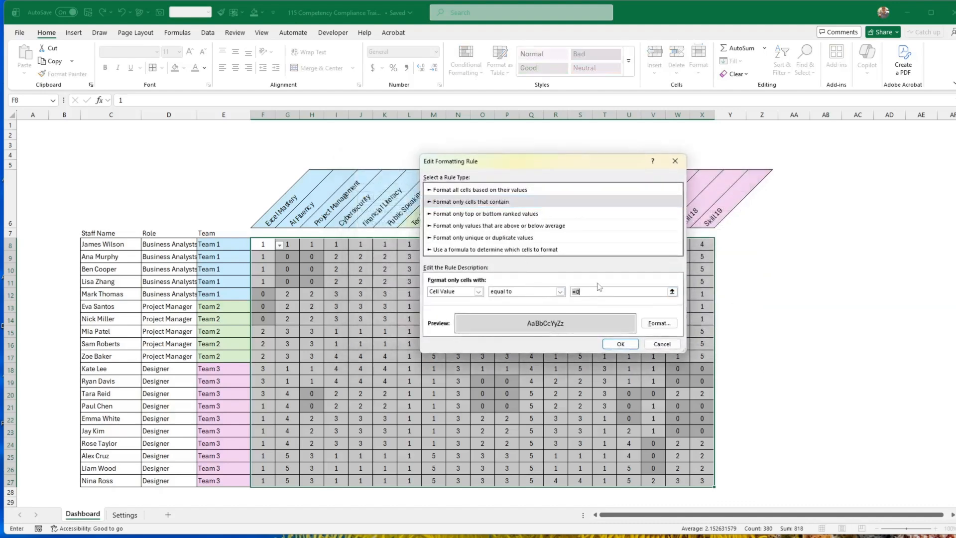
text(2)
Give the value 2 rule a custom paler red fill, #FFABAB, and apply the rules to the ratings.
click(661, 323)
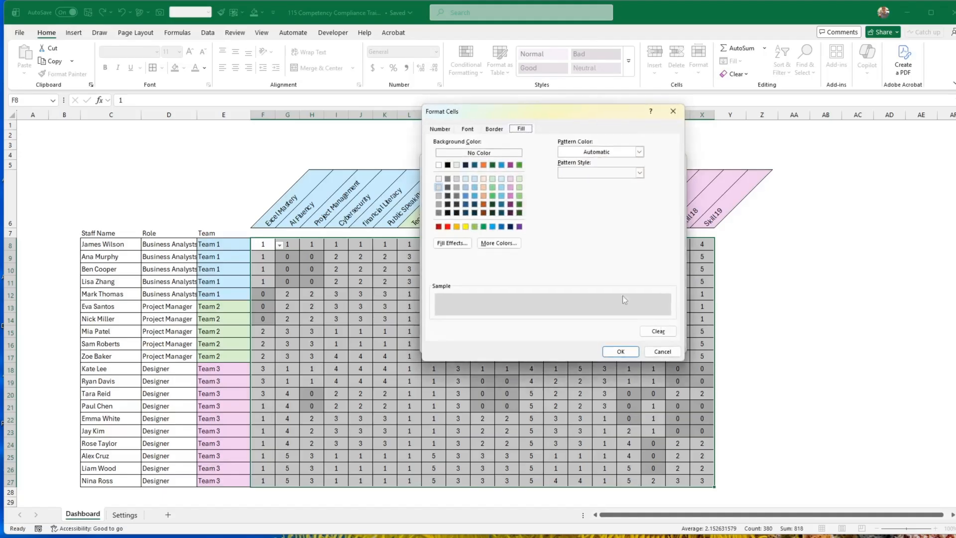
click(447, 227)
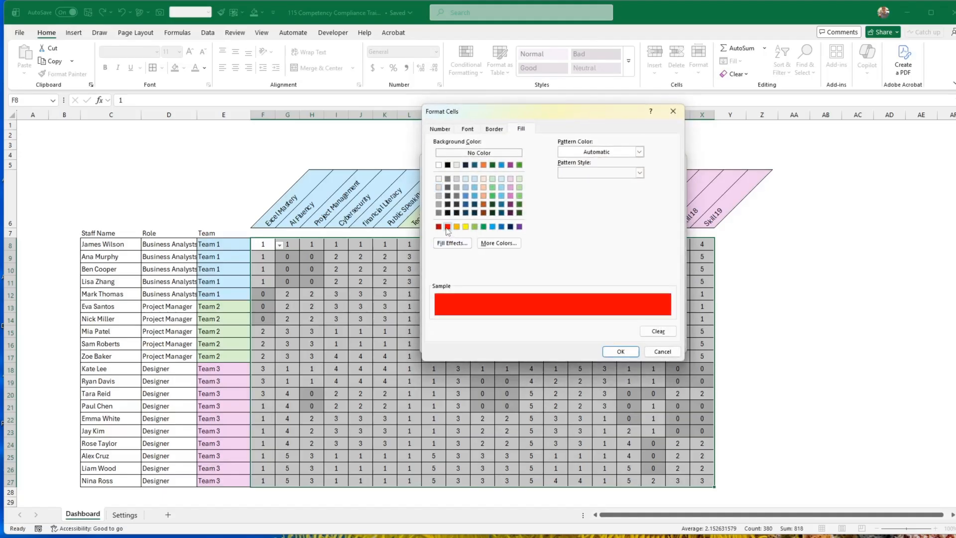
click(453, 243)
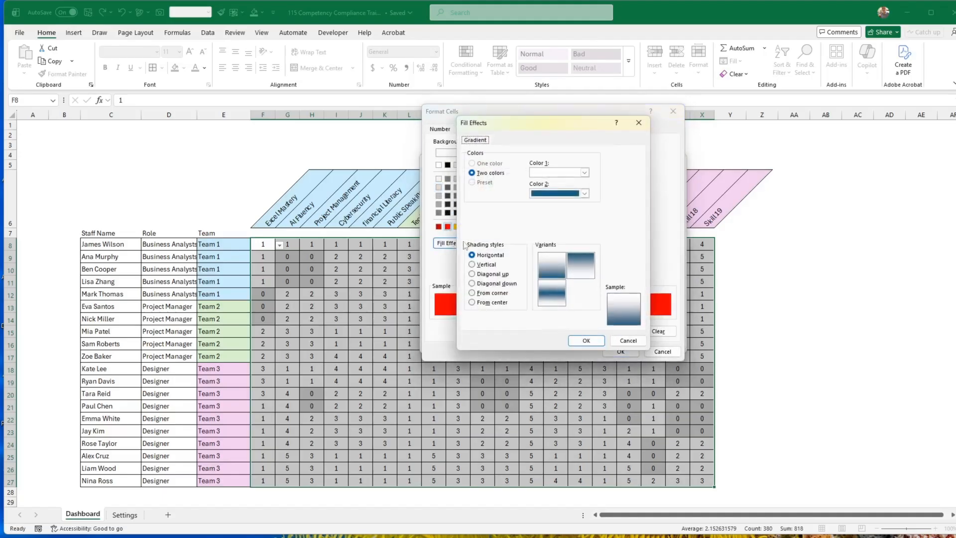
click(628, 340)
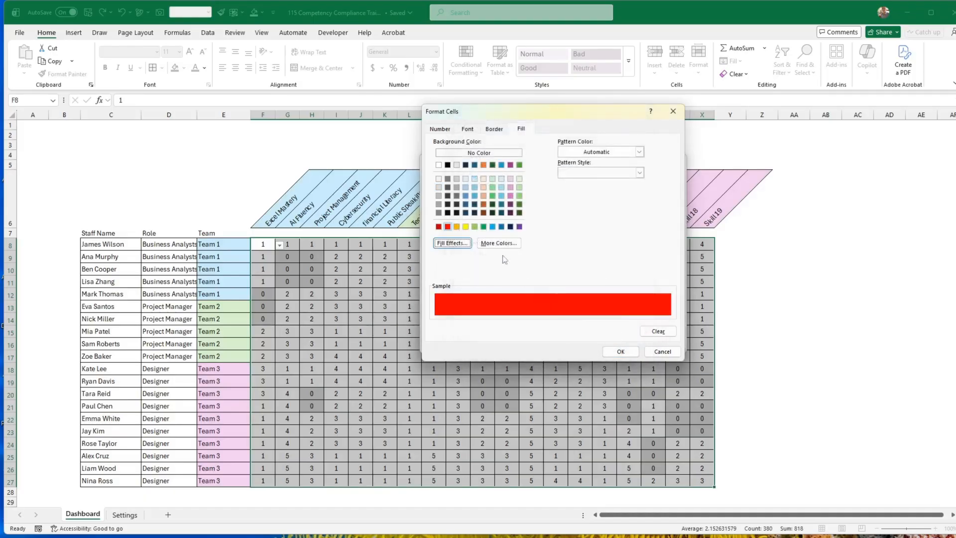
click(501, 243)
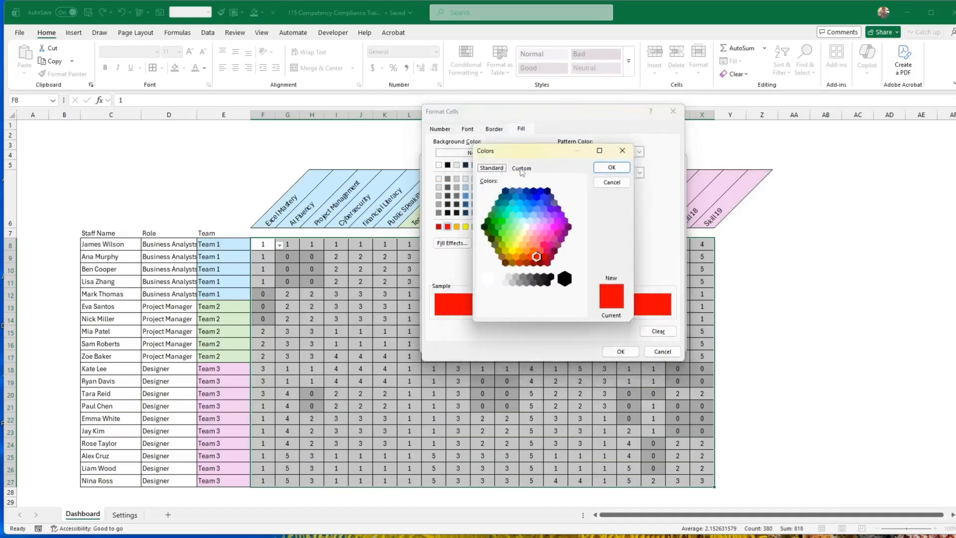
mouse_move(521, 156)
mouse_down()
mouse_move(607, 161)
mouse_move(579, 191)
mouse_move(513, 159)
mouse_move(512, 148)
mouse_up()
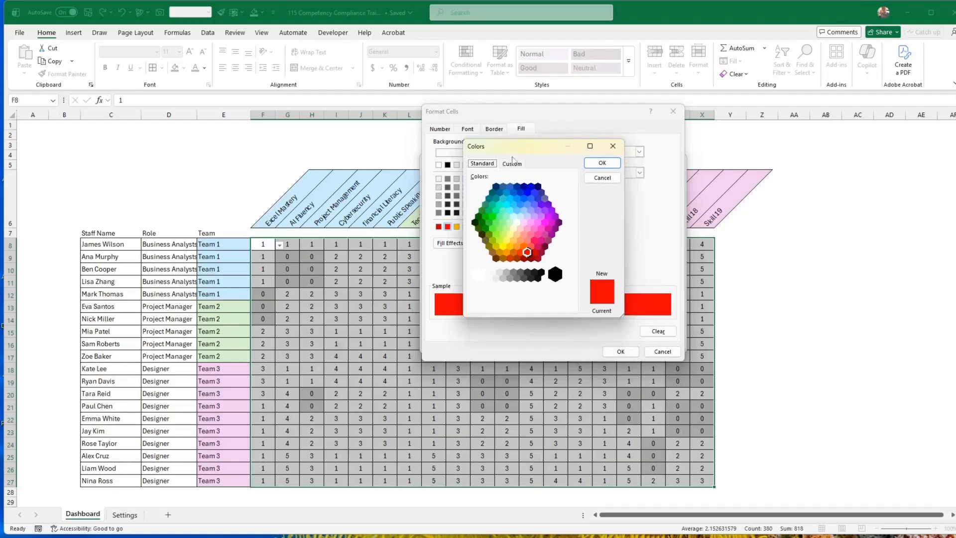
click(521, 164)
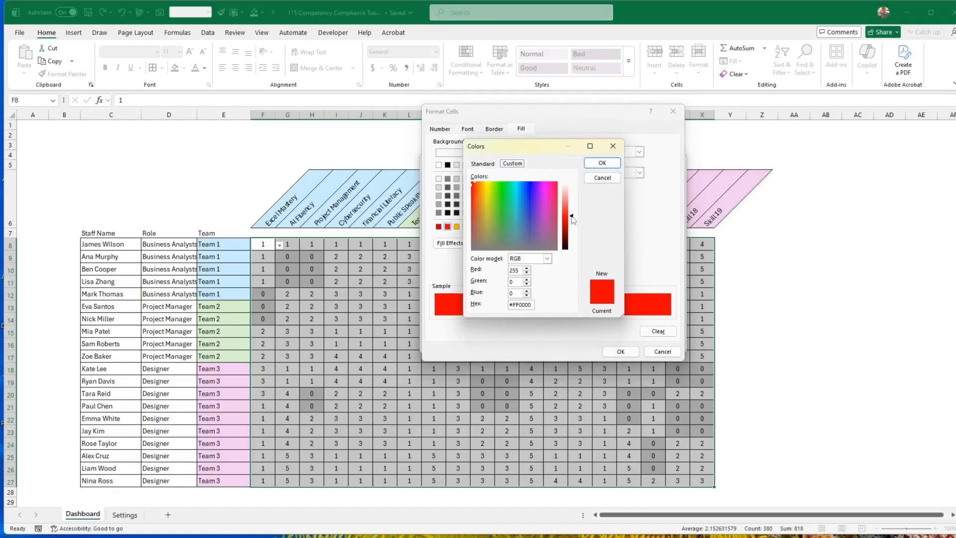
drag(572, 217, 571, 193)
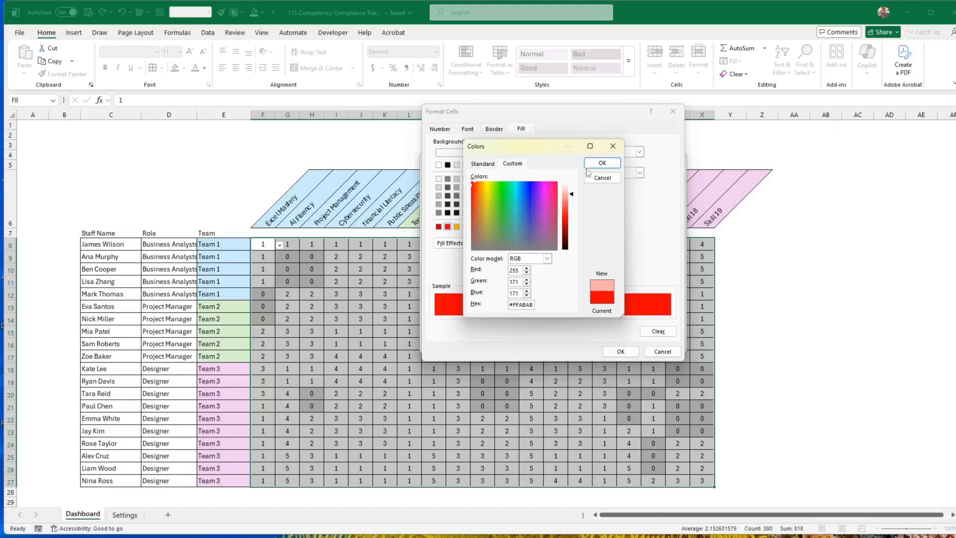
click(603, 163)
click(621, 351)
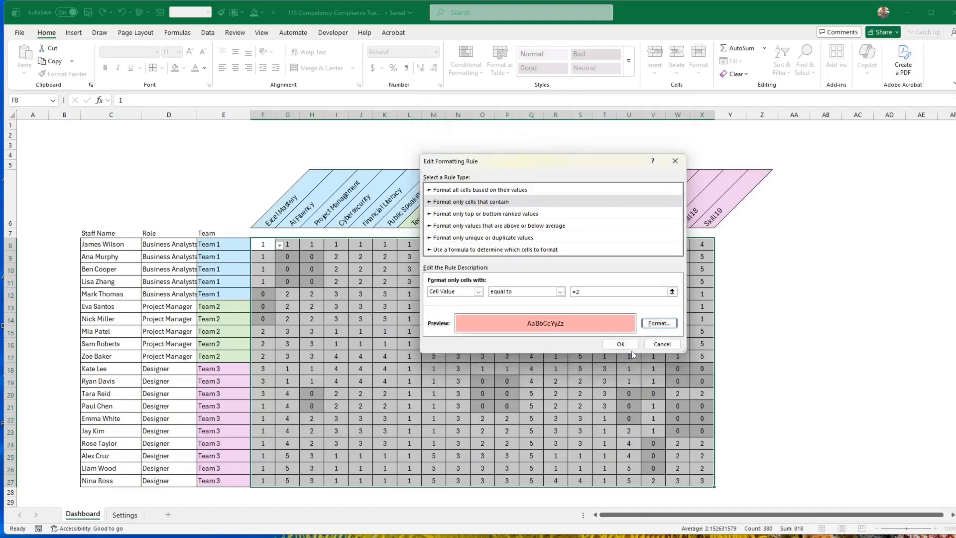
click(620, 349)
click(740, 340)
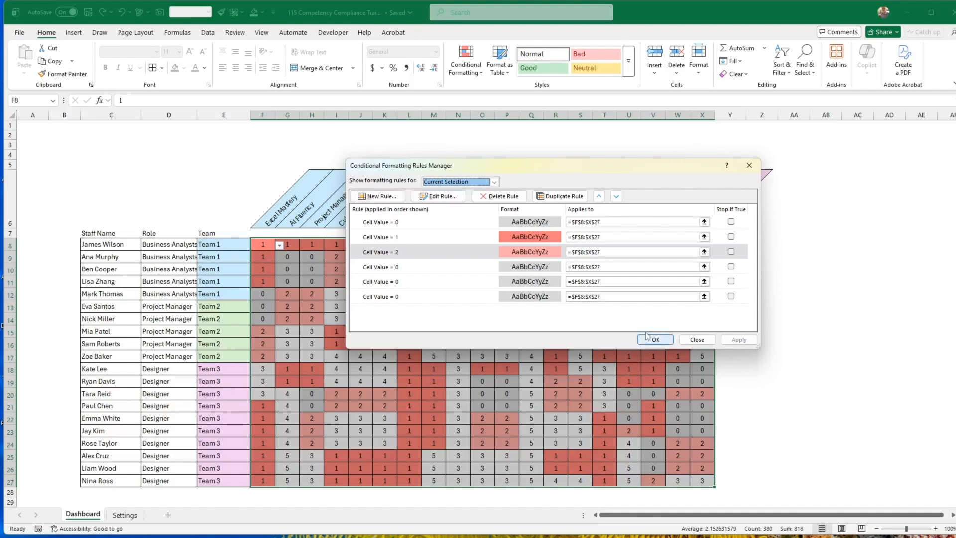
Change the fourth conditional formatting rule to match values equal to 3 with the standard orange fill.
click(510, 269)
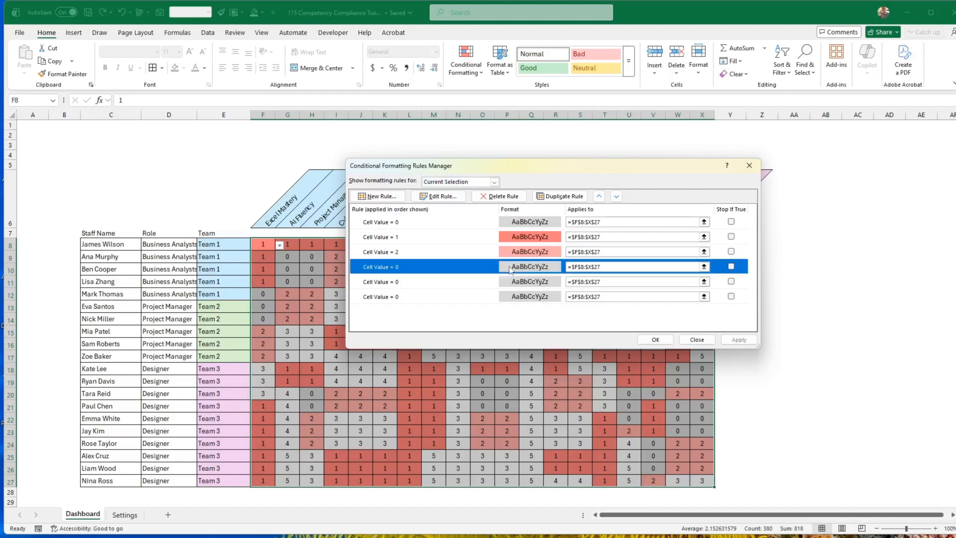
click(442, 197)
click(587, 292)
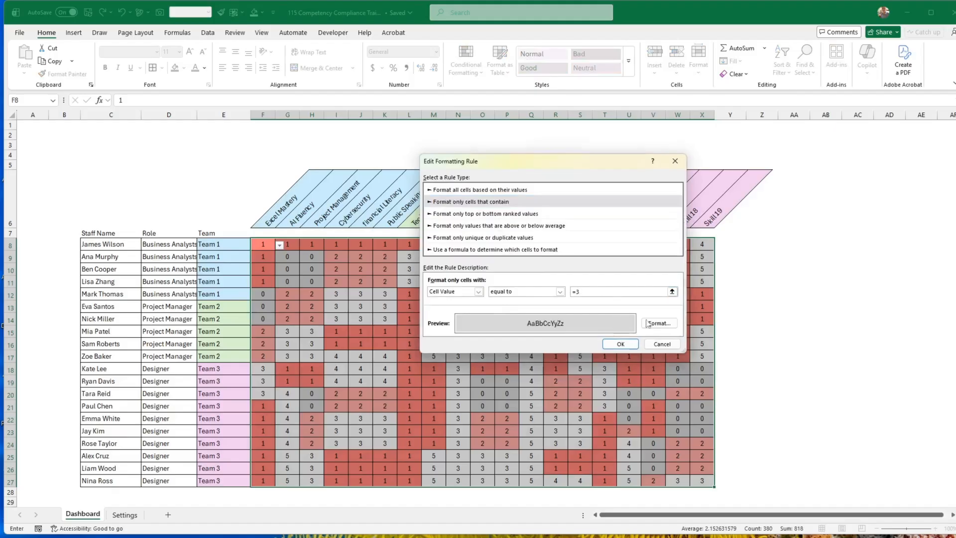
click(659, 324)
click(457, 227)
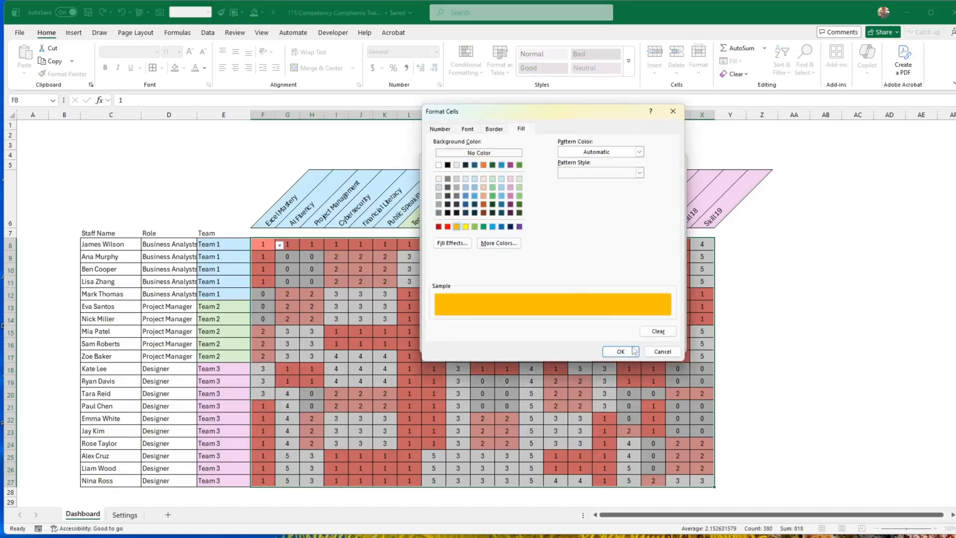
click(620, 352)
click(623, 344)
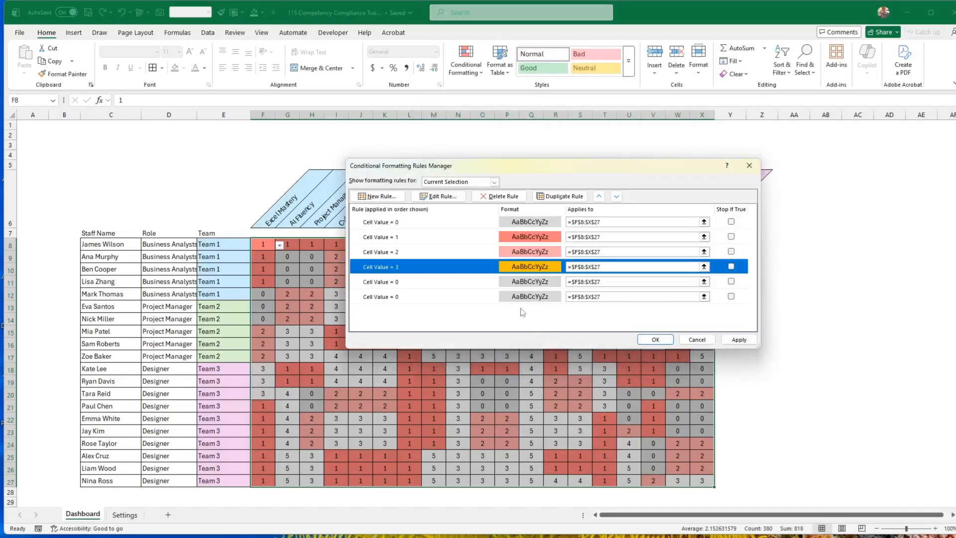
Change the fifth conditional formatting rule to match values equal to 4 with the palest green theme fill.
click(515, 283)
click(438, 196)
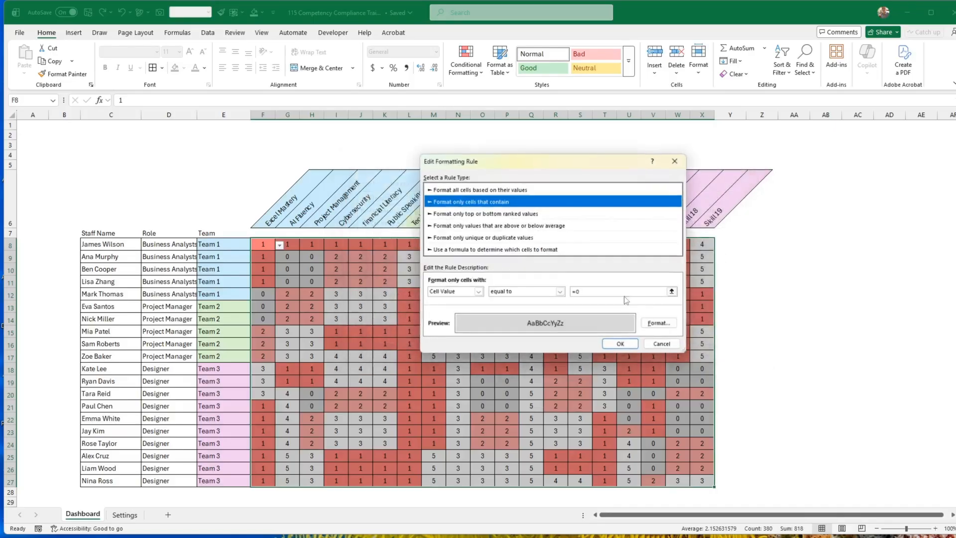
click(589, 292)
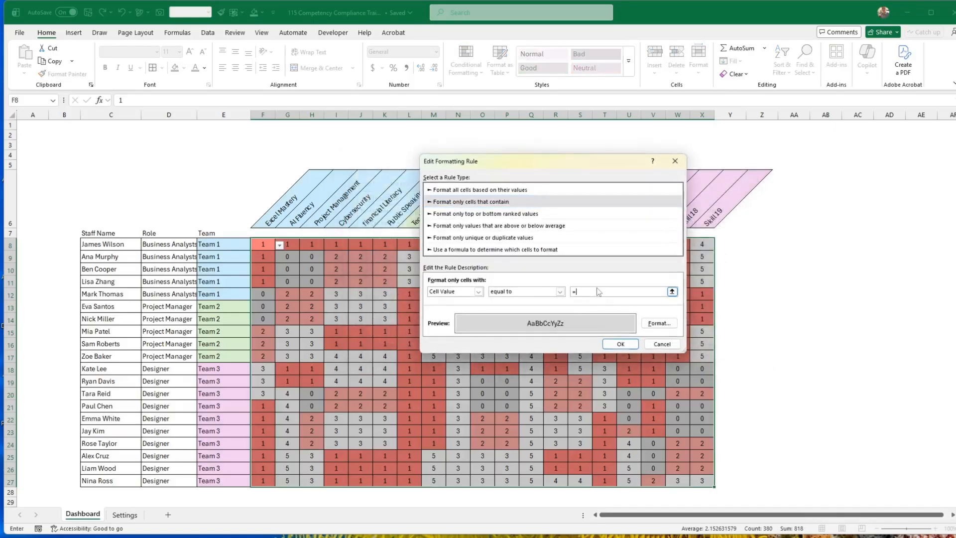
text(4)
click(659, 323)
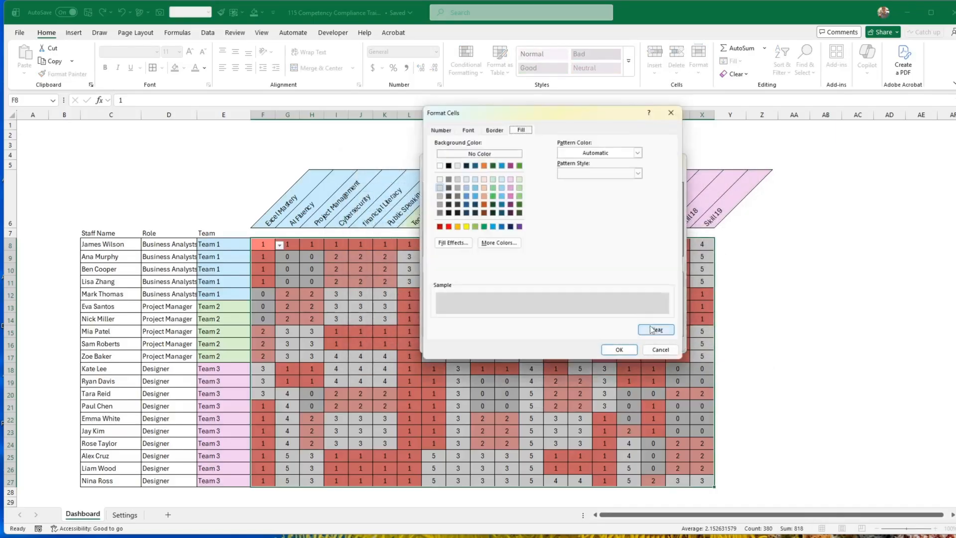
click(518, 180)
click(627, 352)
click(620, 344)
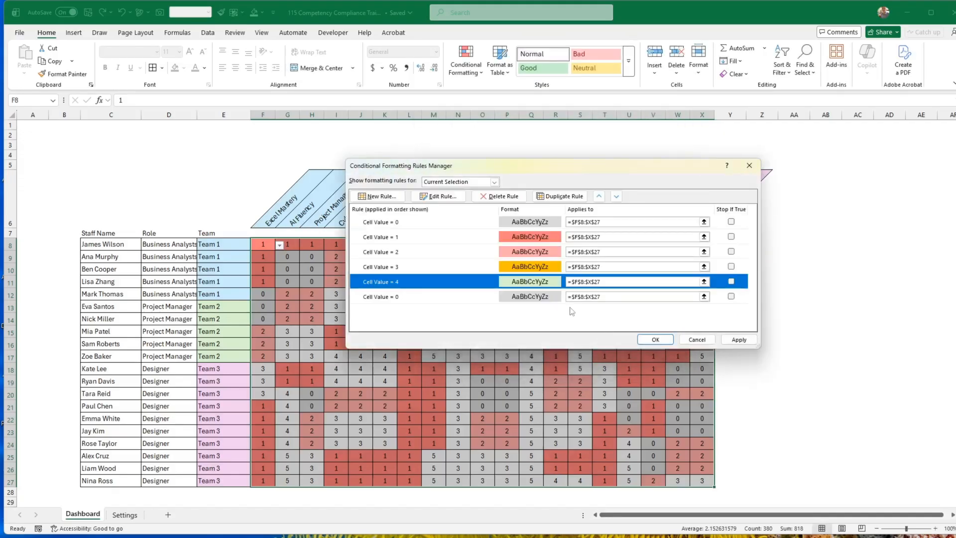
Change the sixth conditional formatting rule to match values equal to 5 with the green theme fill one shade darker than the palest.
click(412, 298)
click(442, 197)
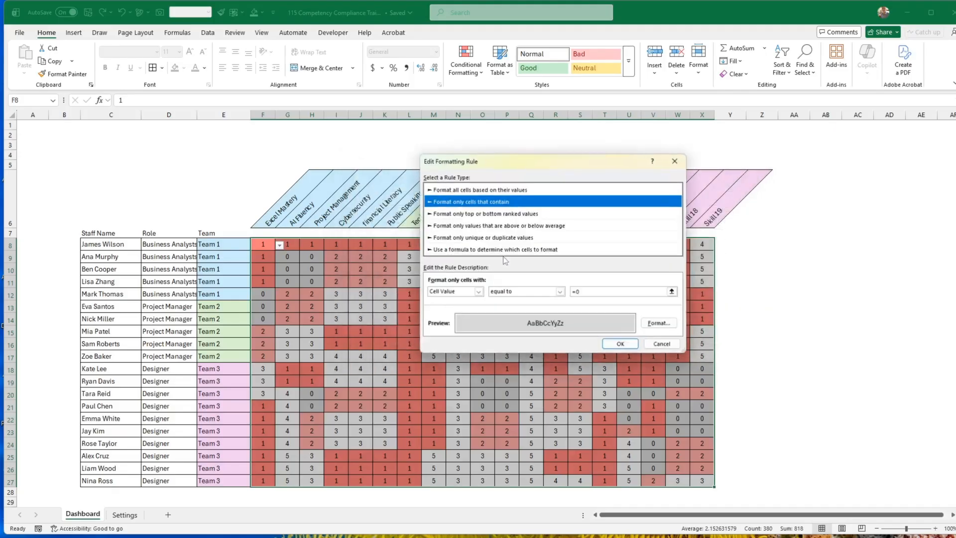
click(594, 291)
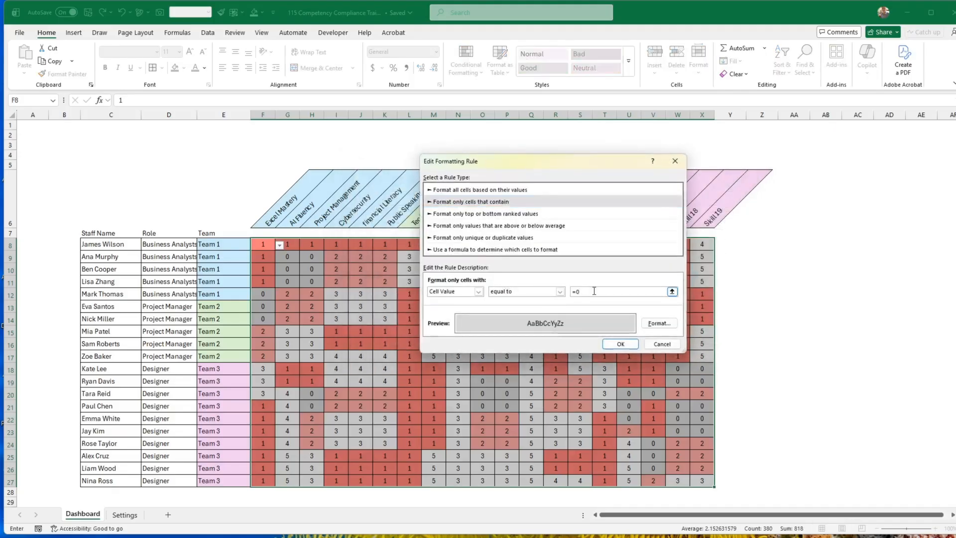
text(5)
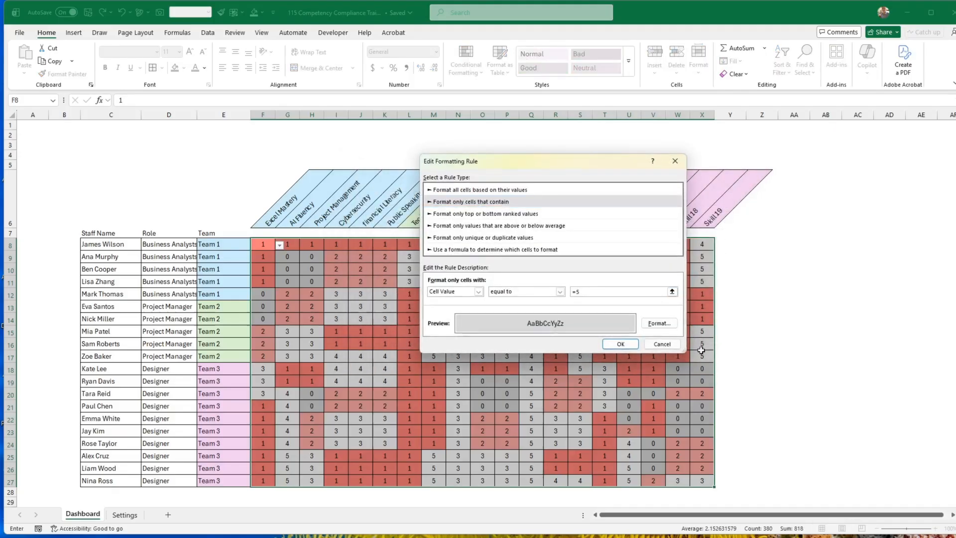
click(659, 323)
click(520, 196)
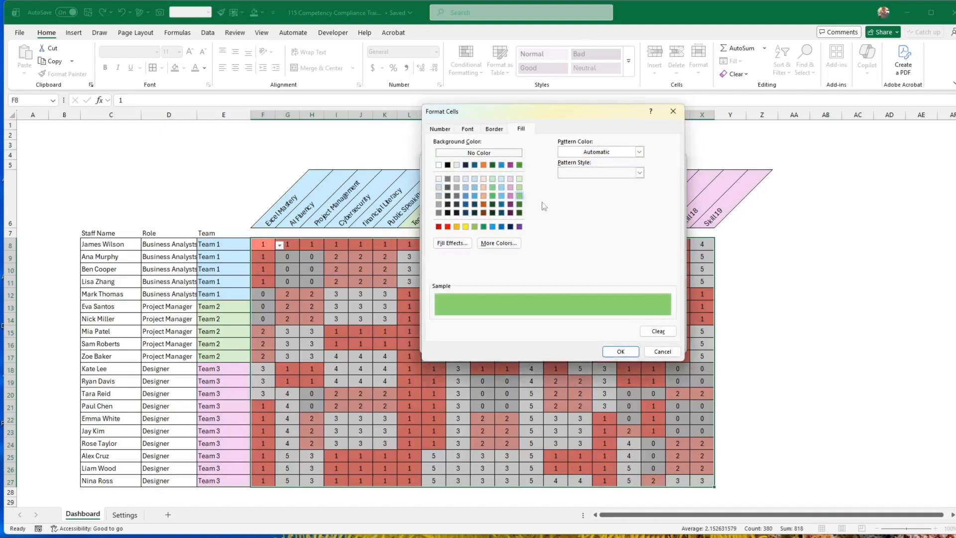
click(520, 188)
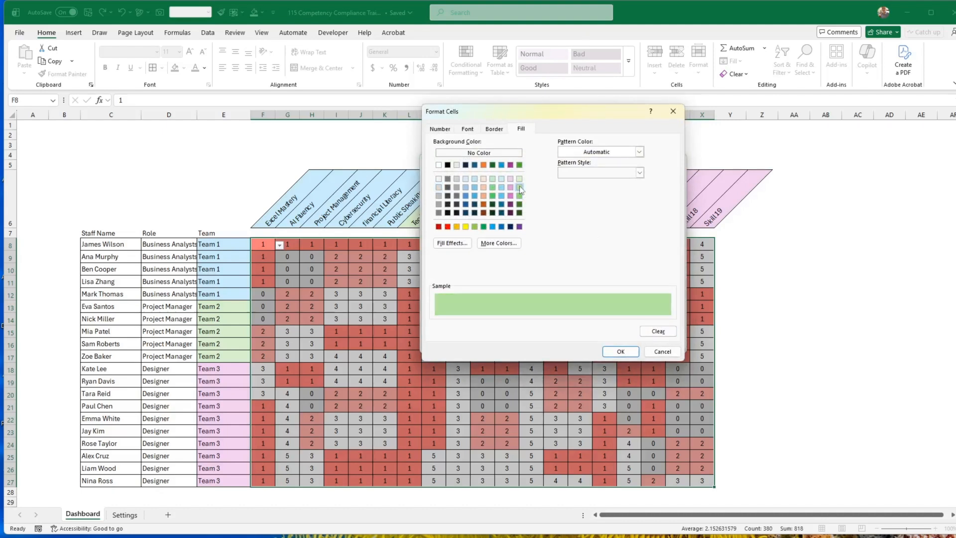
click(621, 352)
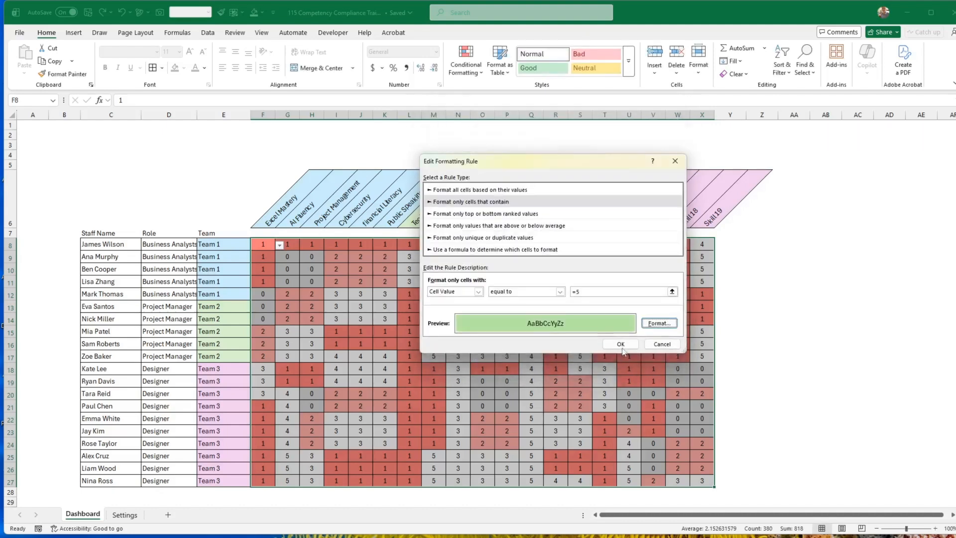
click(621, 323)
Apply all six rules to the ratings, close the rules manager, and deselect the ratings range by selecting an empty cell.
click(738, 342)
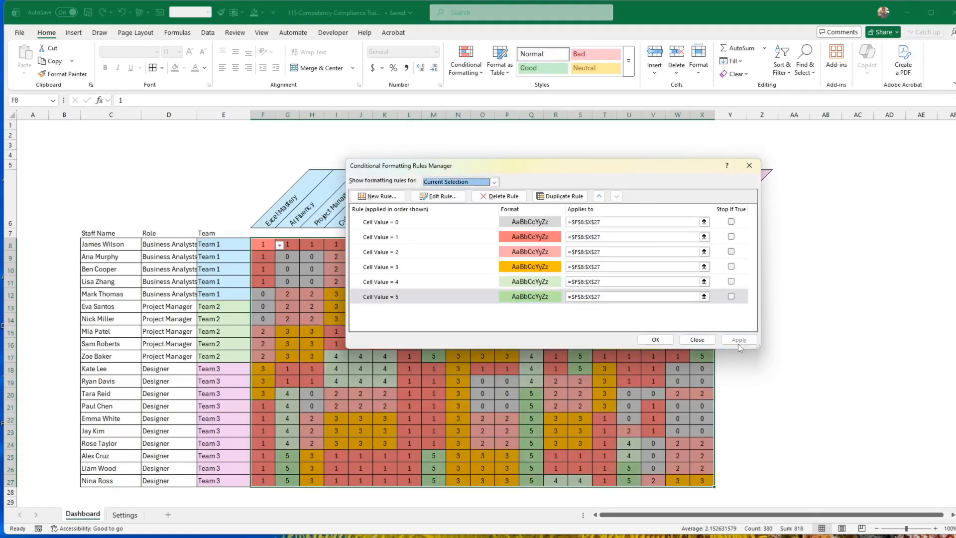
click(647, 341)
click(791, 356)
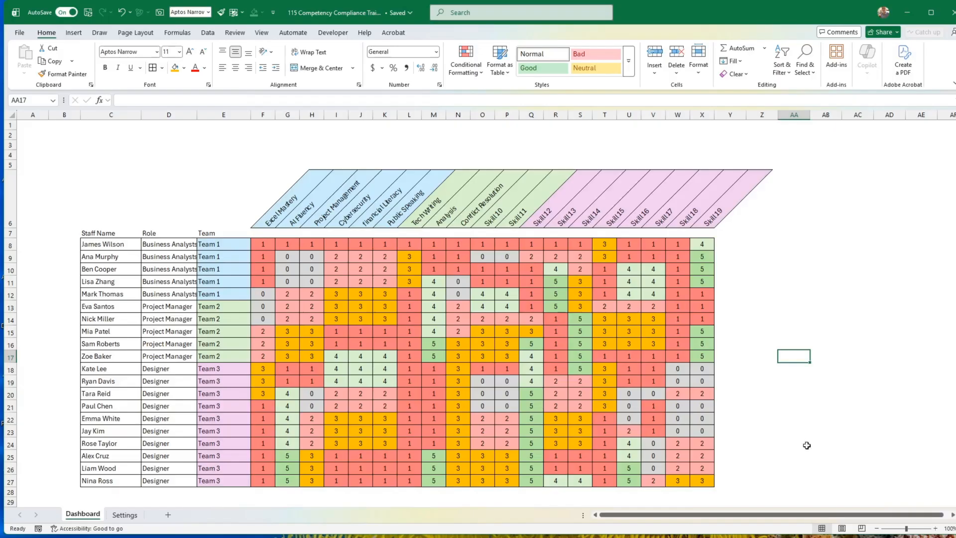
Lighten the fill of the ratings' conditional formatting rule for values equal to 3 to the custom yellow #FFDE75.
drag(260, 244, 707, 481)
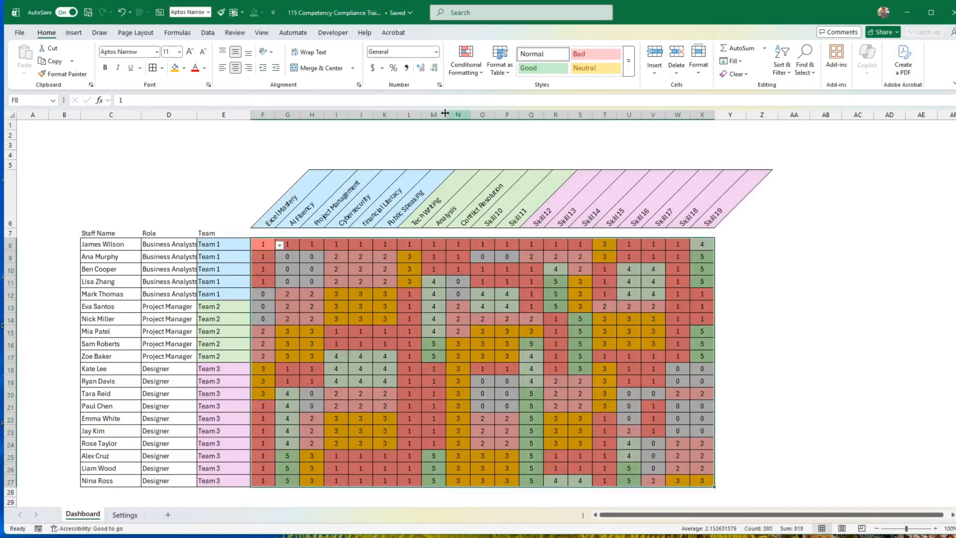
click(466, 62)
click(482, 224)
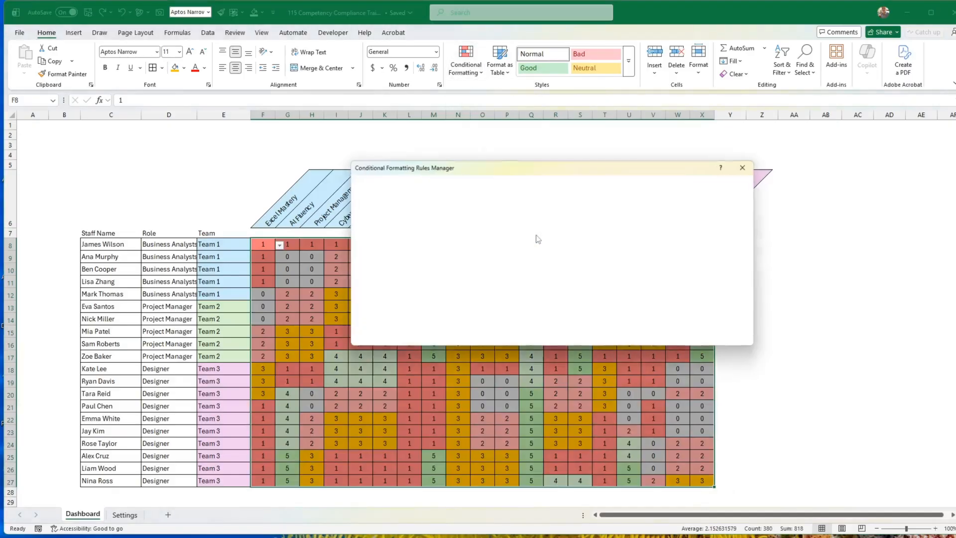
click(484, 268)
click(438, 196)
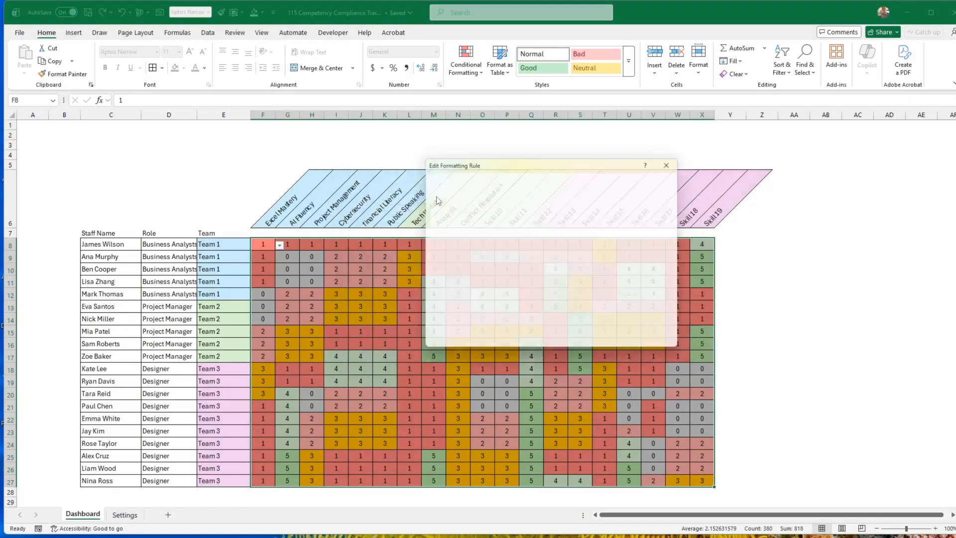
click(655, 324)
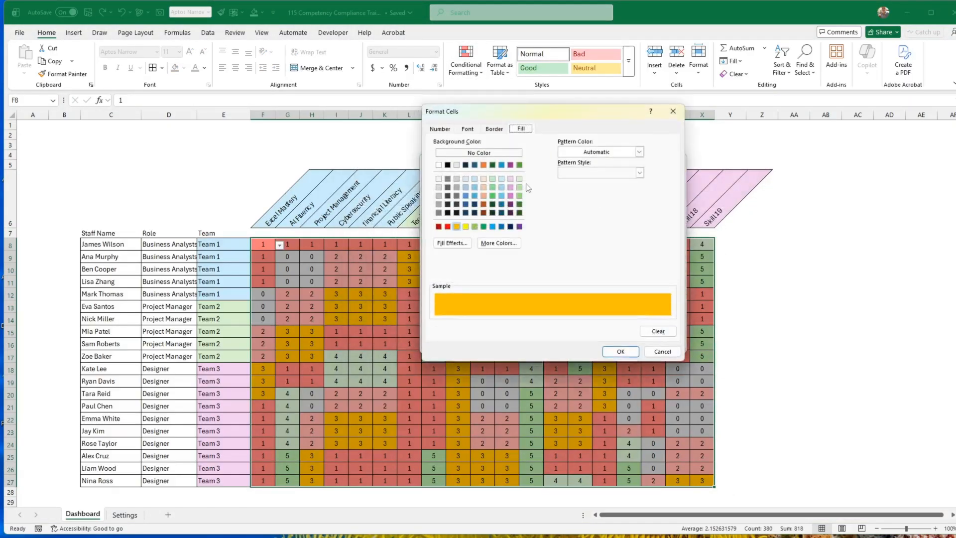
click(498, 243)
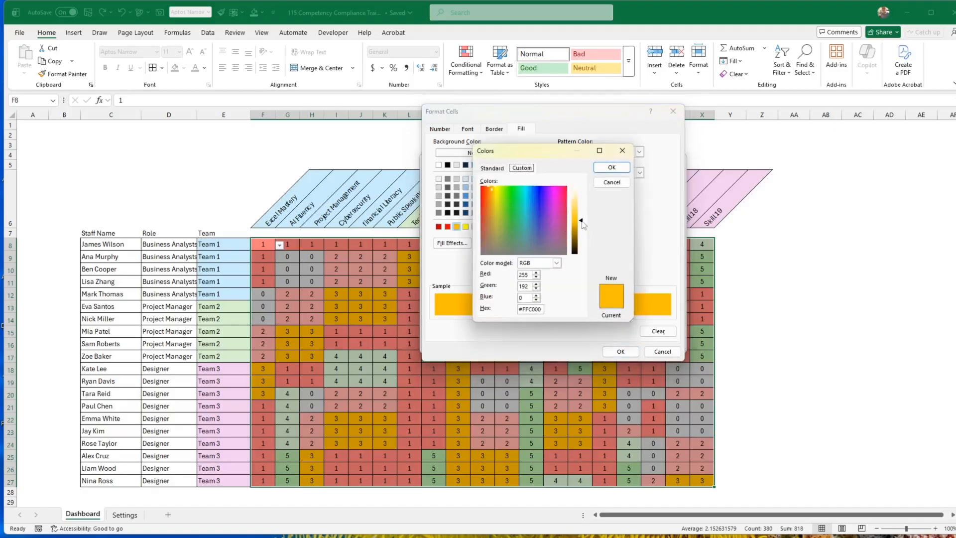
drag(583, 224, 583, 209)
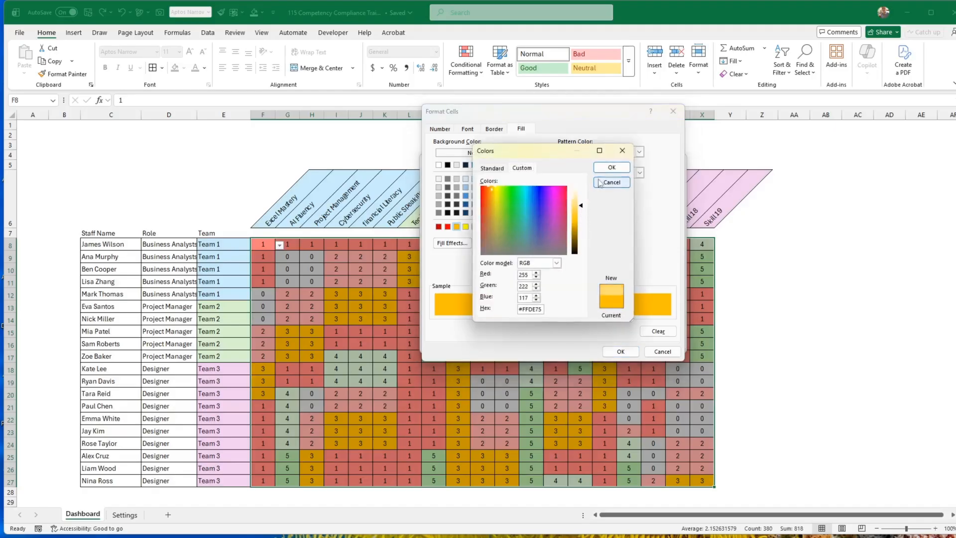
click(612, 168)
click(621, 352)
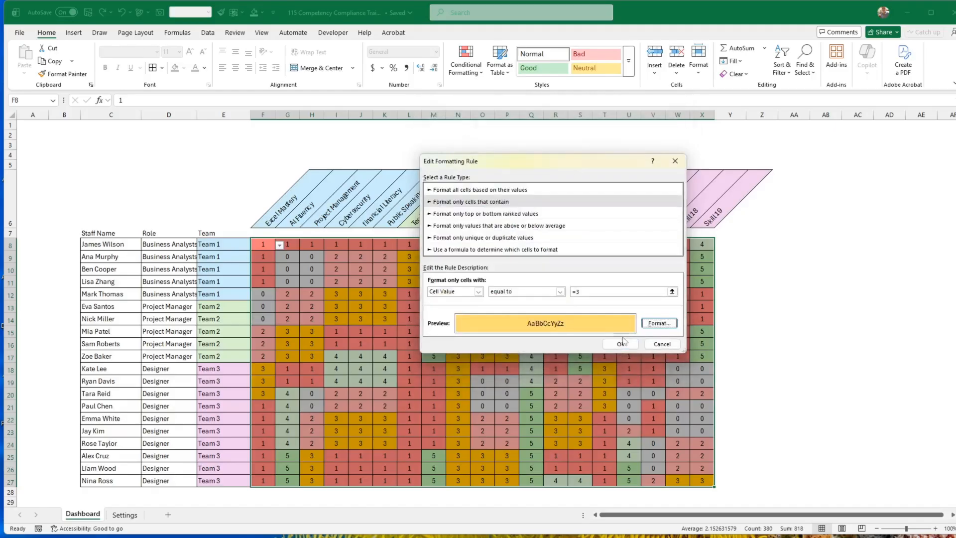
click(619, 346)
Lighten the fill of the rule for values equal to 1 to the custom red #FFA7A7 and apply the rules.
click(518, 240)
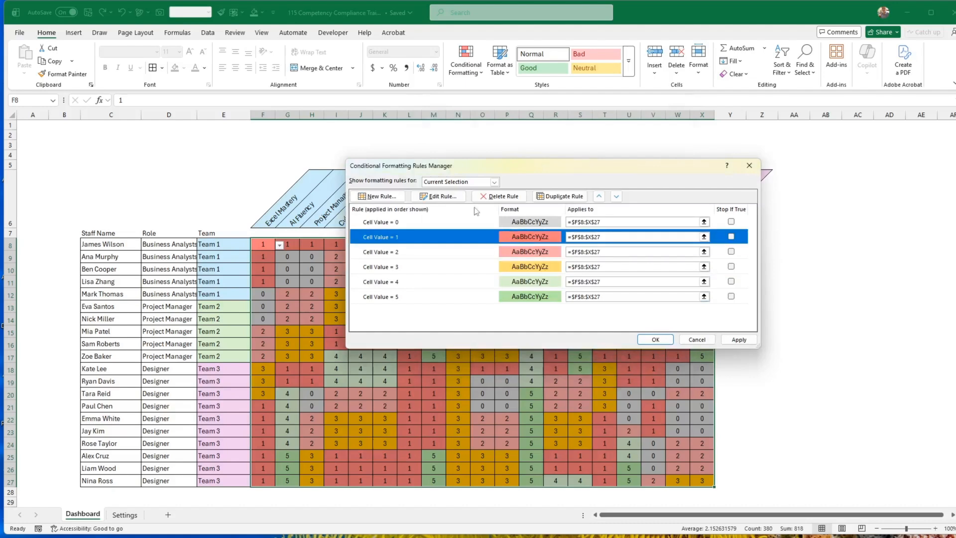
click(439, 196)
click(662, 324)
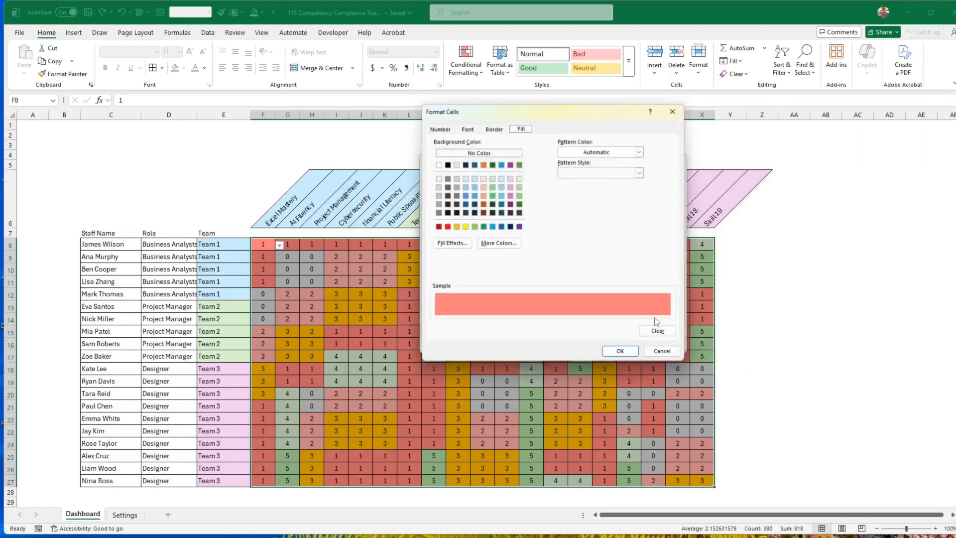
click(498, 243)
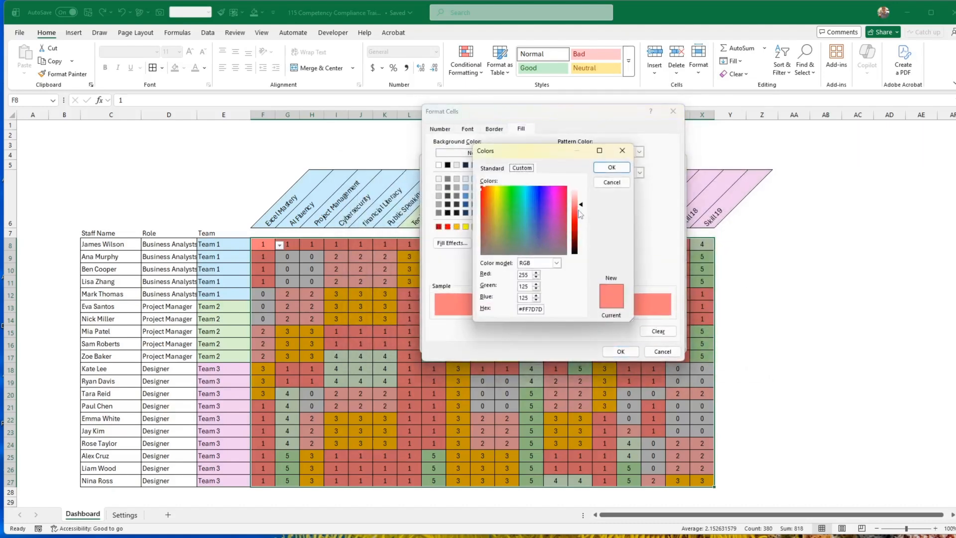
drag(581, 205, 581, 201)
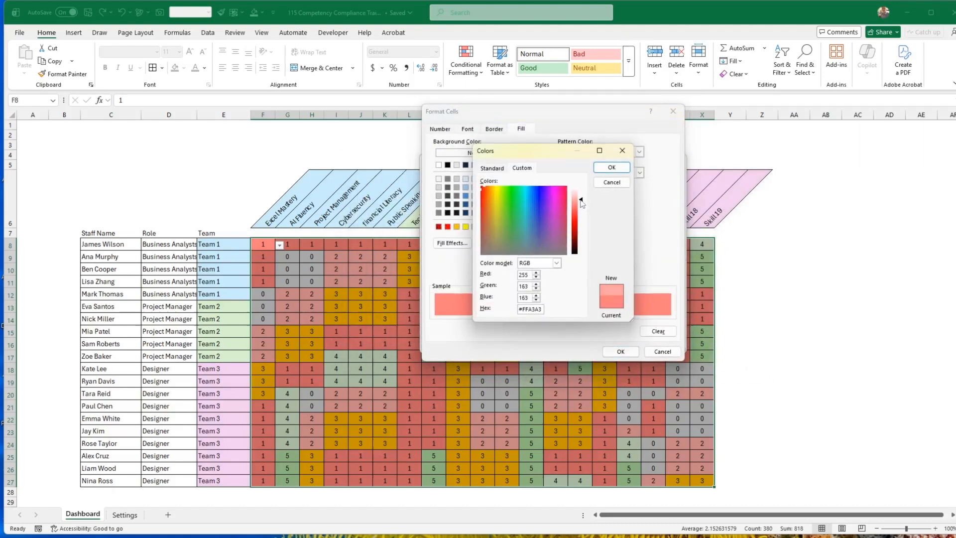
click(612, 168)
click(621, 352)
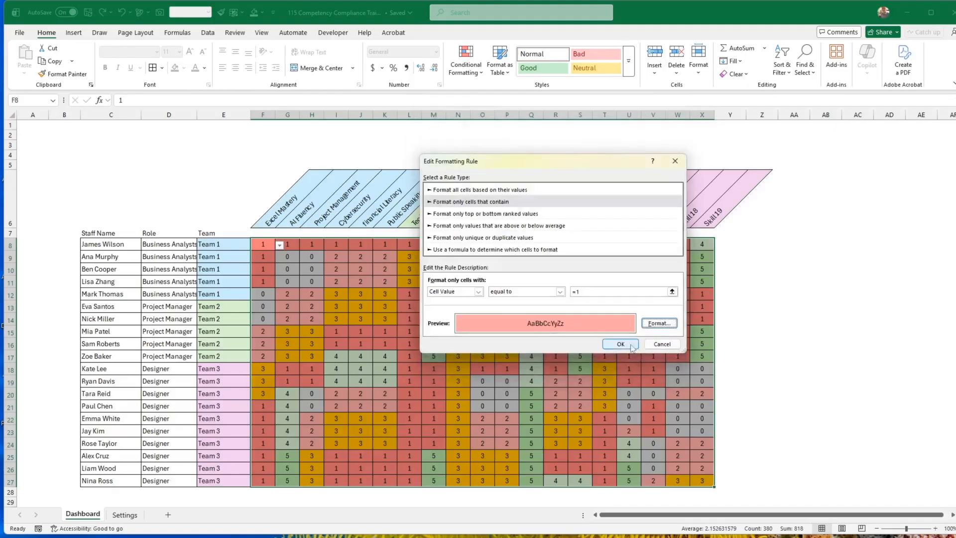
click(621, 346)
click(739, 341)
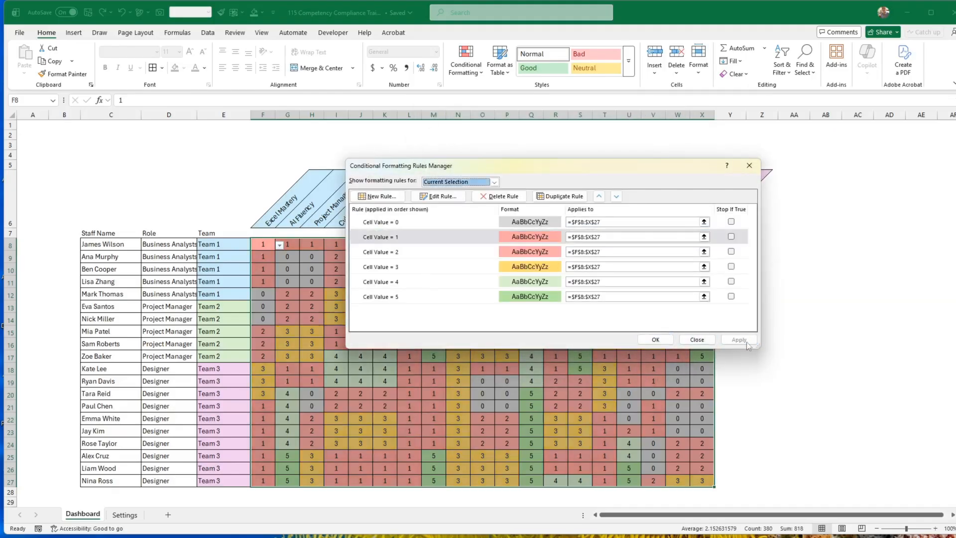
Lighten the fill of the rule for values equal to 2 to #FFC1C1, close the rules manager, and deselect the ratings.
click(536, 253)
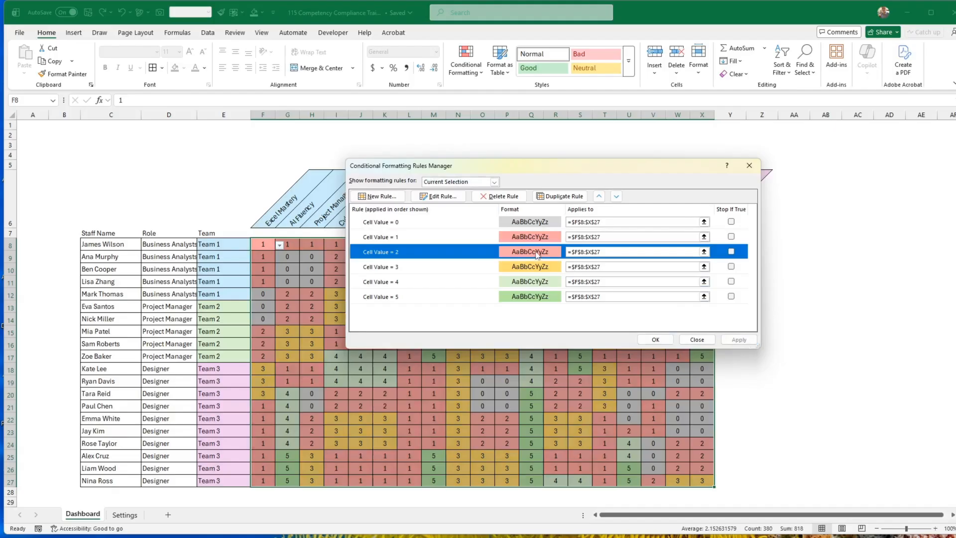
click(441, 196)
click(659, 324)
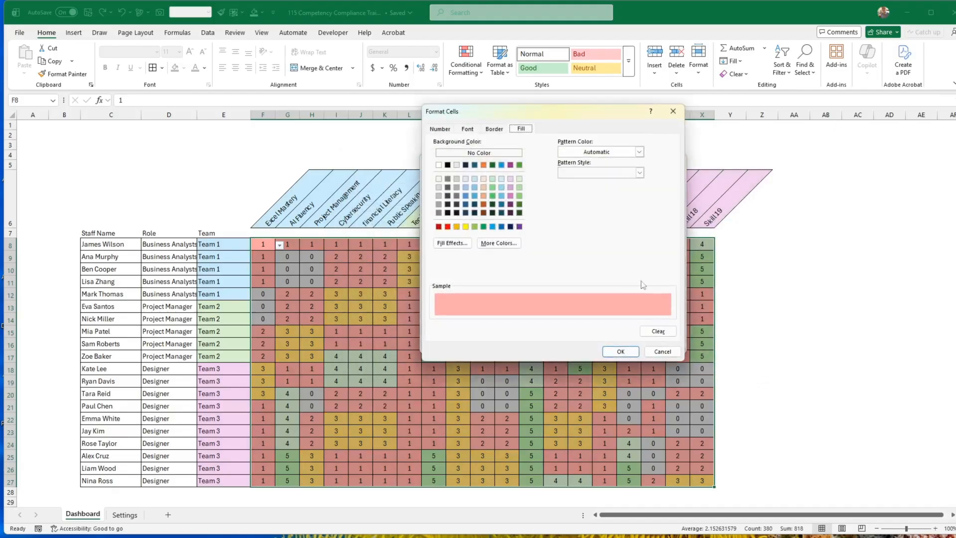
click(498, 243)
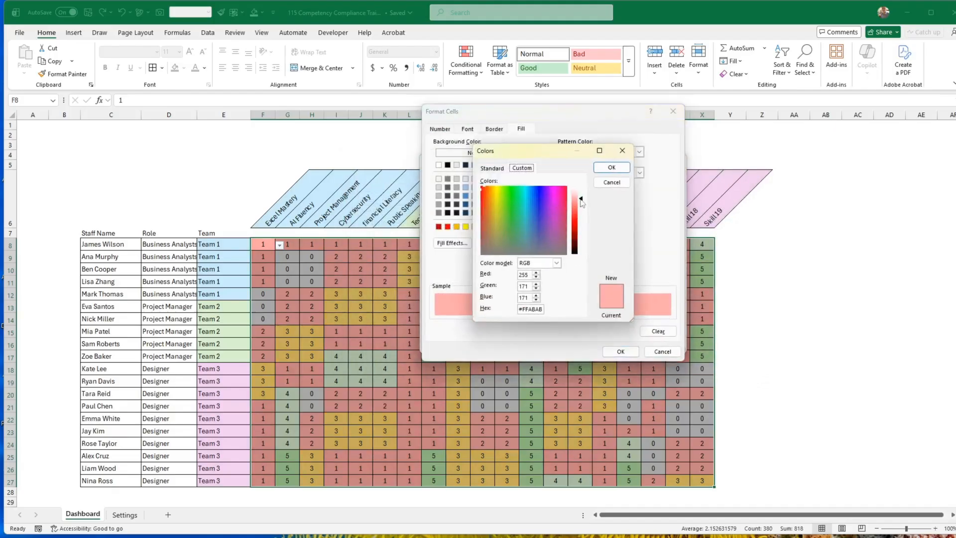
drag(582, 202, 583, 199)
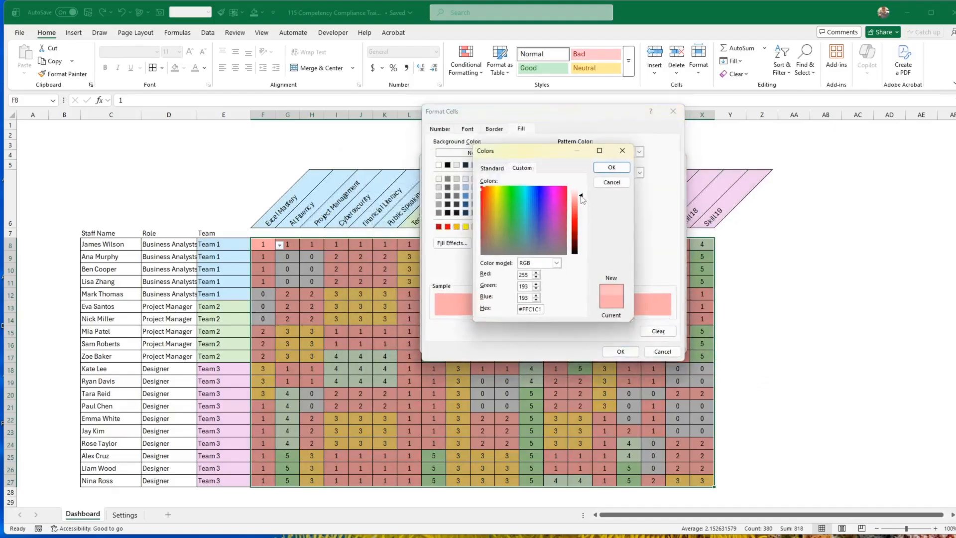
click(613, 168)
click(630, 351)
click(630, 348)
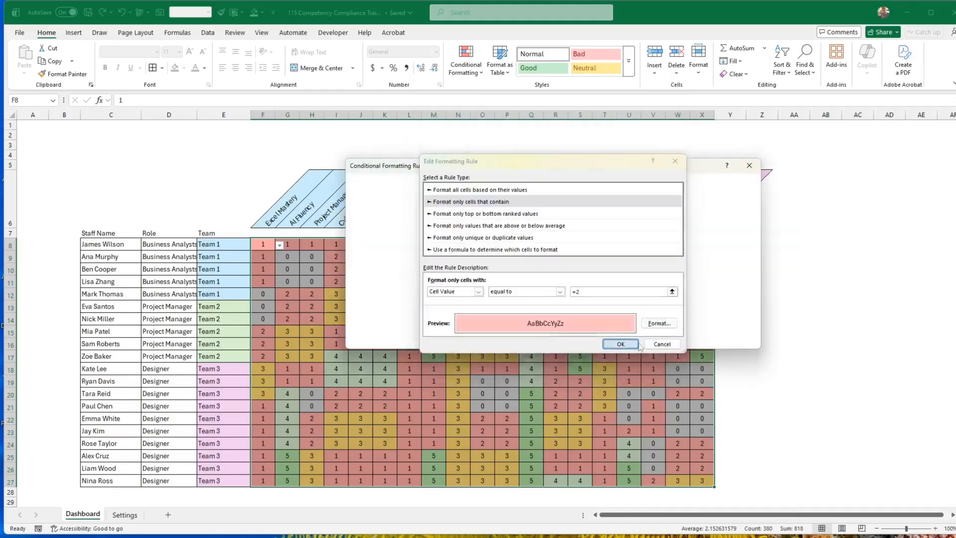
click(655, 341)
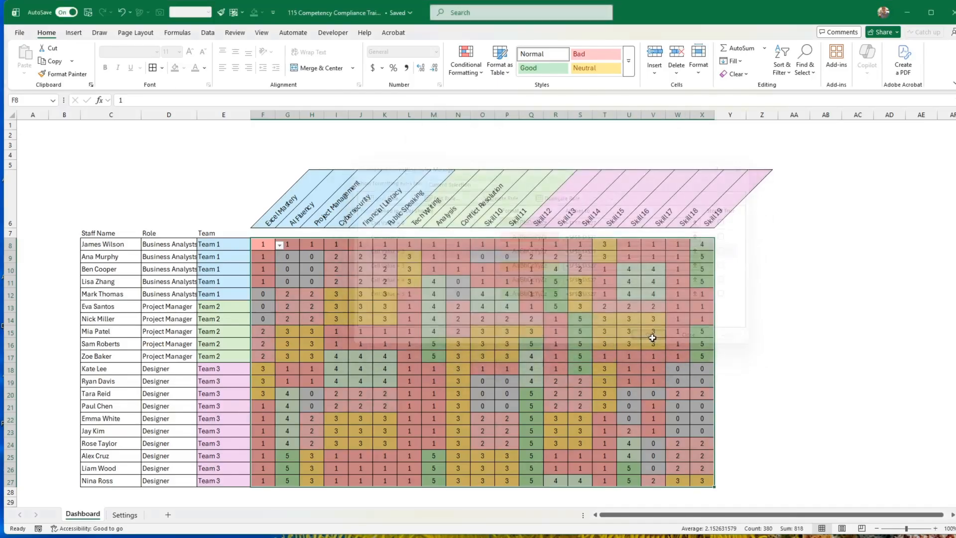
click(762, 356)
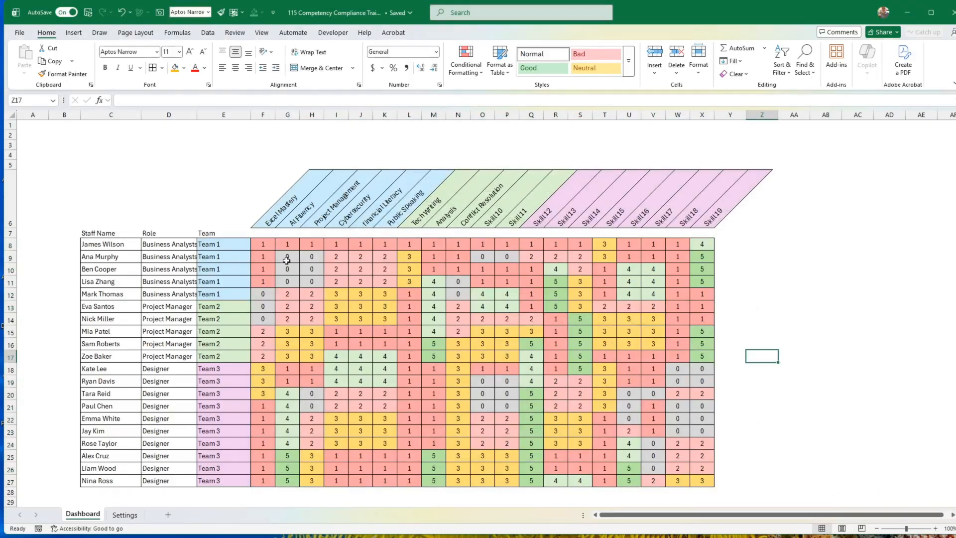
Add a Thin Diagonal Stripe pattern to the grey fill of the ratings' conditional formatting rule for values equal to 0.
mouse_move(263, 245)
mouse_down()
mouse_move(444, 277)
mouse_move(702, 479)
mouse_up()
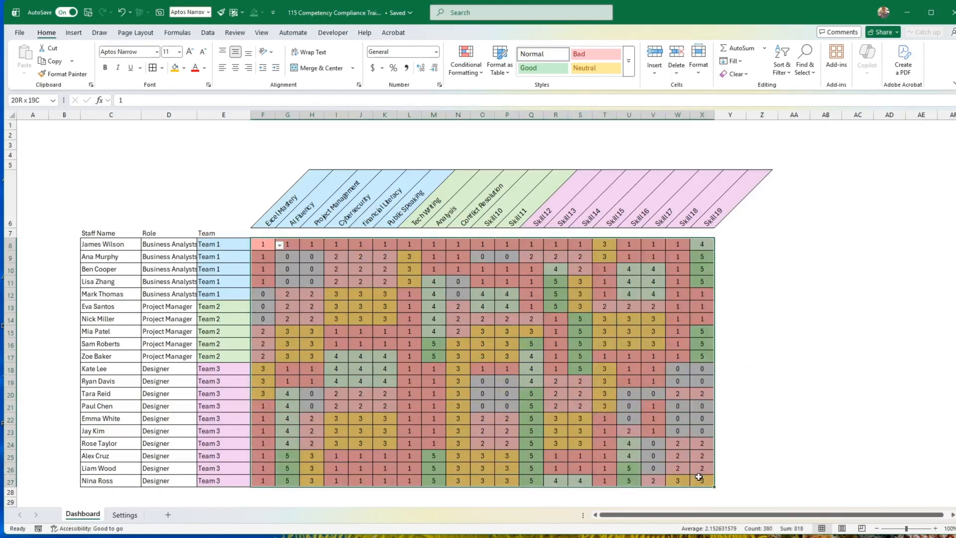
click(466, 60)
click(495, 222)
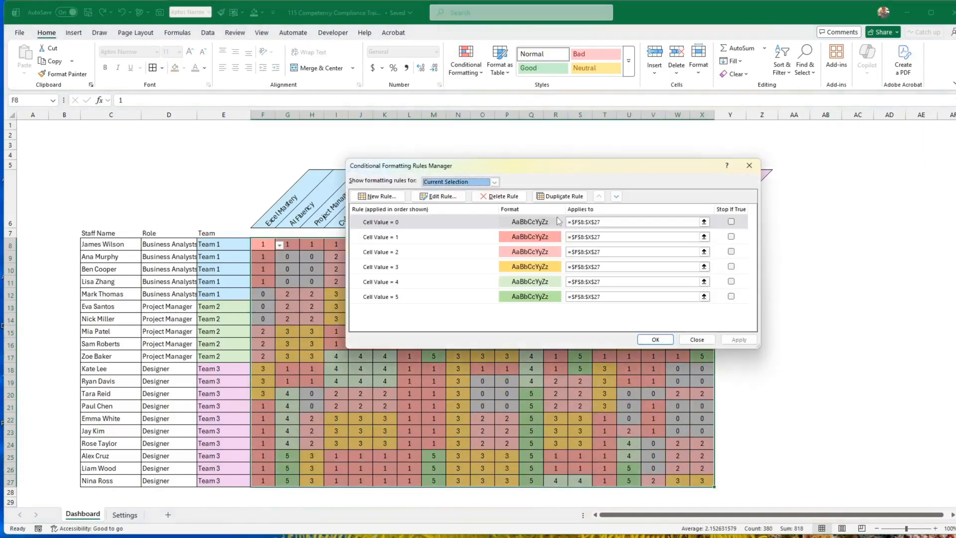
click(454, 222)
click(441, 197)
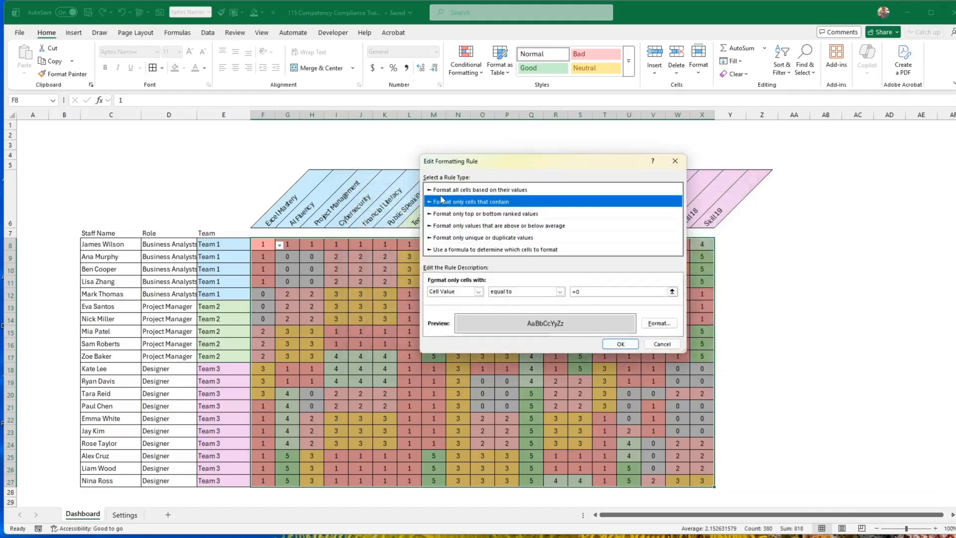
click(650, 324)
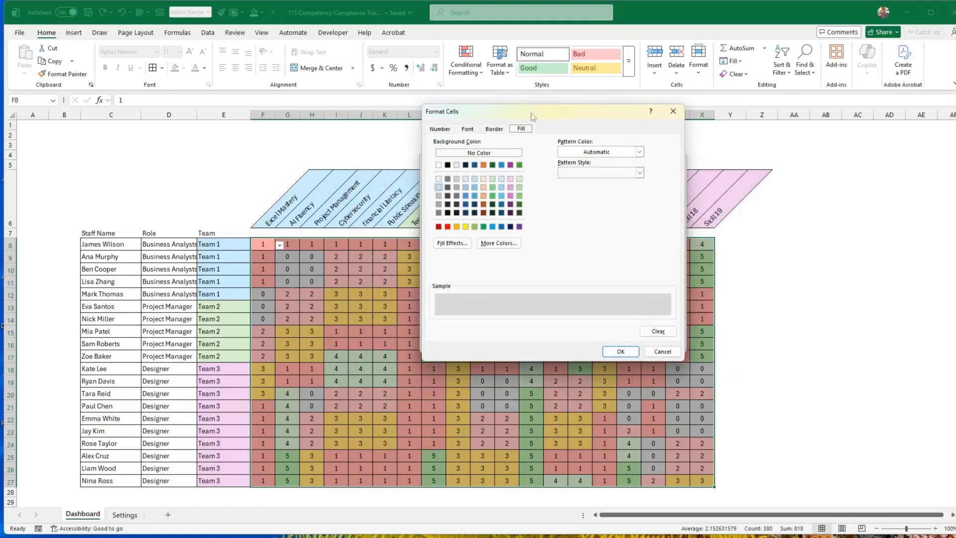
click(660, 352)
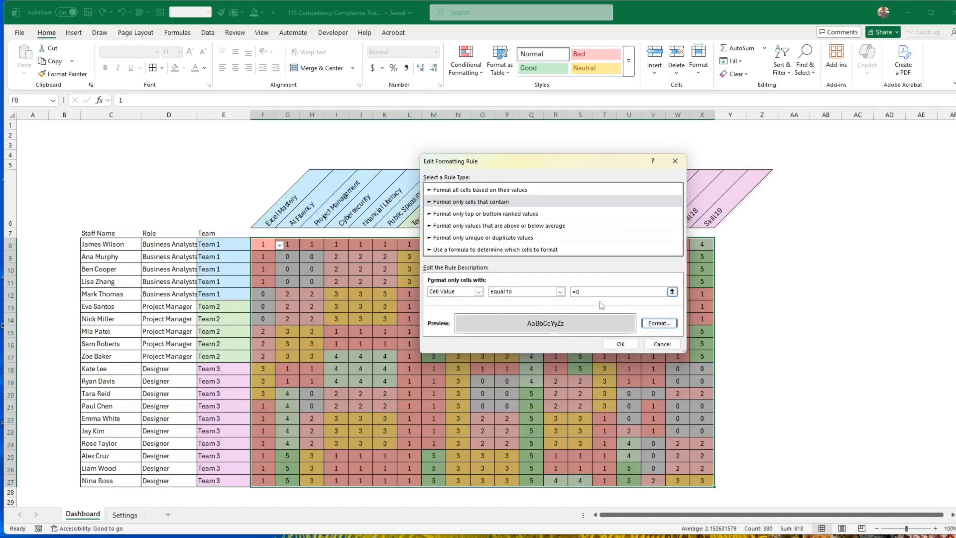
click(658, 323)
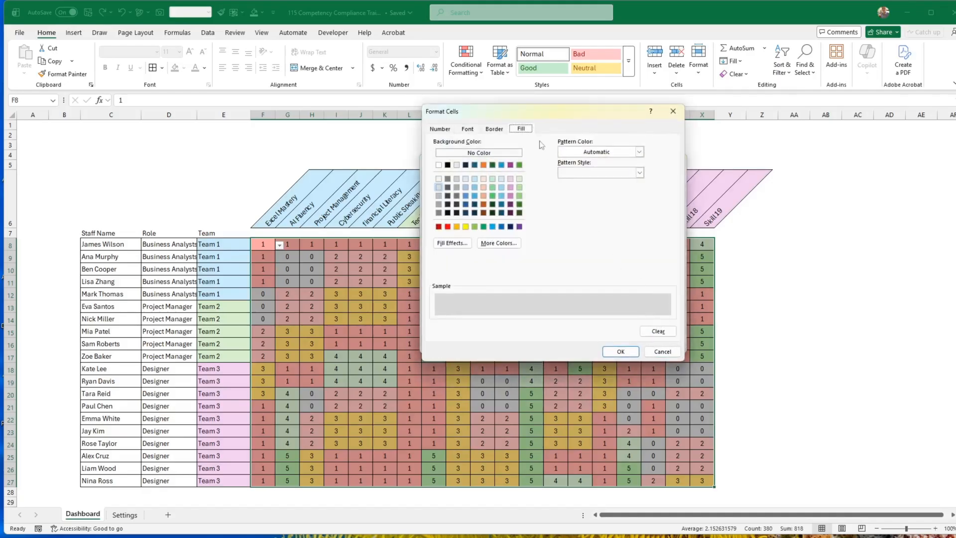
click(595, 153)
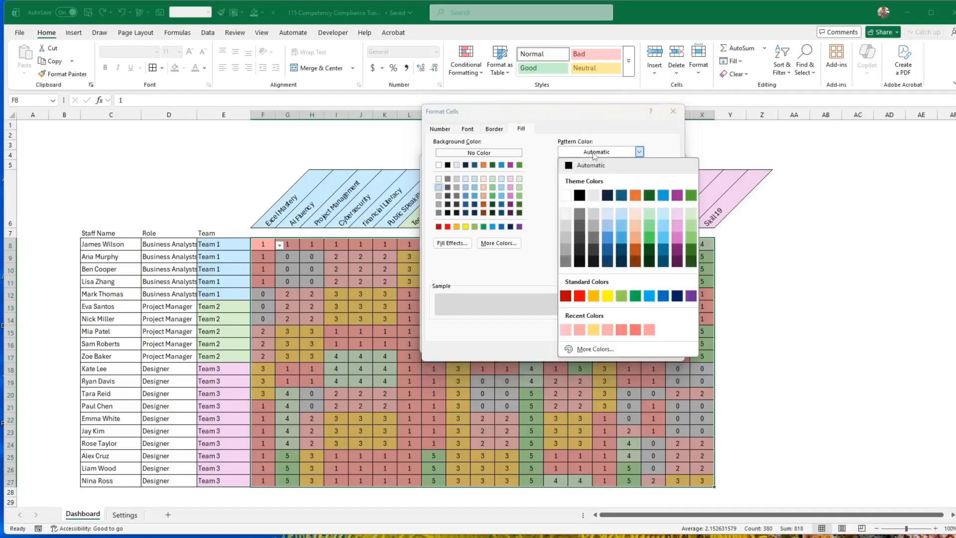
click(595, 152)
click(594, 172)
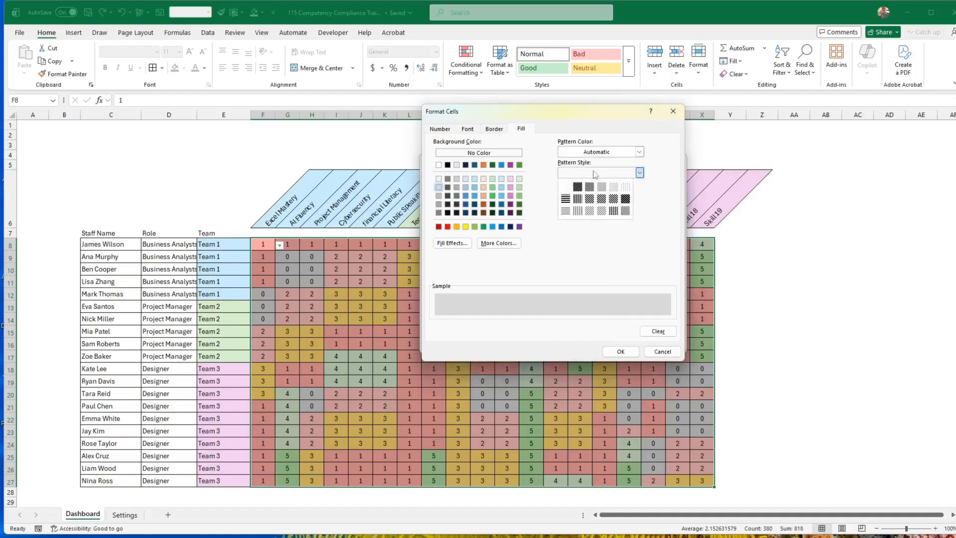
click(601, 211)
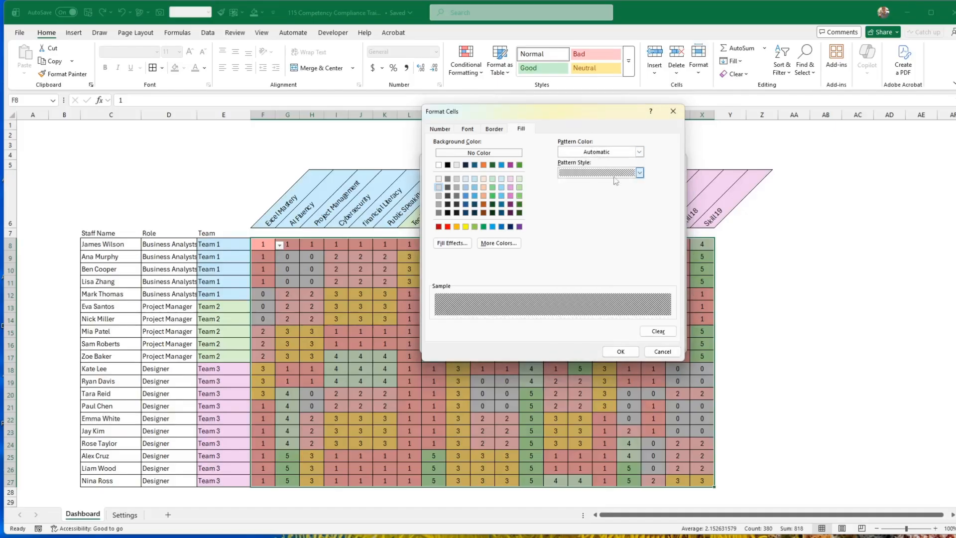
Try a light grey theme shade as the pattern colour for the 0 rule's Thin Diagonal Stripe pattern.
click(608, 153)
click(595, 214)
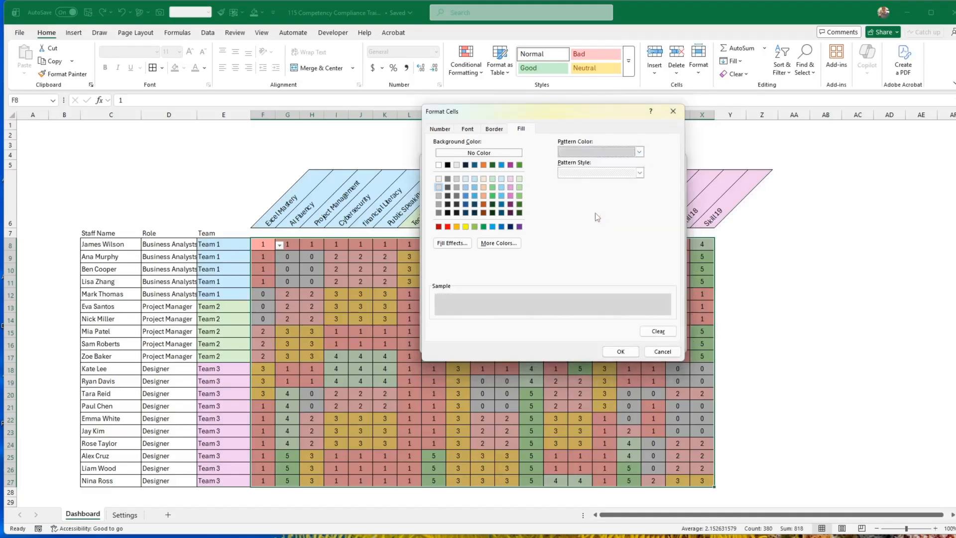
click(639, 172)
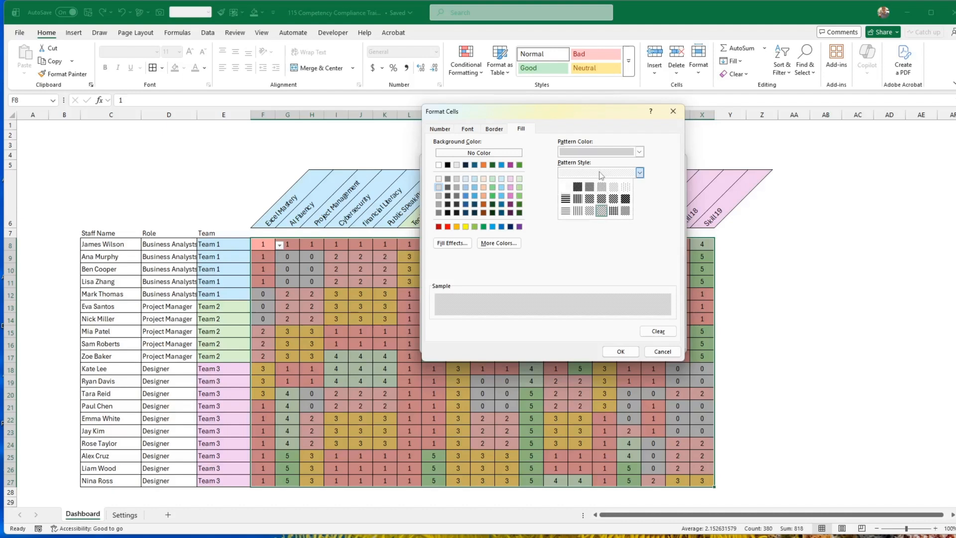
click(603, 212)
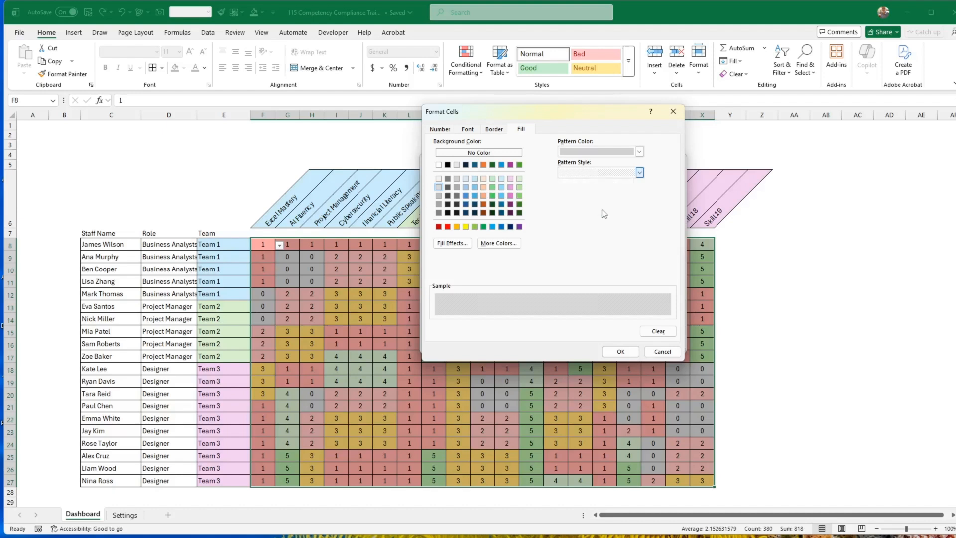
Set the 0 rule's stripe pattern colour to the black theme colour, apply the rules, and close the rules manager.
click(598, 153)
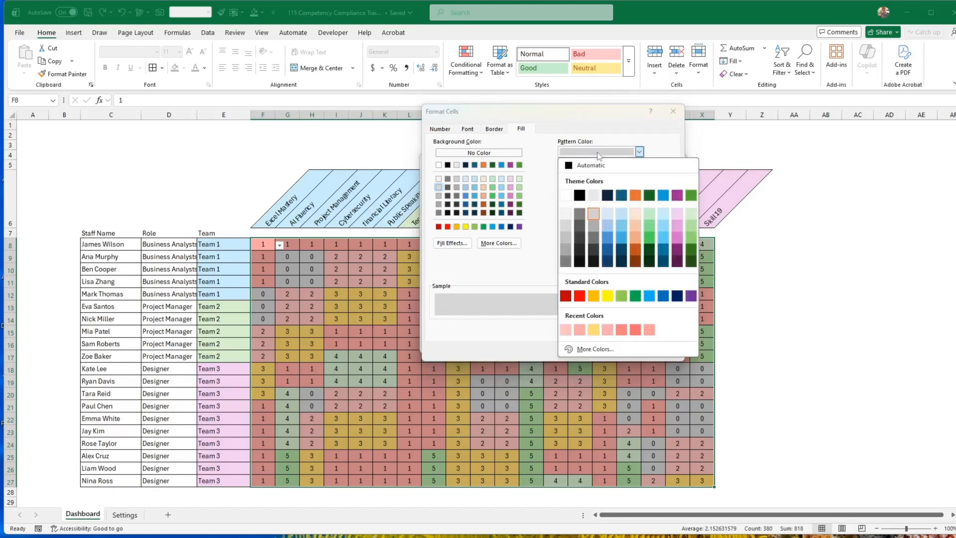
click(579, 196)
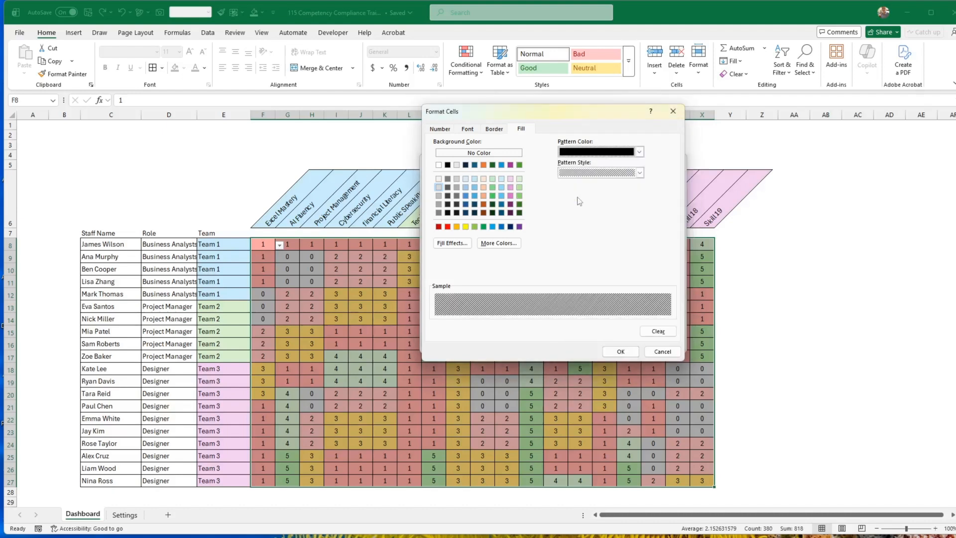
click(621, 352)
click(617, 343)
click(739, 340)
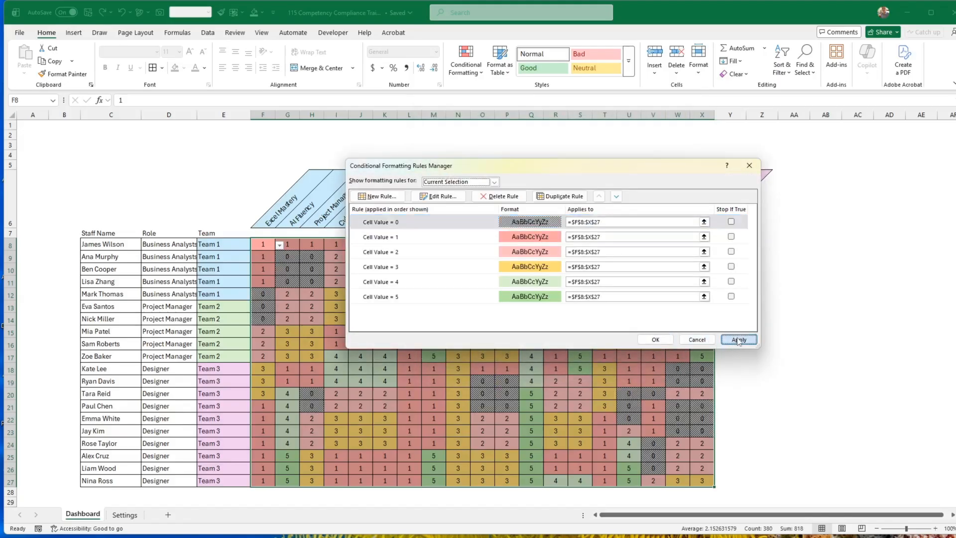
click(656, 340)
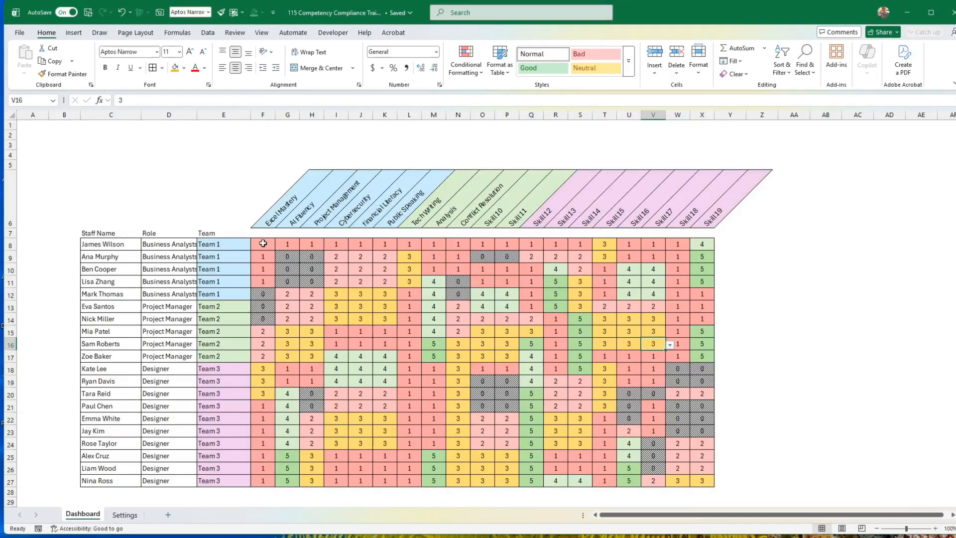
drag(265, 242, 722, 493)
click(802, 456)
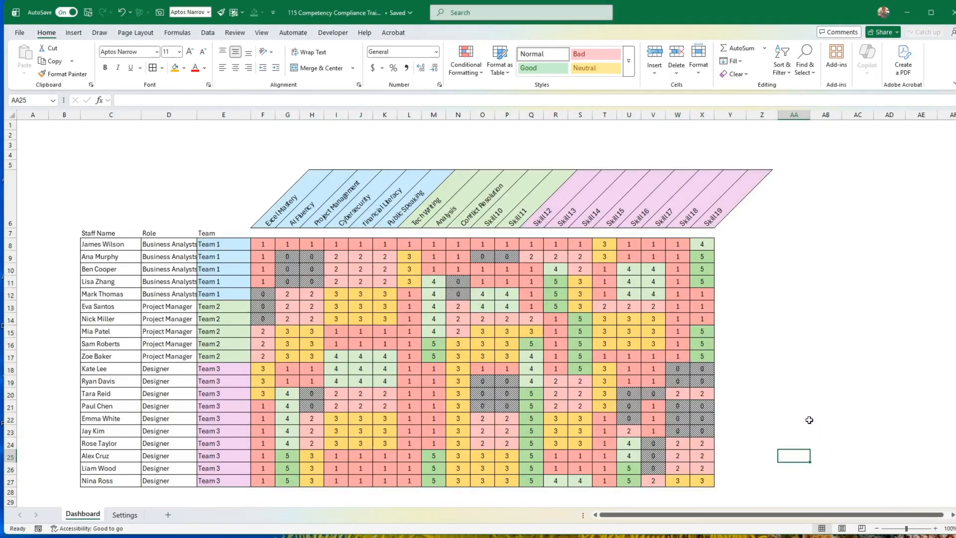
scroll(809, 420, down, 2)
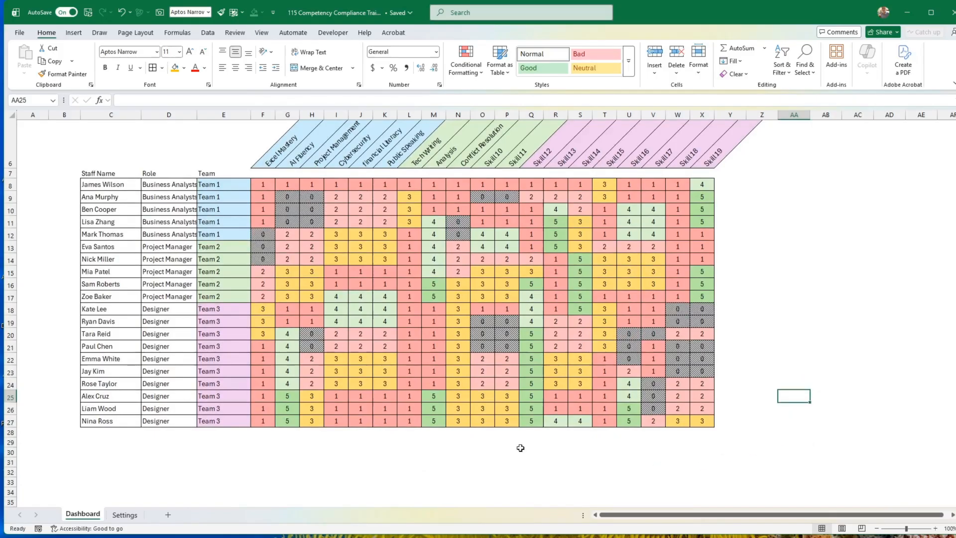
scroll(462, 386, up, 2)
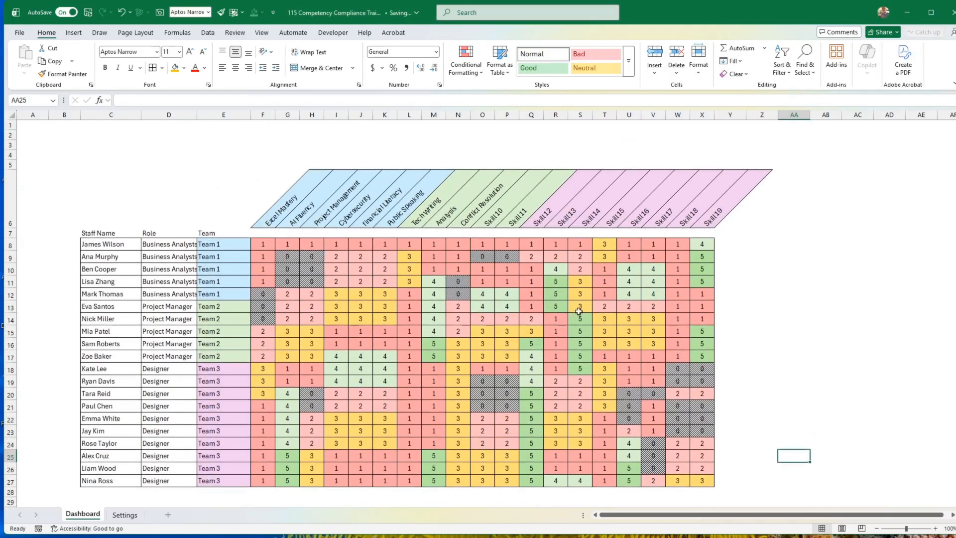
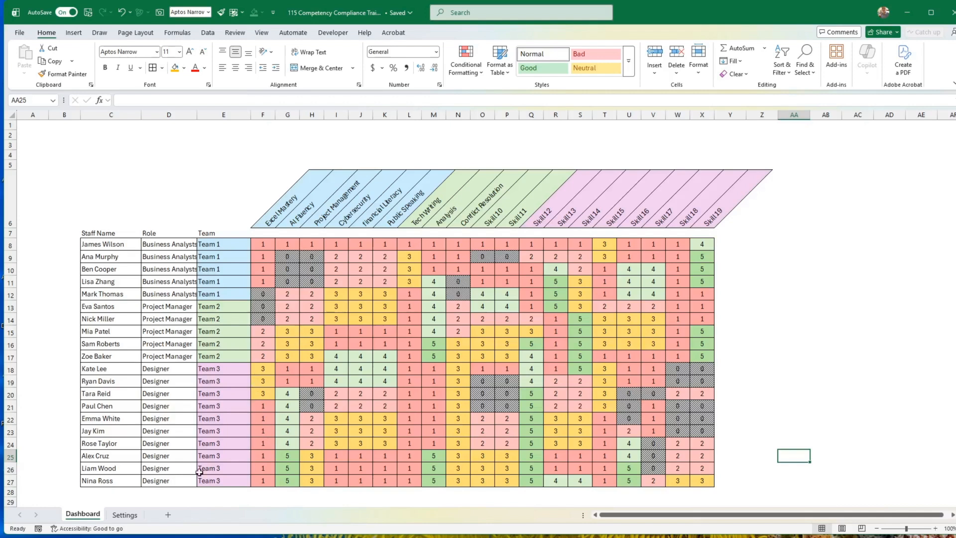
Create a copy of the Dashboard sheet, place it directly after the original, and open the copy's name for editing.
right_click(91, 518)
click(113, 390)
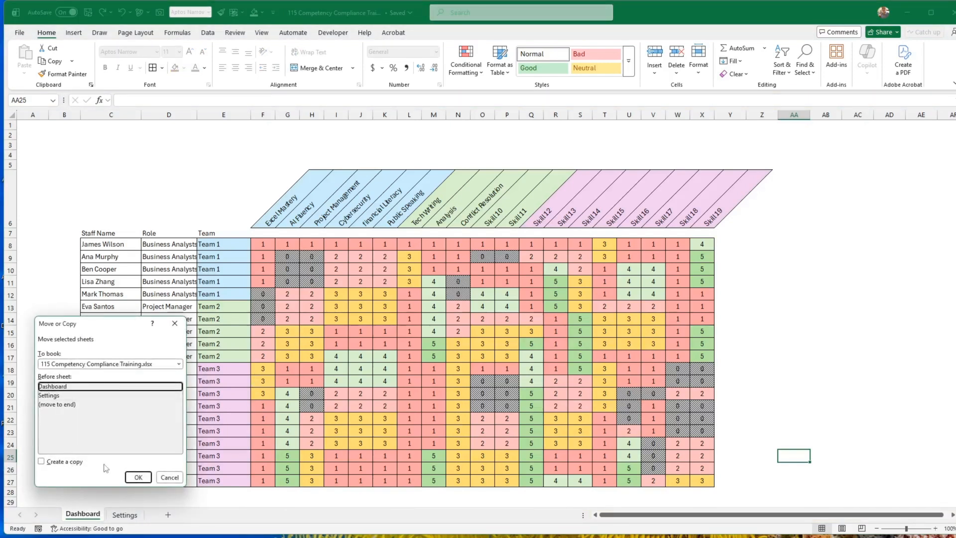
click(62, 463)
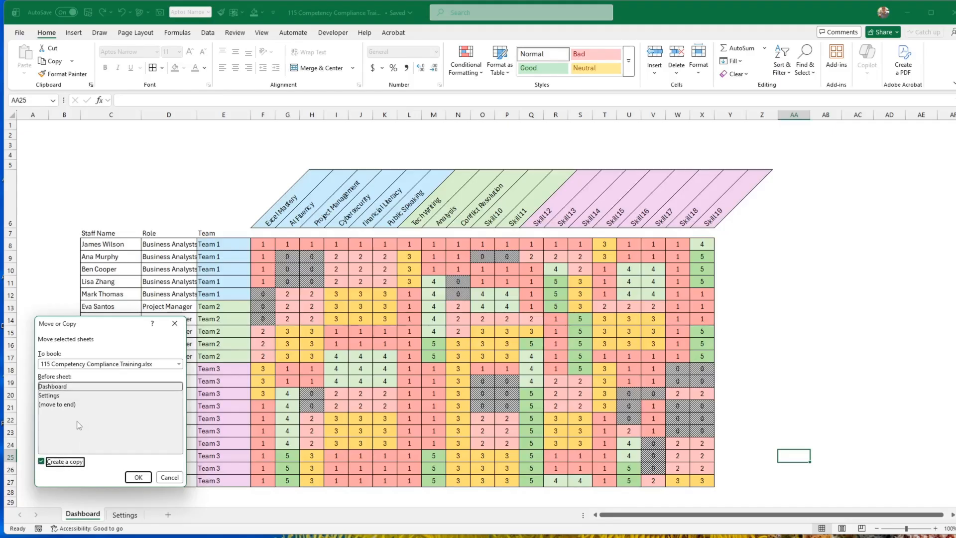
click(138, 478)
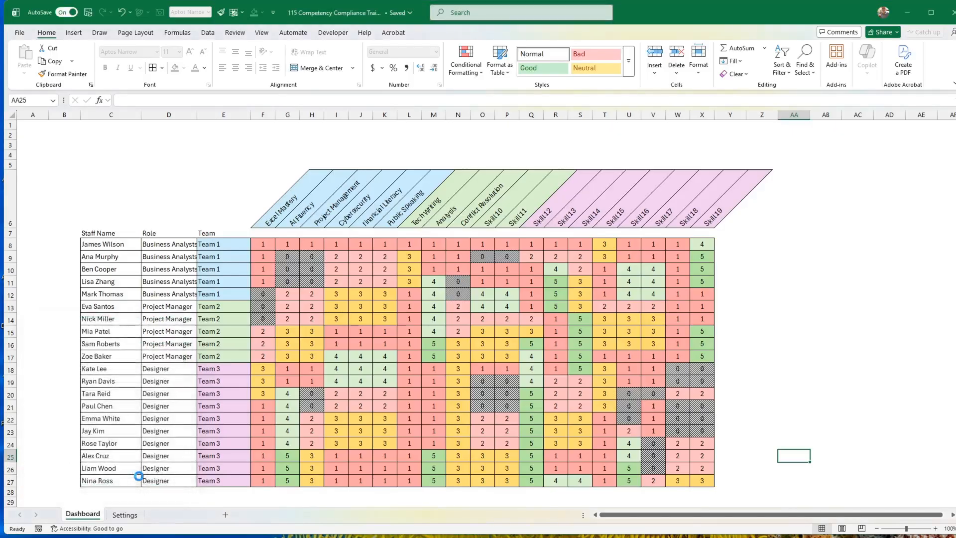
drag(123, 518, 174, 518)
right_click(143, 519)
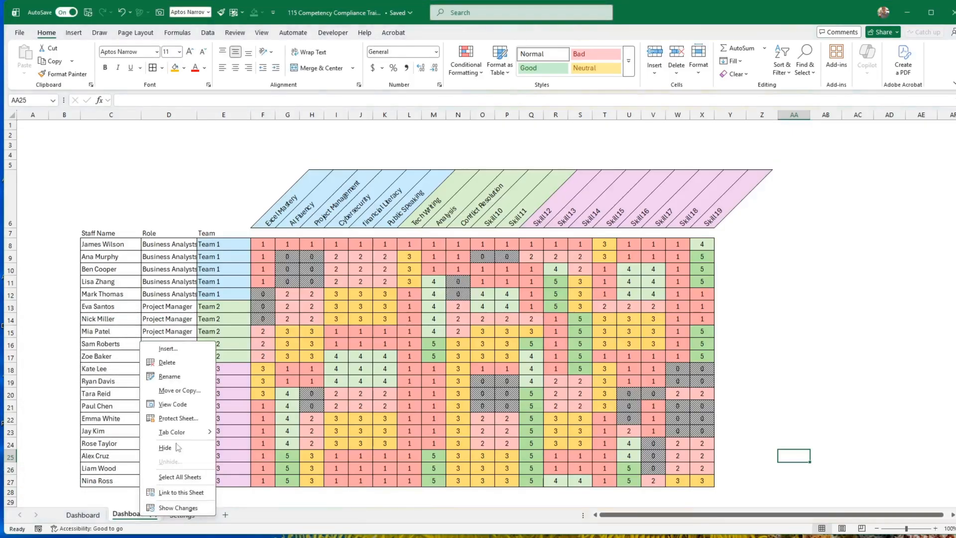
click(172, 376)
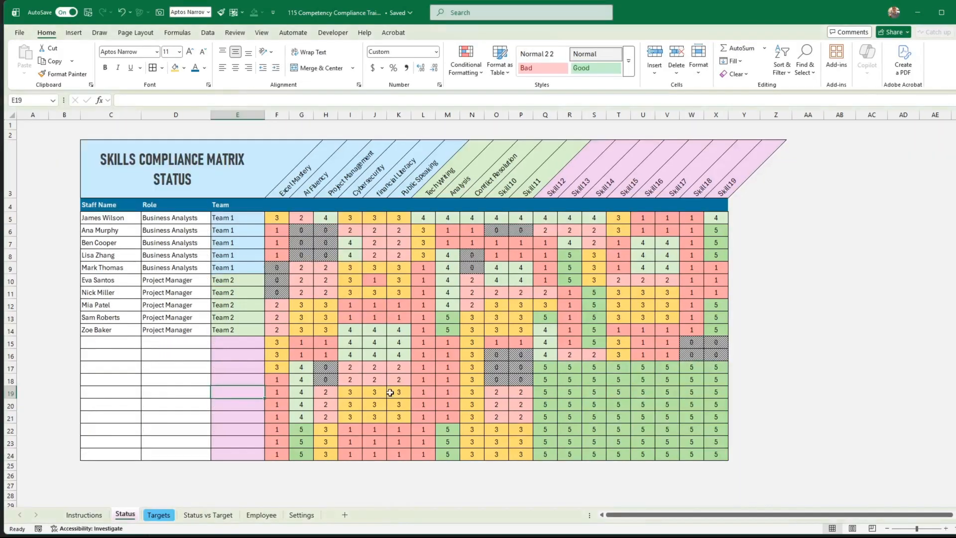
Compare the staff name, role and team cells on the Status and Targets sheets.
click(341, 378)
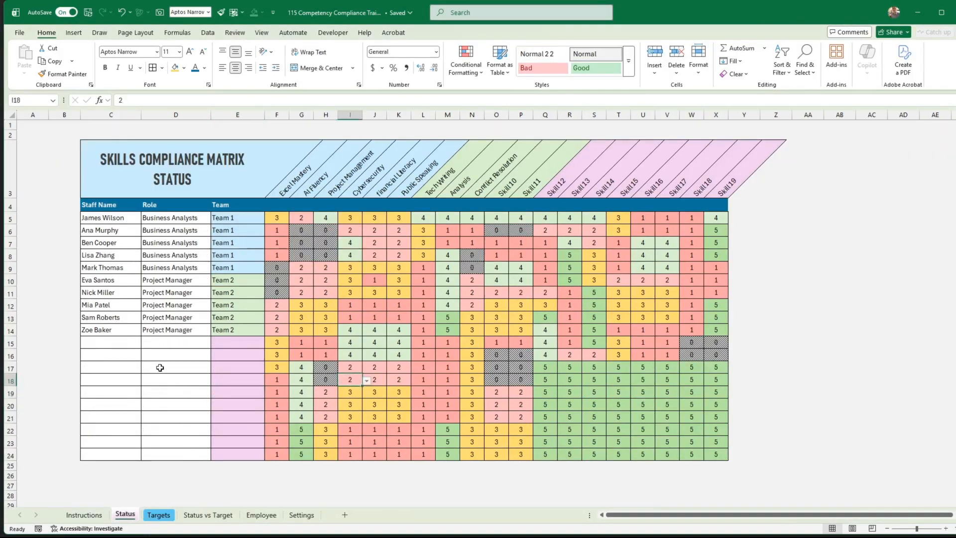
click(175, 519)
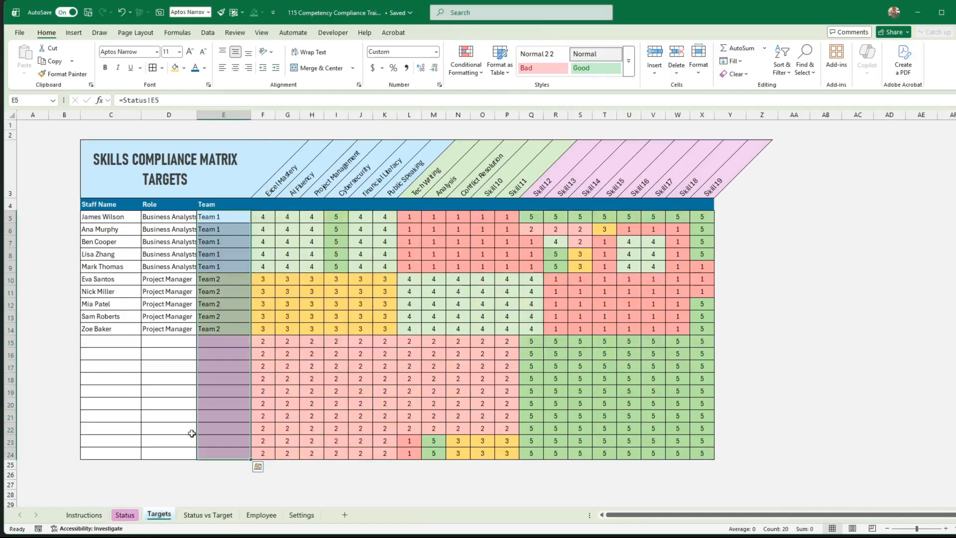
click(185, 402)
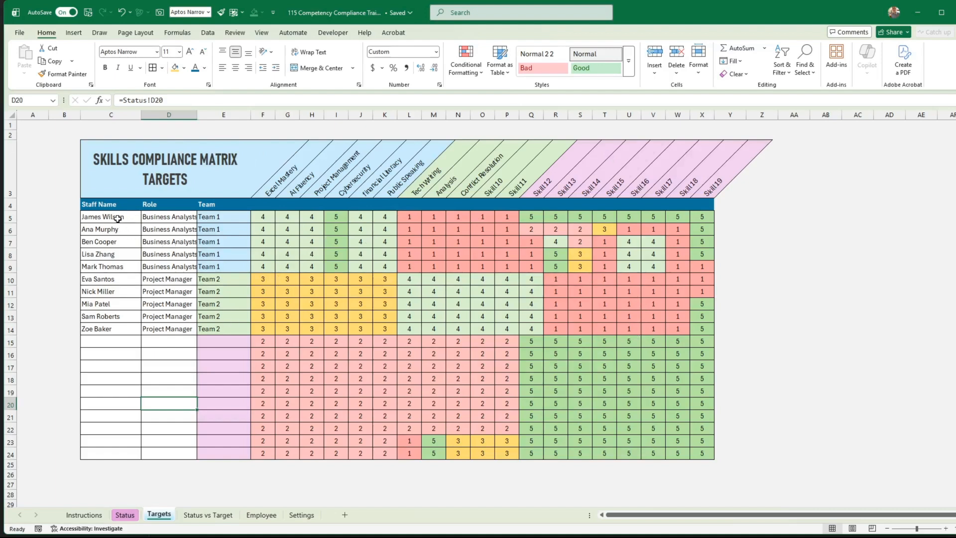
click(125, 515)
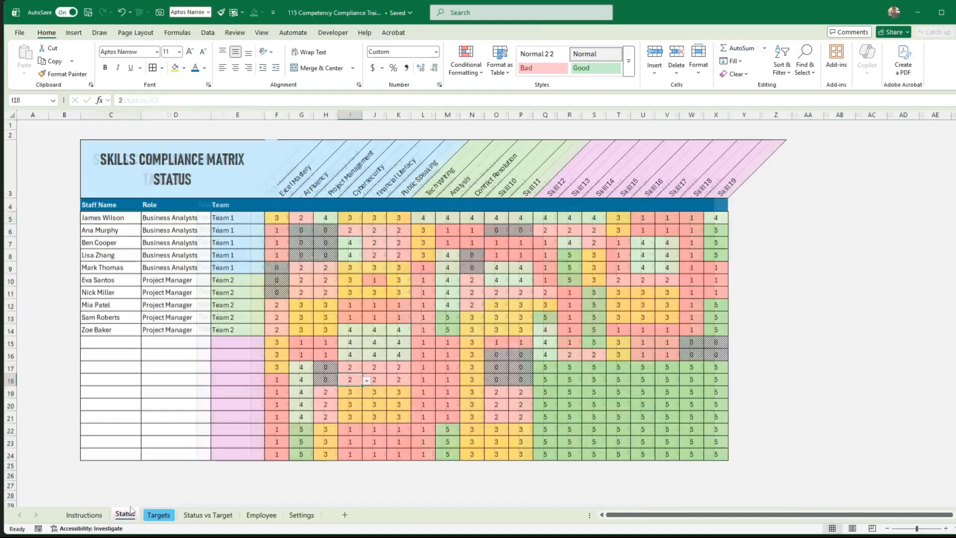
click(122, 218)
click(167, 218)
Link the first staff name cell C5 on the Targets sheet to the Status sheet with =Status!C5.
click(160, 515)
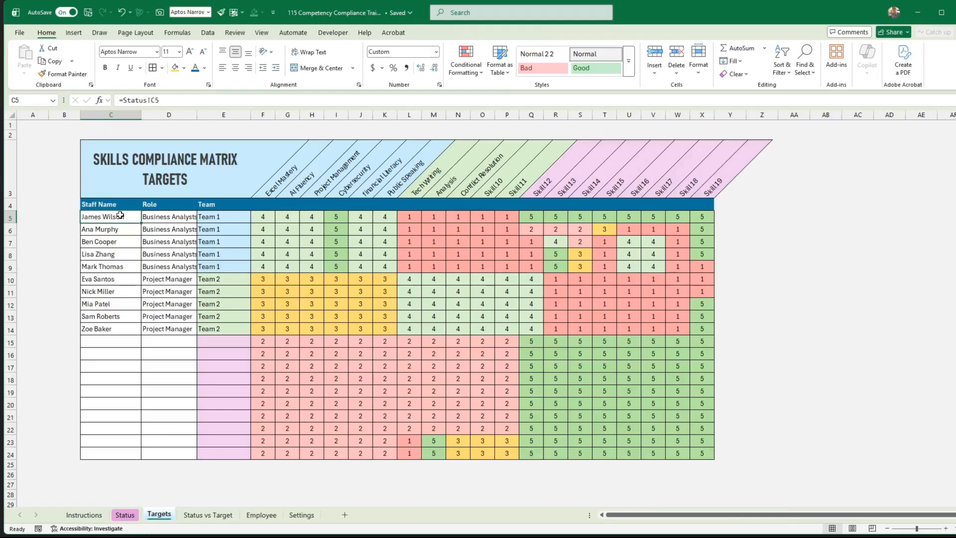
text(=)
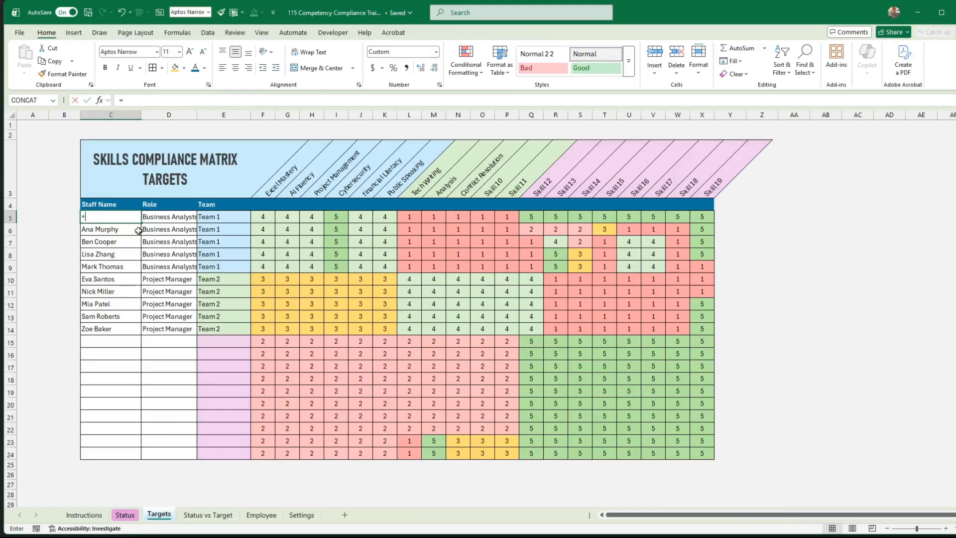
click(125, 515)
click(123, 219)
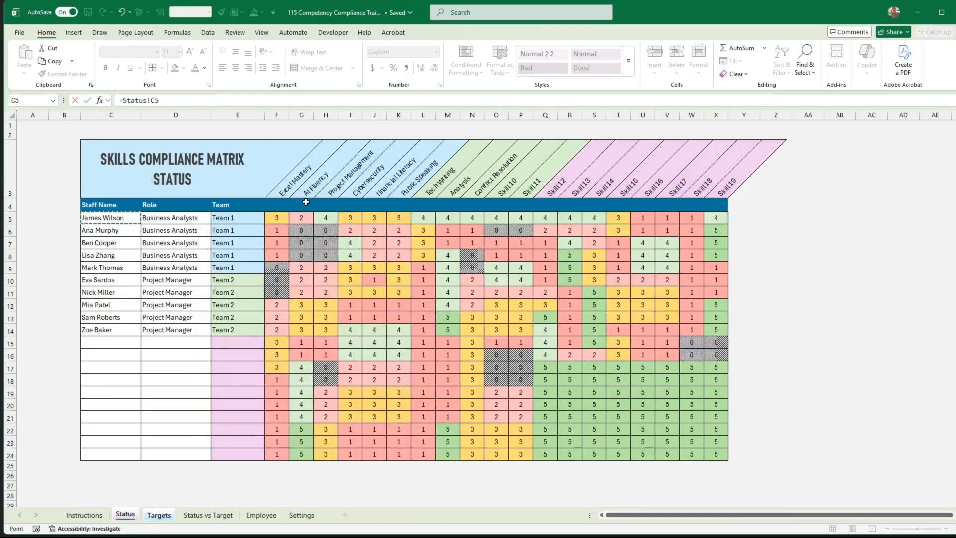
key(Return)
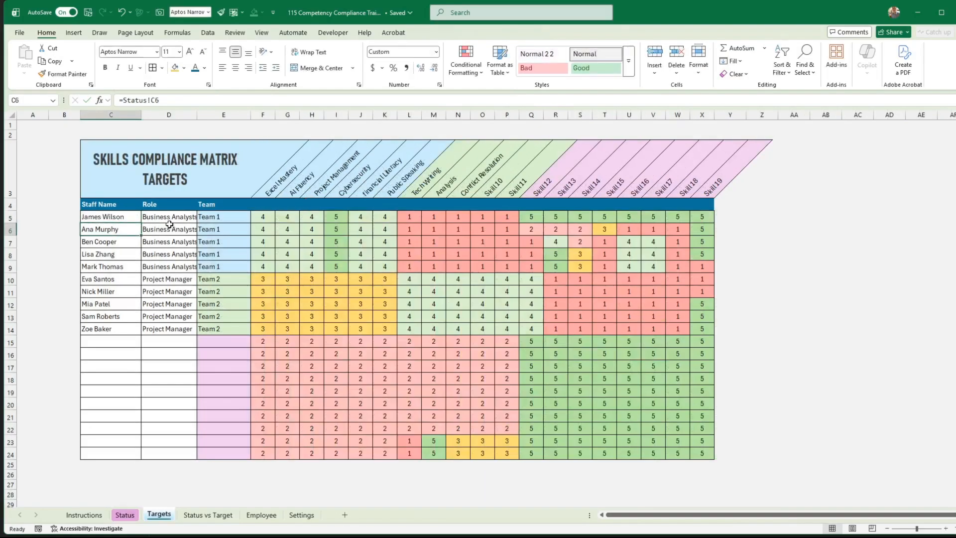
Link the first role and team cells on the Targets sheet with =Status!D5 in D5 and =Status!E5 in E5.
click(164, 218)
text(=)
click(126, 515)
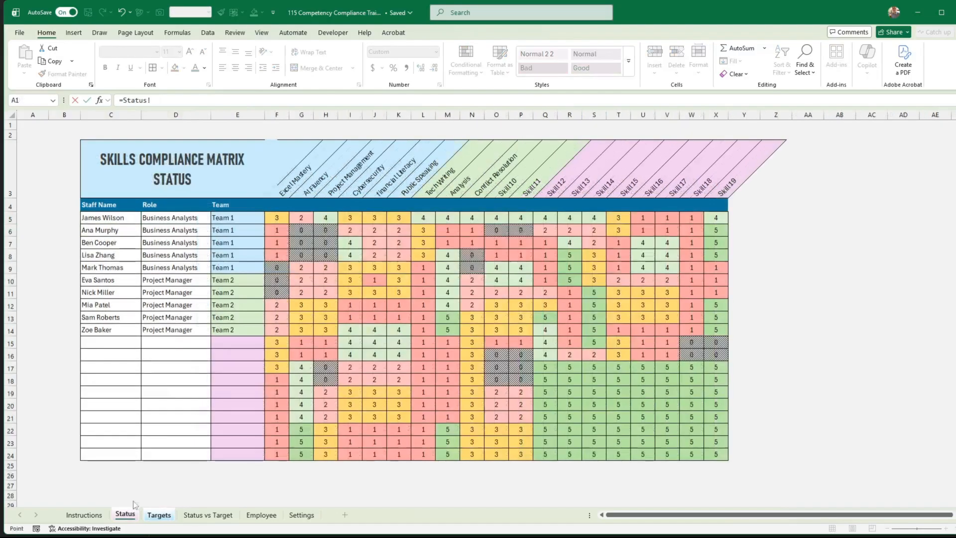
click(163, 218)
key(Return)
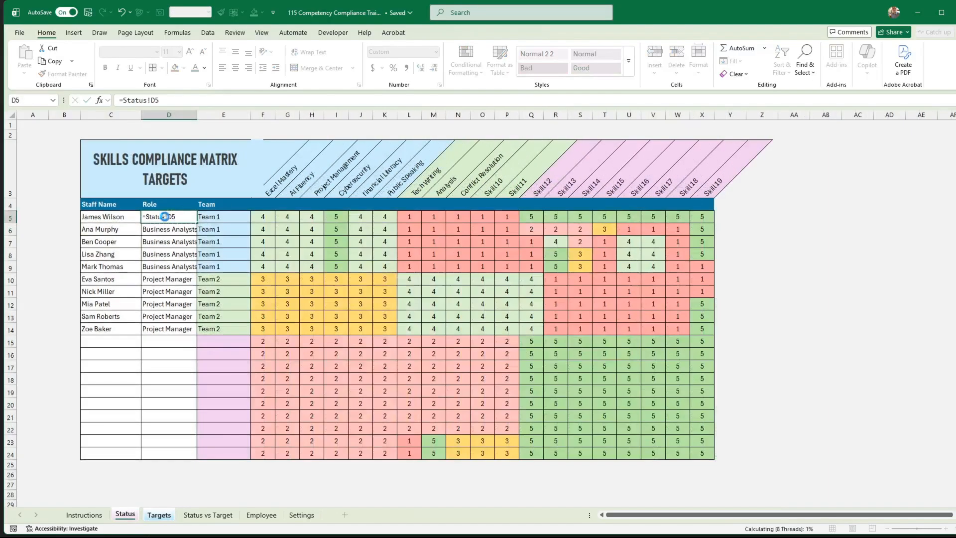
click(204, 217)
text(=)
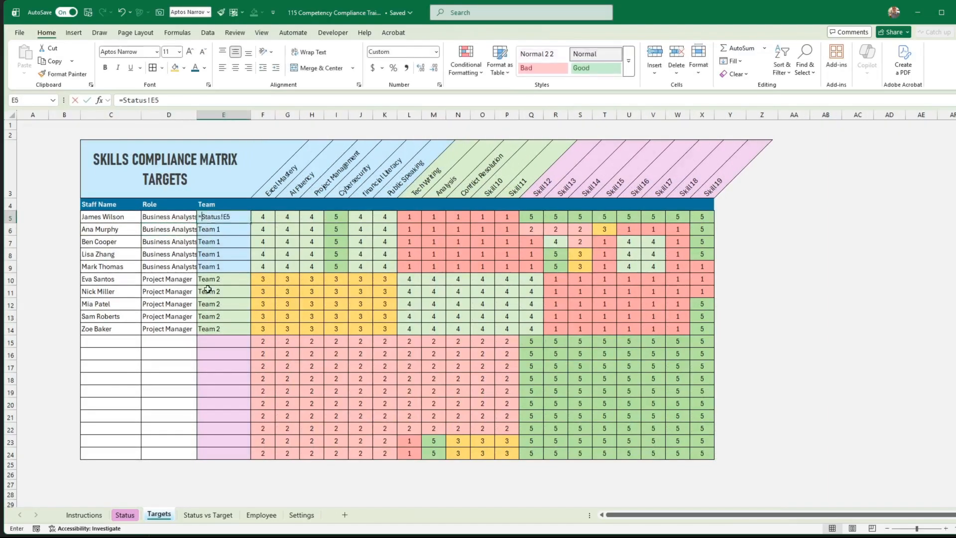
click(125, 515)
click(245, 223)
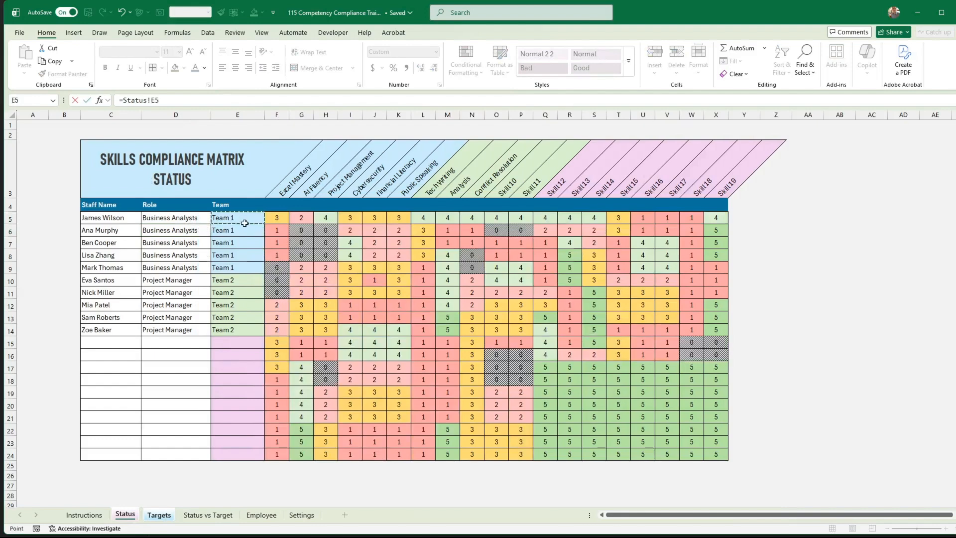
key(Return)
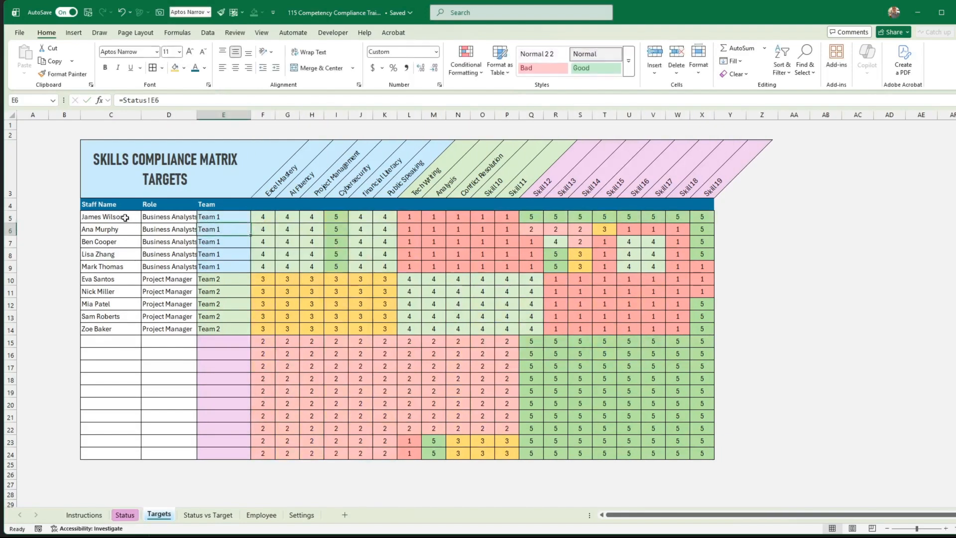
Copy the linked cells C5:E5 on the Targets sheet and paste only their formulas into C6:E24.
drag(125, 218, 210, 217)
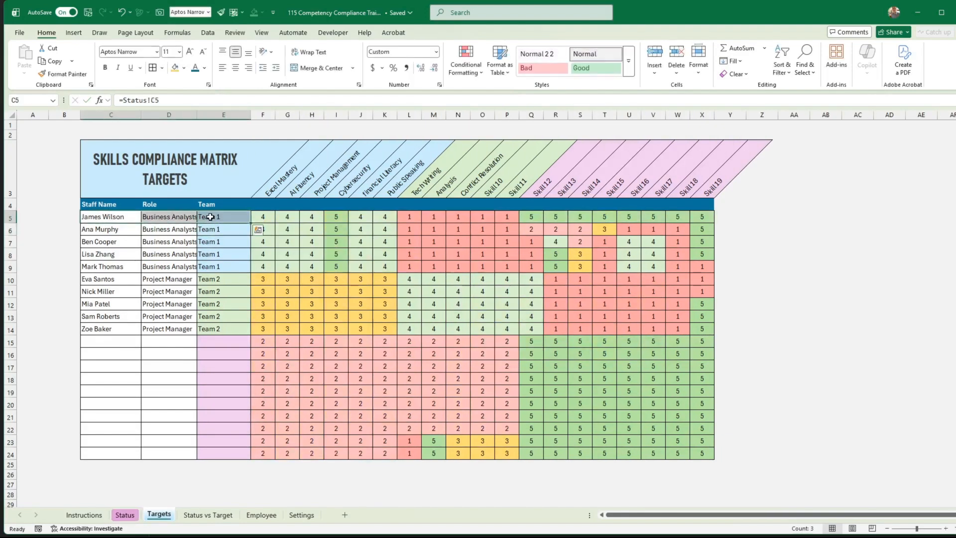
key(ctrl+c)
drag(120, 229, 221, 448)
right_click(174, 315)
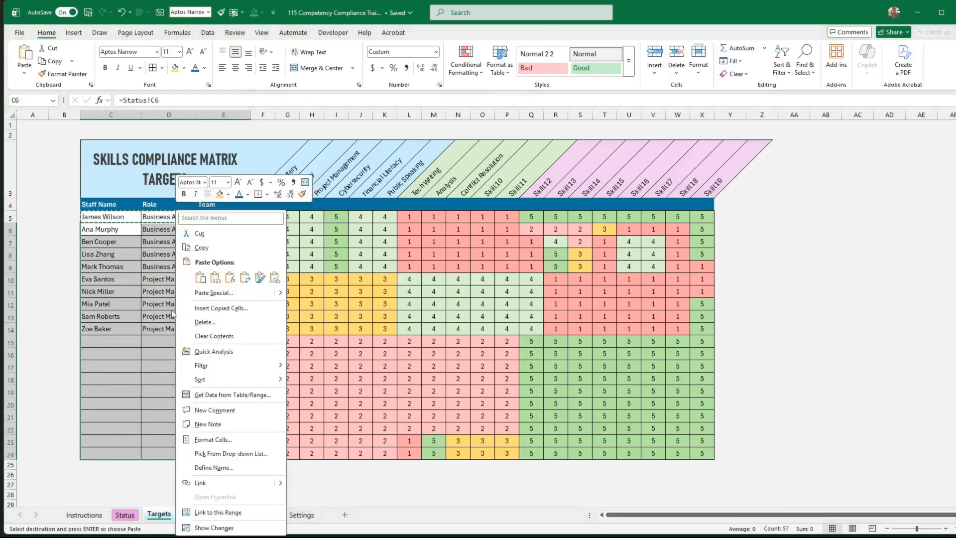
click(230, 279)
click(231, 276)
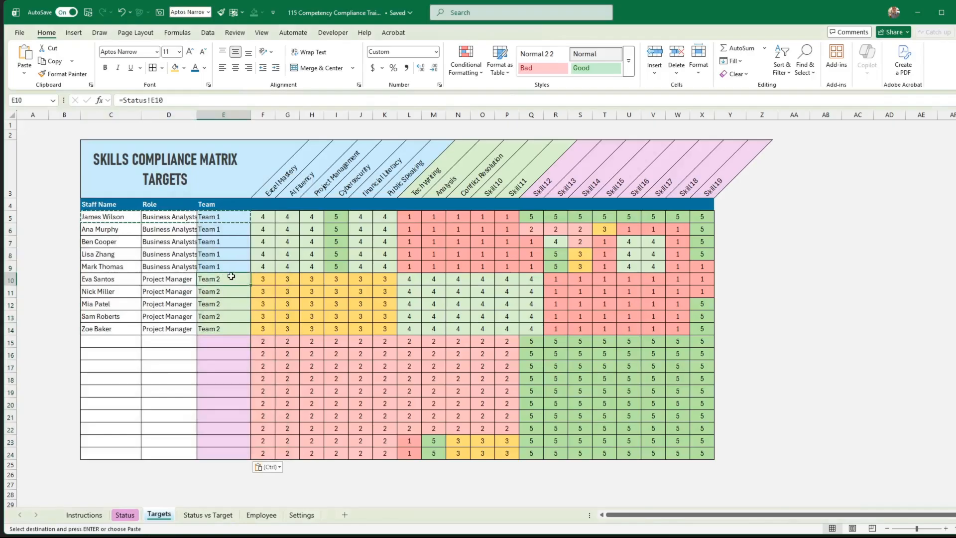
Replace the first staff member's name in C5 of the Status sheet with a different first name.
click(125, 515)
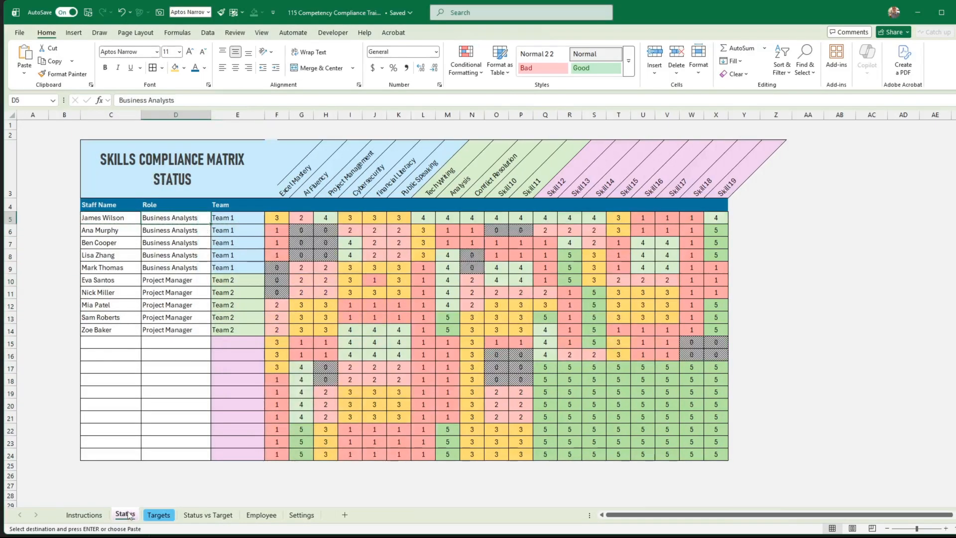
click(115, 217)
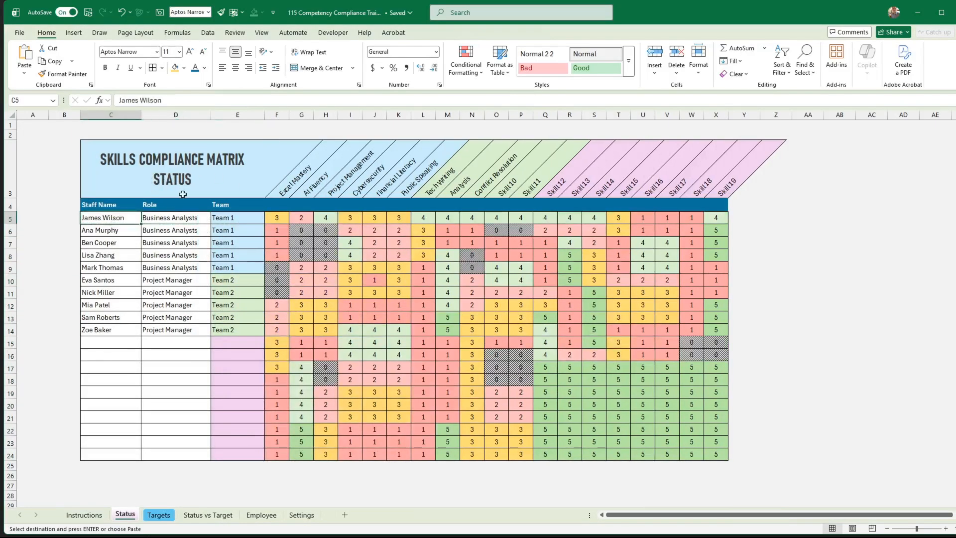
text(Ro)
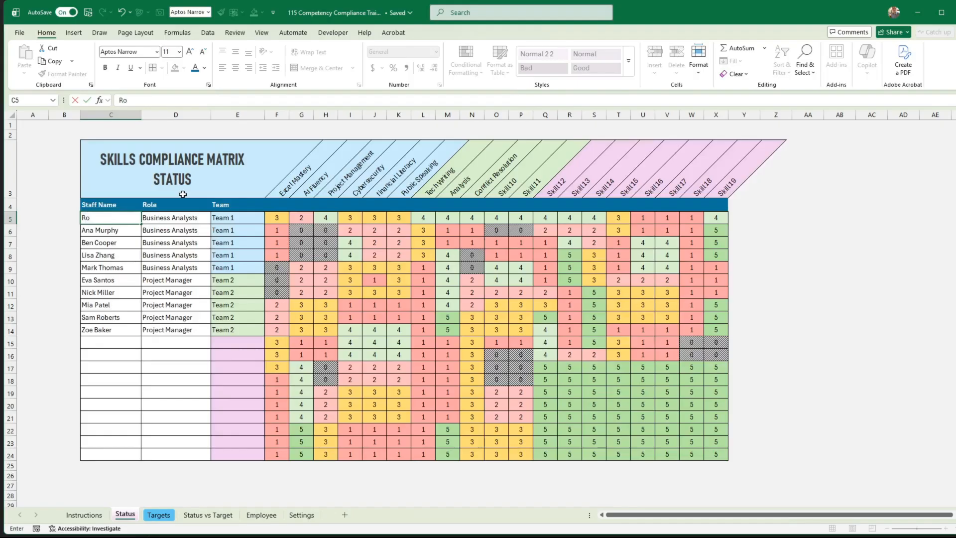
text(bert)
key(Return)
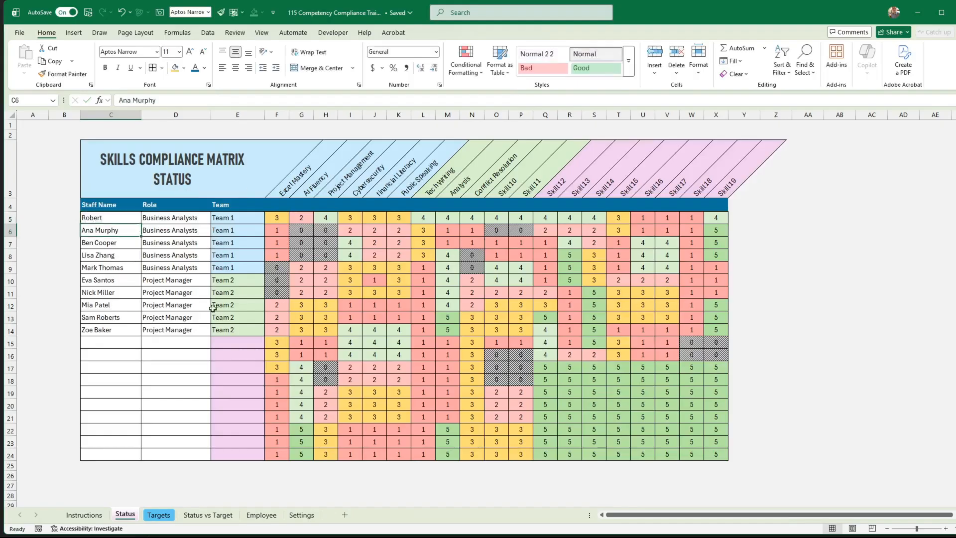
Check the linked staff name, role and team cells in C5:E14 on the Targets sheet.
click(158, 515)
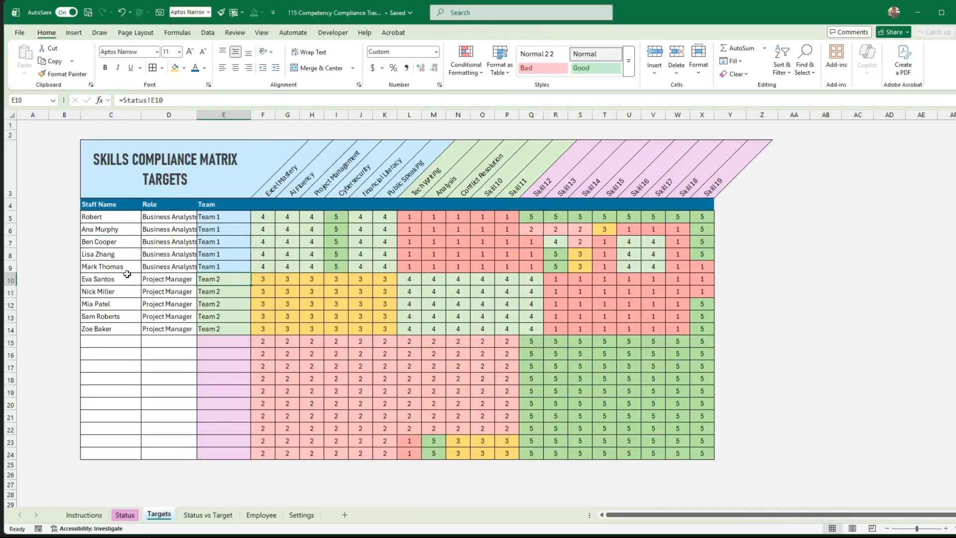
click(100, 217)
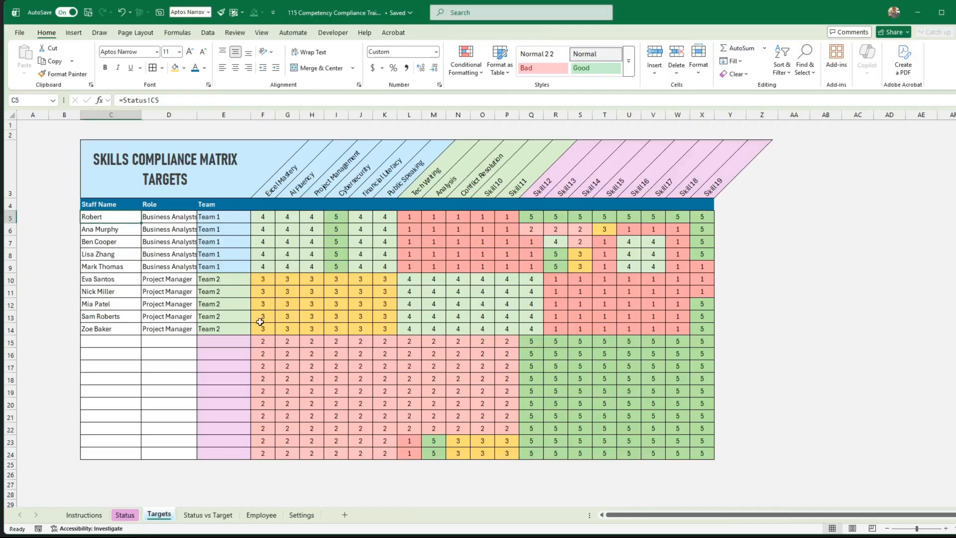
drag(130, 219, 211, 328)
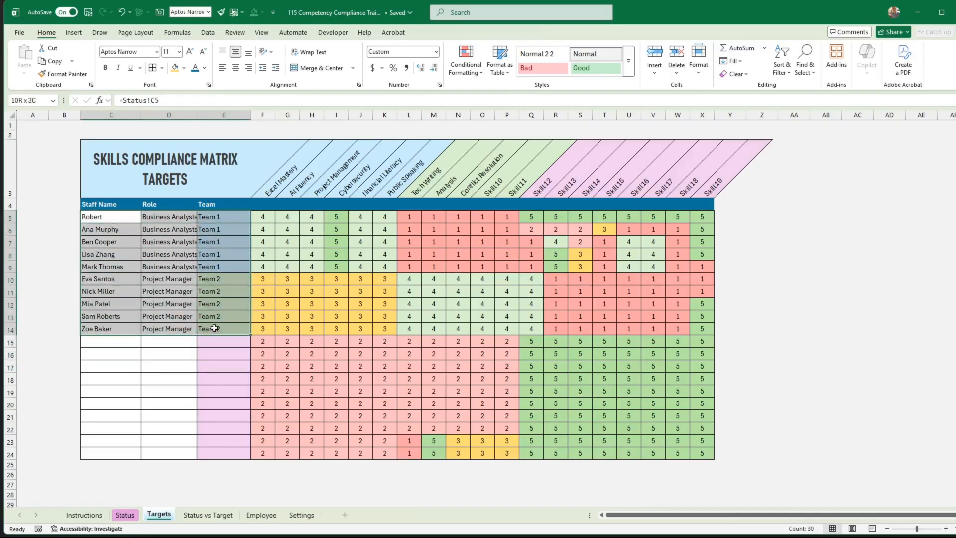
click(210, 328)
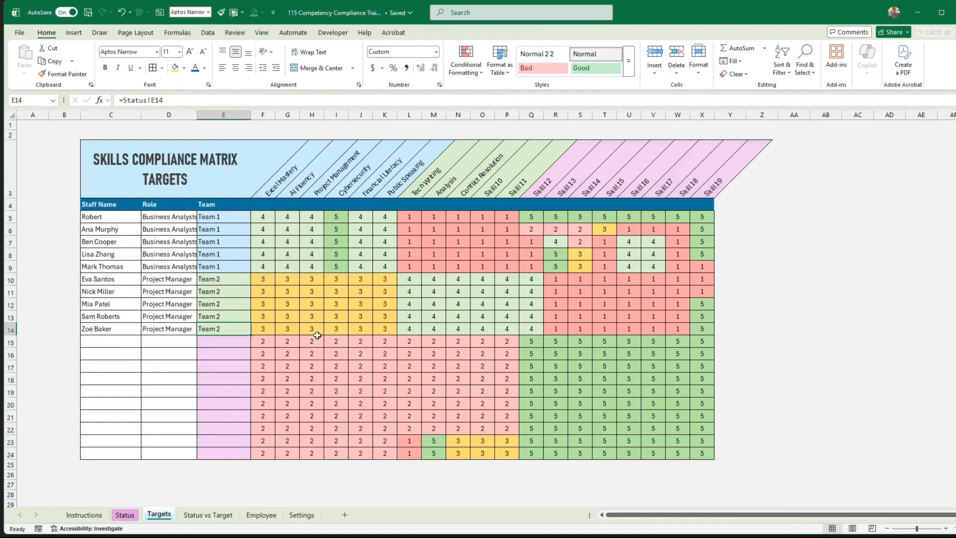
Link the first skill header F3 on the Targets sheet to the Status sheet with =Status!F3.
click(269, 191)
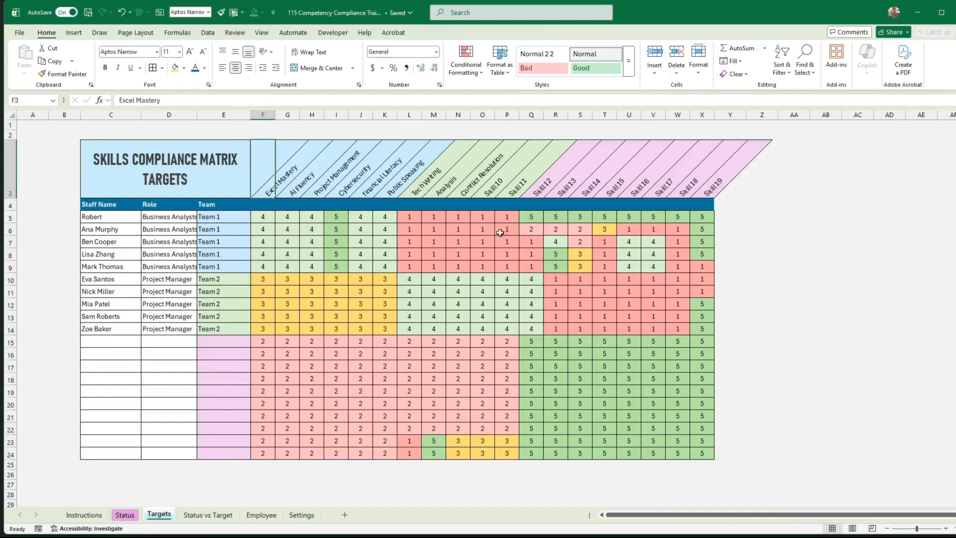
text(=)
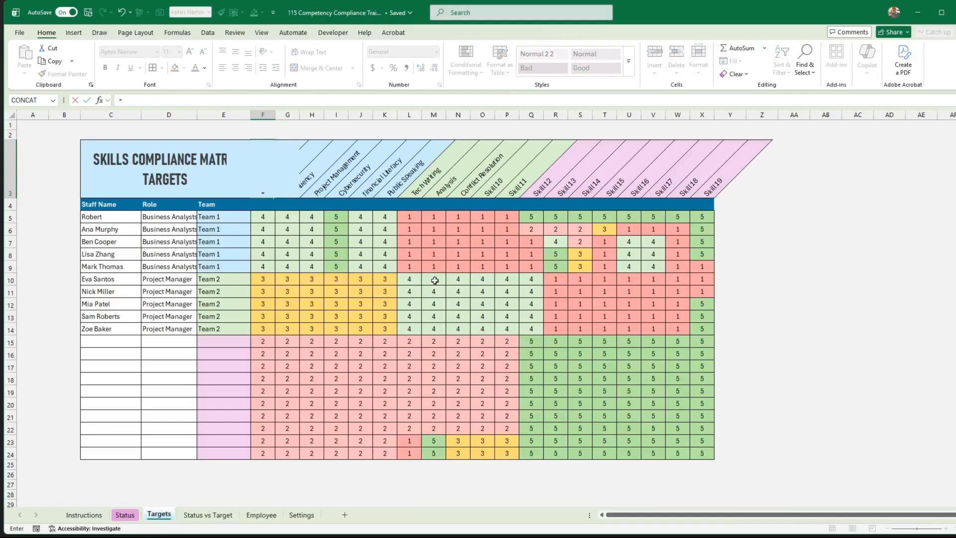
click(128, 515)
click(278, 186)
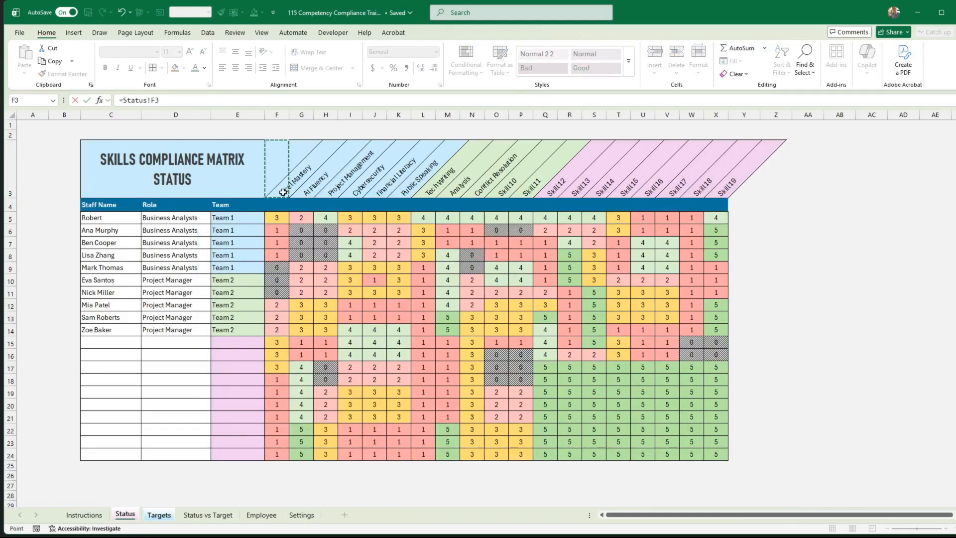
key(Return)
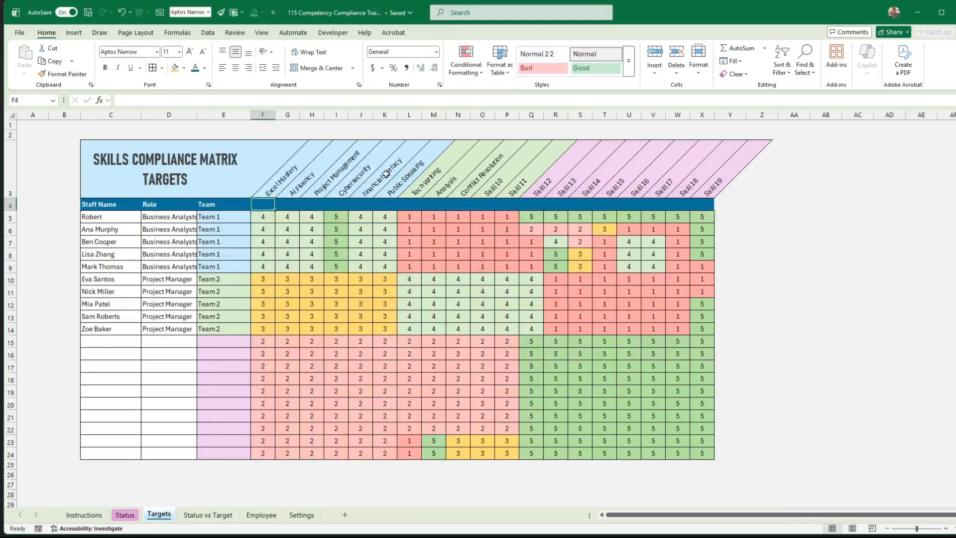
Copy the linked skill header in F3 on the Targets sheet and paste only its formula into G3:X3.
click(272, 194)
right_click(272, 193)
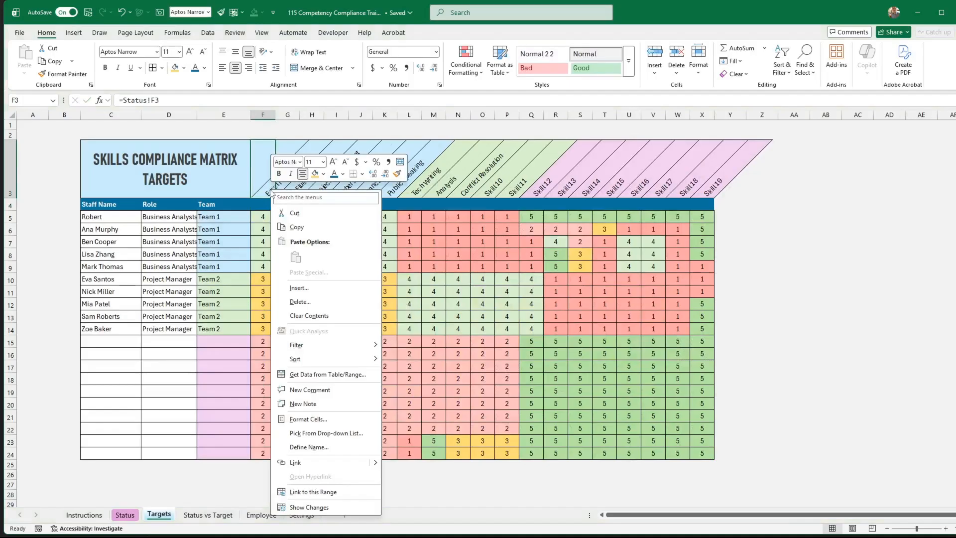
click(299, 228)
drag(293, 197, 711, 193)
right_click(574, 177)
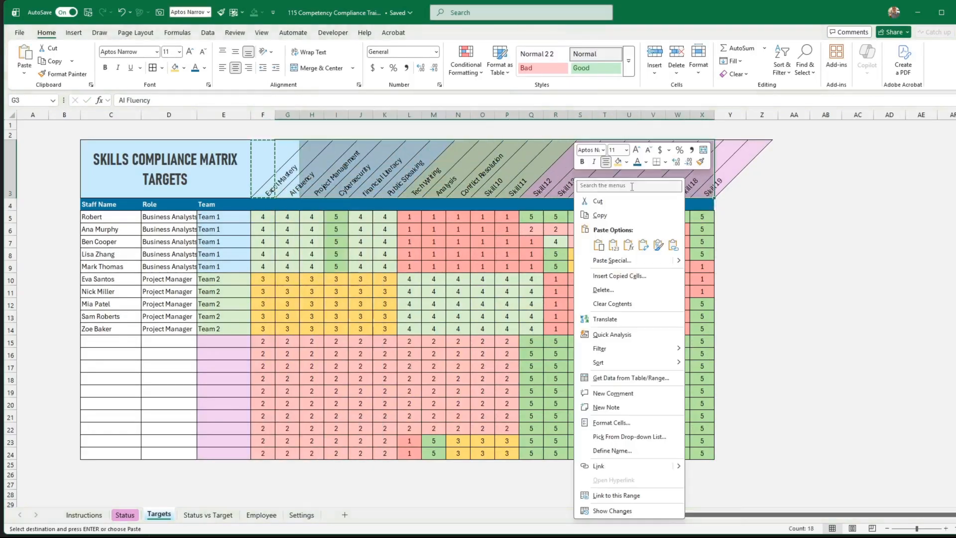
click(628, 245)
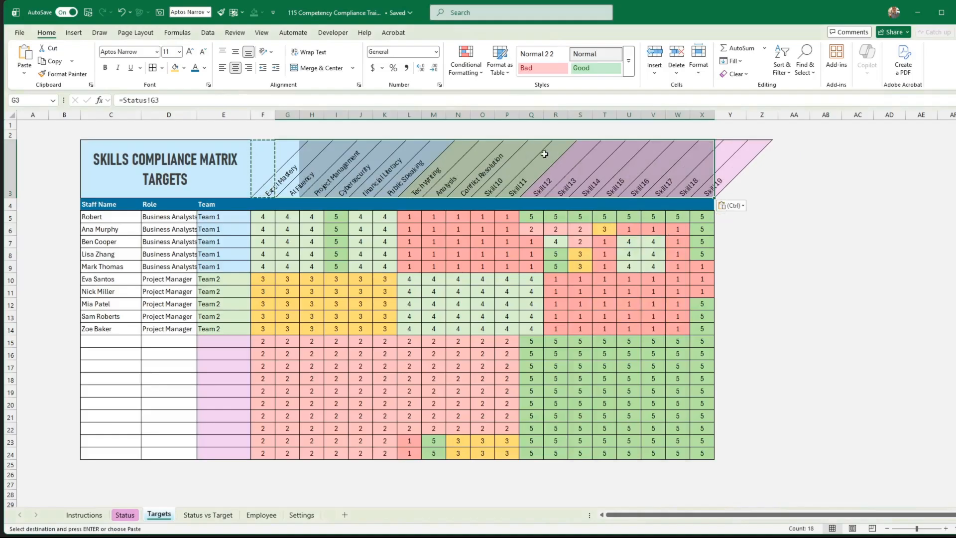
Compare the staff details and skill headers across the Status, Targets and Status vs Target sheets.
click(209, 515)
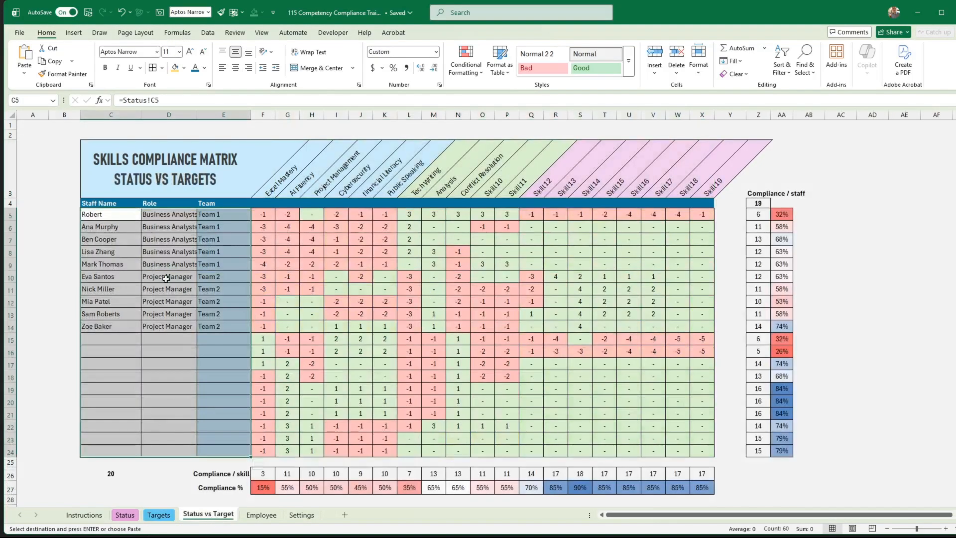
click(160, 516)
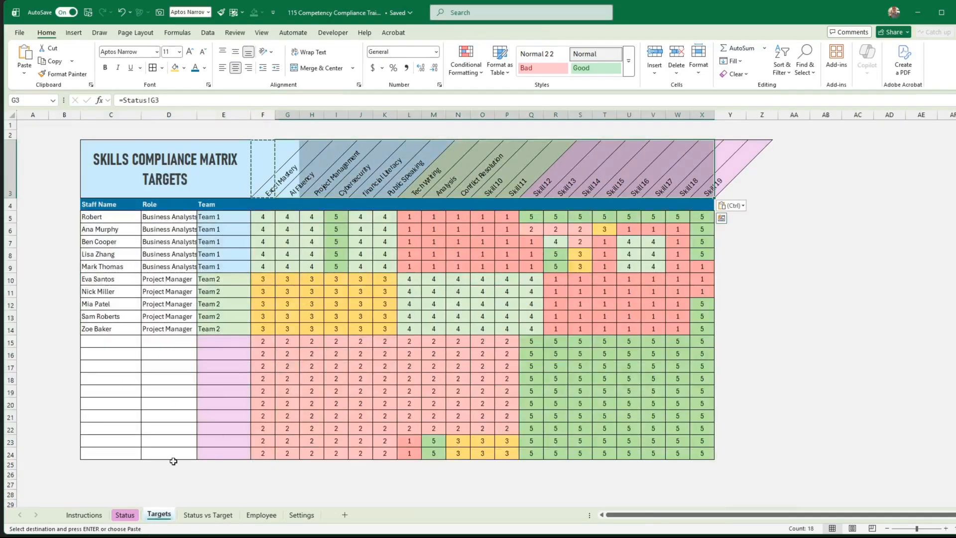
click(126, 515)
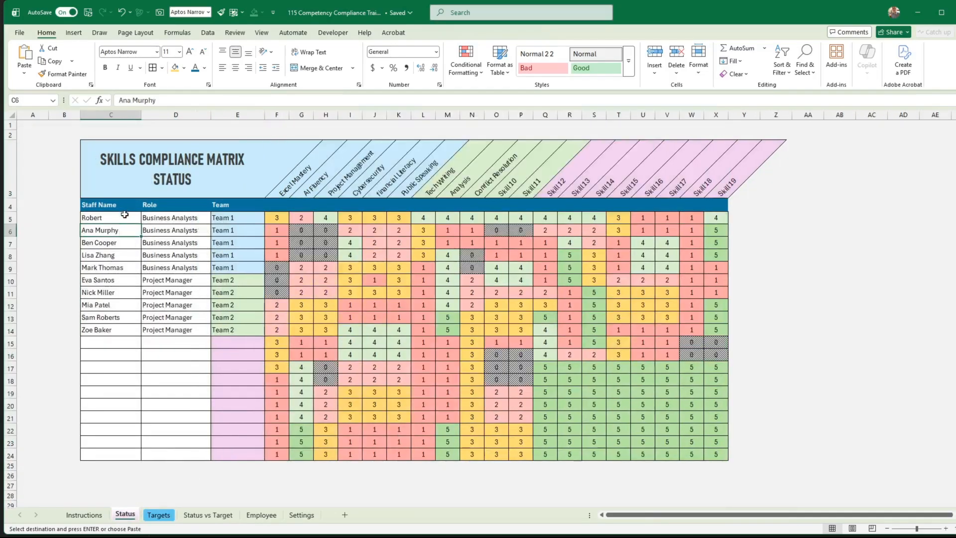
drag(124, 219, 222, 444)
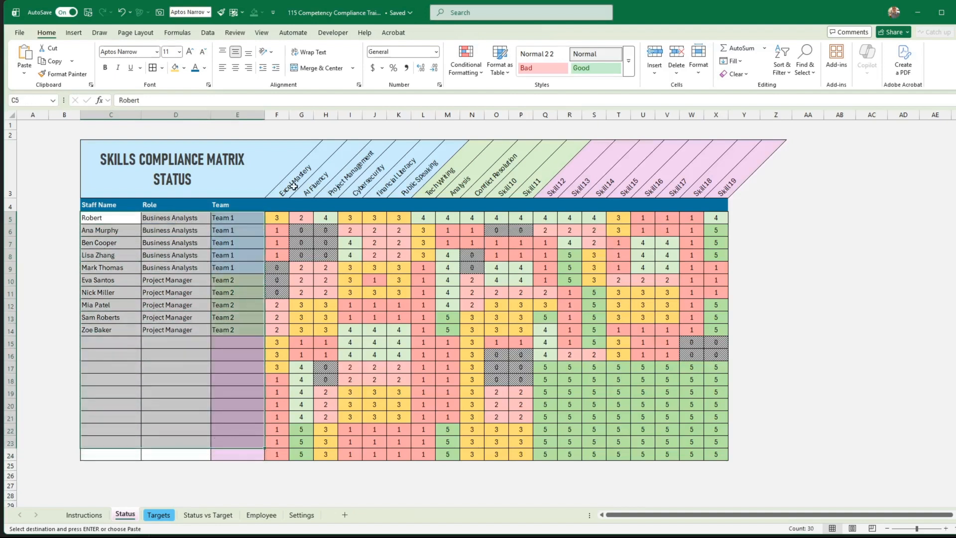
drag(294, 186, 714, 184)
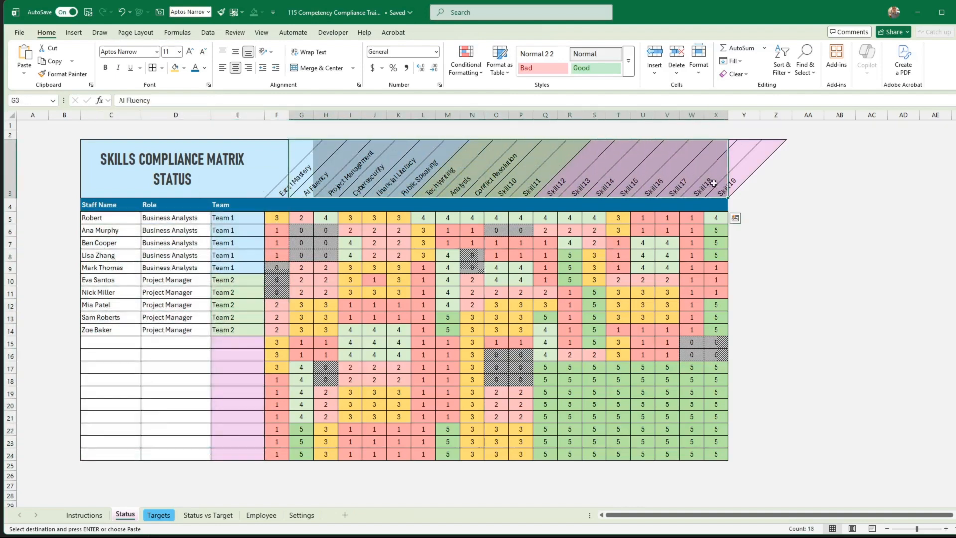
click(161, 516)
click(199, 516)
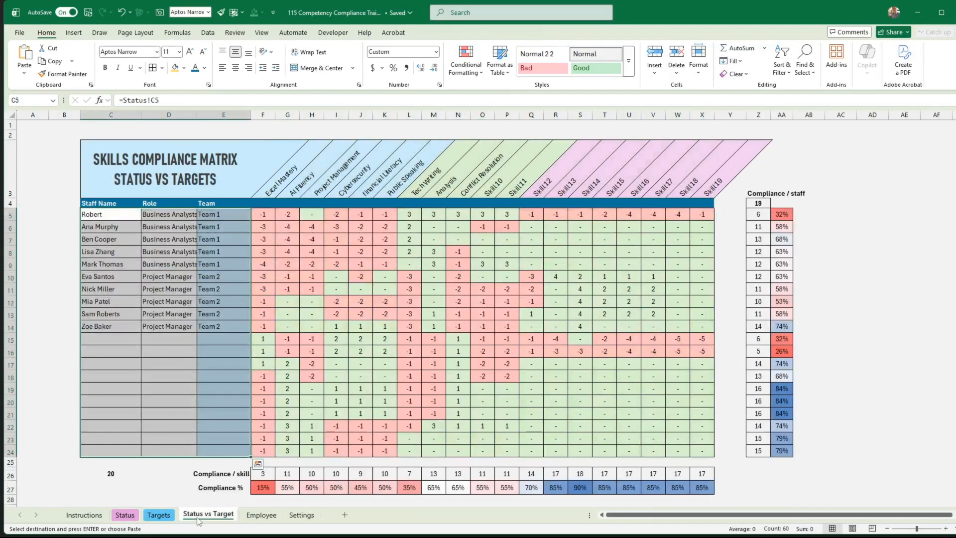
click(159, 516)
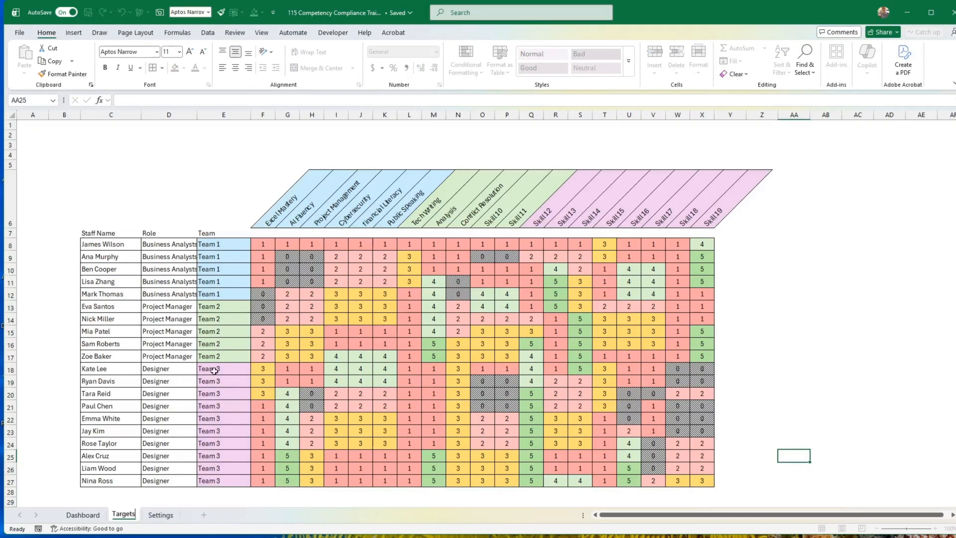
Set Team 1's targets for the blue skill group, F8:K12 on the Targets sheet, to 4.
click(233, 359)
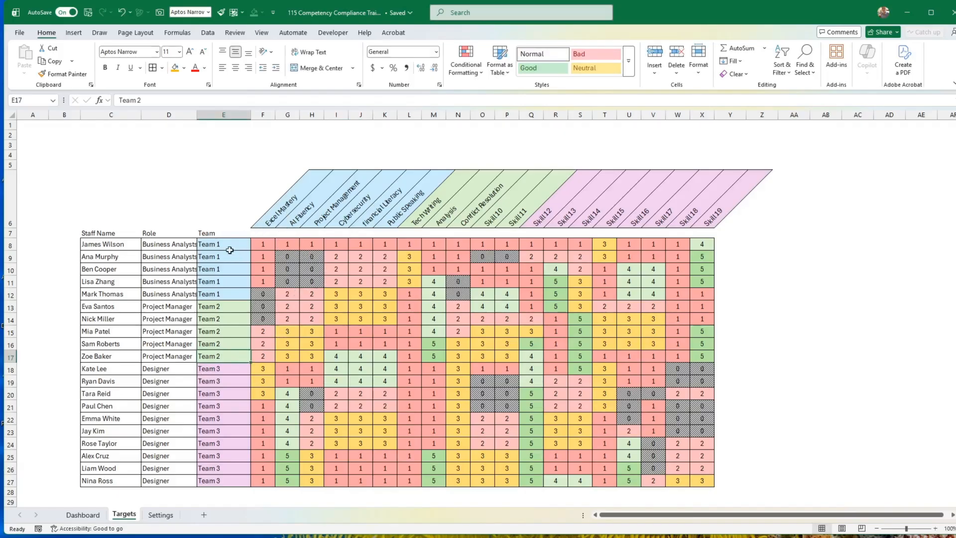
drag(230, 250, 227, 295)
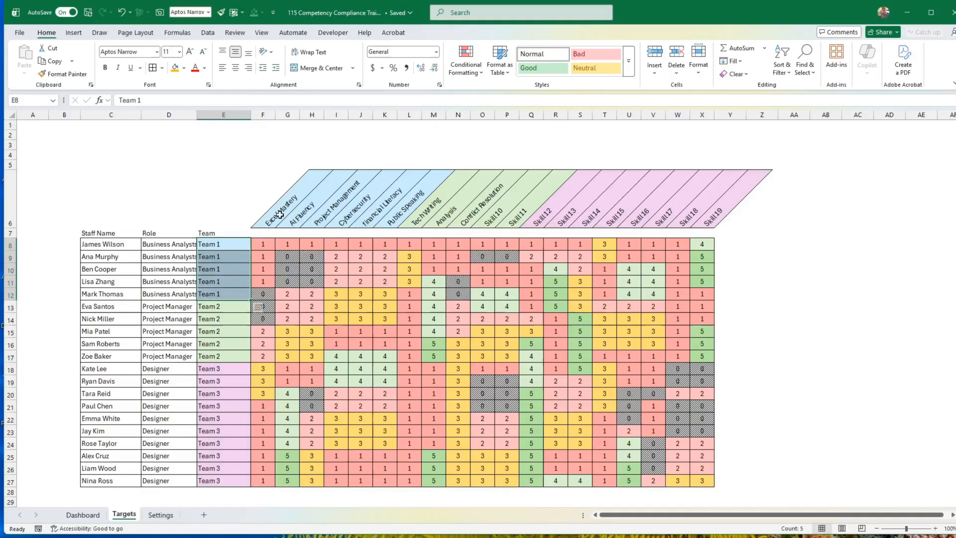
drag(281, 214, 397, 212)
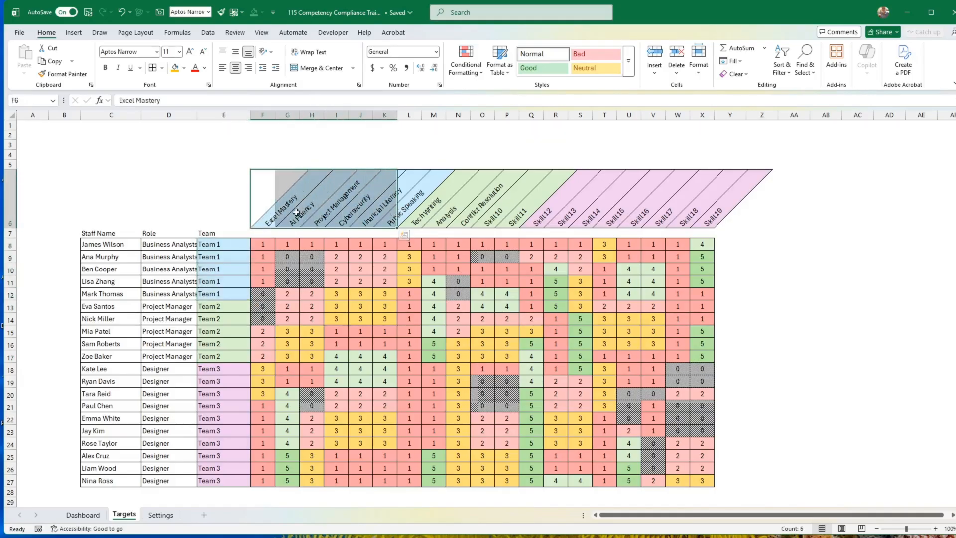
drag(262, 221, 392, 220)
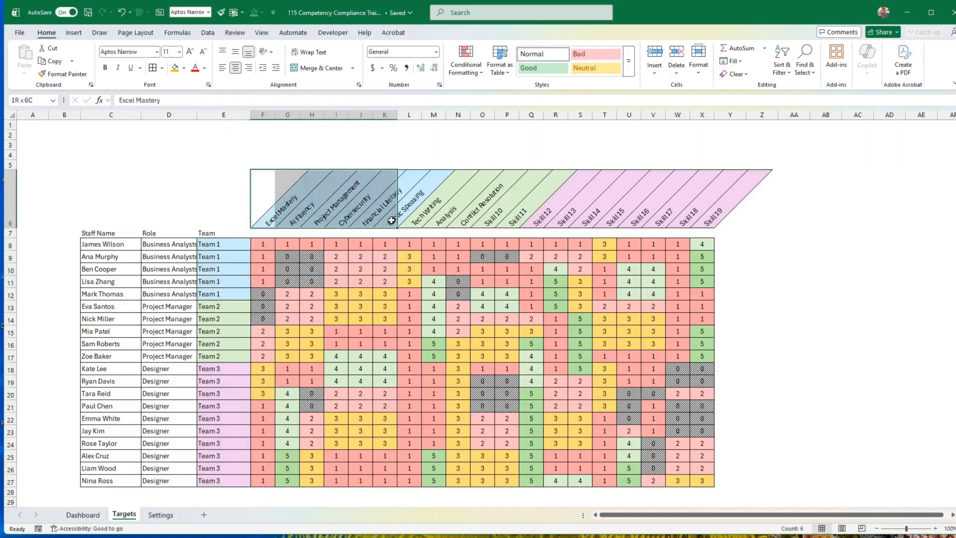
click(269, 244)
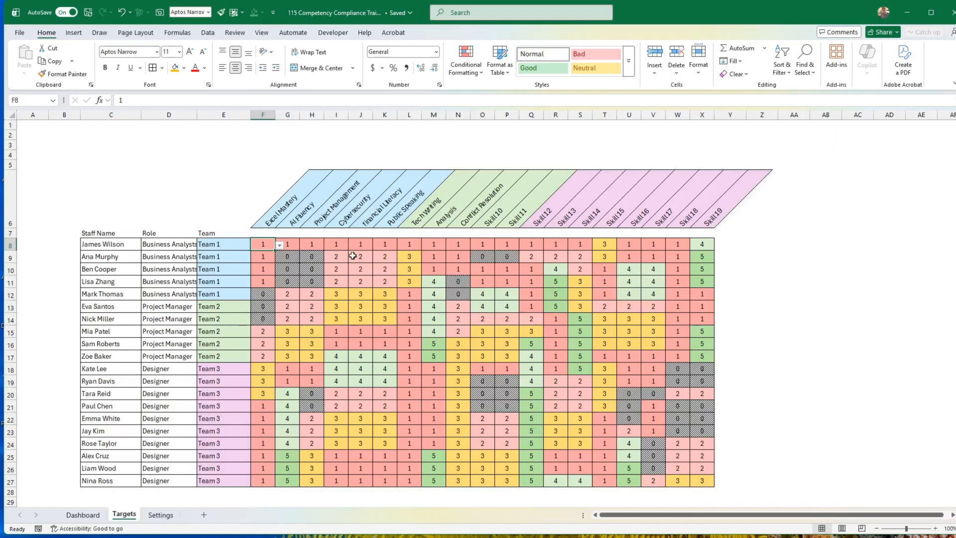
text(4)
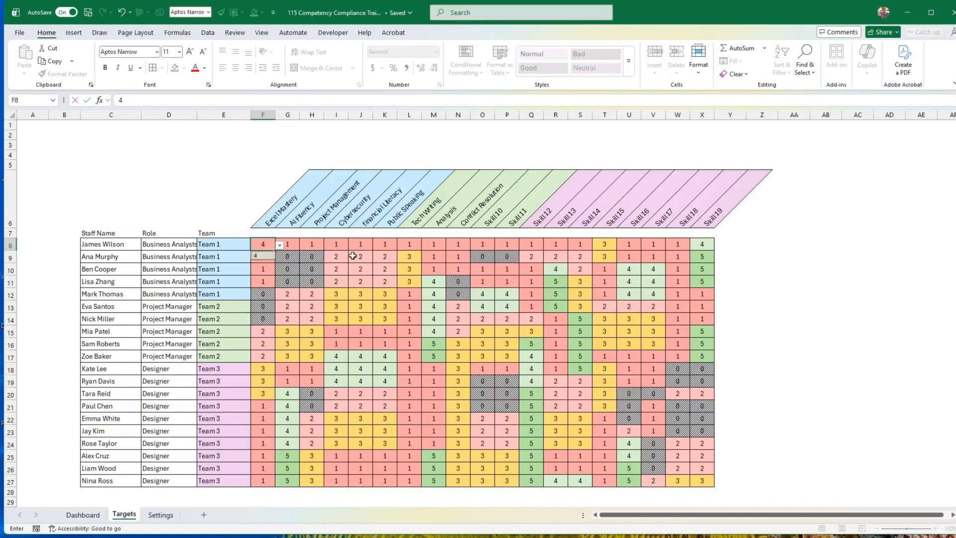
key(ctrl+Return)
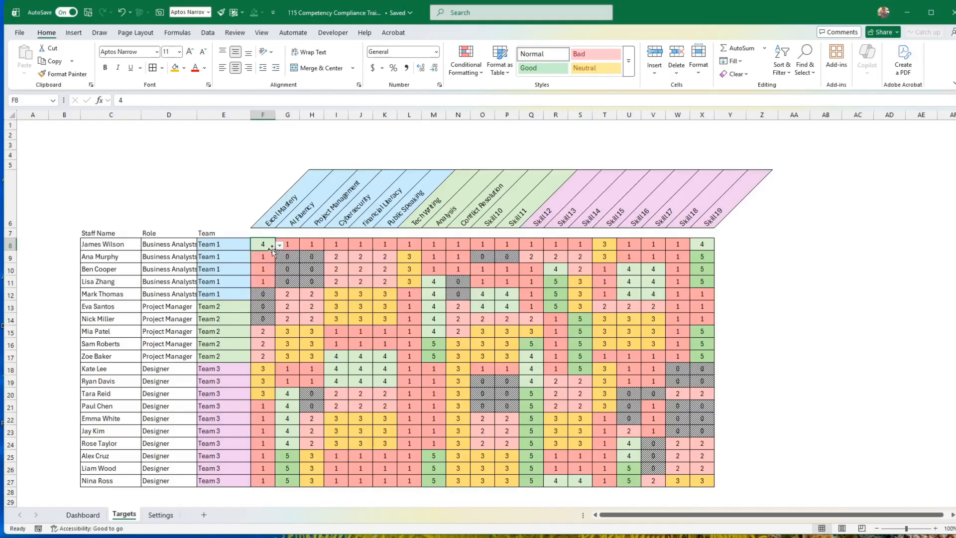
drag(275, 252, 393, 298)
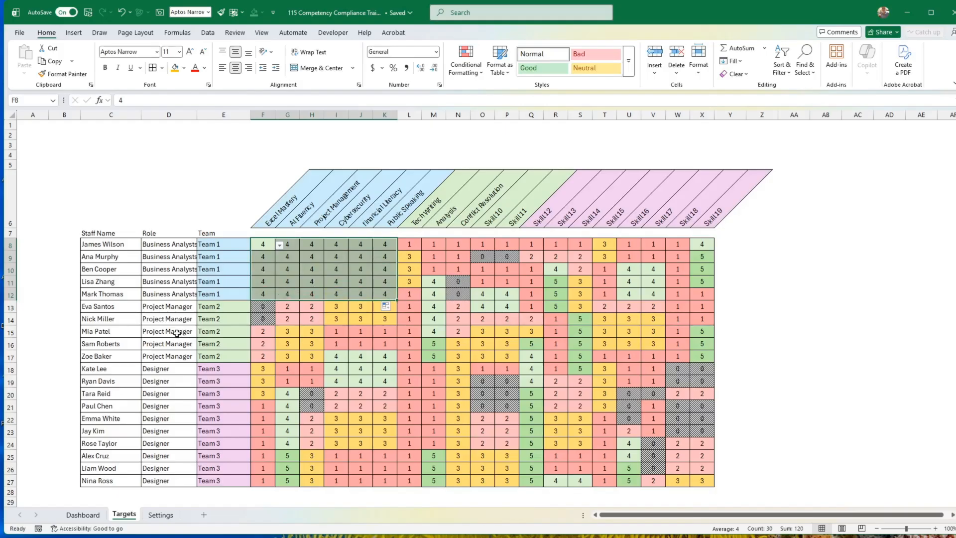
Set Team 2's targets for the blue skill group in F13:K17 to 3.
click(267, 311)
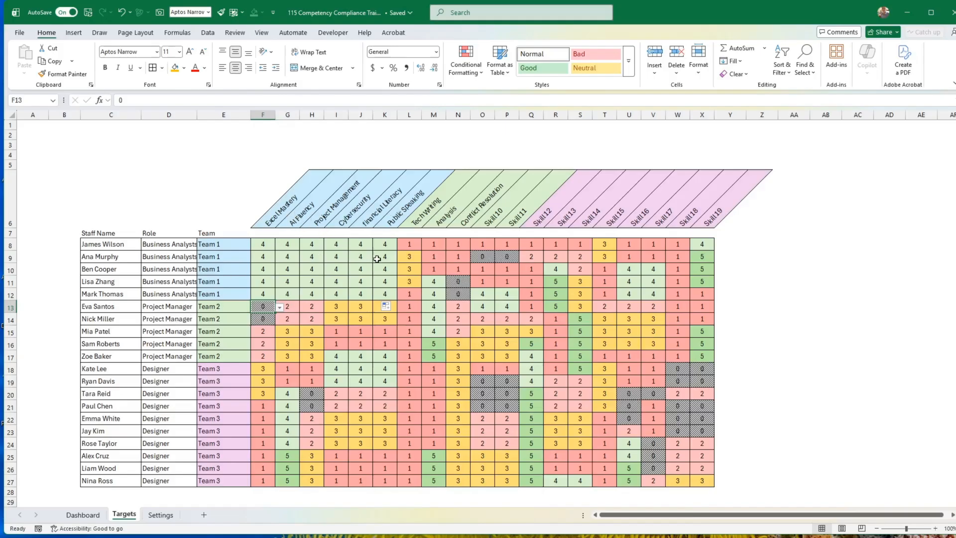
text(3)
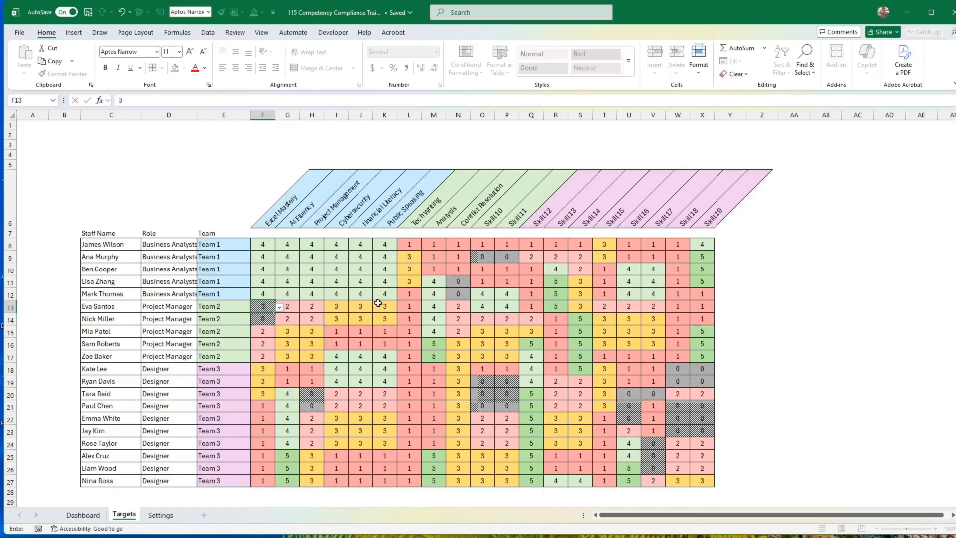
key(Return)
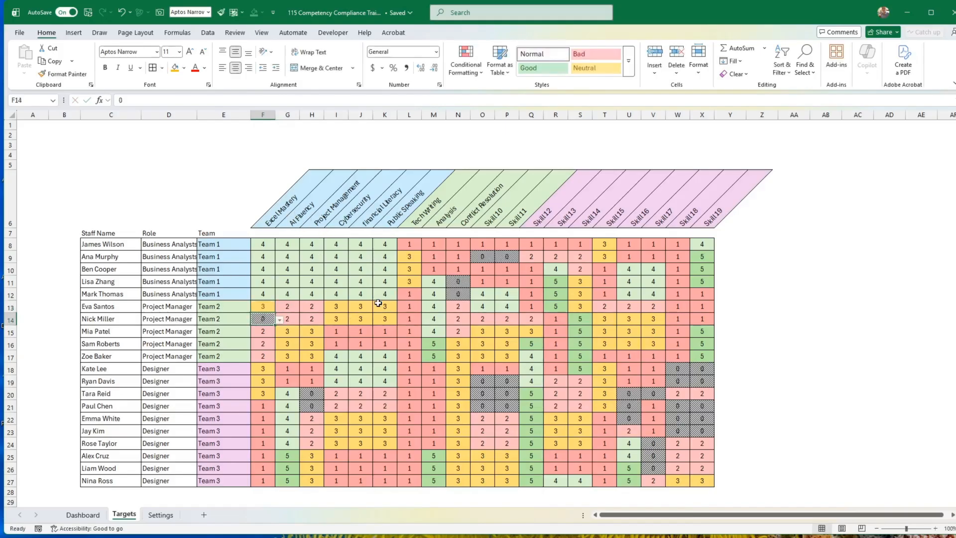
click(272, 307)
drag(275, 312, 395, 359)
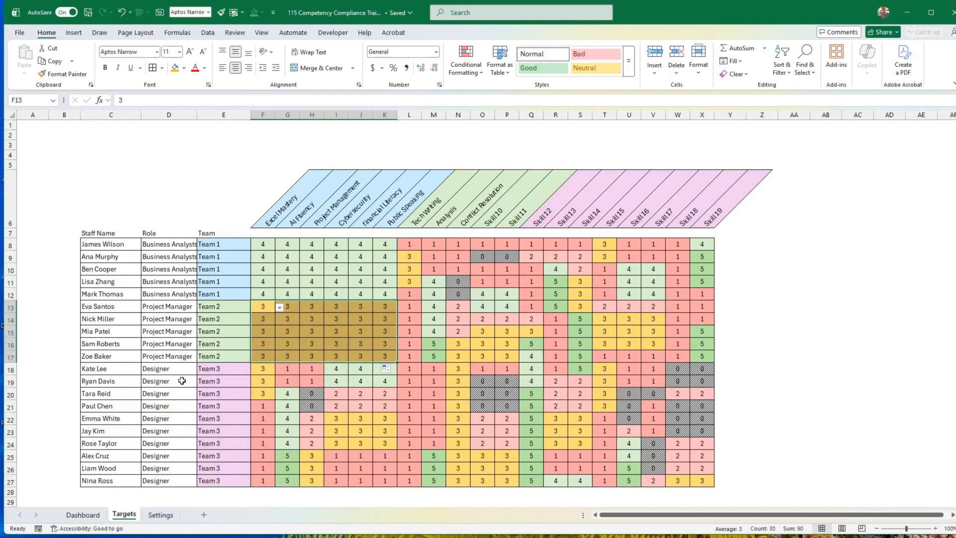
Set Team 3's targets for the blue skill group in F18:K27 to 2.
click(266, 371)
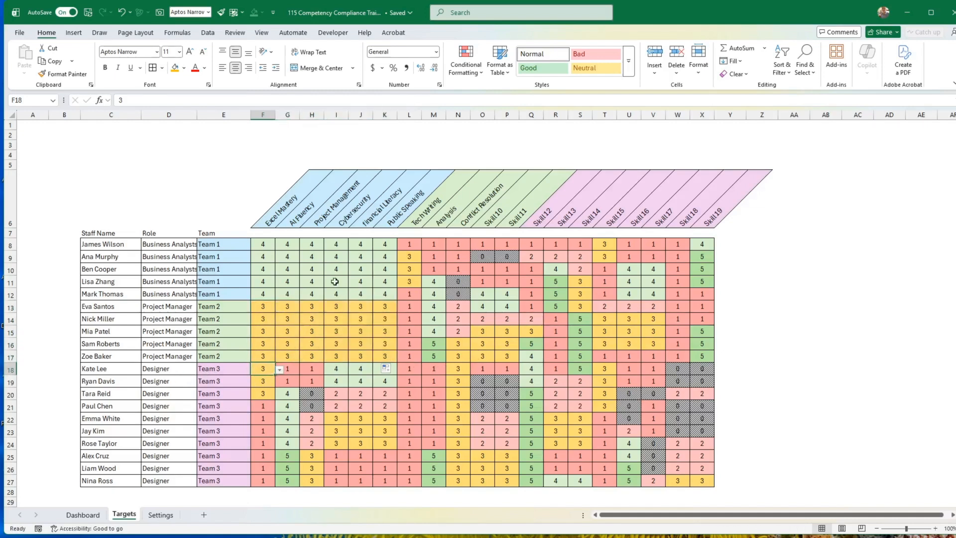
text(2)
key(ctrl+Return)
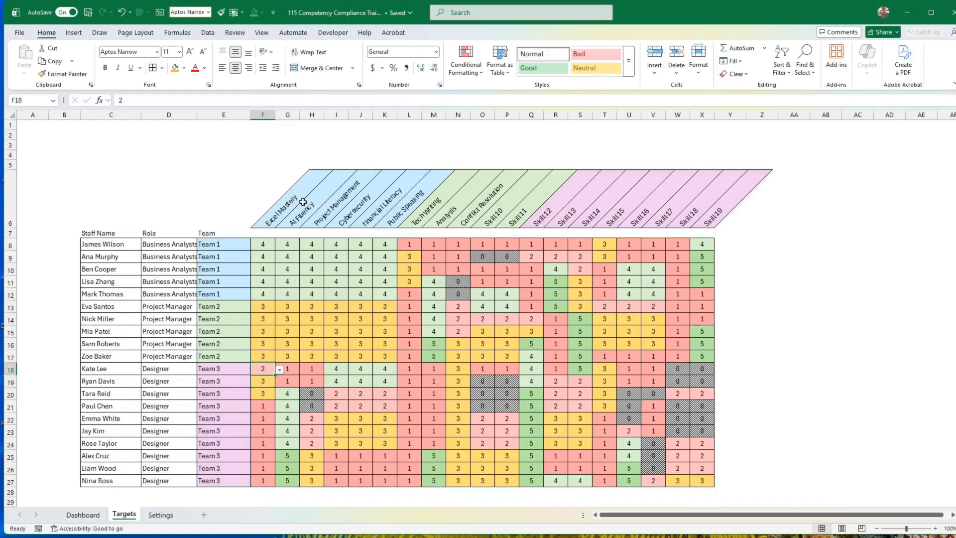
drag(274, 376, 394, 486)
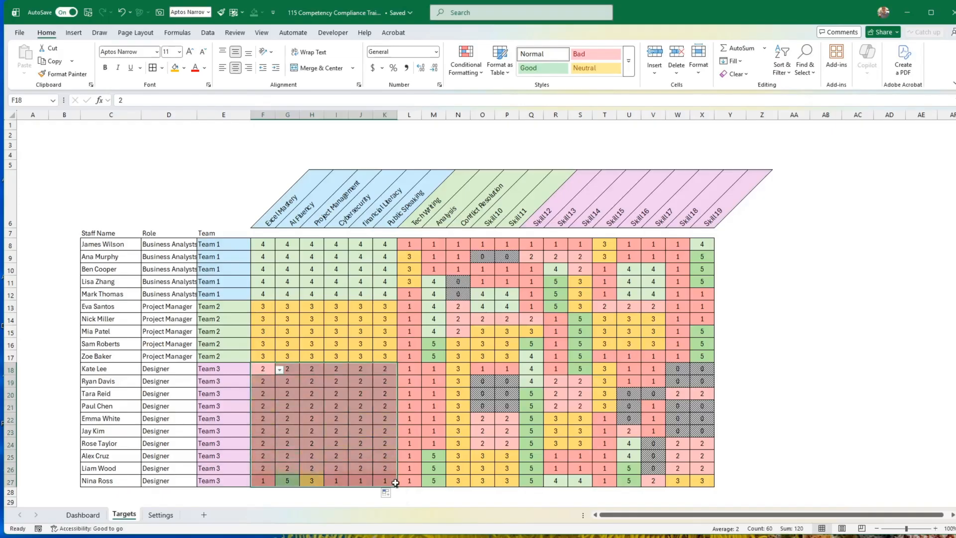
click(385, 444)
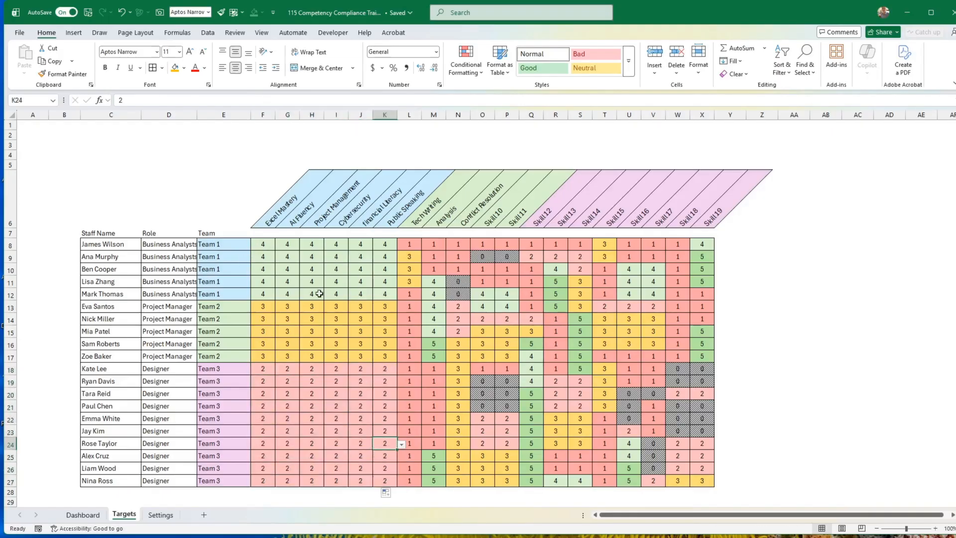
Raise Team 1's Cybersecurity targets in I8:I12 to 5.
click(340, 244)
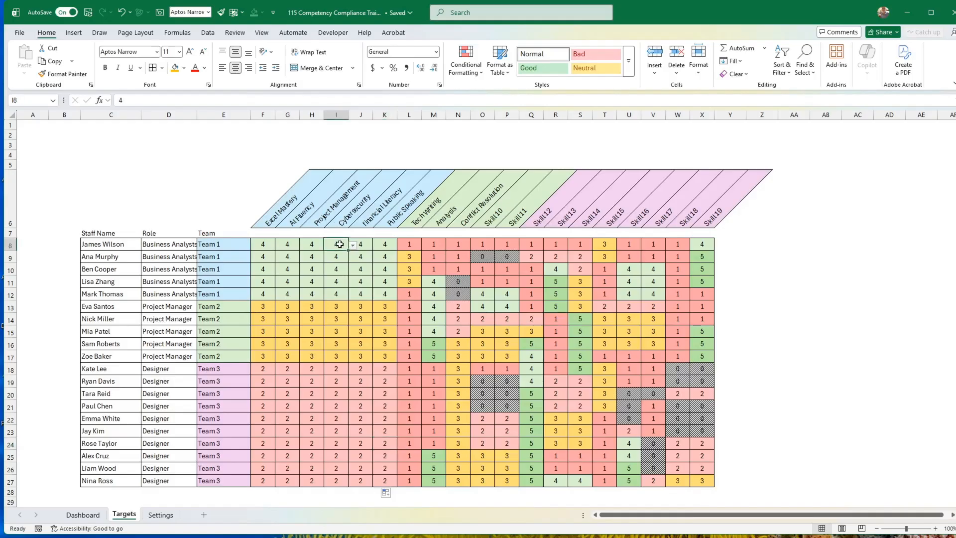
click(353, 245)
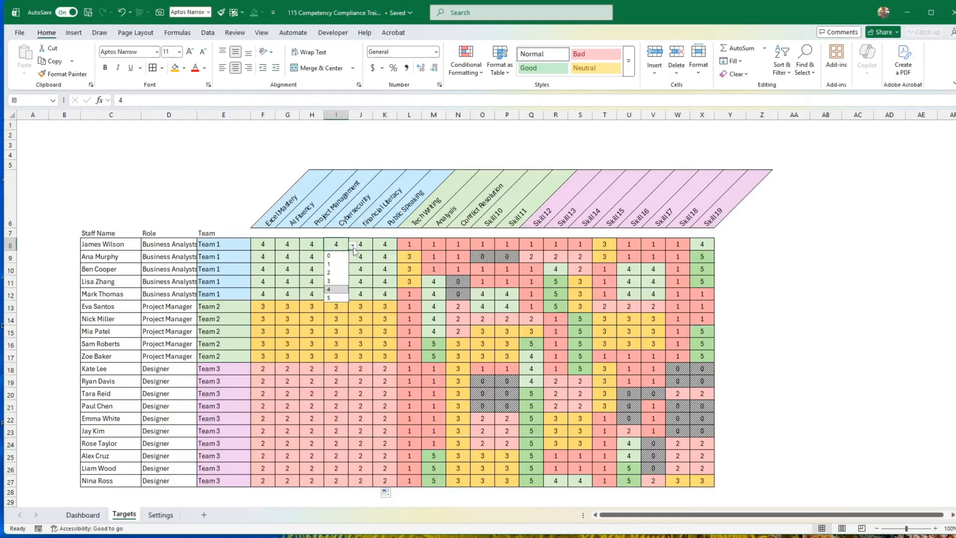
click(336, 297)
drag(349, 252, 348, 299)
click(362, 331)
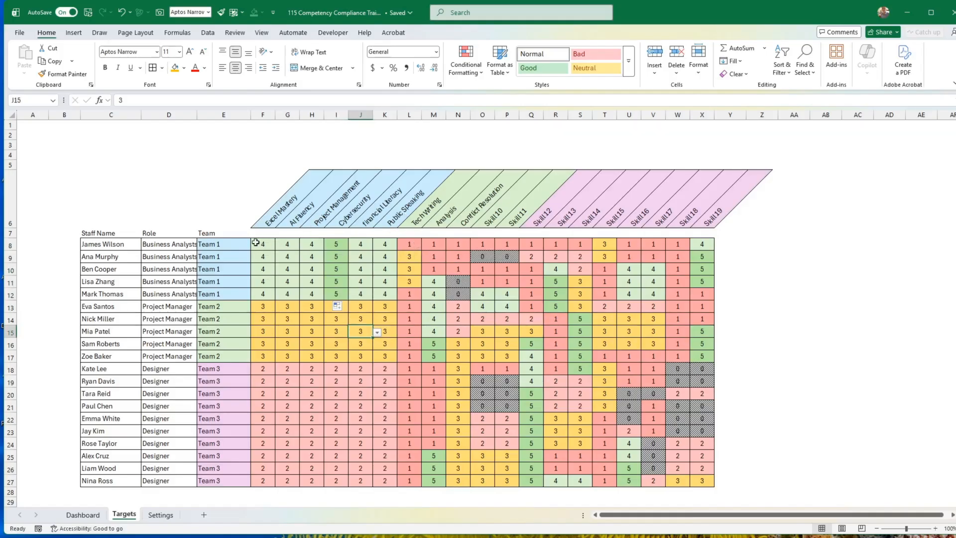
drag(256, 243, 384, 294)
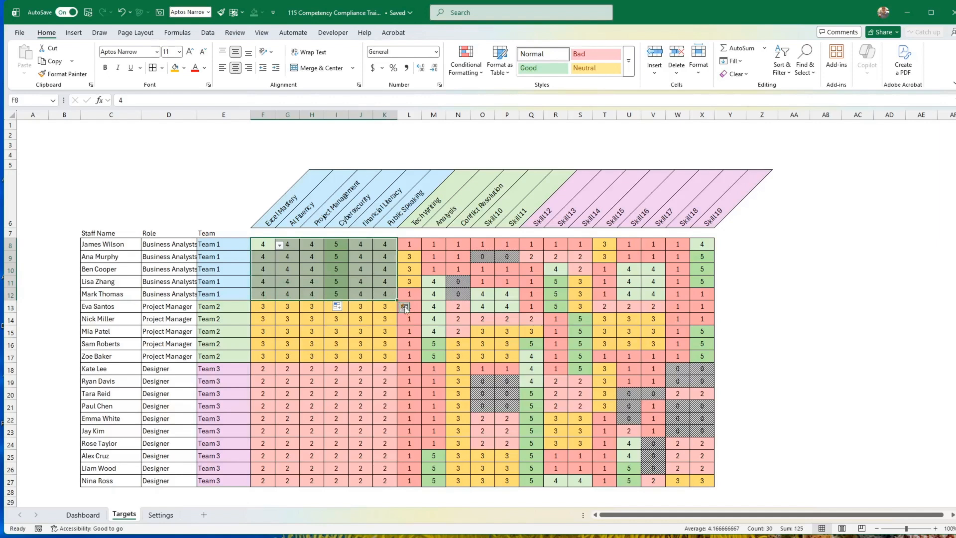
Set Team 2's targets in L13:Q17 to 4 and fill Team 1's targets in L8:P12 with 1.
click(408, 308)
click(426, 307)
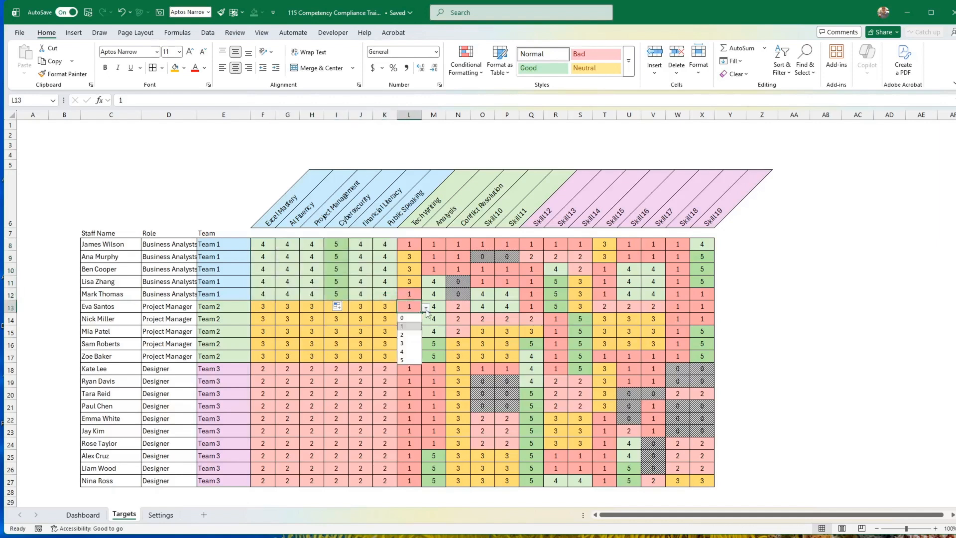
click(410, 352)
drag(421, 312, 532, 373)
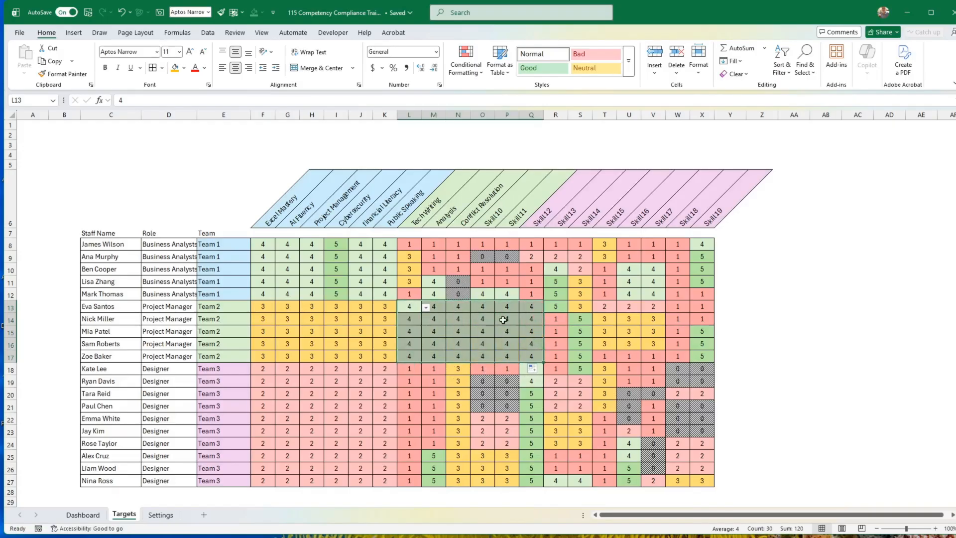
click(419, 247)
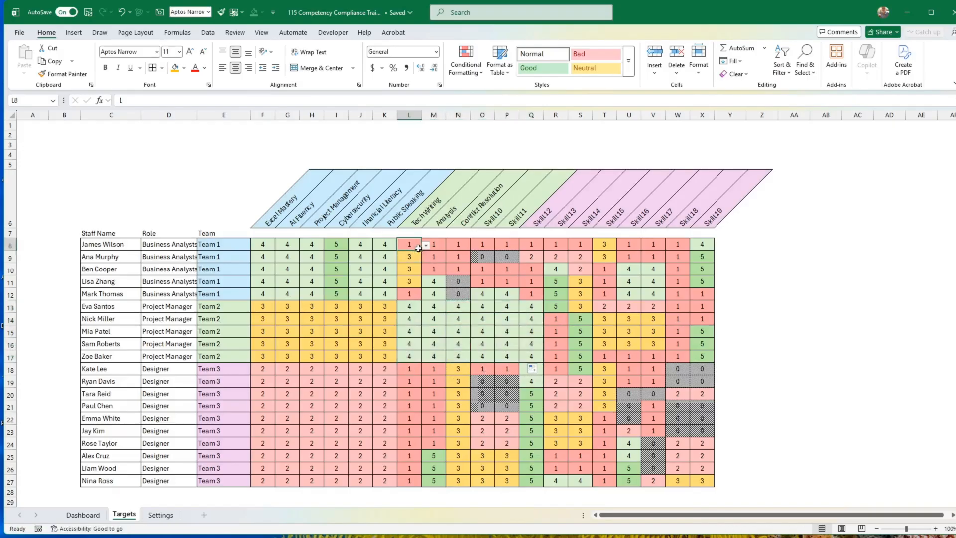
drag(422, 251, 516, 305)
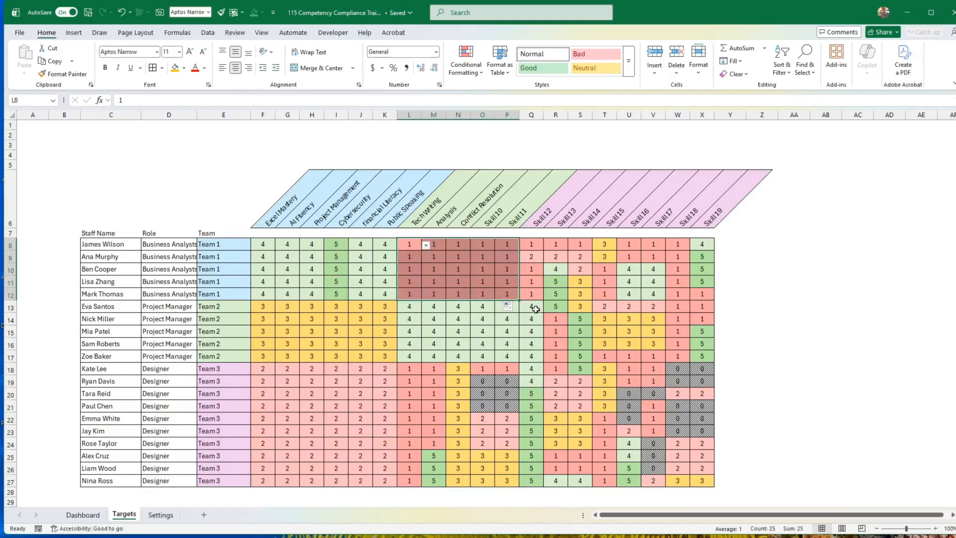
Set Team 3's targets for the green skill group in L18:P25 to 2.
click(406, 366)
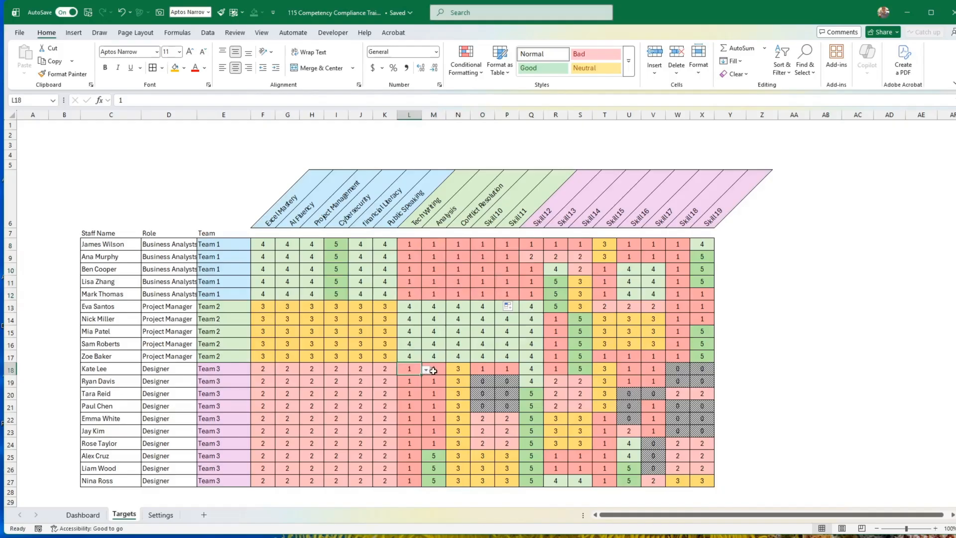
text(2)
key(Return)
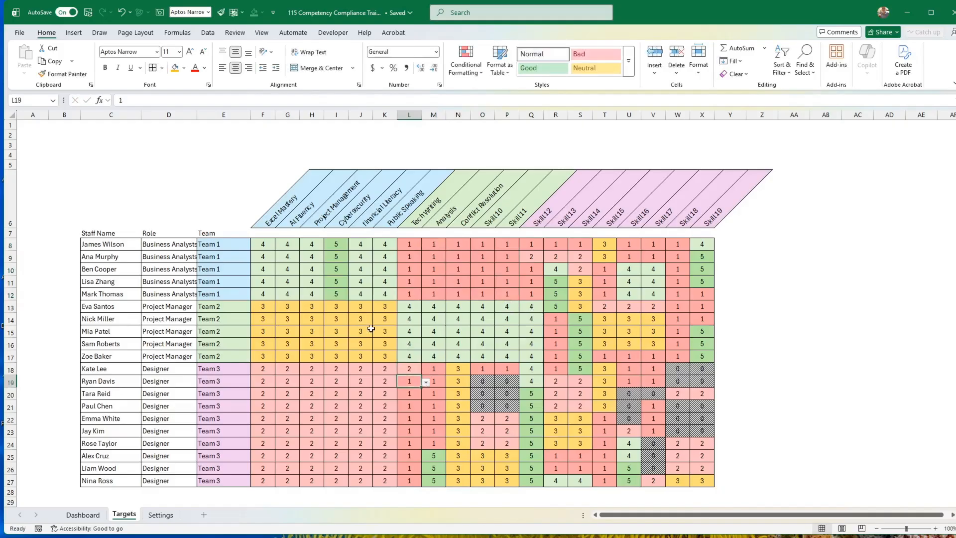
click(420, 367)
drag(422, 374, 521, 457)
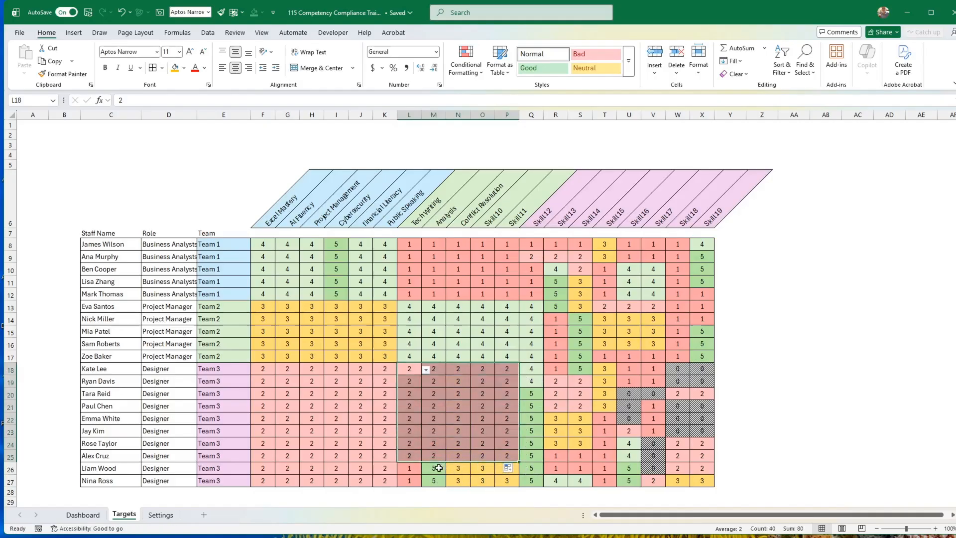
Set Team 3's targets in Q18:X27 to 5.
click(596, 407)
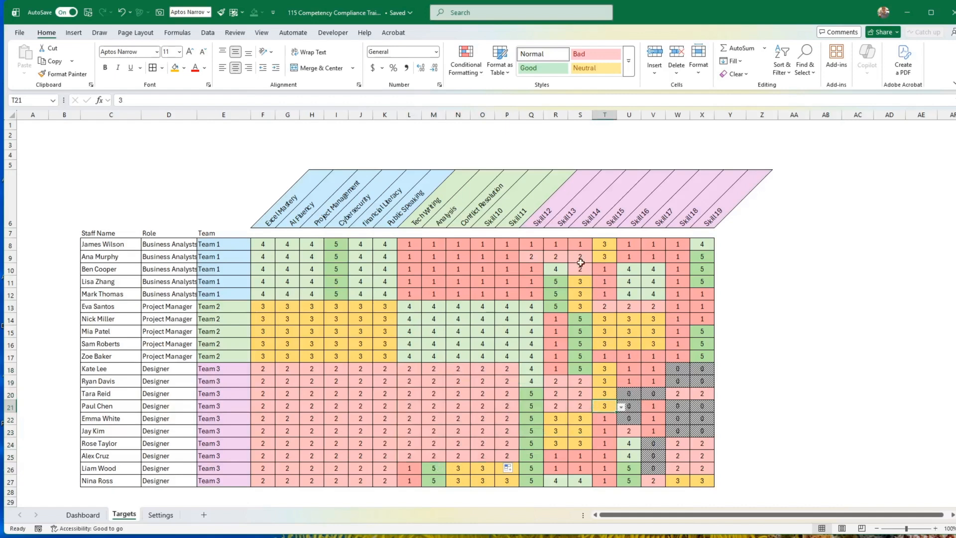
click(222, 371)
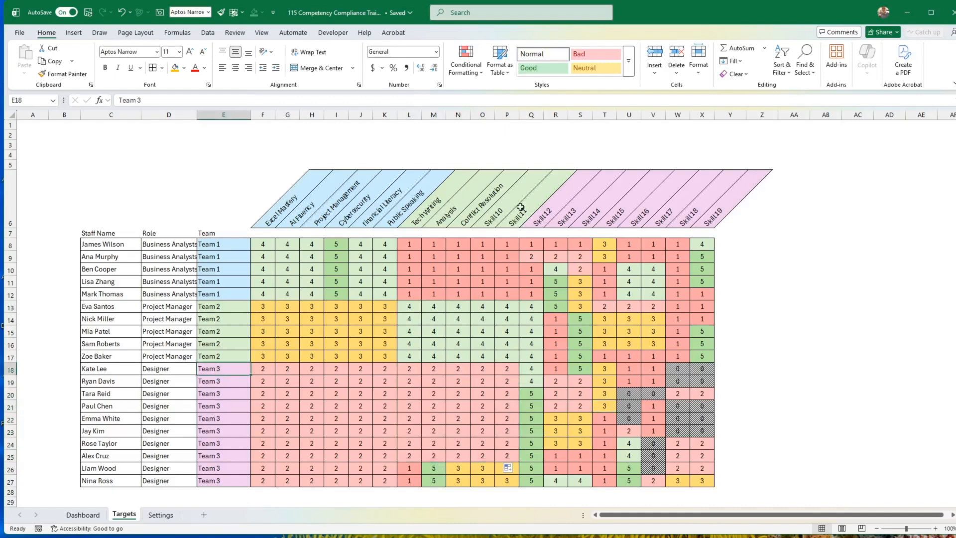
click(542, 369)
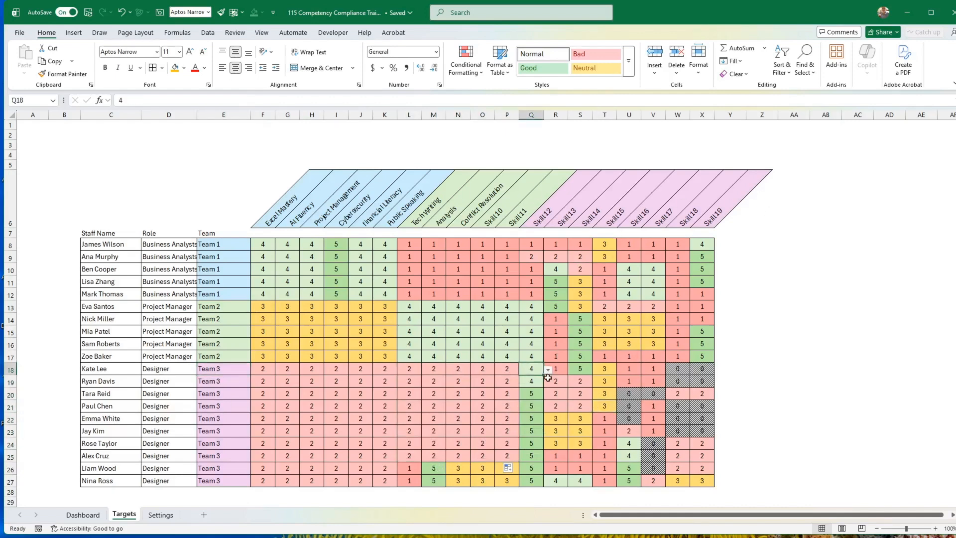
click(548, 370)
click(536, 394)
drag(544, 375, 711, 488)
click(770, 430)
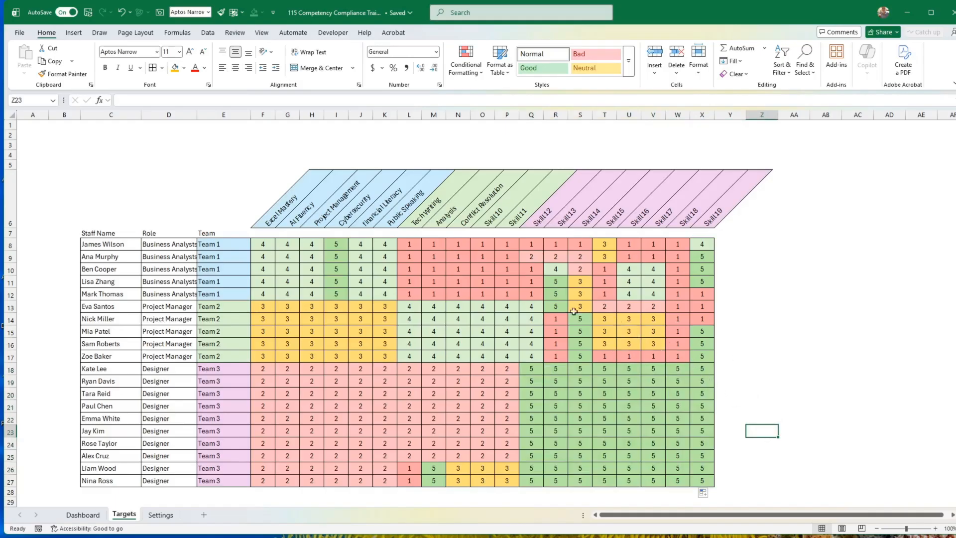
Set Team 2's targets for the pink skill group in R13:W17 to 1.
click(557, 310)
text(1)
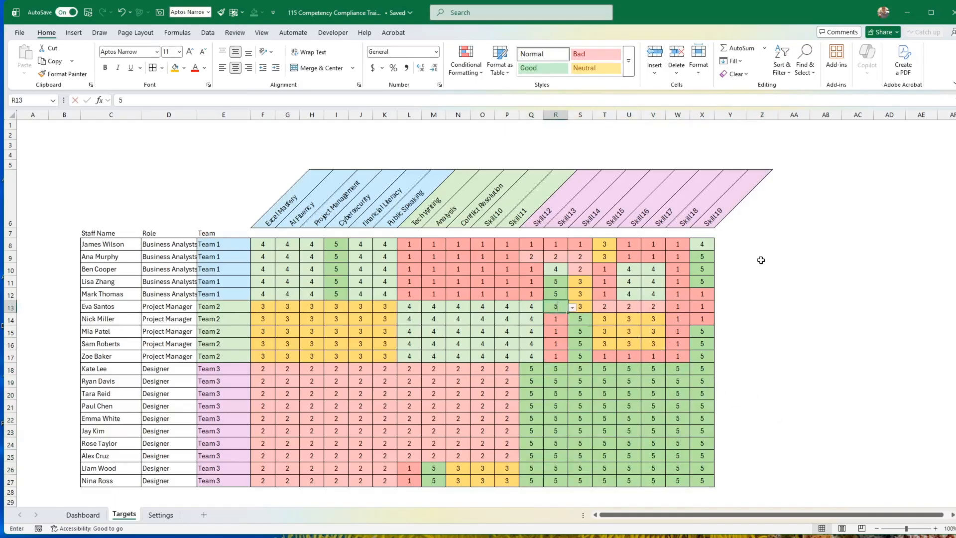
key(Return)
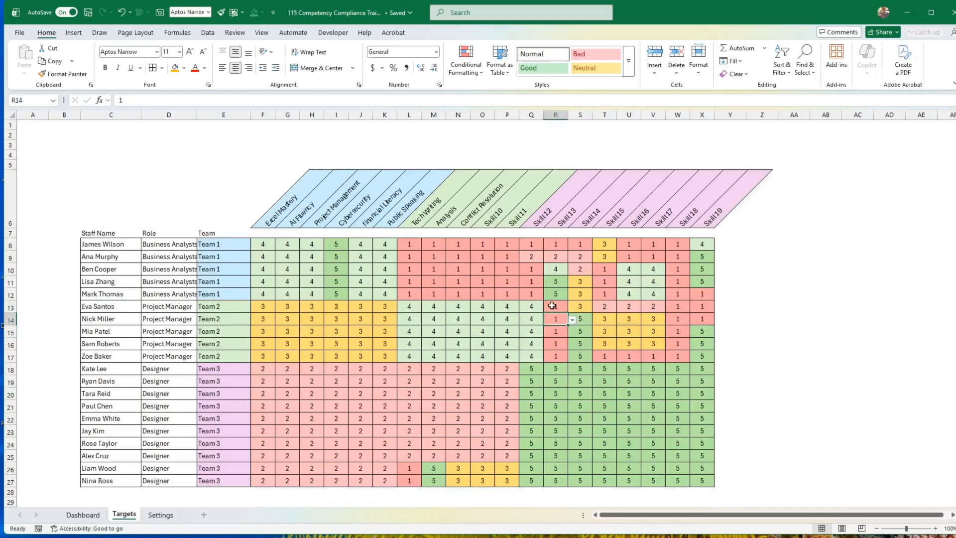
drag(552, 305, 678, 367)
click(794, 356)
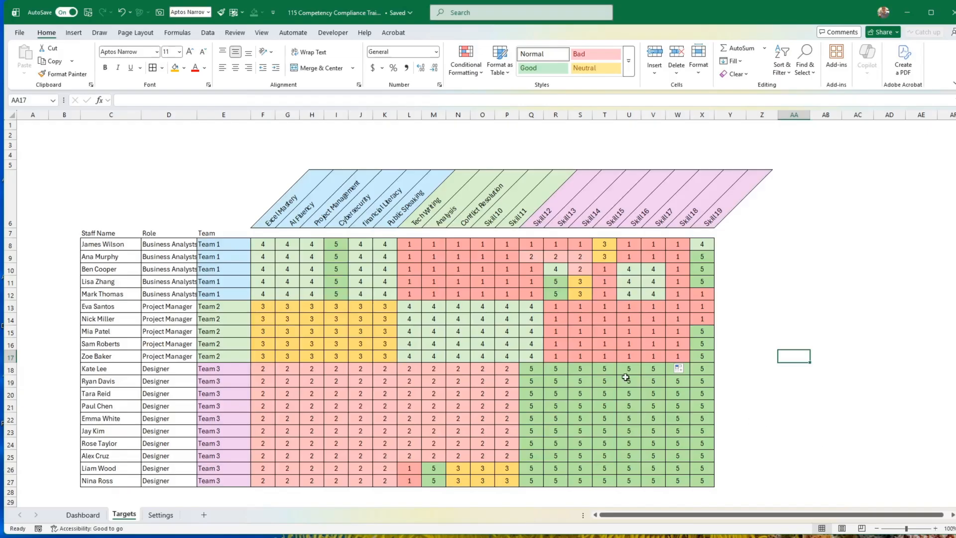
Review the role, team and target ratings in row 22 and compare the Targets sheet with the Dashboard sheet.
click(105, 417)
click(171, 418)
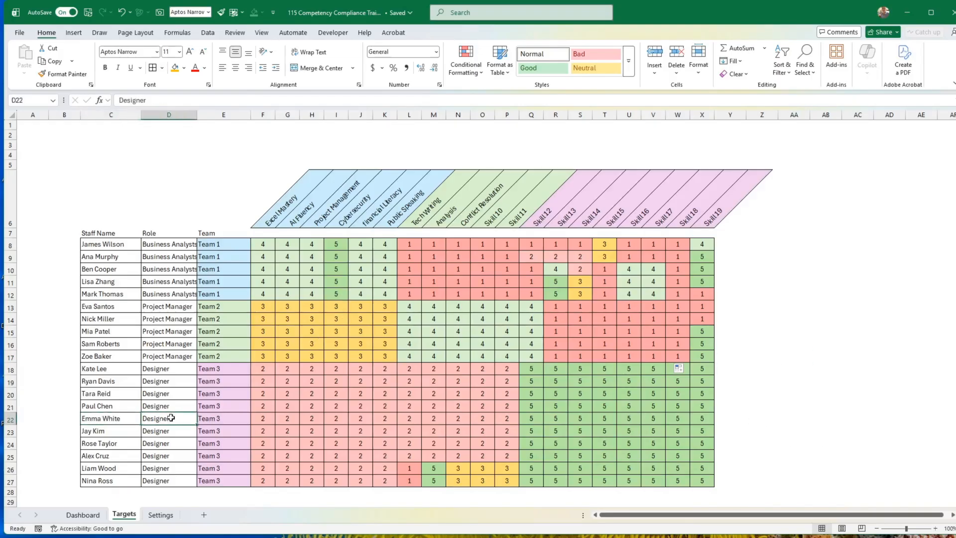
click(220, 418)
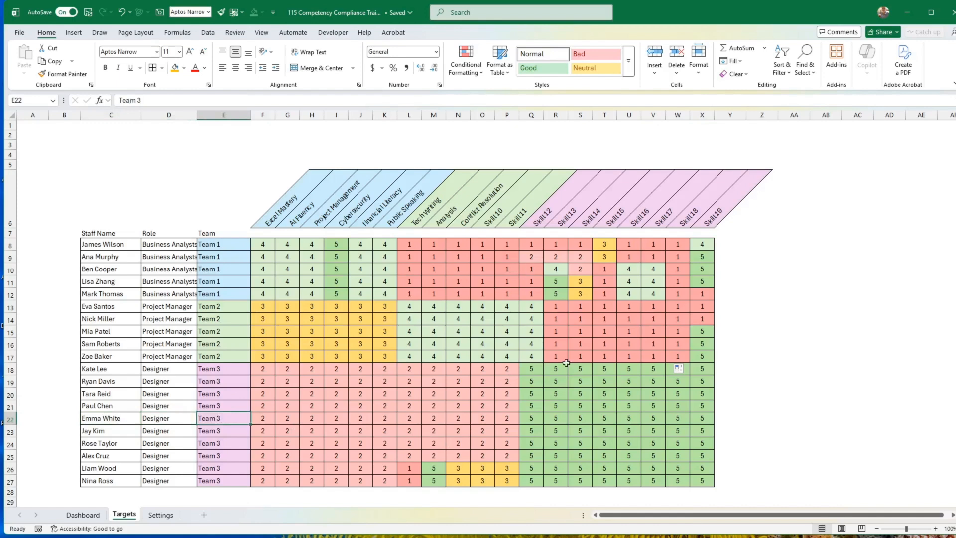
click(554, 416)
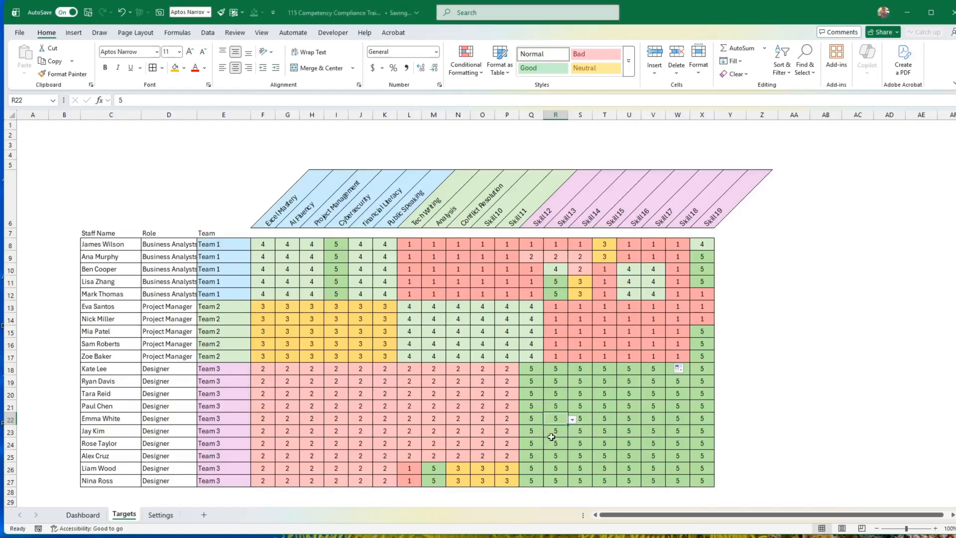
click(83, 514)
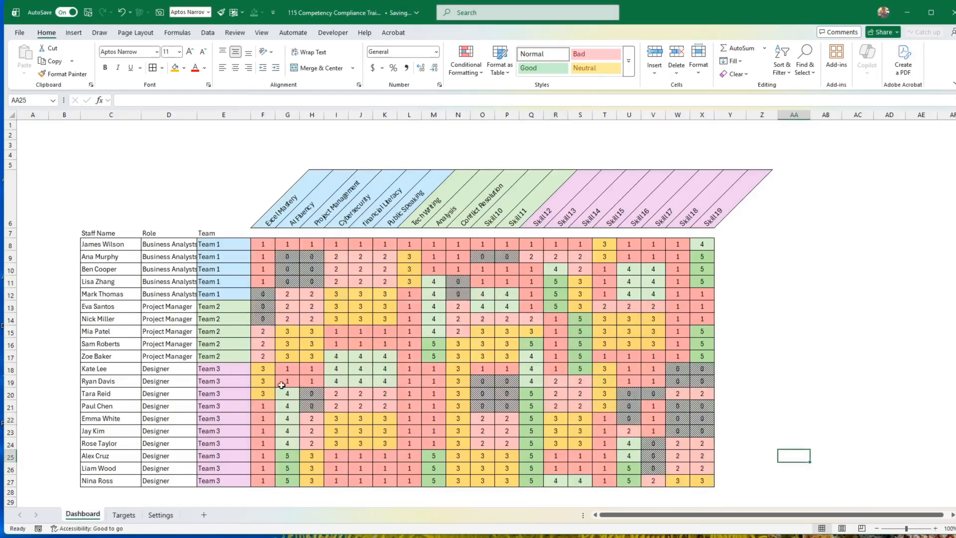
click(124, 514)
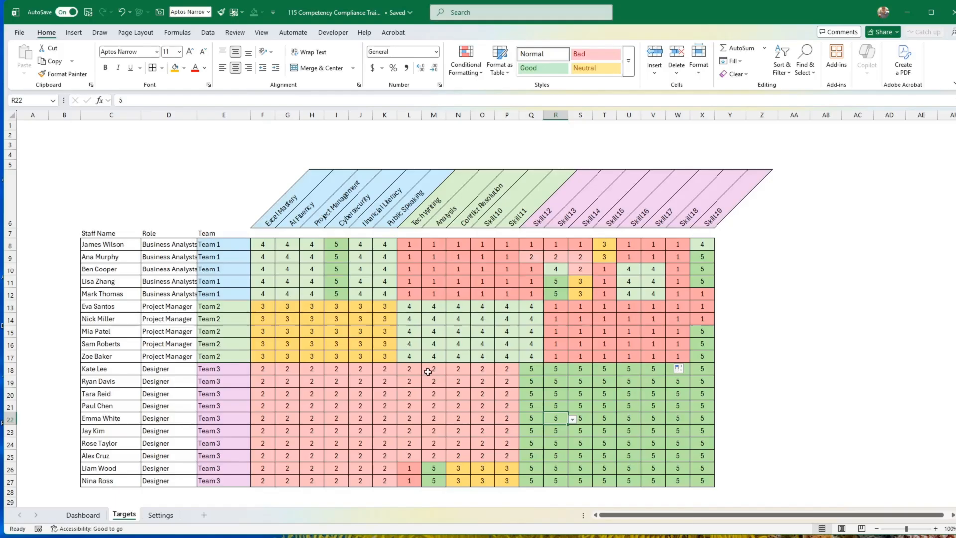
Create a copy of the Targets sheet and place it between Targets and Settings.
right_click(131, 518)
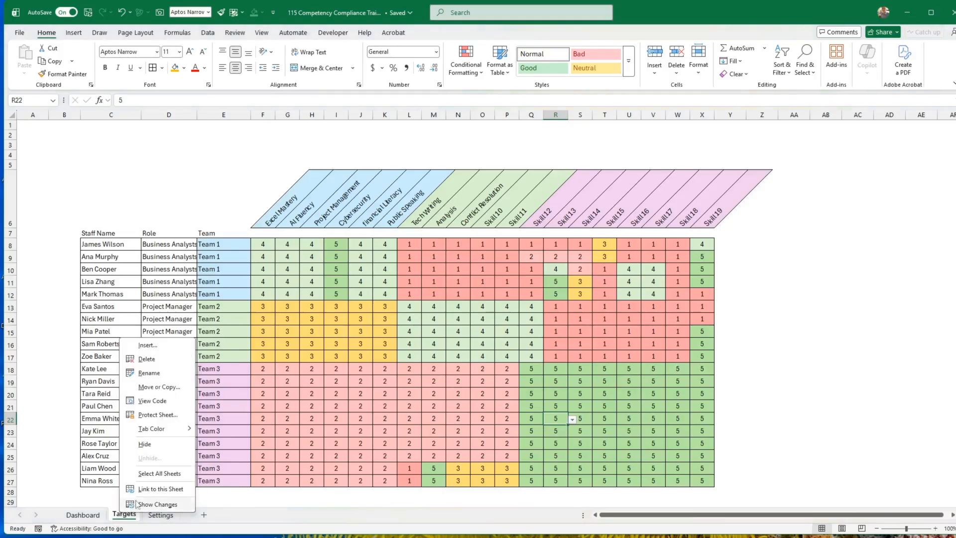
click(157, 388)
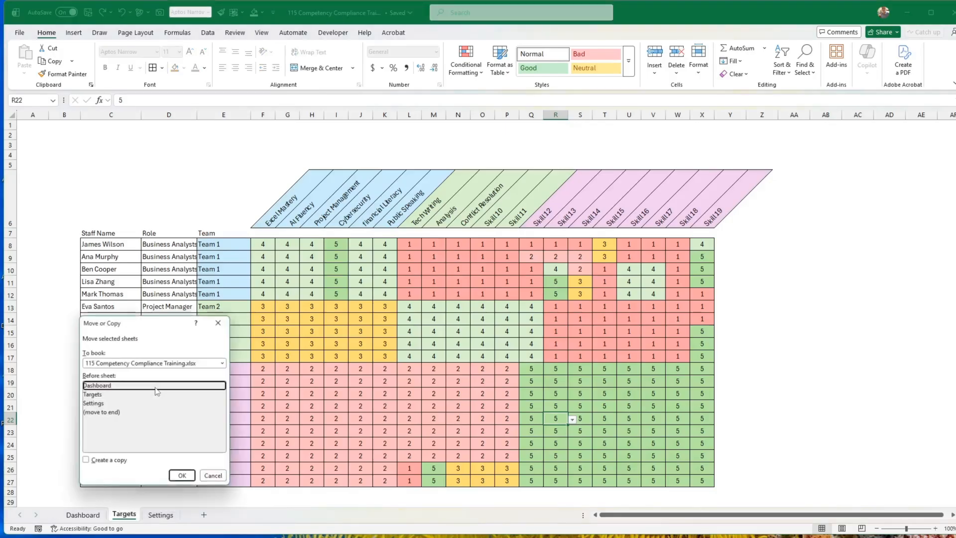
click(87, 461)
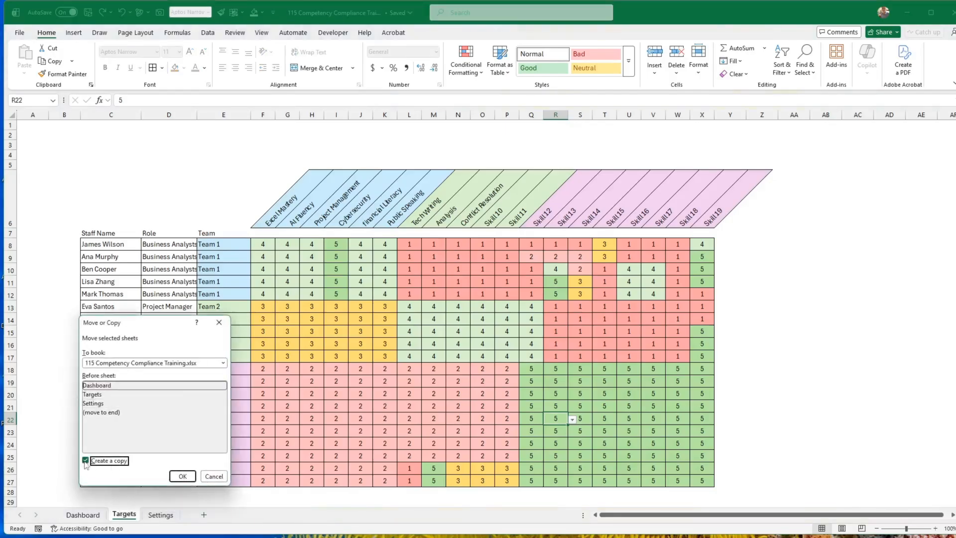
click(181, 477)
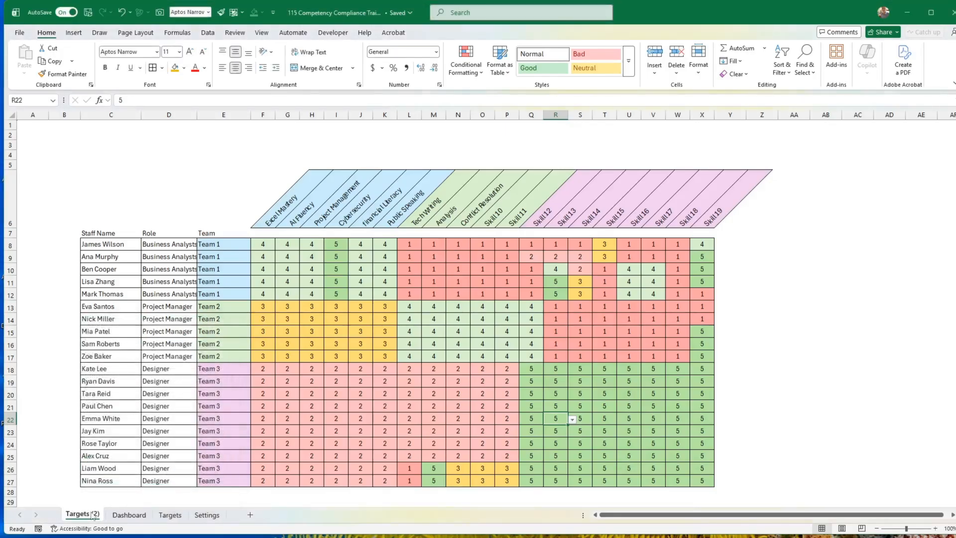
drag(96, 514, 171, 516)
Rename the copied Targets sheet as Status vs Target.
right_click(170, 515)
click(239, 374)
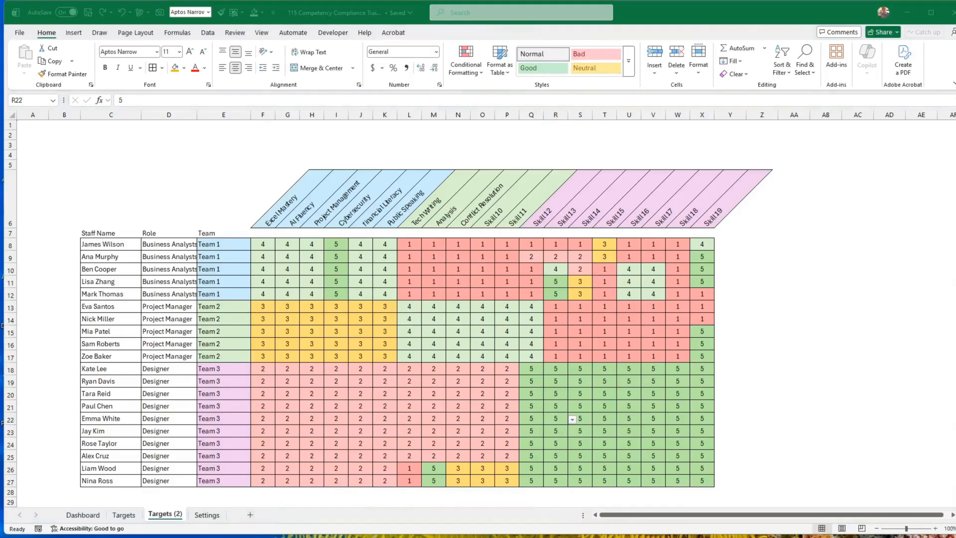
right_click(164, 518)
click(209, 374)
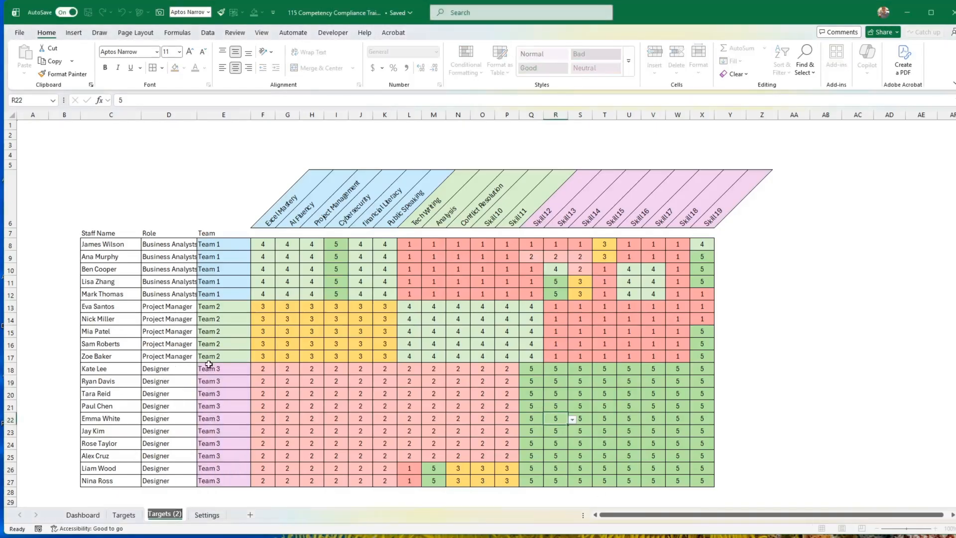
text(Status vs)
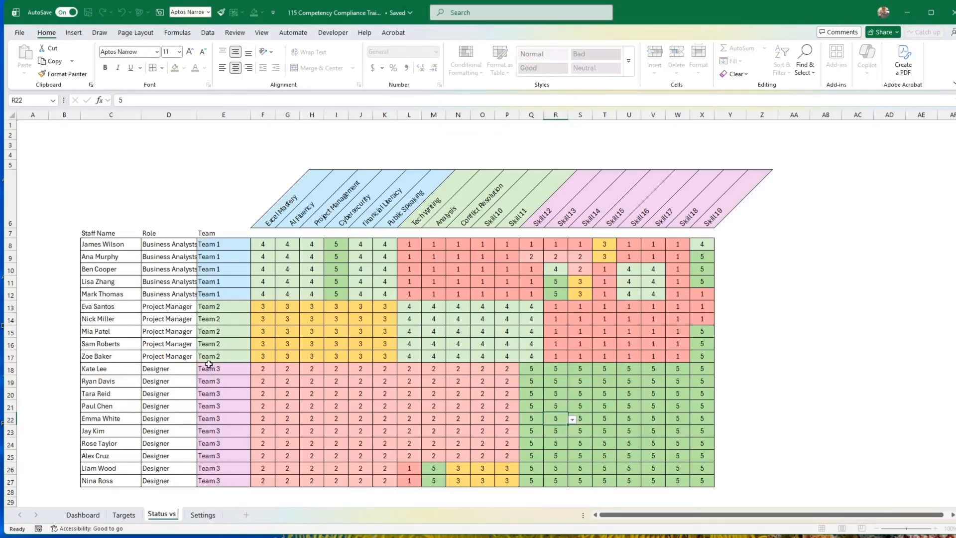
text( Target)
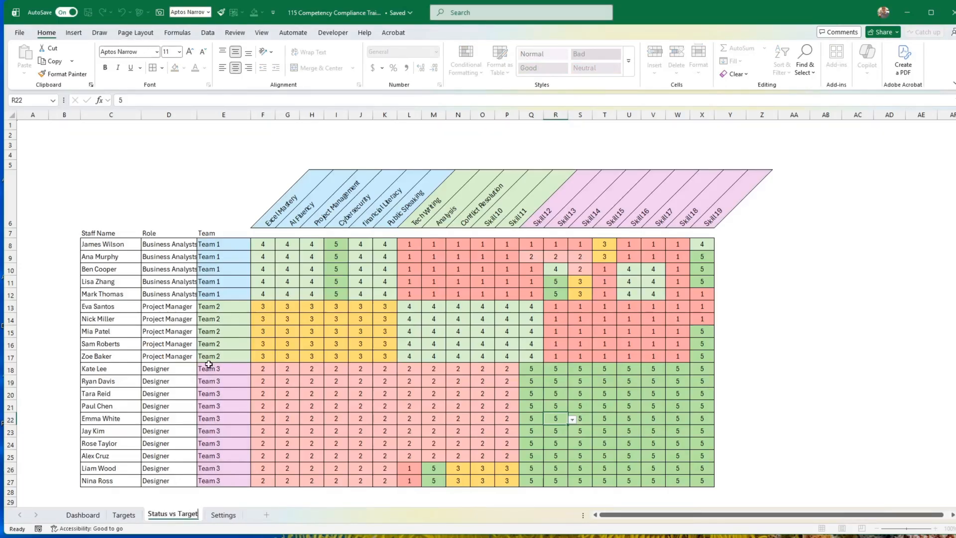
click(198, 367)
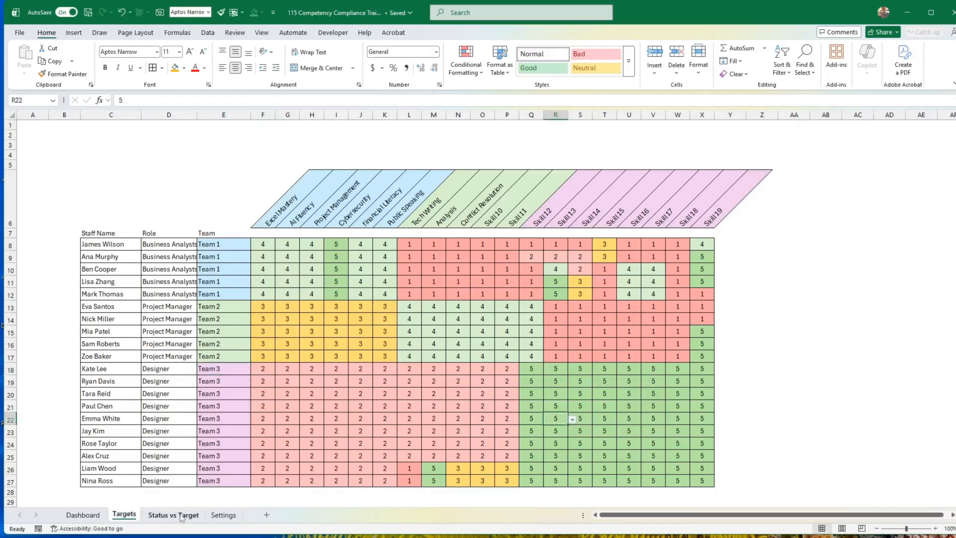
Clear all ratings in F8:X27 on the Status vs Target sheet.
drag(228, 247, 282, 243)
click(262, 240)
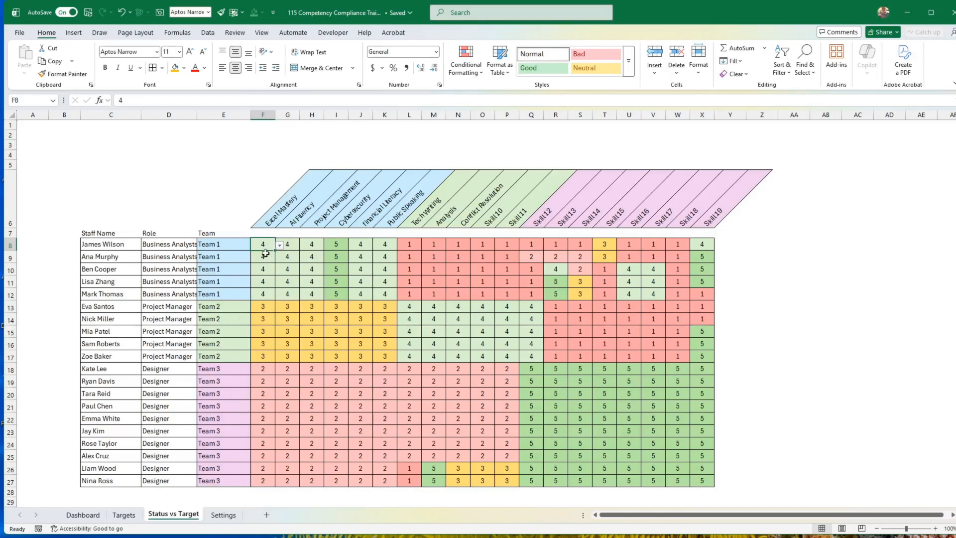
drag(265, 245, 713, 474)
key(Delete)
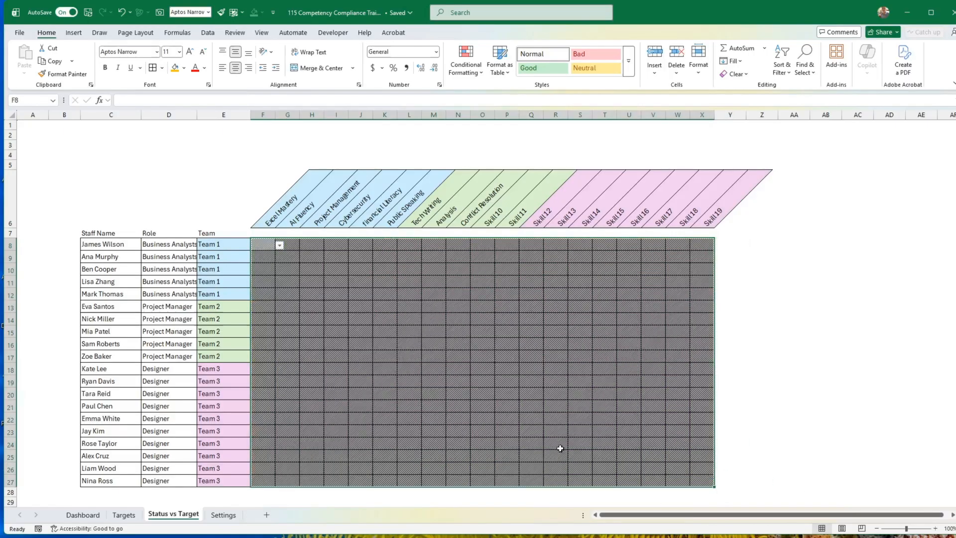
click(509, 404)
click(269, 248)
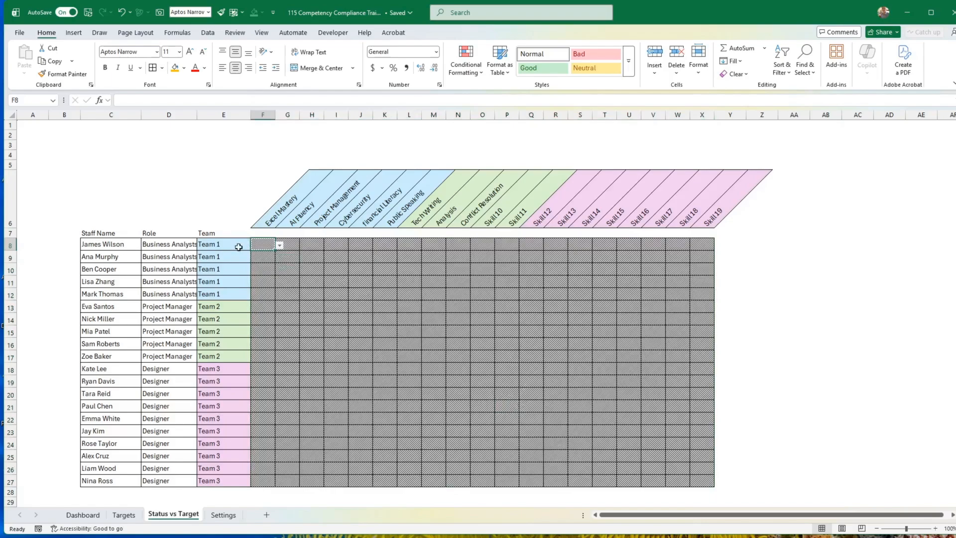
Compare the first Excel Mastery rating in F8 on the Targets sheet with F8 on the Dashboard sheet.
click(124, 515)
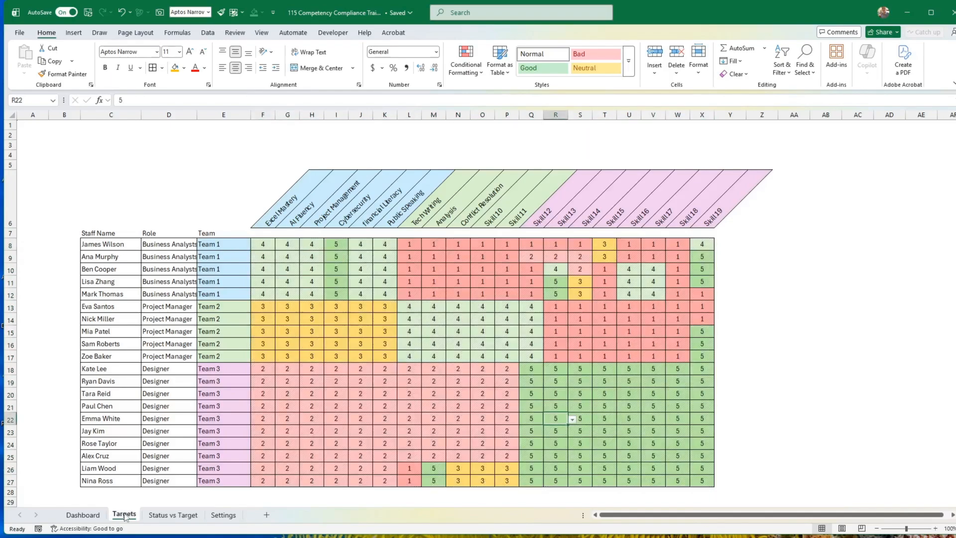
click(257, 244)
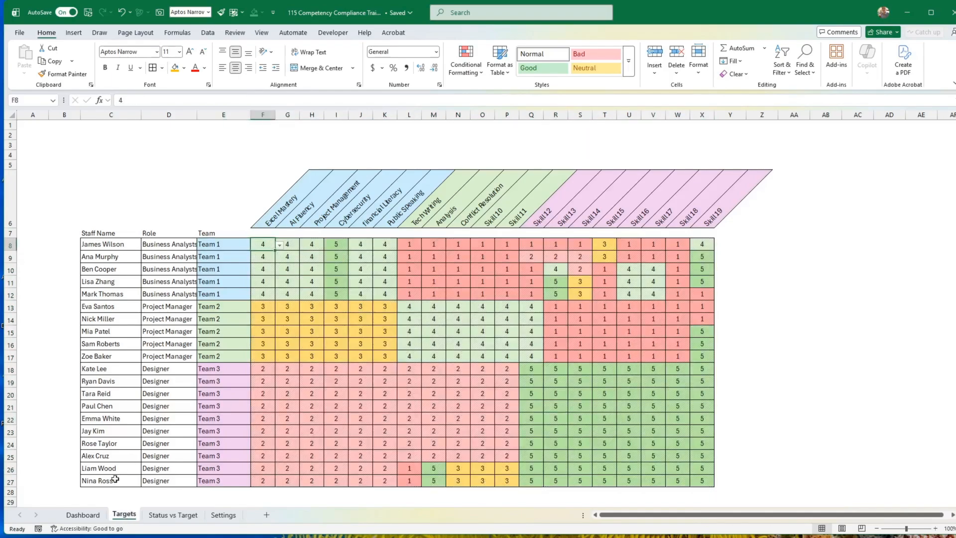
click(82, 515)
click(263, 244)
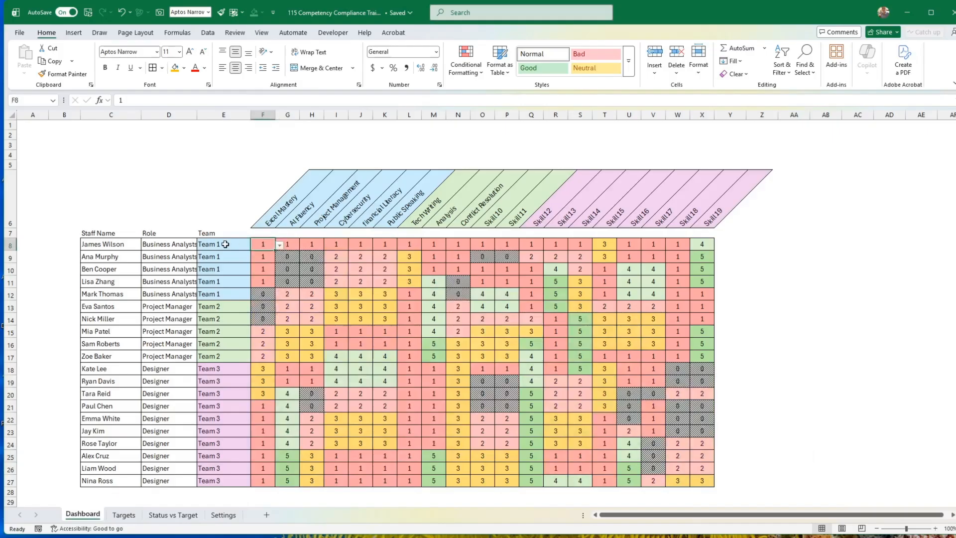
click(226, 244)
click(263, 245)
Try to enter the formula =Dashboard!F8-Targets!F8 in cell F8 of the Status vs Target sheet.
click(174, 515)
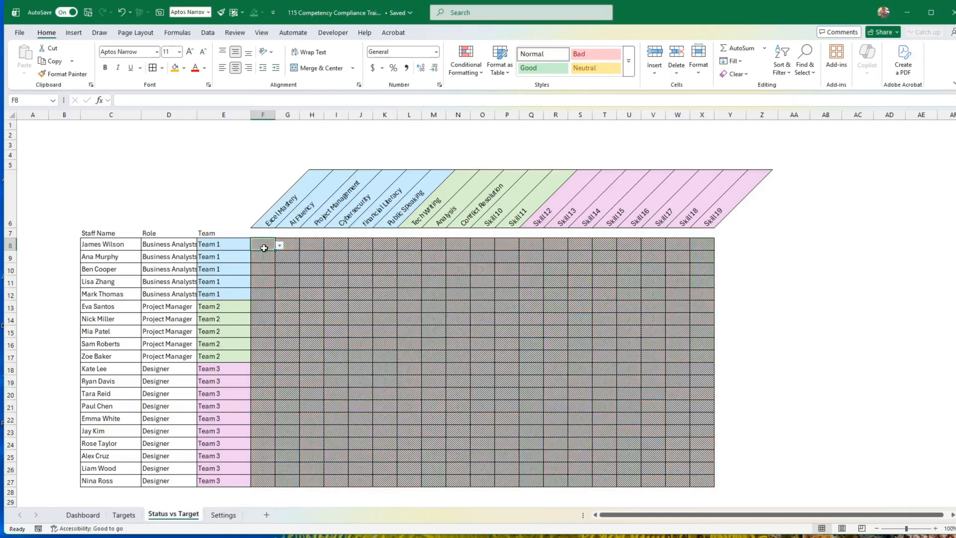
text(=)
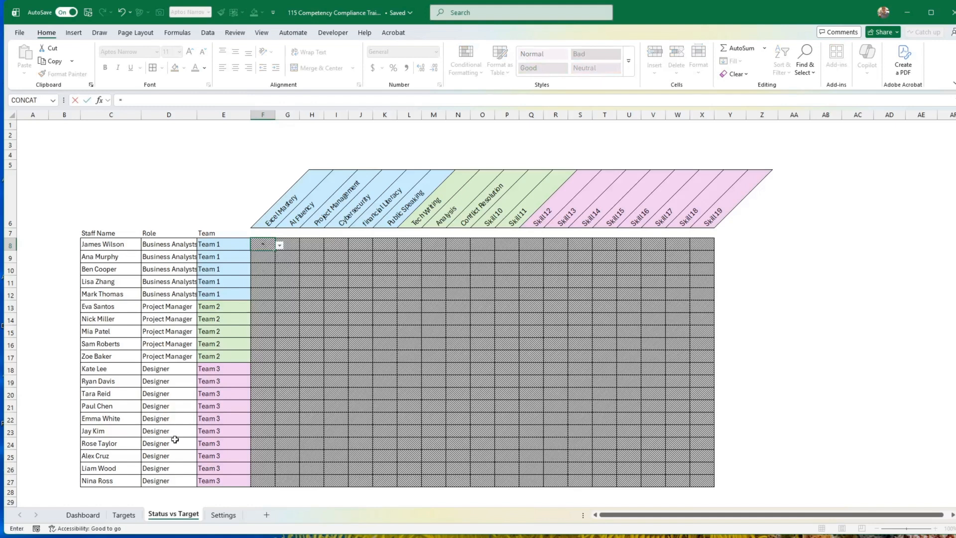
click(93, 516)
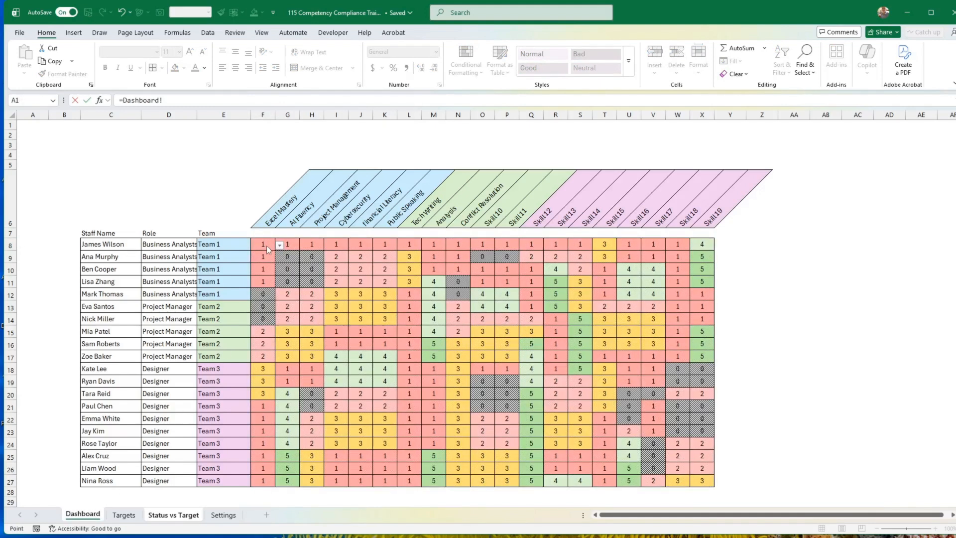
click(286, 269)
key(Left)
key(Up)
click(180, 102)
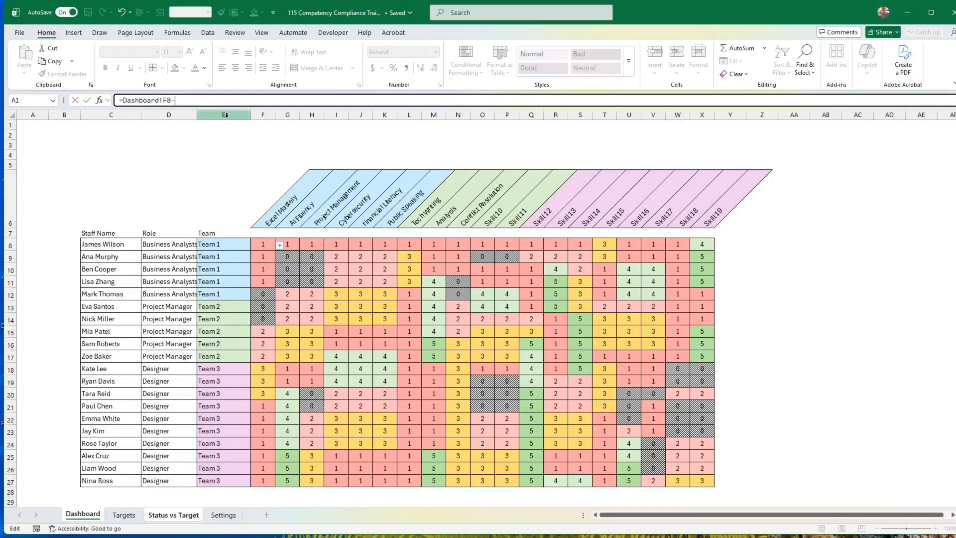
text(-)
click(124, 515)
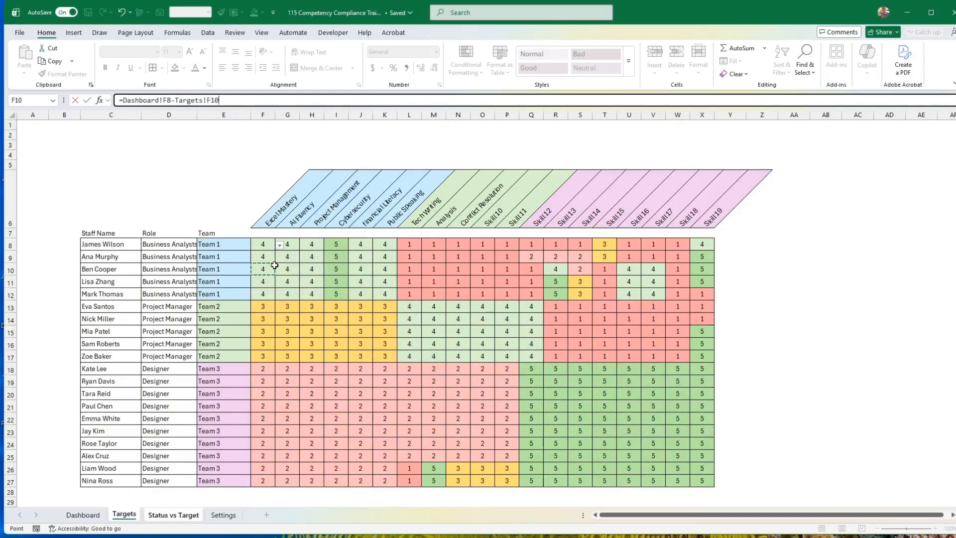
click(264, 246)
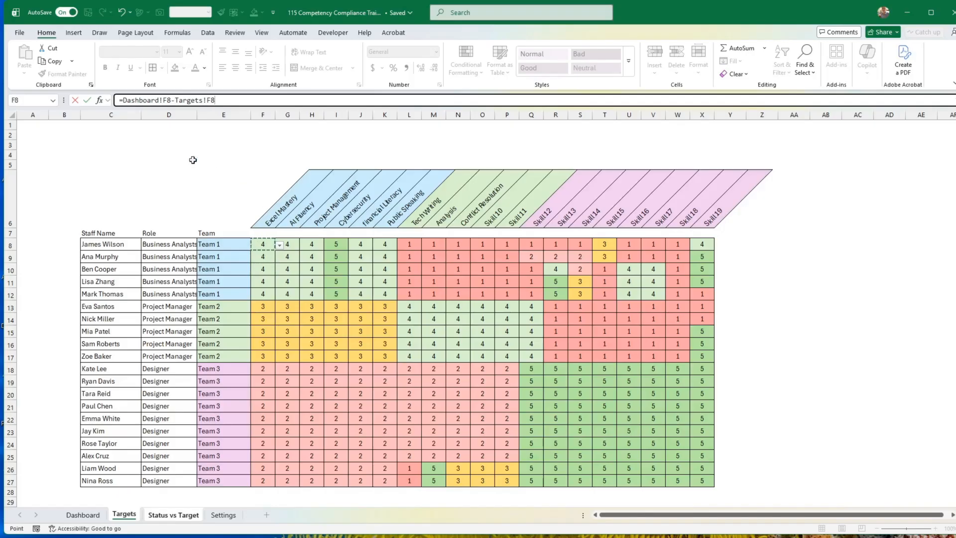
click(88, 102)
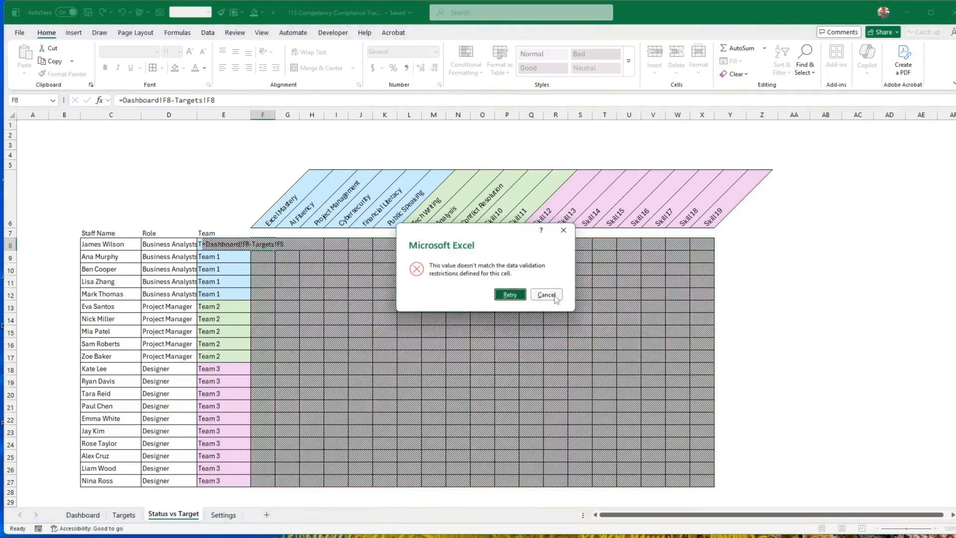
click(547, 294)
Remove the list restriction from F8:X27 on the Status vs Target sheet by setting its data validation to allow any value.
mouse_move(270, 246)
mouse_down()
mouse_move(662, 435)
mouse_move(697, 481)
mouse_up()
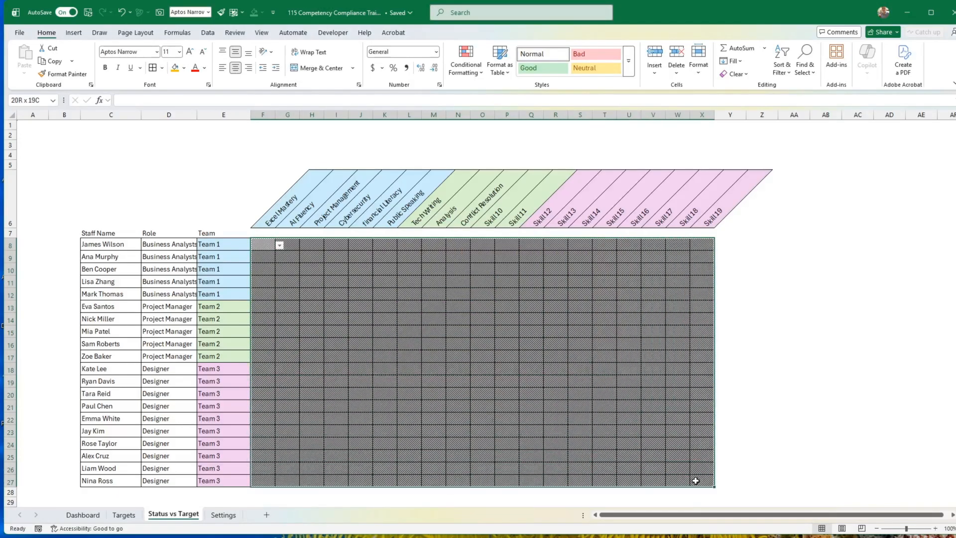
click(208, 33)
click(677, 72)
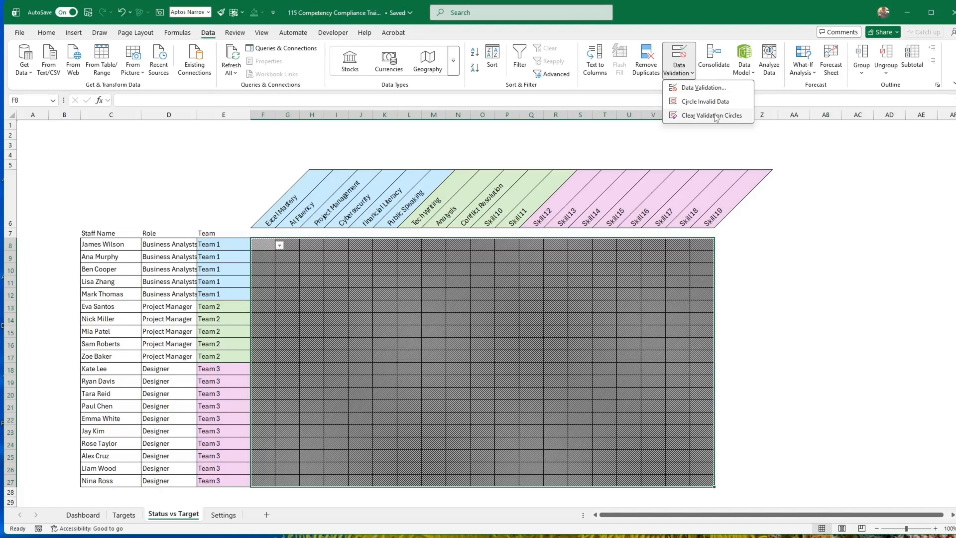
click(698, 87)
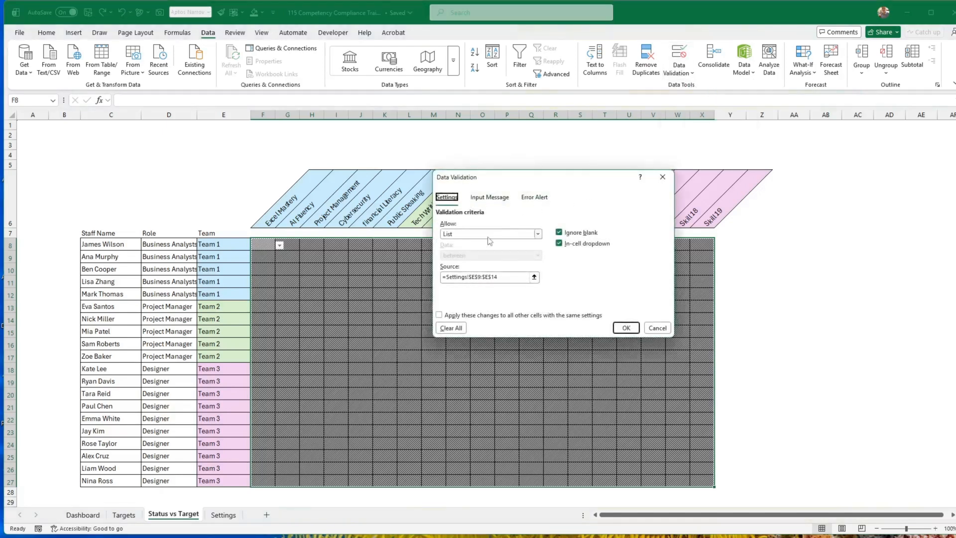
click(488, 238)
click(463, 245)
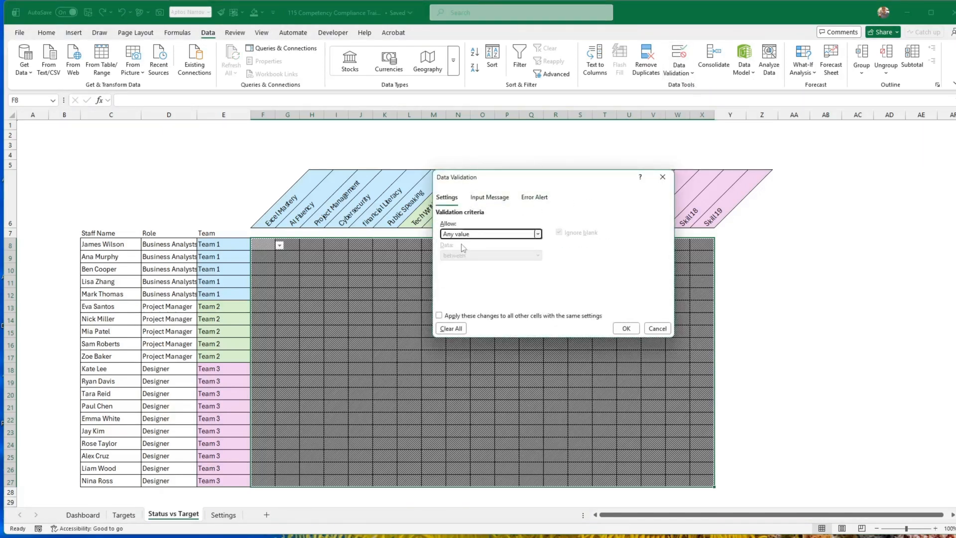
click(627, 329)
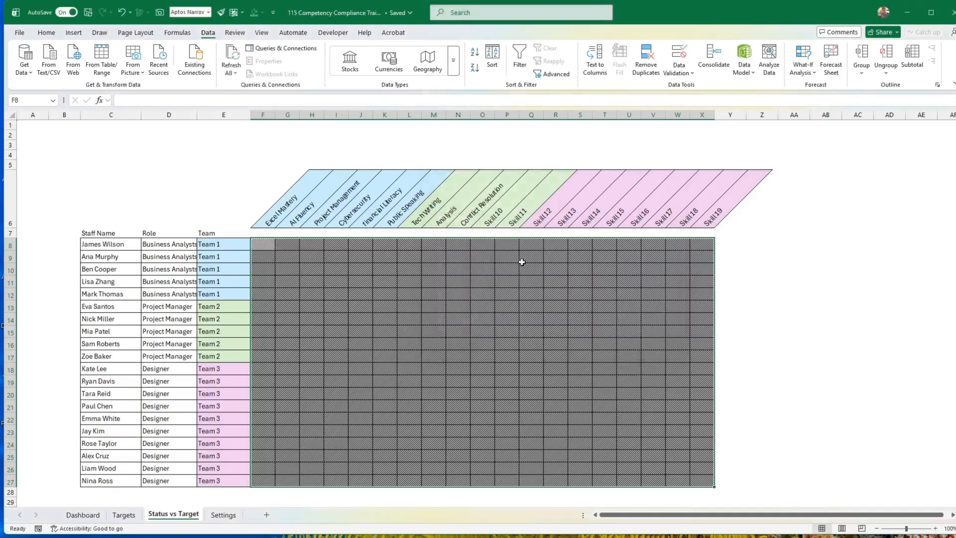
Enter the formula =Dashboard!F8-Targets!F8 in cell F8 of the Status vs Target sheet.
click(264, 244)
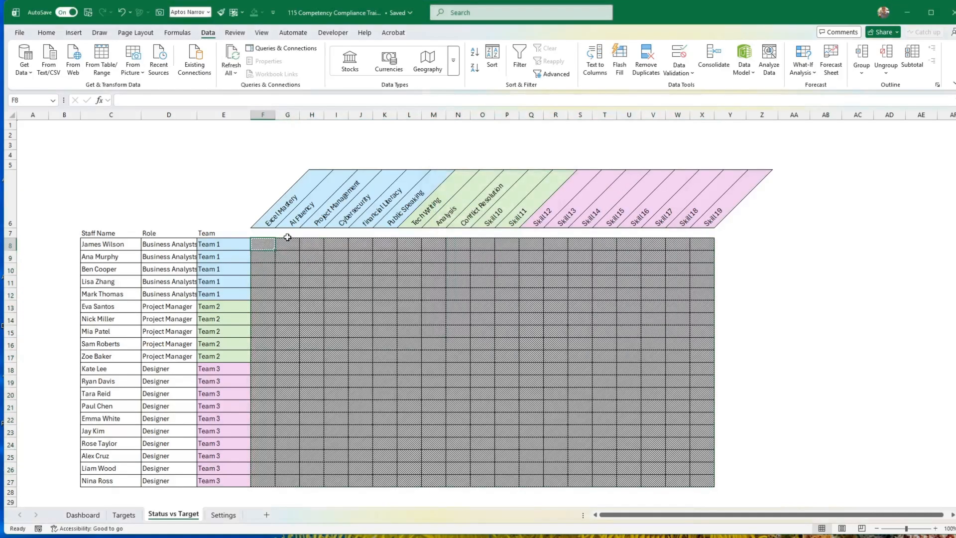
text(=)
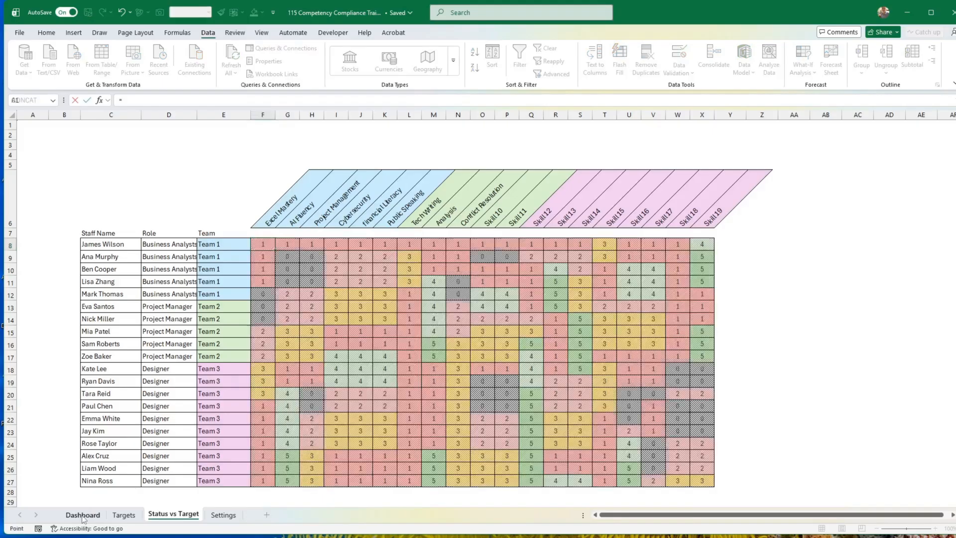
click(83, 516)
click(267, 247)
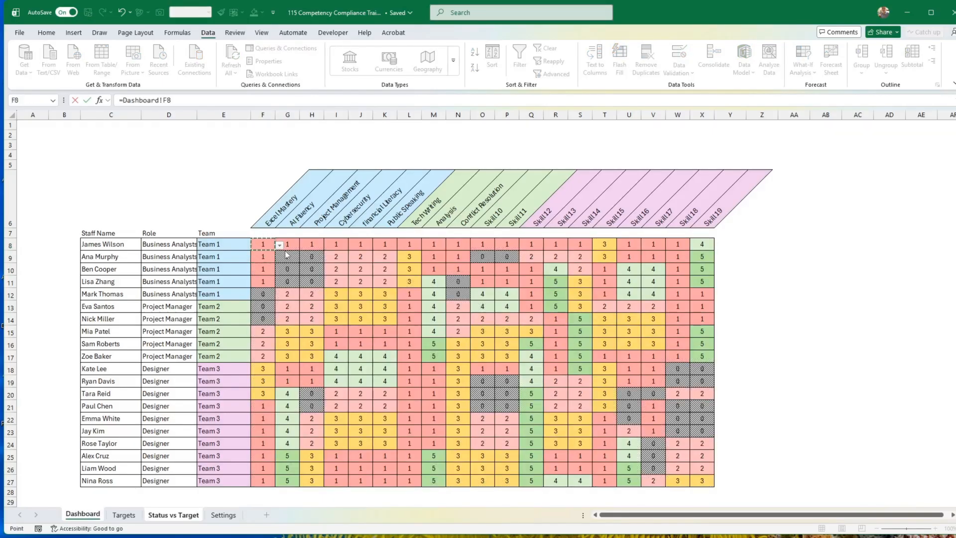
text(-)
click(123, 516)
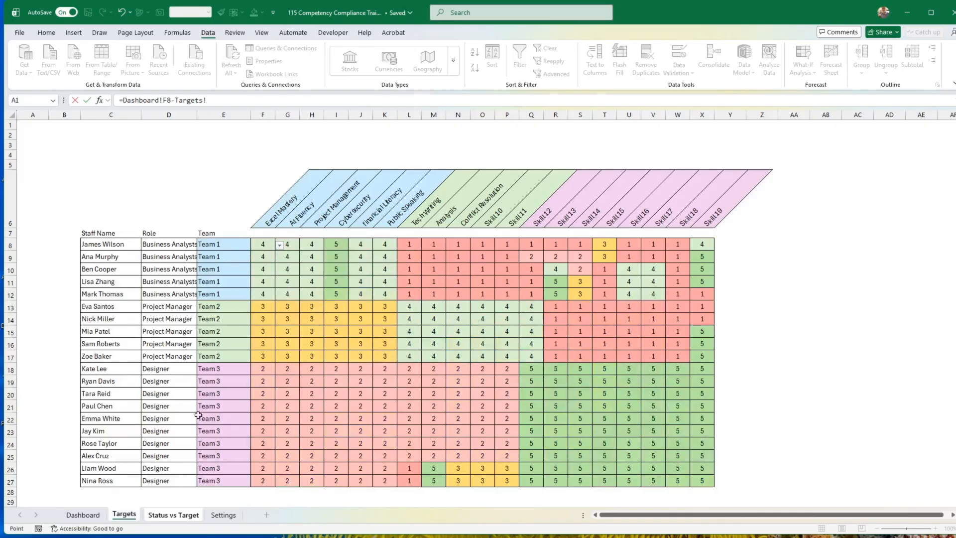
click(263, 255)
key(Up)
key(Return)
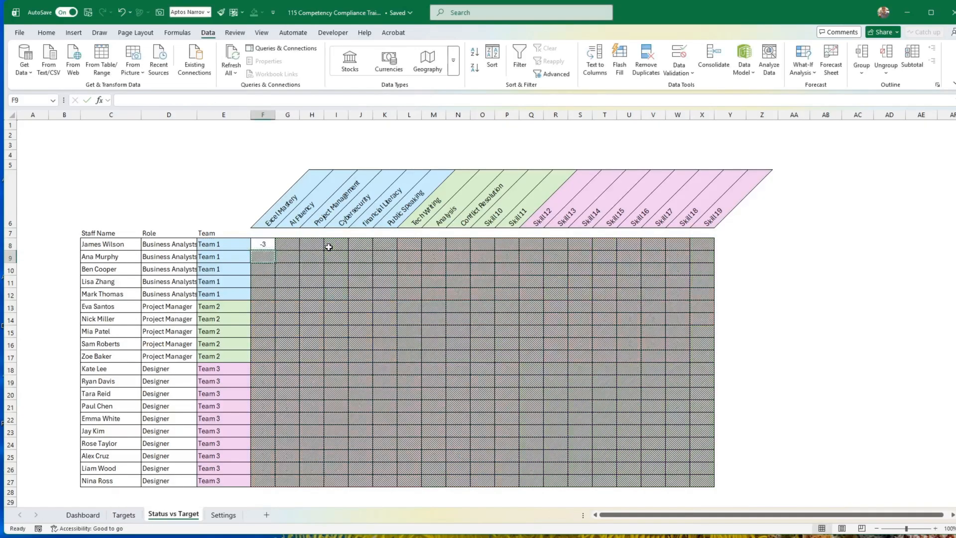
click(260, 243)
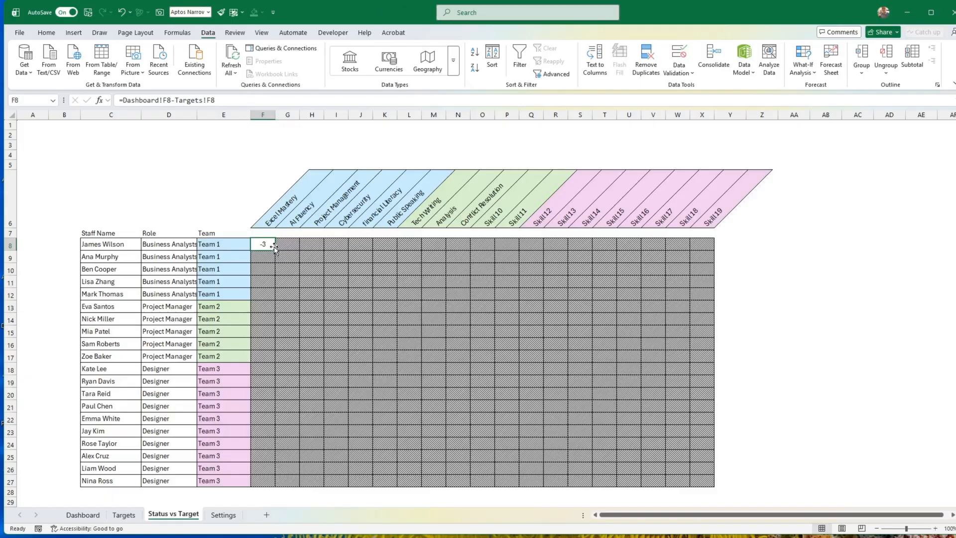
Set the Excel Mastery rating in F8 of the Dashboard sheet to 5 and check the gap on the Status vs Target sheet.
click(96, 517)
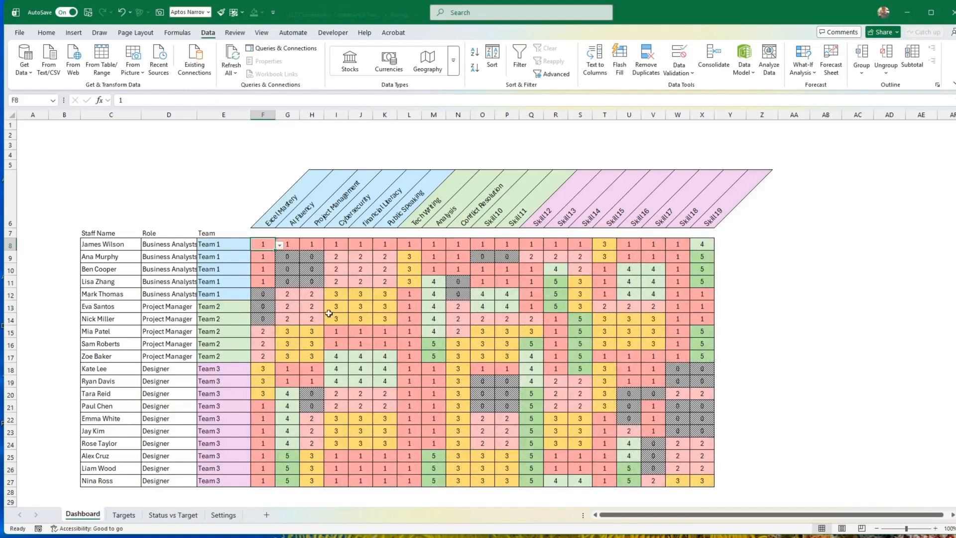
click(280, 246)
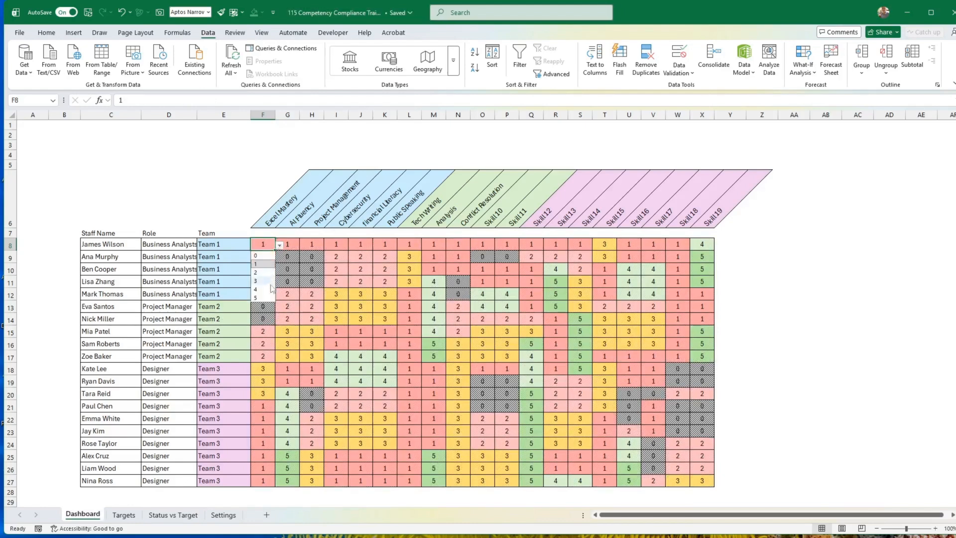
click(255, 298)
click(344, 292)
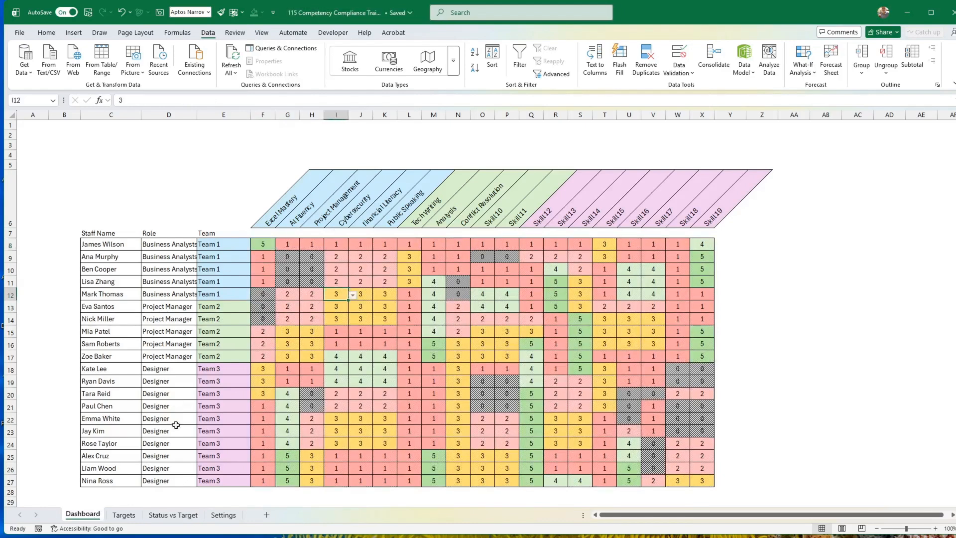
click(166, 516)
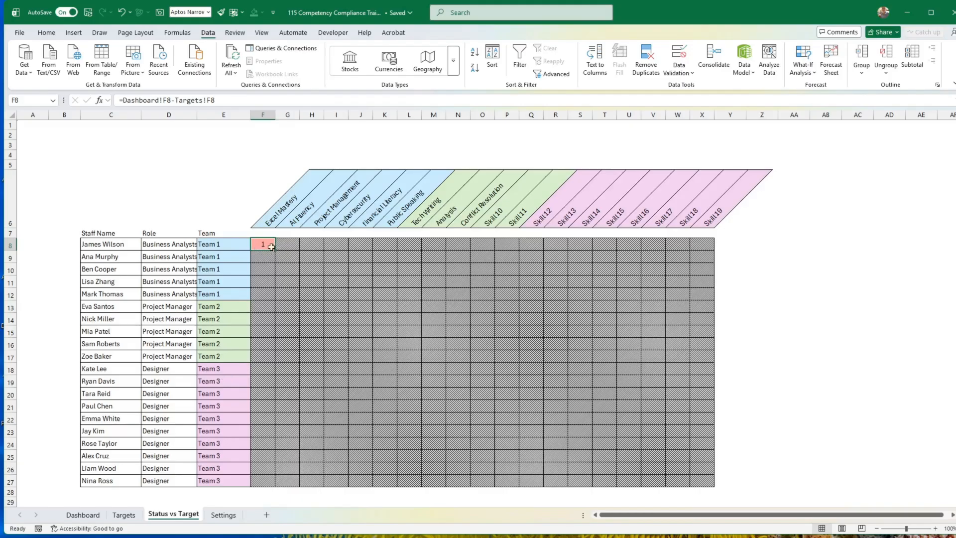
Clear the conditional formatting rules from F8:X27 on the Status vs Target sheet.
mouse_move(265, 244)
mouse_down()
mouse_move(581, 342)
mouse_move(702, 478)
mouse_up()
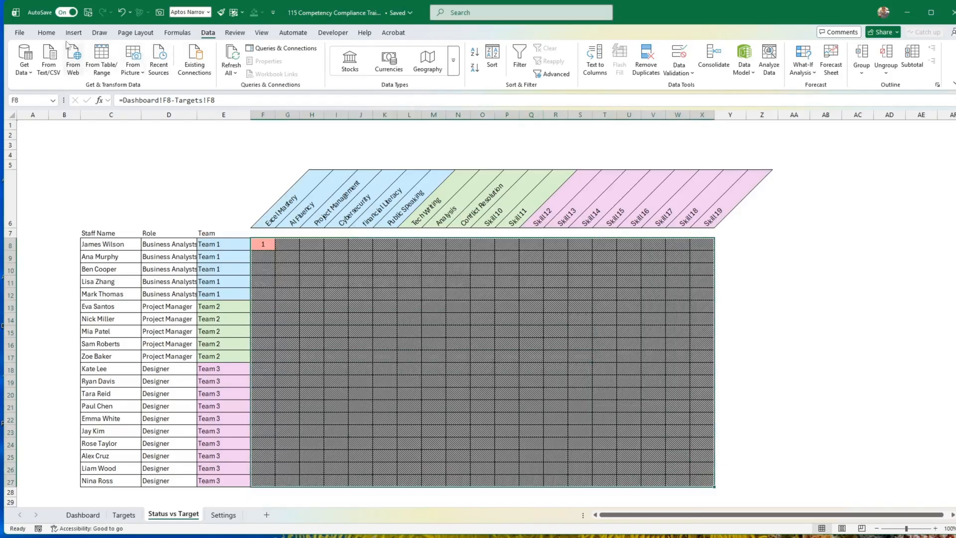
click(46, 33)
click(467, 60)
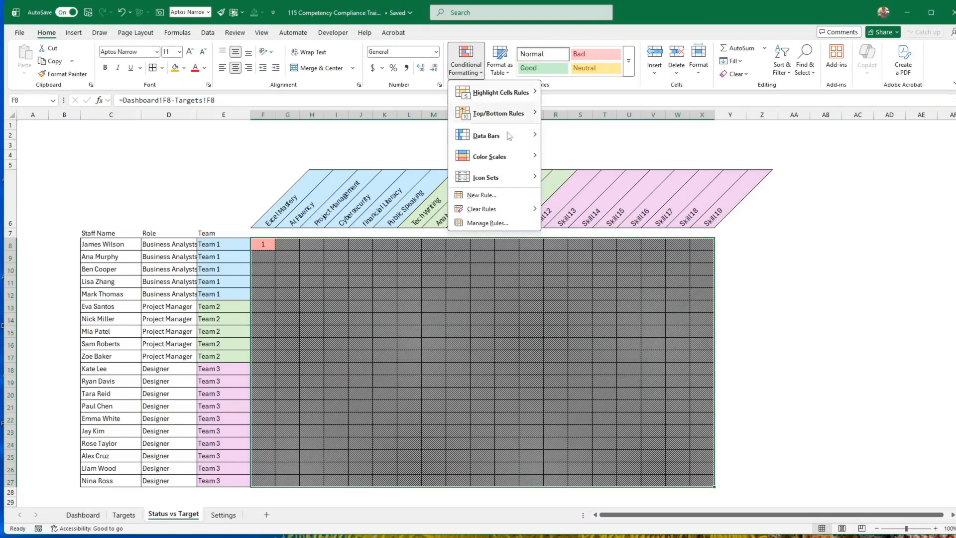
mouse_move(503, 213)
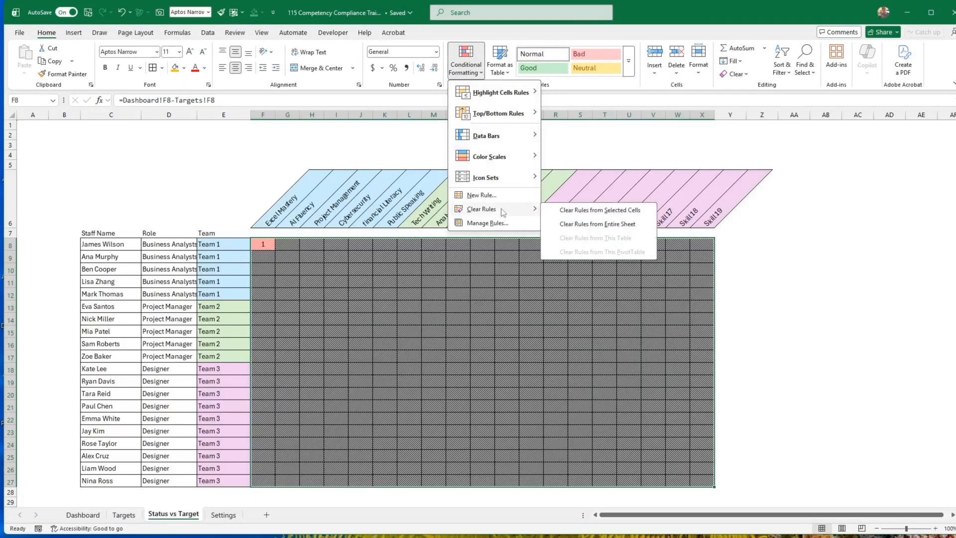
click(588, 211)
click(490, 293)
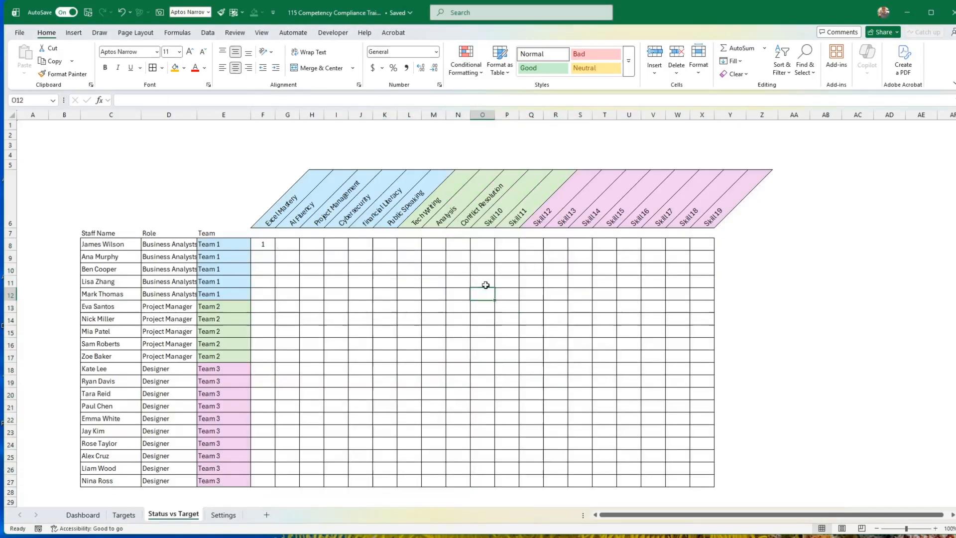
Fill the gap formula from F8 across F8:X27 and check the copied formula in X8.
click(269, 245)
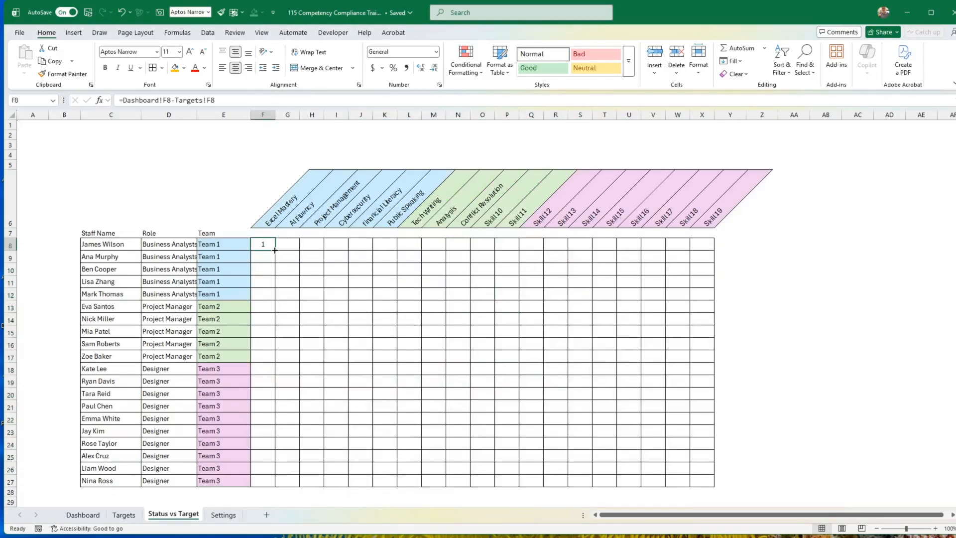
drag(275, 251, 709, 486)
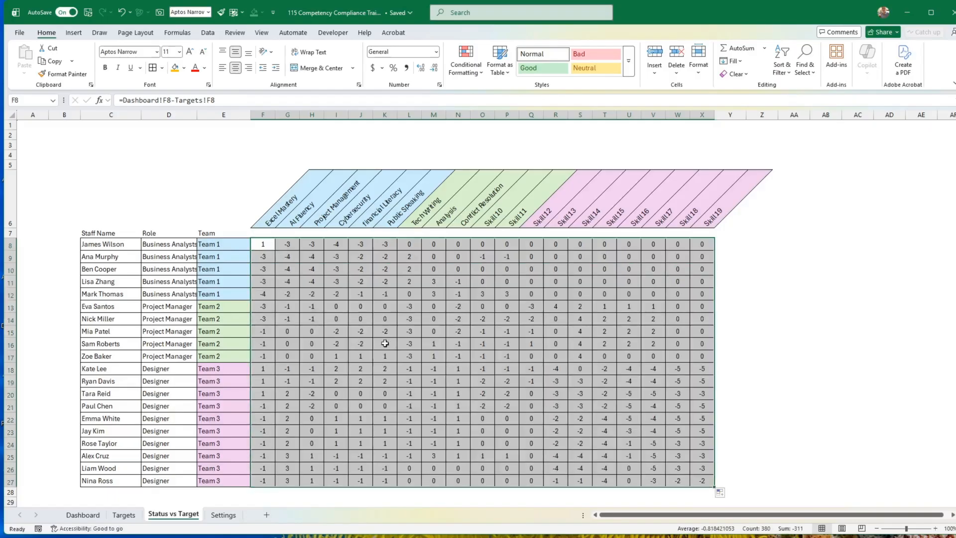
click(704, 243)
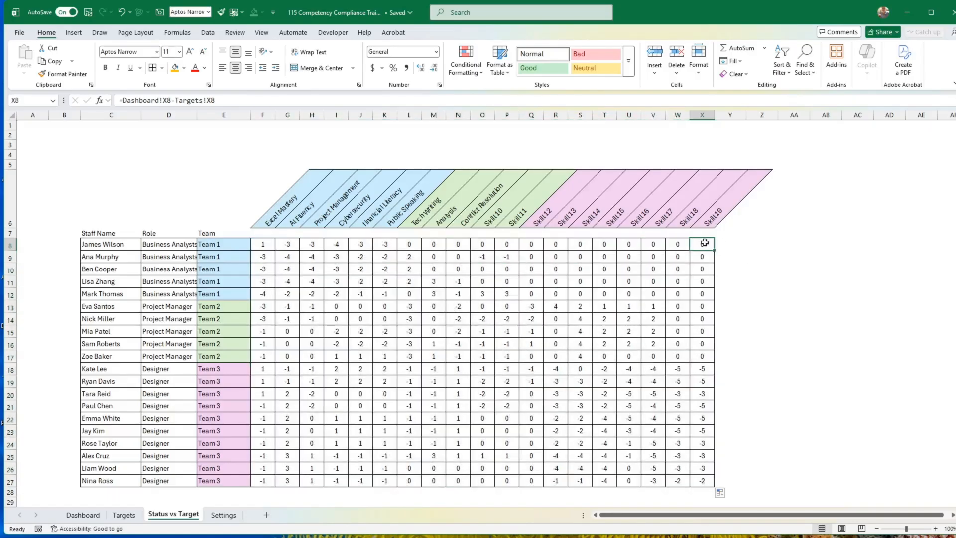
Compare the first Skill19 rating in X8 on the Dashboard and Targets sheets with its gap on Status vs Target.
click(83, 515)
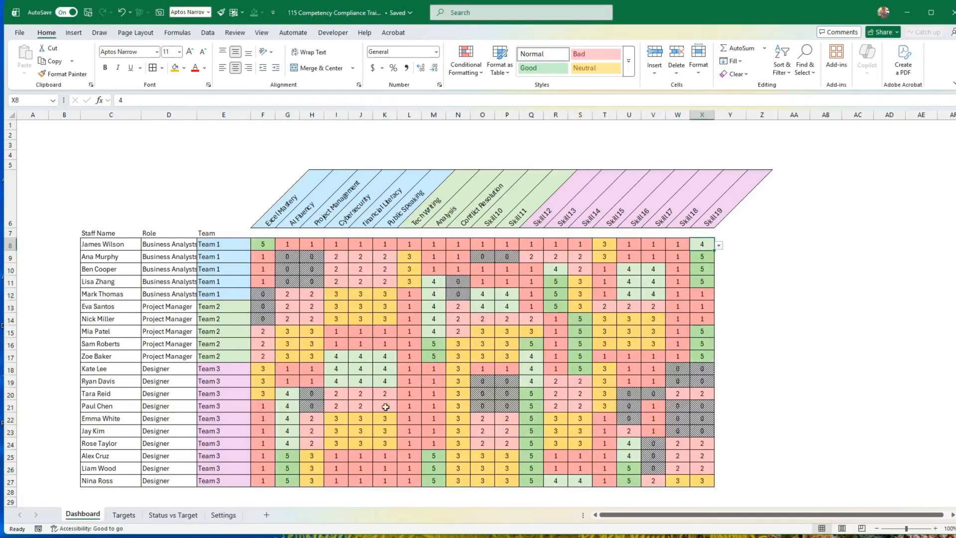
click(125, 515)
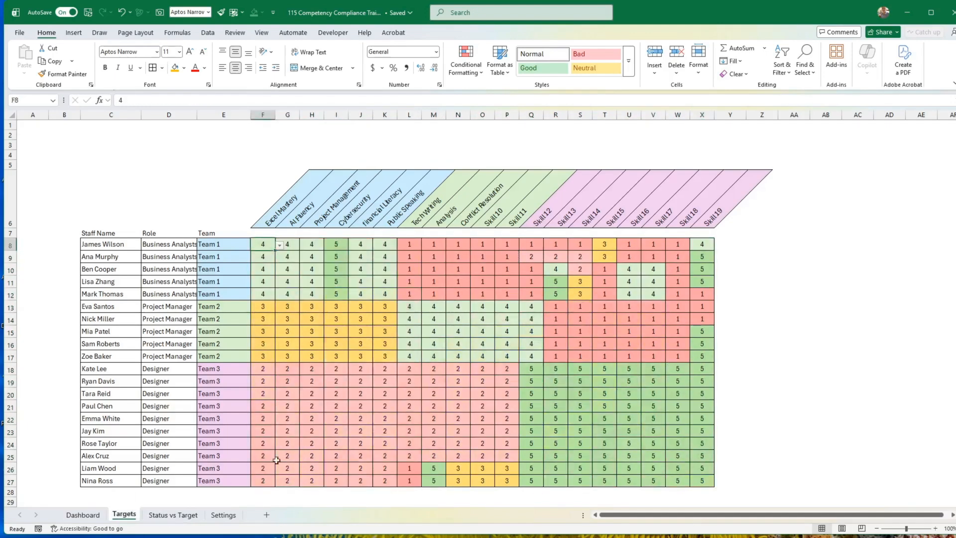
click(173, 515)
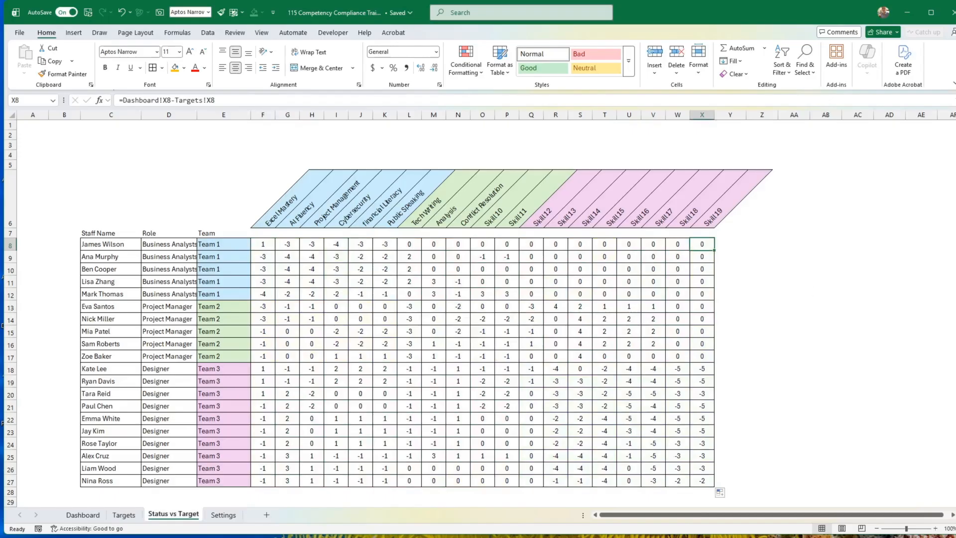
Select all gap values in F8:X27 on the Status vs Target sheet.
click(442, 318)
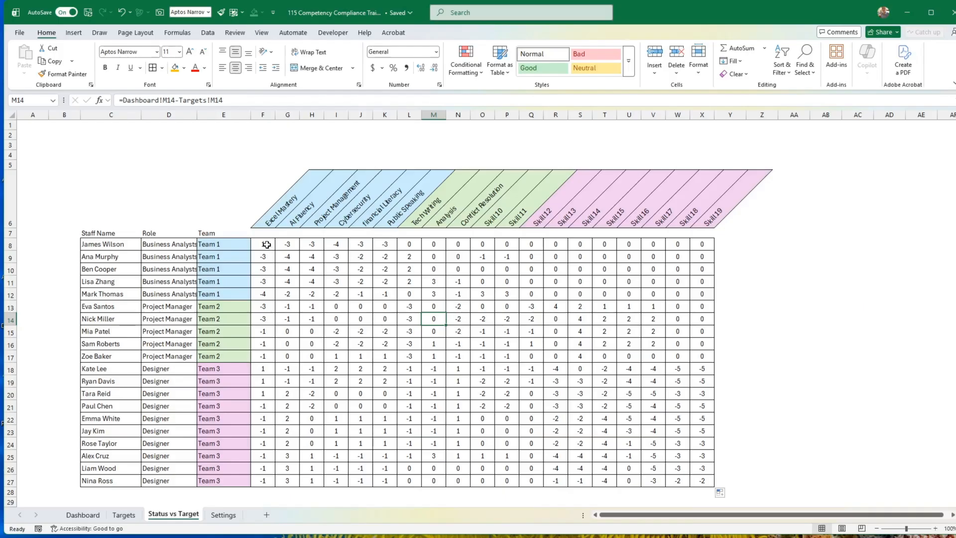
drag(267, 244, 721, 479)
click(482, 70)
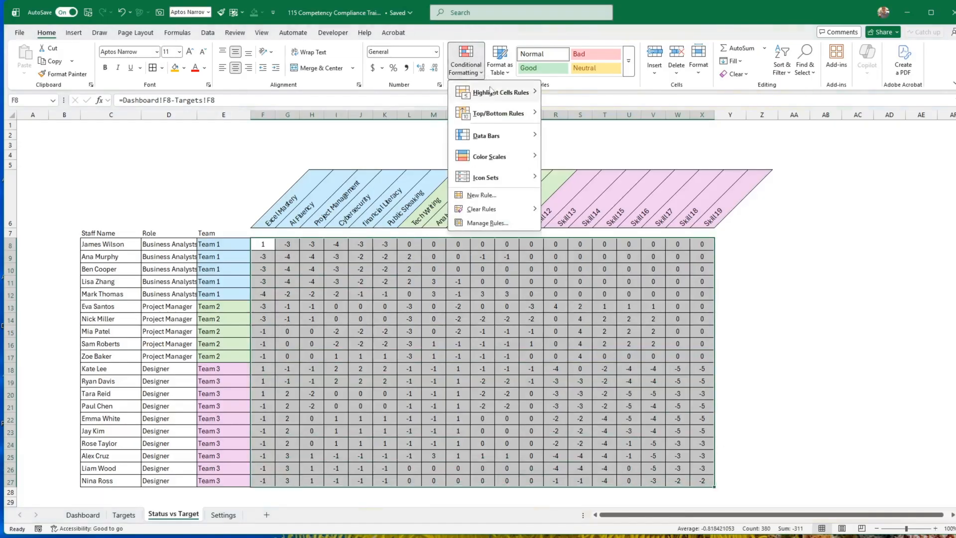
mouse_move(491, 92)
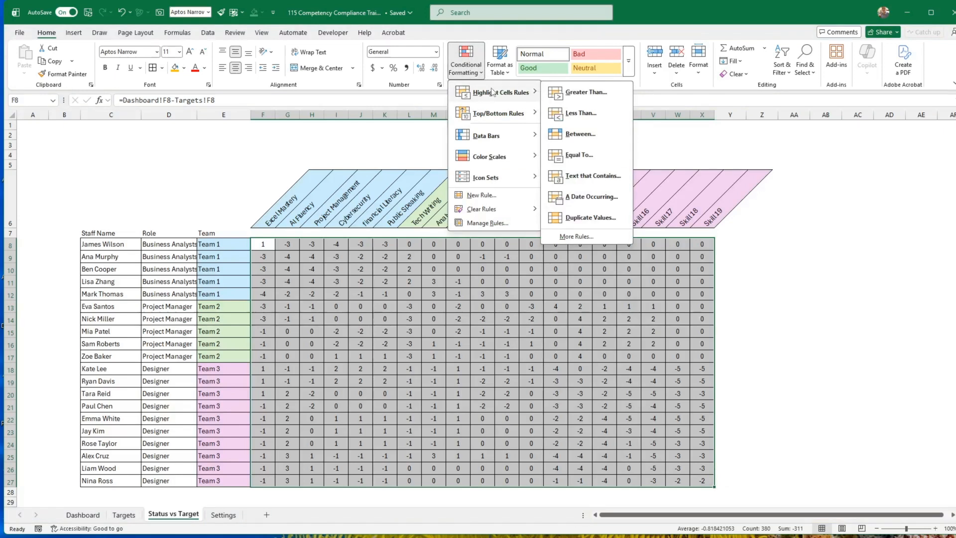
click(584, 94)
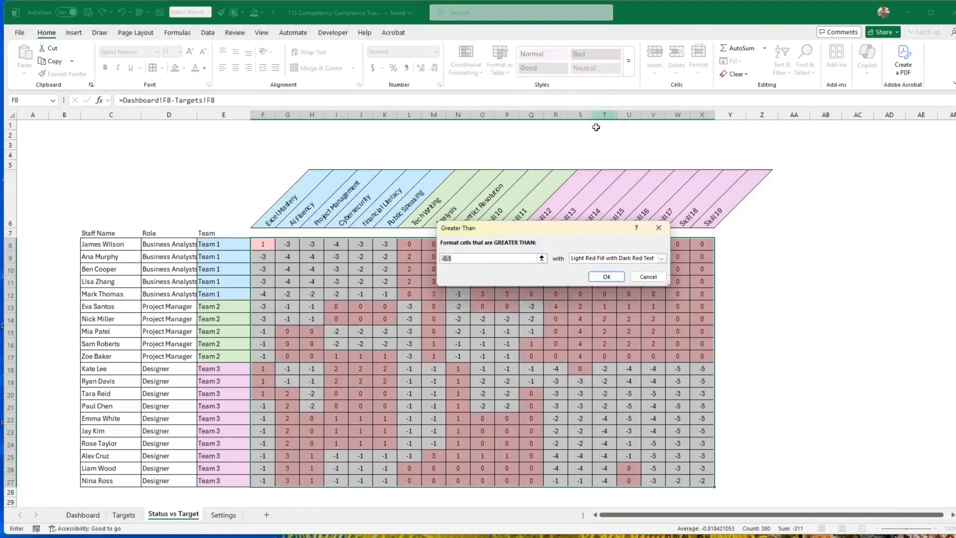
click(648, 277)
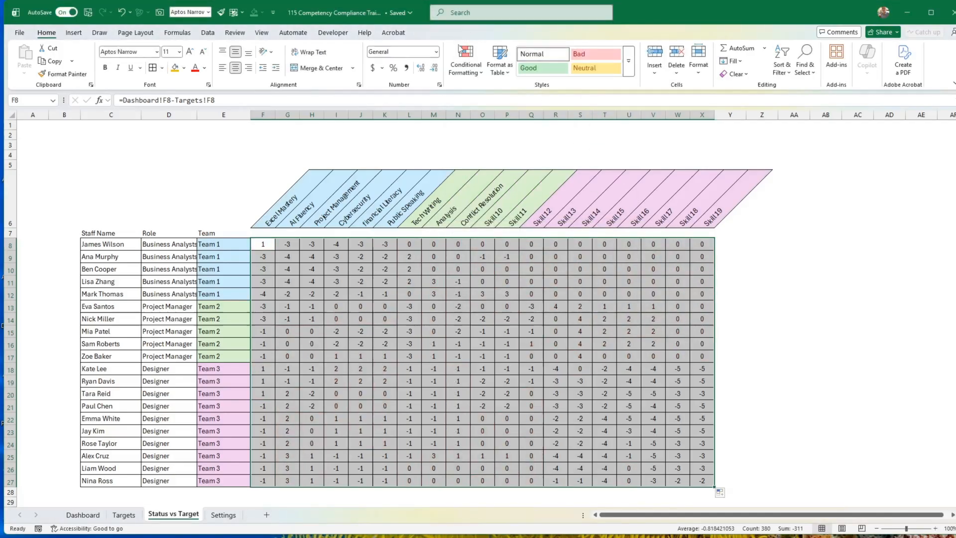
Add a conditional formatting rule to F8:X27 that fills gap values greater than or equal to 0 with light green.
click(476, 74)
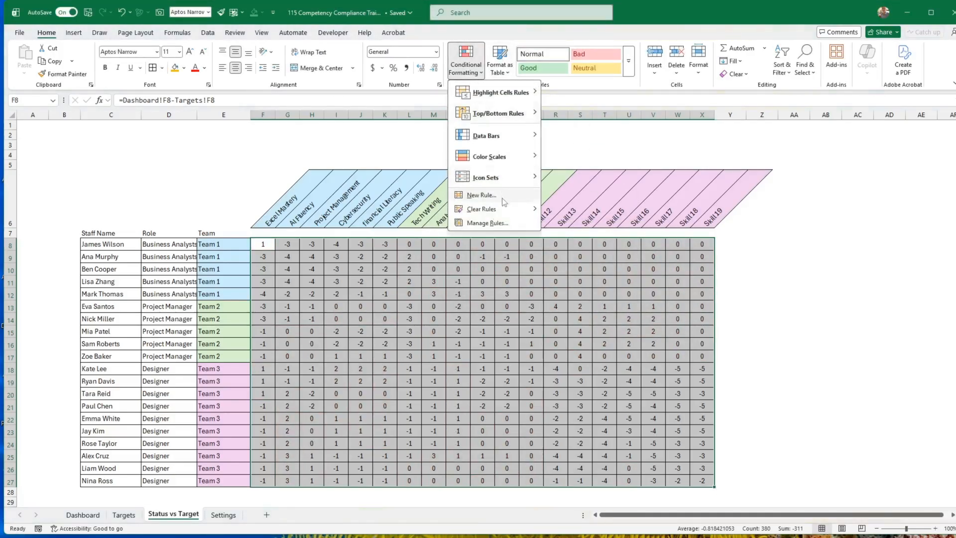
click(482, 196)
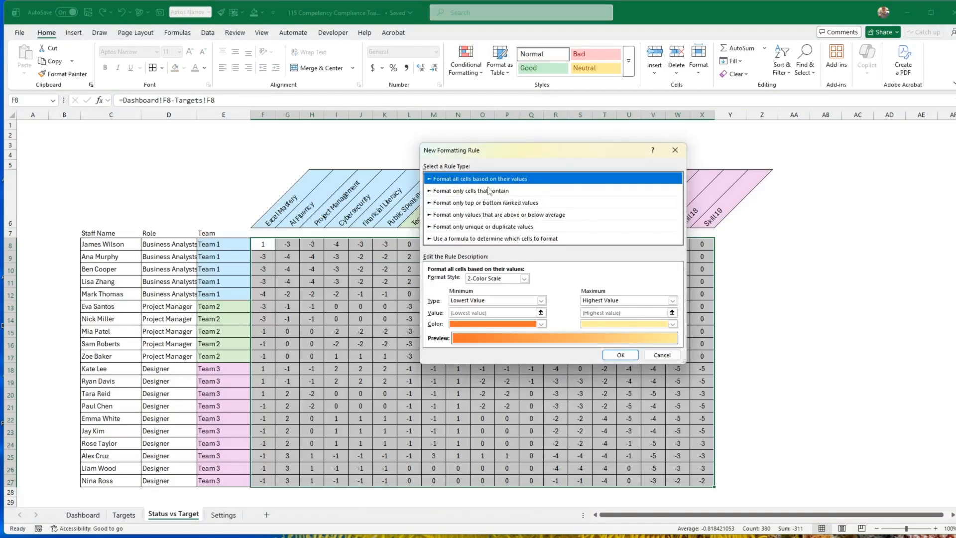
click(489, 191)
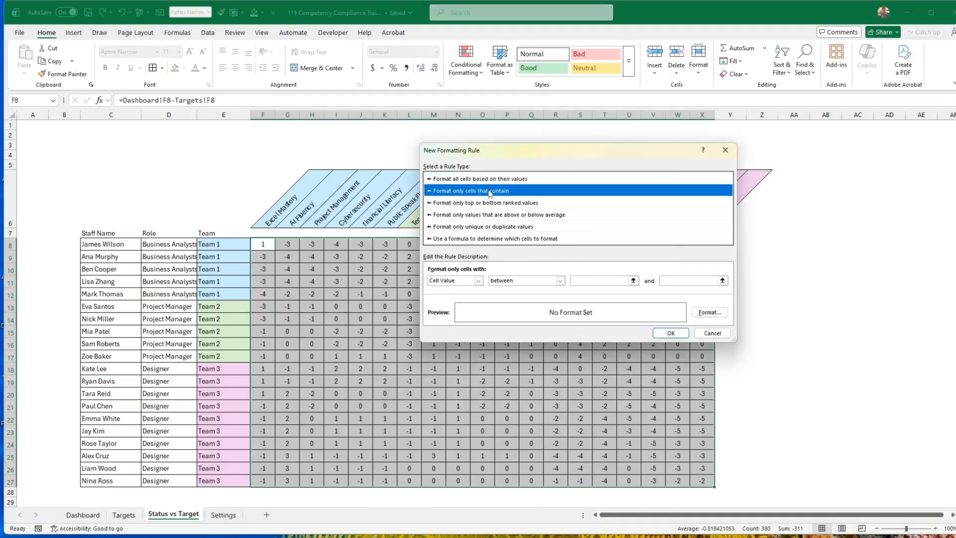
click(535, 281)
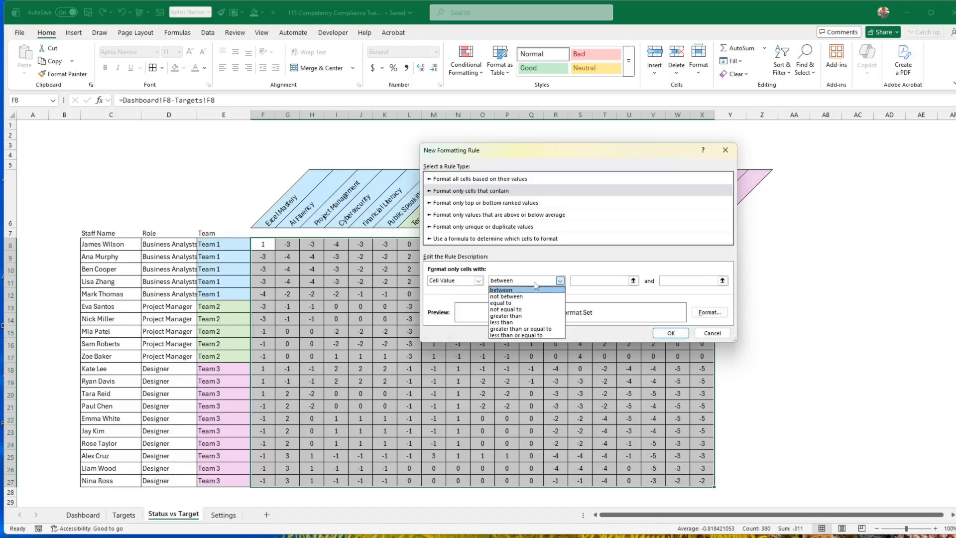
click(528, 330)
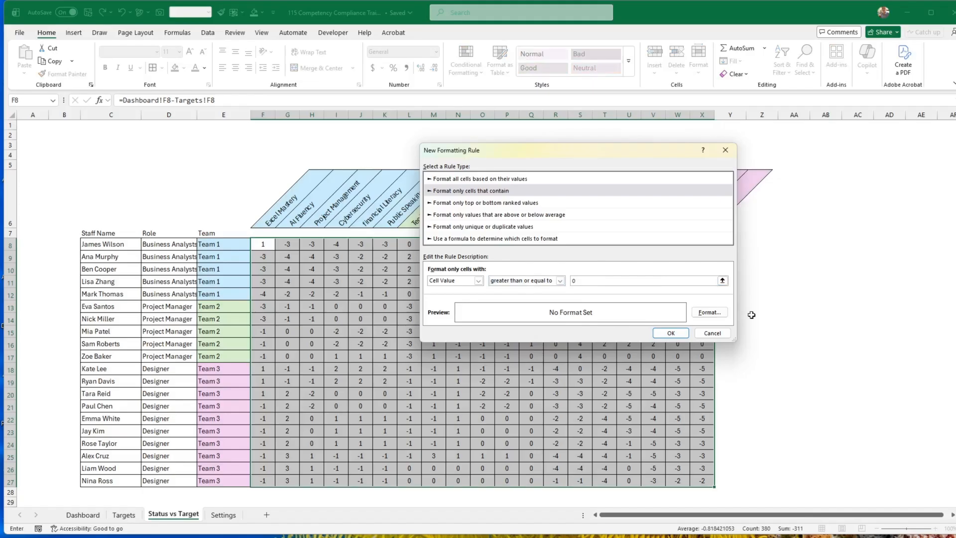
click(710, 312)
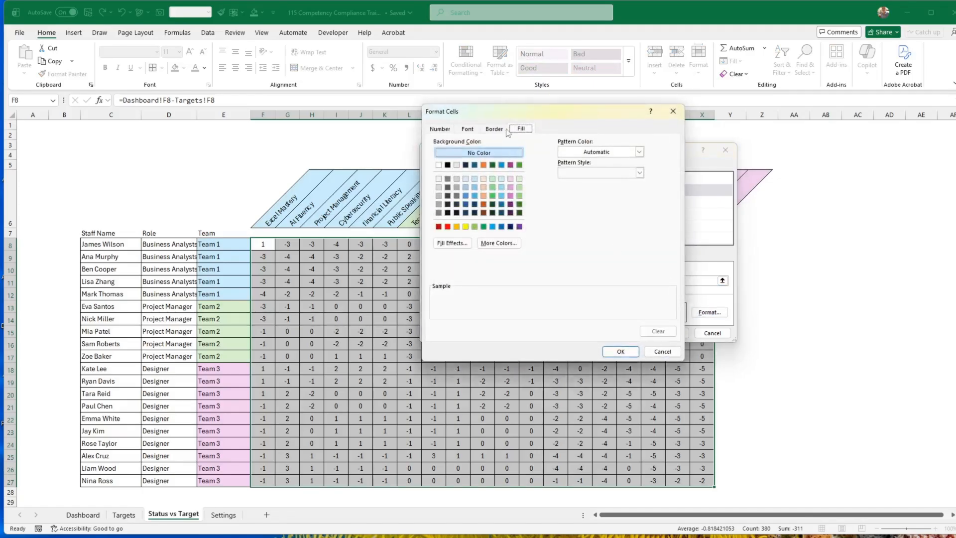
click(519, 178)
click(621, 351)
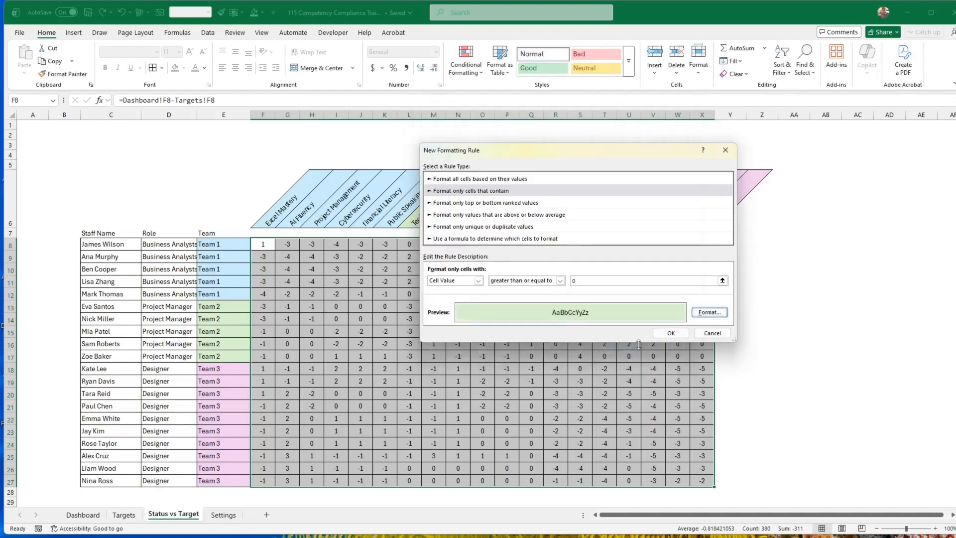
click(672, 332)
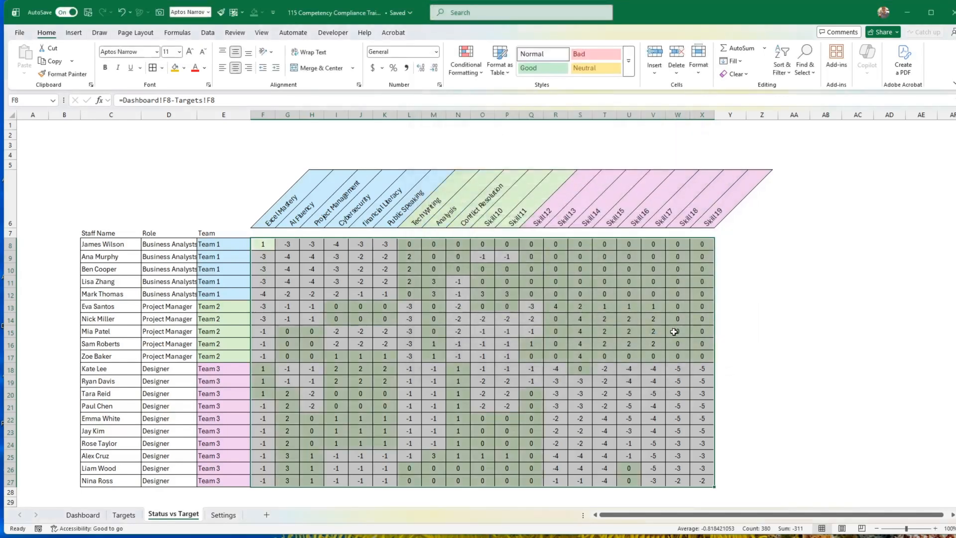
click(786, 322)
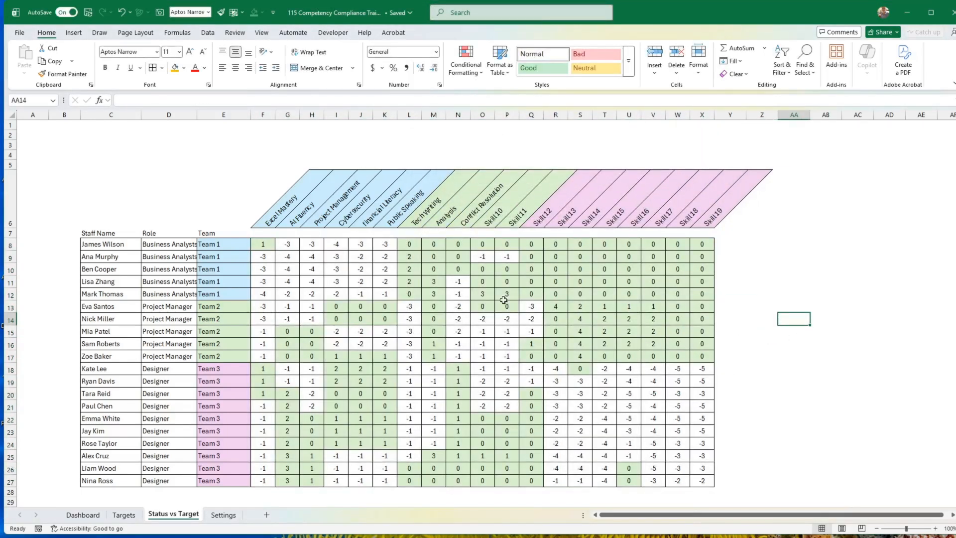
Apply the recent Rose fill colour to all gap cells in F8:X27 as the base colour for negative values.
click(265, 243)
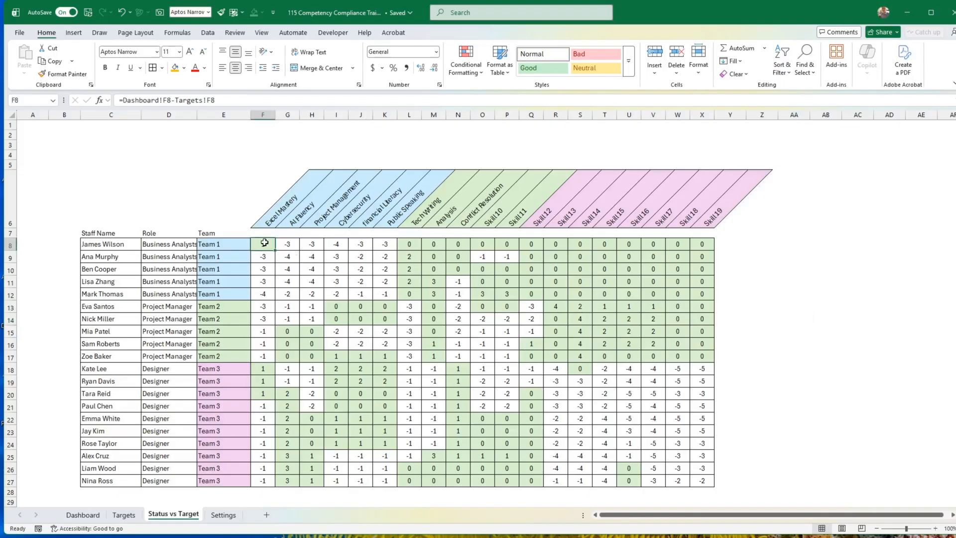
click(463, 72)
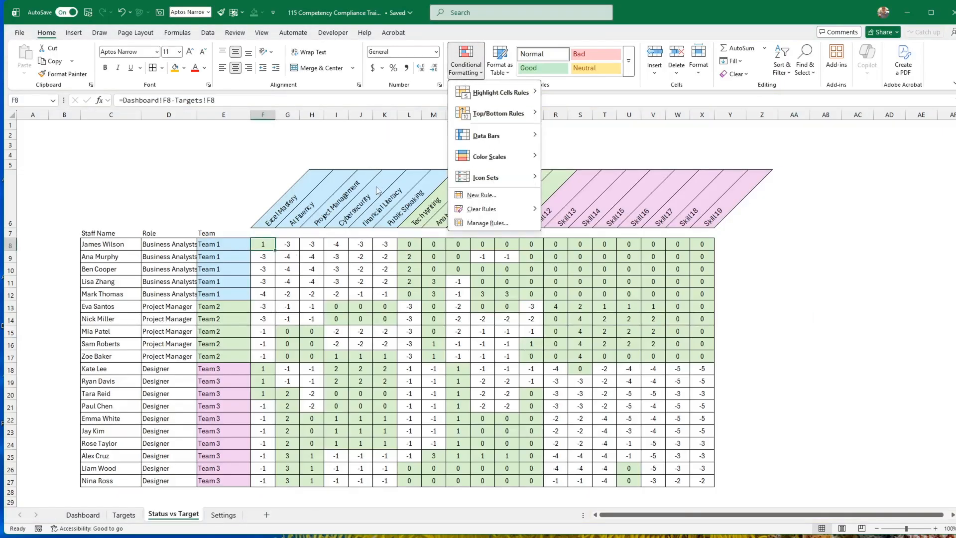
click(273, 245)
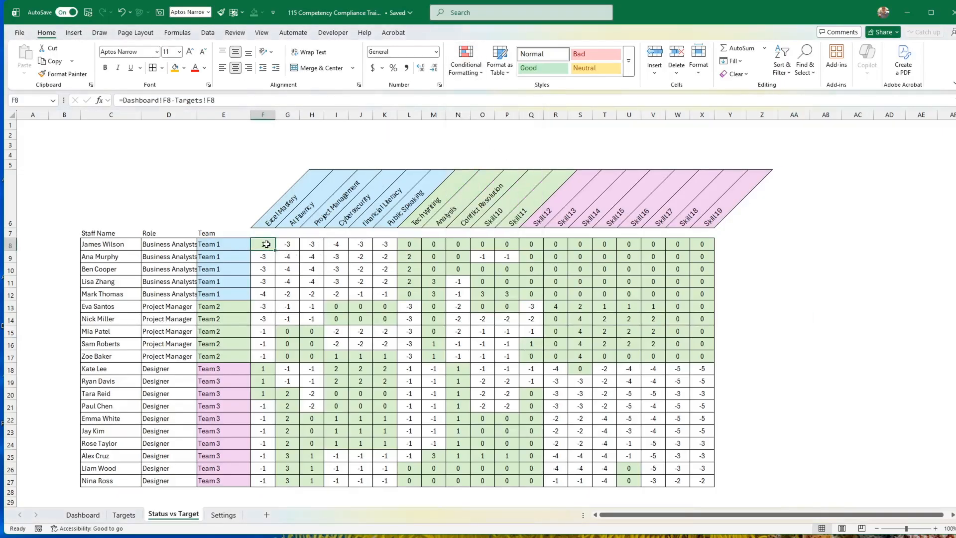
drag(275, 246, 706, 480)
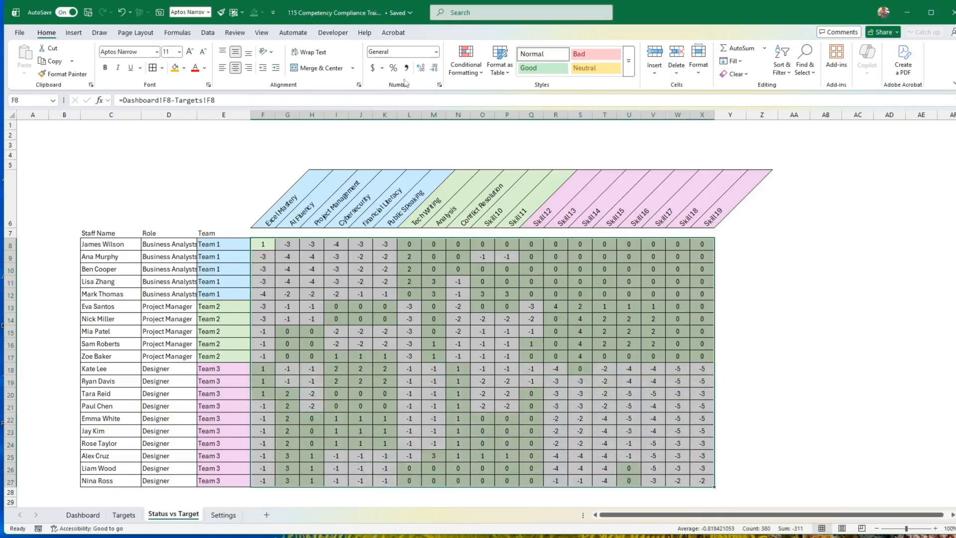
click(185, 67)
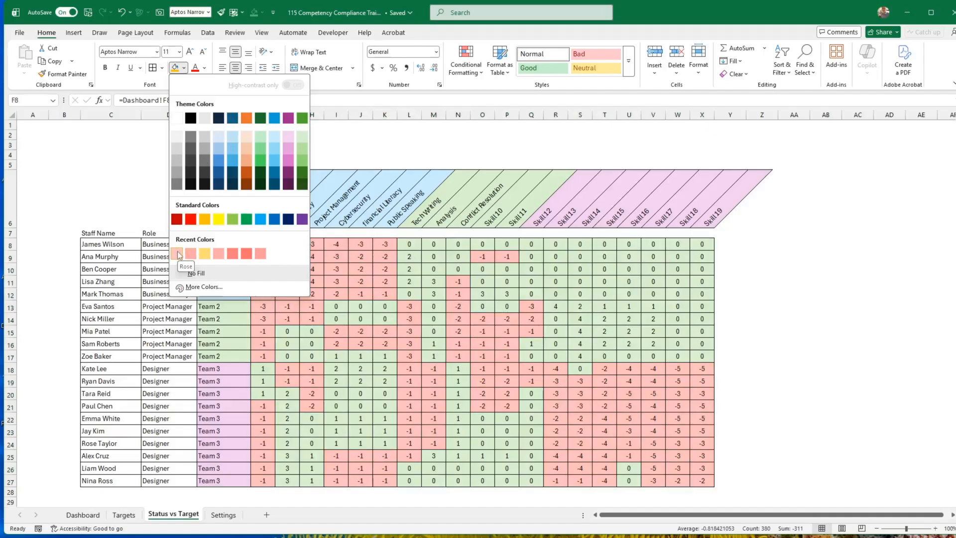
click(194, 273)
click(834, 286)
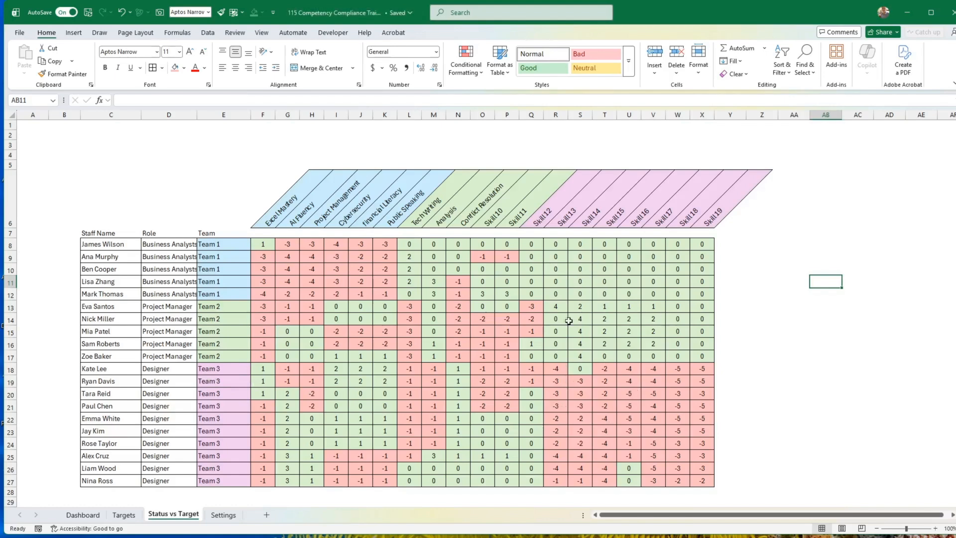
Fill the rating 5 from Q20 across Q20:X27 on the Dashboard sheet and check the gaps on Status vs Target.
click(124, 514)
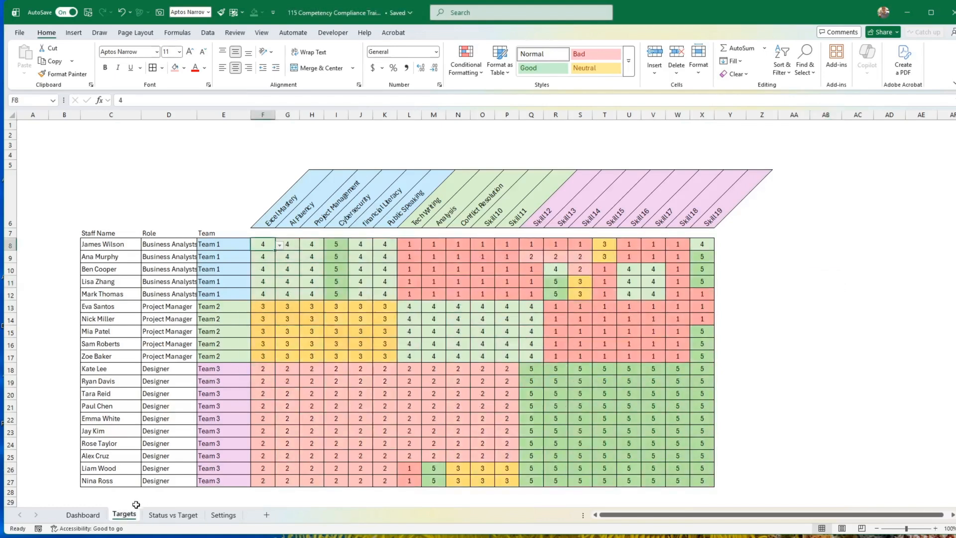
click(95, 516)
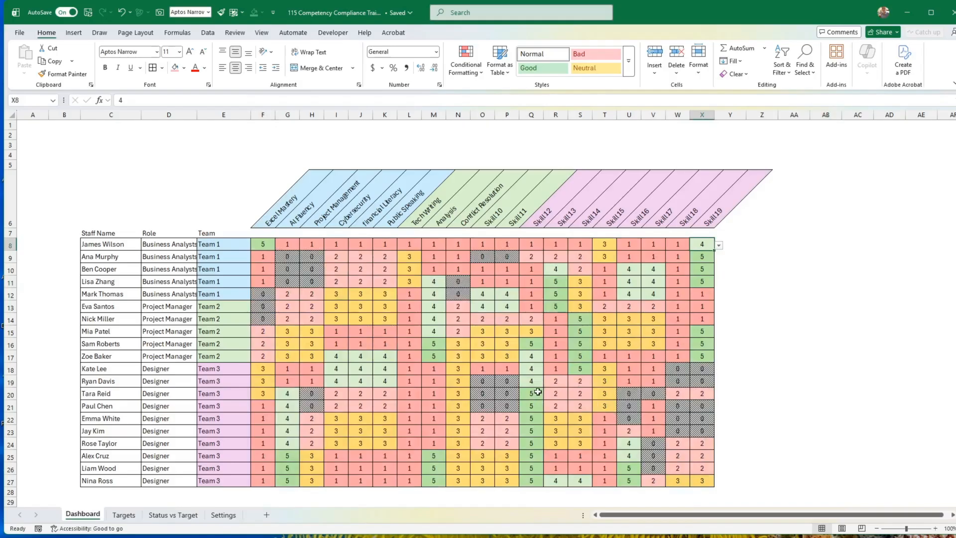
drag(532, 395, 700, 483)
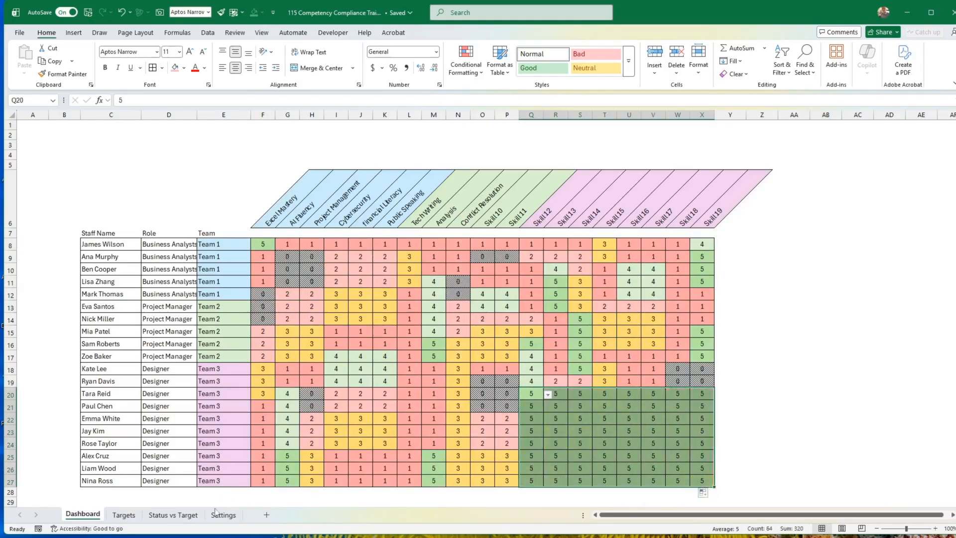
click(177, 515)
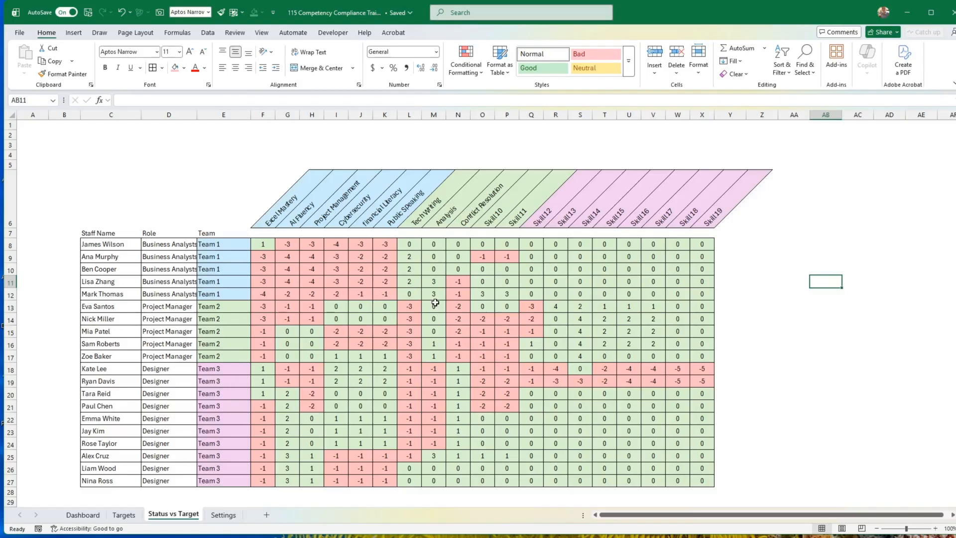
Try to enter =COUNTIF(F8:F27>=0) in F29 to count the Excel Mastery gaps that meet the target.
scroll(363, 304, down, 1)
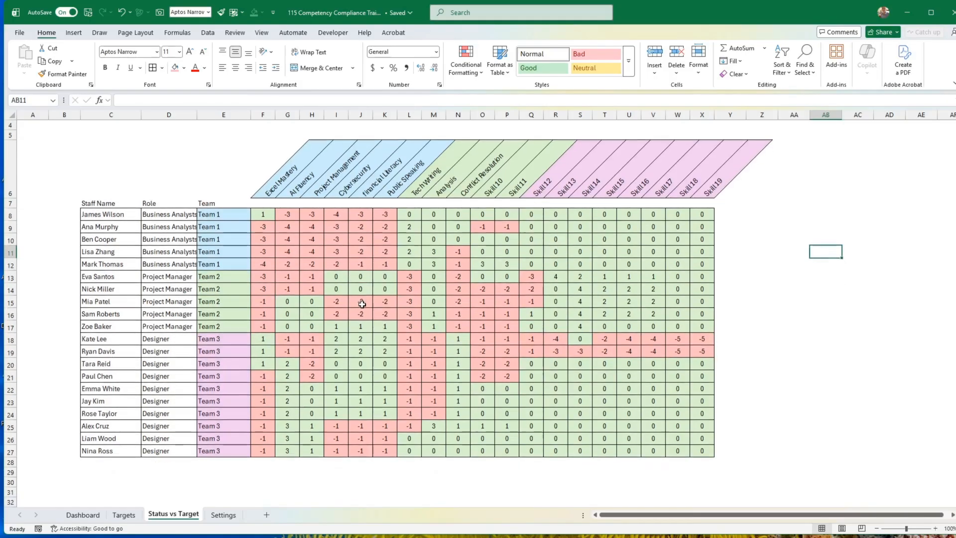
click(267, 473)
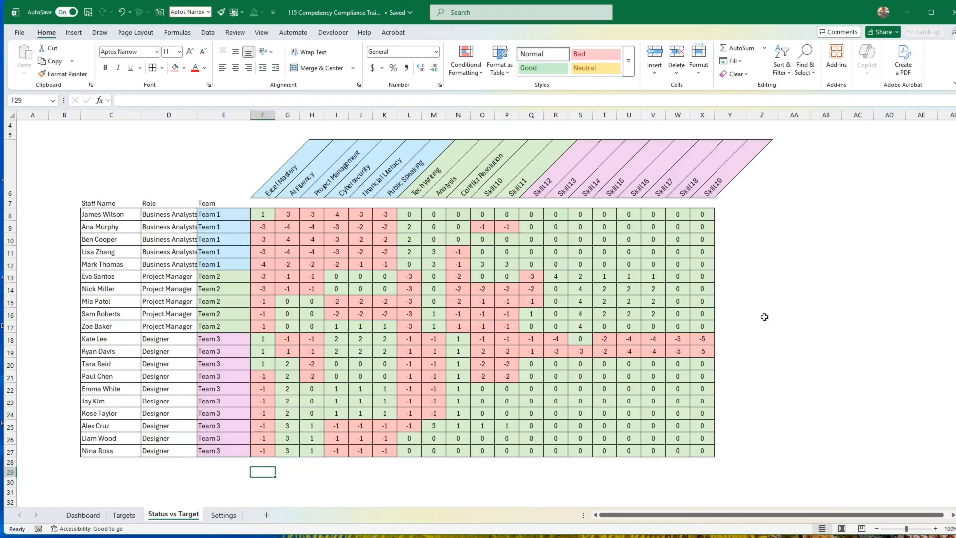
text(=counti)
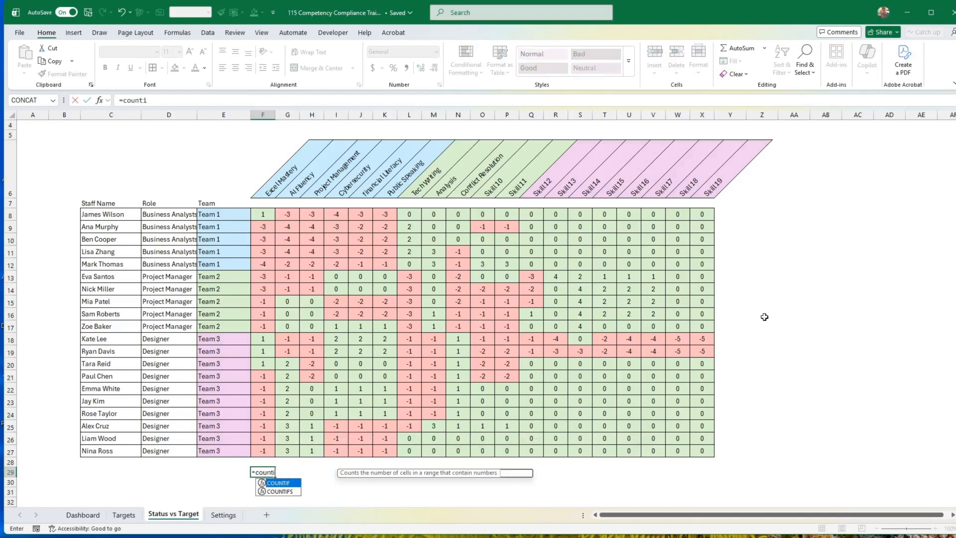
text(f()
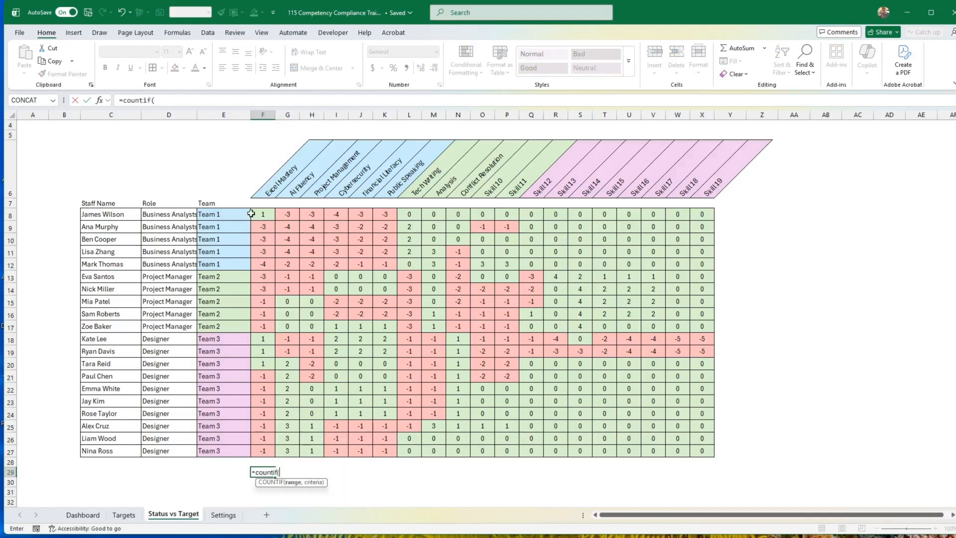
drag(260, 217, 264, 453)
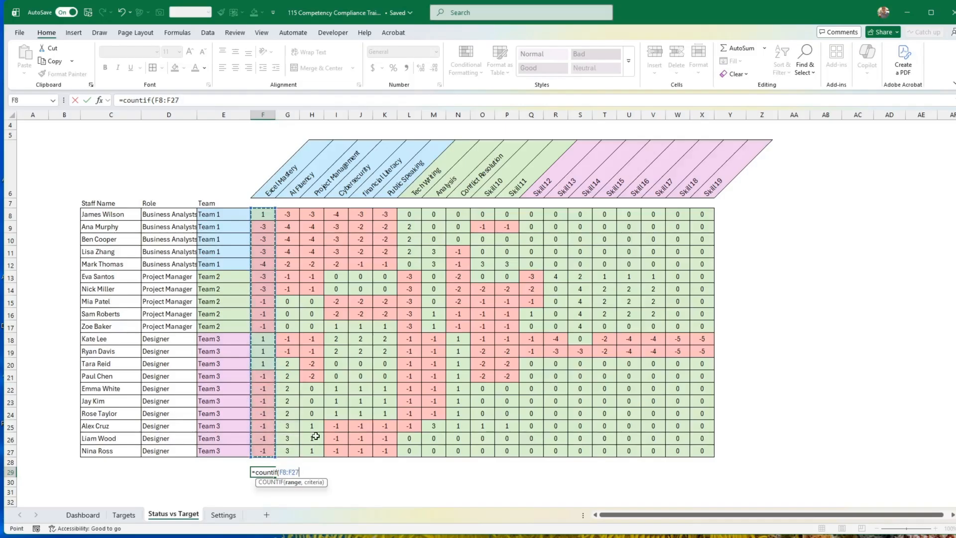
text(>=0)
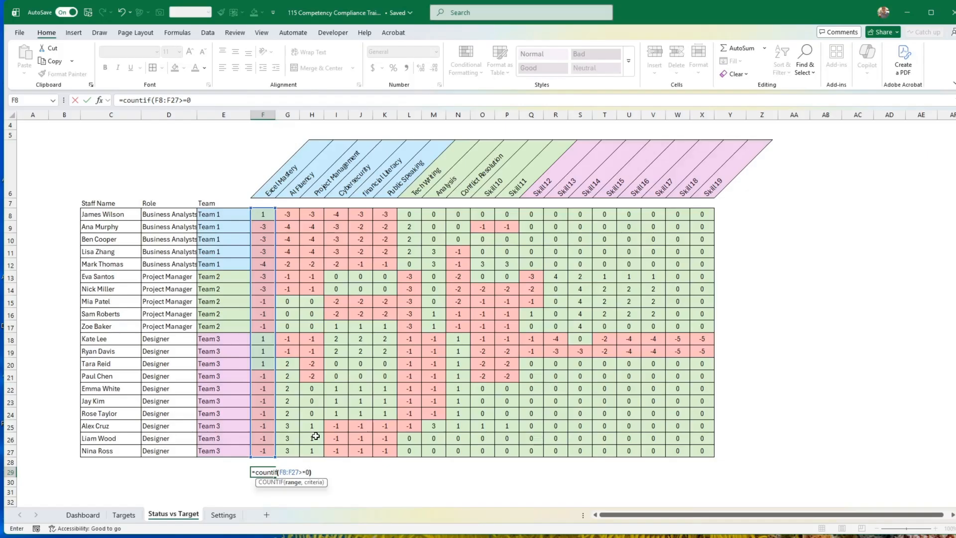
key(Return)
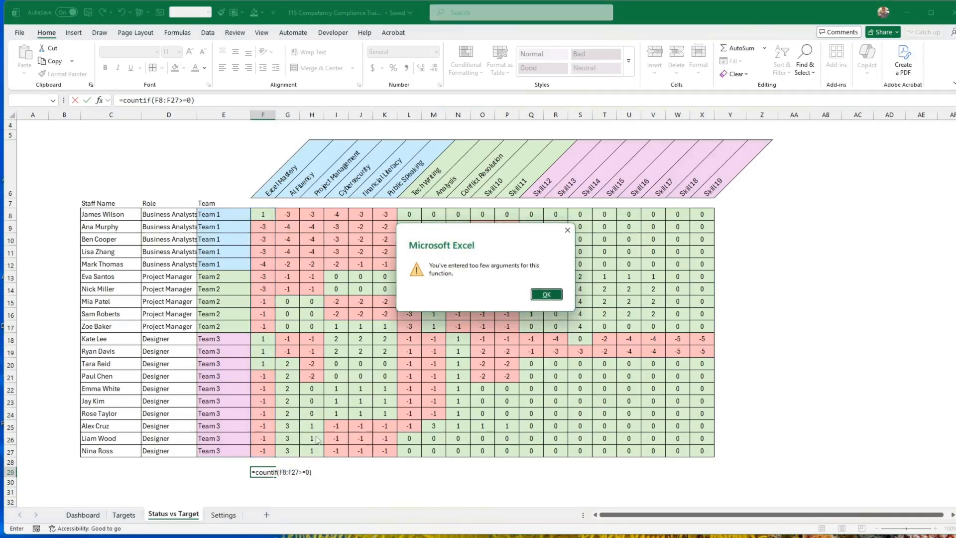
key(Return)
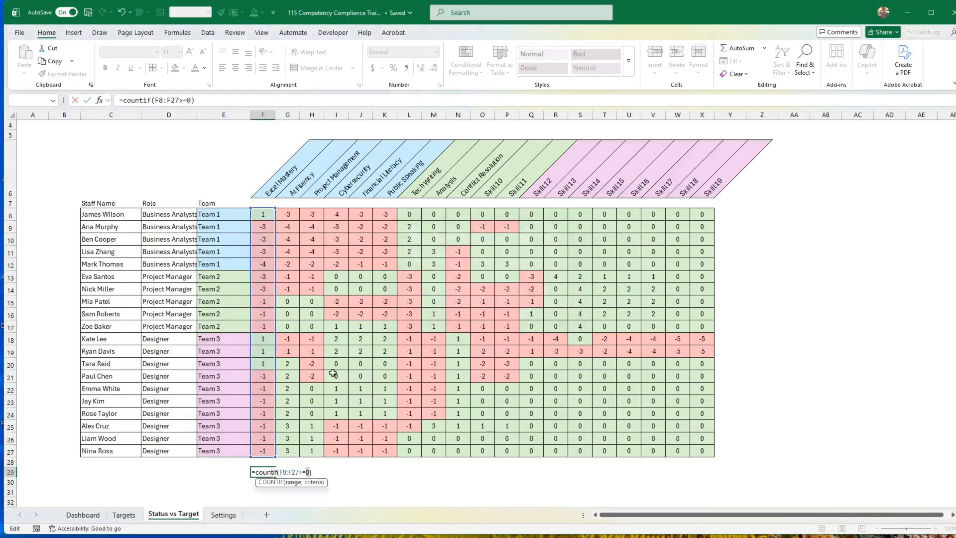
Correct the formula in F29 to =COUNTIF(F8:F27,">=0").
click(165, 100)
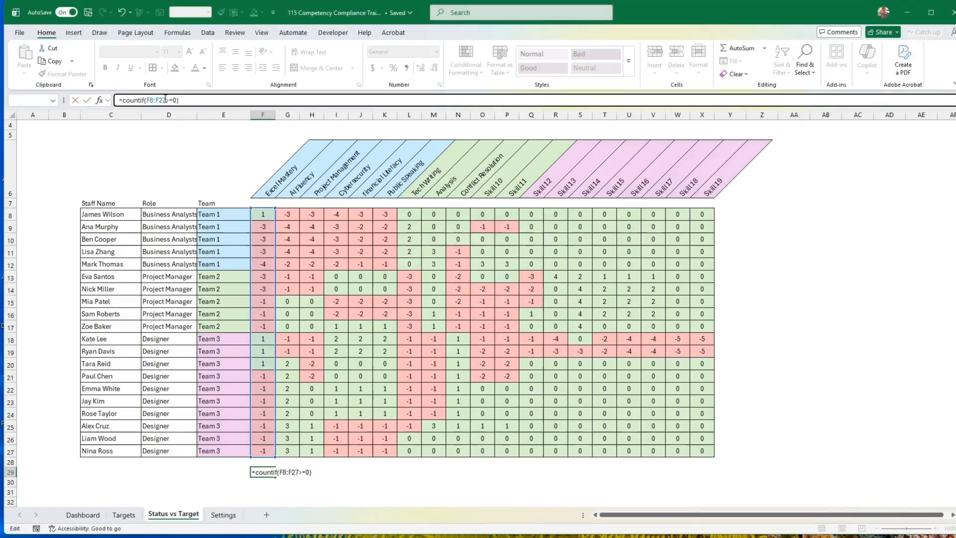
click(168, 99)
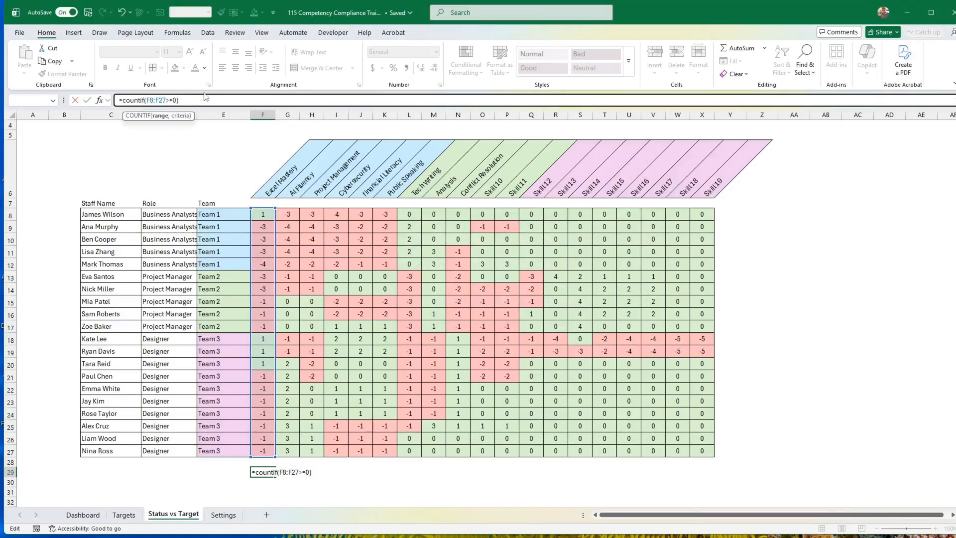
text(,">=0)
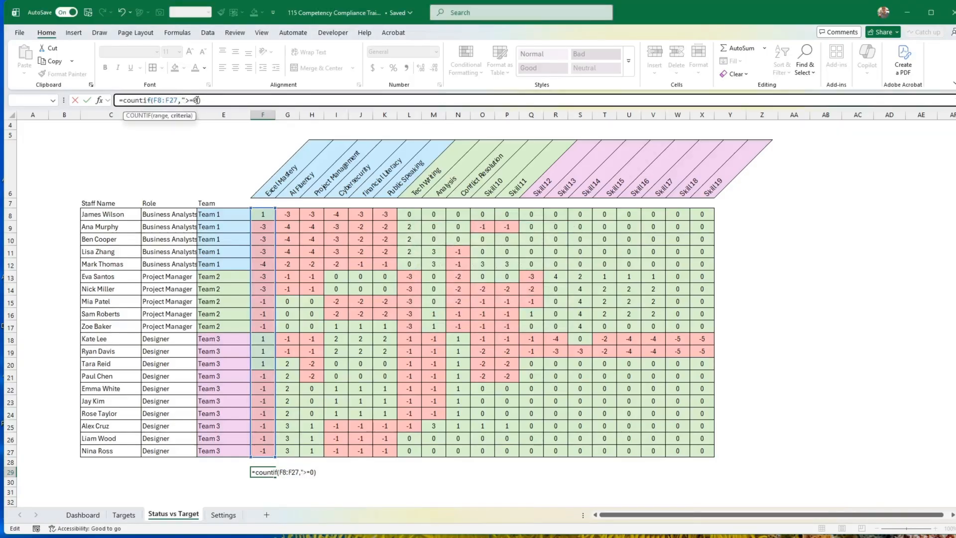
text(")
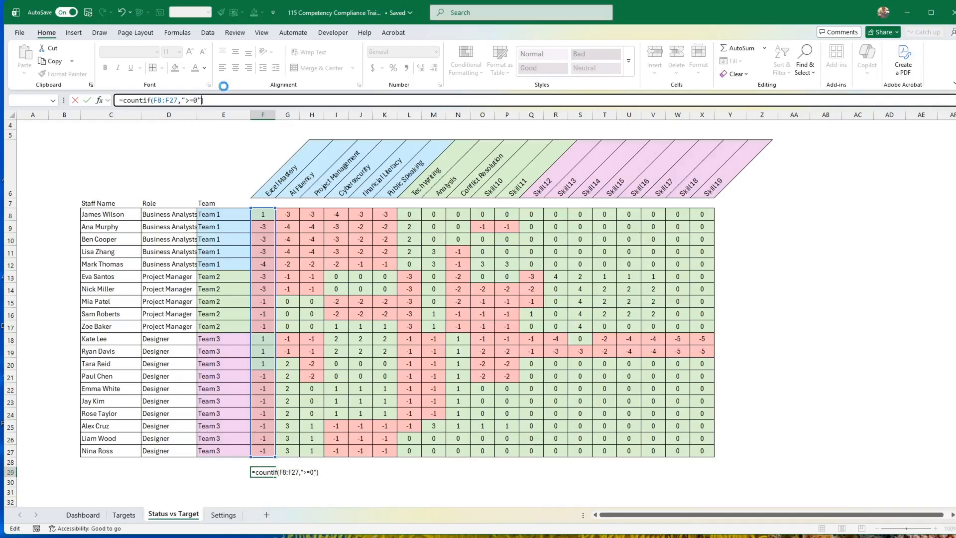
key(Return)
key(Up)
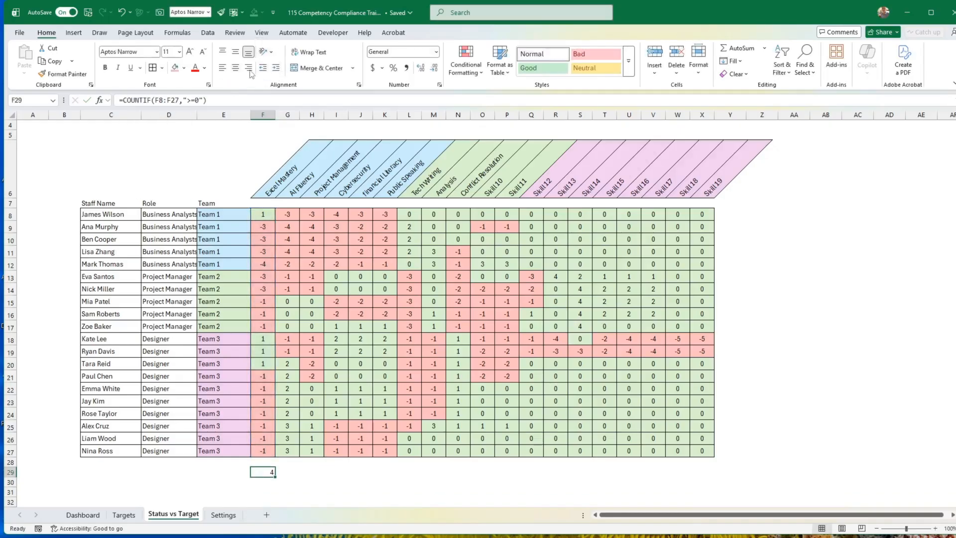
Centre the count in F29, fill its formula across to X29, and check the copied formula in X29.
click(235, 68)
drag(276, 478, 702, 477)
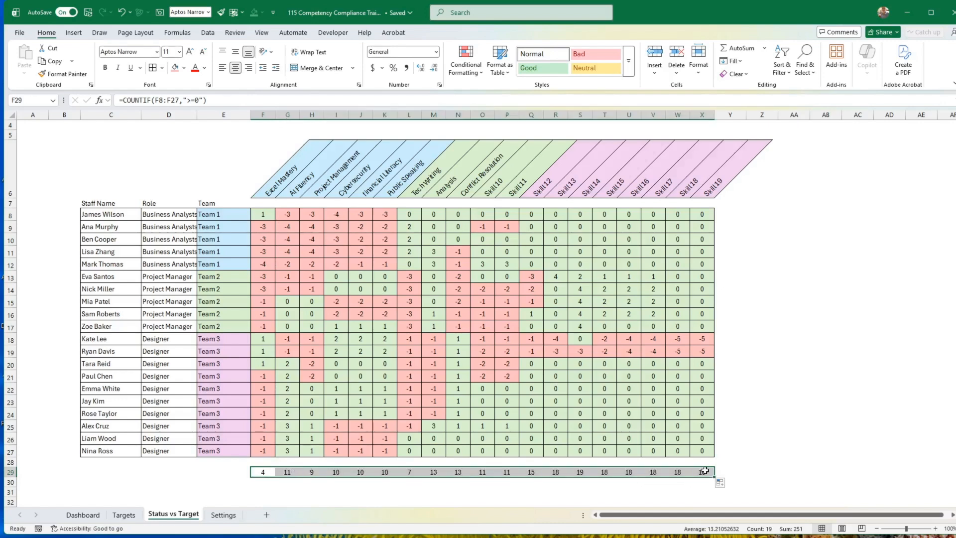
click(262, 472)
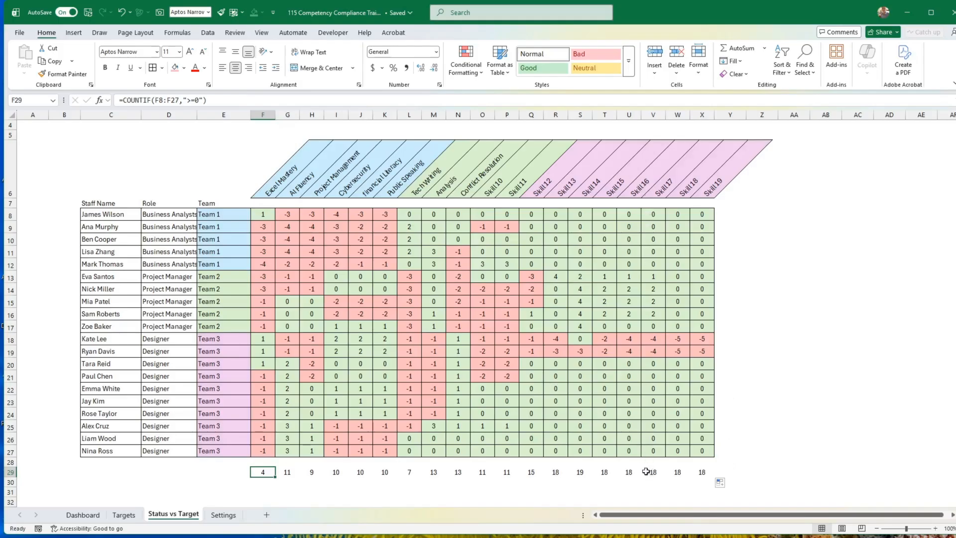
click(705, 474)
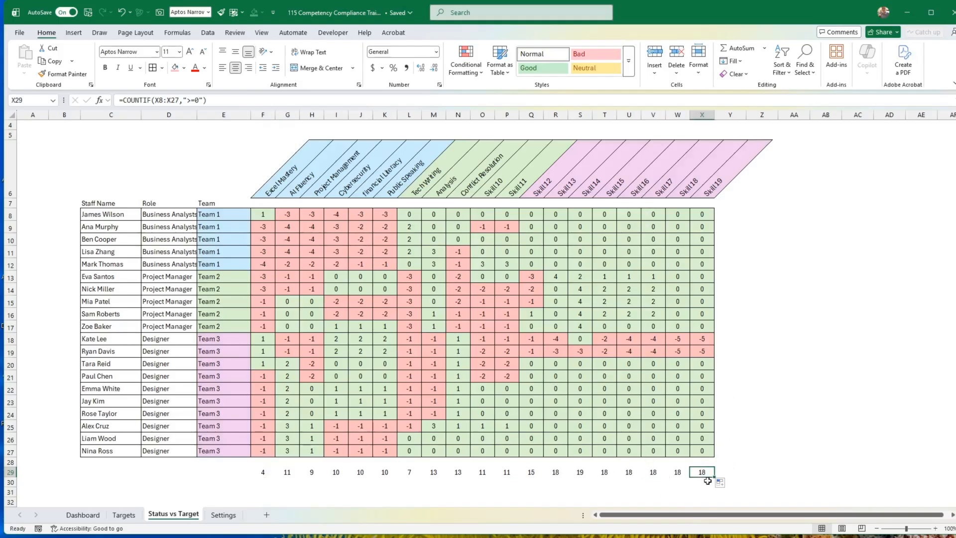
Copy the count formula from X29 to Z8 and change its range to F8:X8, giving =COUNTIF(F8:X8,">=0").
drag(710, 480, 773, 214)
double_click(765, 213)
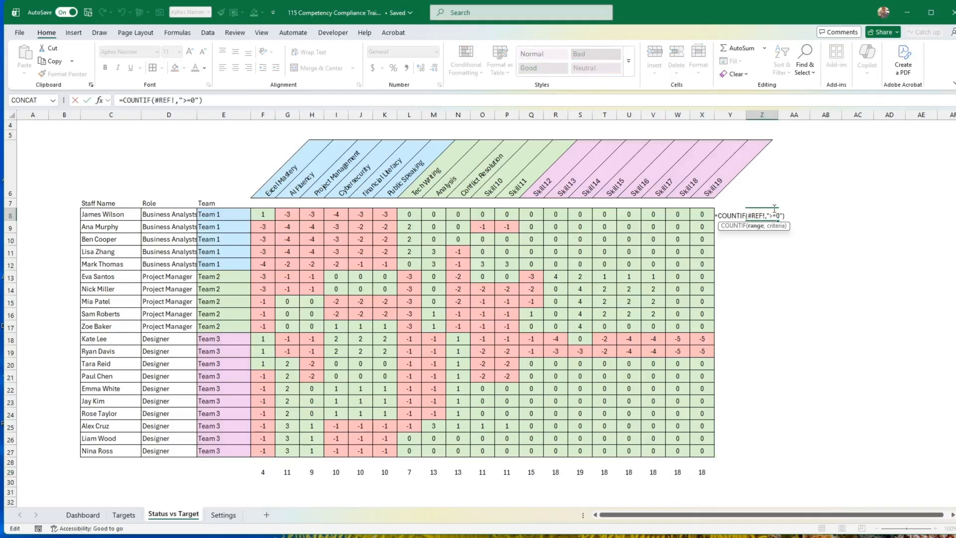
key(BackSpace)
key(BackSpace)
key(BackSpace)
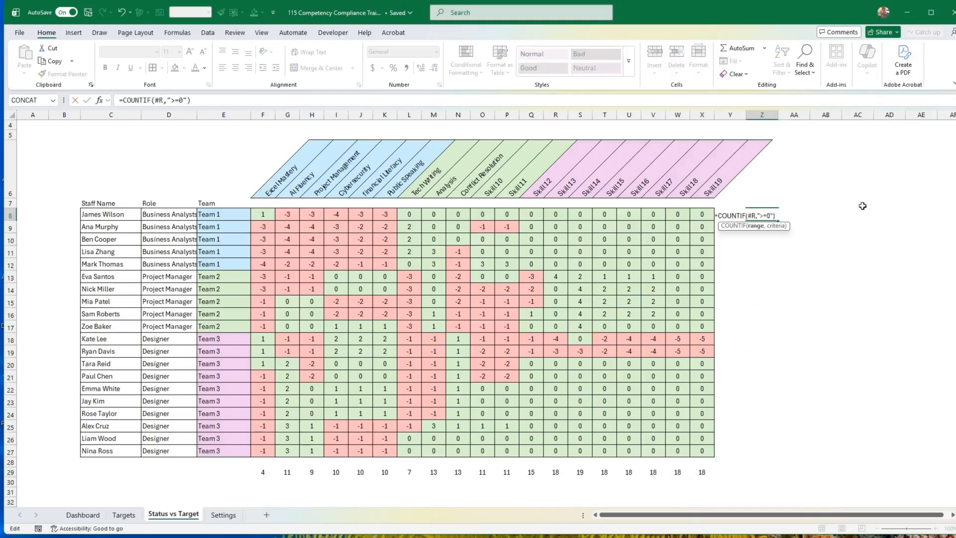
key(BackSpace)
key(BackSpace)
drag(263, 213, 719, 212)
key(Return)
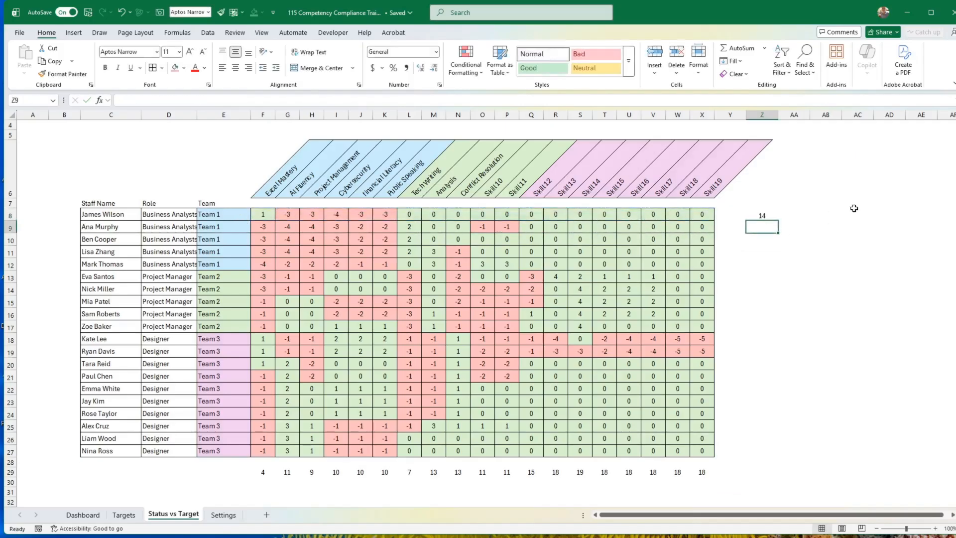
Fill the Z8 formula down to Z27 and apply all borders to Z8:Z27 and F29:X29.
click(766, 216)
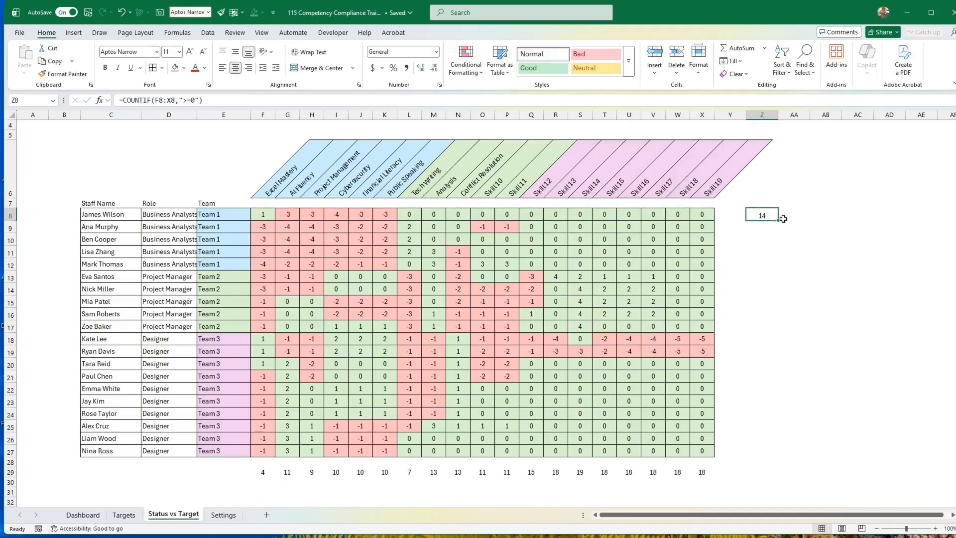
drag(780, 220, 784, 453)
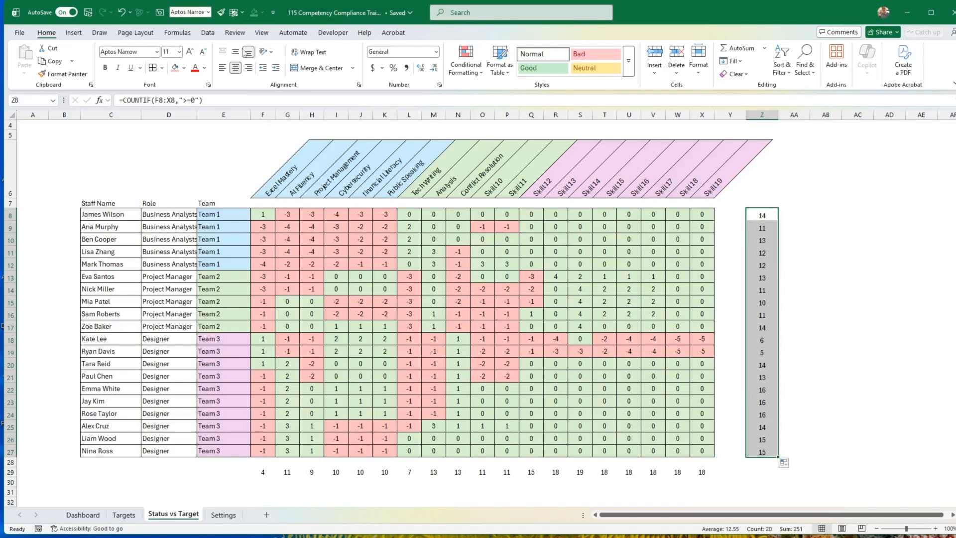
click(152, 68)
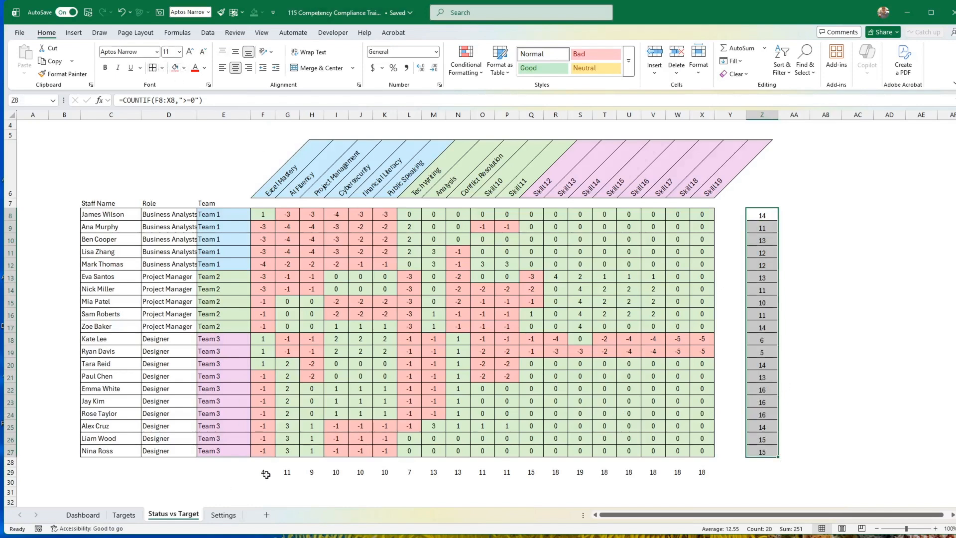
drag(263, 473, 702, 476)
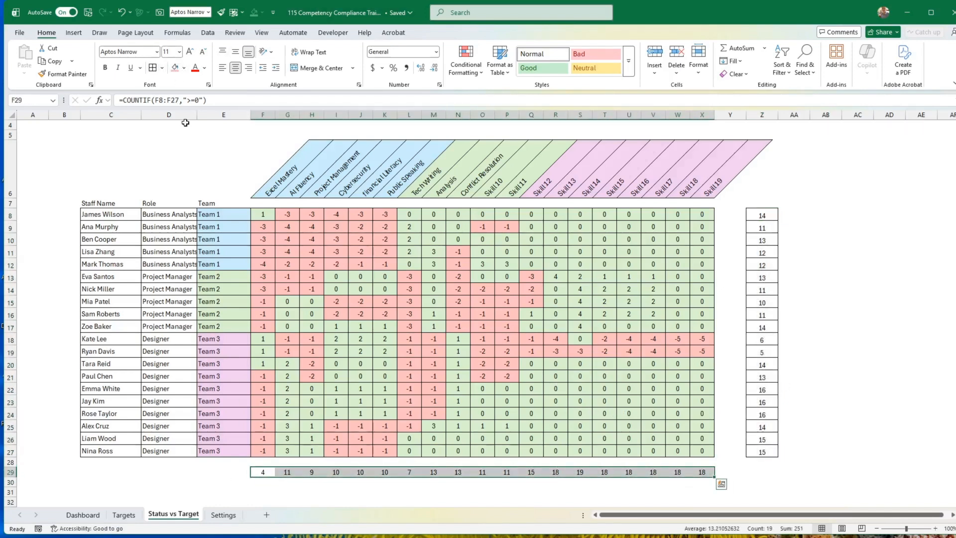
click(761, 215)
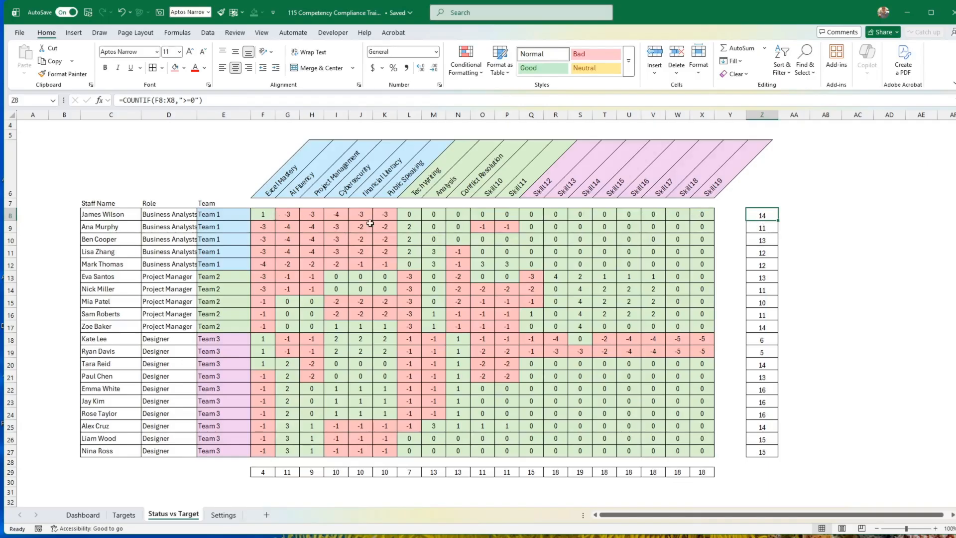
Compare the ratings on the Dashboard and Targets sheets with the gaps on Status vs Target.
click(83, 516)
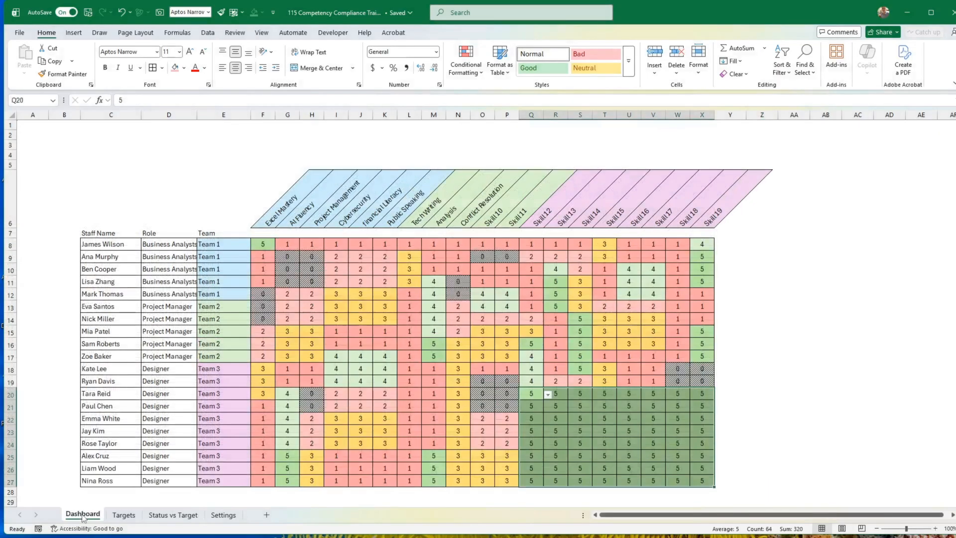
click(125, 515)
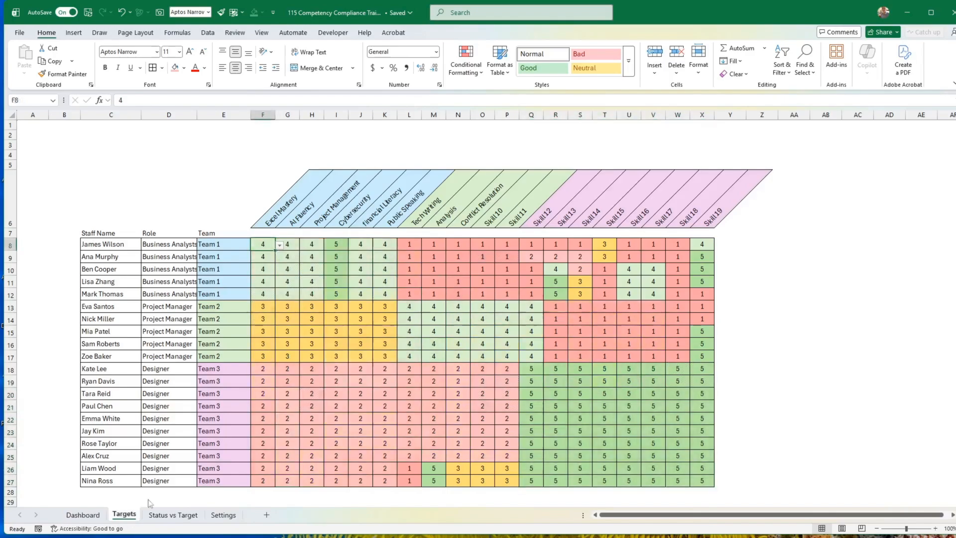
click(173, 515)
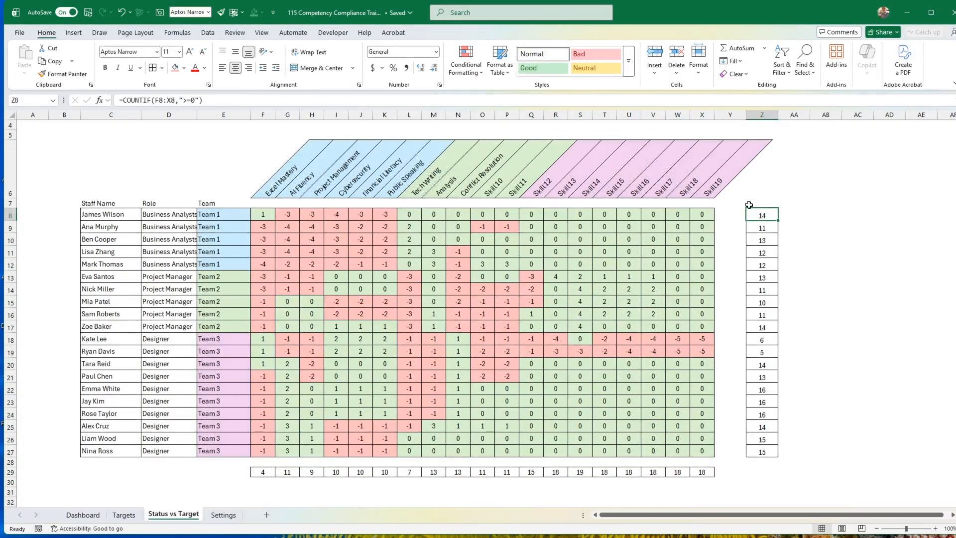
Make row 29 slightly taller and vertically middle-align the counts in Z8:Z27 and row 29.
drag(763, 214, 762, 452)
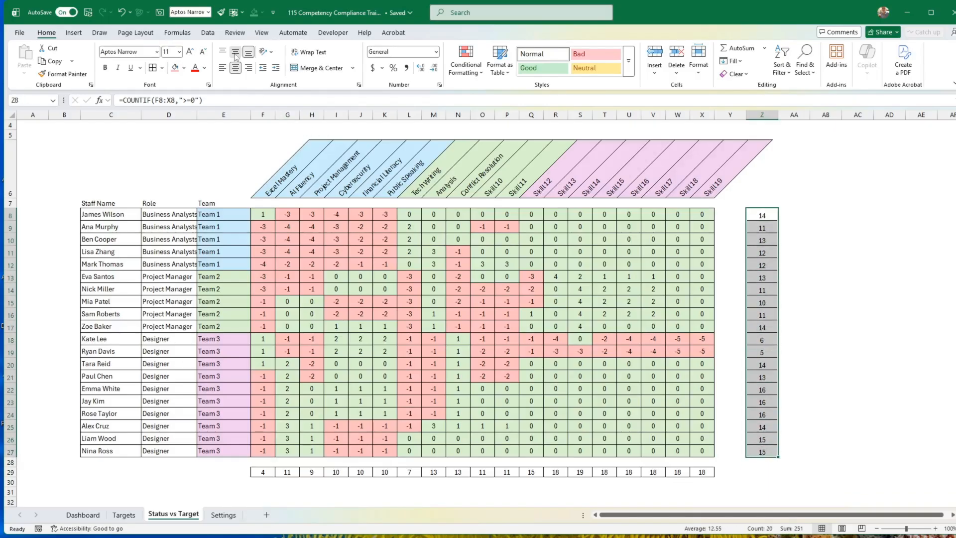
drag(485, 334, 495, 331)
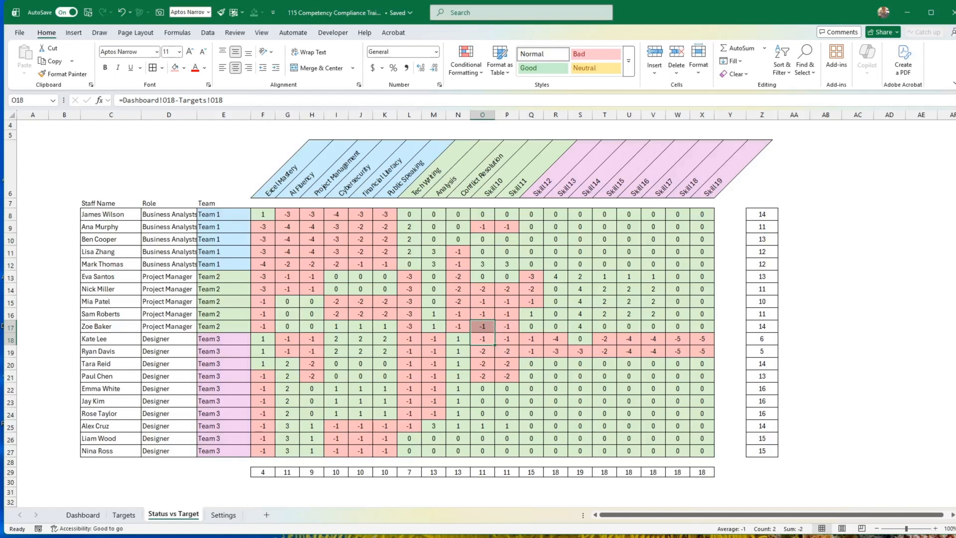
drag(13, 478, 14, 480)
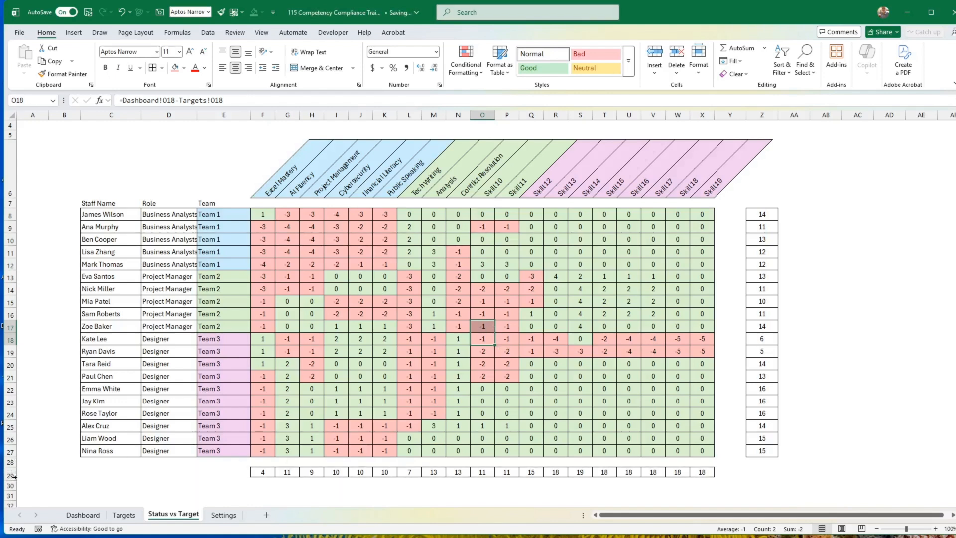
click(10, 475)
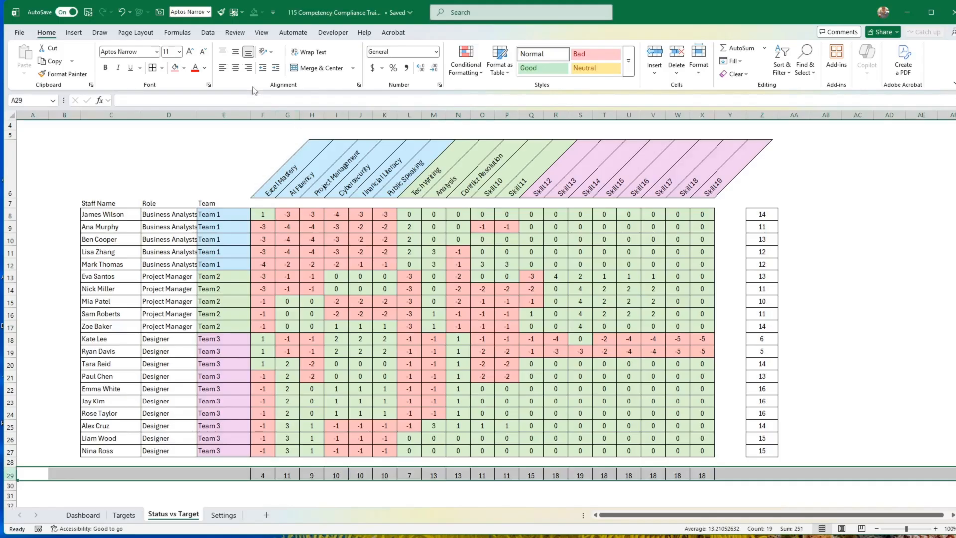
click(237, 53)
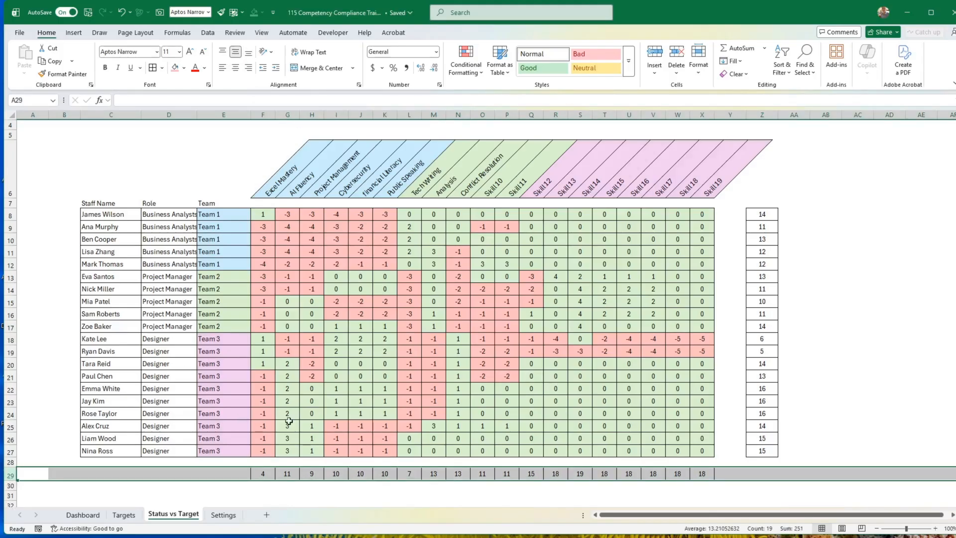
Rename the Dashboard sheet as Status.
click(81, 516)
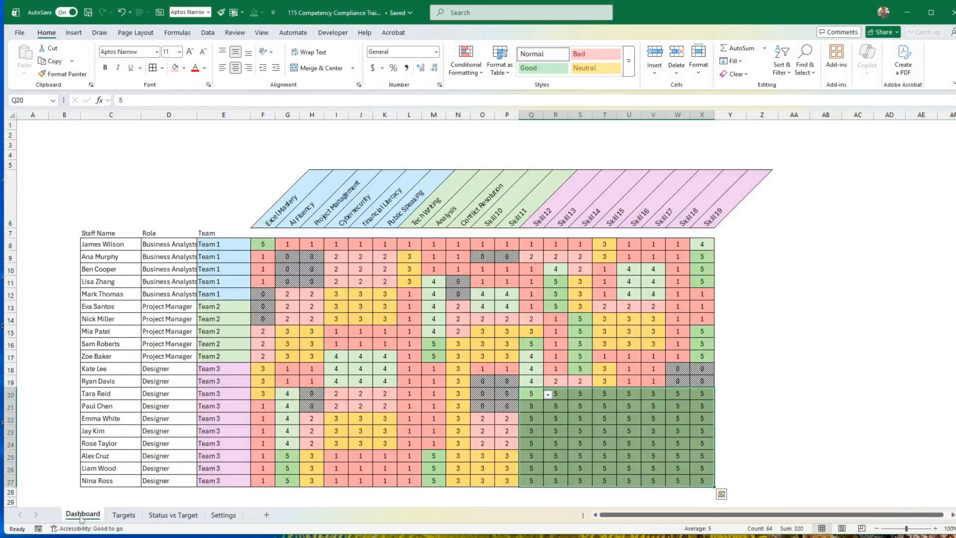
click(365, 324)
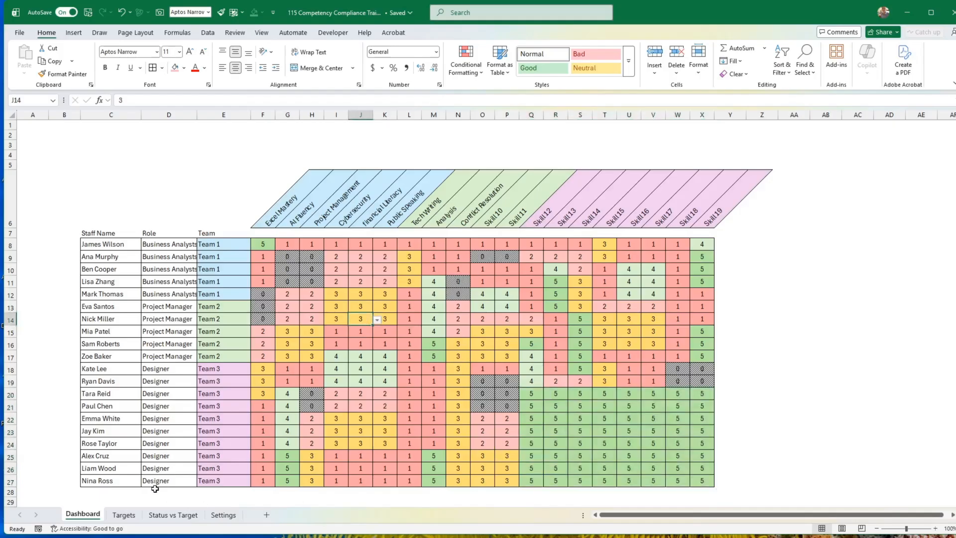
click(124, 515)
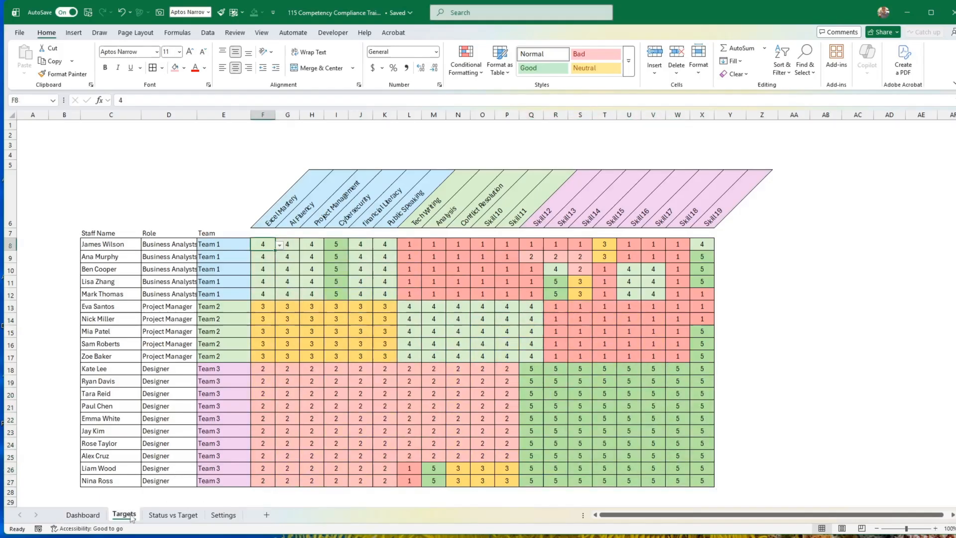
click(96, 513)
right_click(98, 512)
click(117, 374)
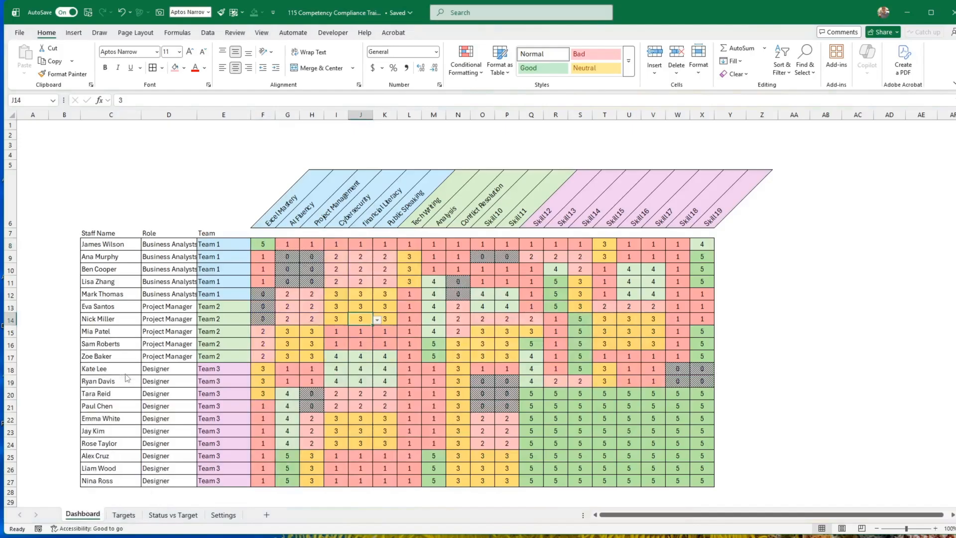
text(Status)
key(Return)
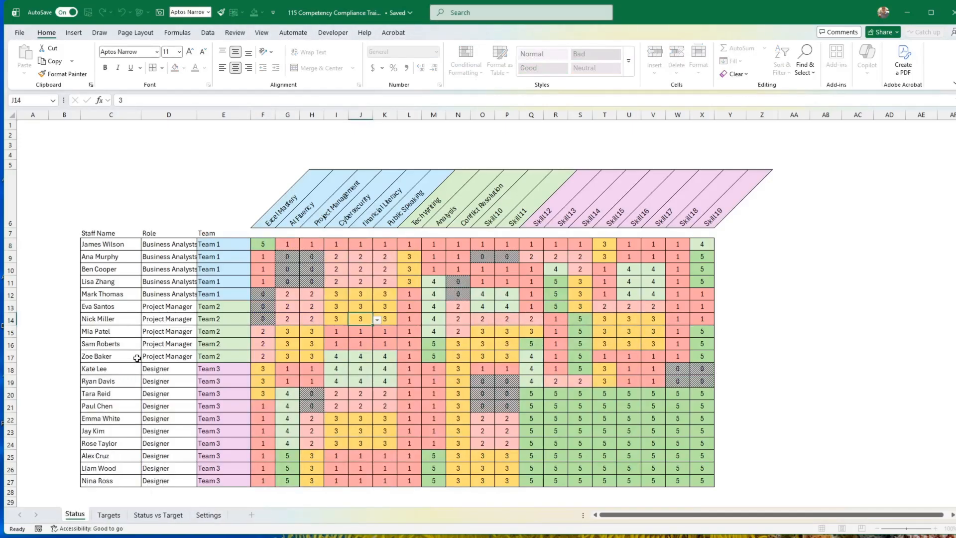
click(138, 394)
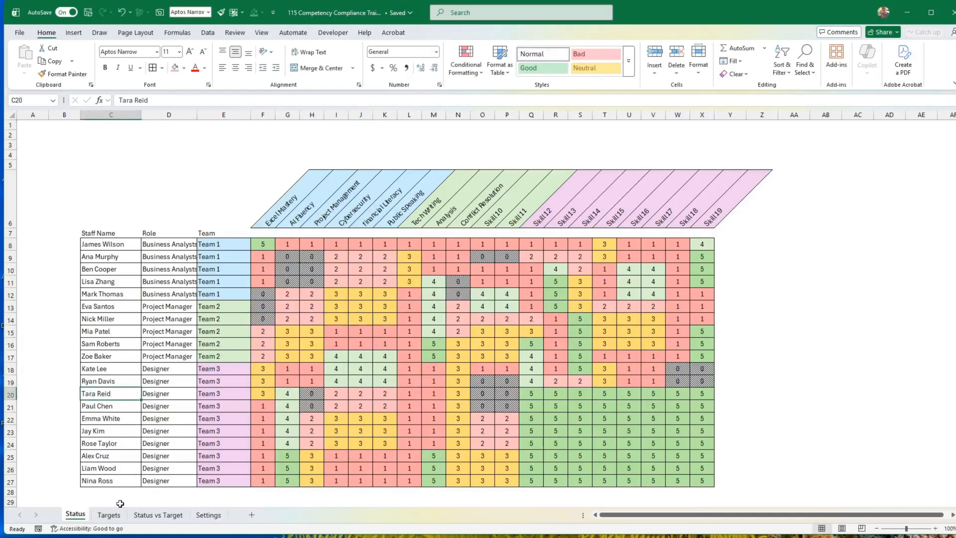
Add a new sheet after Status vs Target and name it Employee.
click(108, 516)
click(153, 518)
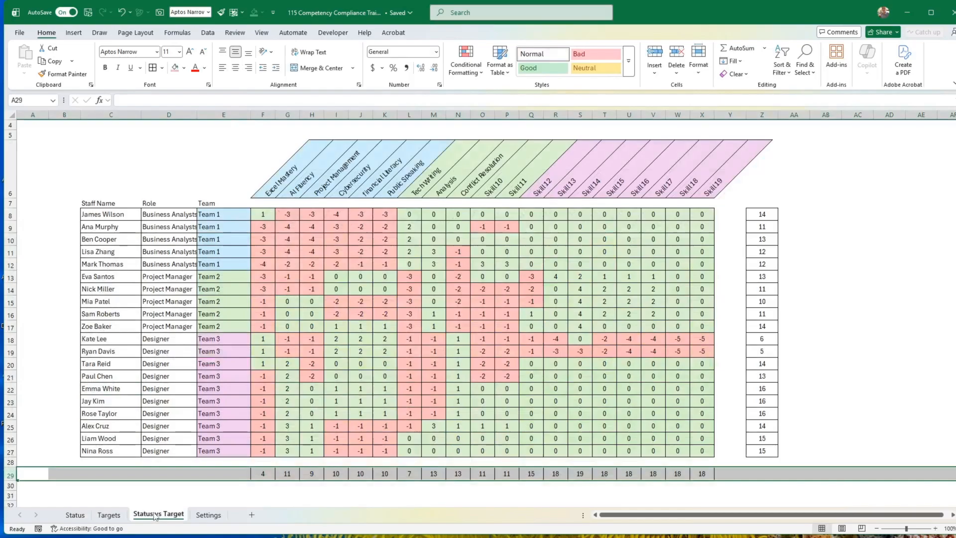
click(251, 515)
right_click(207, 514)
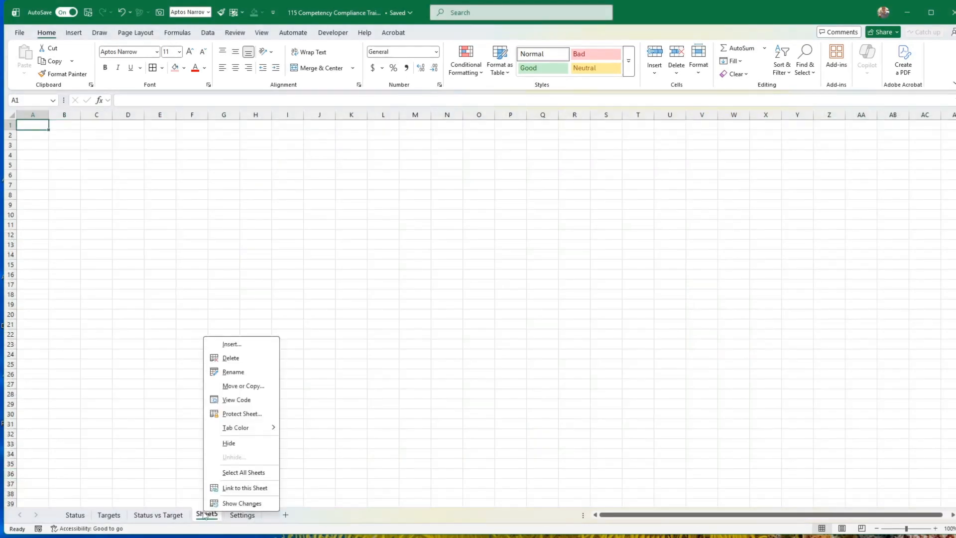
click(220, 371)
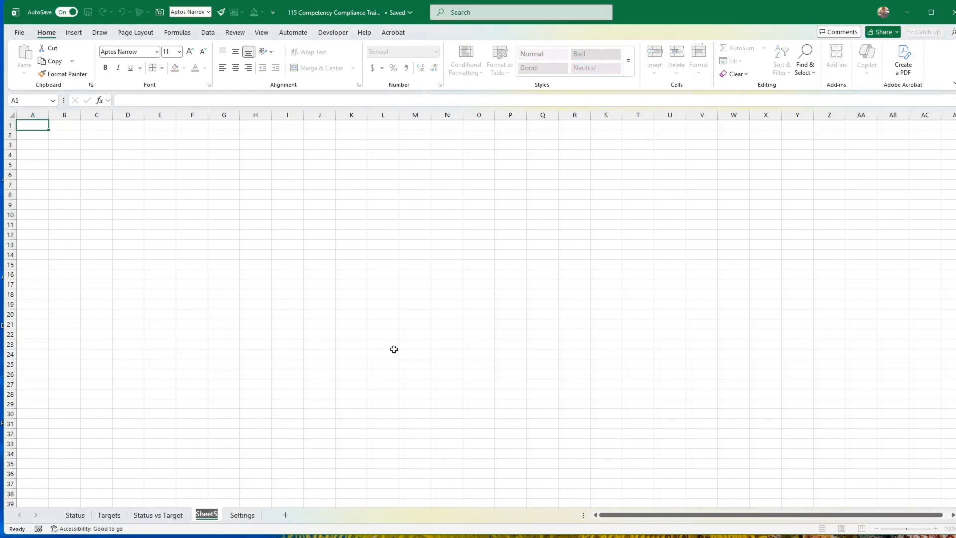
text(Employee)
key(Return)
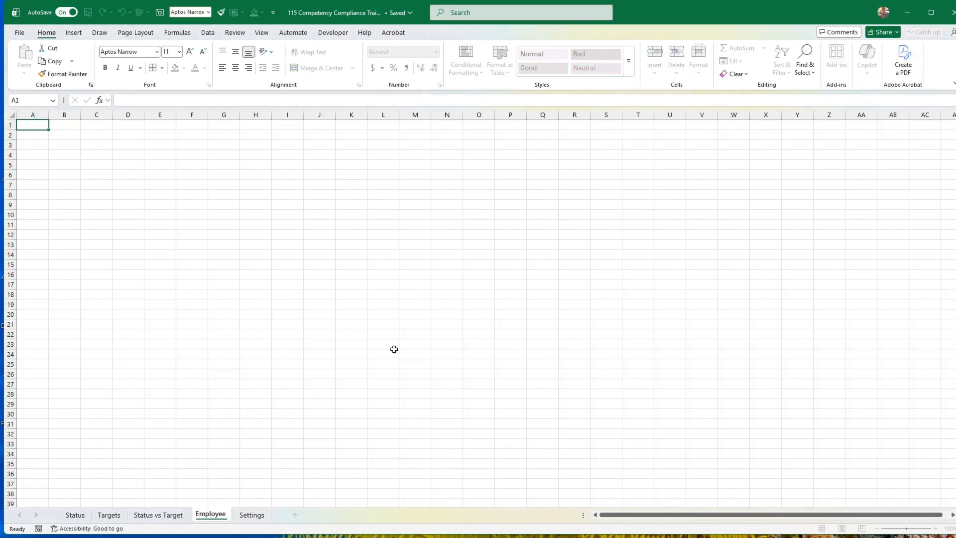
Give cell D4 on the Employee sheet a dark blue fill and white font, and widen column D.
click(138, 175)
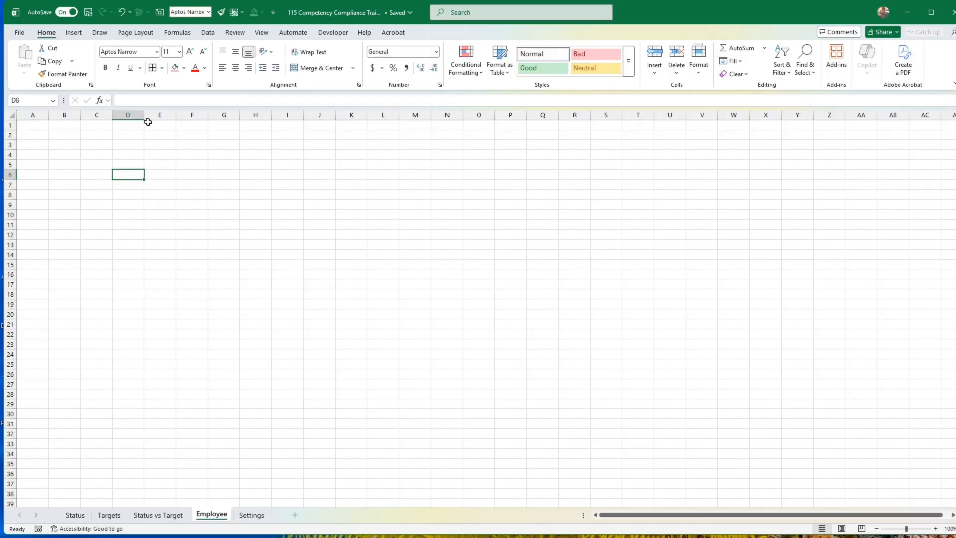
click(135, 154)
click(184, 67)
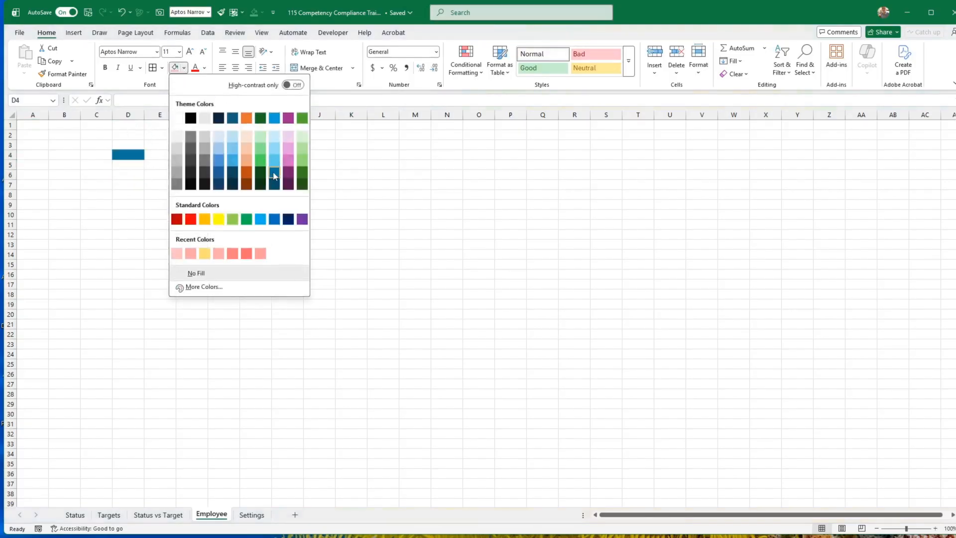
click(274, 175)
click(204, 68)
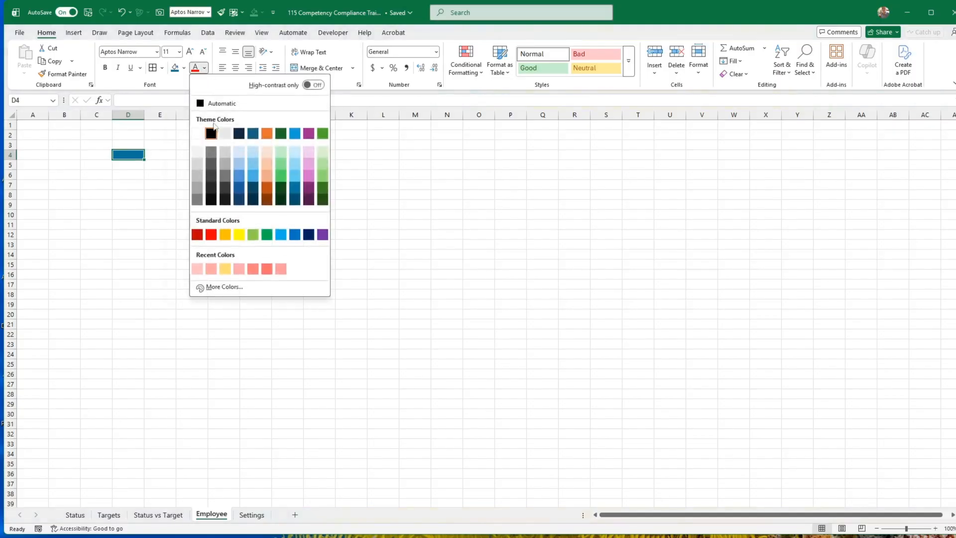
click(202, 134)
drag(145, 115, 160, 115)
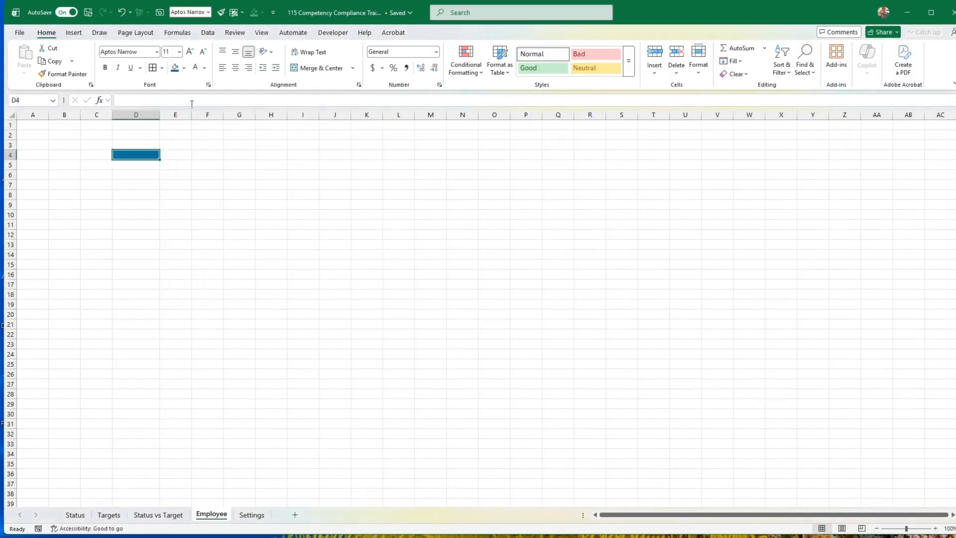
Add a list data validation to cell D4 on the Employee sheet, sourced from the staff names in Status!$C$8:$C$27.
click(207, 33)
click(679, 70)
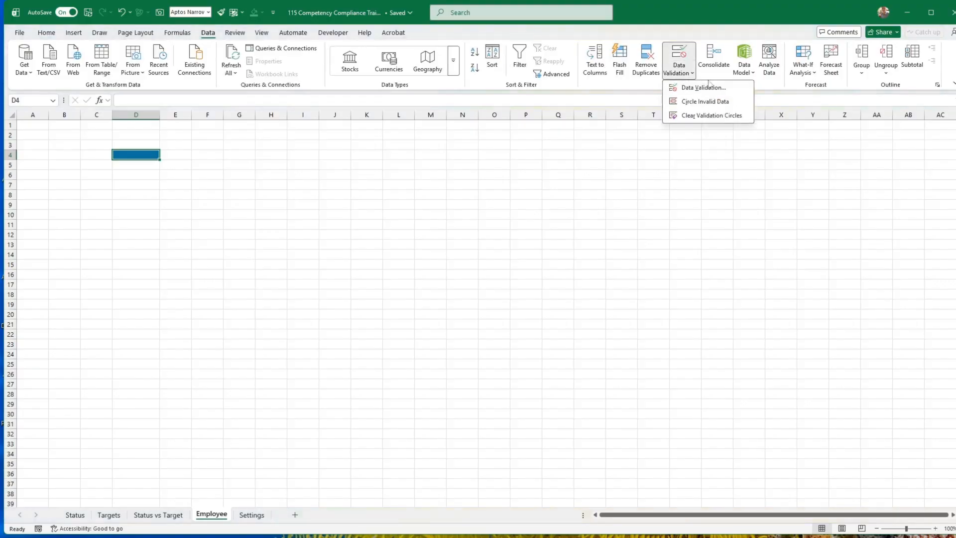
click(707, 88)
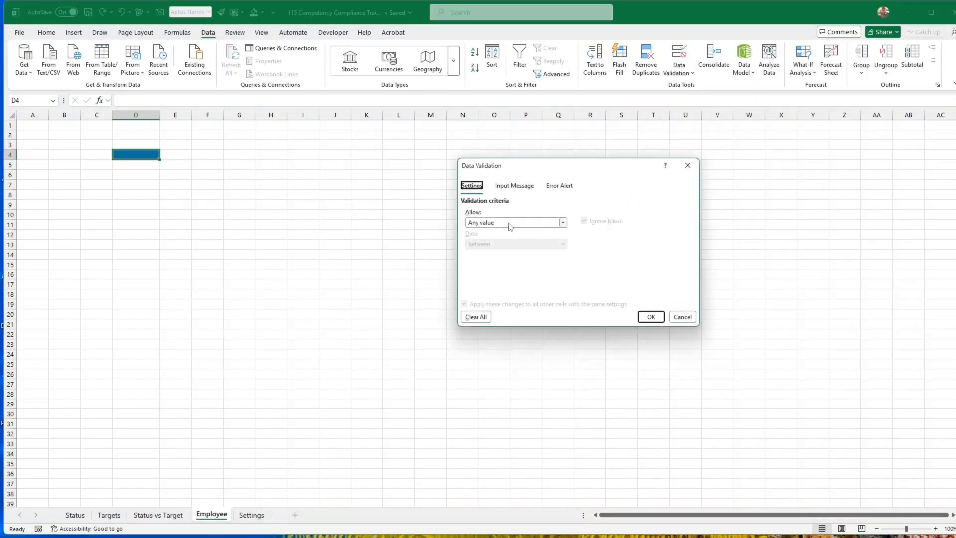
click(510, 227)
click(490, 262)
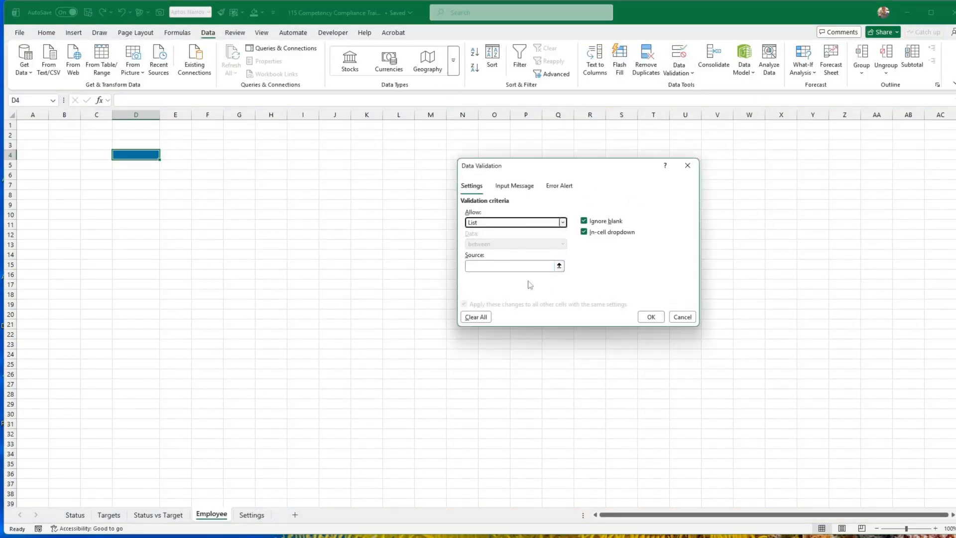
click(501, 264)
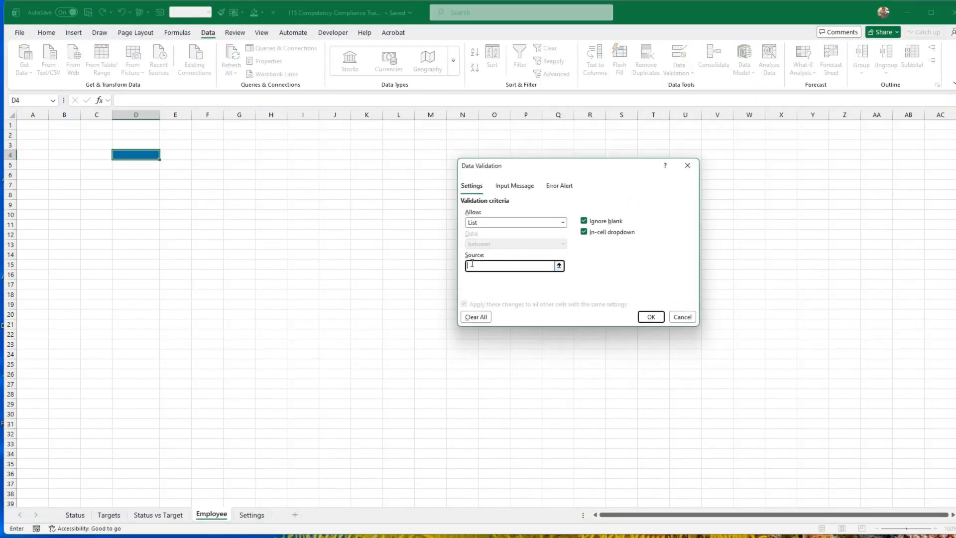
click(77, 516)
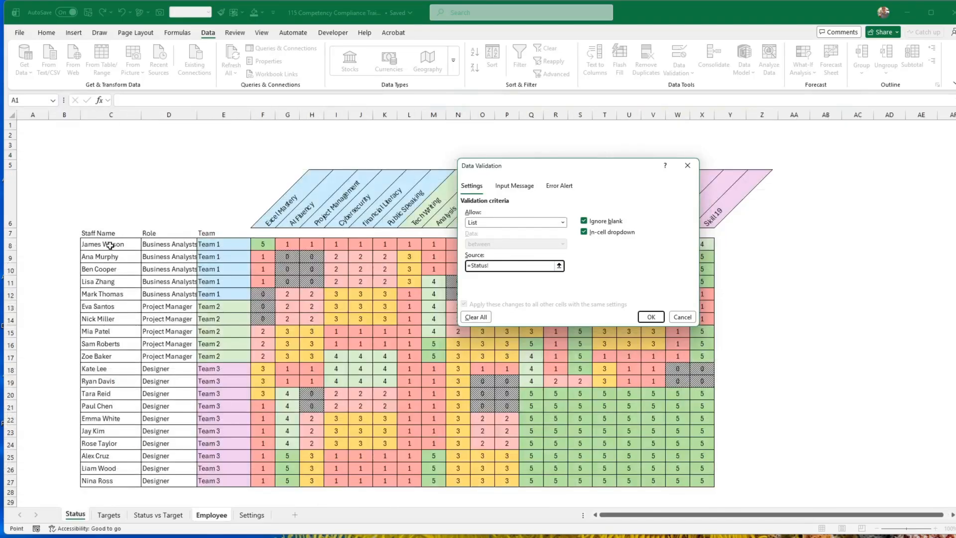
click(109, 245)
drag(110, 245, 105, 482)
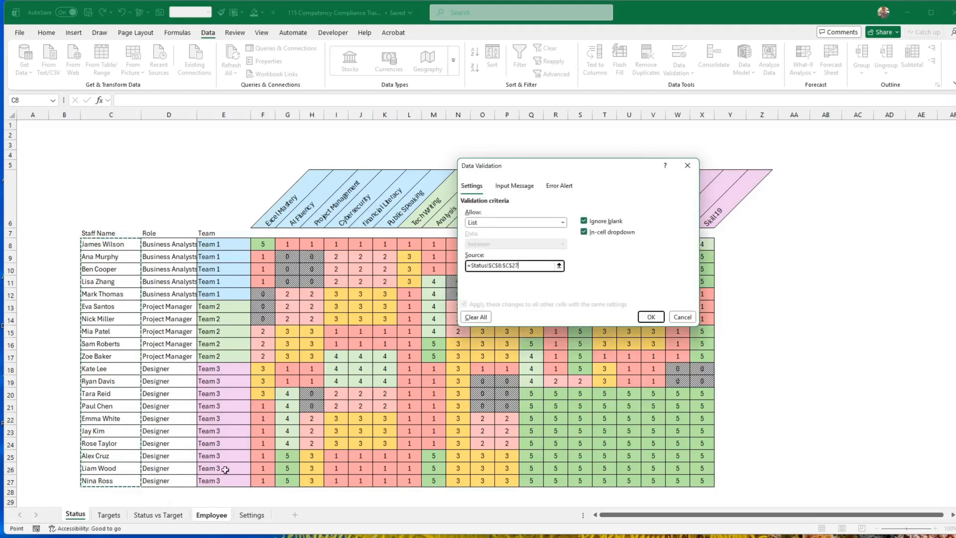
click(651, 317)
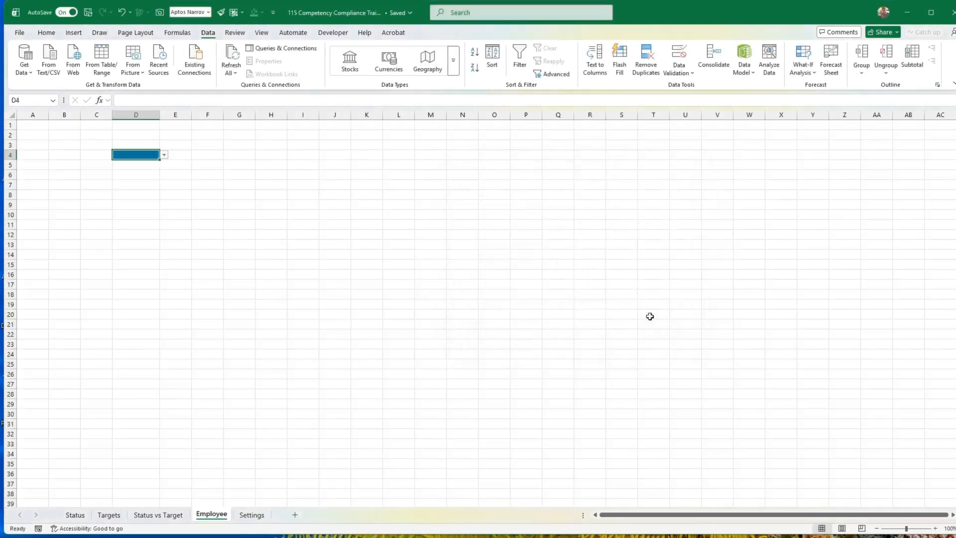
Choose the third employee listed in the D4 dropdown and make the cell's text bold.
click(166, 156)
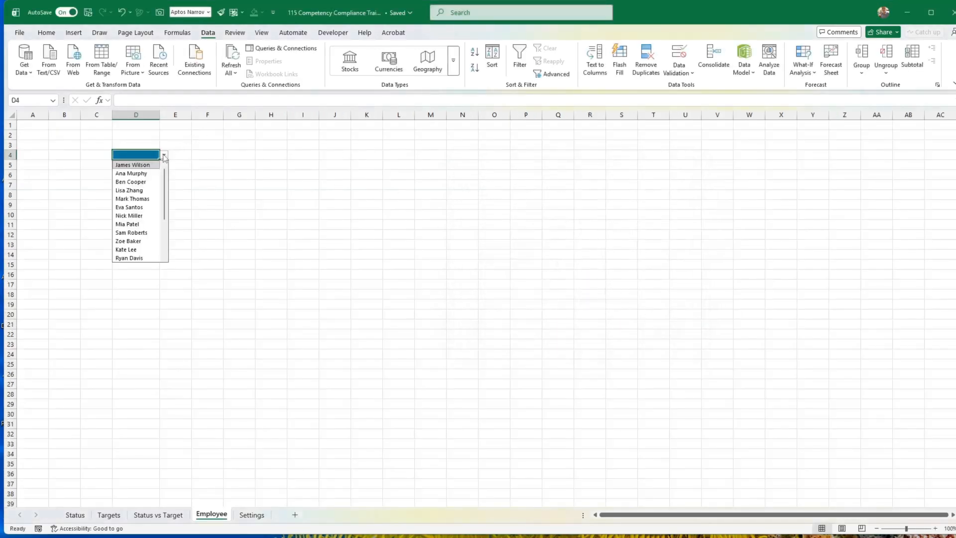
key(Escape)
click(145, 190)
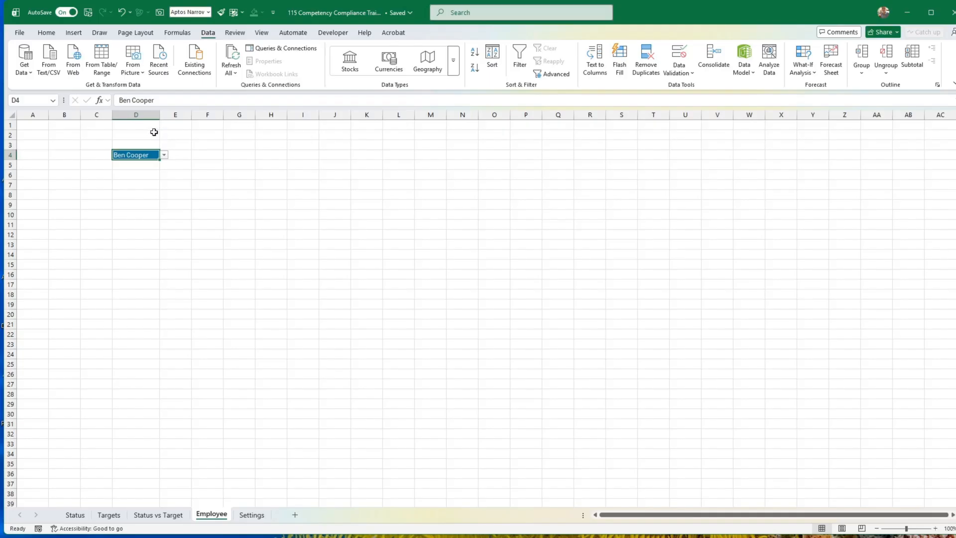
key(ctrl+b)
Start a FILTER formula in cell F4 of the Employee sheet with Status!C8:X27 as its array.
click(76, 516)
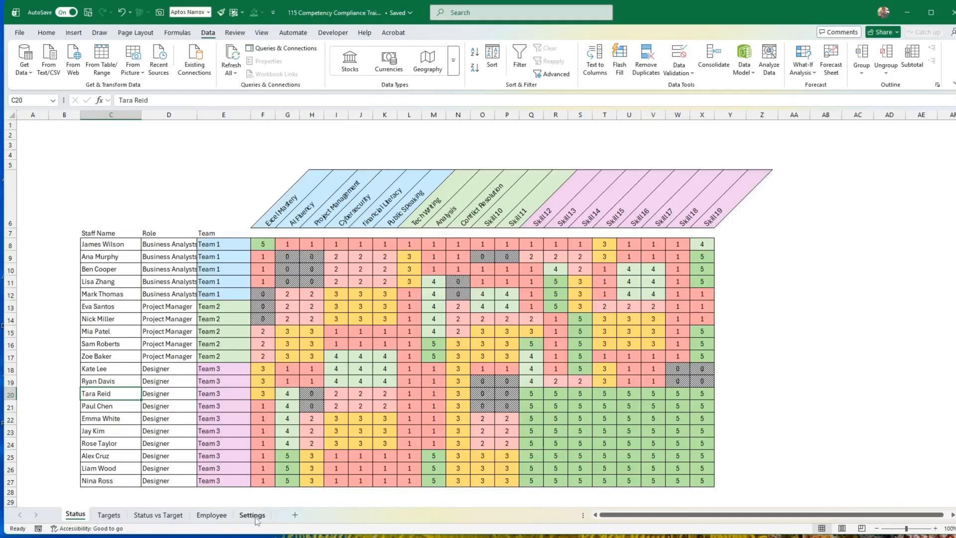
click(211, 516)
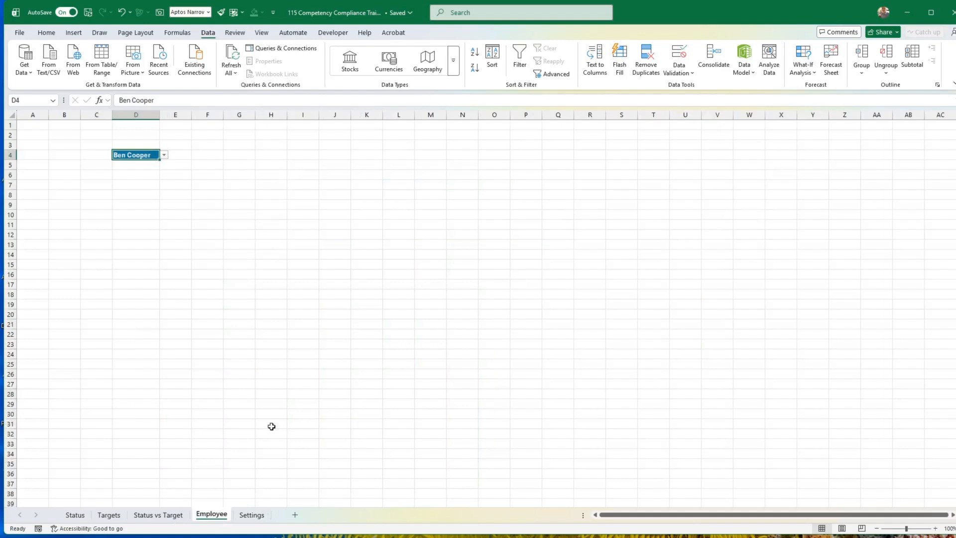
click(208, 153)
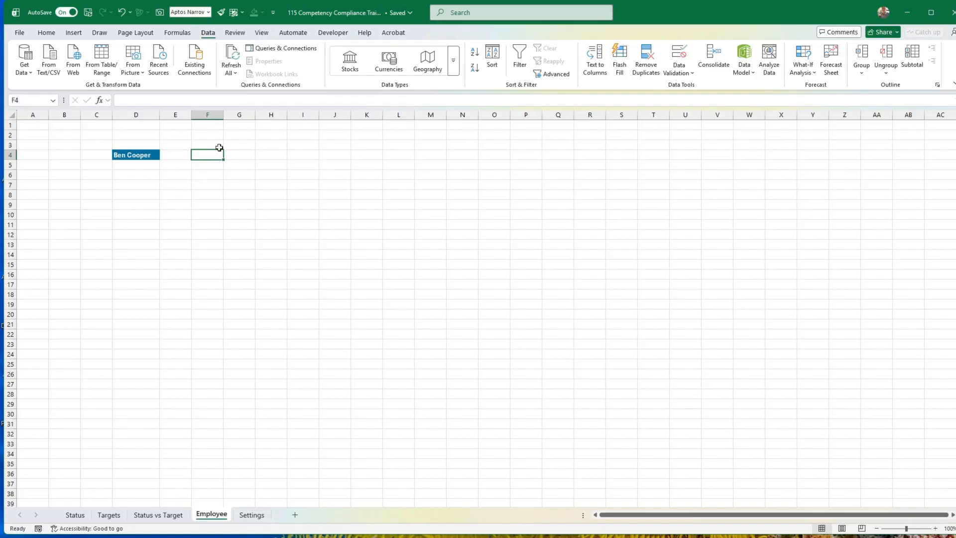
text(=filte)
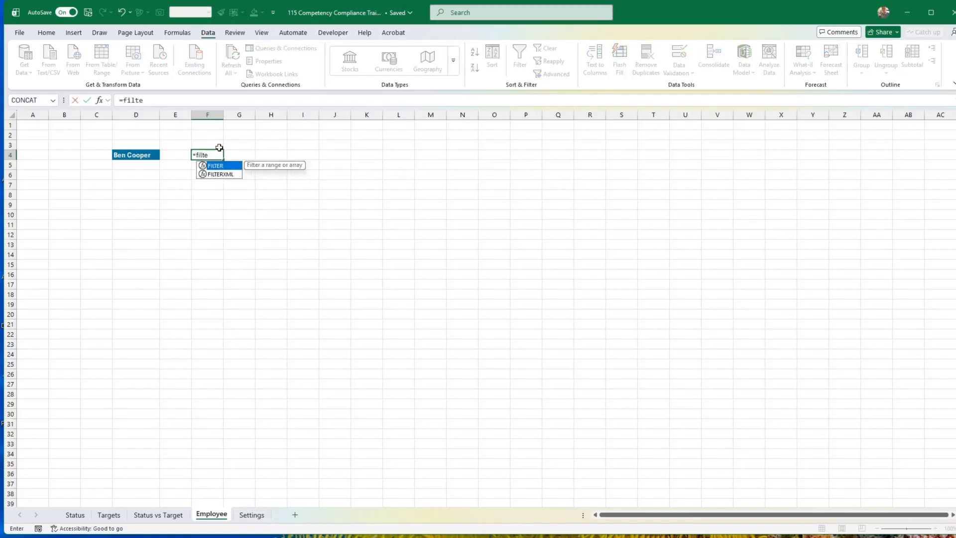
text(r()
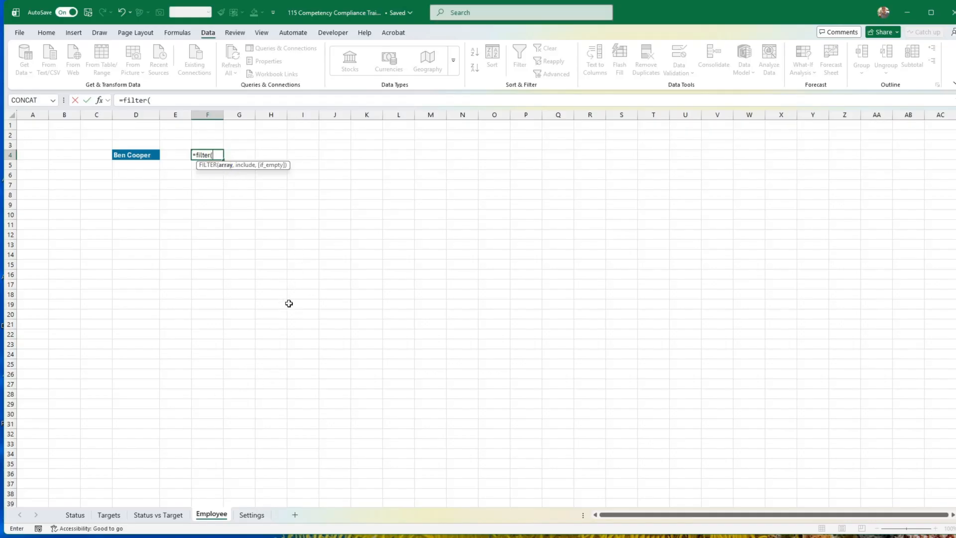
click(75, 514)
click(99, 243)
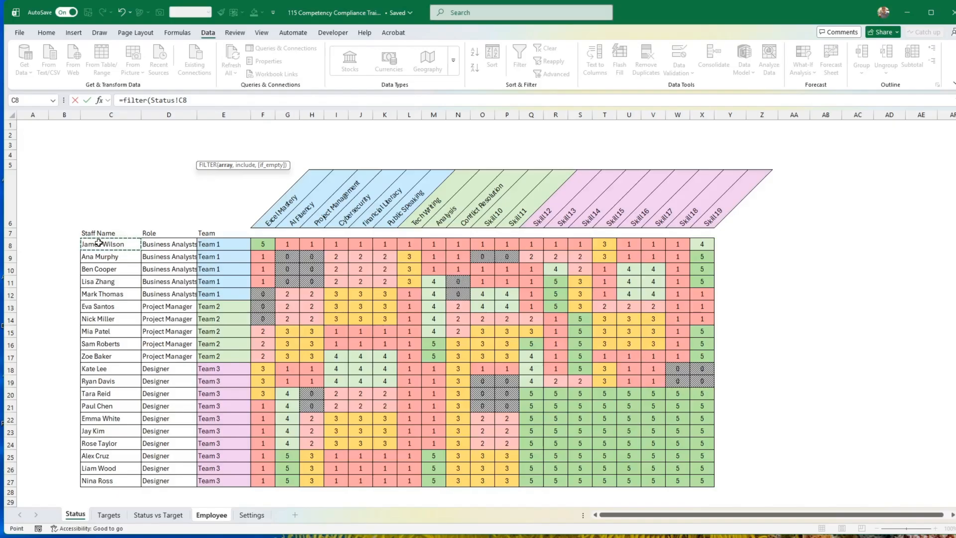
drag(99, 244, 706, 481)
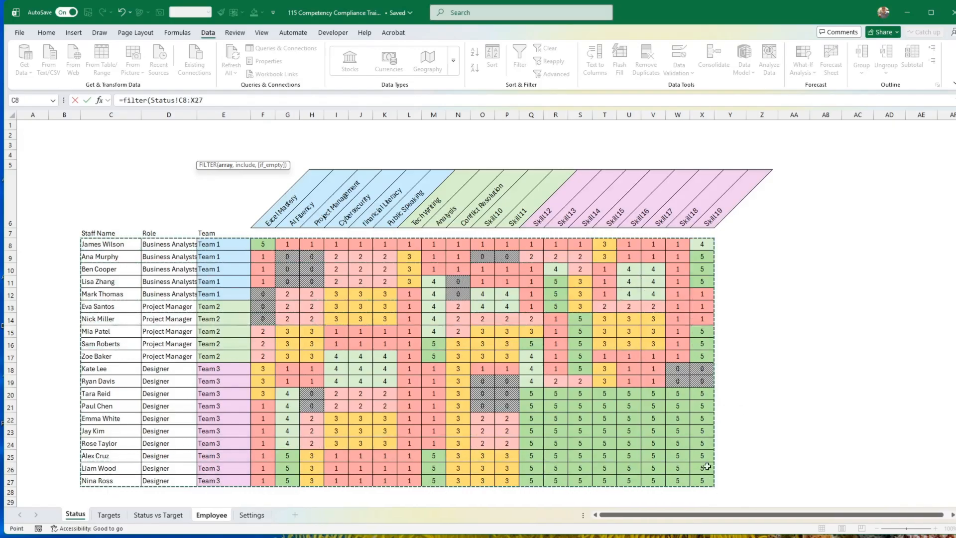
Complete the FILTER formula with the include condition Status!C8:C27=Employee!D4 and enter it.
click(212, 101)
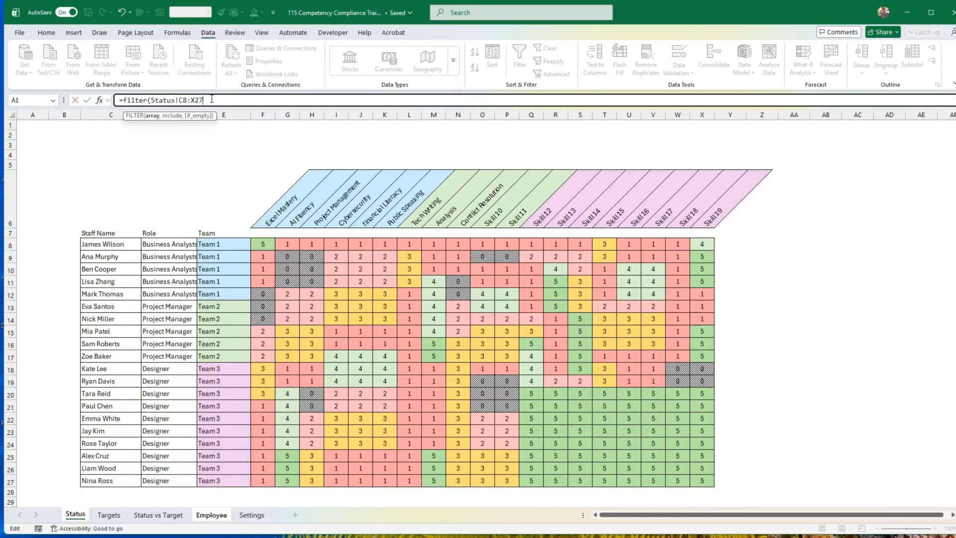
text(,)
drag(94, 248, 100, 480)
text(=)
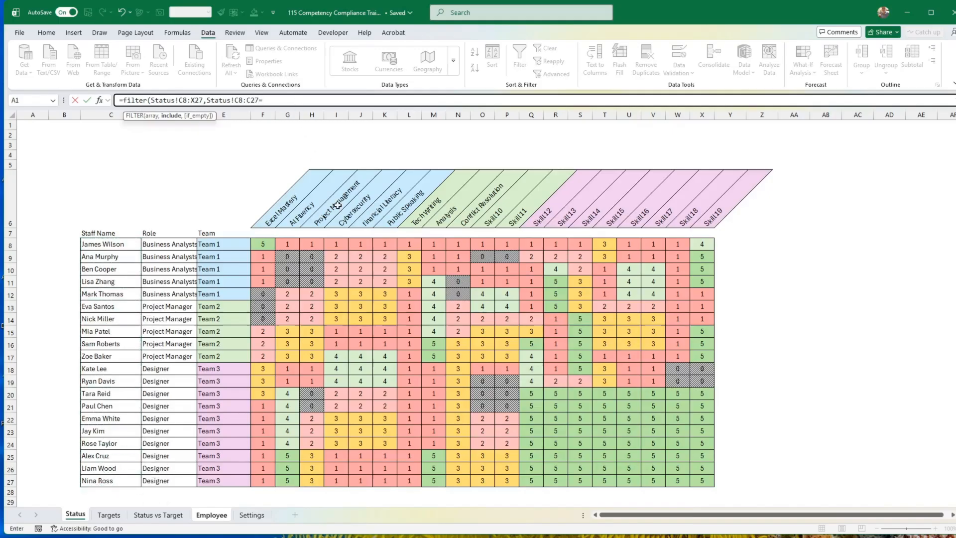
click(213, 514)
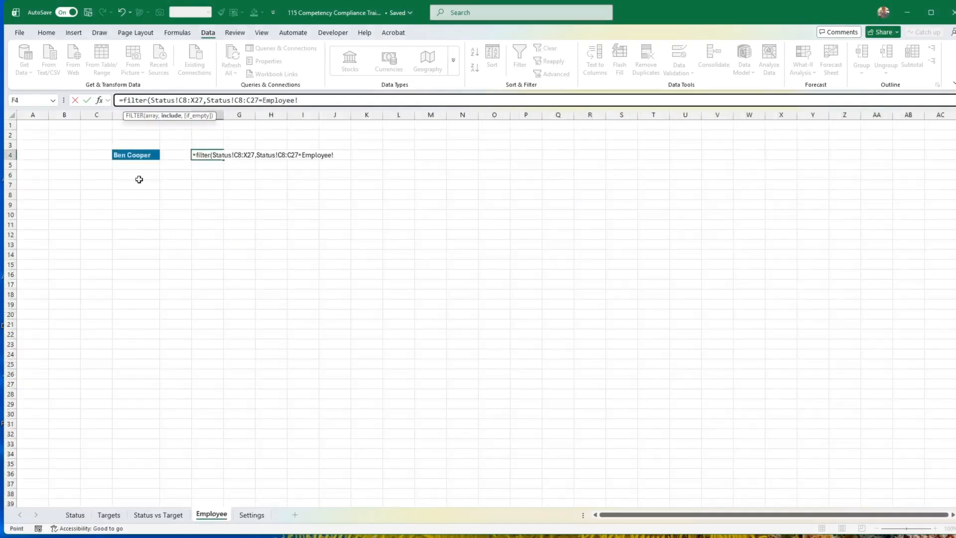
click(139, 156)
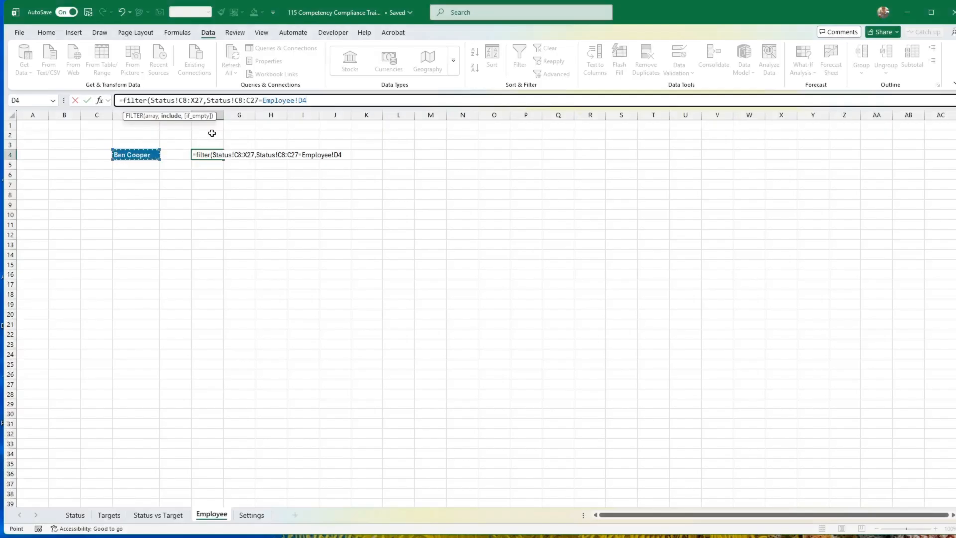
key(Return)
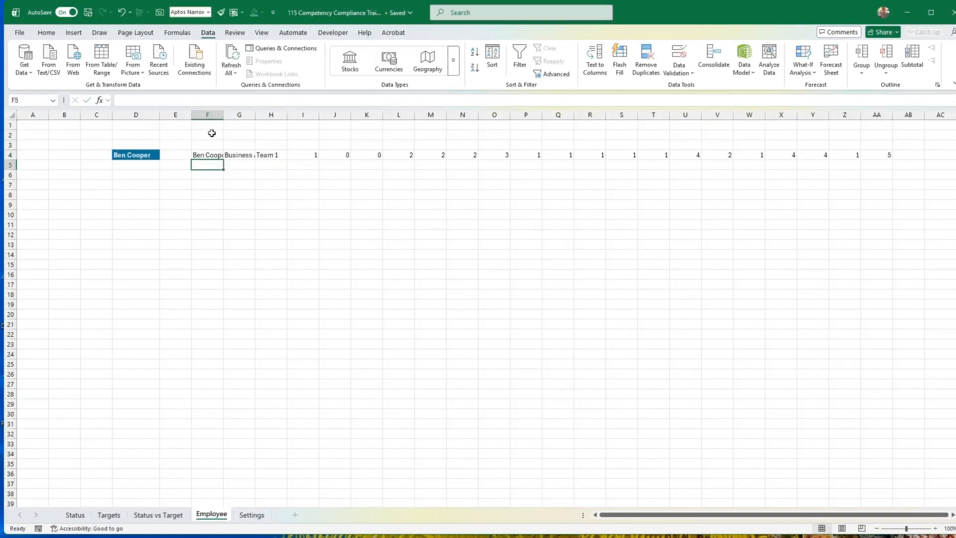
Change the array of the FILTER formula in F4 to Status!E8:X27.
key(Up)
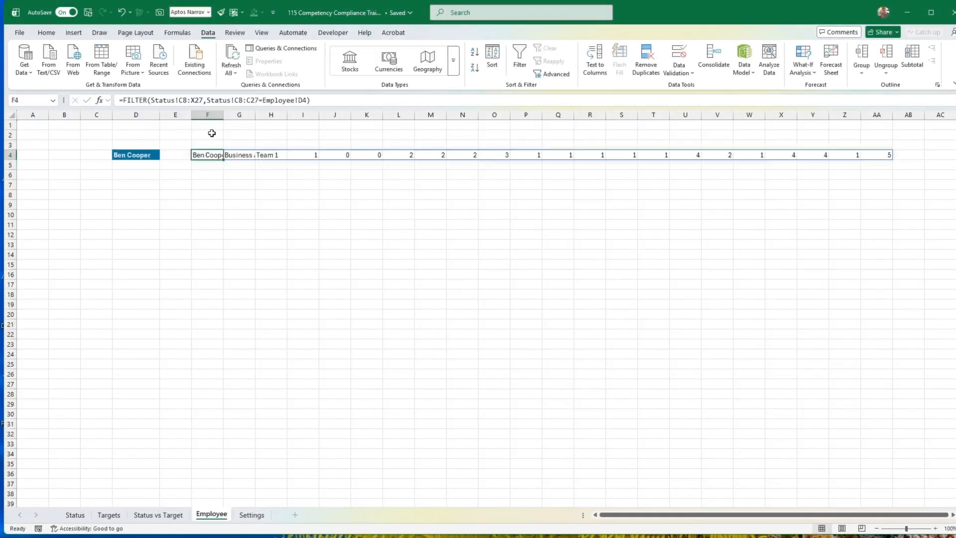
click(182, 100)
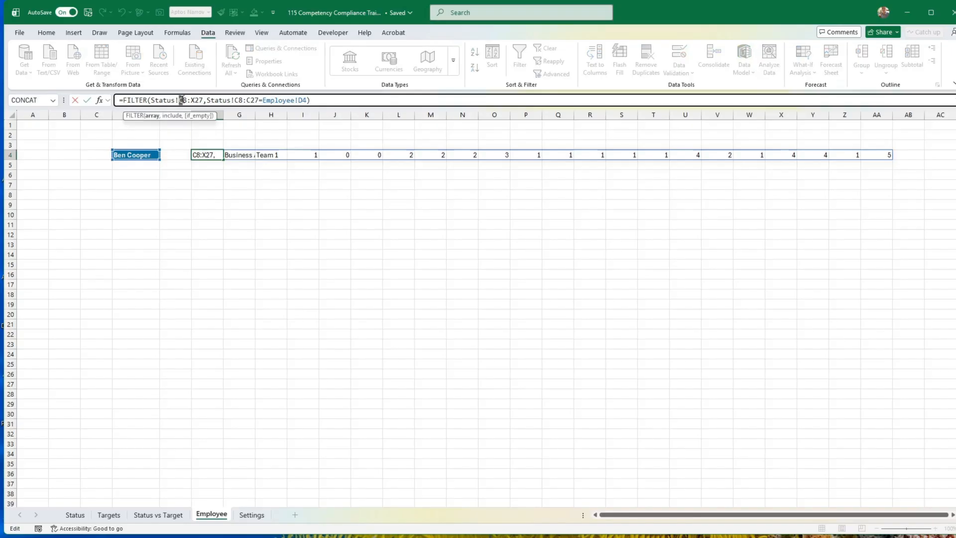
text(E)
key(Return)
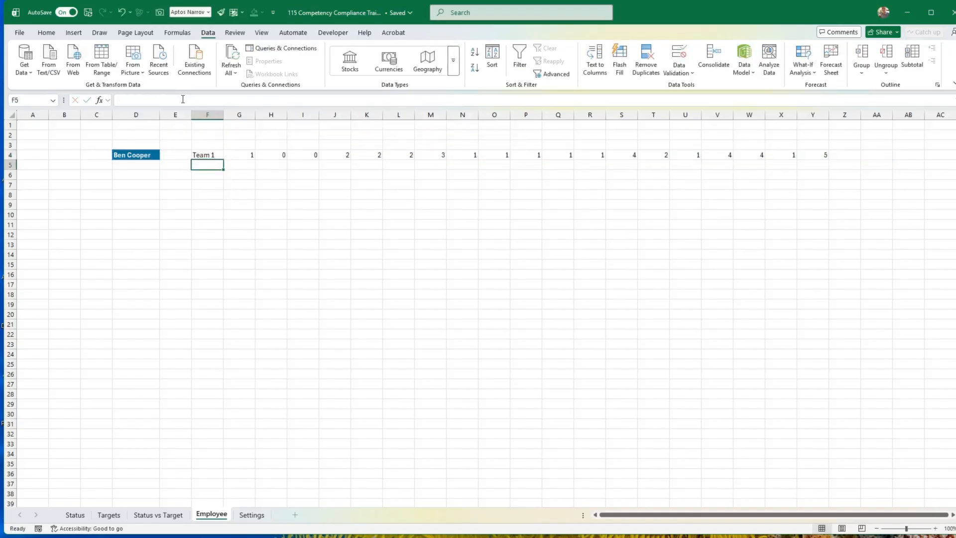
Set the array of the FILTER formula in F4 to Status!F8:X27 so that only skill scores are returned.
click(208, 153)
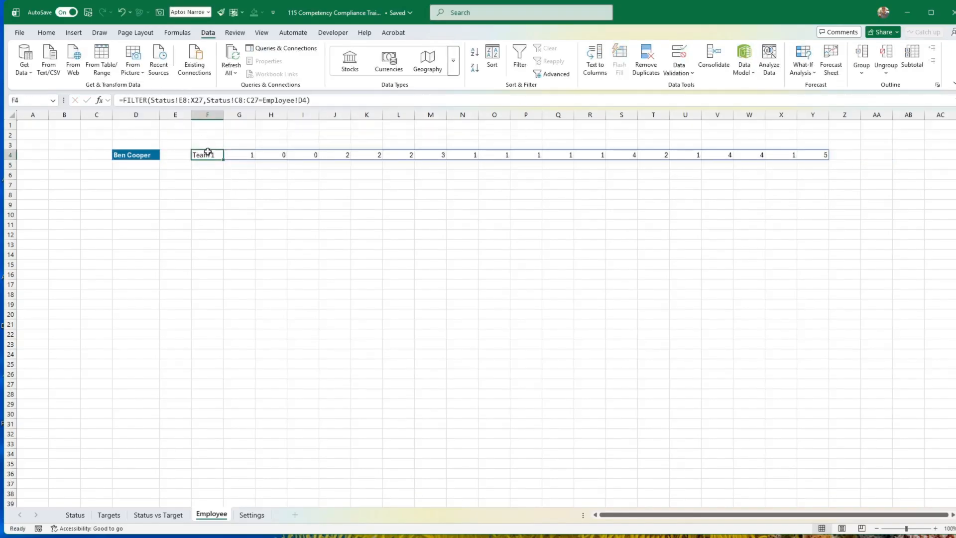
click(186, 100)
key(BackSpace)
text(F)
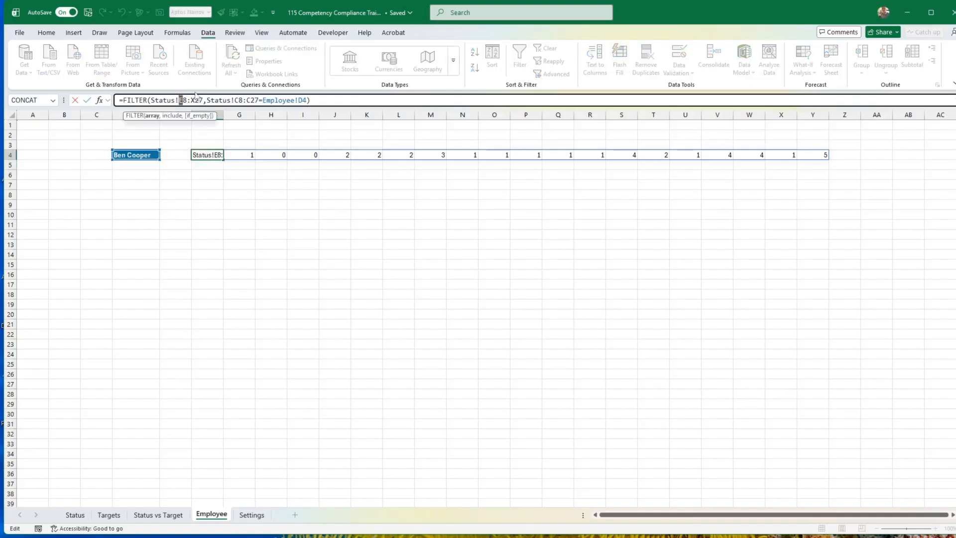
key(Return)
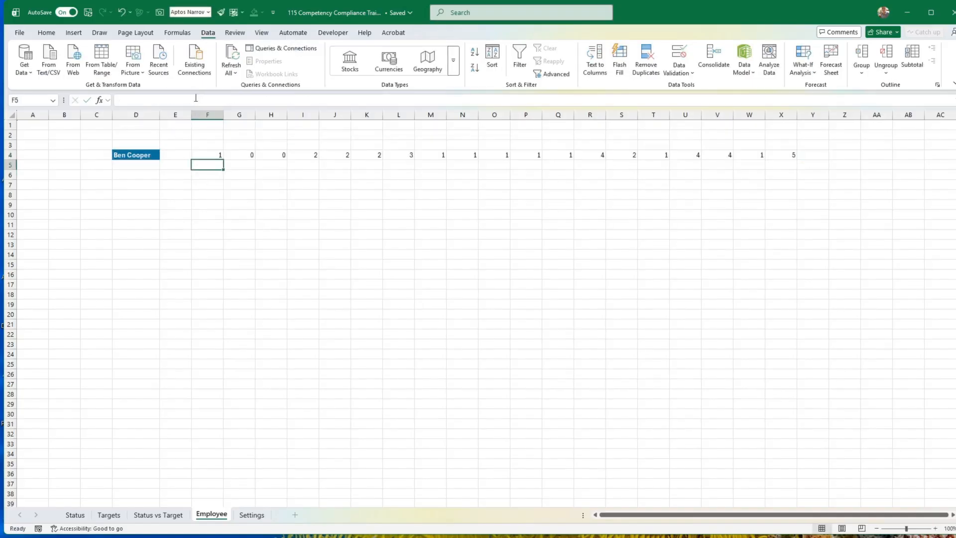
Review the F4 formula and its source ranges F8:X27 and C8:C27 on the Status sheet.
click(208, 154)
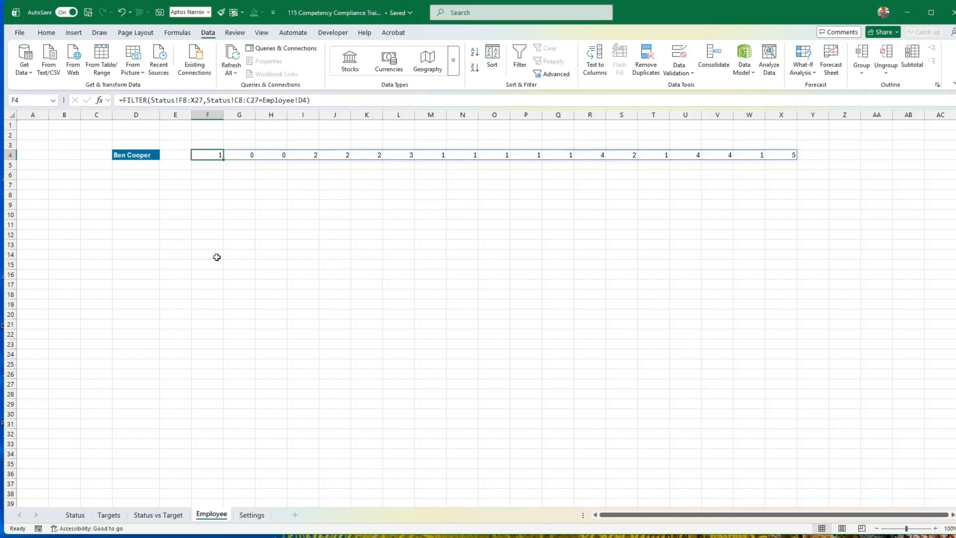
click(79, 515)
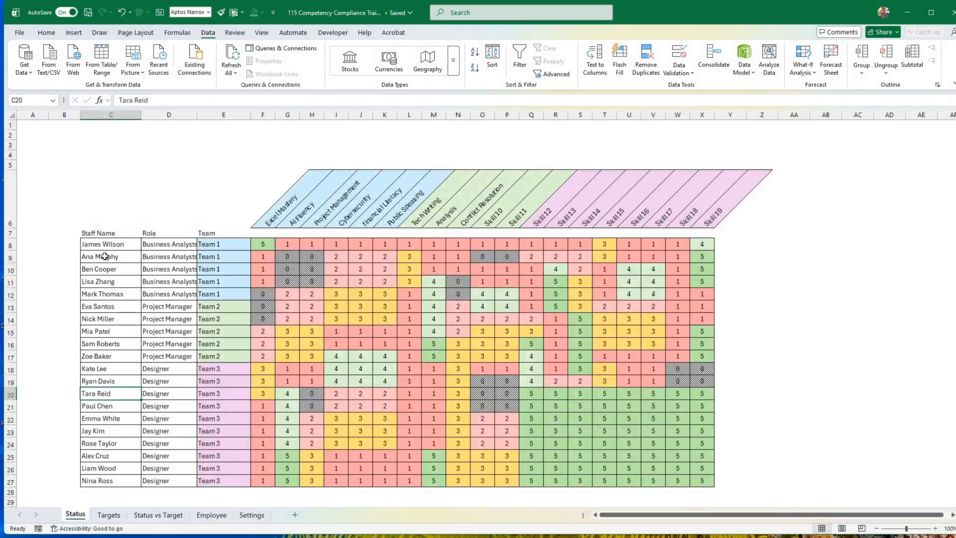
click(270, 245)
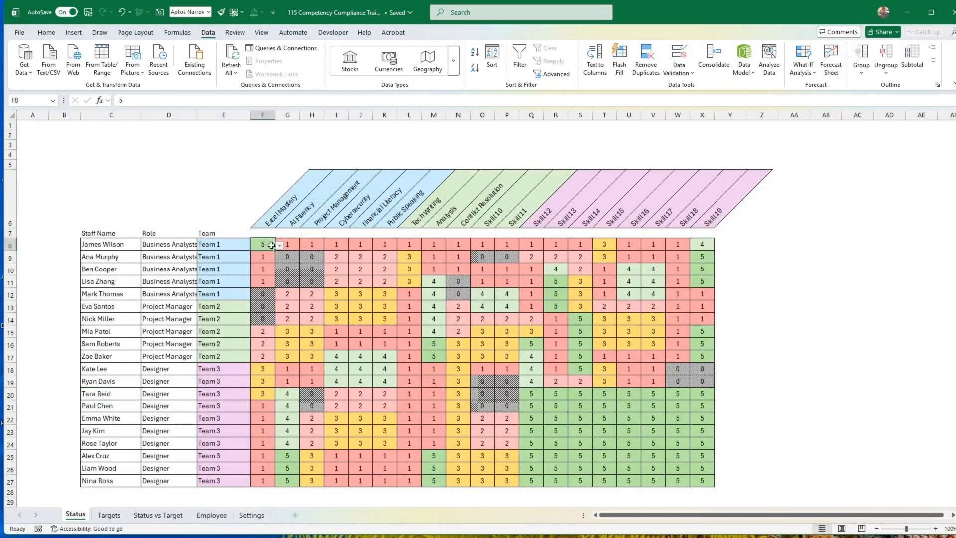
drag(269, 245, 700, 482)
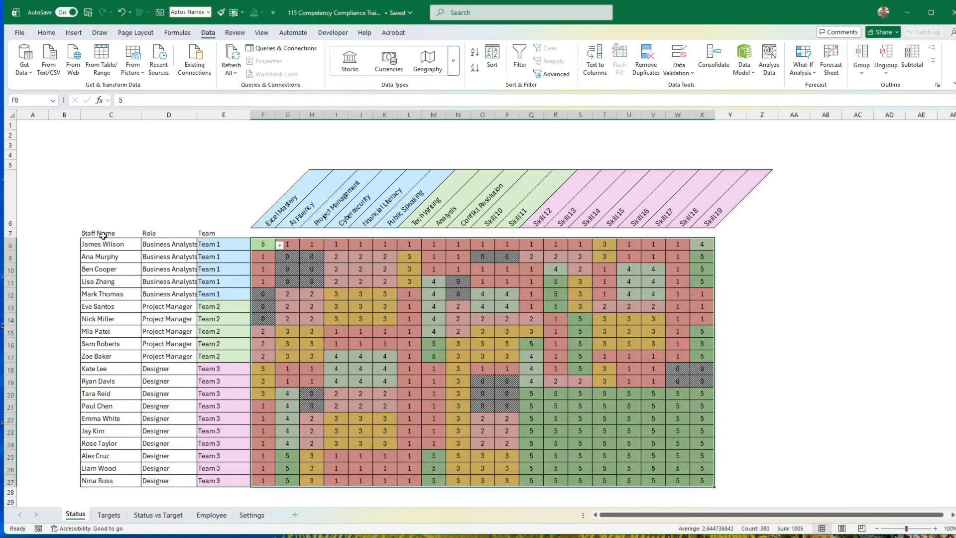
drag(118, 244, 120, 482)
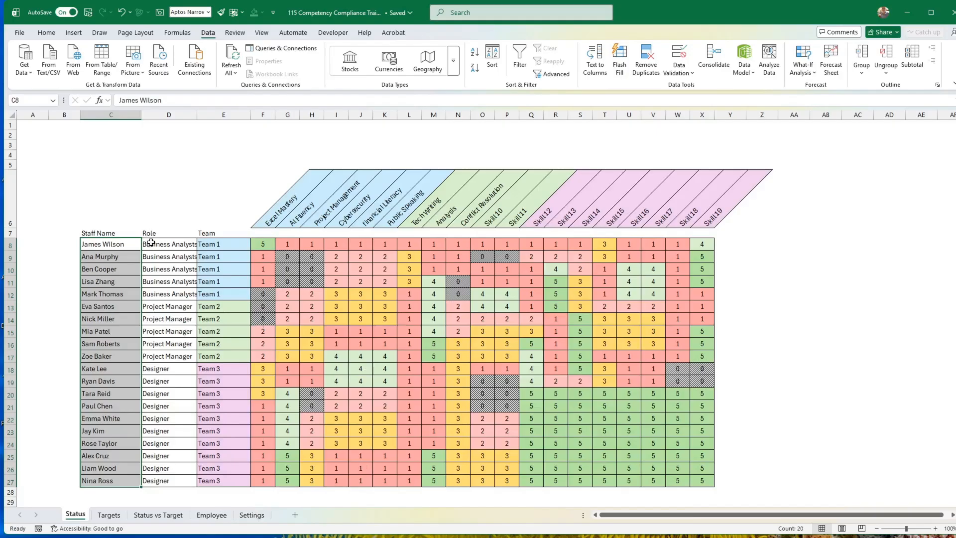
Change the array of the FILTER formula in F4 on the Employee sheet to Status!D8:X27.
click(221, 518)
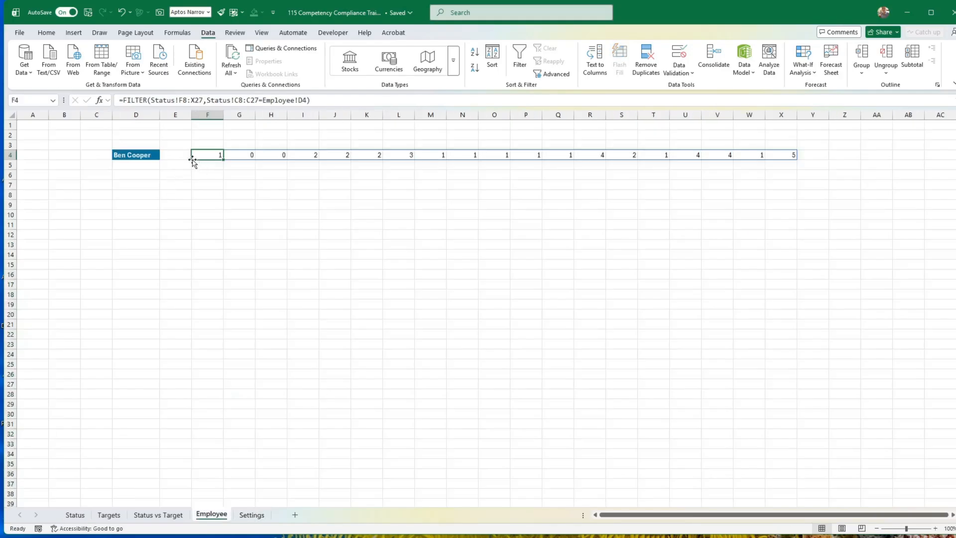
click(182, 99)
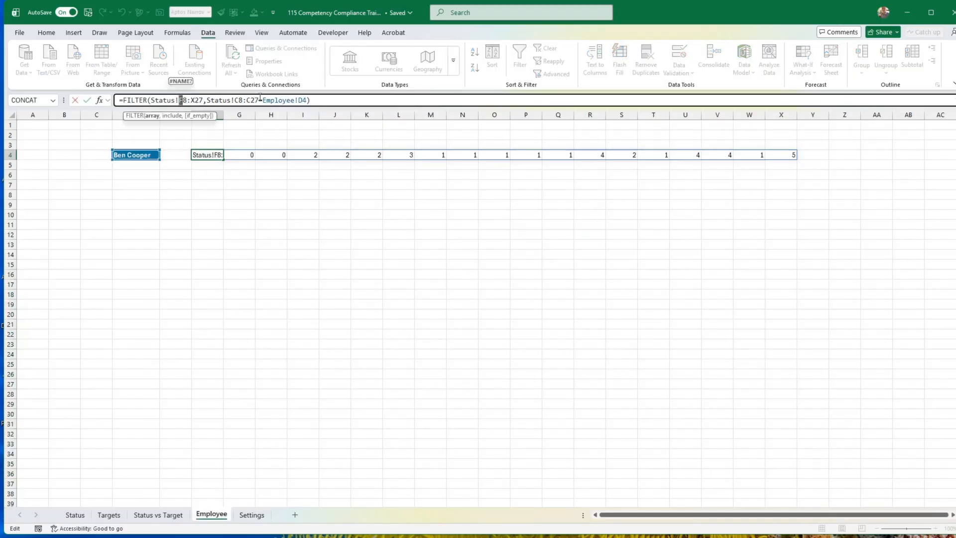
text(D)
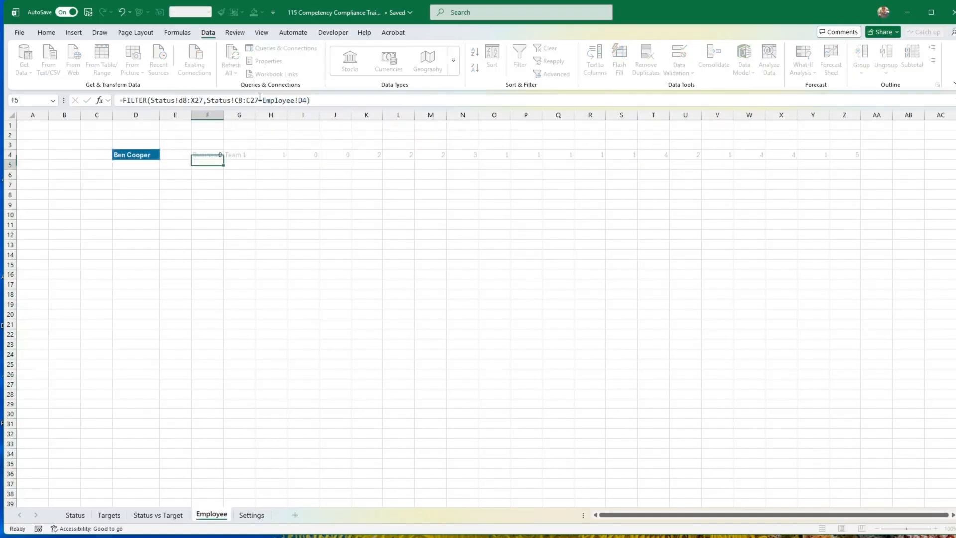
key(Return)
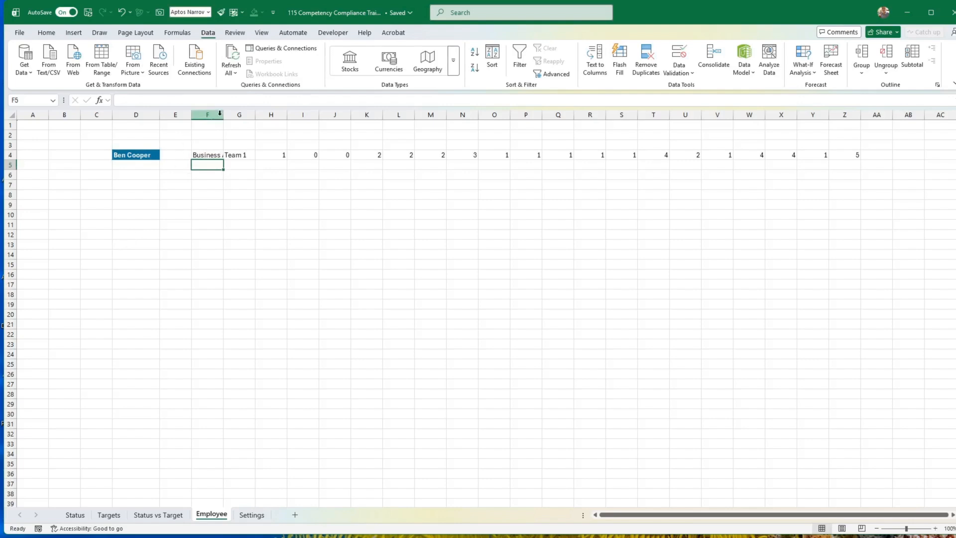
Widen column F to fit the role text and enter the headers Role in F3 and Team 1 in G3.
drag(223, 115, 244, 115)
click(222, 146)
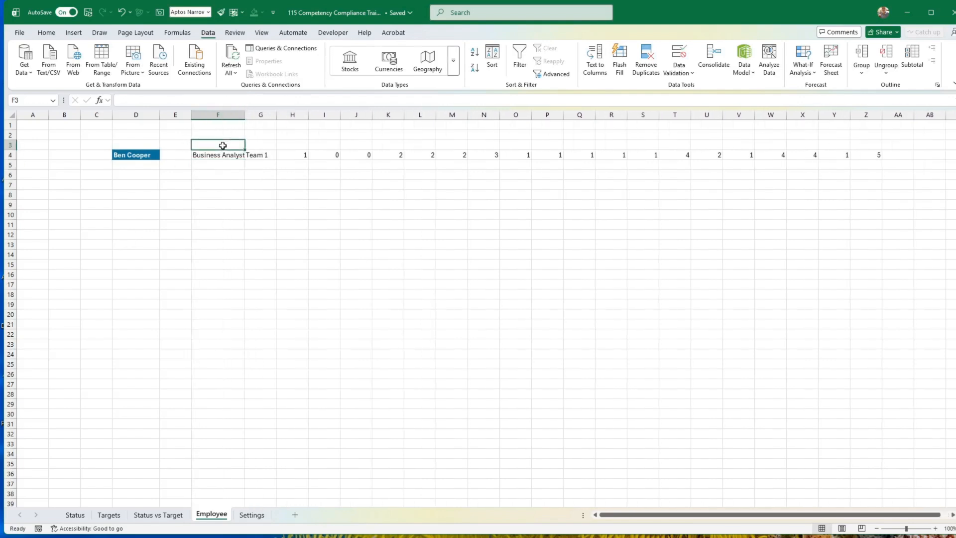
text(Role)
key(Tab)
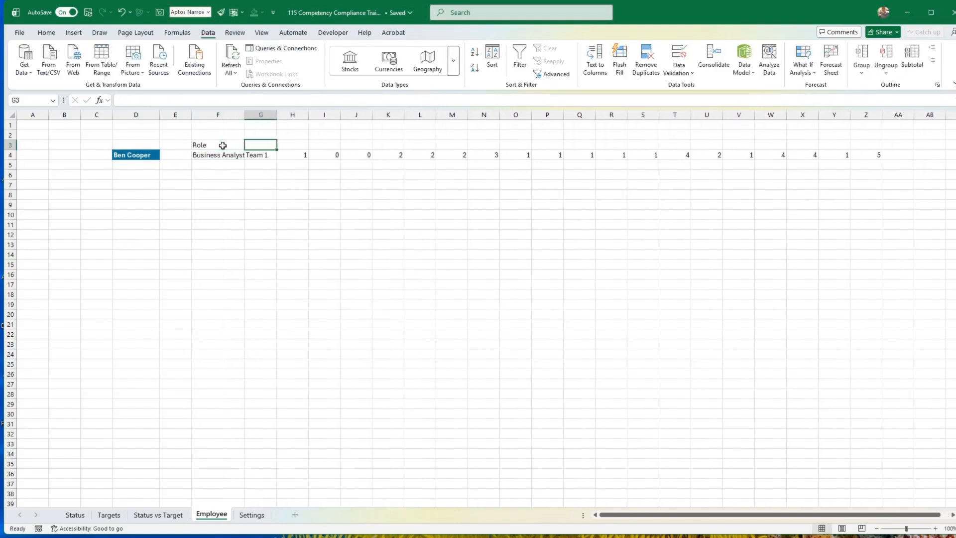
text(Team 1)
key(Return)
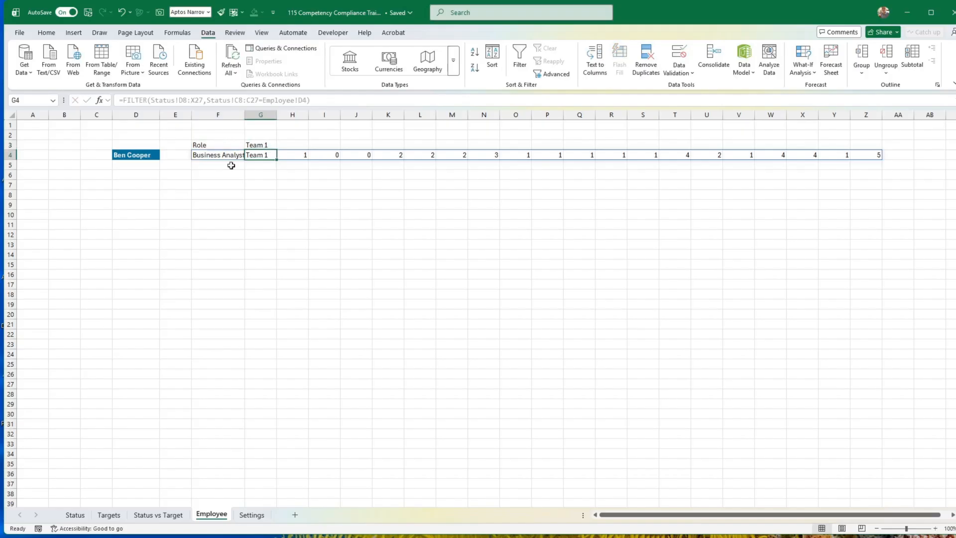
click(294, 216)
Copy the formatting of score cell F8 on the Status sheet onto the skill scores in H4:Z4 of the Employee sheet.
click(76, 514)
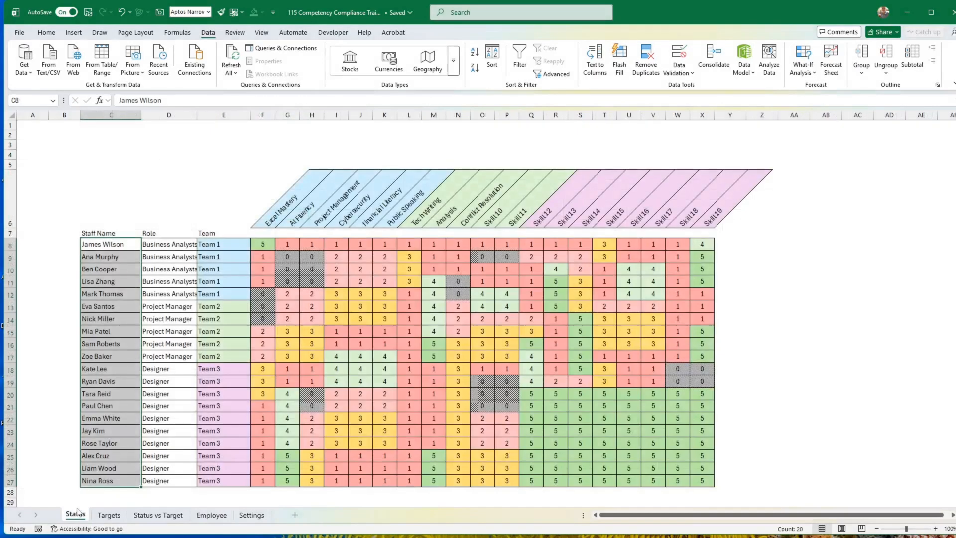
click(264, 245)
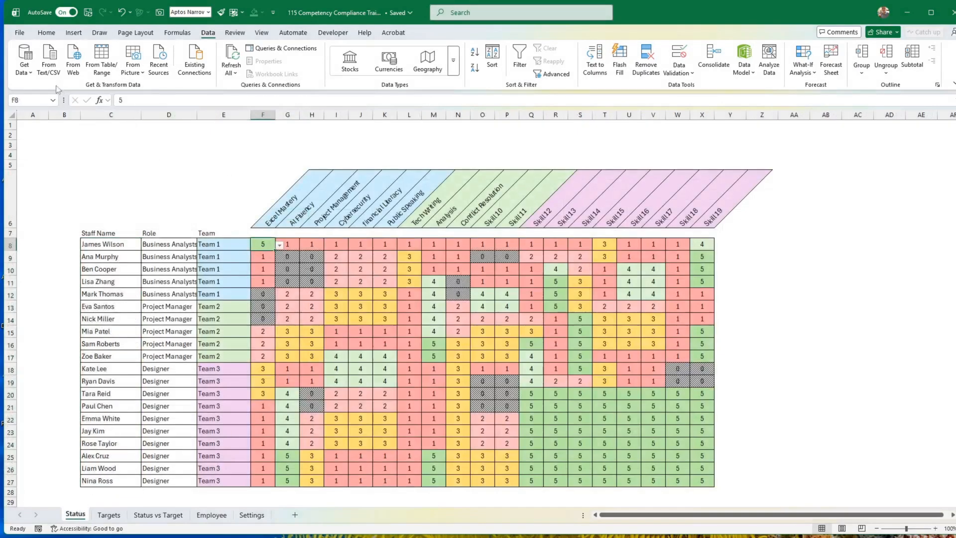
click(46, 32)
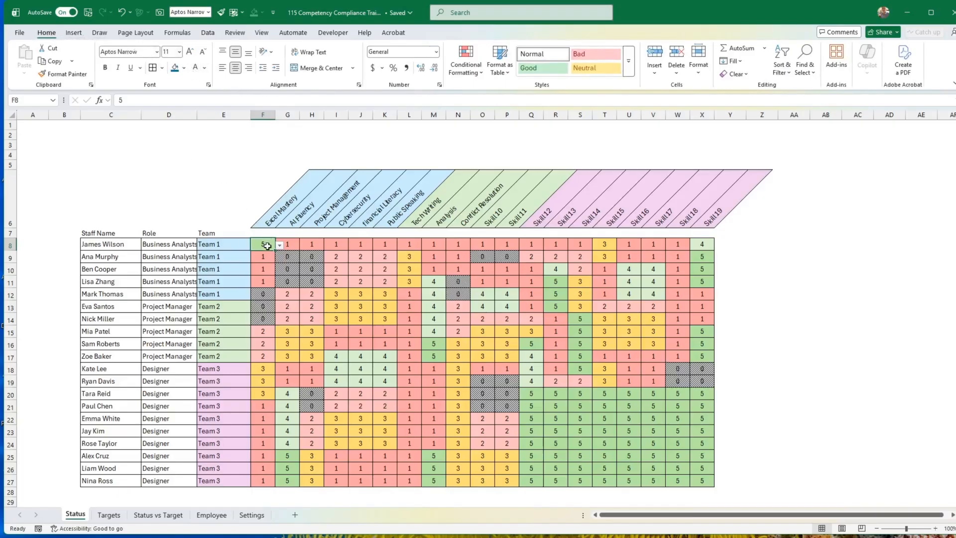
click(64, 74)
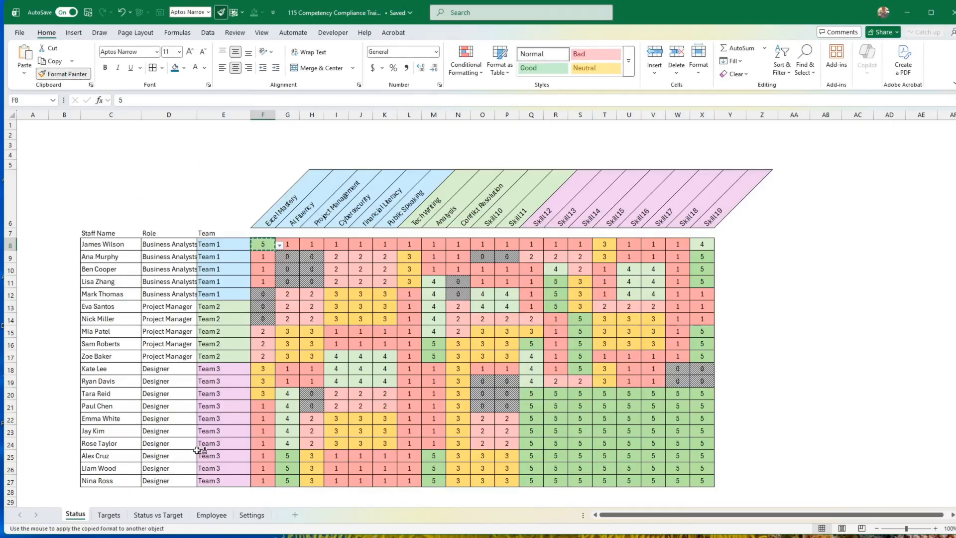
click(212, 516)
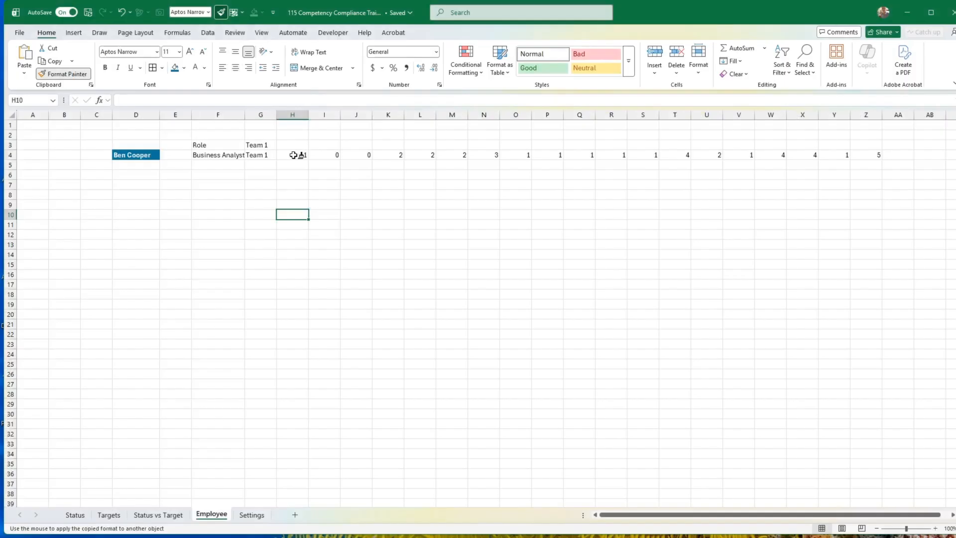
drag(299, 154, 867, 154)
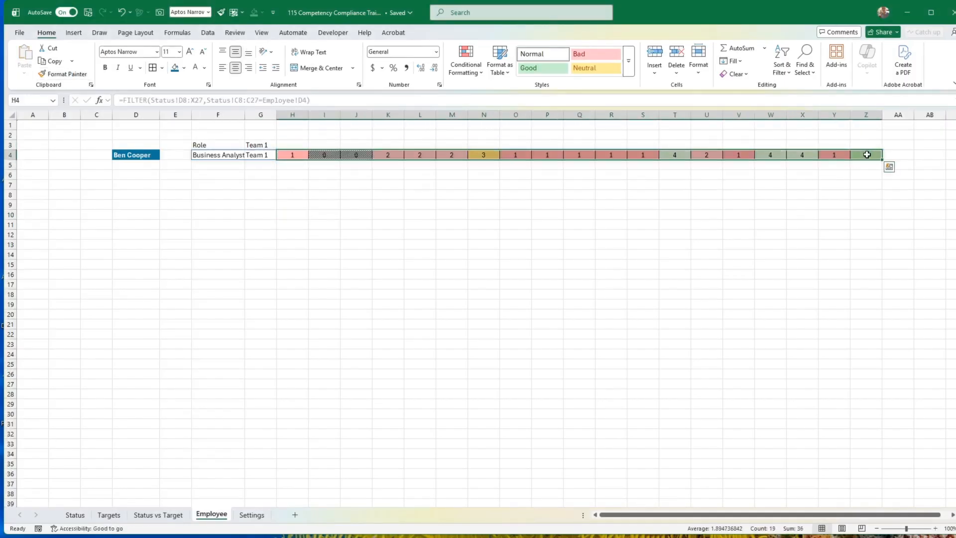
click(691, 226)
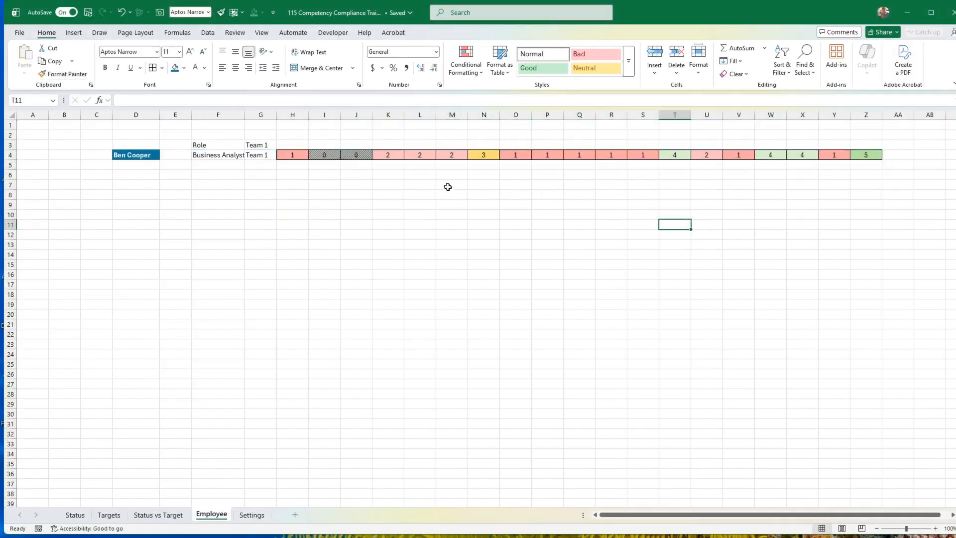
Copy the FILTER formula from F4 into F6.
click(220, 155)
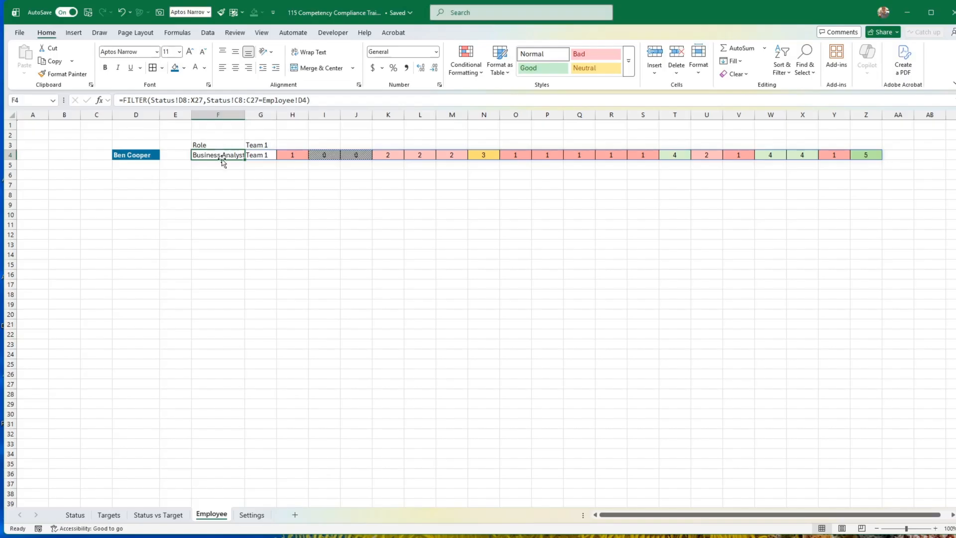
key(ctrl+c)
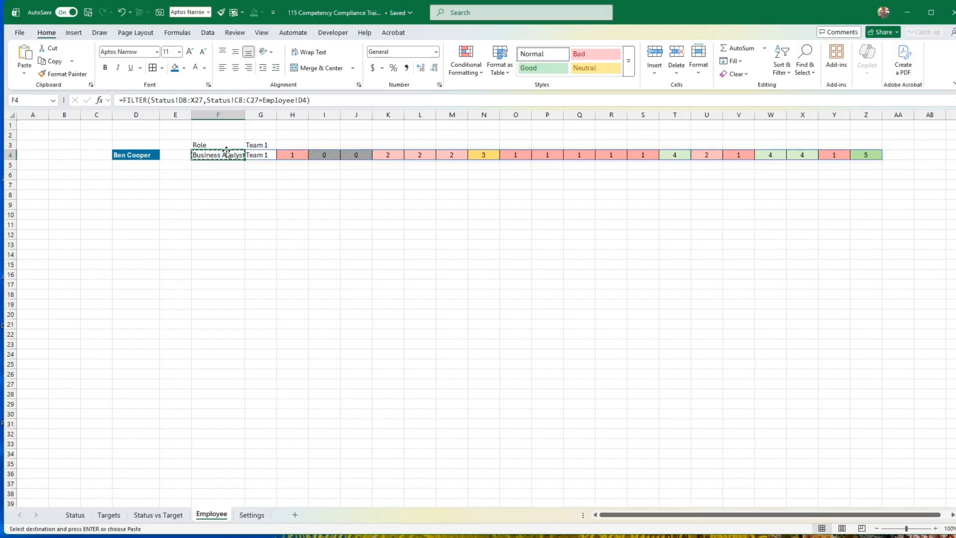
drag(216, 181, 217, 171)
key(ctrl+v)
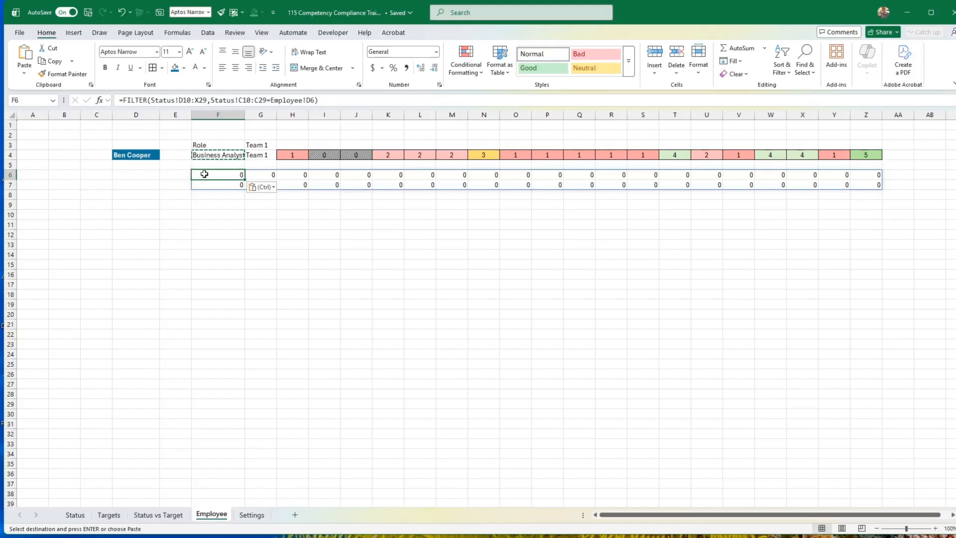
Replace the array of the FILTER formula in F6 with the range Targets!D8:X27.
click(207, 100)
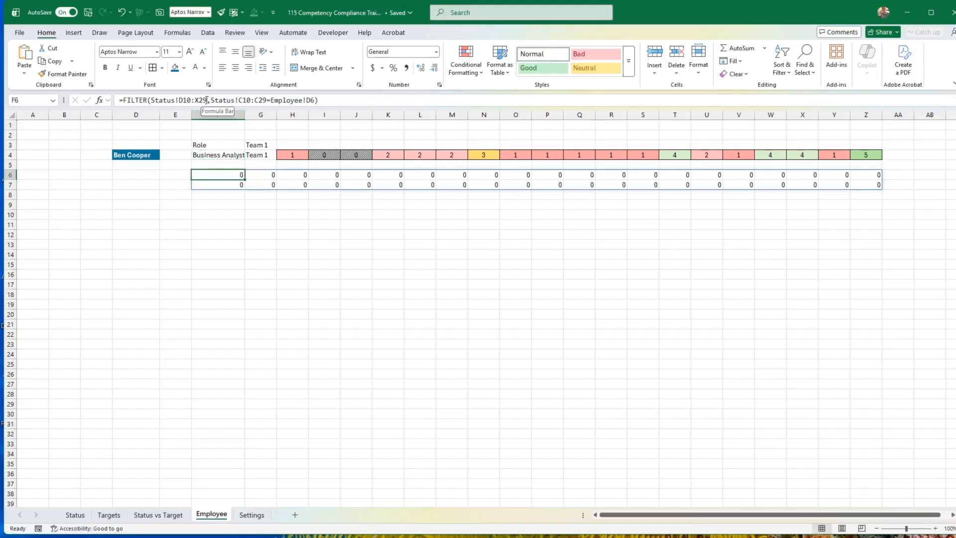
drag(207, 99, 163, 100)
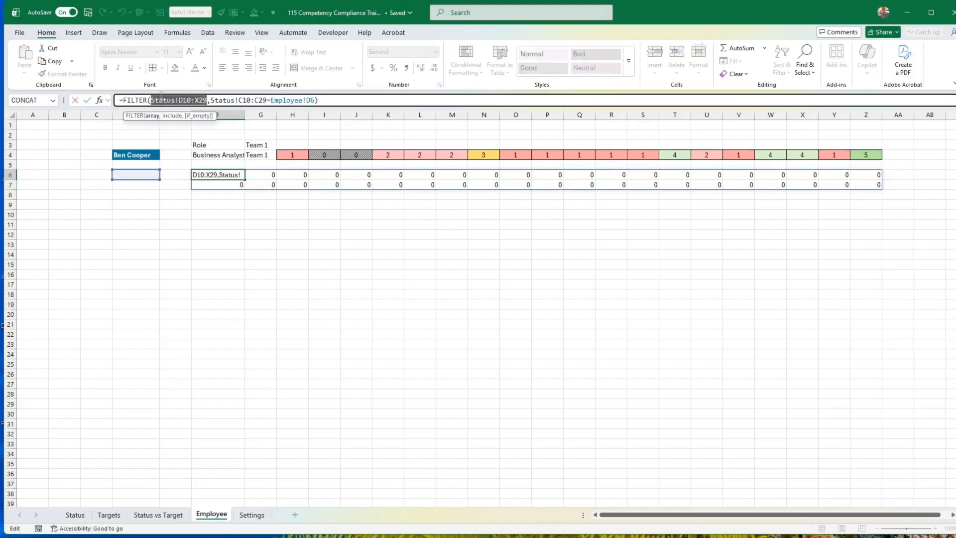
key(BackSpace)
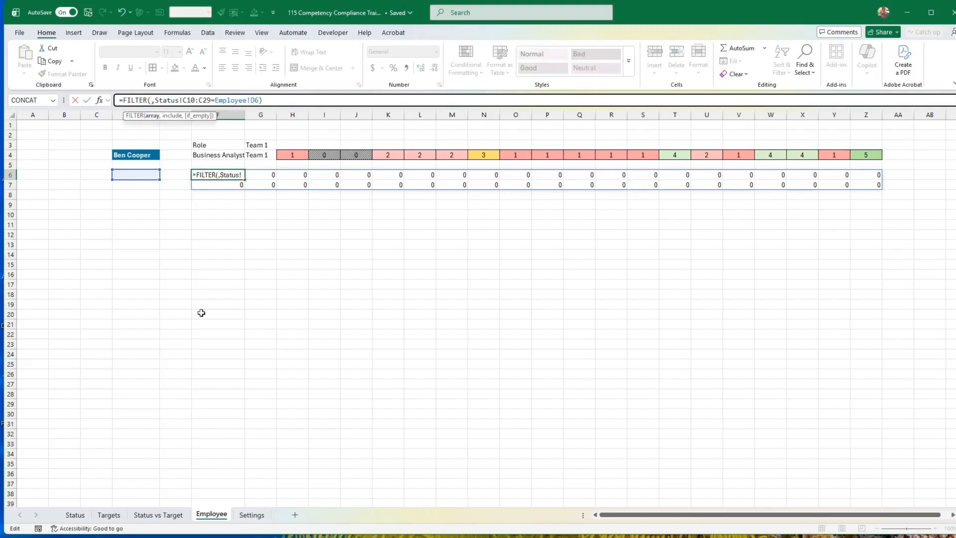
click(111, 516)
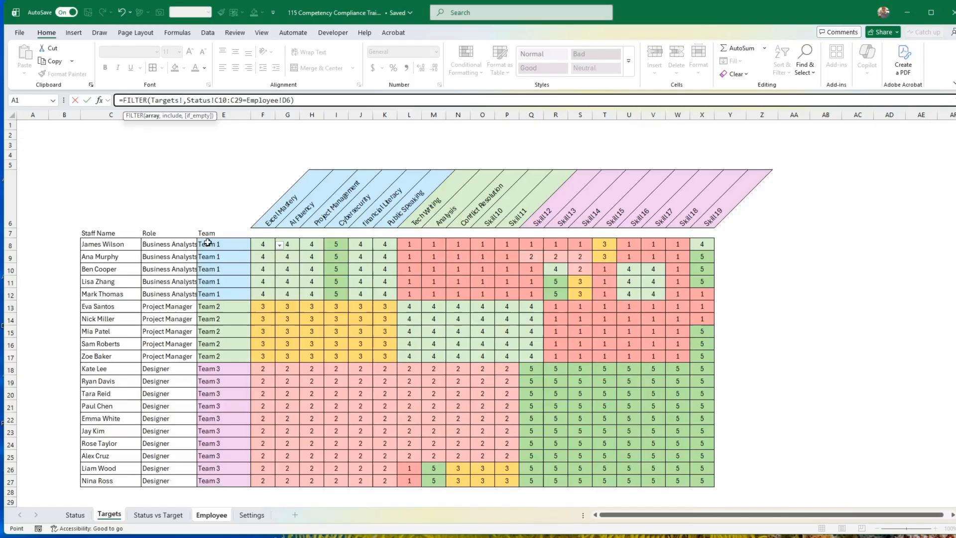
drag(154, 245, 699, 482)
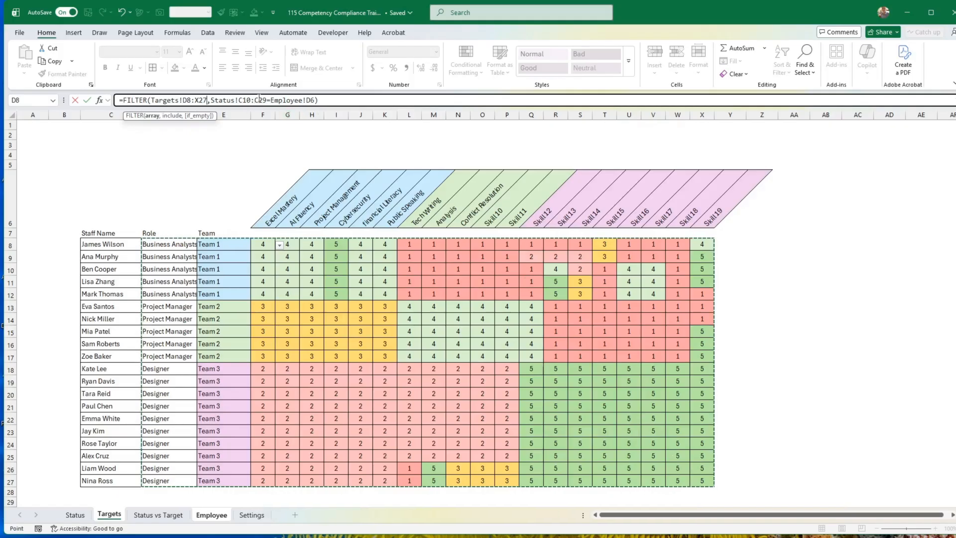
Replace the include range of the F6 formula with the staff names in Targets!C8:C27 and enter it.
drag(268, 100, 212, 100)
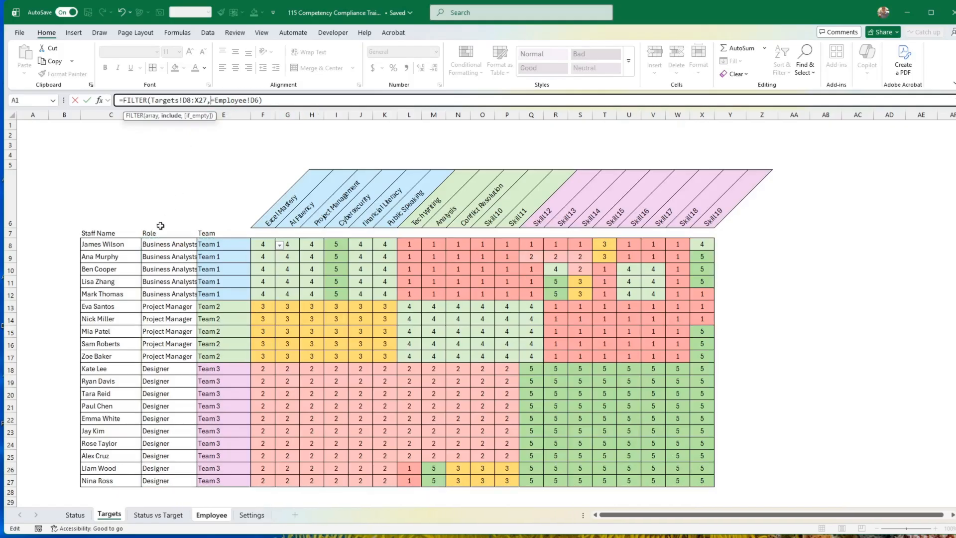
drag(124, 244, 137, 481)
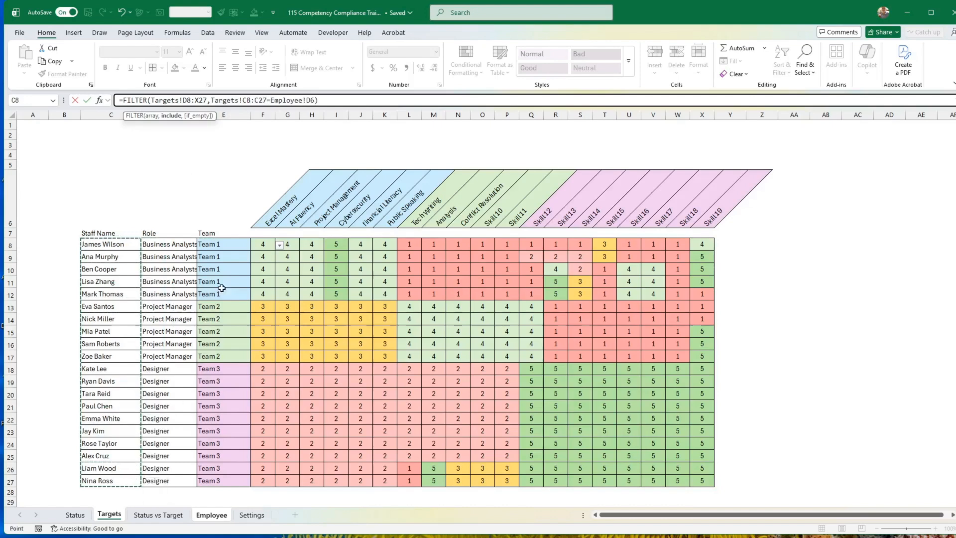
click(88, 100)
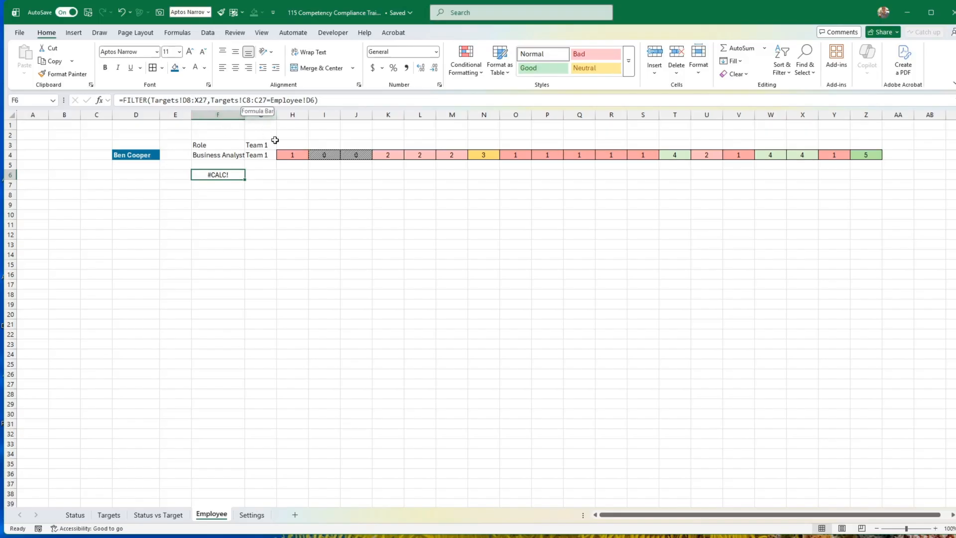
Point the include criterion of the F6 FILTER formula at the staff dropdown cell D4.
double_click(218, 175)
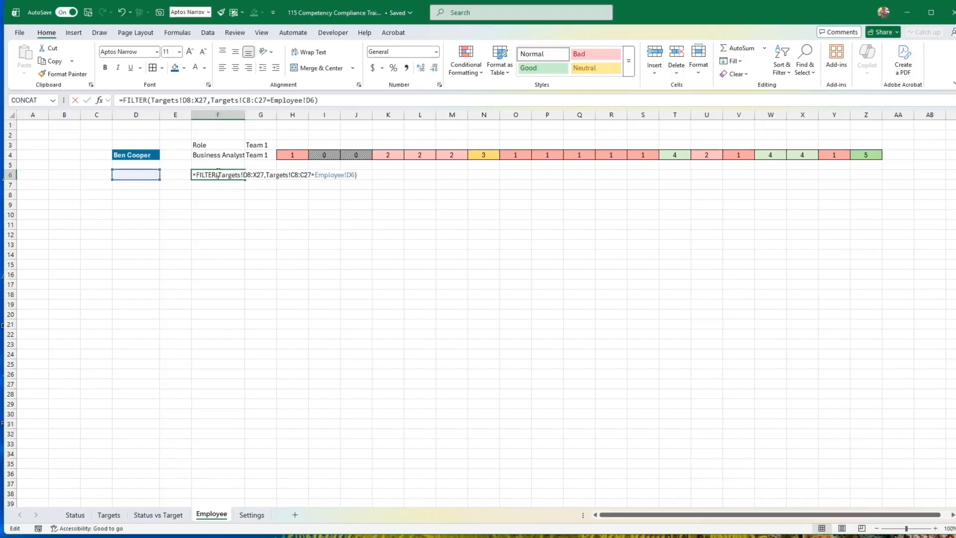
drag(146, 180, 146, 161)
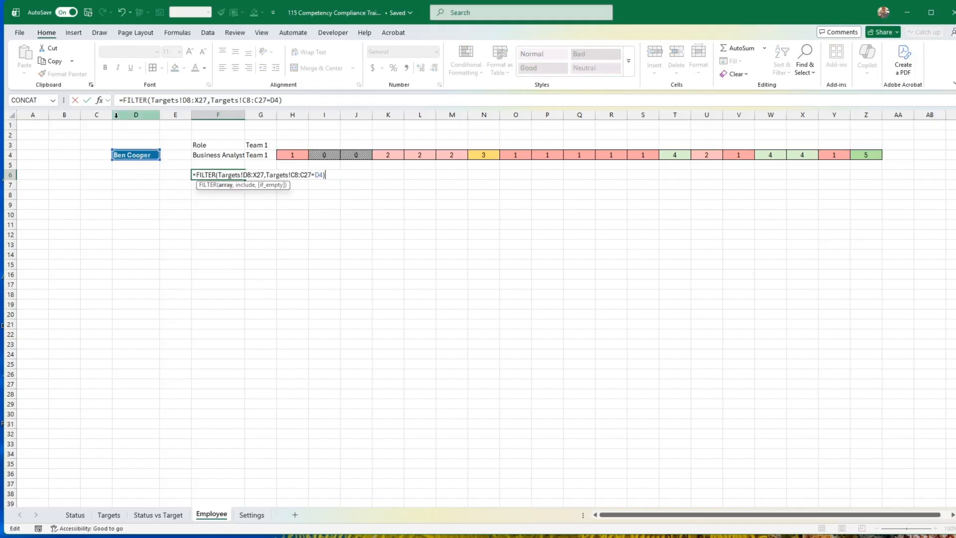
click(88, 101)
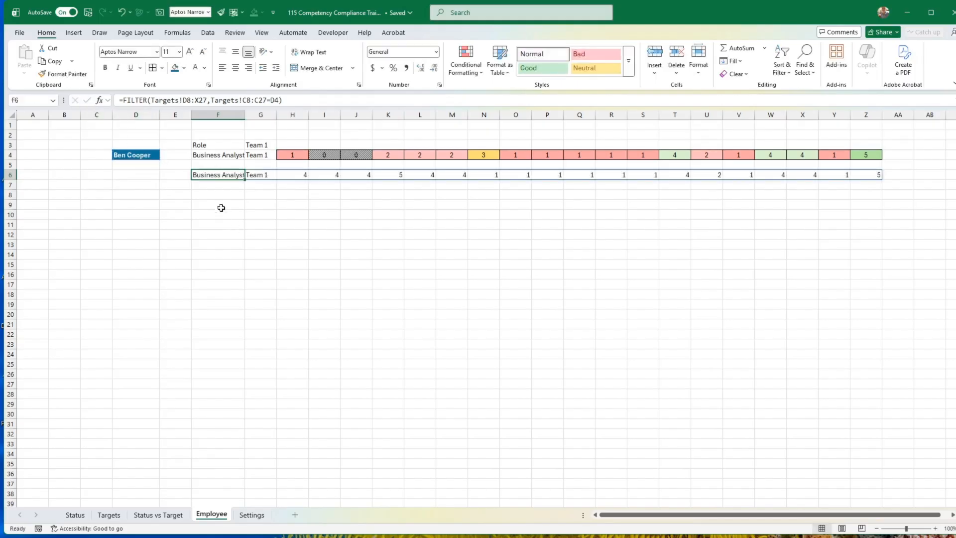
click(216, 193)
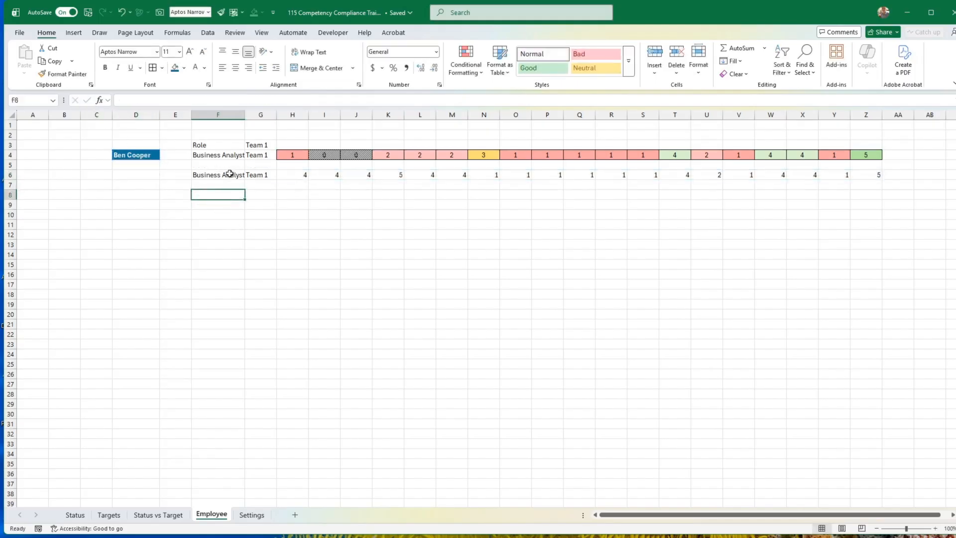
Add "Not found" as the if_empty argument of the FILTER formula in F6.
click(223, 175)
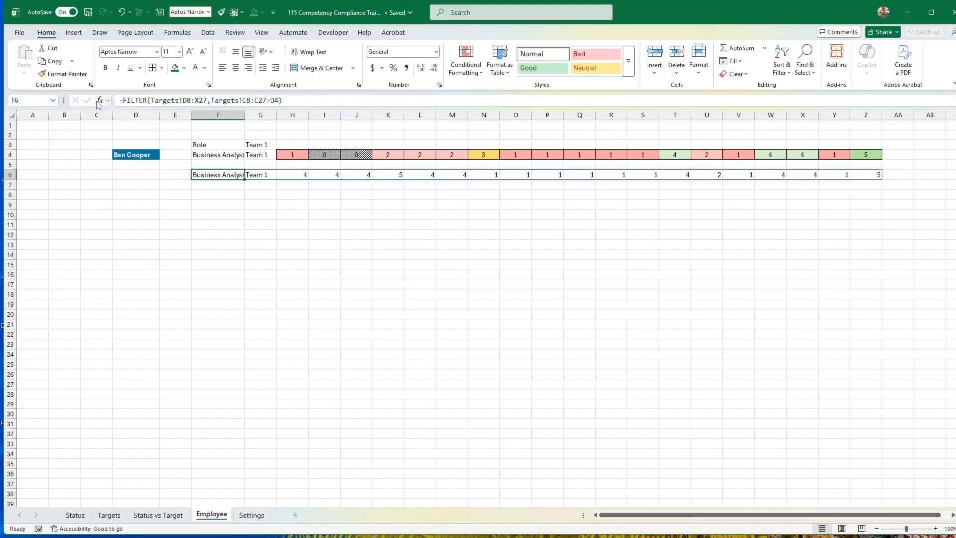
click(141, 99)
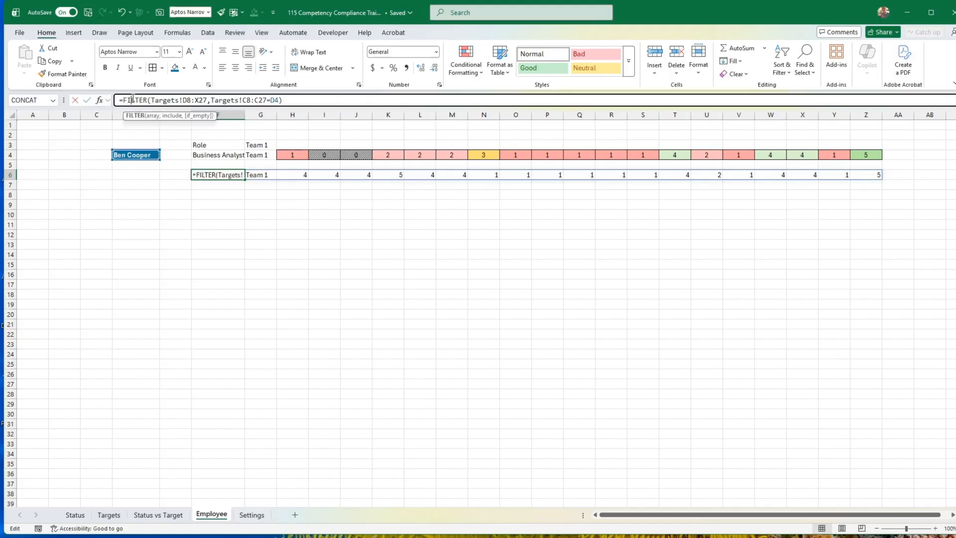
click(100, 101)
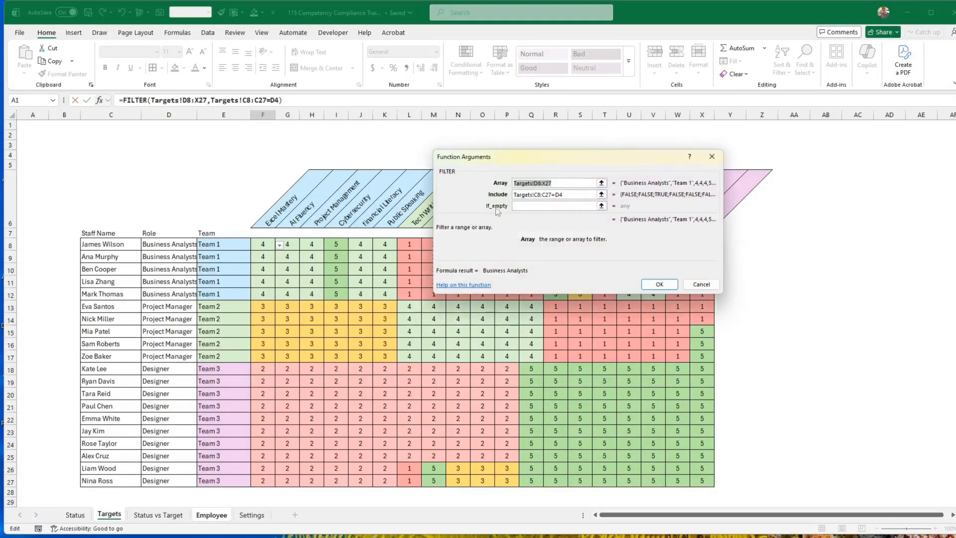
click(519, 205)
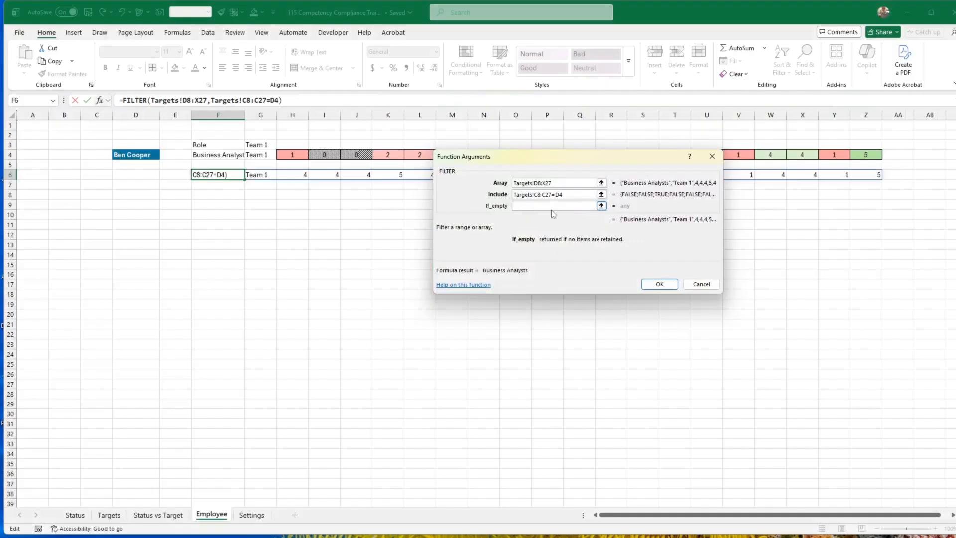
text("Not )
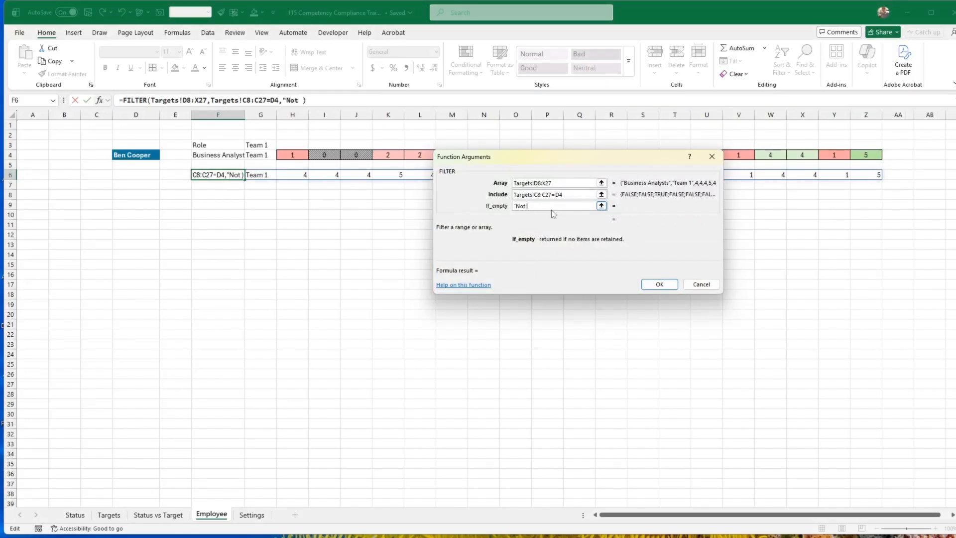
text(found")
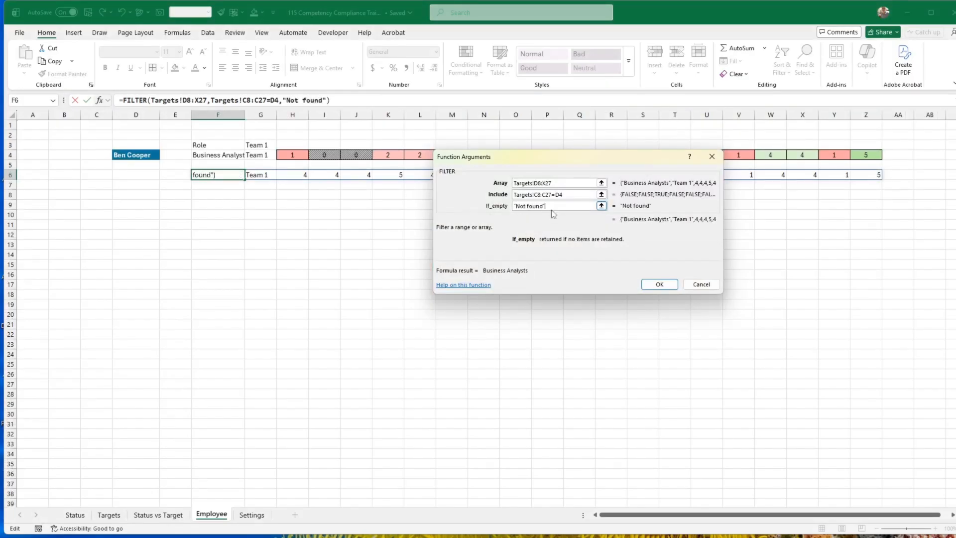
key(Return)
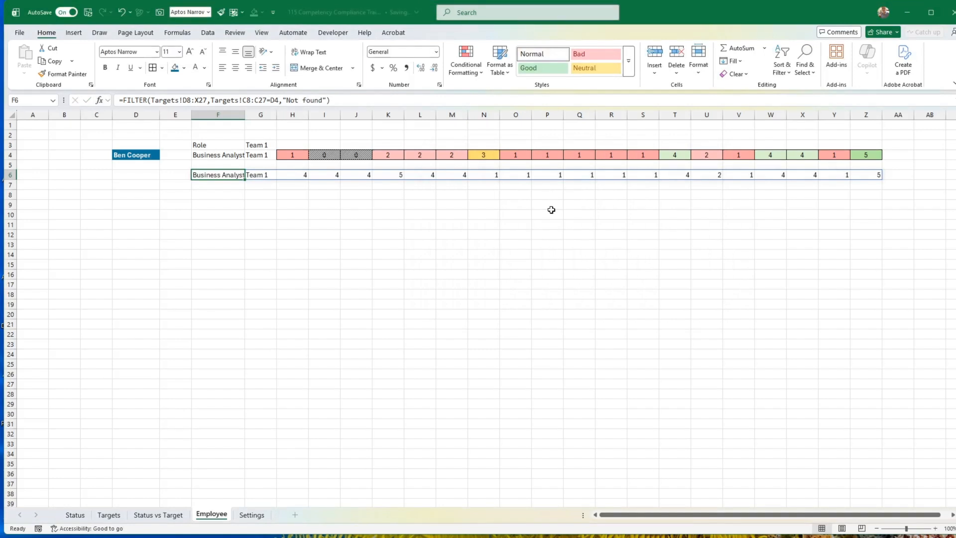
click(144, 154)
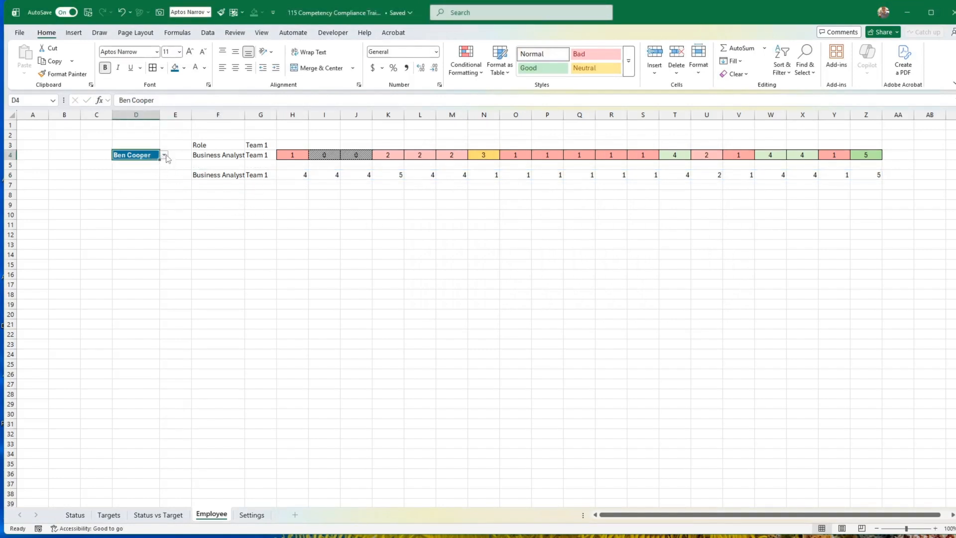
click(164, 156)
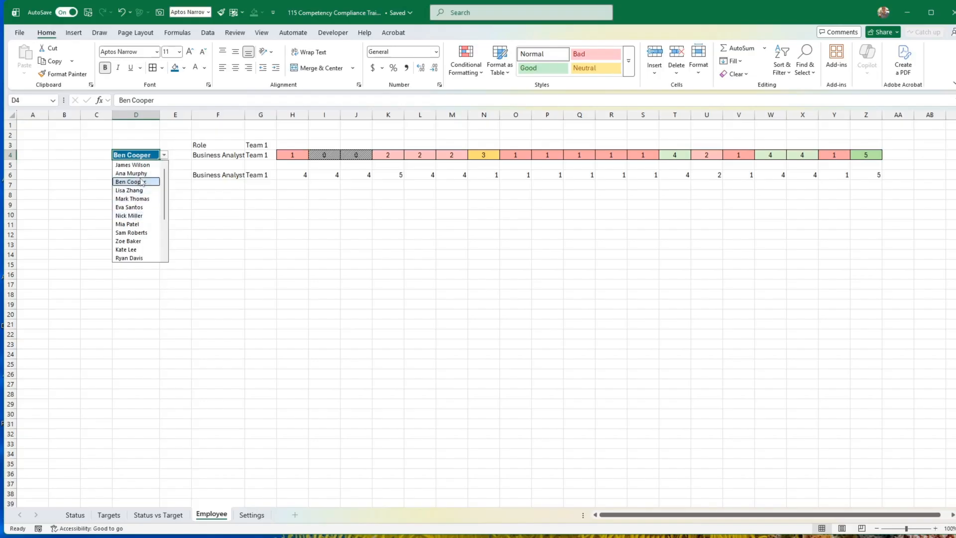
click(205, 185)
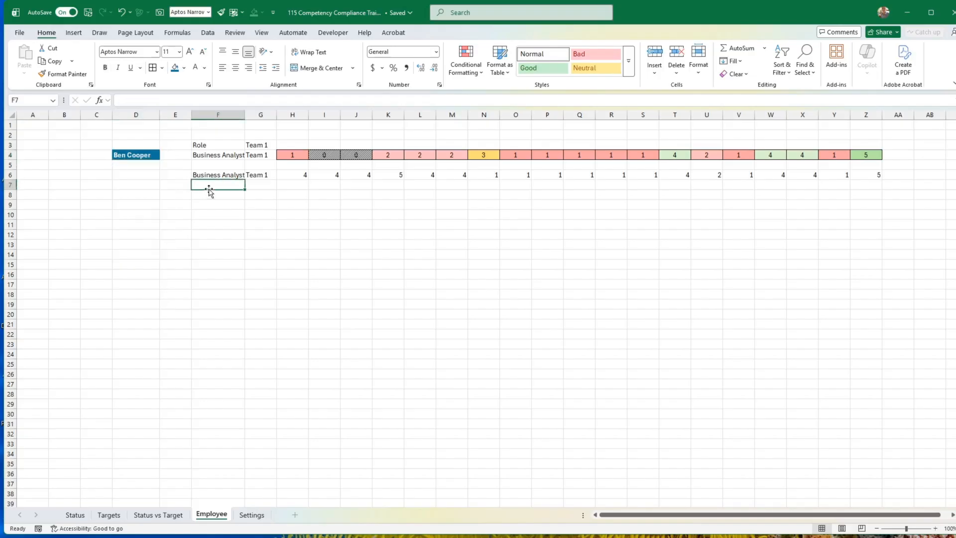
Copy the formatting of status cell H4 onto the target scores in H6:Z6.
click(290, 157)
click(64, 73)
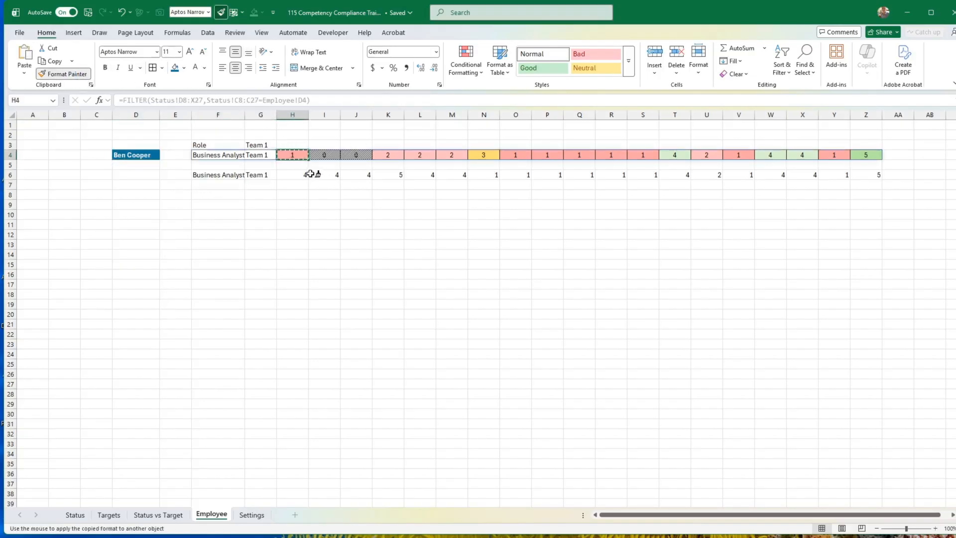
drag(305, 174, 818, 175)
drag(860, 174, 867, 174)
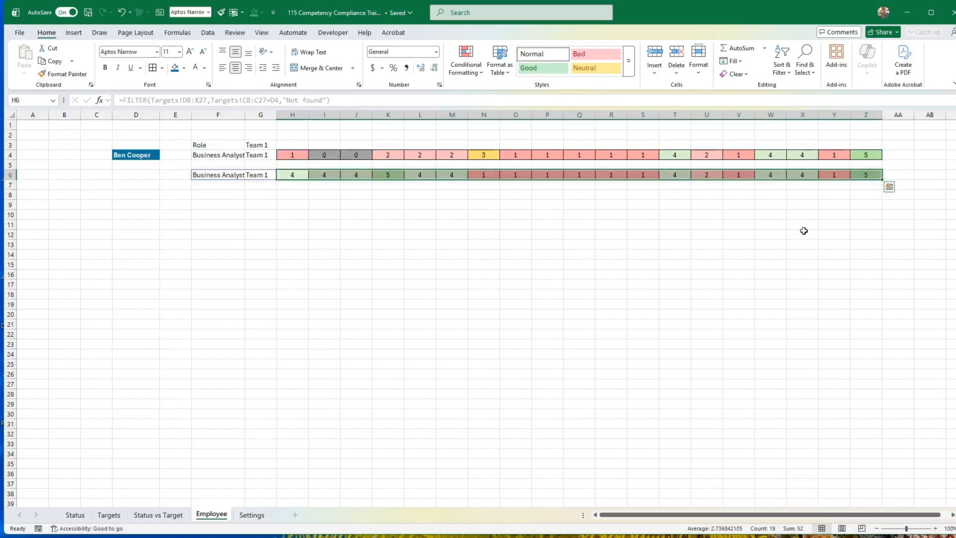
click(804, 232)
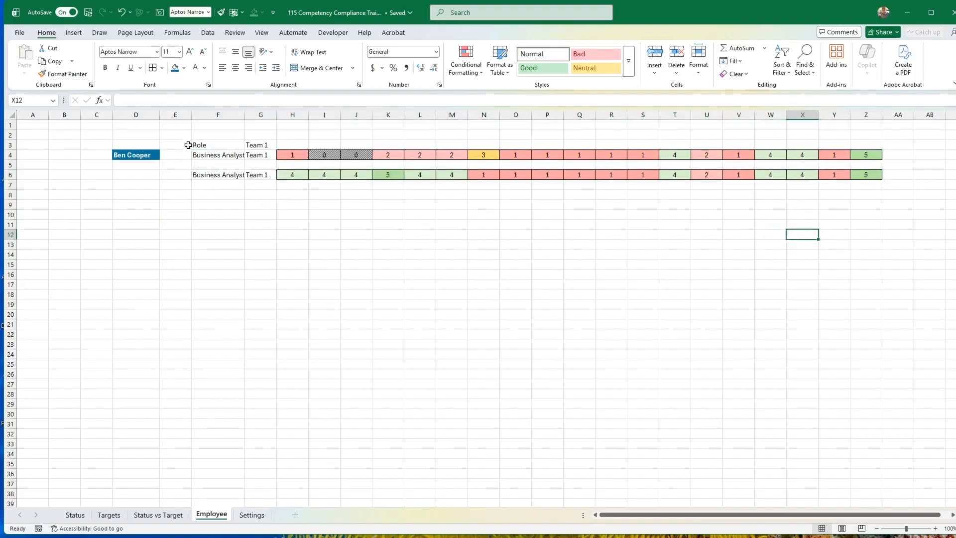
Widen column E and narrow the score columns H to Z to a uniform width.
drag(191, 112, 218, 110)
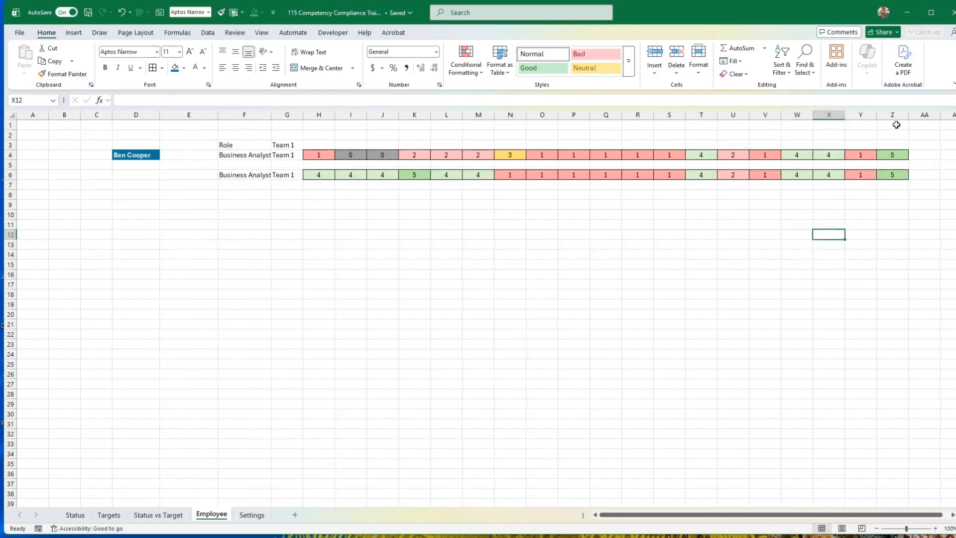
drag(893, 115, 327, 115)
Label the two score rows "Status" in E4 and "Target" in E6.
click(194, 157)
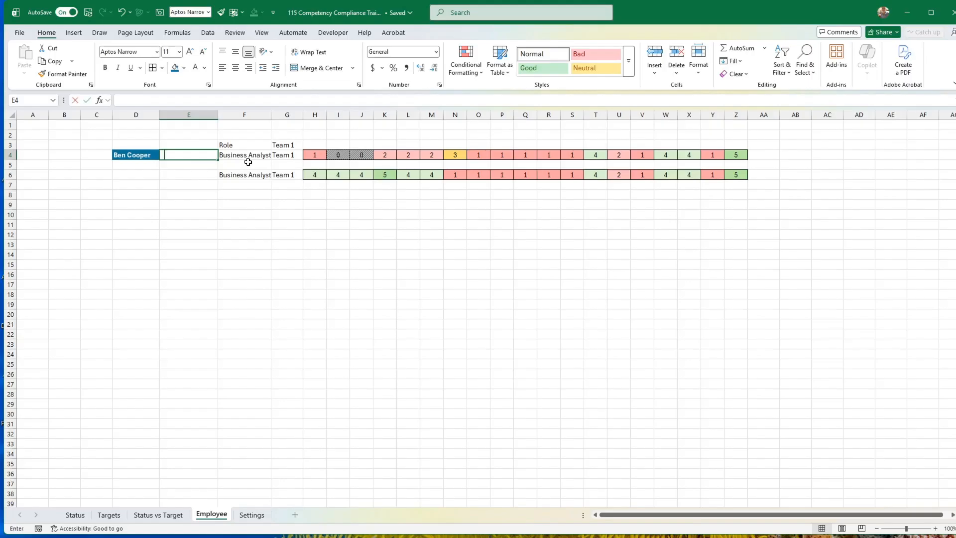
text(Status)
key(Return)
key(Return)
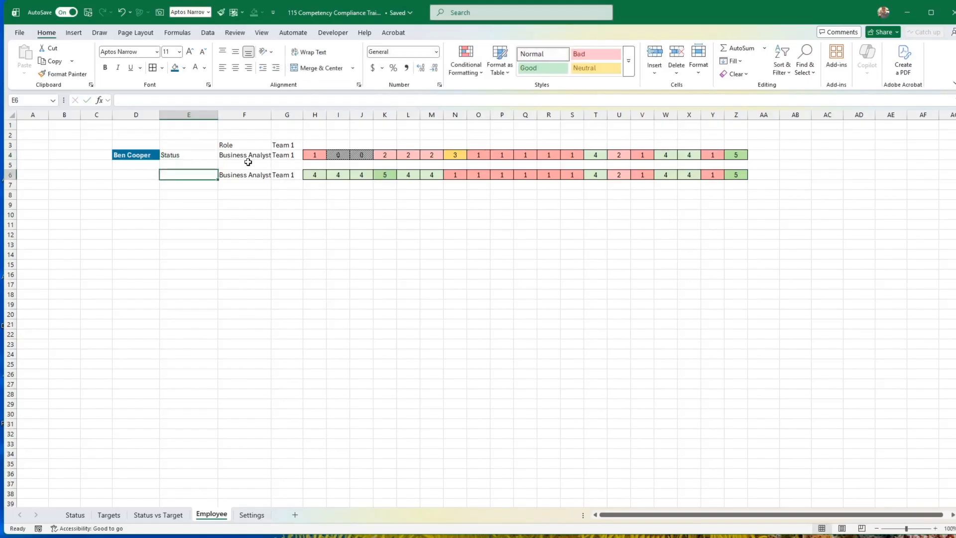
text(Target)
key(Return)
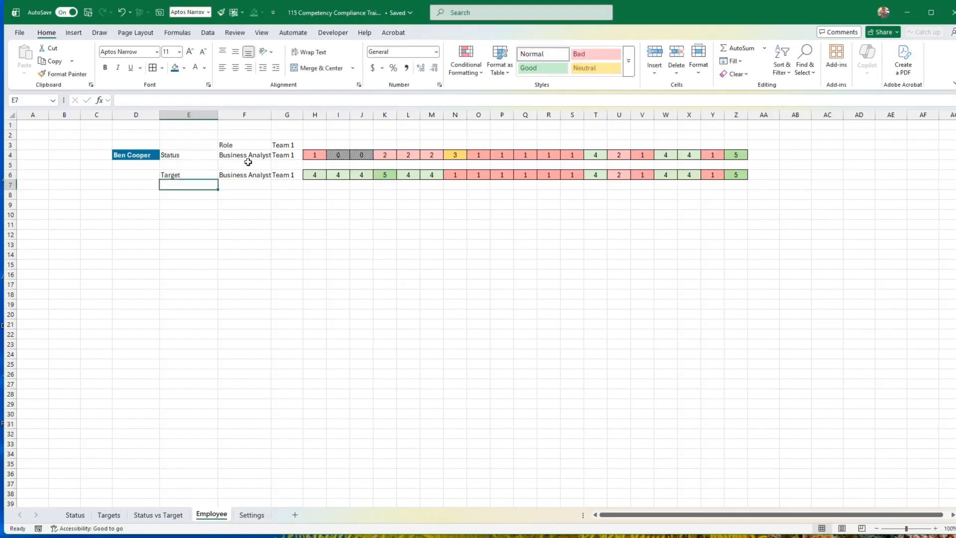
key(Return)
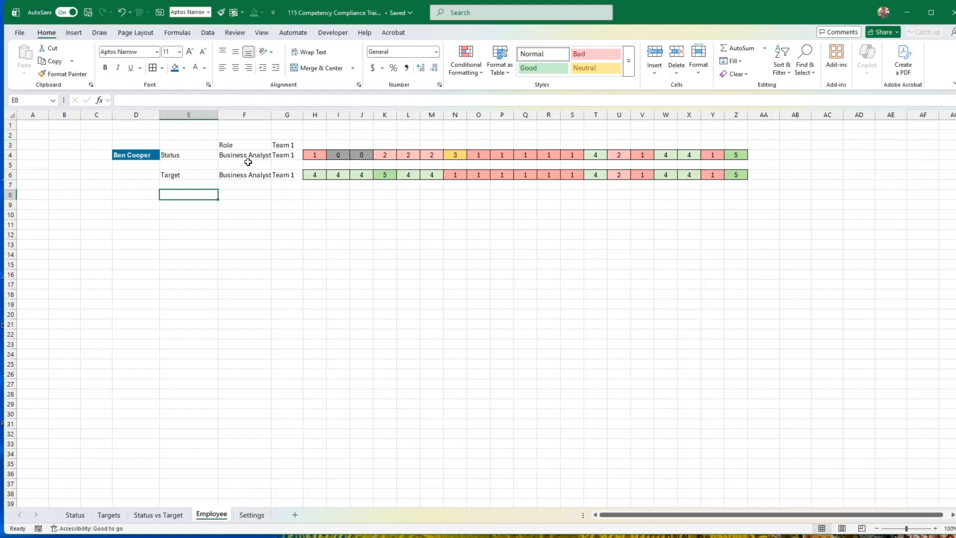
Enter the row label "Status vs Target" in E8.
text(Status vs)
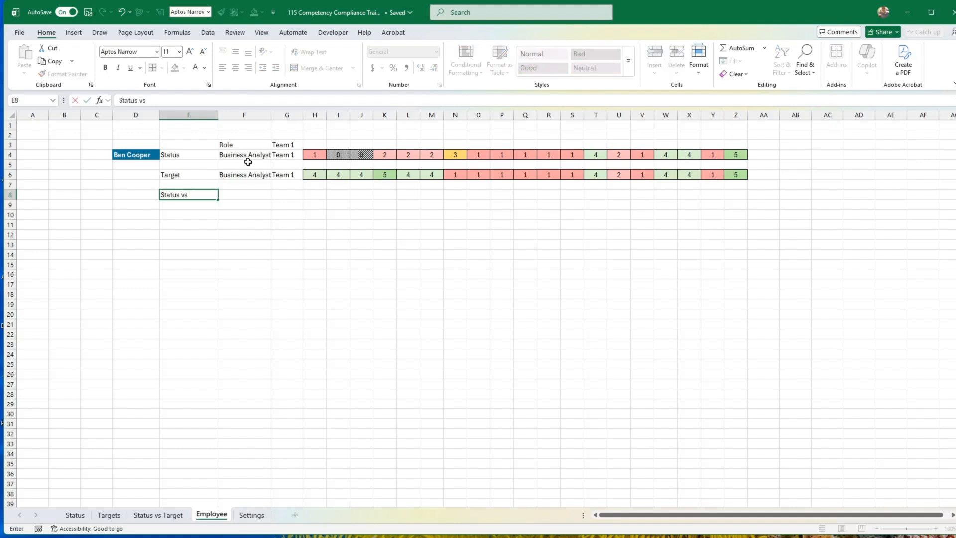
text( Target)
key(ctrl+Return)
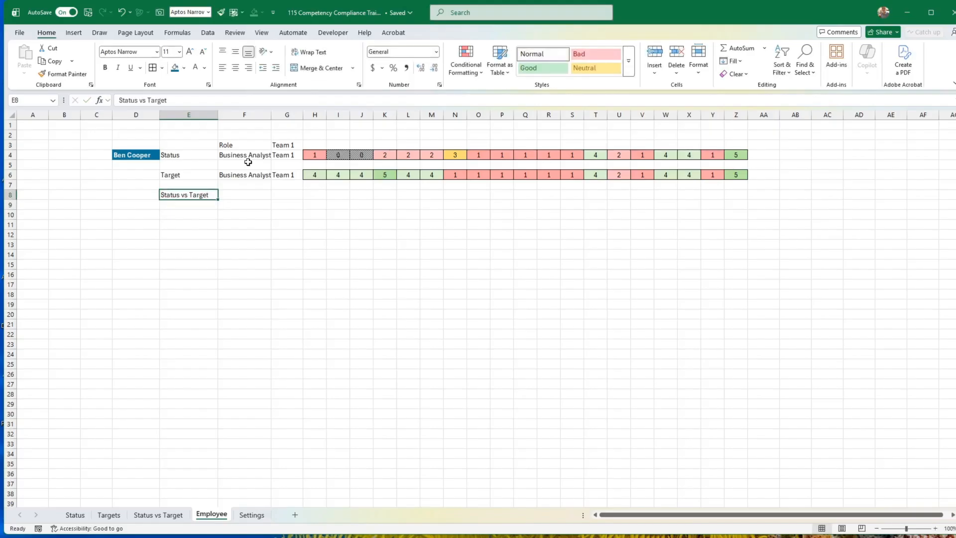
Enter "Compliance" as the row label in E8.
text(Compli)
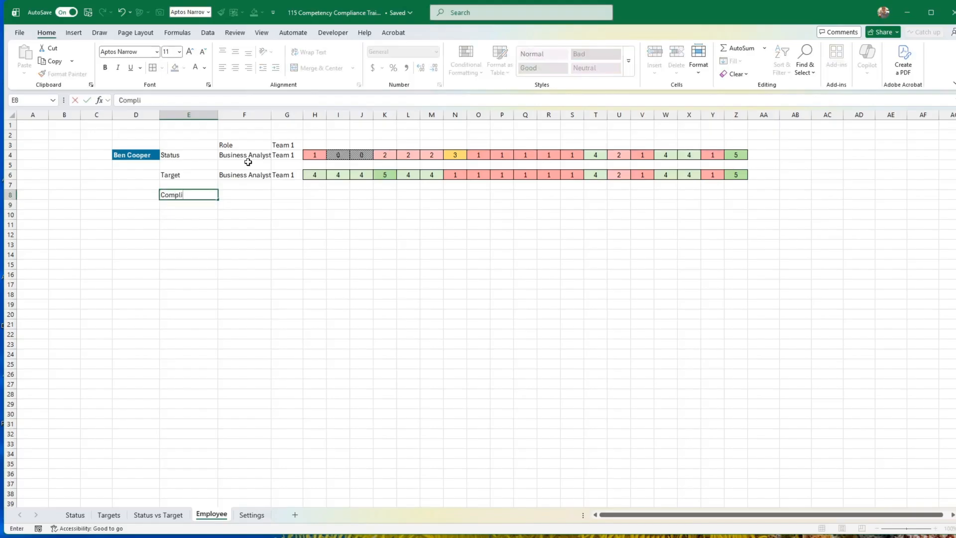
key(ctrl+Return)
Calculate status minus target in H8 with =H4-H6 and fill the formula across to Z8.
key(Right)
key(Right)
key(Right)
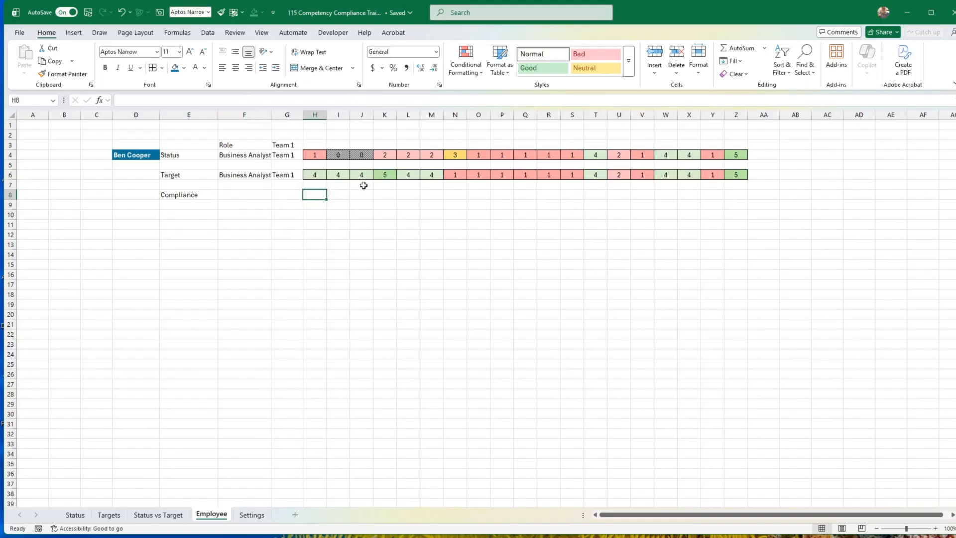
text(=)
key(Up)
key(Up)
key(Up)
key(Up)
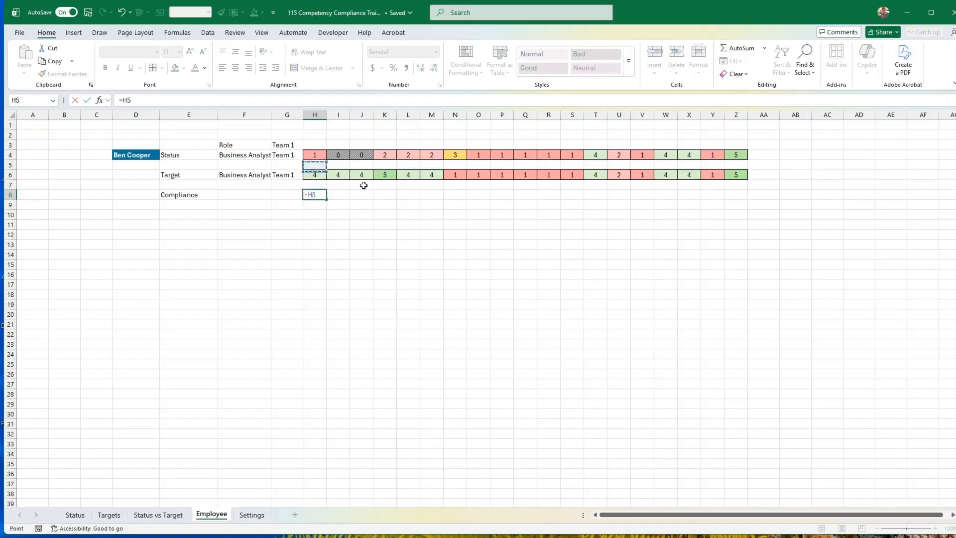
text(-)
key(Up)
key(Up)
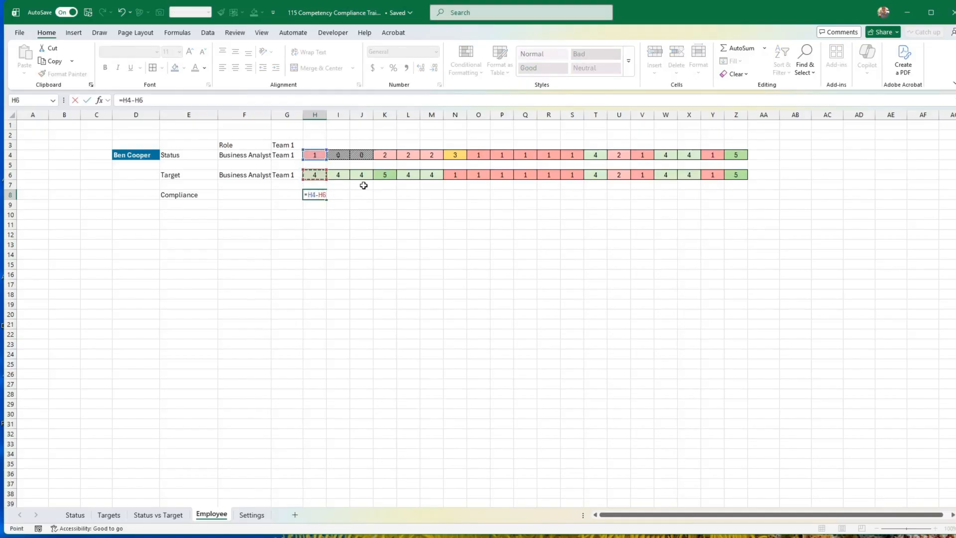
key(Return)
click(321, 192)
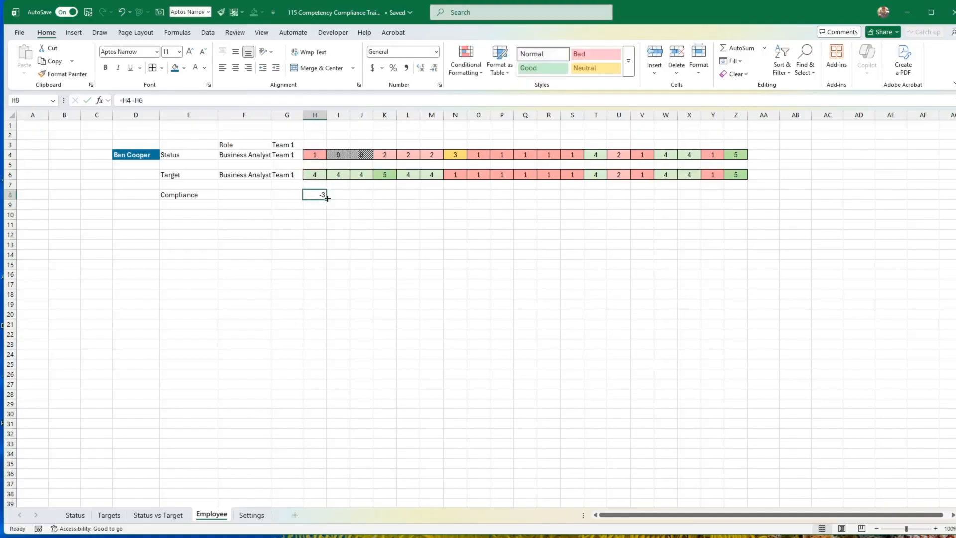
drag(327, 199, 745, 198)
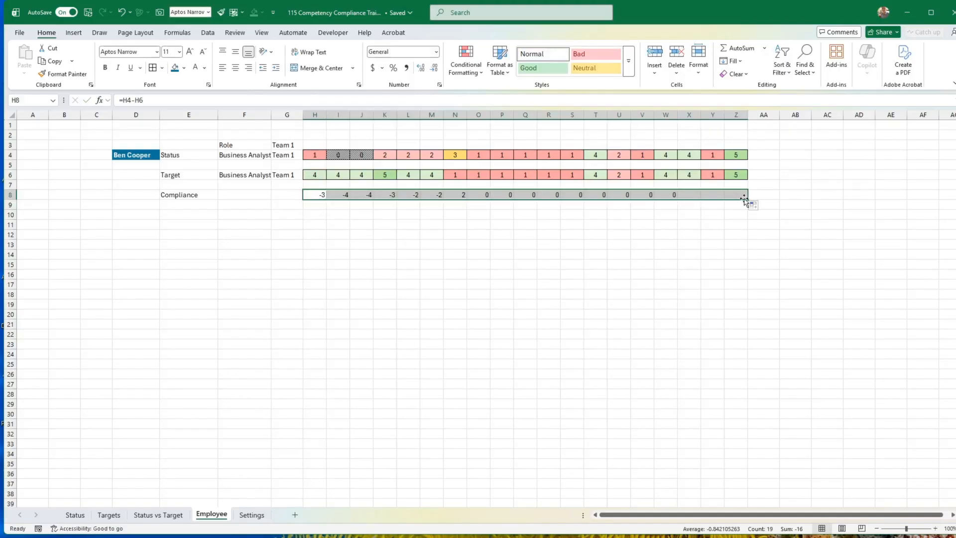
Copy the formatting of cell F10 on the Status vs Target sheet onto H8:Z8 of the Employee sheet.
click(168, 516)
click(258, 244)
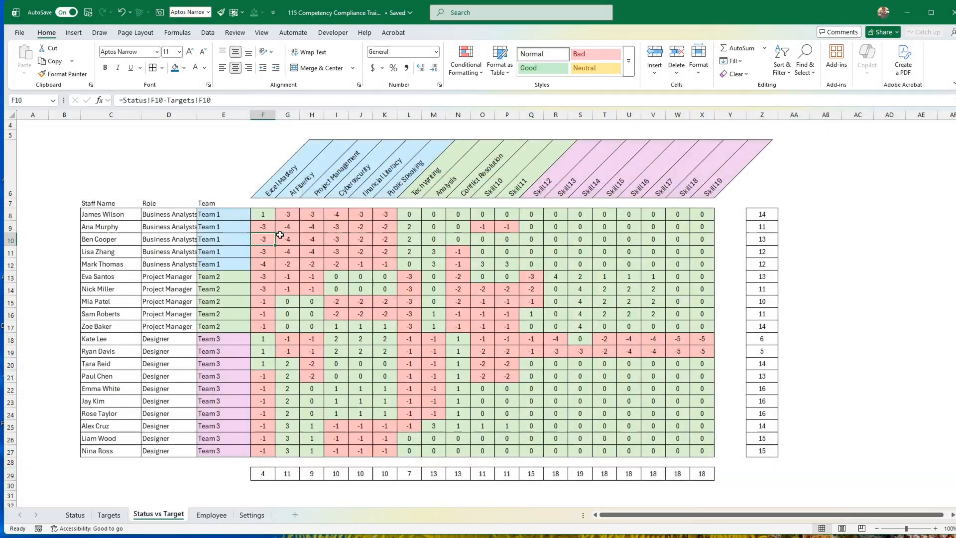
click(64, 74)
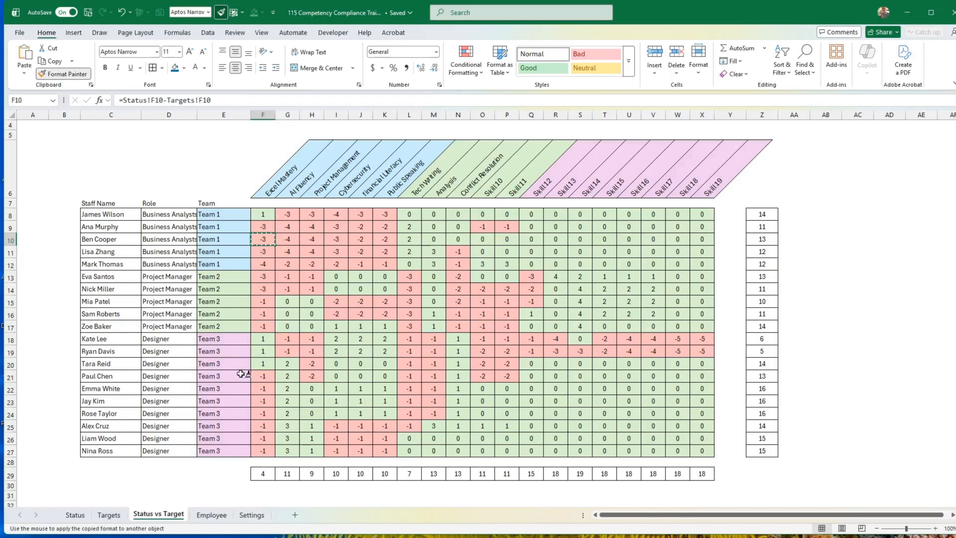
click(211, 515)
mouse_move(313, 185)
mouse_down()
mouse_move(369, 195)
mouse_move(715, 177)
mouse_move(745, 194)
mouse_up()
click(688, 253)
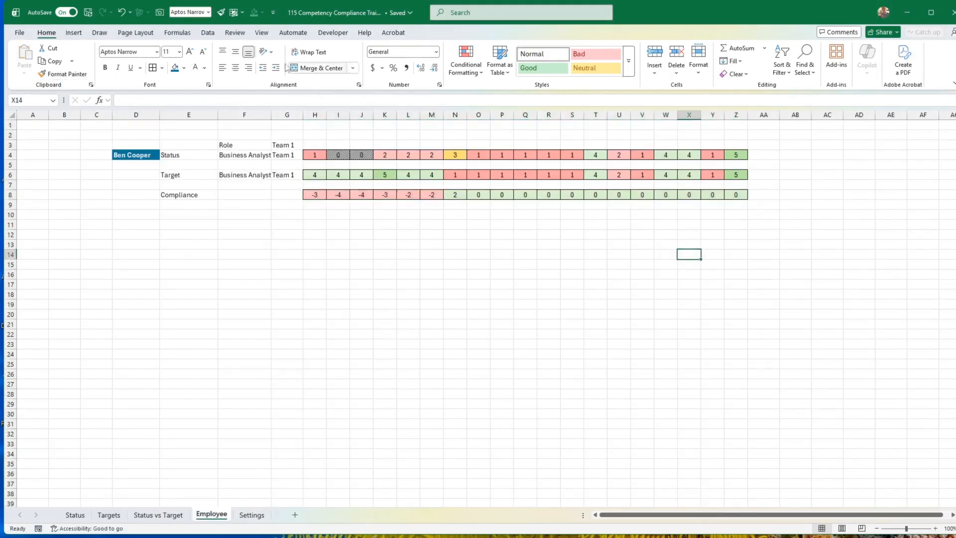
Hide the gridlines on the Employee sheet.
click(263, 33)
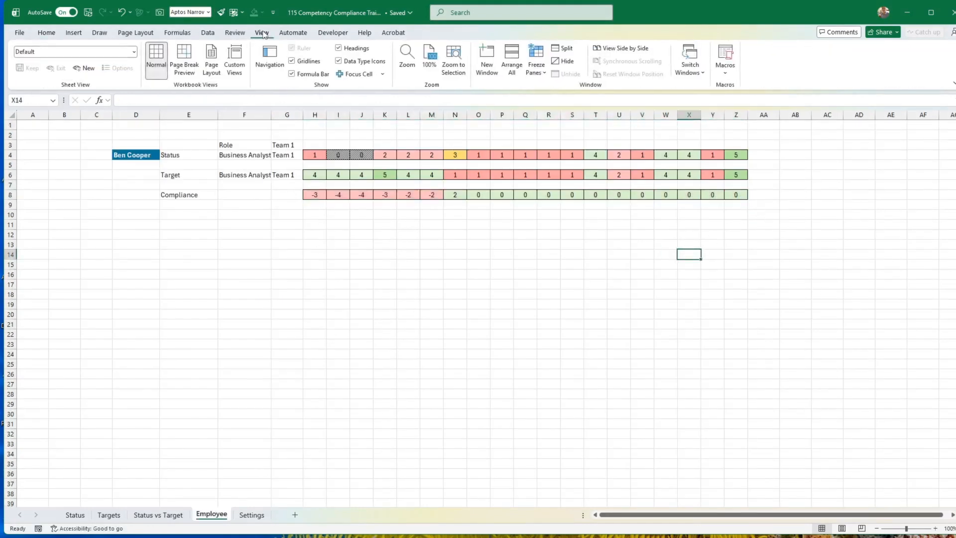
click(292, 61)
click(331, 274)
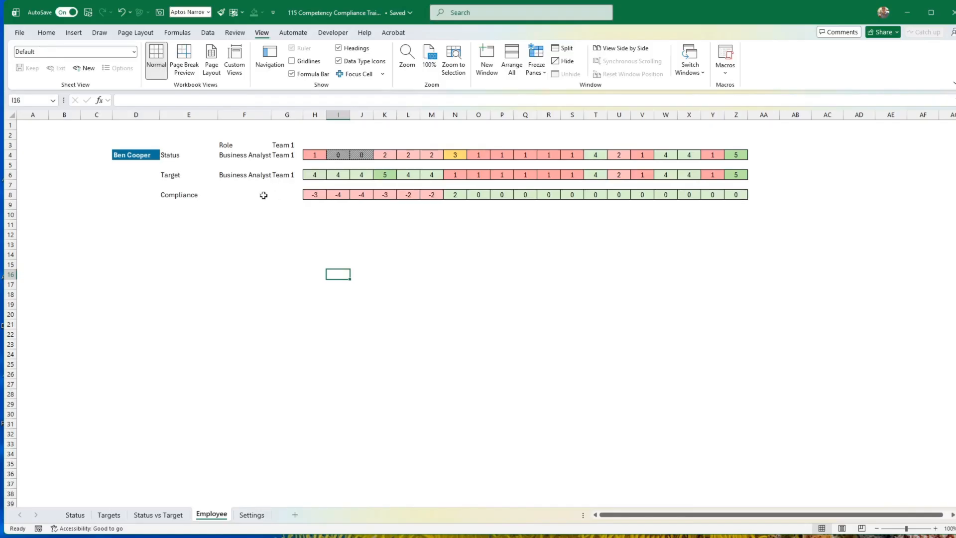
Choose the eighth staff member in the D4 dropdown to test the filtered rows.
click(139, 157)
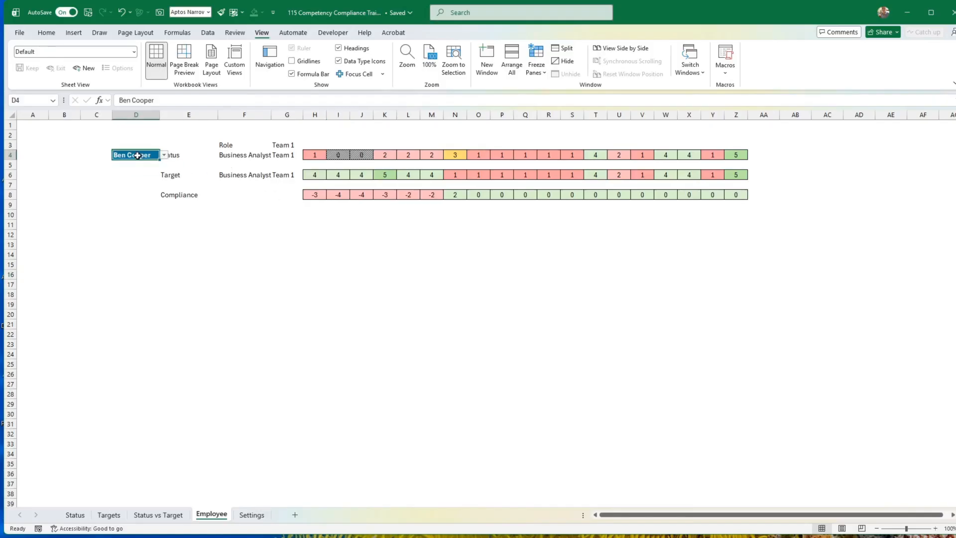
click(164, 155)
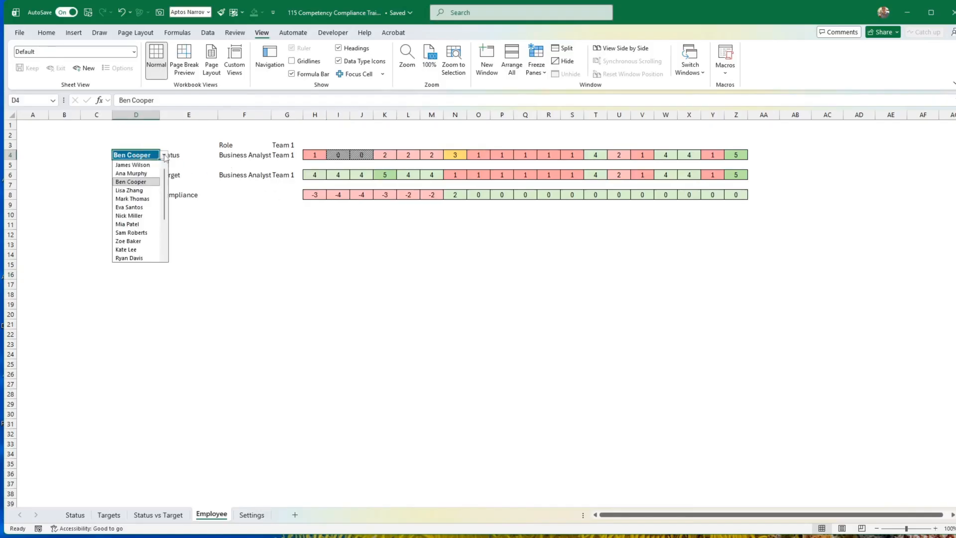
click(133, 225)
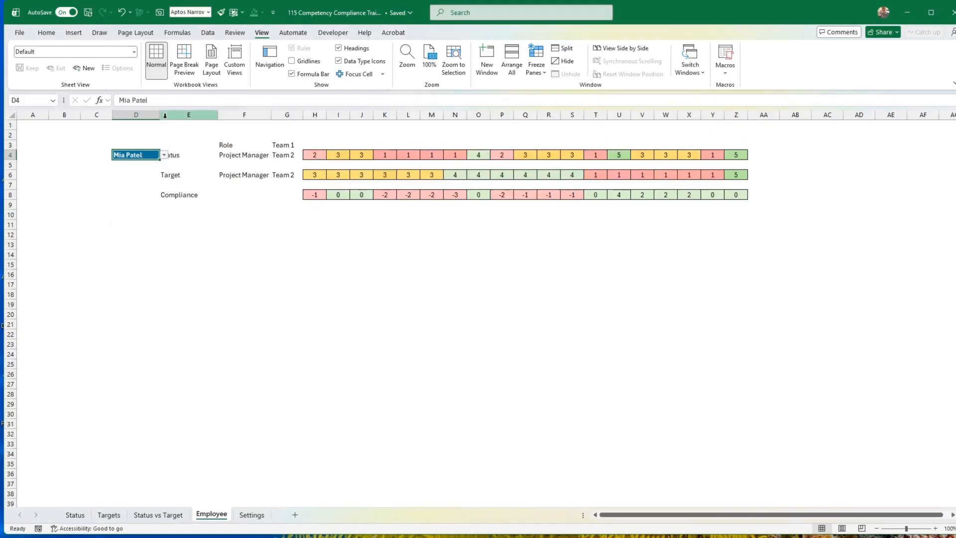
Choose the eleventh staff member in the D4 dropdown to check the status and target rows.
click(164, 156)
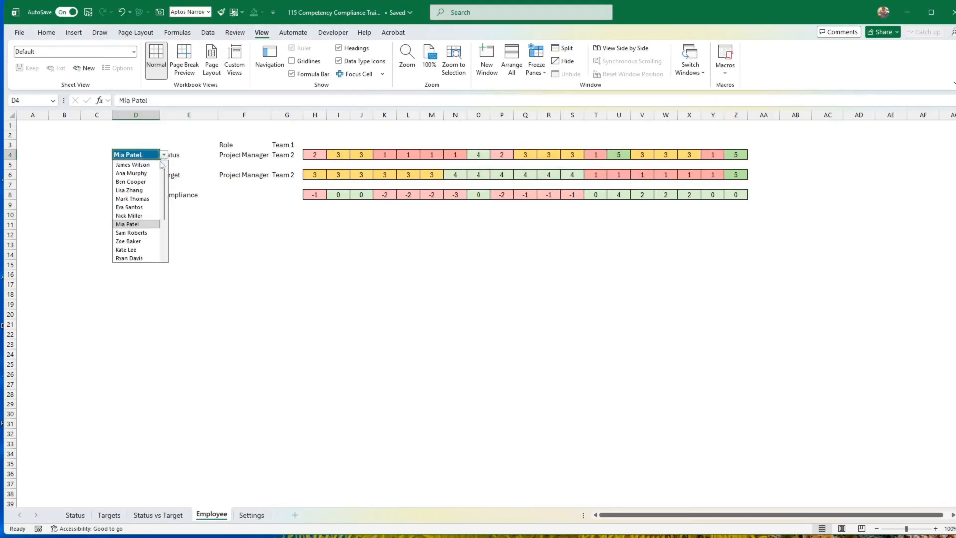
click(140, 248)
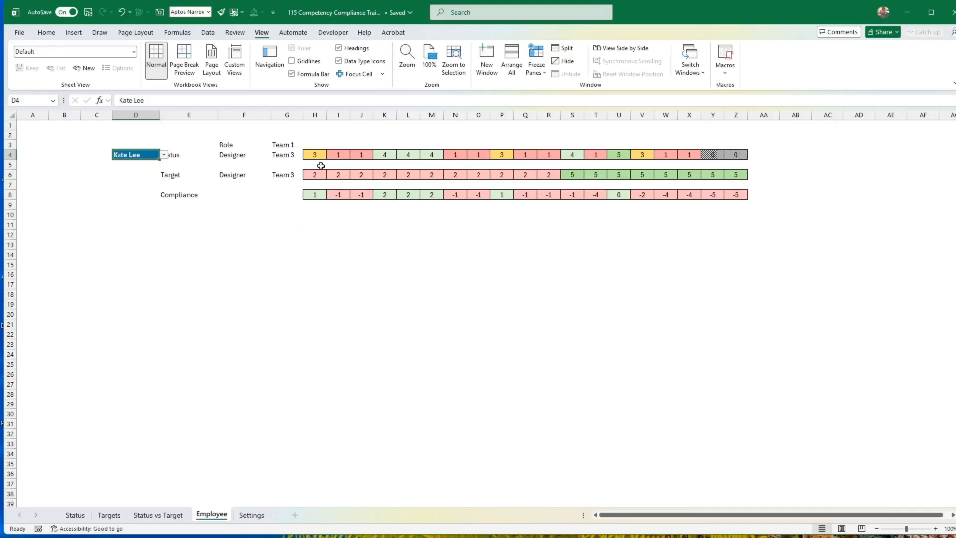
drag(313, 156, 462, 156)
Link H3 to the first skill heading with =Status!F6 and fill the formula across to Z3.
click(308, 143)
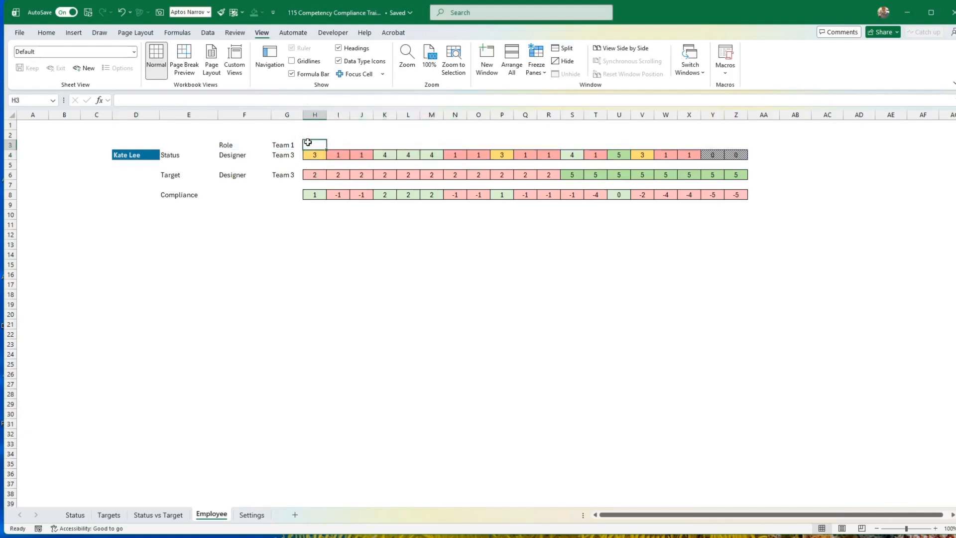
text(=)
click(78, 518)
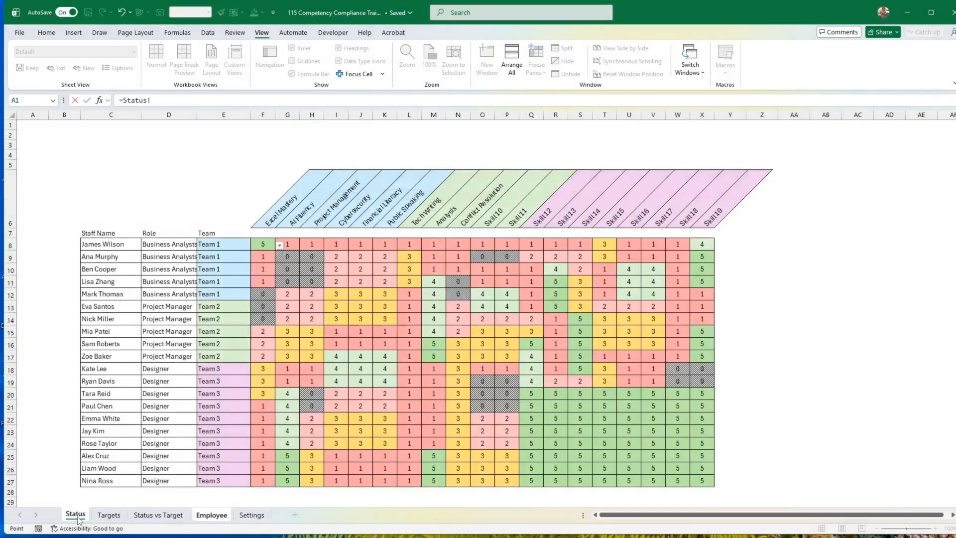
click(270, 220)
key(Return)
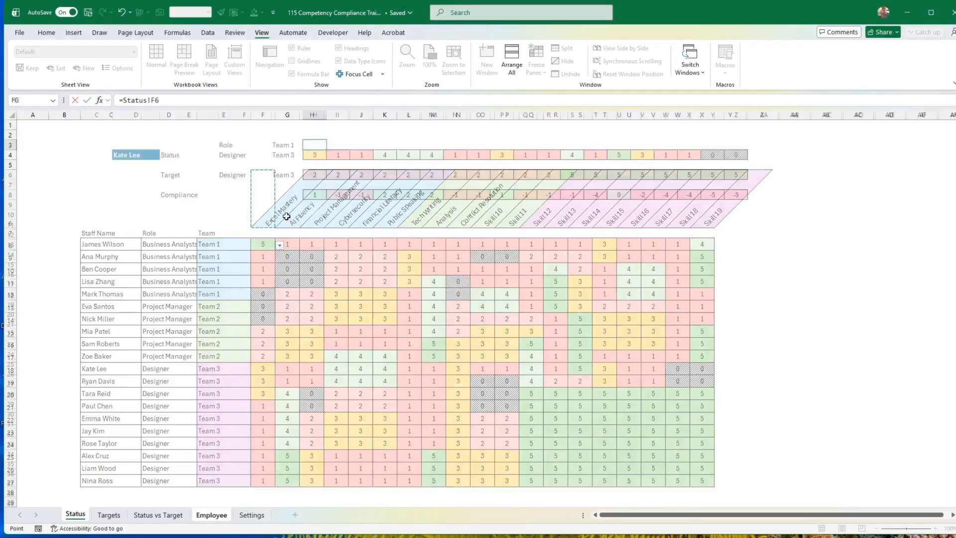
click(313, 143)
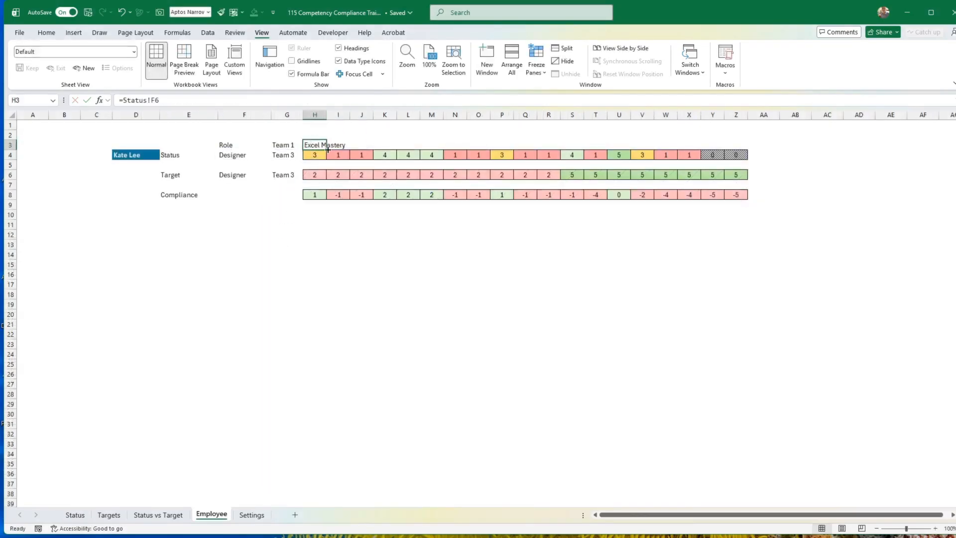
drag(327, 149, 743, 146)
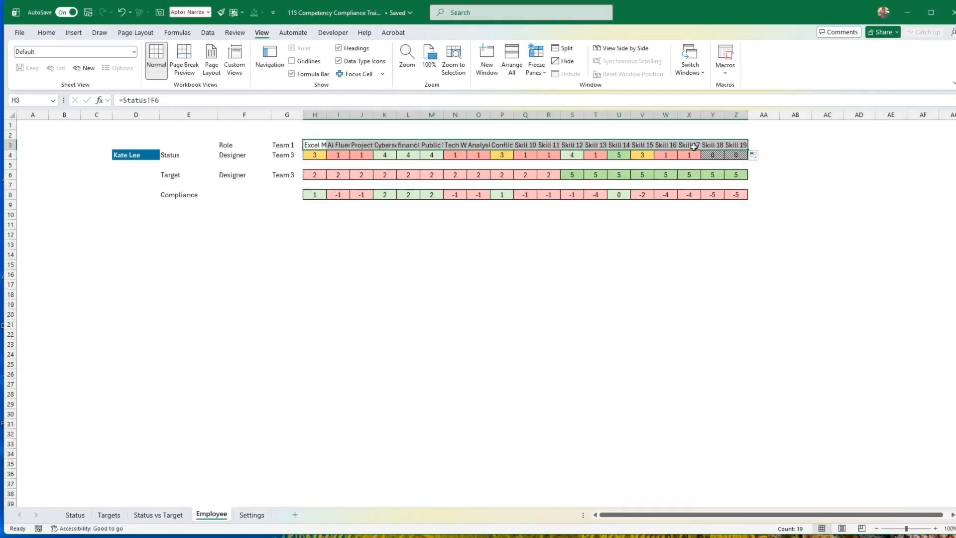
Angle the skill headings in H3:Z3 counterclockwise and add borders around them.
click(46, 33)
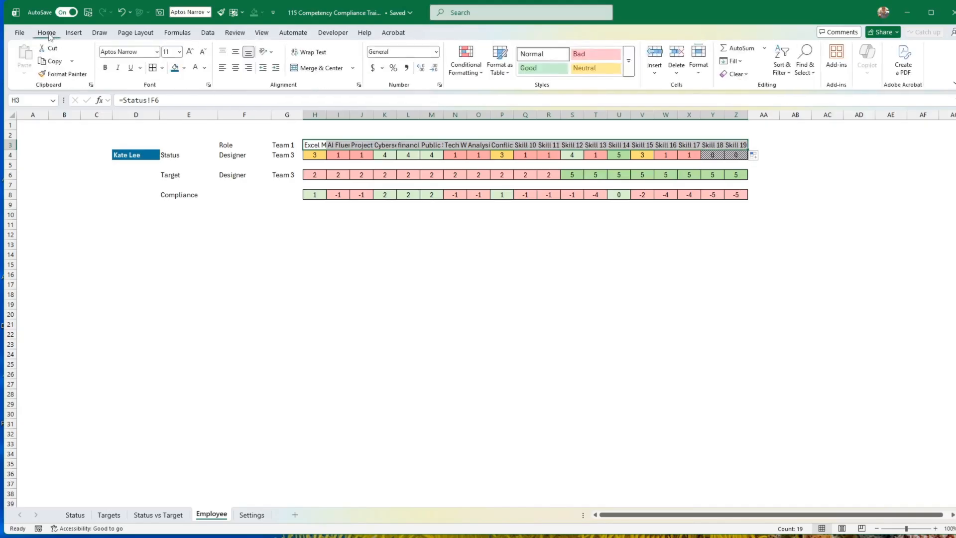
click(266, 51)
click(297, 67)
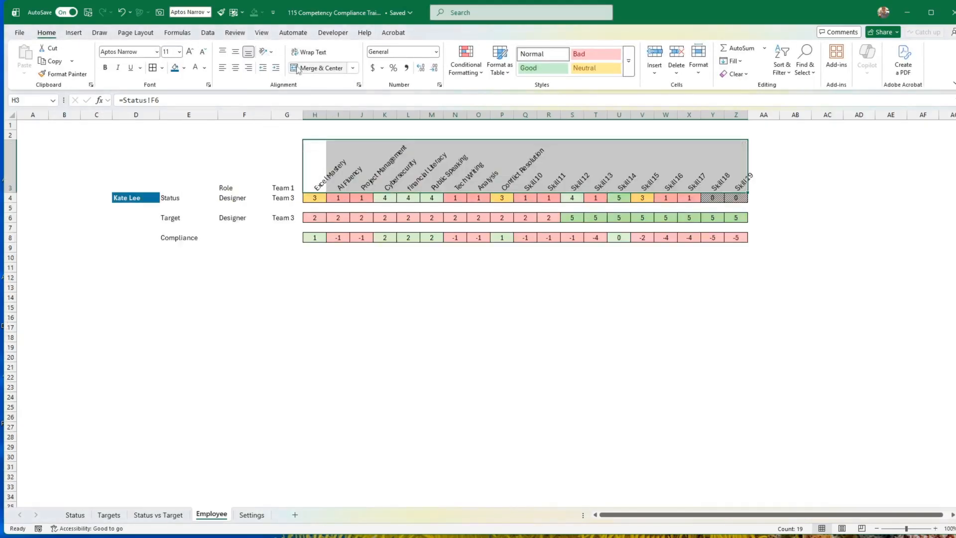
click(150, 68)
click(433, 325)
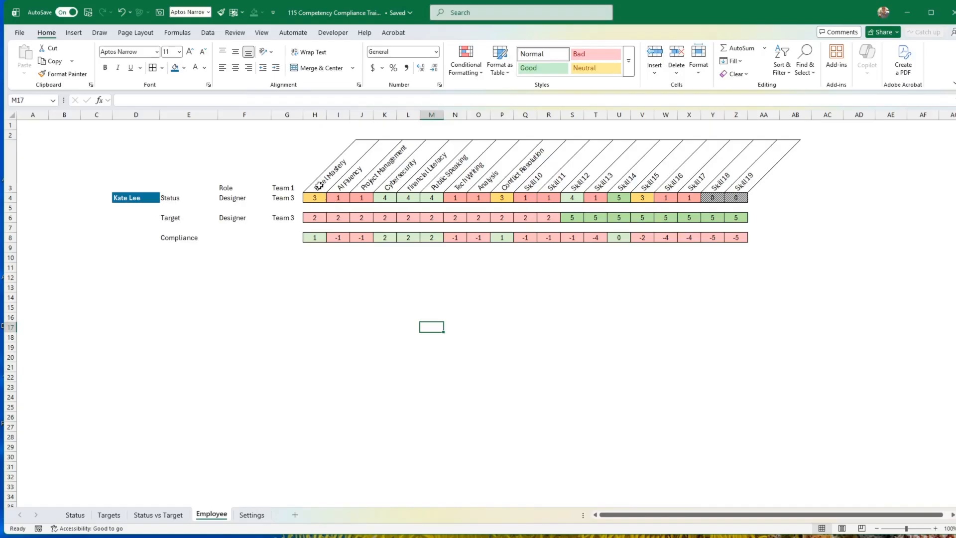
Insert a plain Radar chart of the skill headings and status values in H3:Z4 and place it below the Compliance row.
drag(319, 186, 738, 196)
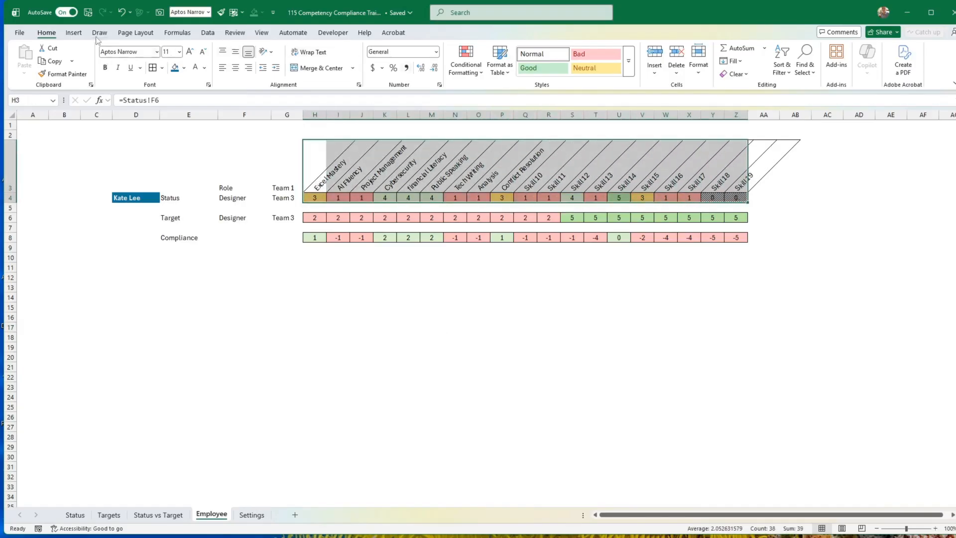
click(74, 33)
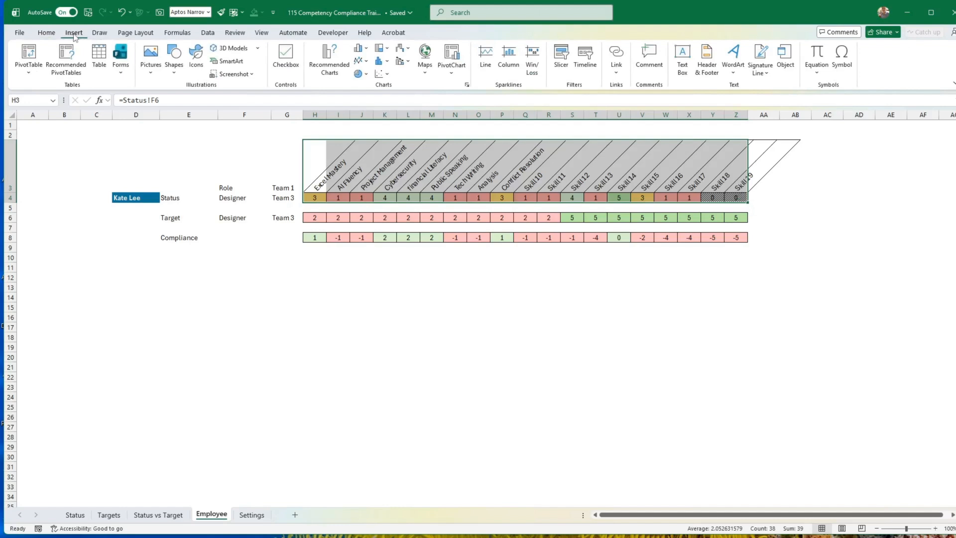
click(332, 59)
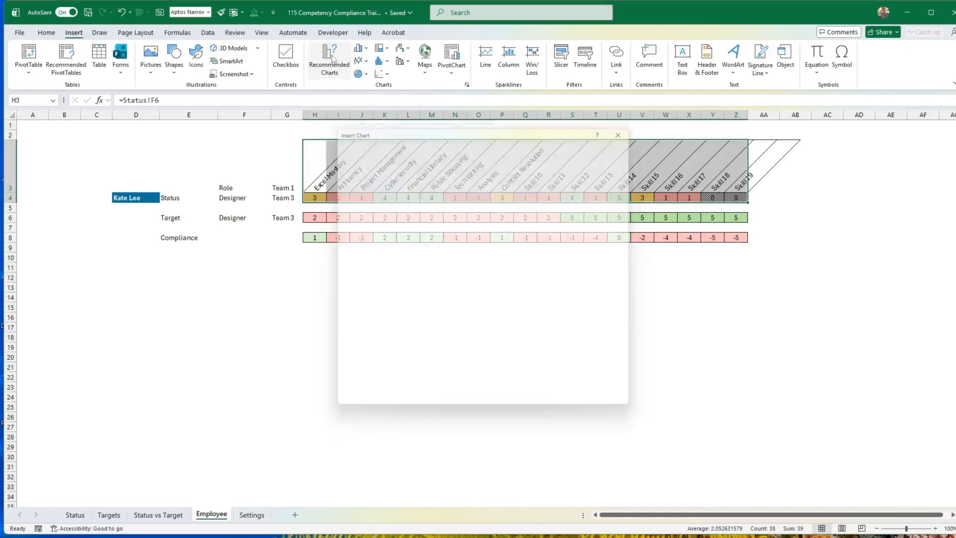
click(410, 145)
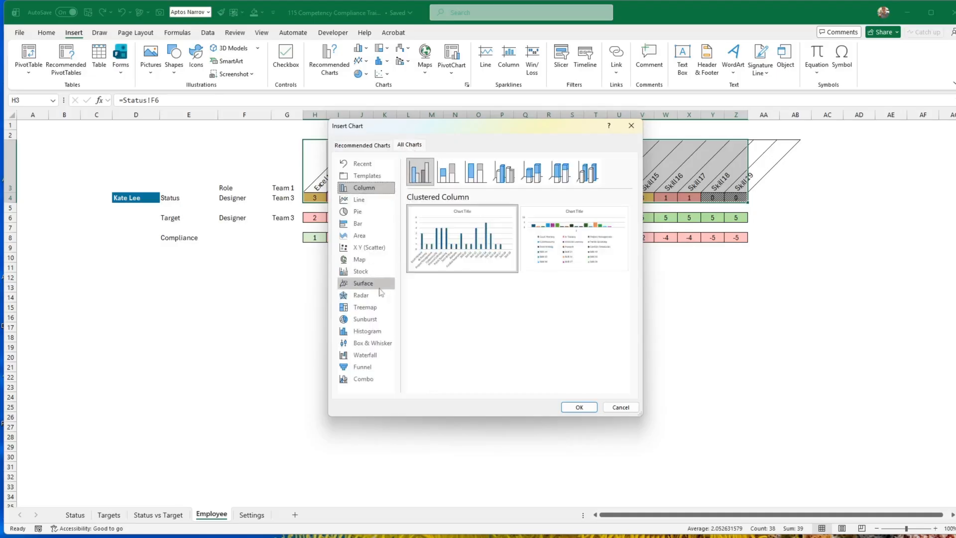
click(358, 296)
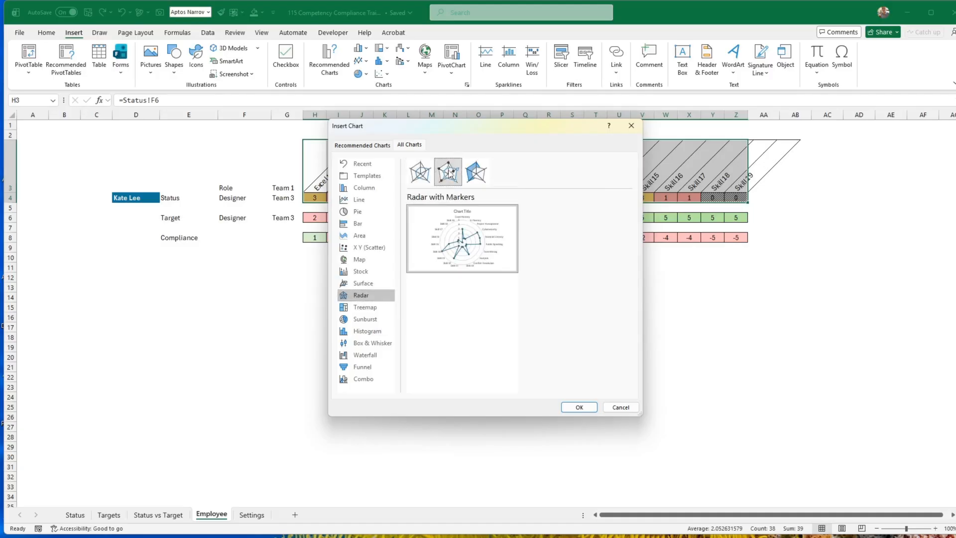
click(447, 171)
click(420, 173)
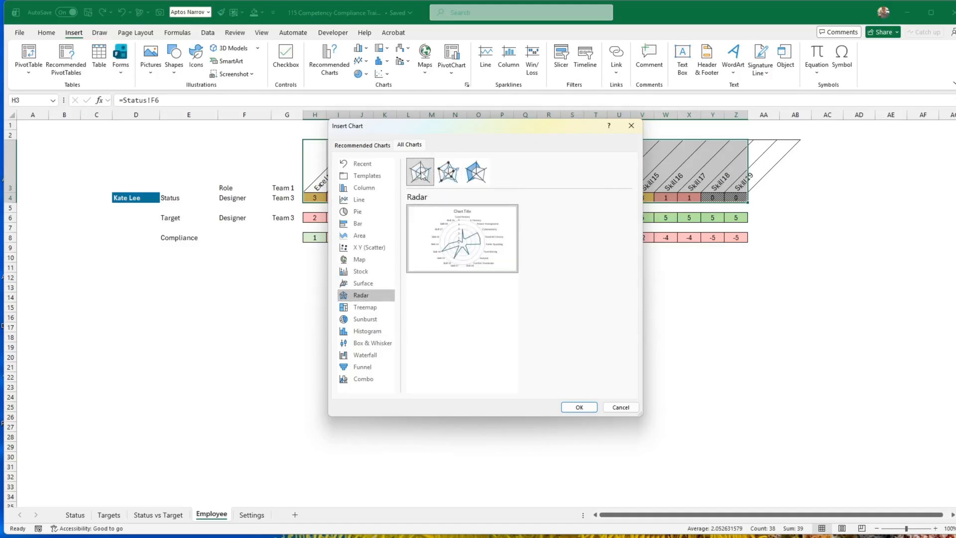
click(476, 181)
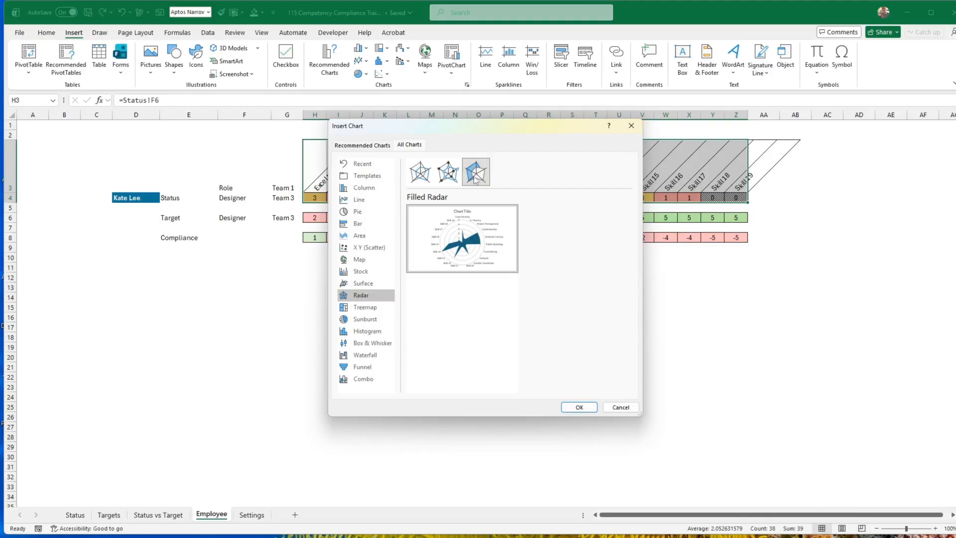
mouse_move(459, 242)
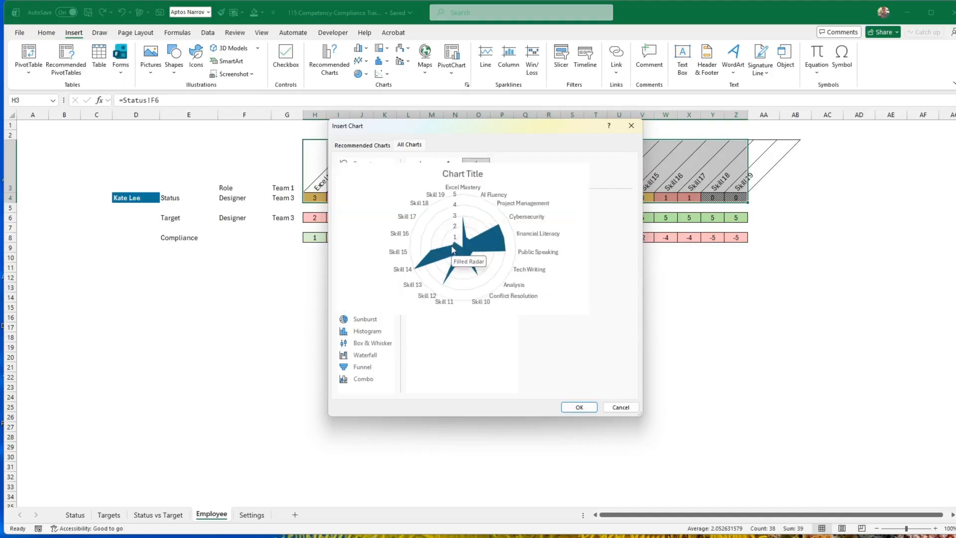
click(421, 173)
click(578, 408)
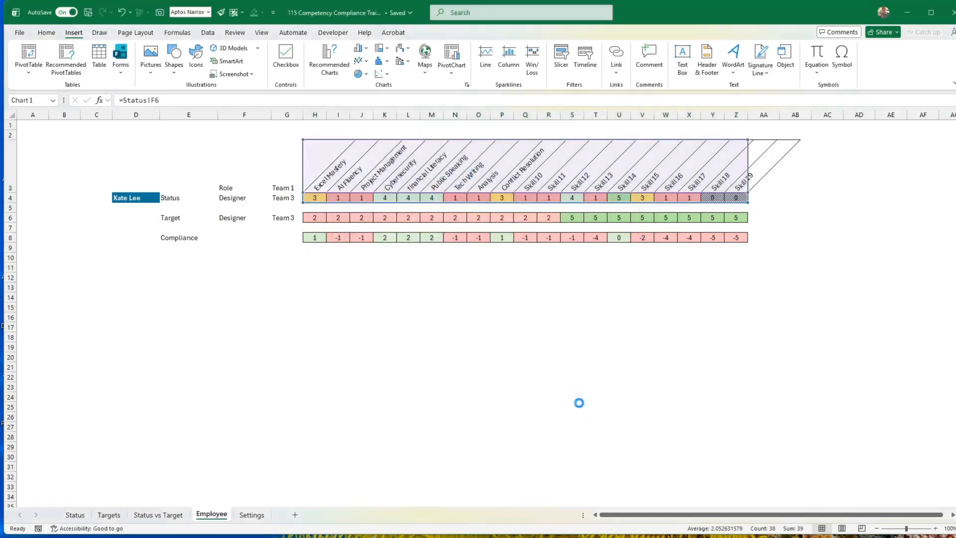
drag(587, 388, 491, 425)
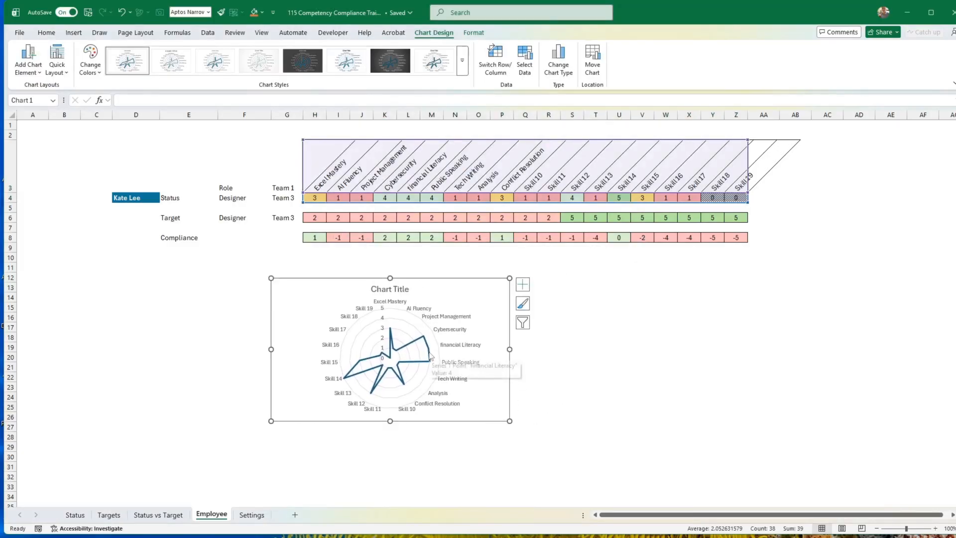
drag(457, 420, 598, 430)
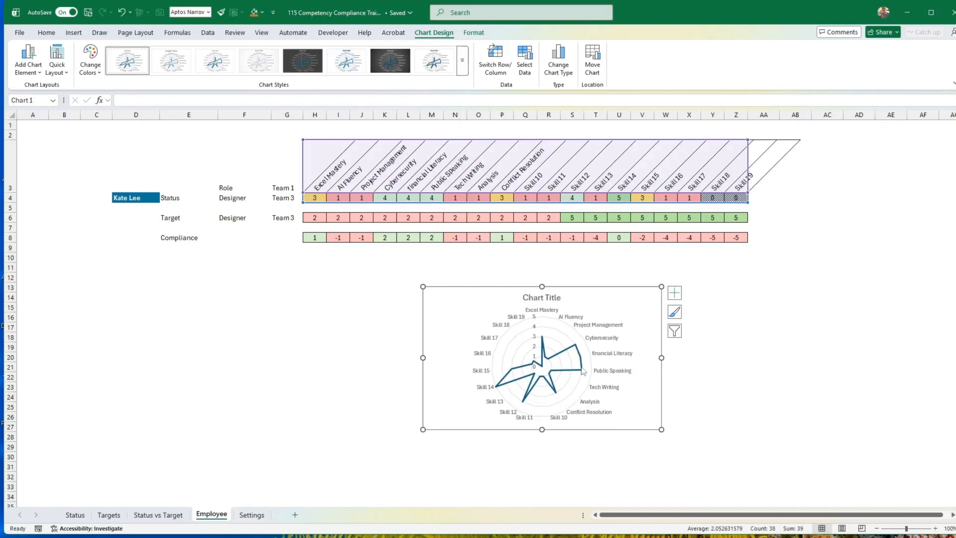
Add the target values in H6:Z6 to the radar chart as a second series.
click(317, 218)
drag(315, 217, 727, 218)
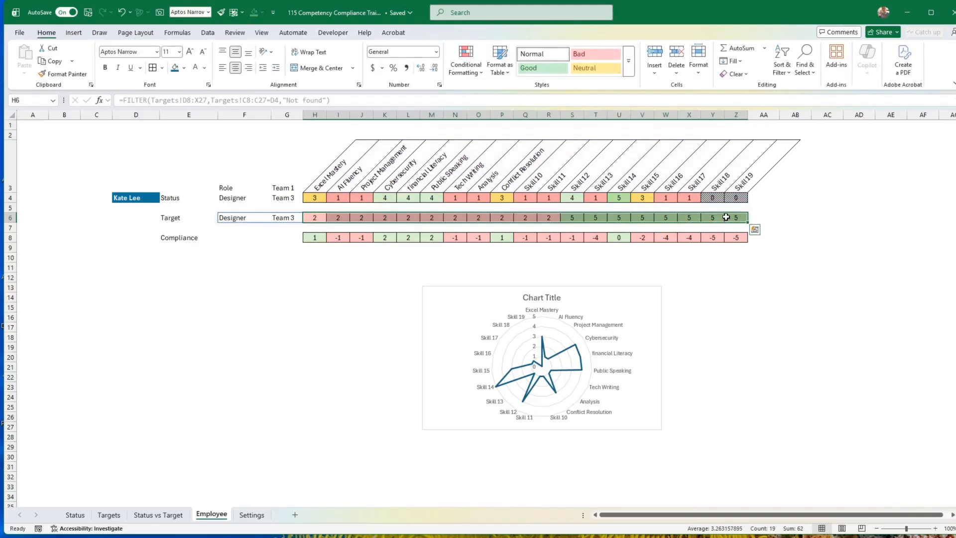
key(ctrl+c)
click(528, 350)
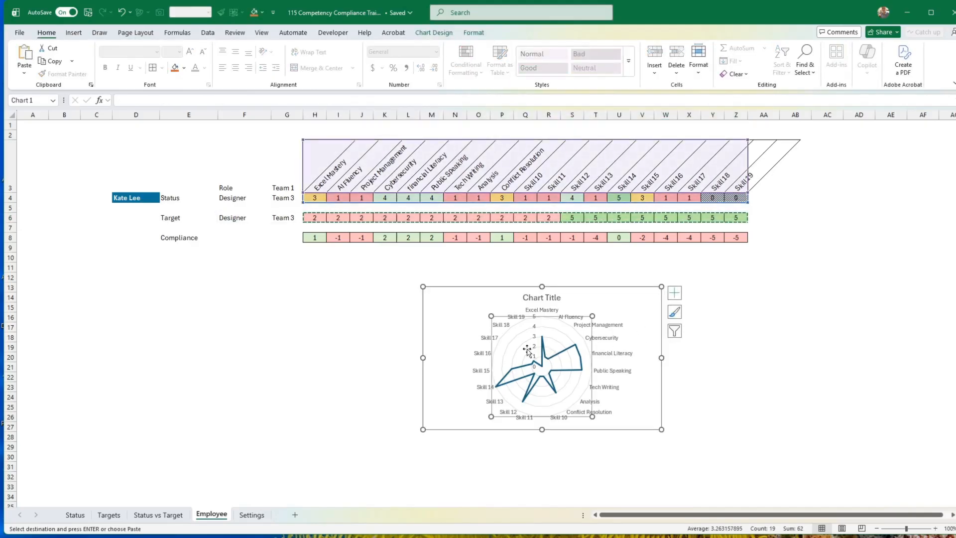
key(ctrl+v)
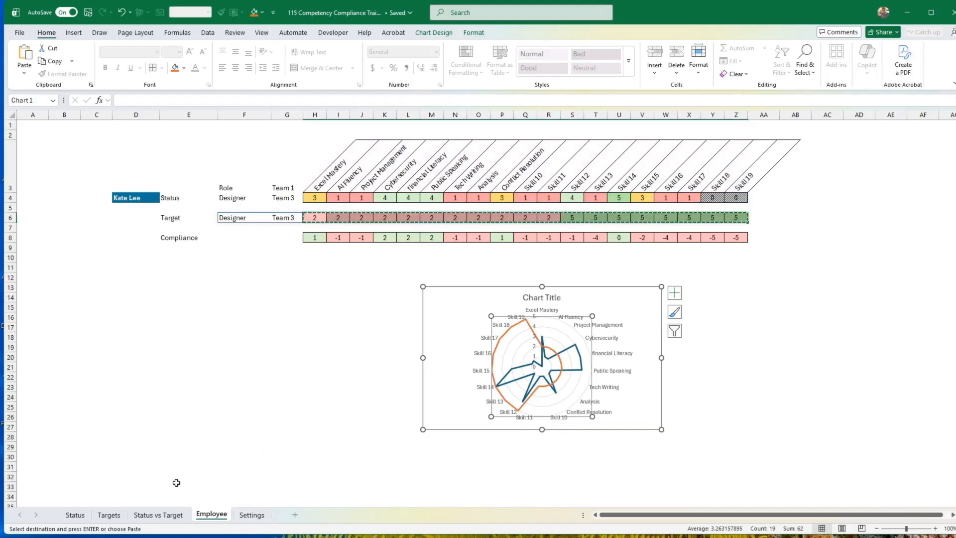
Colour the Targets sheet tab light blue and the Status sheet tab light purple.
click(114, 517)
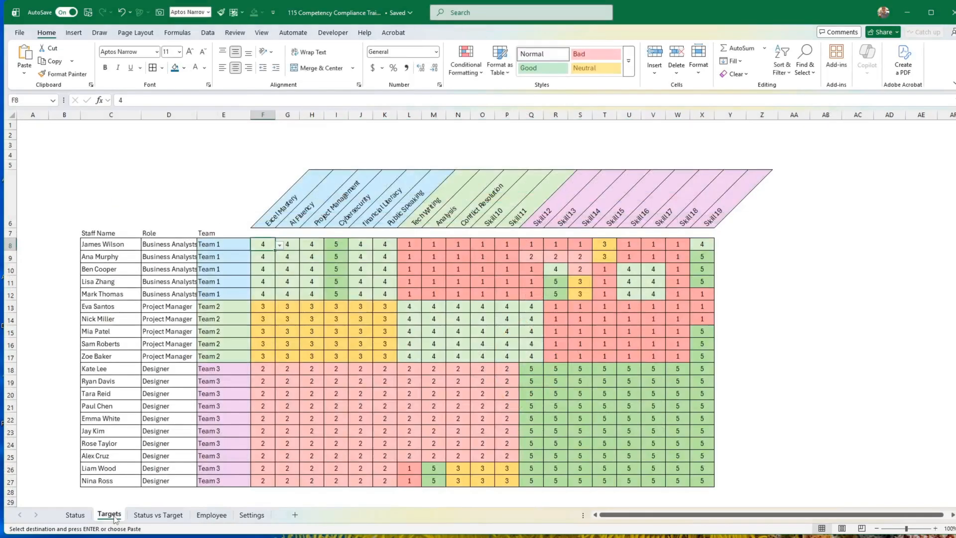
right_click(114, 517)
mouse_move(150, 436)
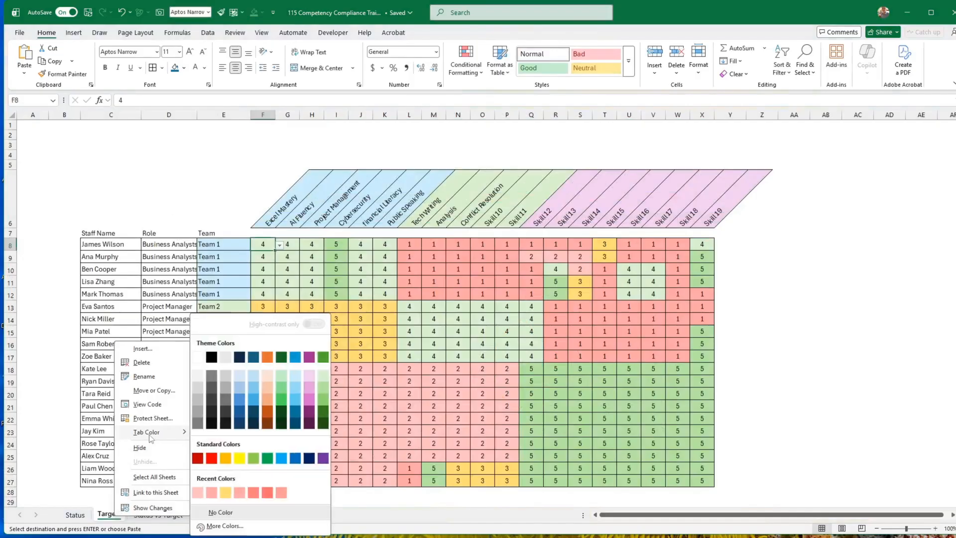
click(294, 402)
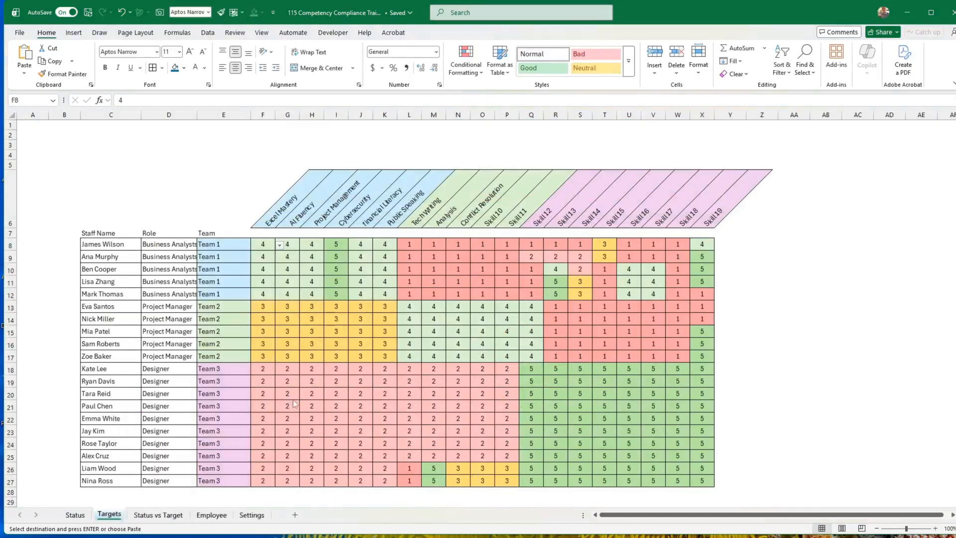
click(80, 516)
right_click(80, 516)
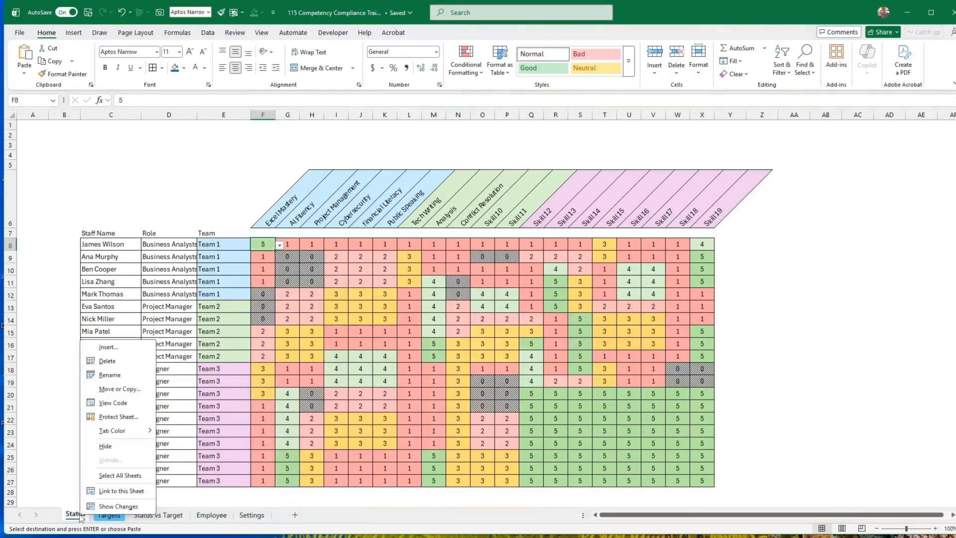
mouse_move(120, 432)
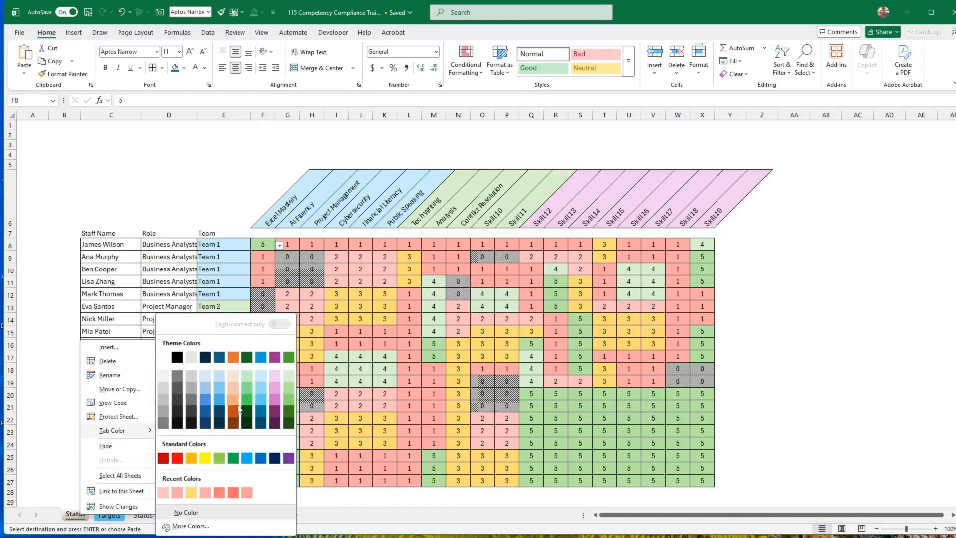
click(275, 388)
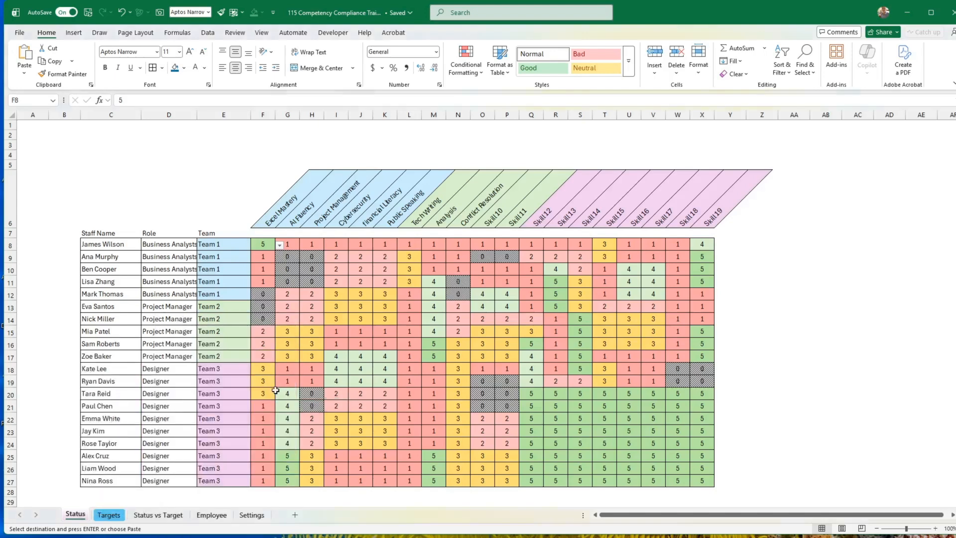
click(166, 516)
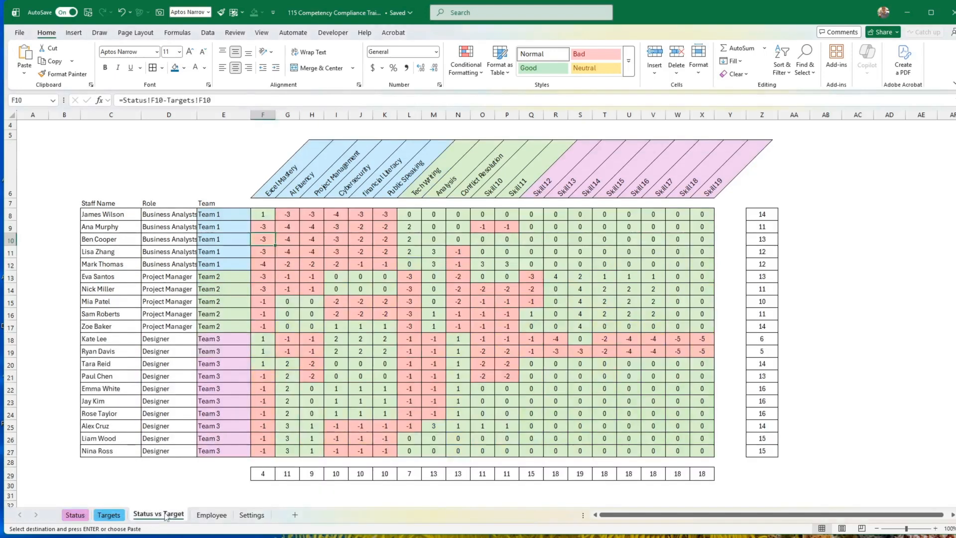
Outline the status series and the target series of the Employee sheet's radar chart in light blue.
click(211, 515)
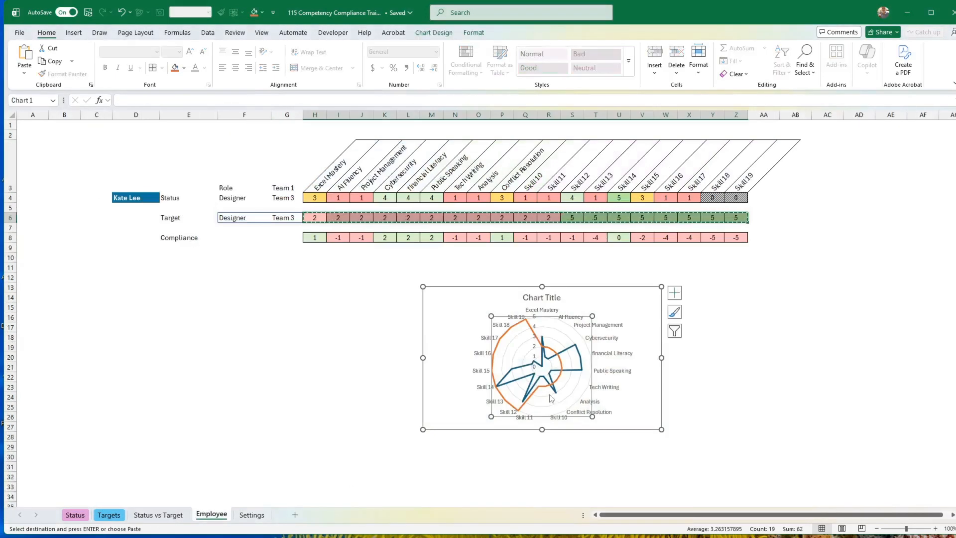
click(572, 371)
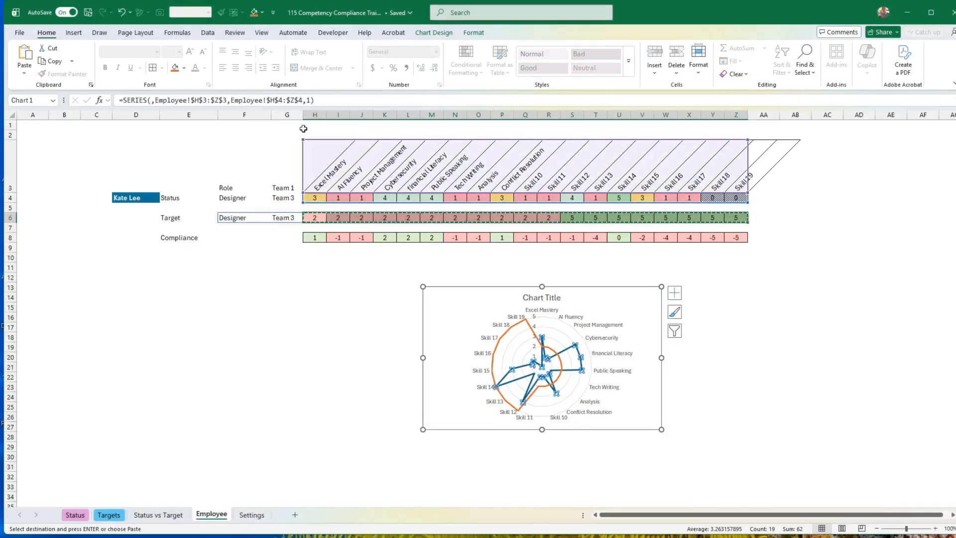
click(472, 33)
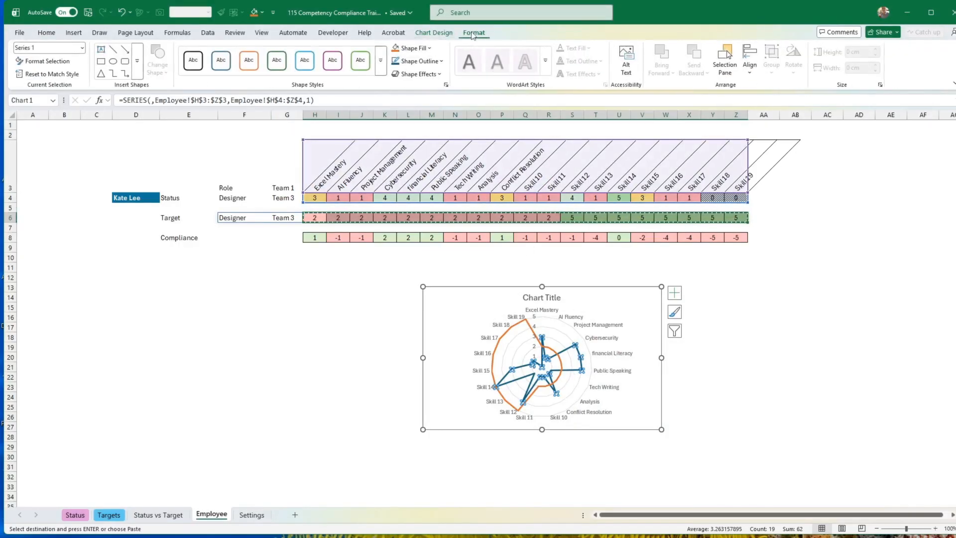
click(436, 61)
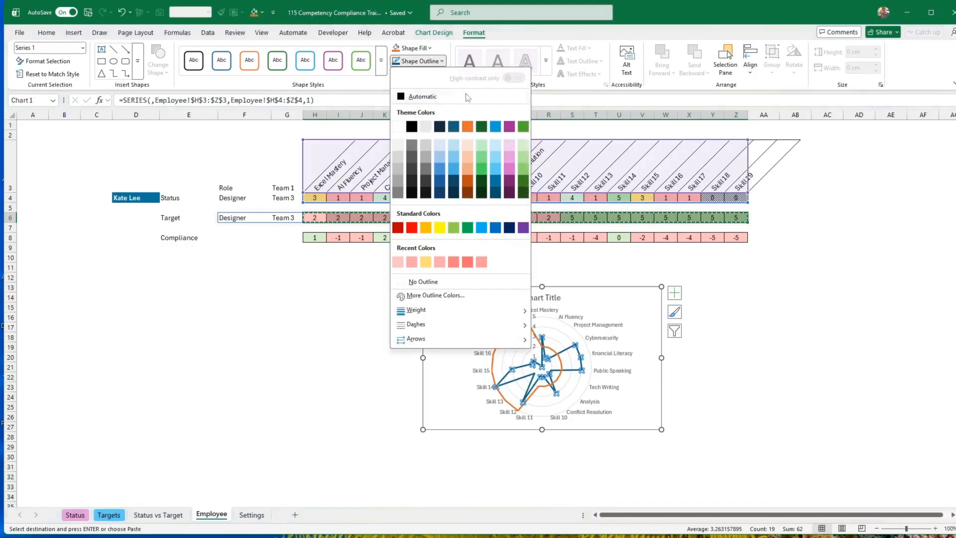
click(495, 167)
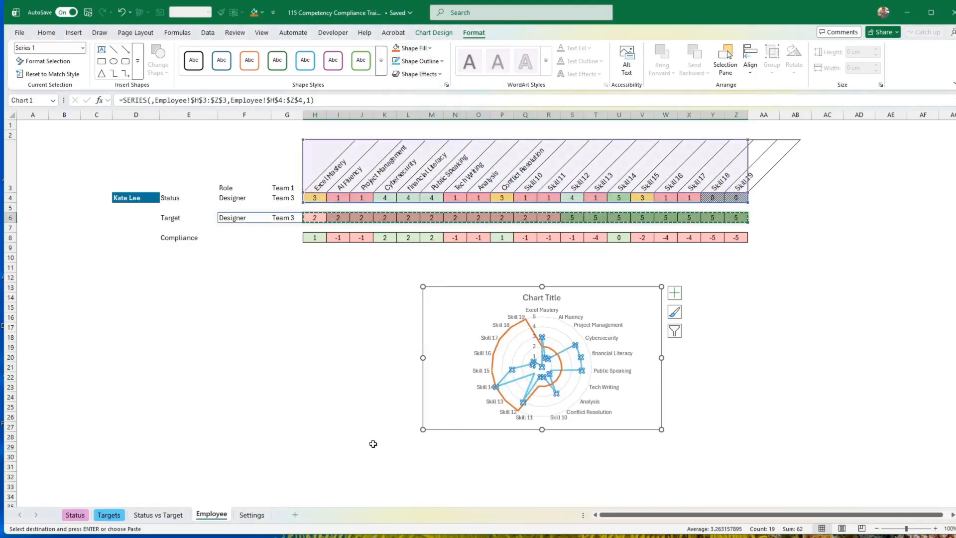
click(501, 338)
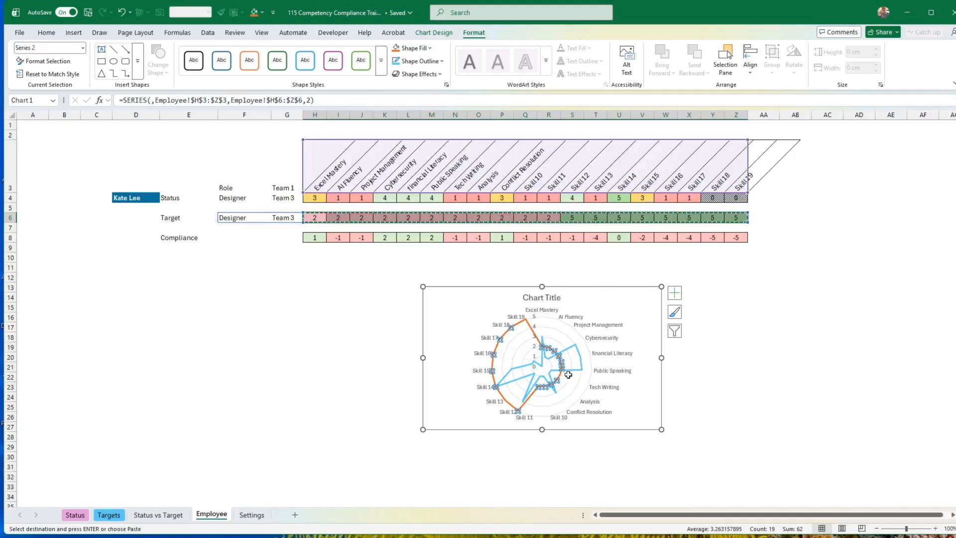
click(396, 61)
Outline the radar chart's status series in light purple to match the Status sheet tab.
click(571, 381)
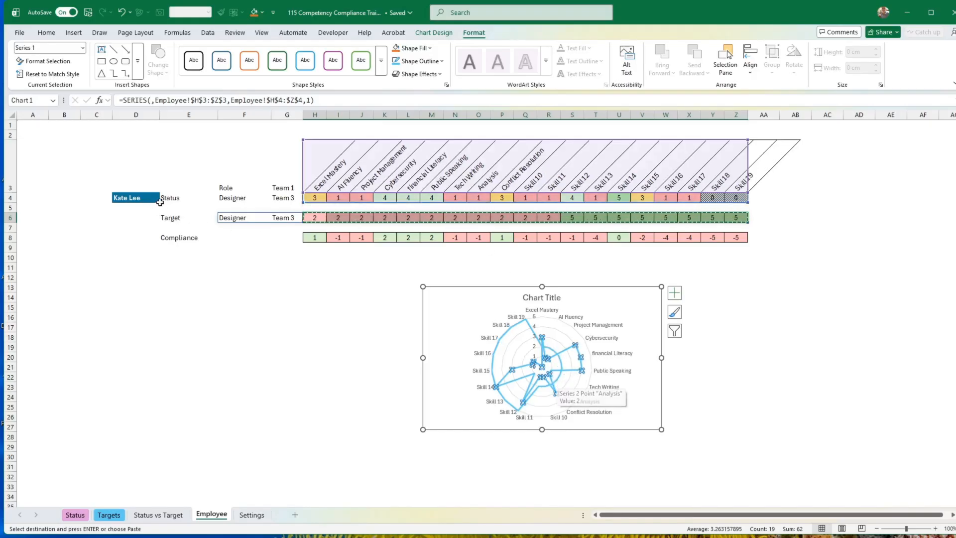
click(423, 58)
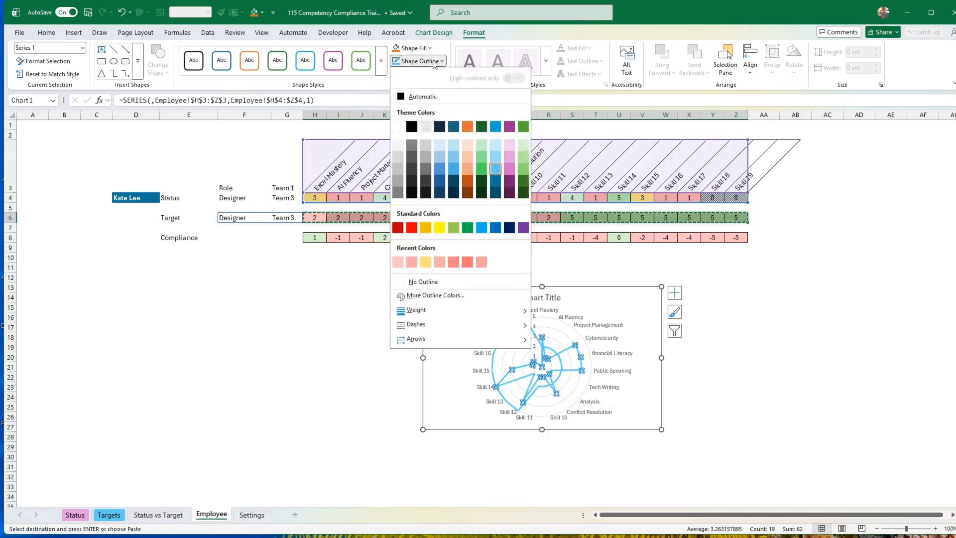
key(Escape)
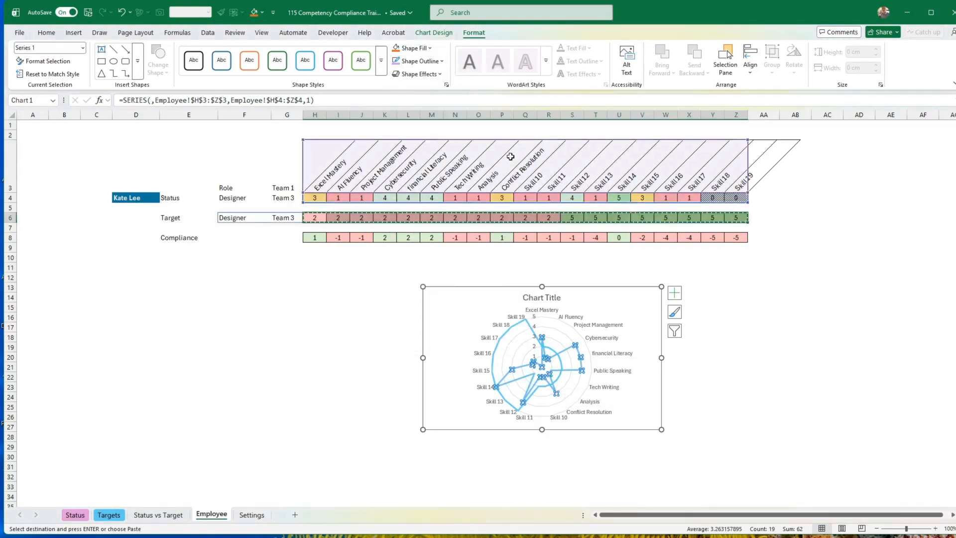
click(758, 325)
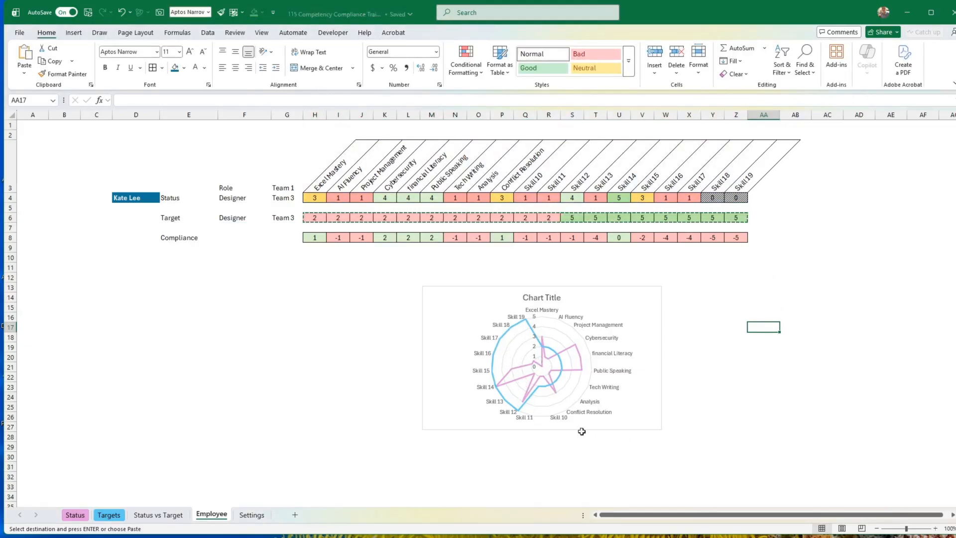
Enlarge the radar chart to about 10.04 by 12.38 cm and place it beyond column Z, beside the area below the matrix.
drag(583, 430, 732, 416)
drag(810, 416, 868, 457)
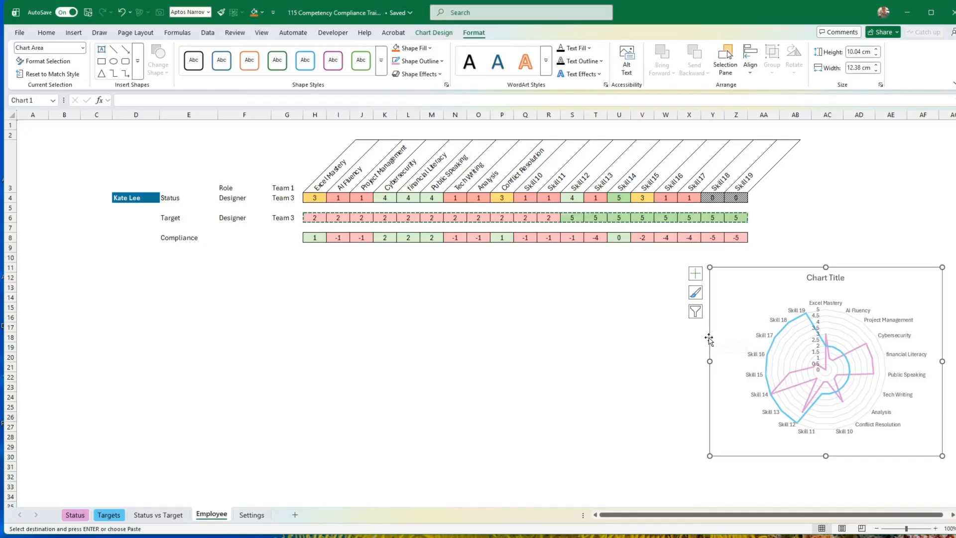
drag(708, 338, 755, 333)
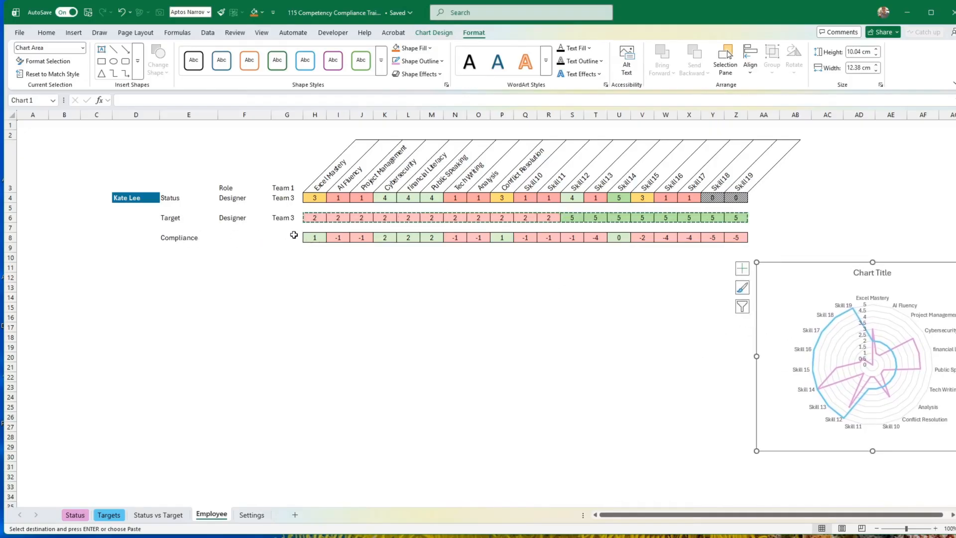
Insert a Clustered Column chart of the skill headings in H3:Z3 and the compliance values in H8:Z8.
drag(305, 237, 410, 237)
drag(321, 184, 728, 180)
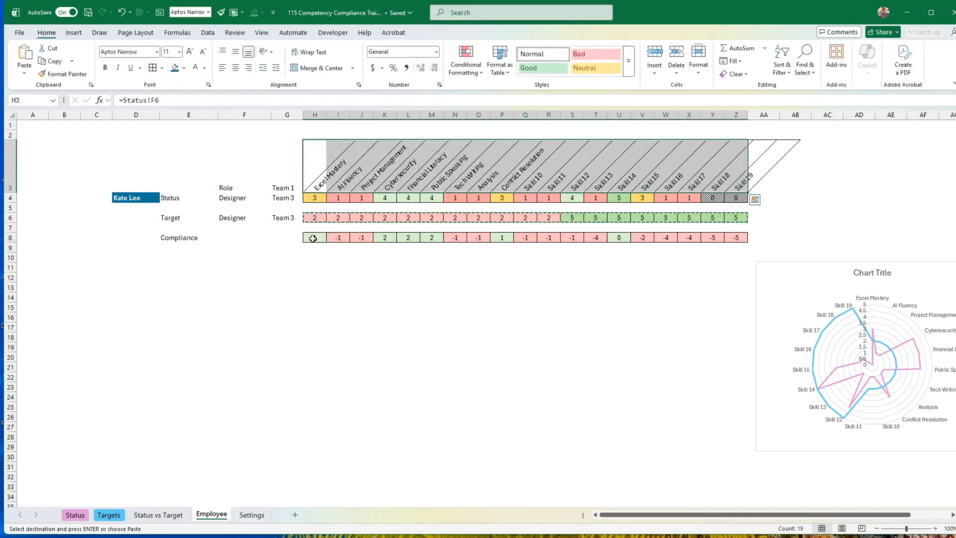
key(ctrl+q)
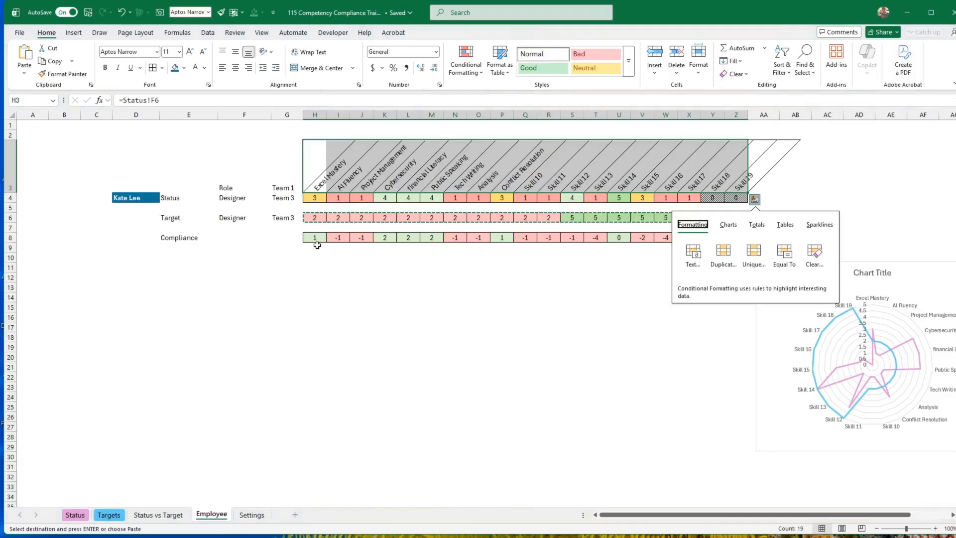
key(Escape)
drag(316, 238, 733, 237)
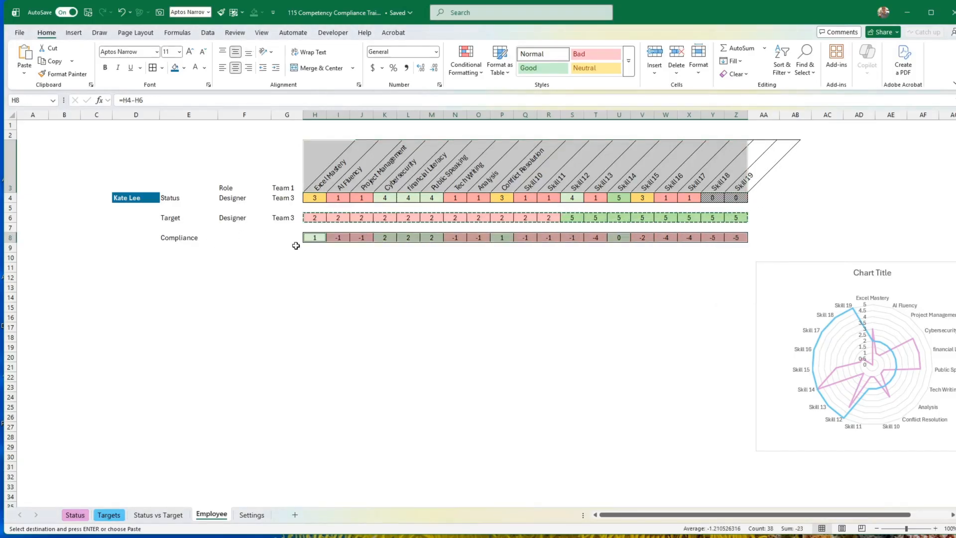
click(74, 34)
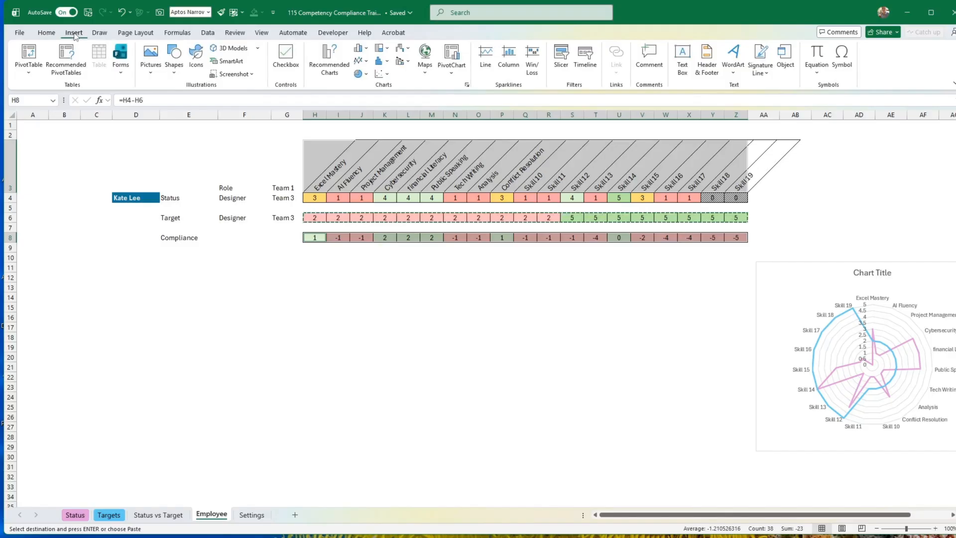
click(328, 65)
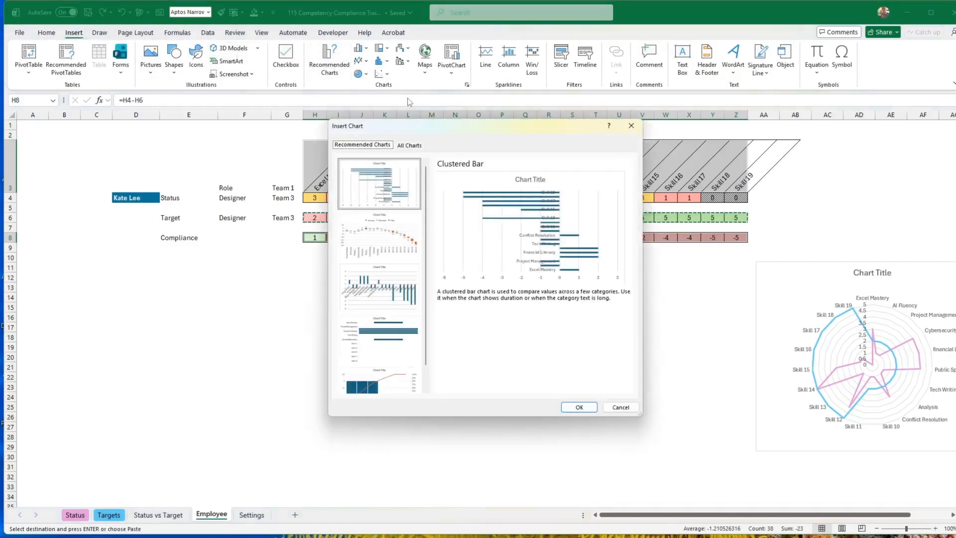
click(407, 146)
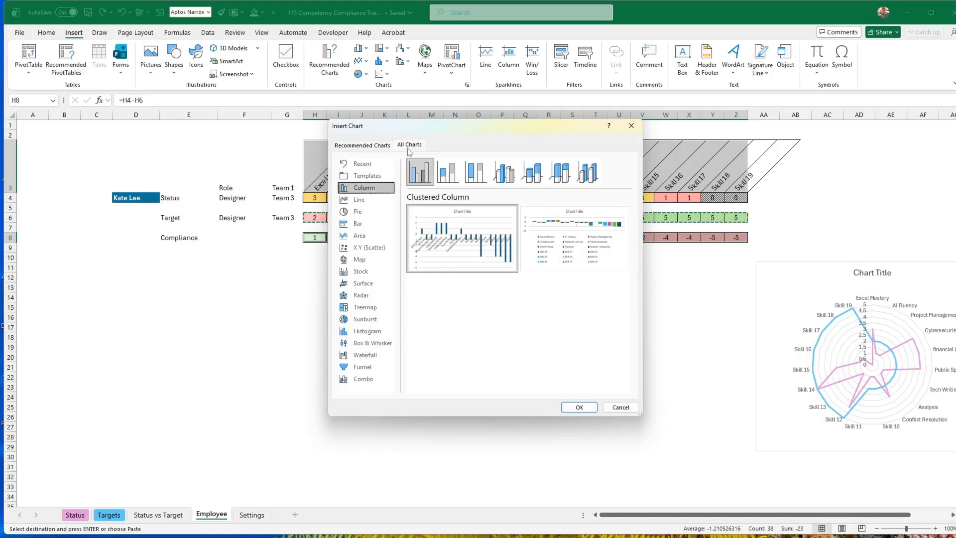
click(448, 172)
click(421, 174)
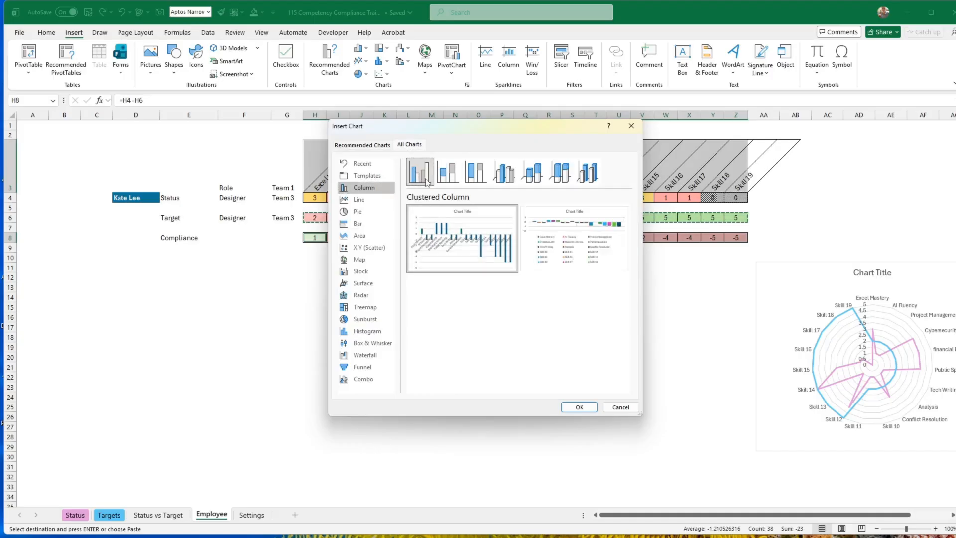
click(579, 407)
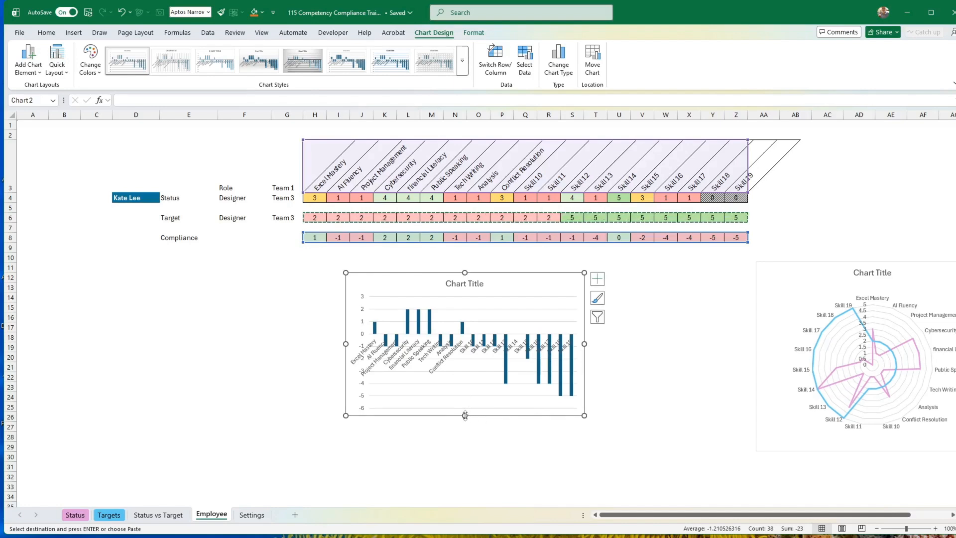
Enlarge the compliance column chart so it spans columns H to Z and reaches down to row 27.
drag(464, 416, 462, 445)
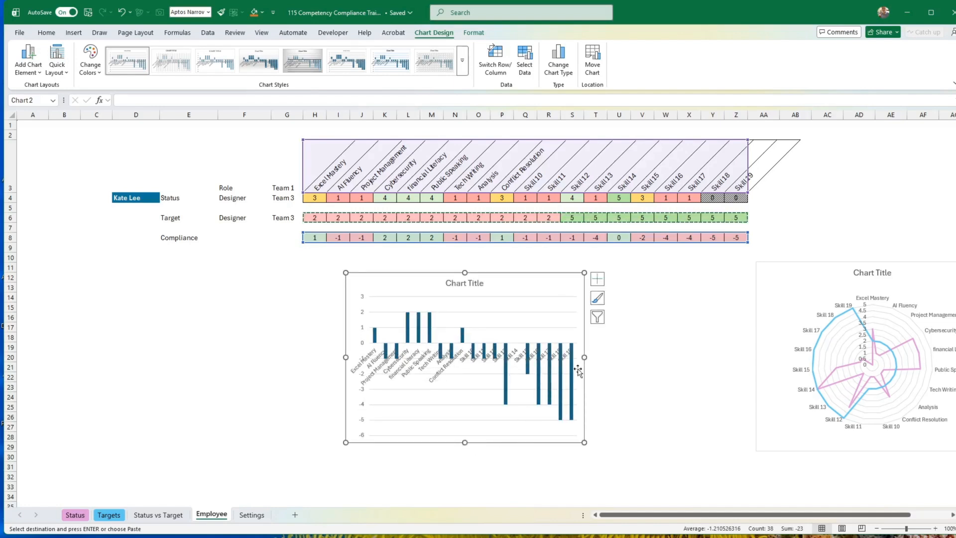
drag(584, 442, 745, 429)
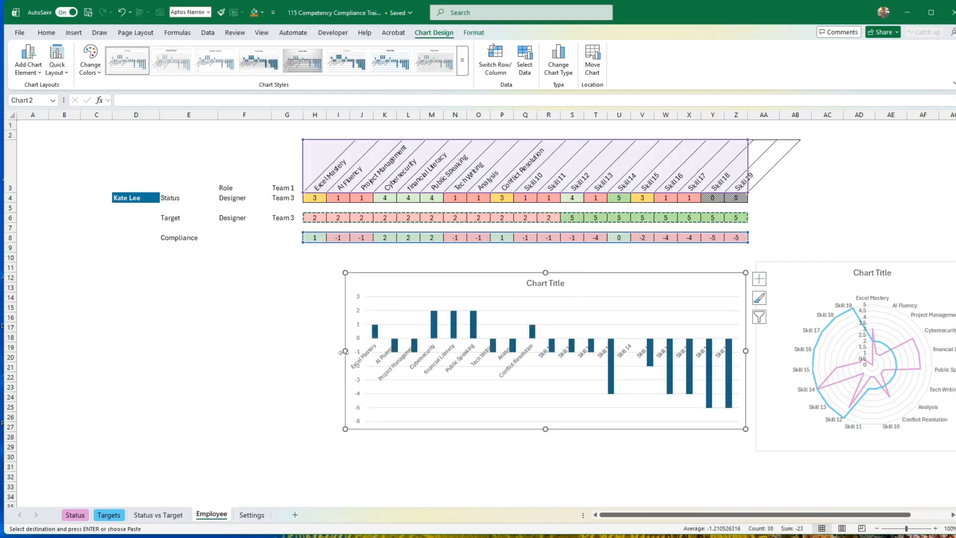
drag(345, 351, 294, 348)
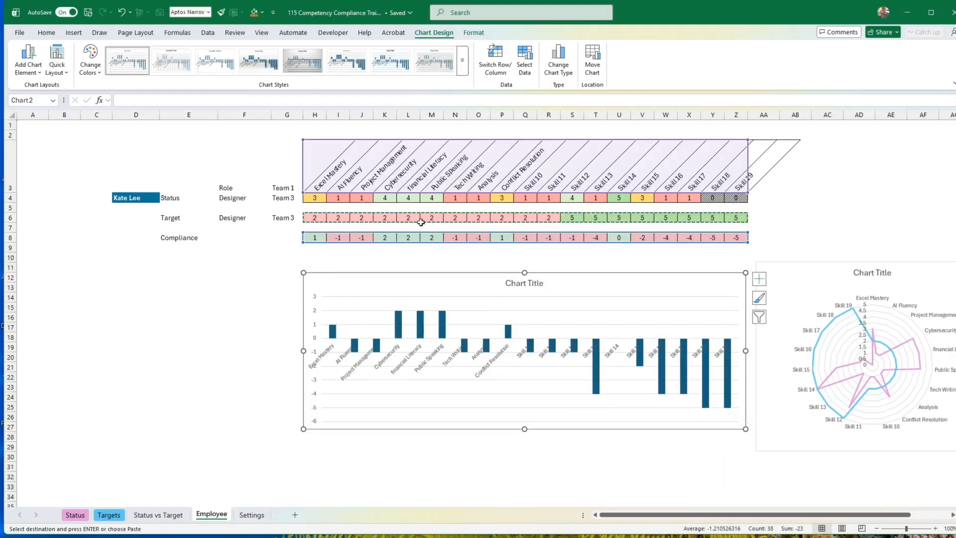
Select a Team 1 business analyst and then a Team 2 project manager in D4 to test both charts.
click(157, 199)
click(164, 197)
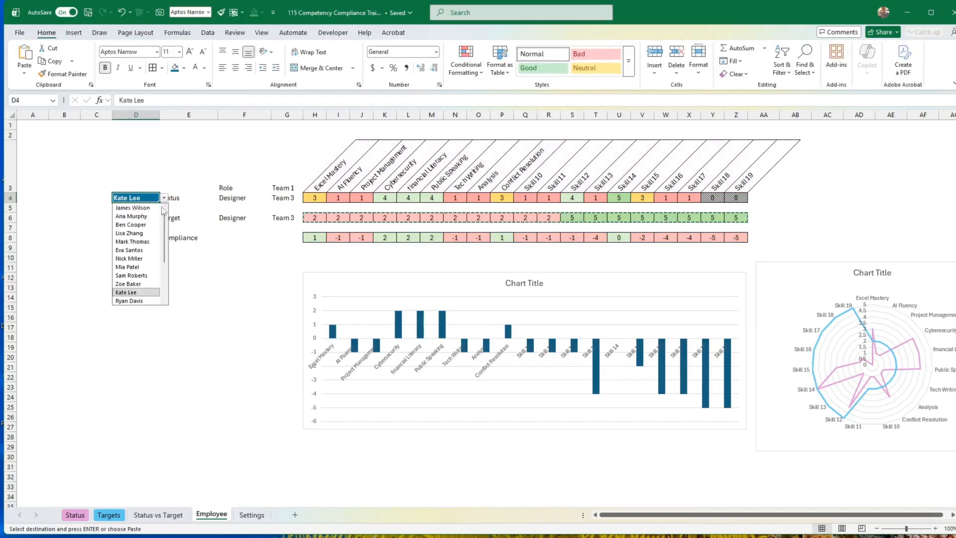
click(135, 242)
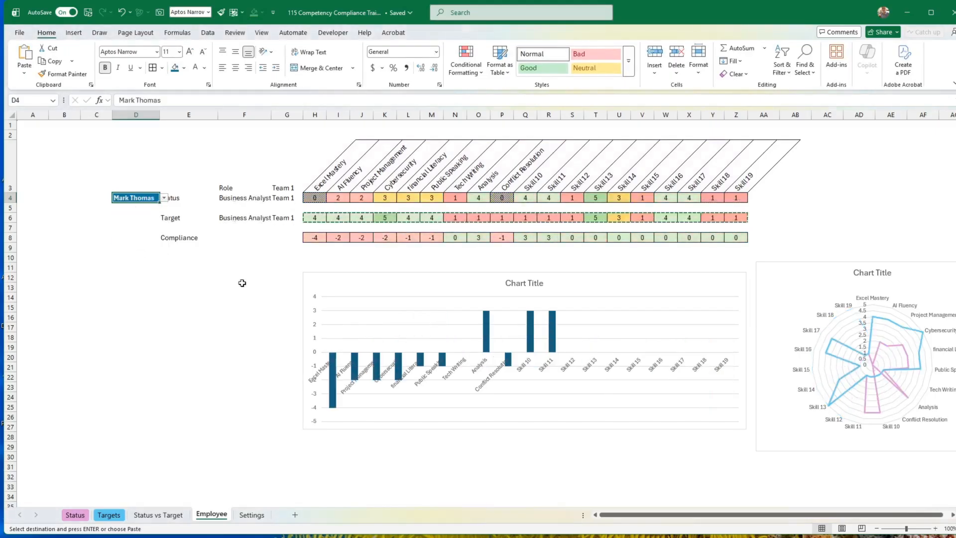
click(164, 198)
click(132, 274)
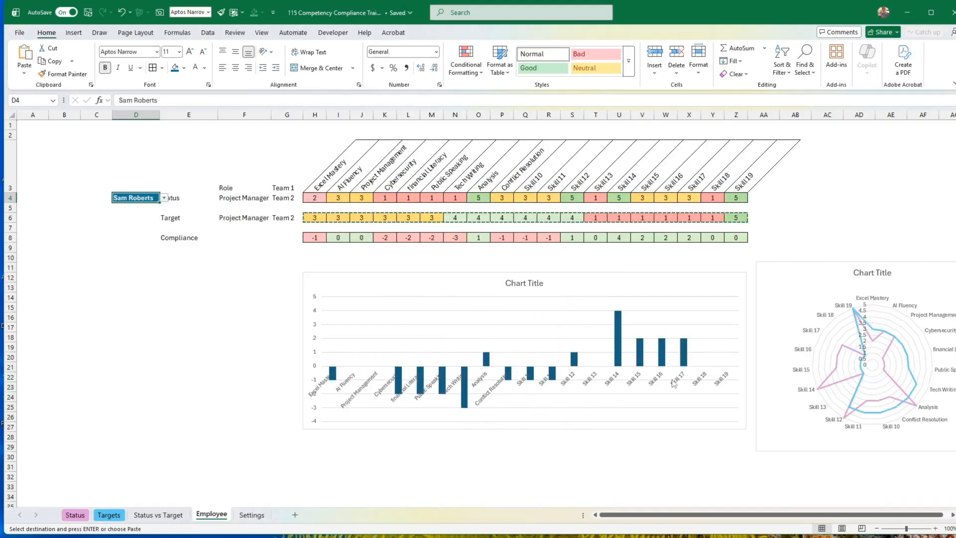
Widen the compliance column chart at both sides to about 25.59 cm so its columns line up with the matrix.
click(750, 328)
drag(747, 351, 774, 349)
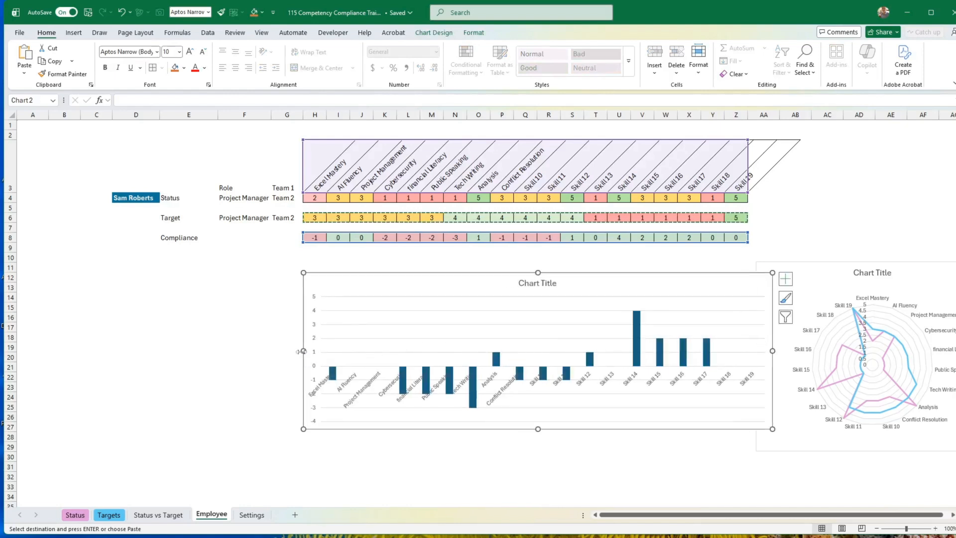
drag(304, 351, 292, 351)
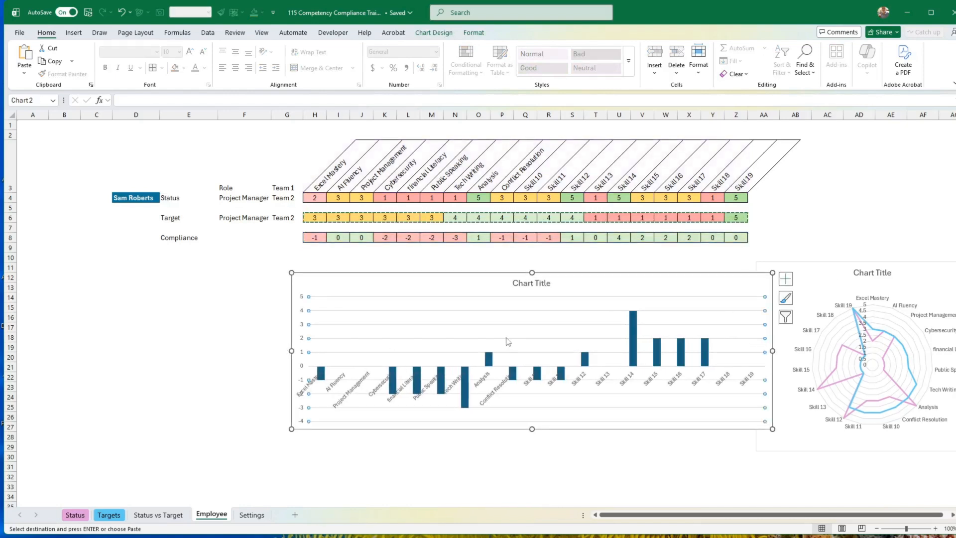
Delete the horizontal gridlines from the compliance column chart and set its chart area to No Outline.
click(507, 337)
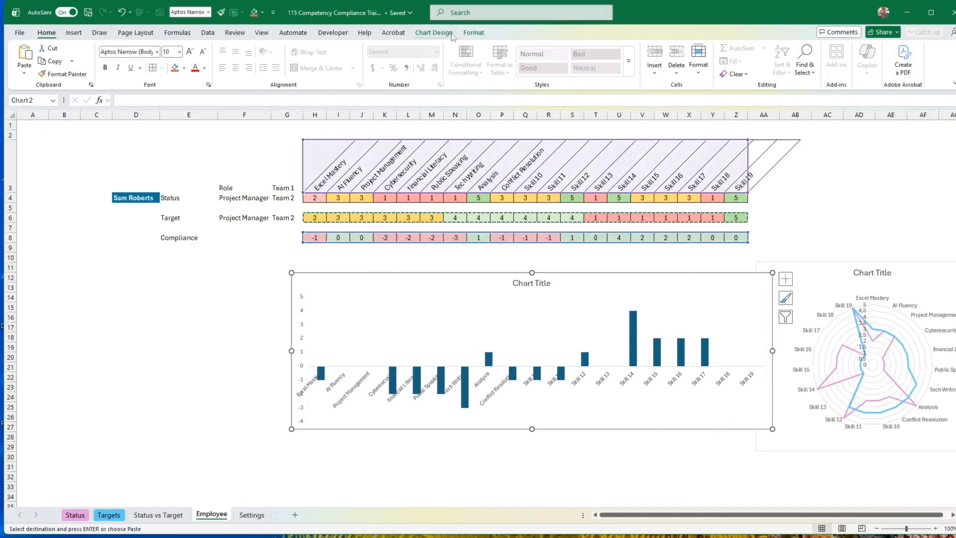
click(475, 32)
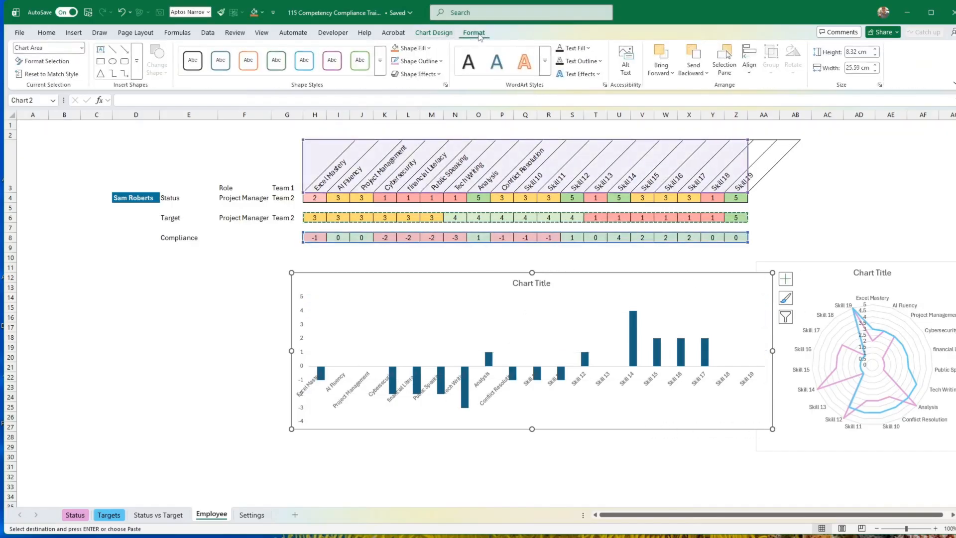
click(421, 61)
click(423, 281)
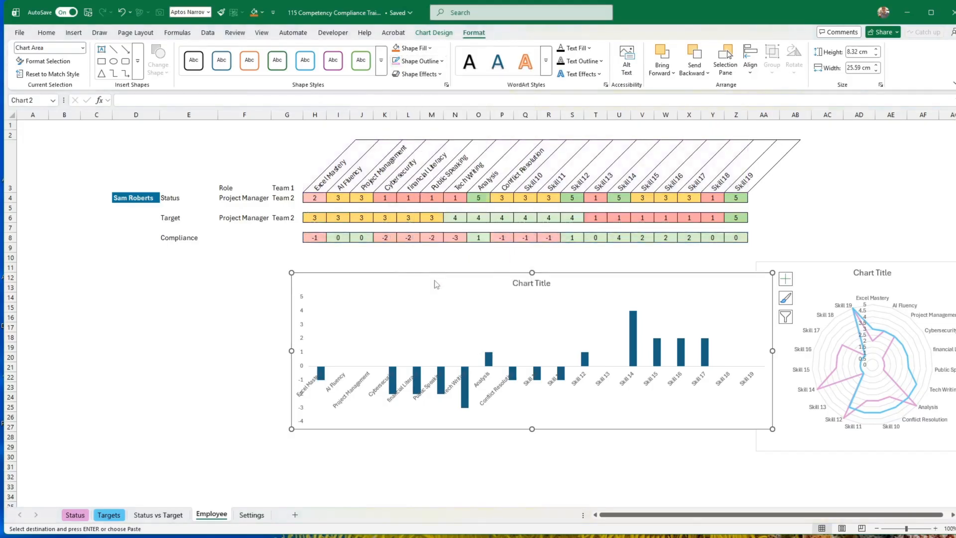
click(509, 460)
Widen the columns of the compliance chart by setting the data series gap width to 100%.
click(521, 330)
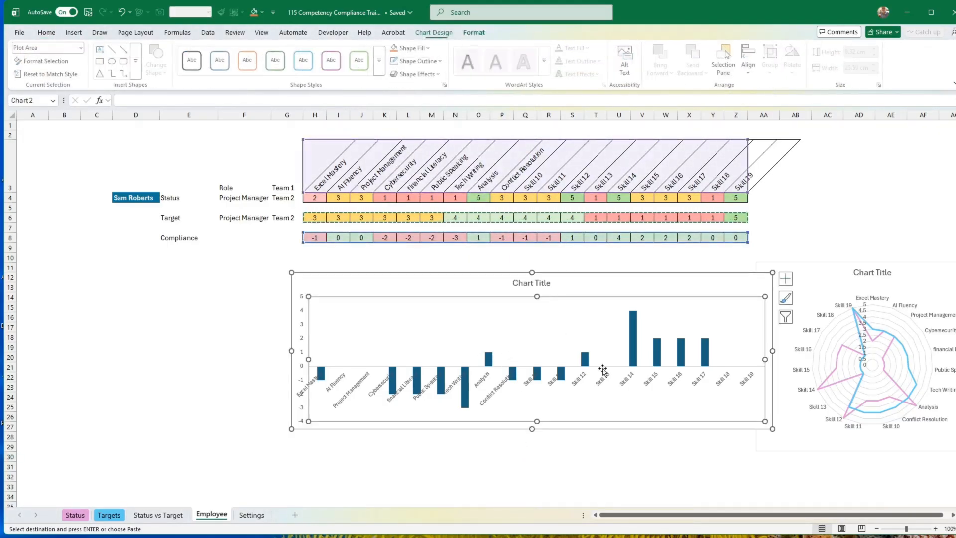
click(636, 362)
right_click(635, 361)
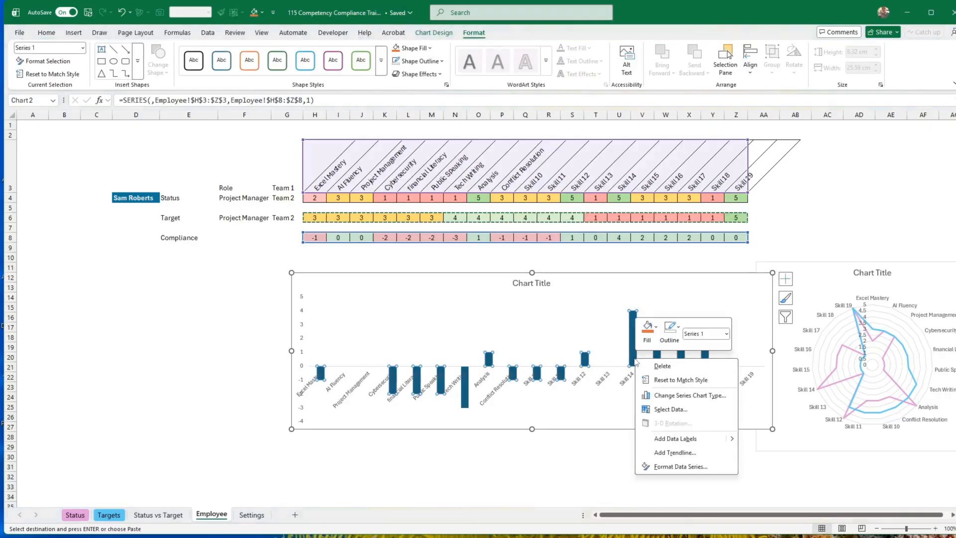
click(686, 466)
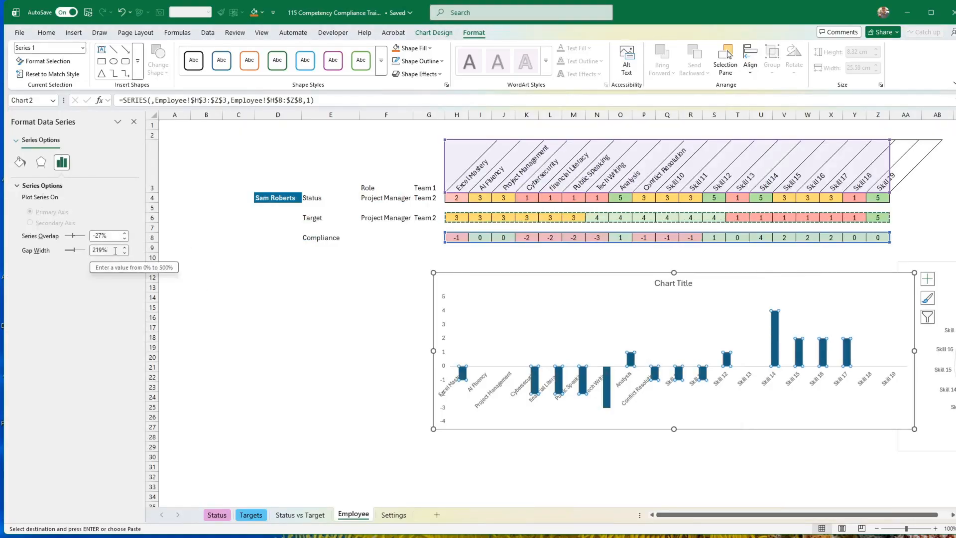
click(124, 253)
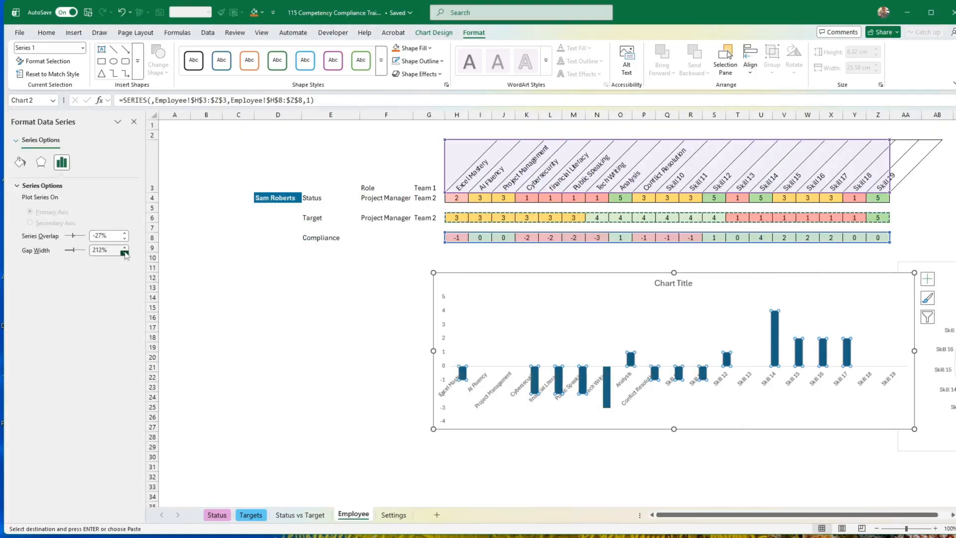
double_click(105, 253)
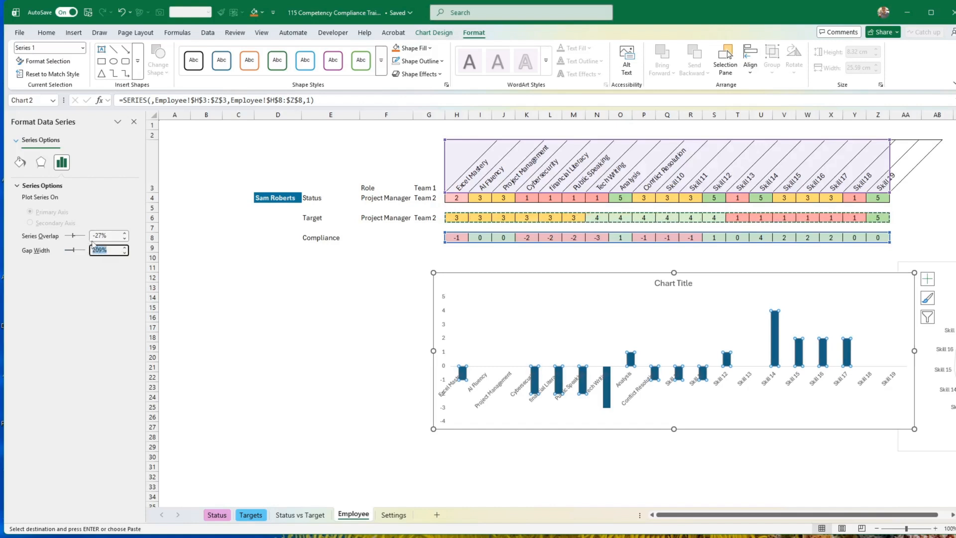
text(50)
key(Return)
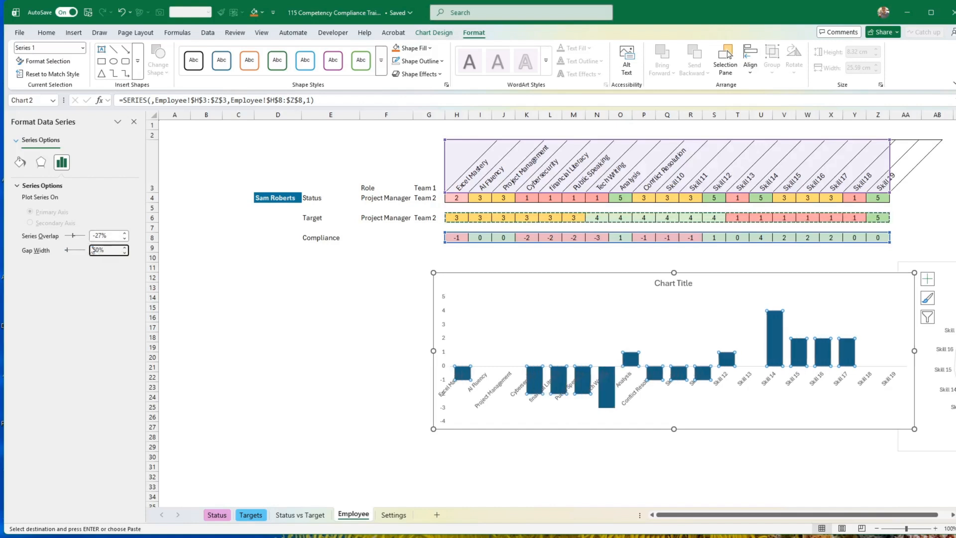
drag(107, 250, 85, 246)
text(100)
key(Return)
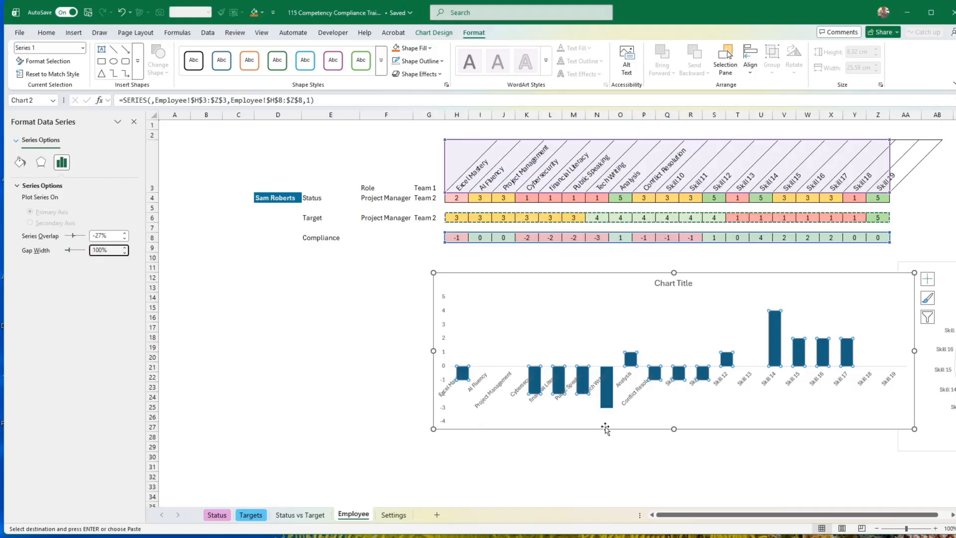
Move the compliance column chart down so it starts at about row 19, clearing the rows below the compliance values.
drag(606, 430, 599, 417)
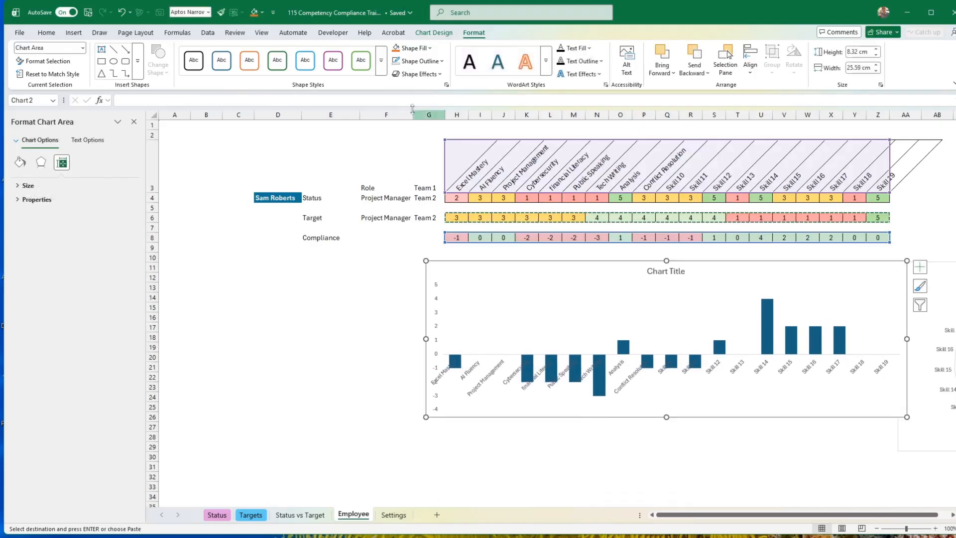
click(430, 49)
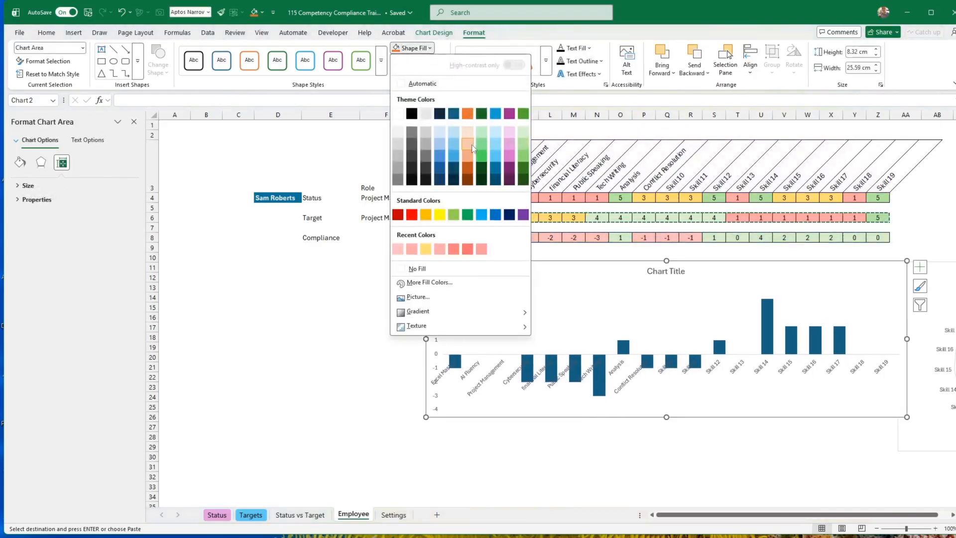
click(357, 361)
click(605, 384)
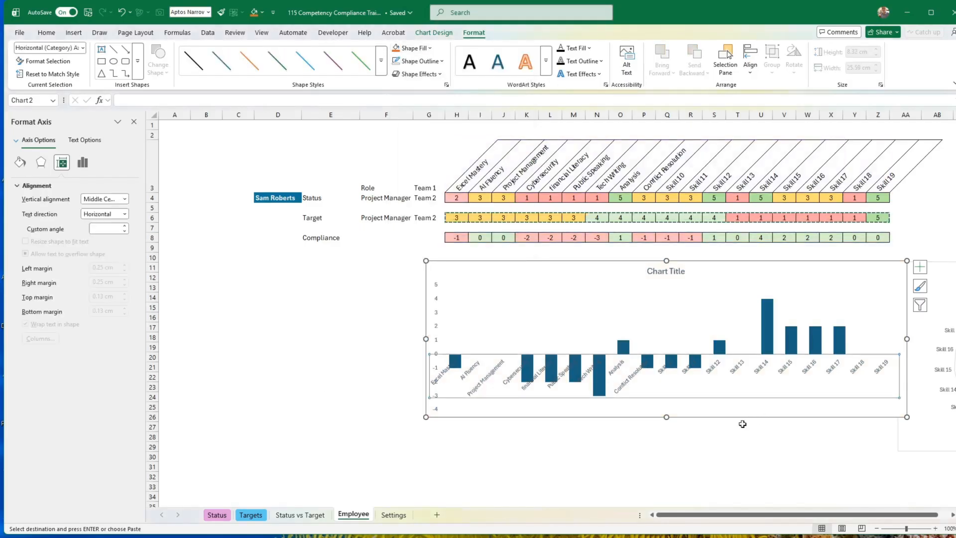
drag(741, 421, 723, 460)
drag(742, 303, 745, 347)
Enter =IF(H8<0,H8) in H11 to extract negative compliance values and fill it across to Z11.
click(459, 268)
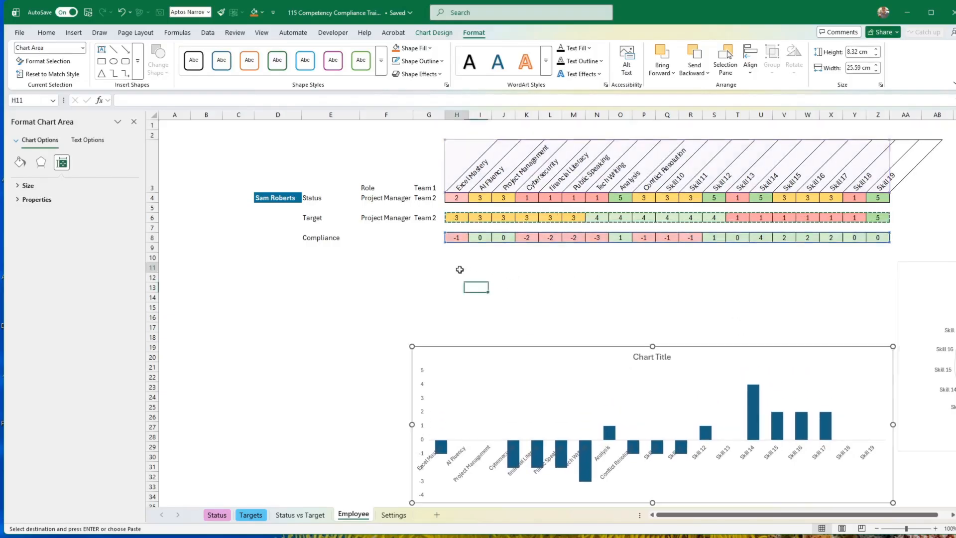
text(=)
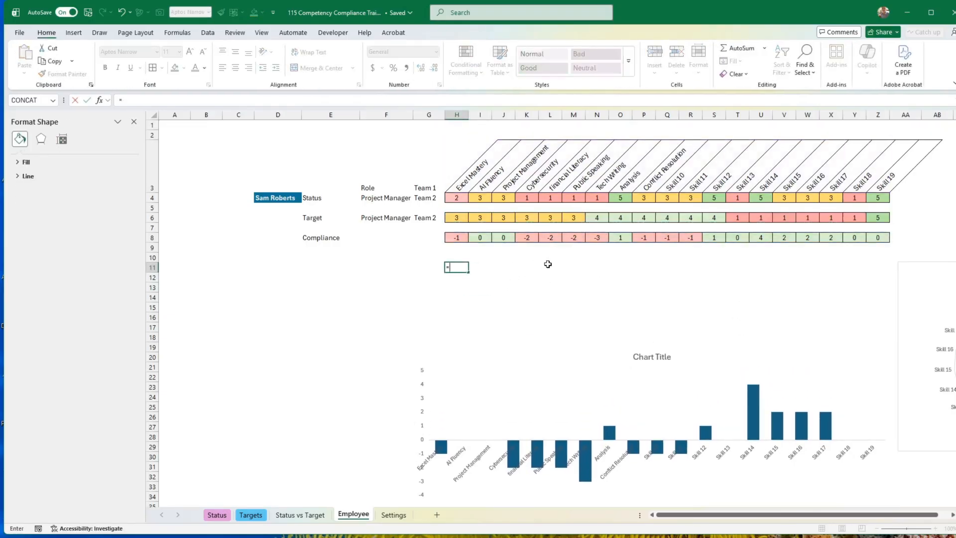
text(if()
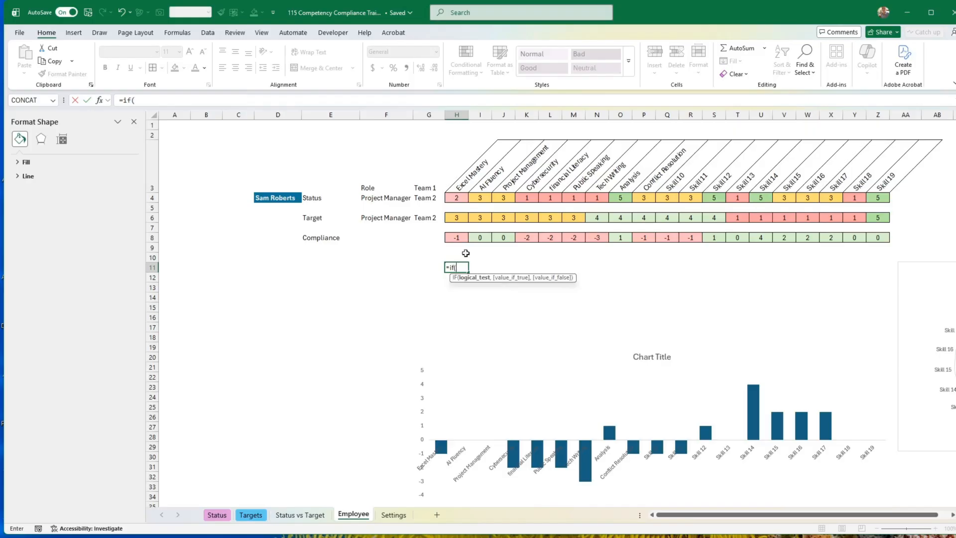
click(461, 238)
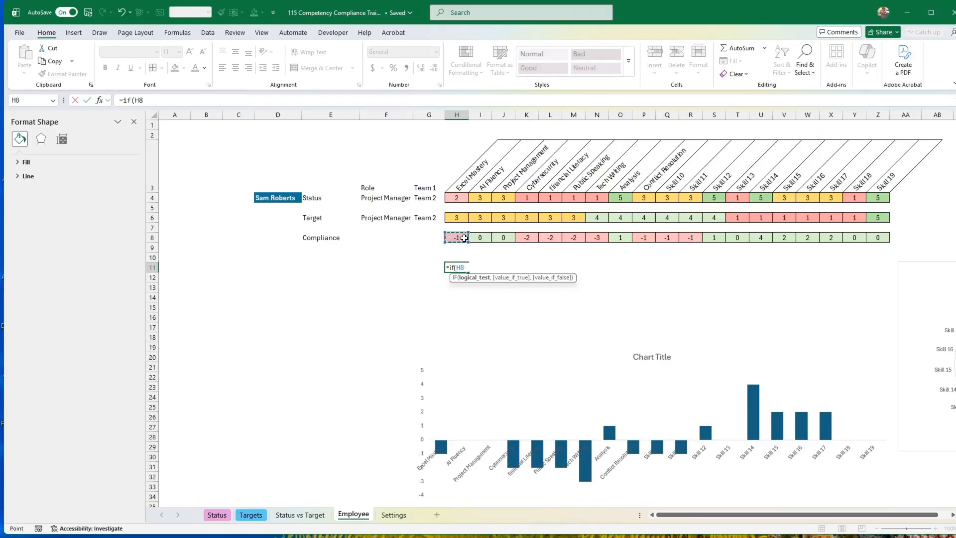
text(<0,)
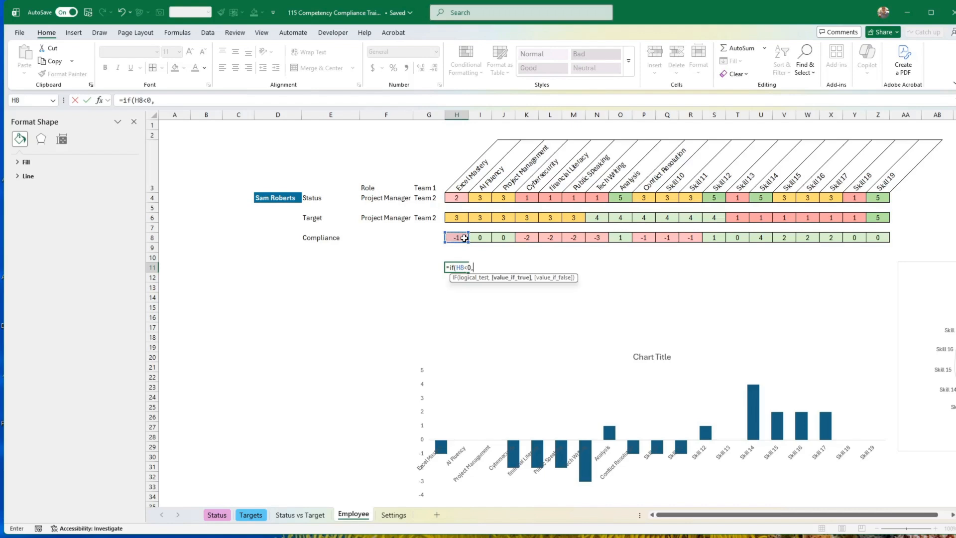
click(464, 238)
key(Return)
click(458, 265)
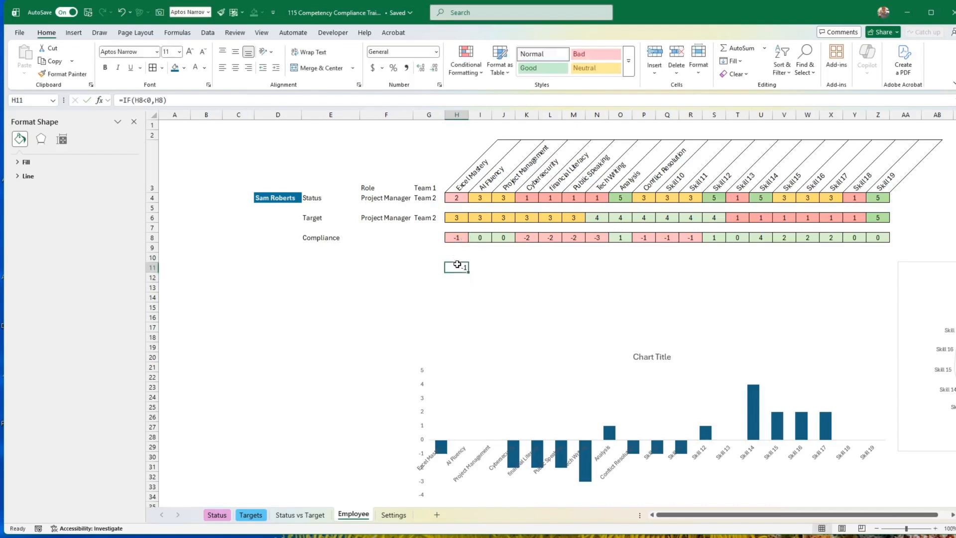
drag(468, 274, 886, 273)
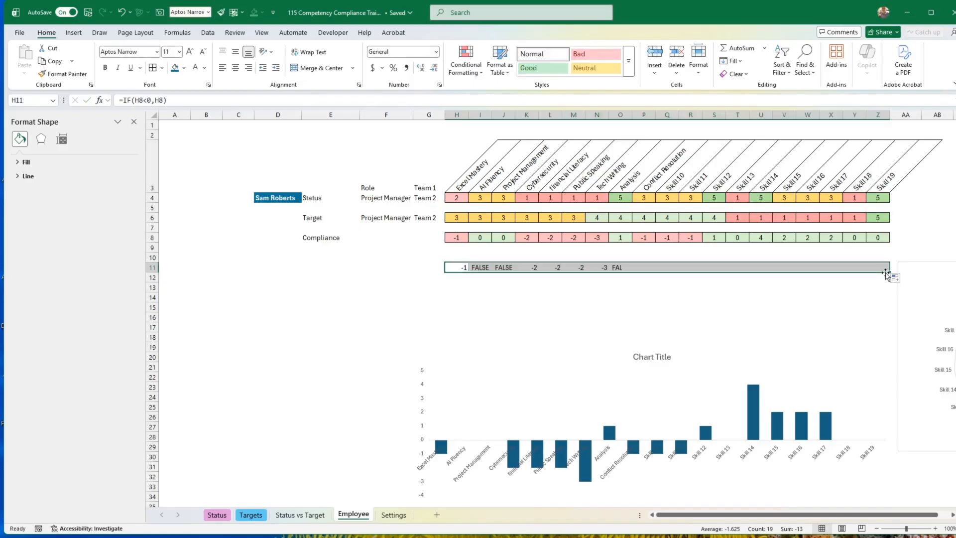
Enter =IF(H8>=0,H8) in H12 to extract zero and positive compliance values and fill it across to Z12.
click(457, 278)
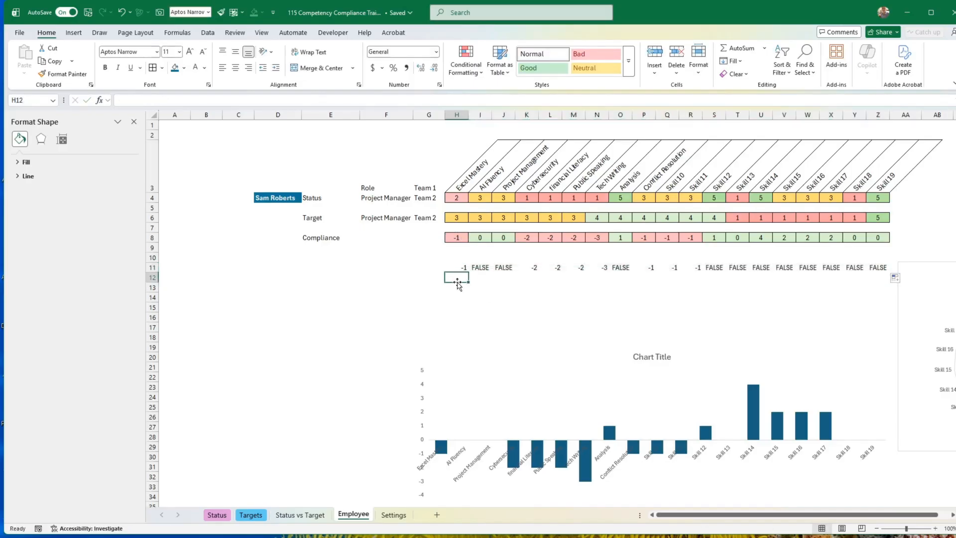
text(=if()
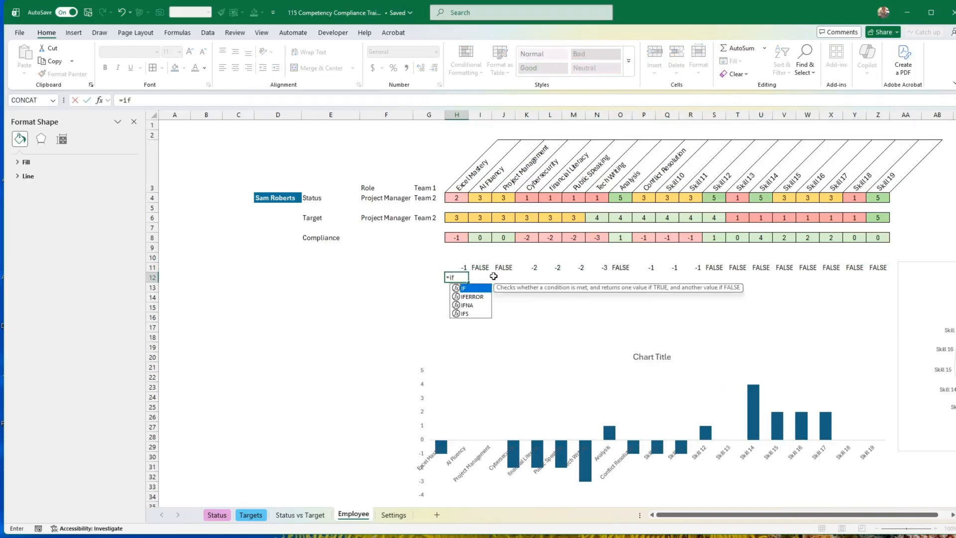
key(Up)
key(Up)
key(Up)
key(Up)
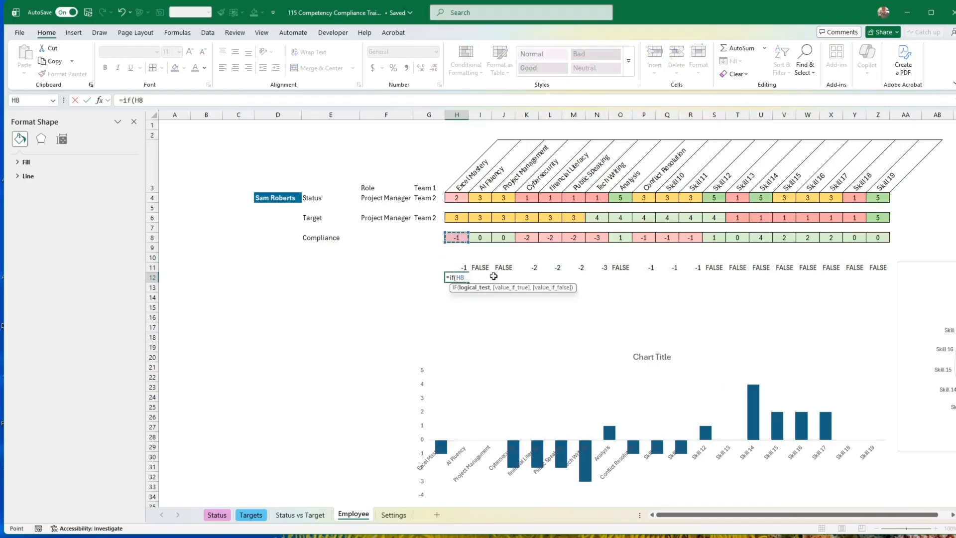
text(>=0,)
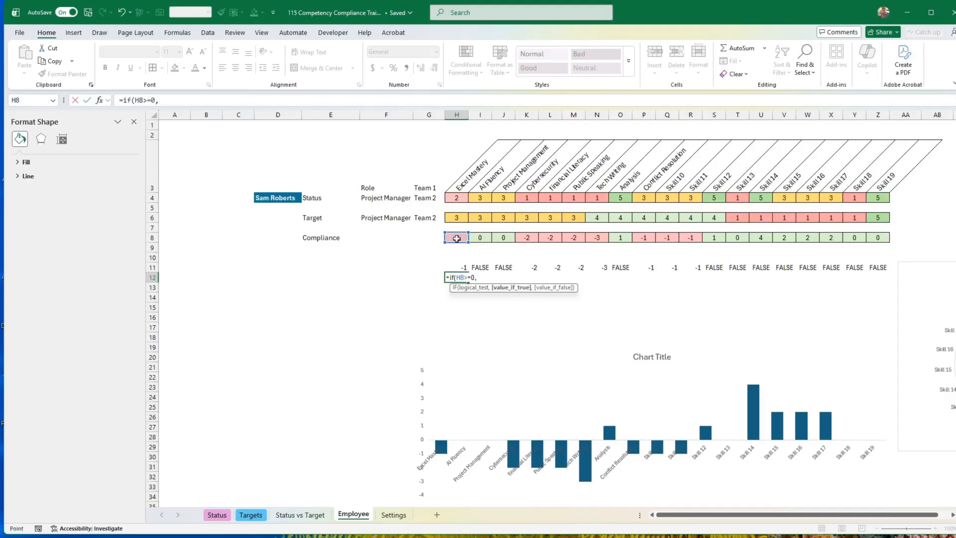
click(459, 238)
key(Return)
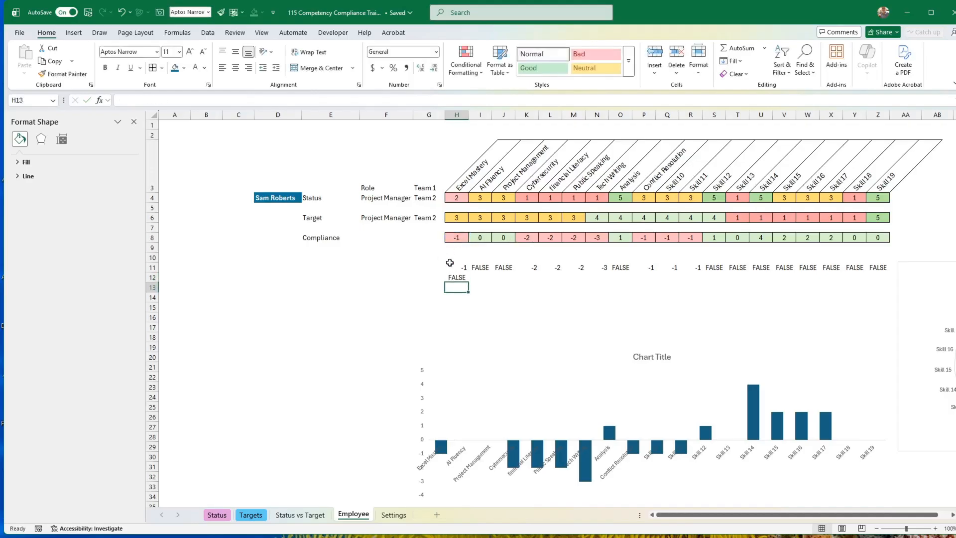
click(457, 278)
mouse_move(468, 282)
mouse_down()
mouse_move(886, 279)
mouse_move(877, 266)
mouse_move(784, 264)
mouse_move(457, 273)
mouse_up()
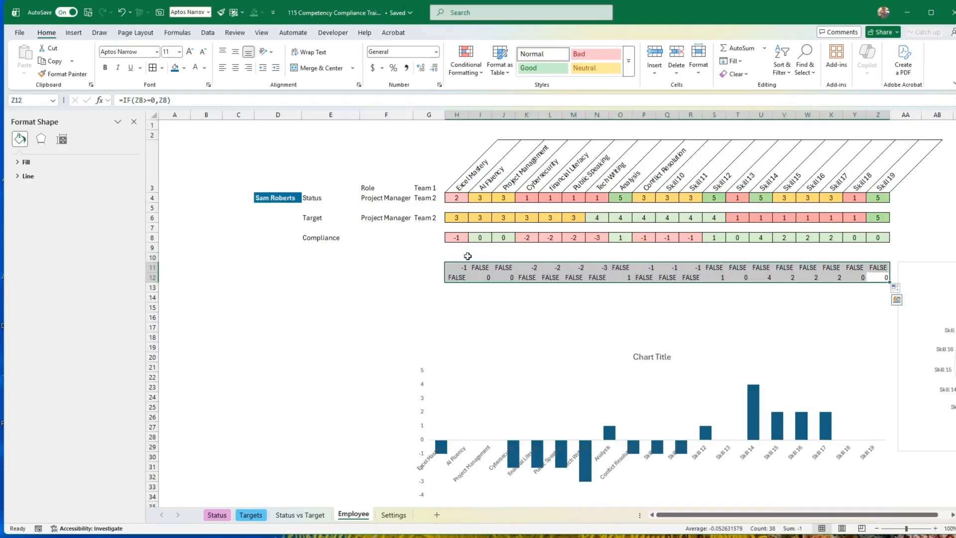
Insert a Stacked Column chart from the skill headings in H3:Z3 and the two helper rows H11:Z12.
drag(461, 184, 875, 191)
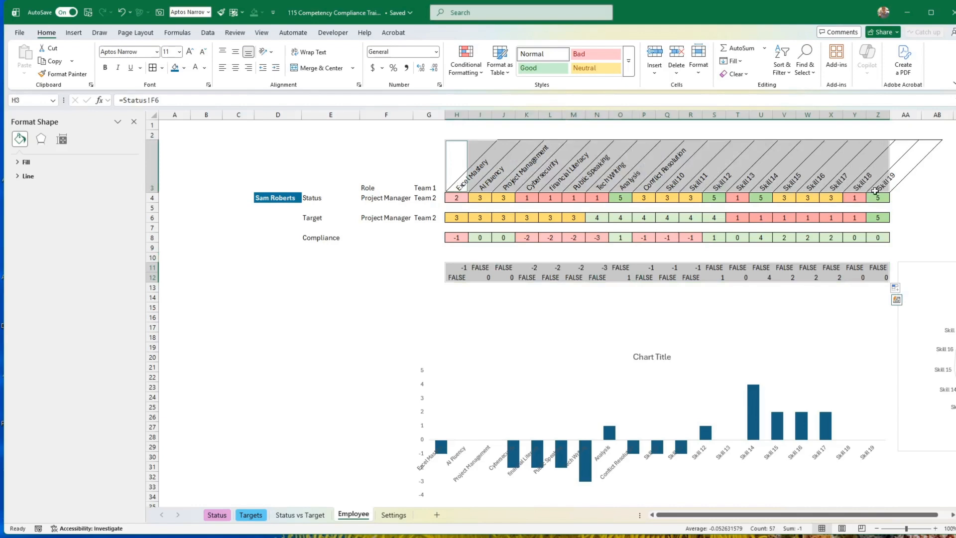
click(74, 33)
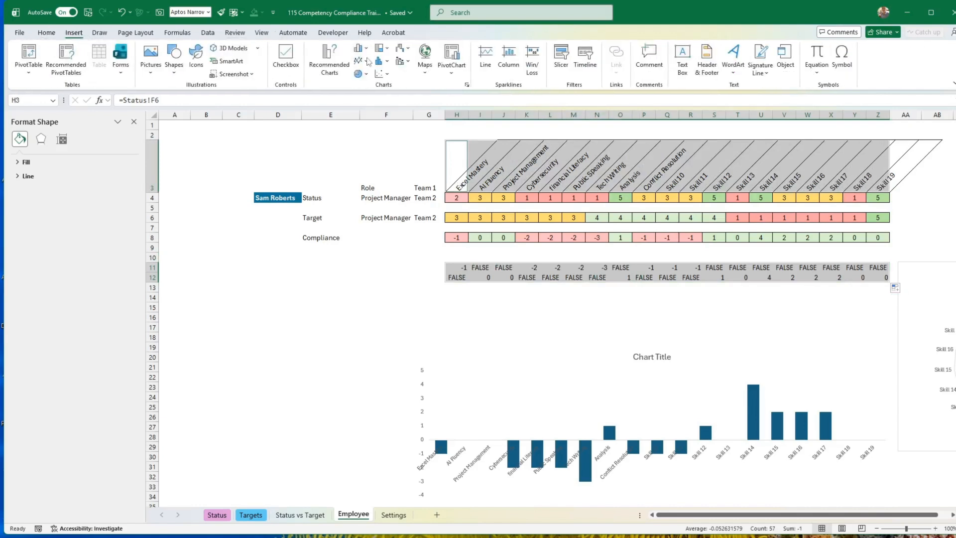
click(329, 64)
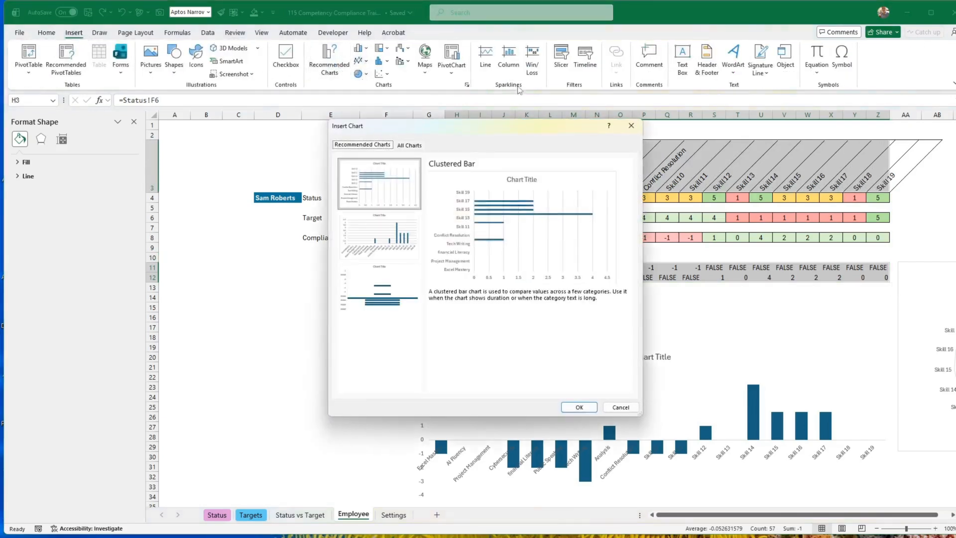
click(410, 145)
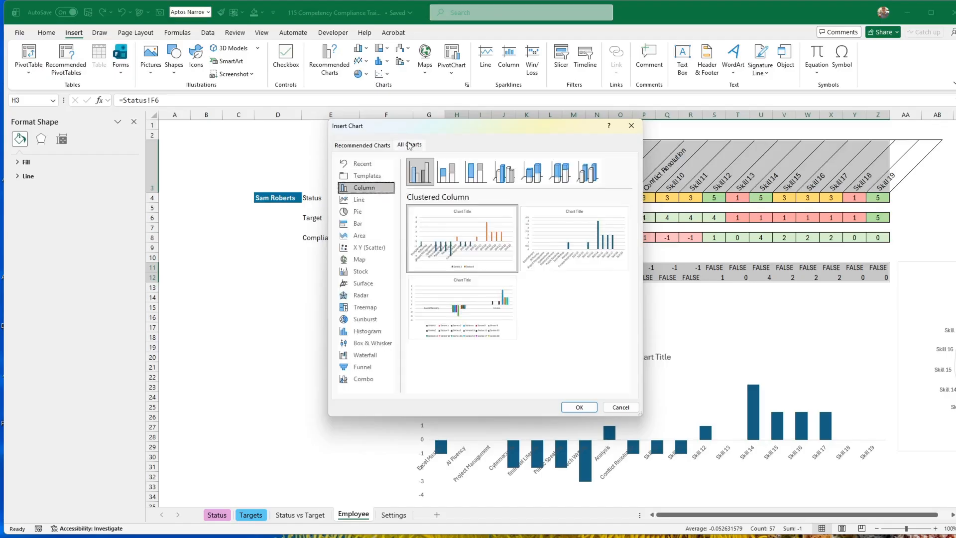
click(460, 179)
mouse_move(488, 234)
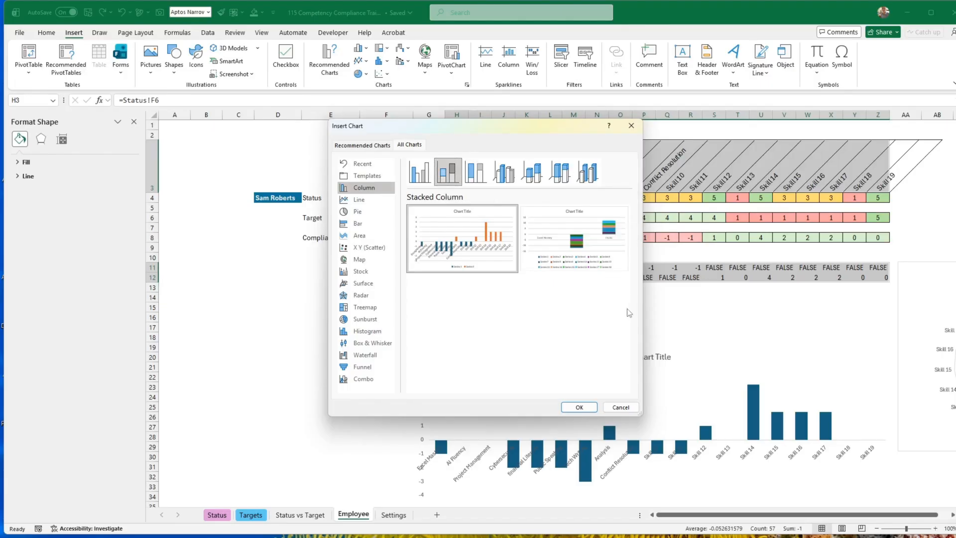
click(580, 407)
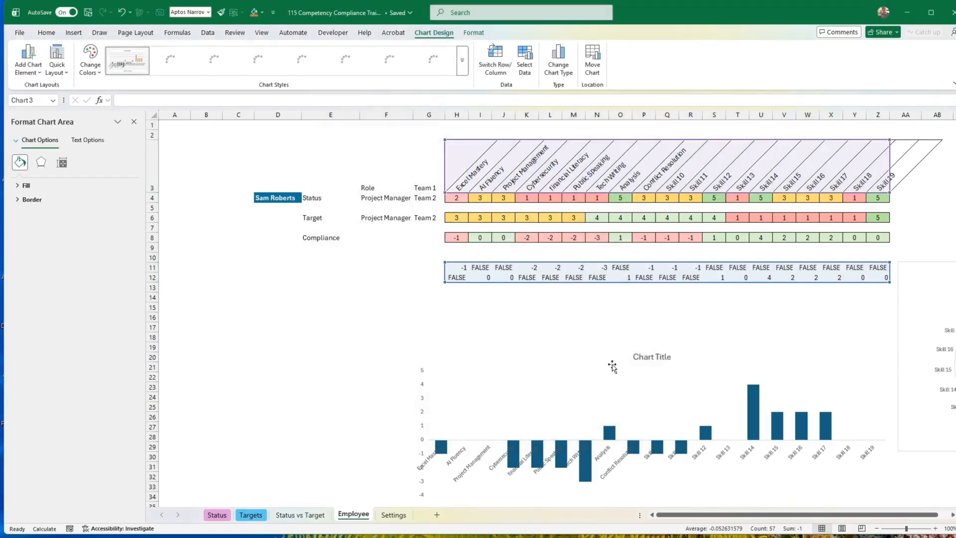
Move the old compliance chart down to about row 33, then place the stacked column chart below row 12 and widen it past column Z.
drag(676, 318, 803, 313)
click(899, 374)
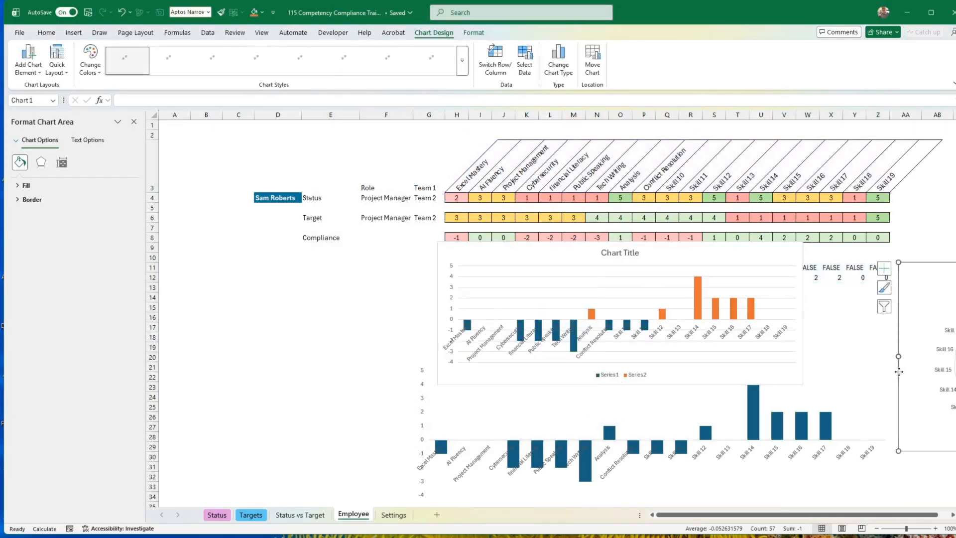
click(430, 407)
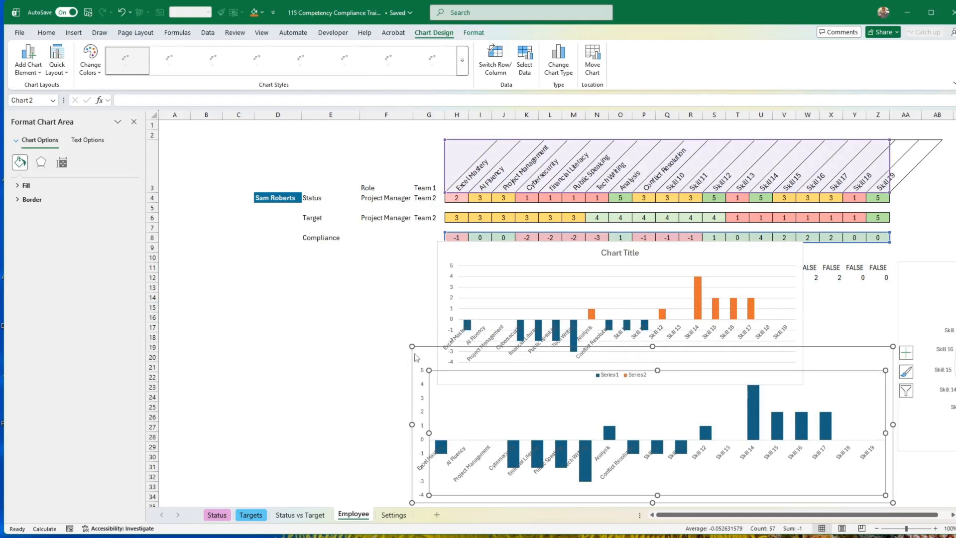
drag(418, 355, 427, 481)
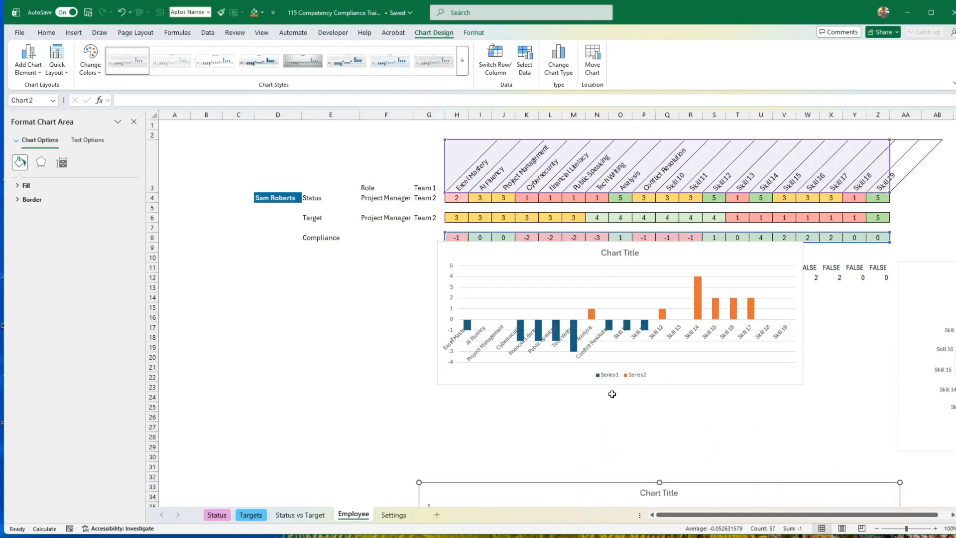
drag(614, 386, 614, 435)
drag(806, 365, 903, 358)
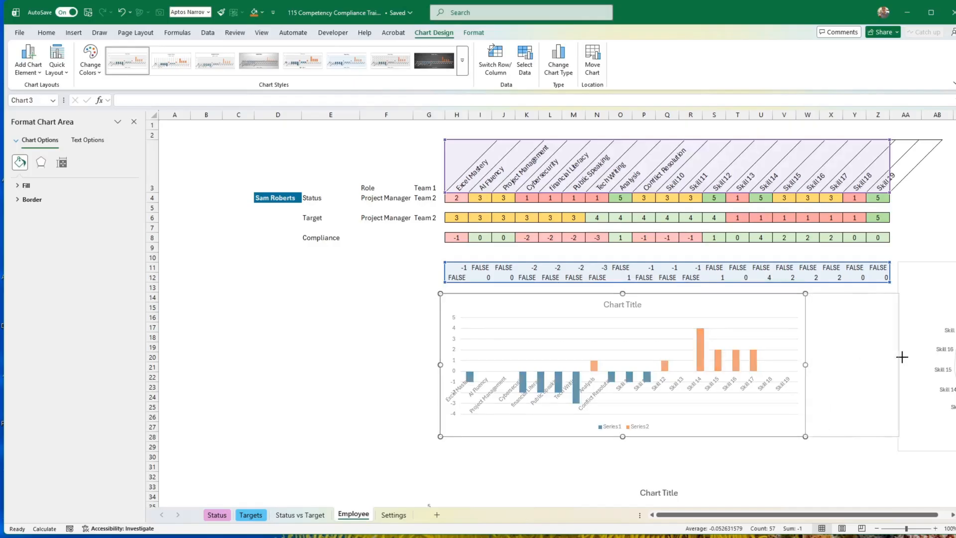
Fill the positive-value columns of the stacked compliance chart with the light green theme colour.
click(792, 363)
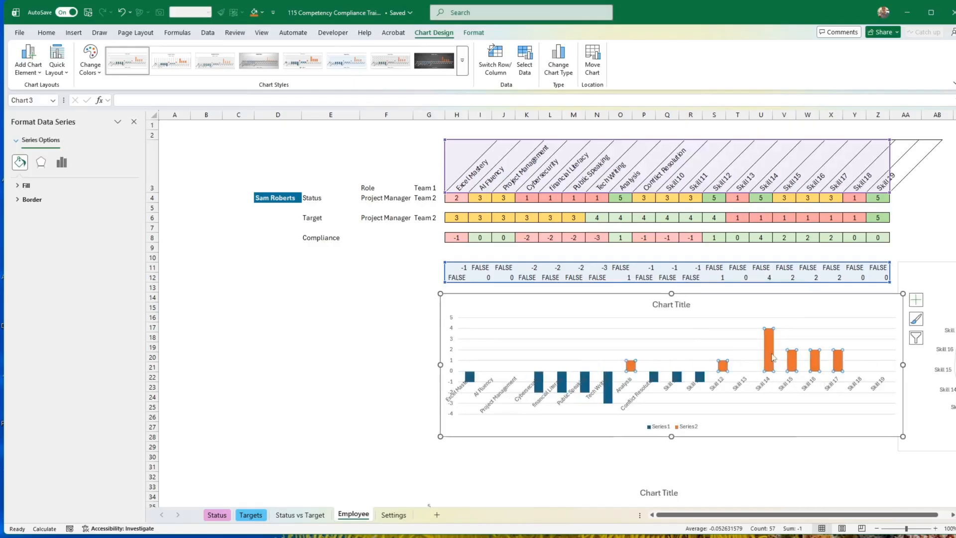
click(47, 33)
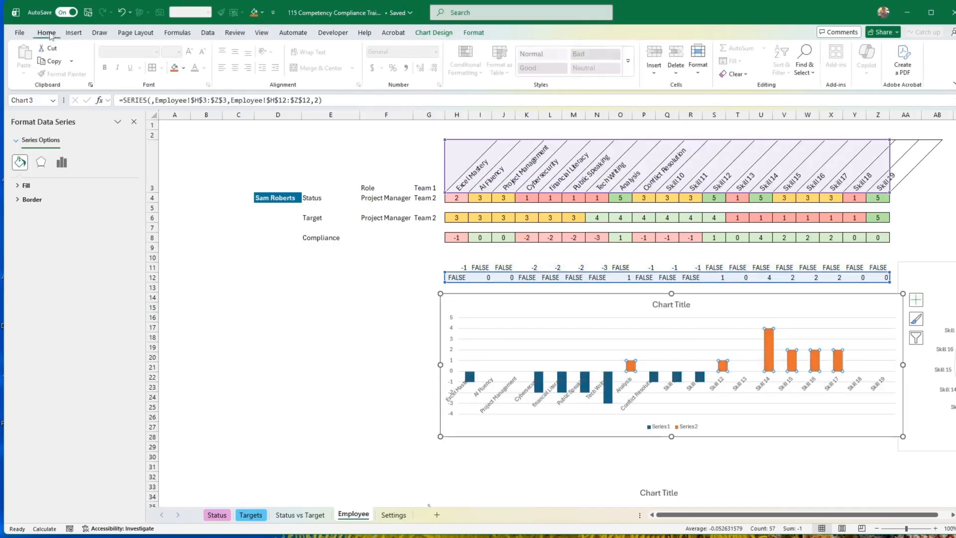
click(184, 67)
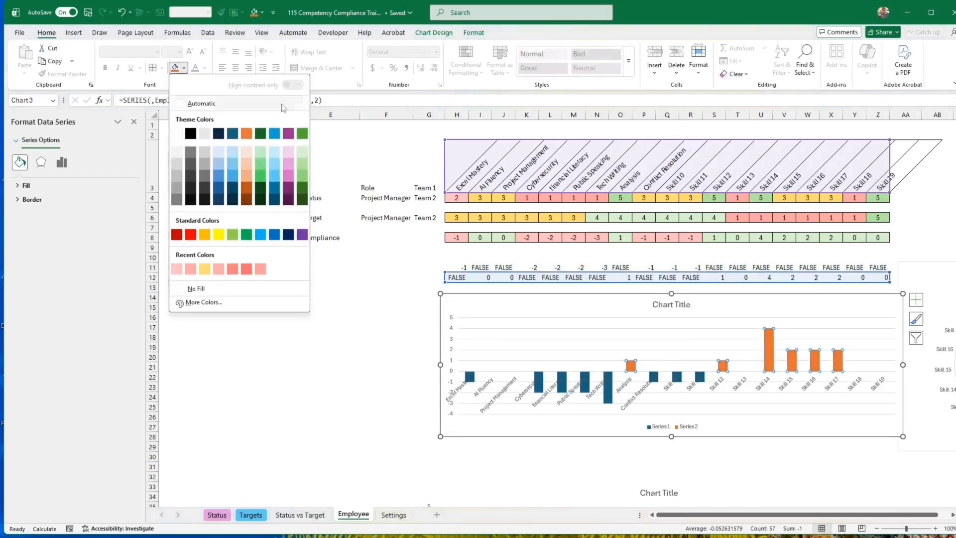
click(303, 164)
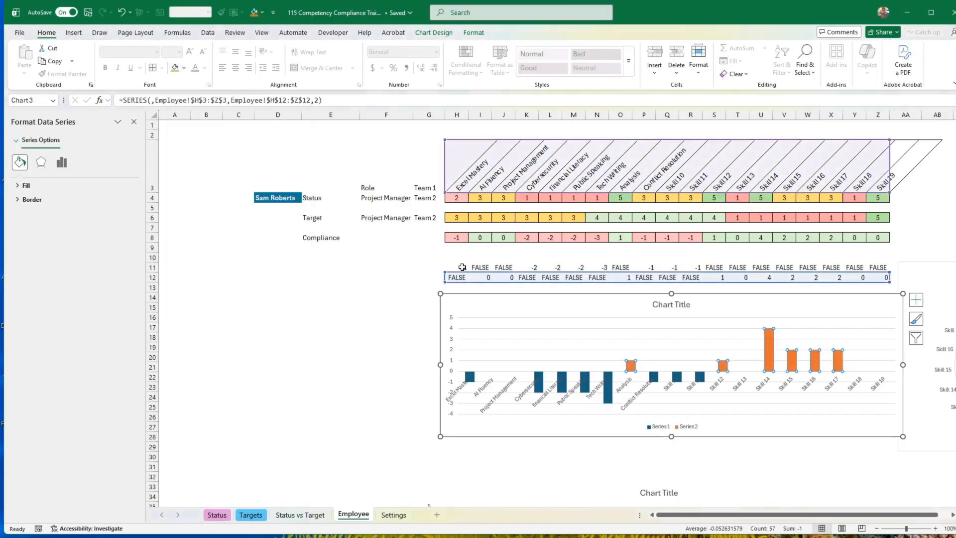
Fill the negative-value columns of the stacked compliance chart with the recent colour Rose.
click(608, 386)
click(561, 377)
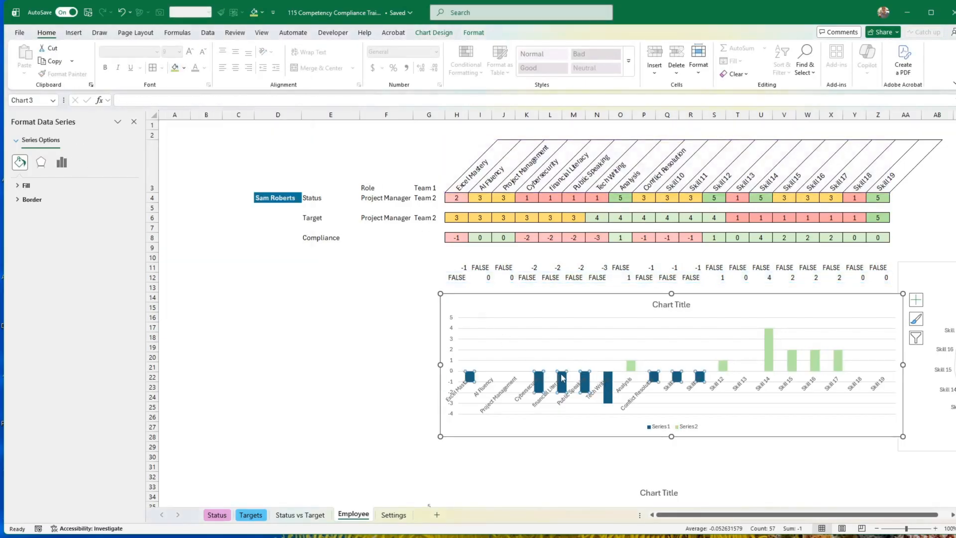
click(185, 68)
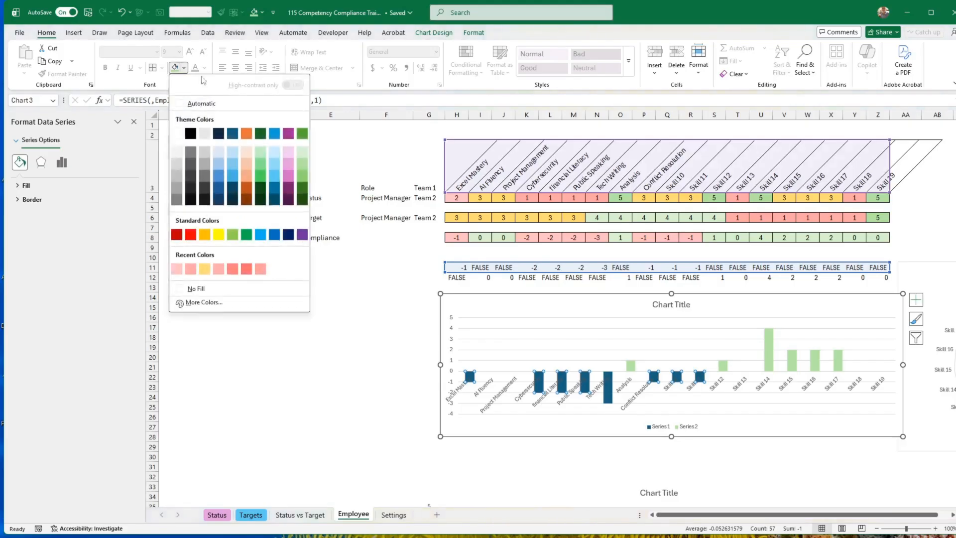
click(191, 269)
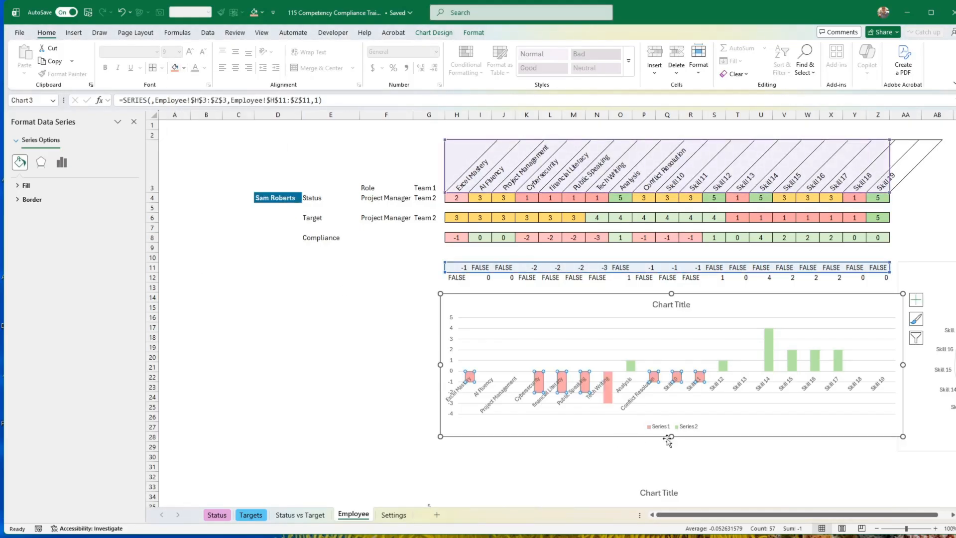
Make the stacked compliance chart slightly taller and remove its major horizontal gridlines.
drag(673, 437, 673, 439)
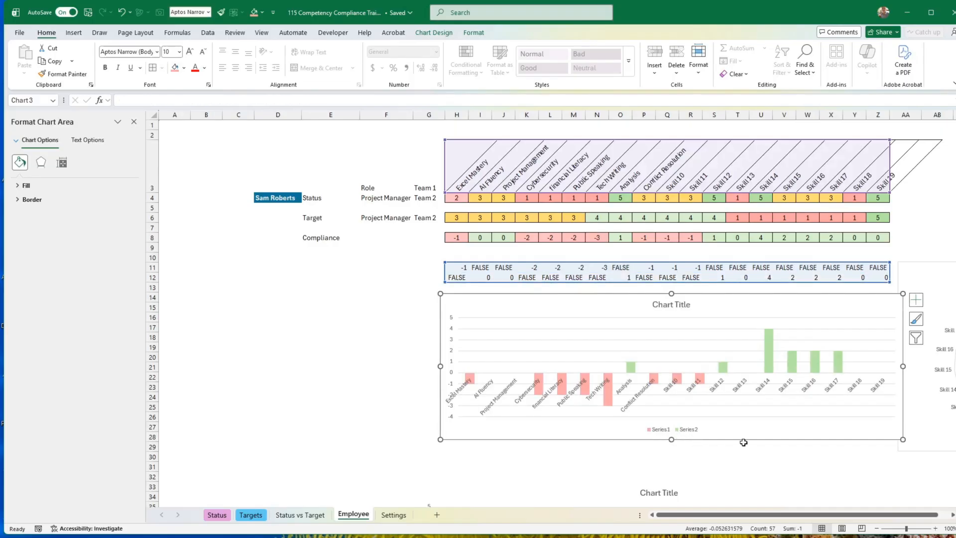
click(742, 406)
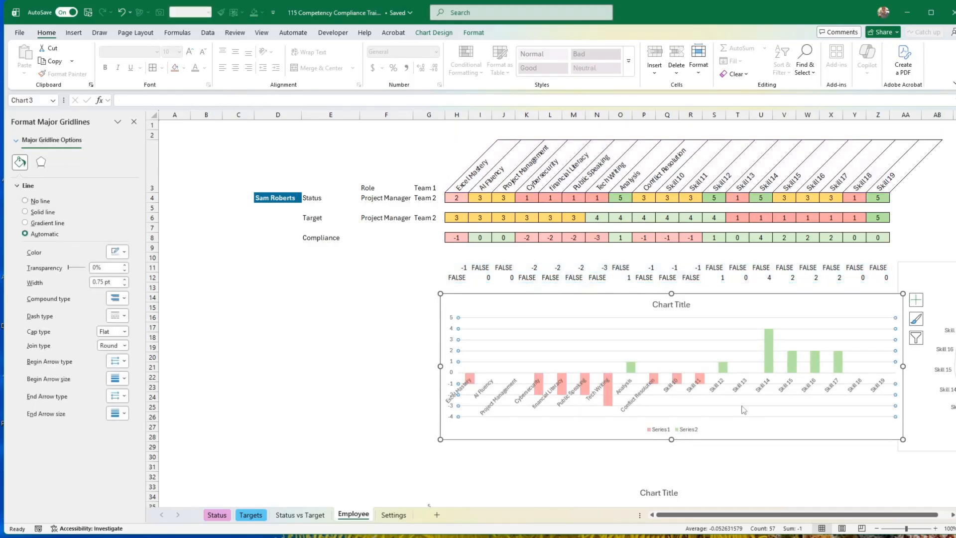
key(Escape)
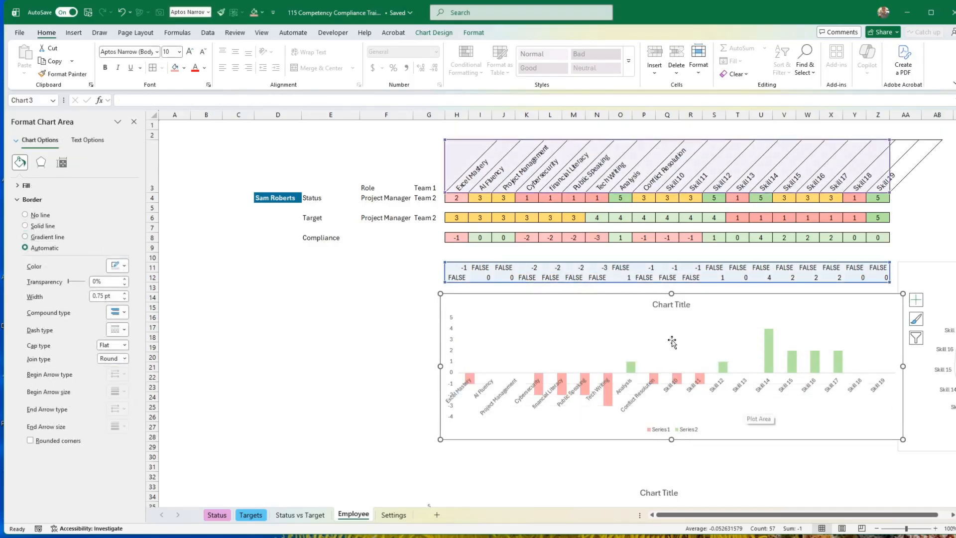
Test the coloured compliance chart by choosing two other employees, one after the other, in the D4 name list.
click(291, 198)
click(306, 198)
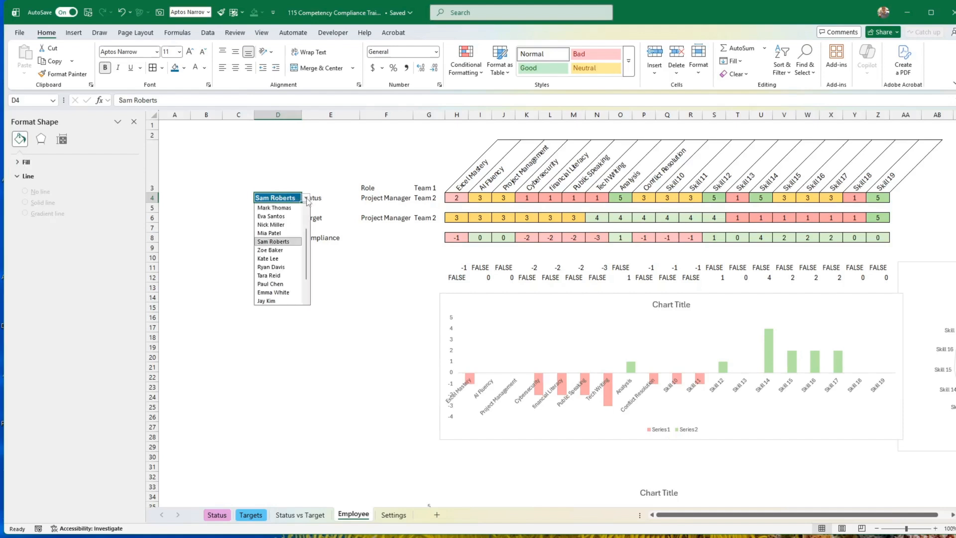
click(271, 267)
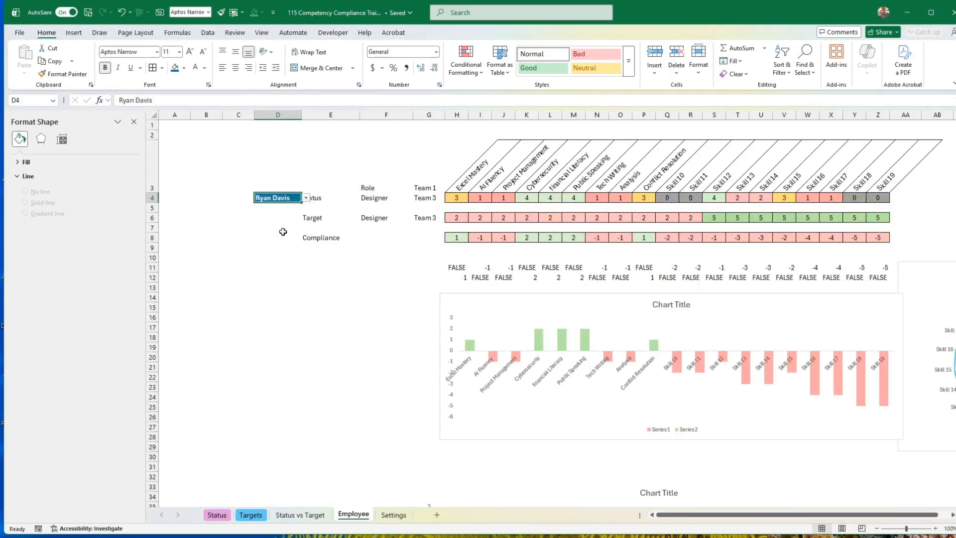
click(306, 198)
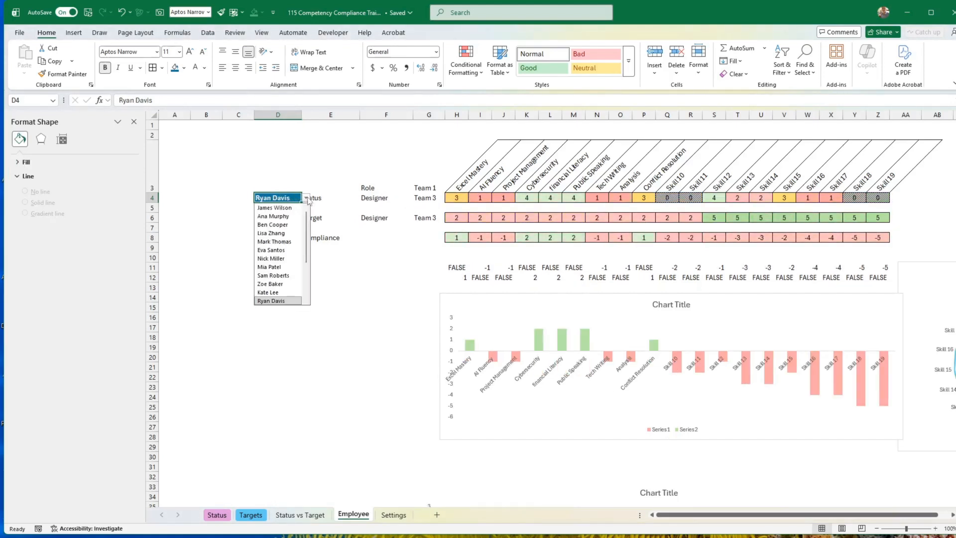
click(275, 293)
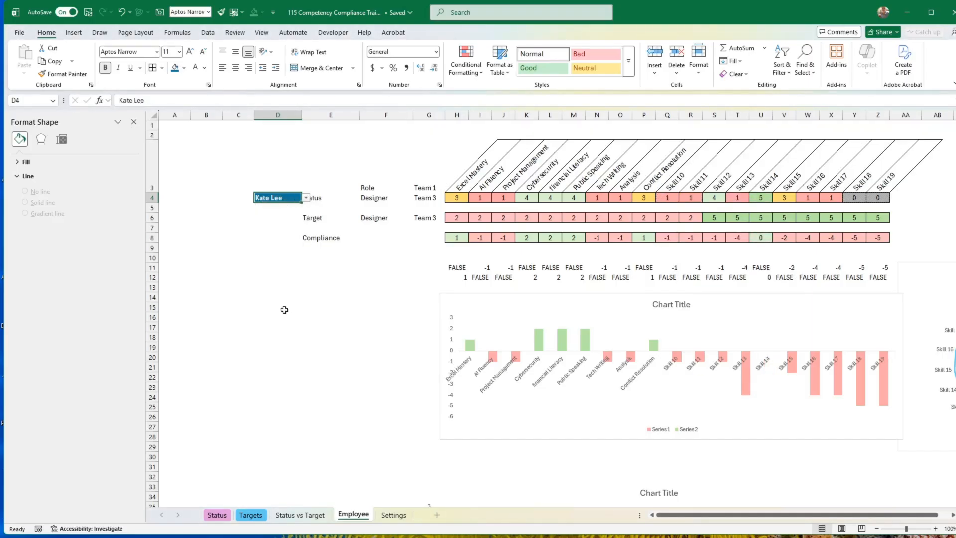
click(374, 335)
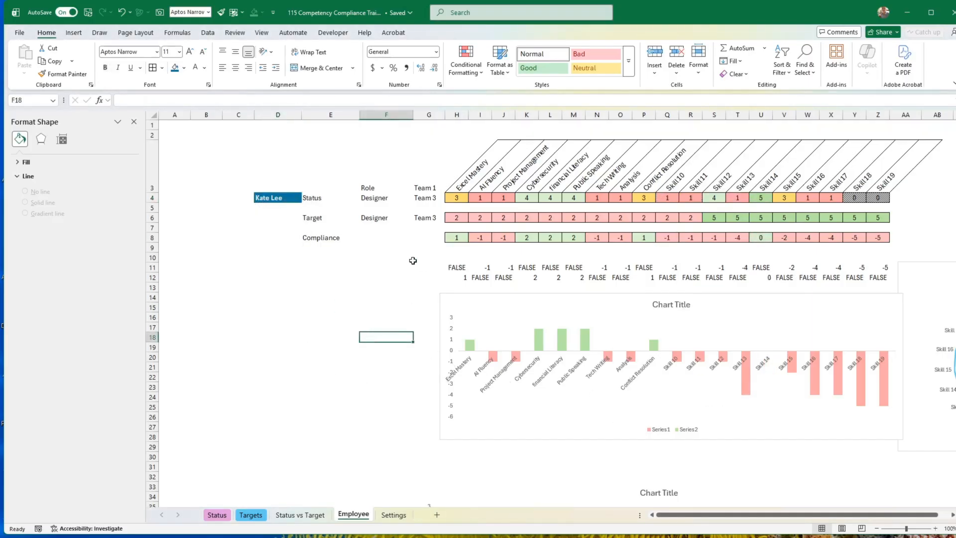
Move the helper rows H11:Z12 to H32:Z33 and shift the old compliance chart down to just below them.
drag(456, 266, 878, 280)
scroll(901, 224, down, 2)
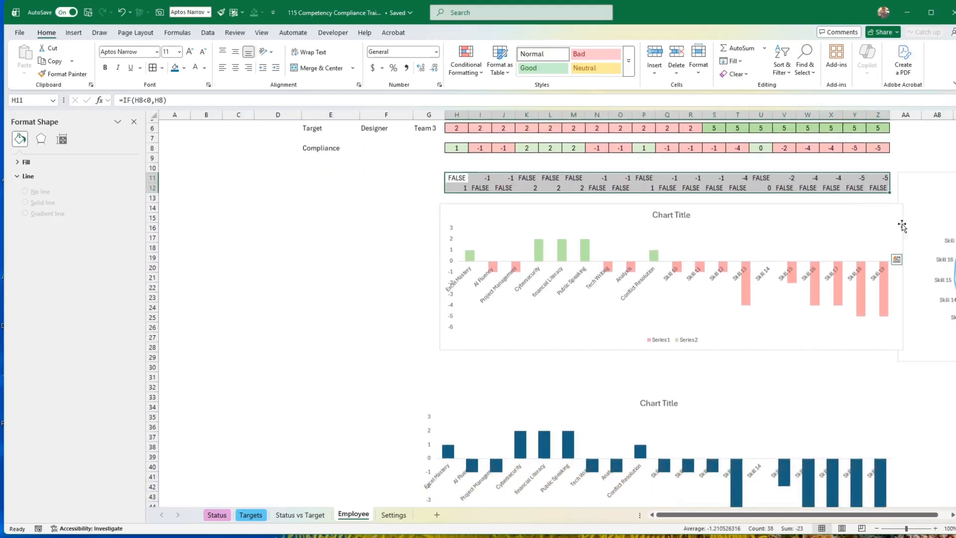
drag(854, 197, 854, 390)
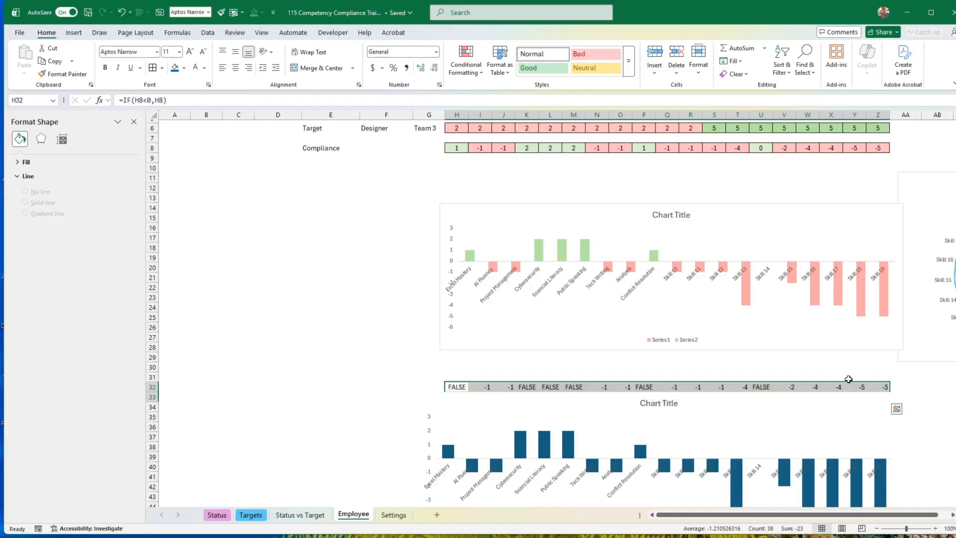
click(423, 426)
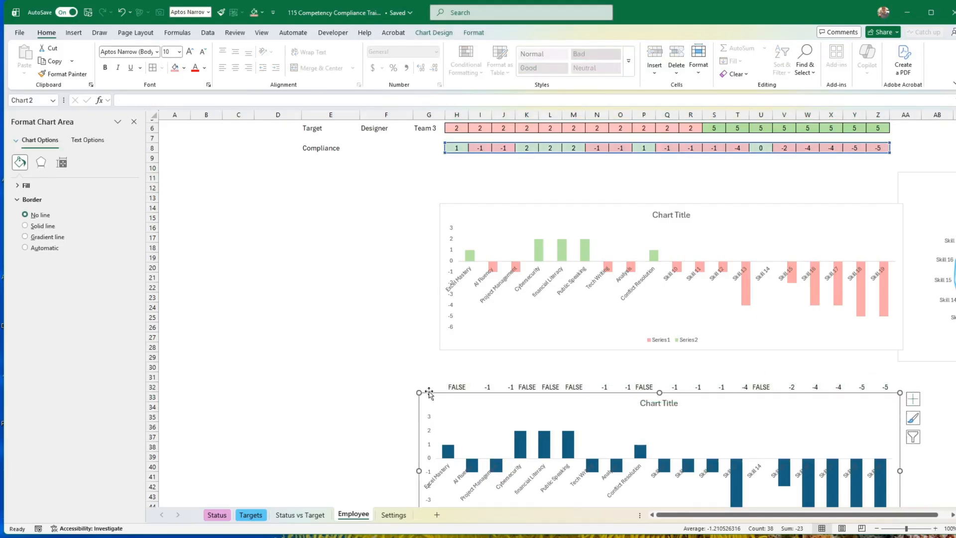
drag(429, 391, 430, 412)
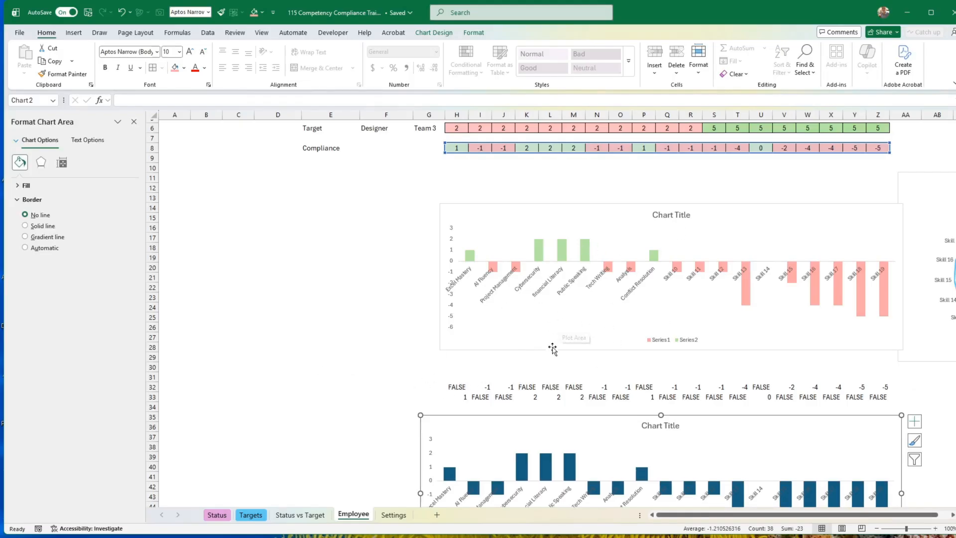
Set the stacked compliance chart's data source to show data in hidden rows and columns.
click(545, 325)
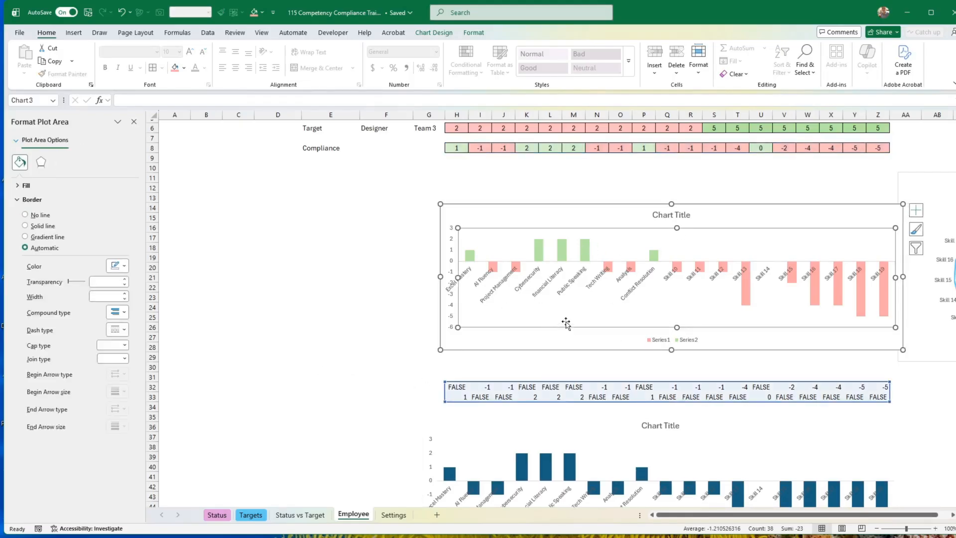
right_click(567, 313)
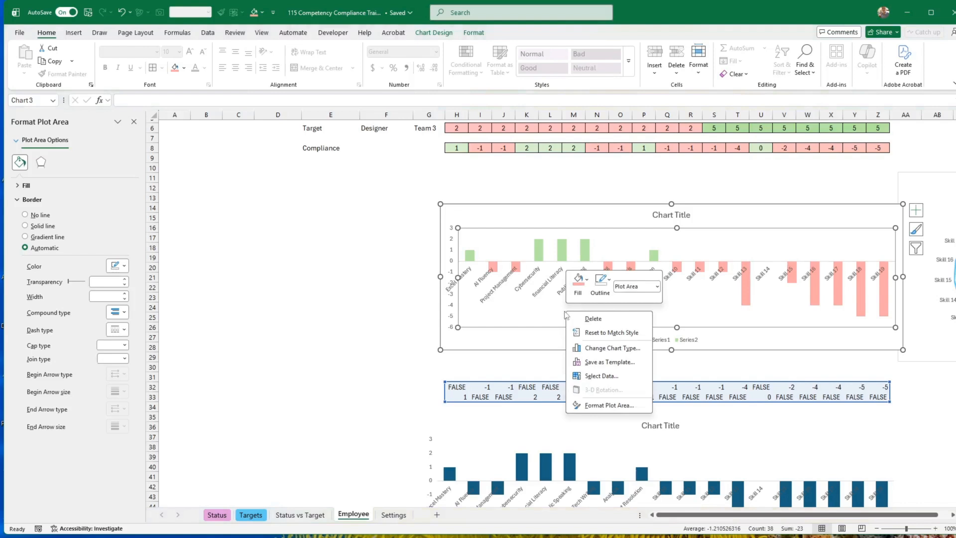
click(602, 376)
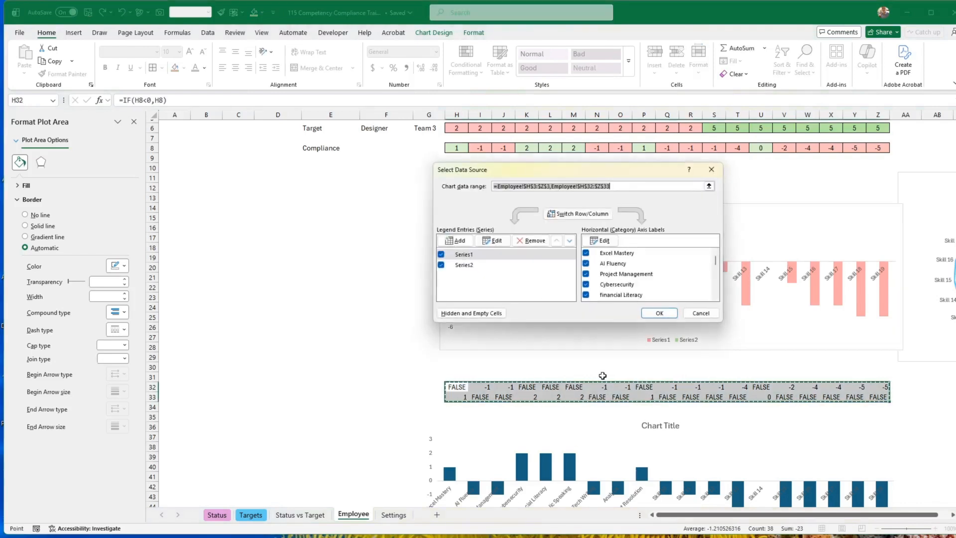
click(488, 314)
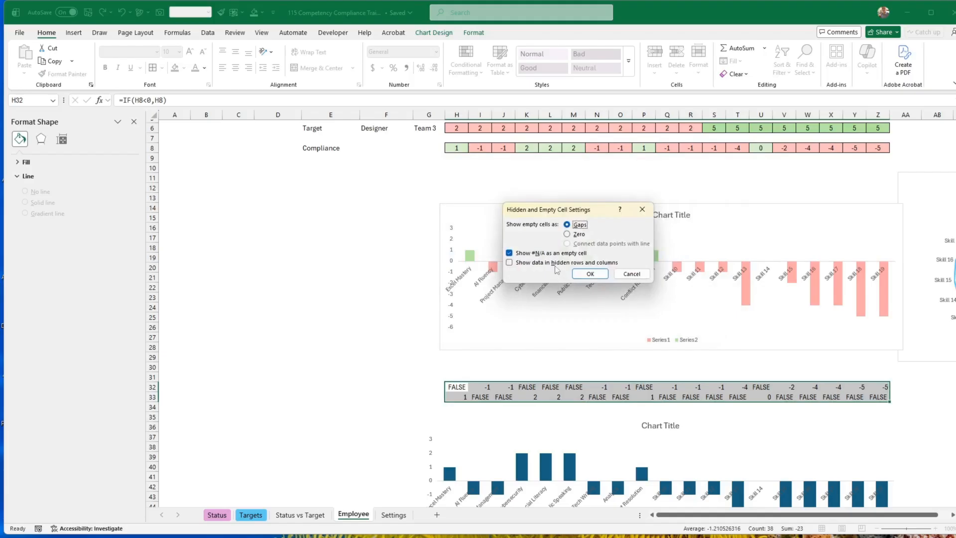
click(510, 264)
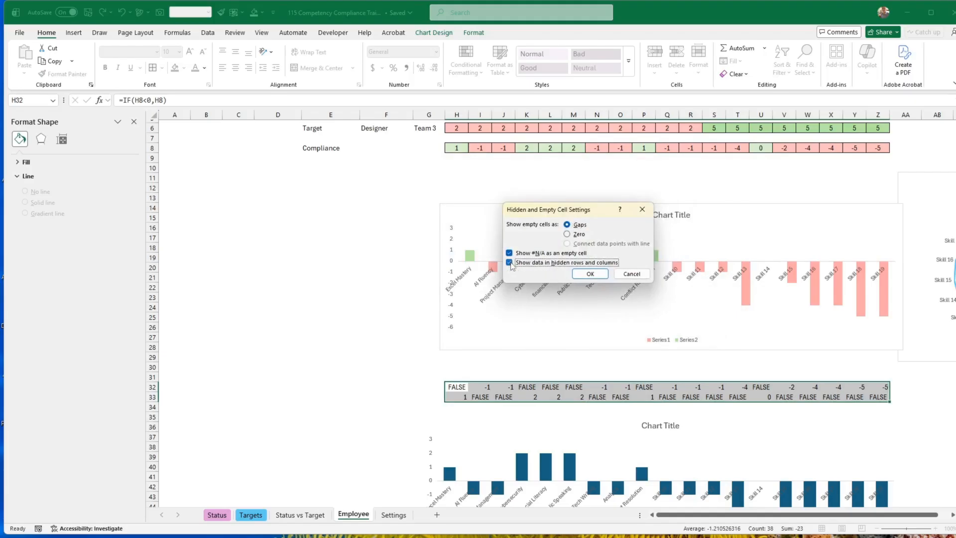
click(590, 274)
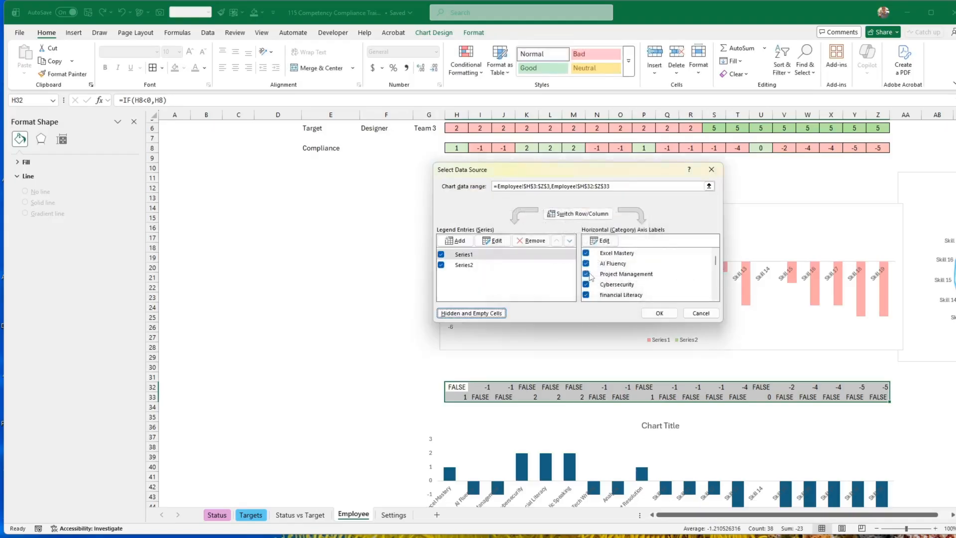
click(660, 312)
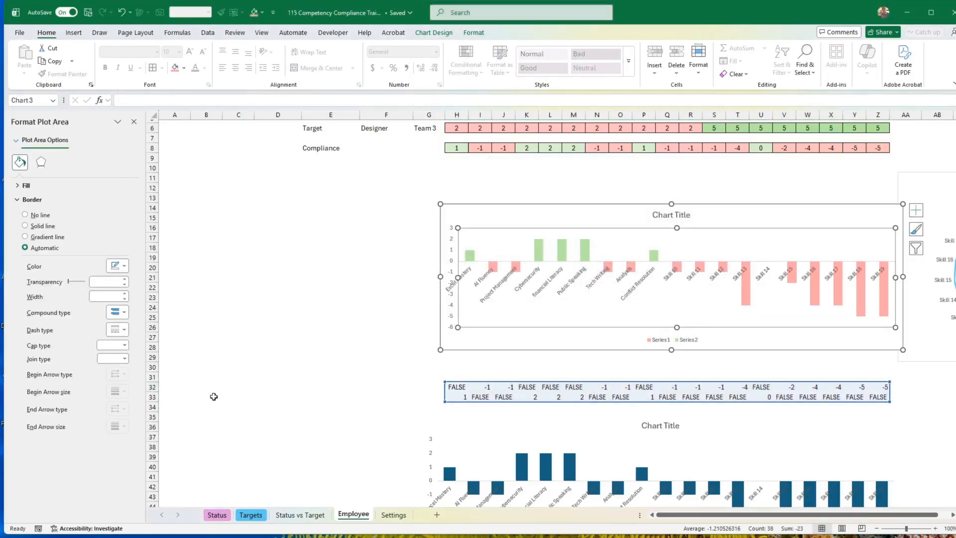
Group helper rows 32 and 33 and collapse the group to hide them.
drag(152, 387, 158, 397)
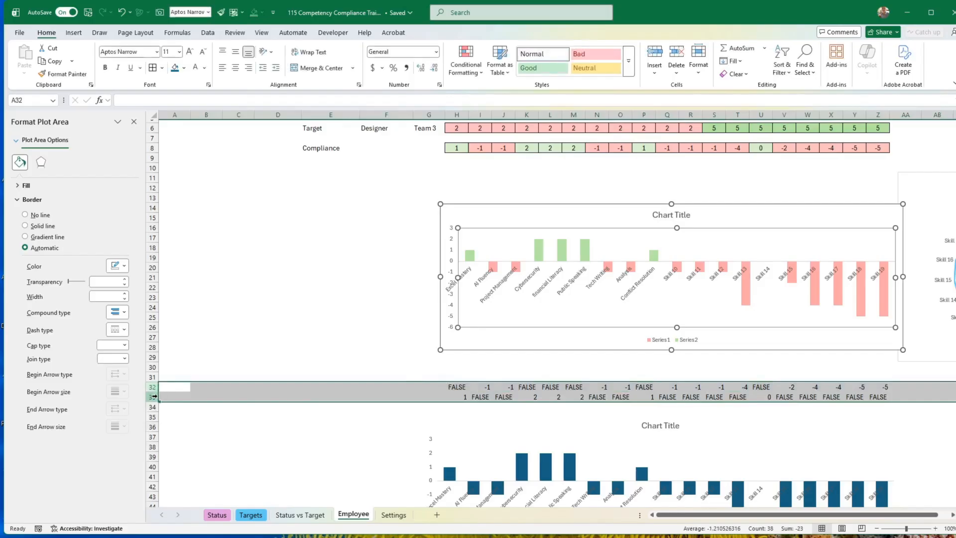
click(208, 33)
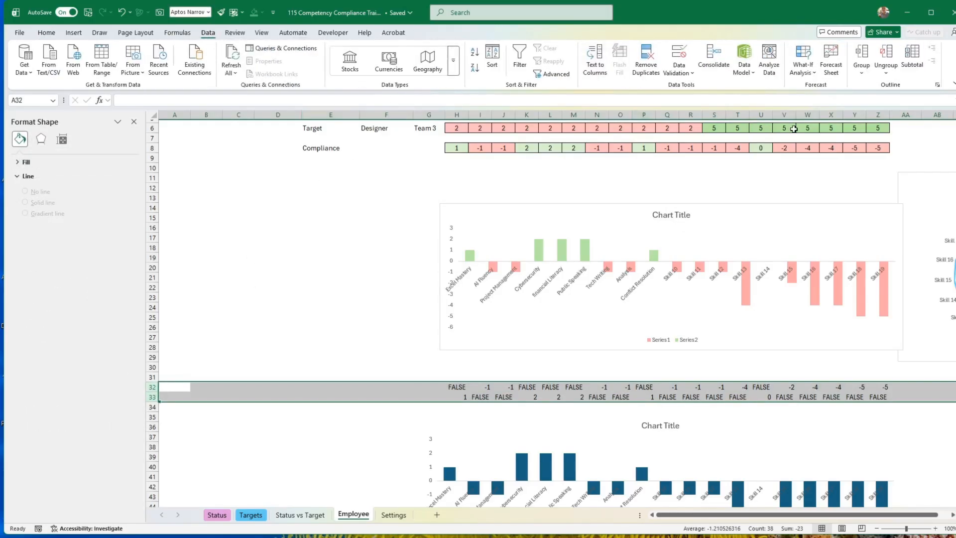
click(862, 57)
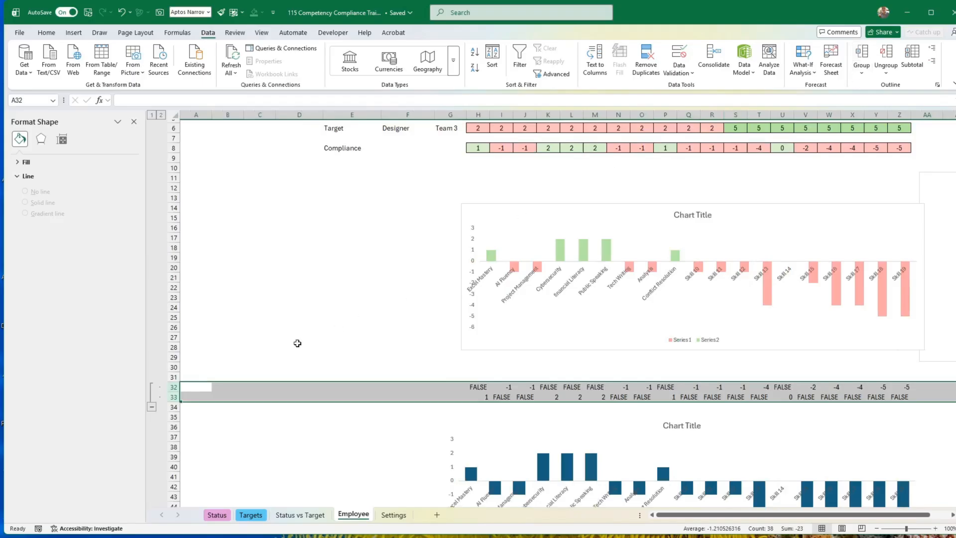
click(152, 407)
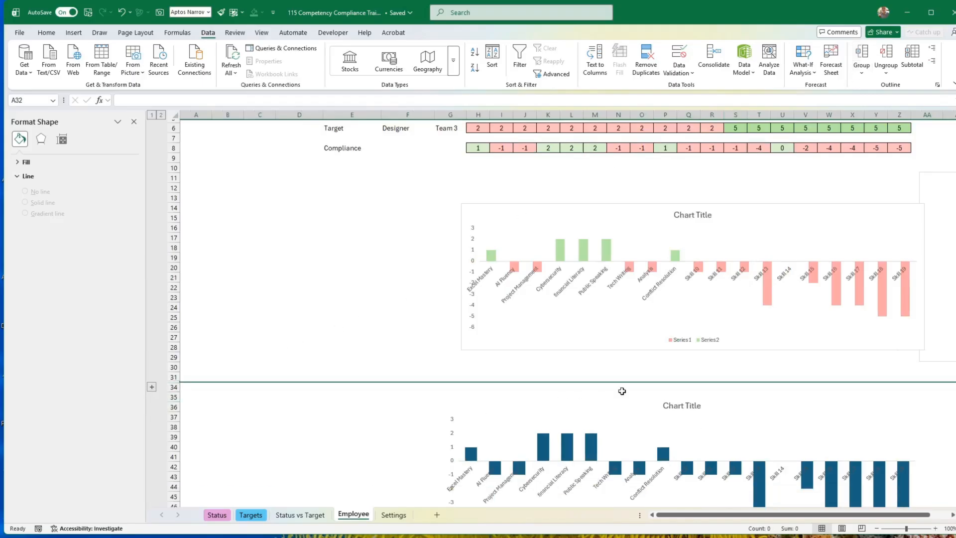
Delete the old single-colour compliance chart below the collapsed rows.
click(605, 401)
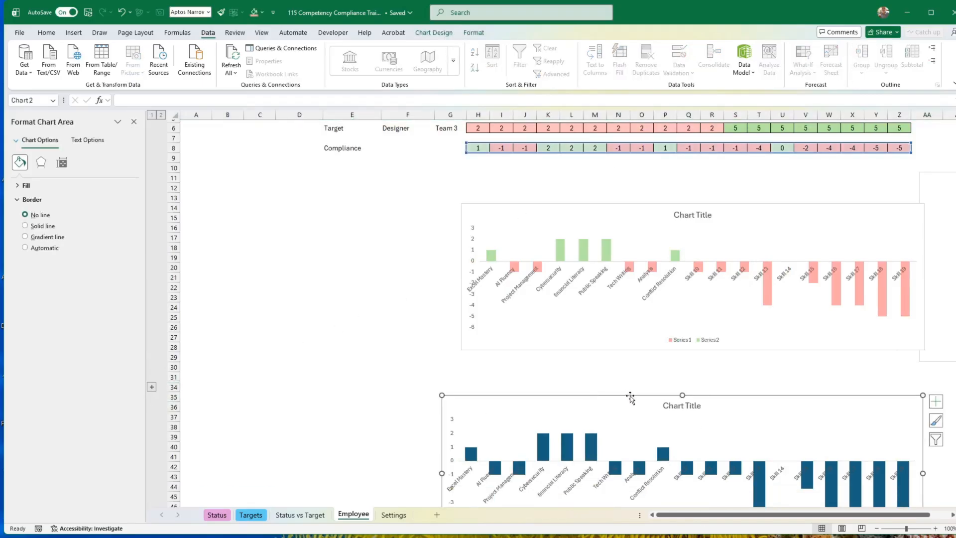
key(Delete)
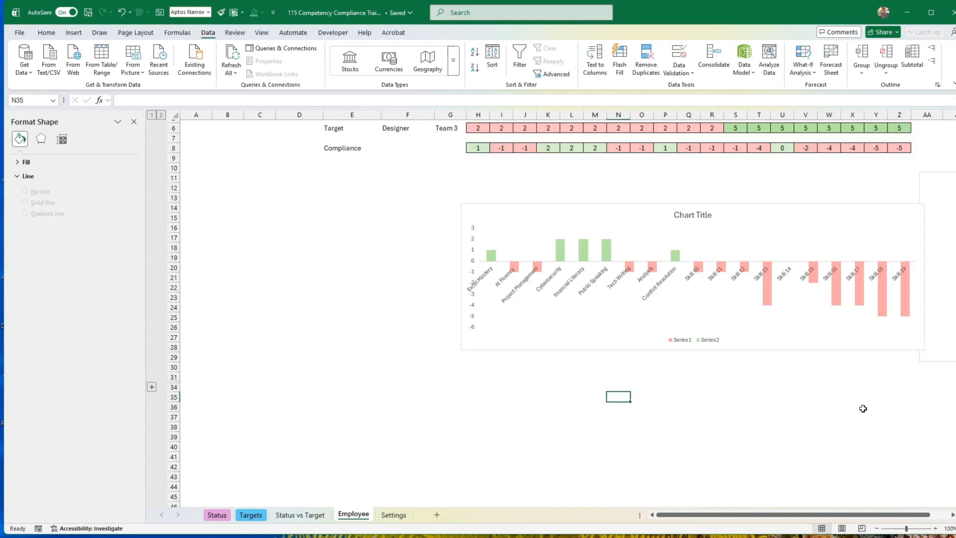
click(934, 176)
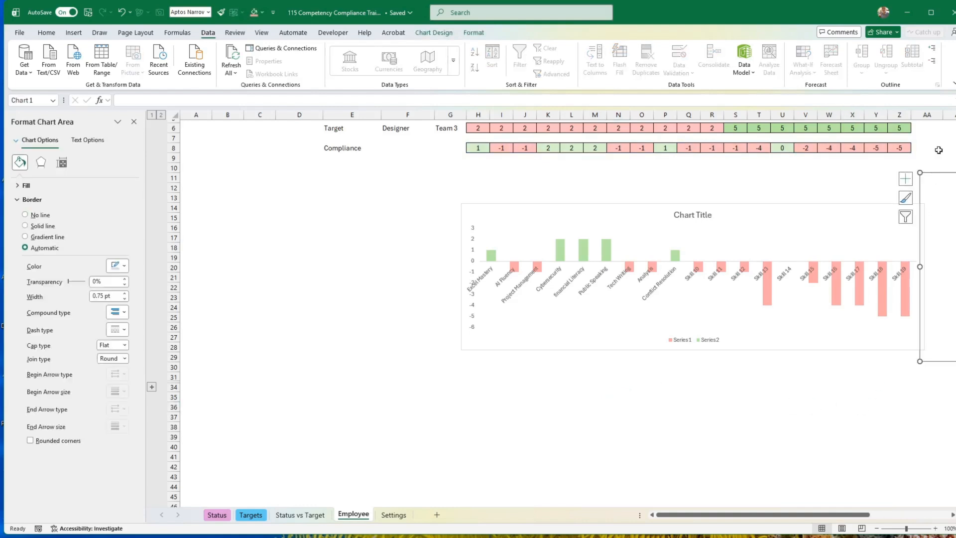
click(939, 149)
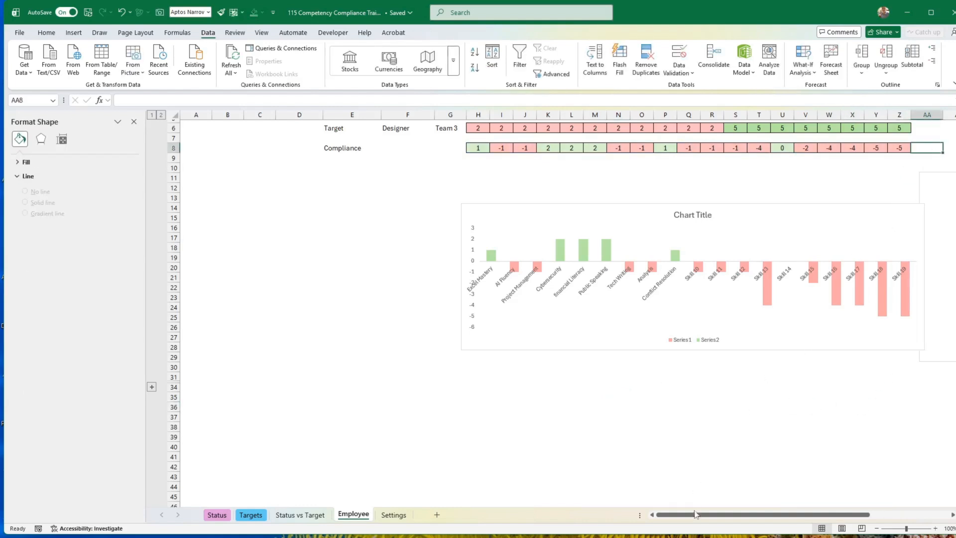
drag(695, 515, 773, 491)
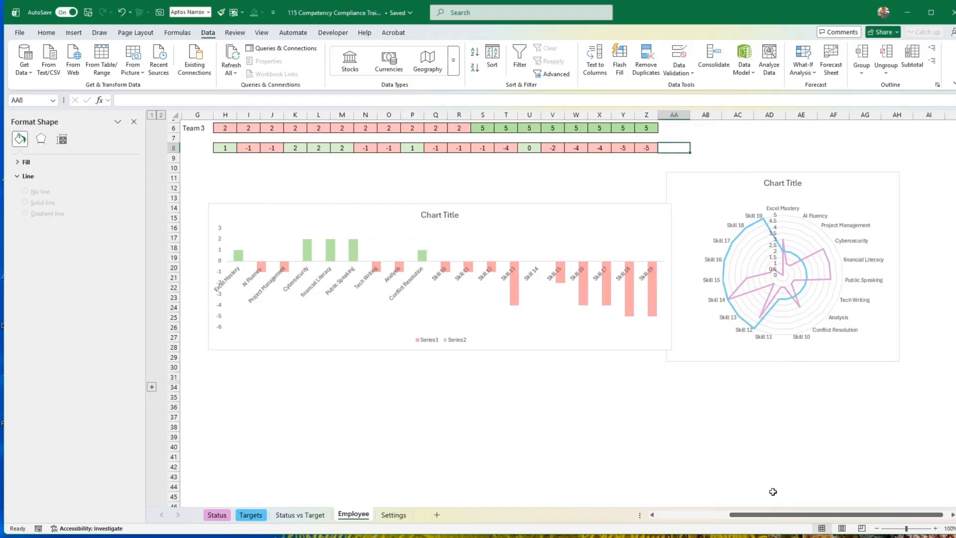
scroll(792, 462, up, 2)
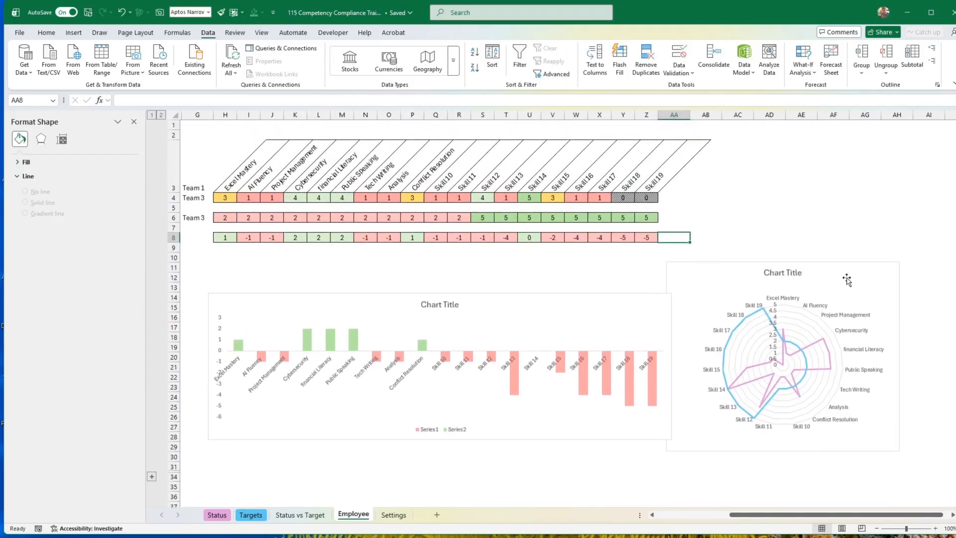
drag(764, 515, 749, 516)
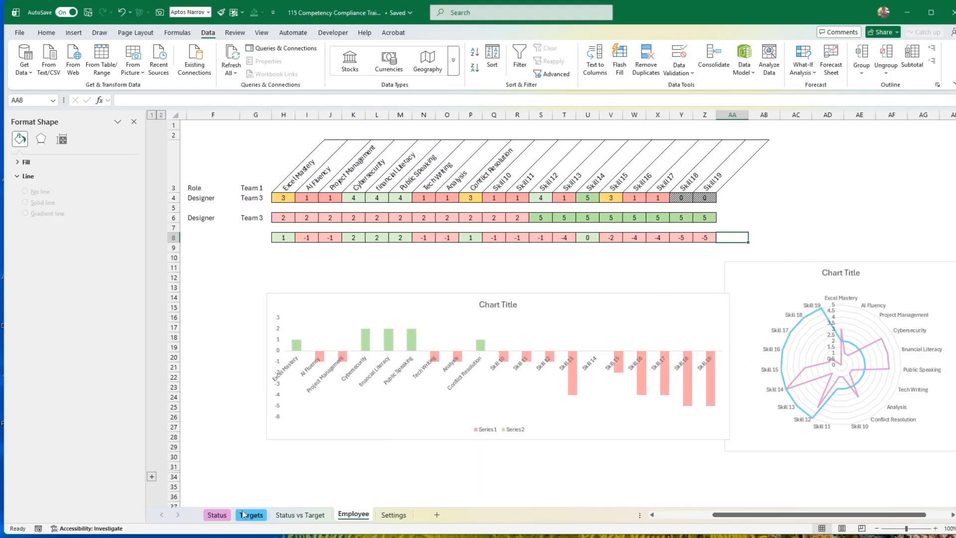
On the Status sheet, give the header cells Staff Name, Role and Team a dark blue fill and white text.
click(219, 515)
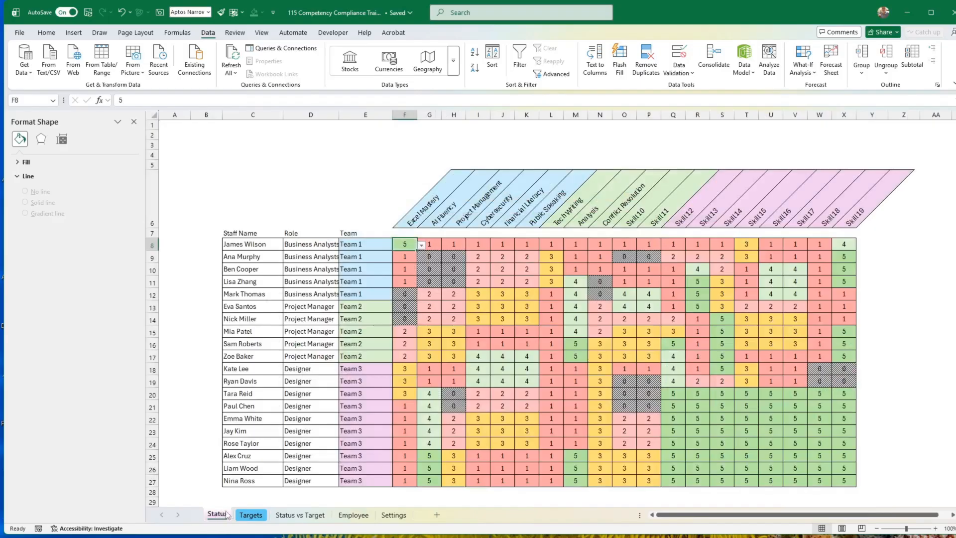
click(134, 122)
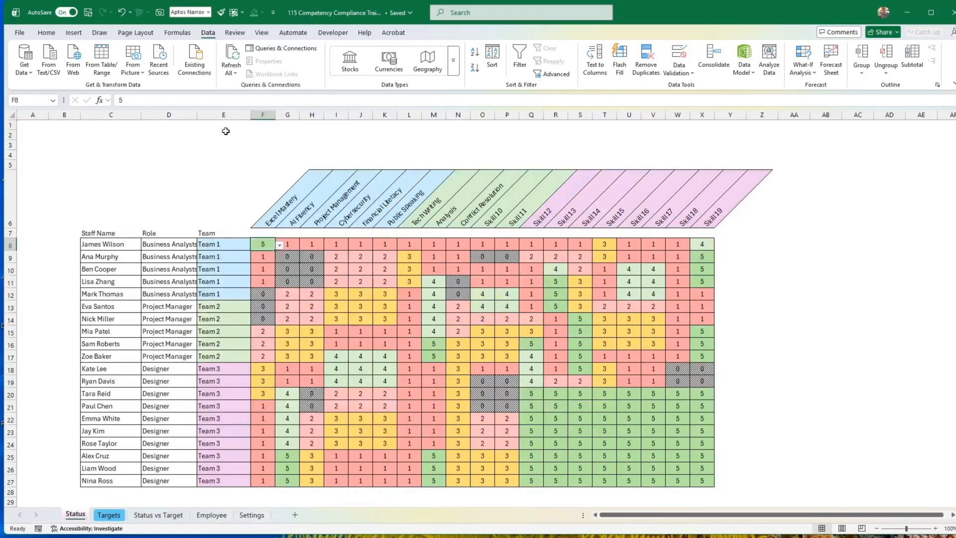
click(44, 32)
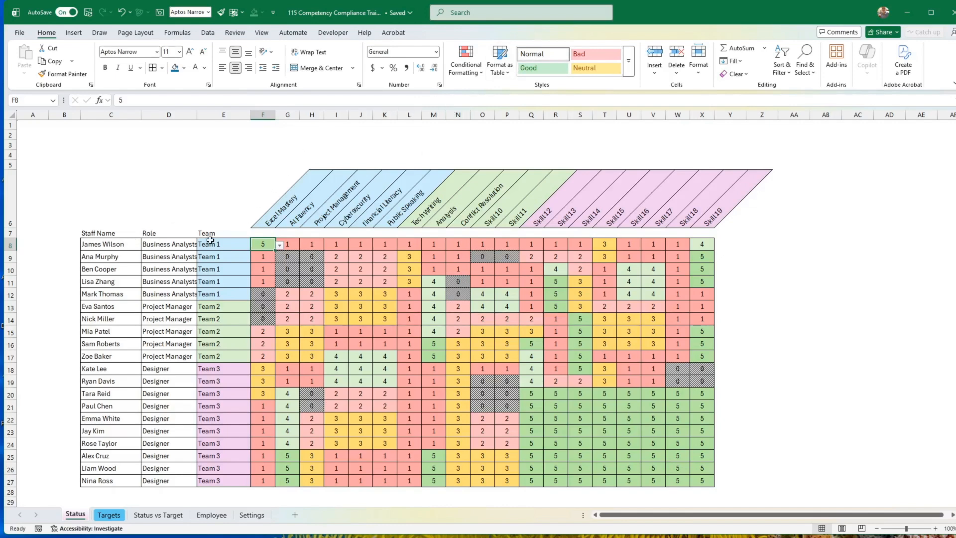
drag(106, 233, 203, 233)
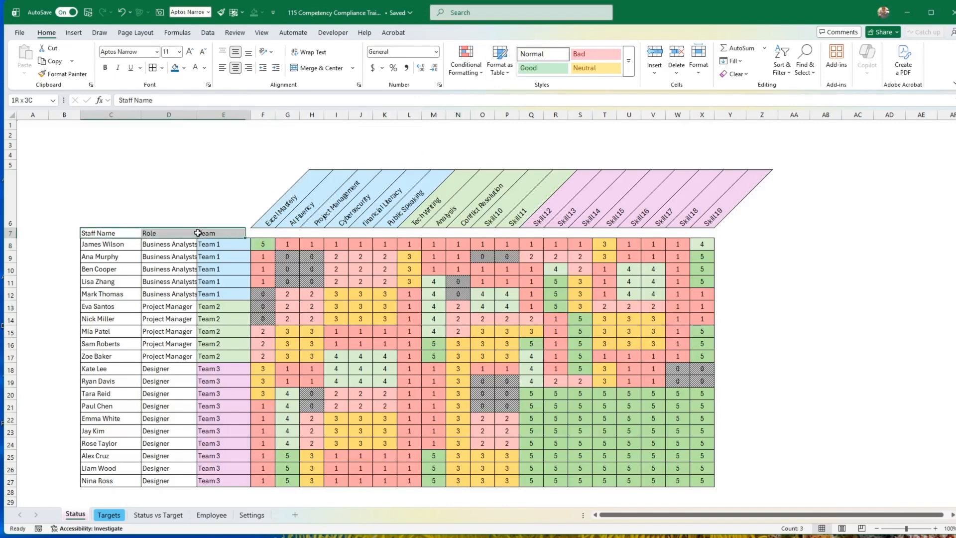
click(175, 69)
click(196, 68)
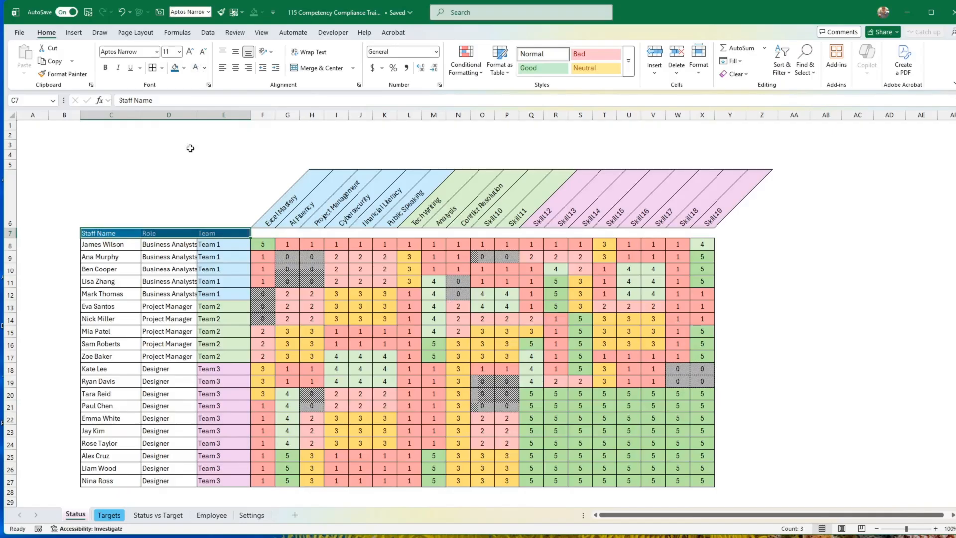
click(187, 181)
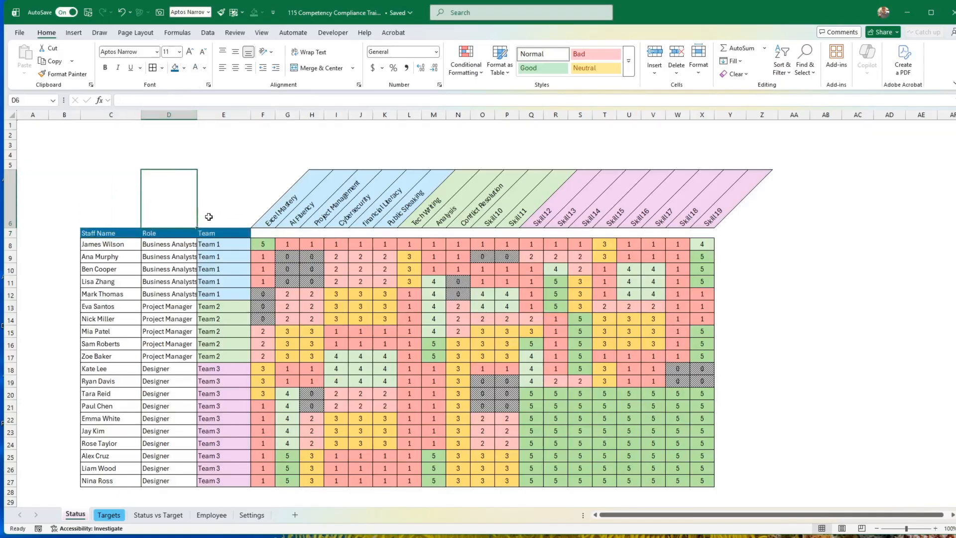
Merge and center the blank cells C6:E6 above the Staff Name, Role and Team headers.
click(213, 233)
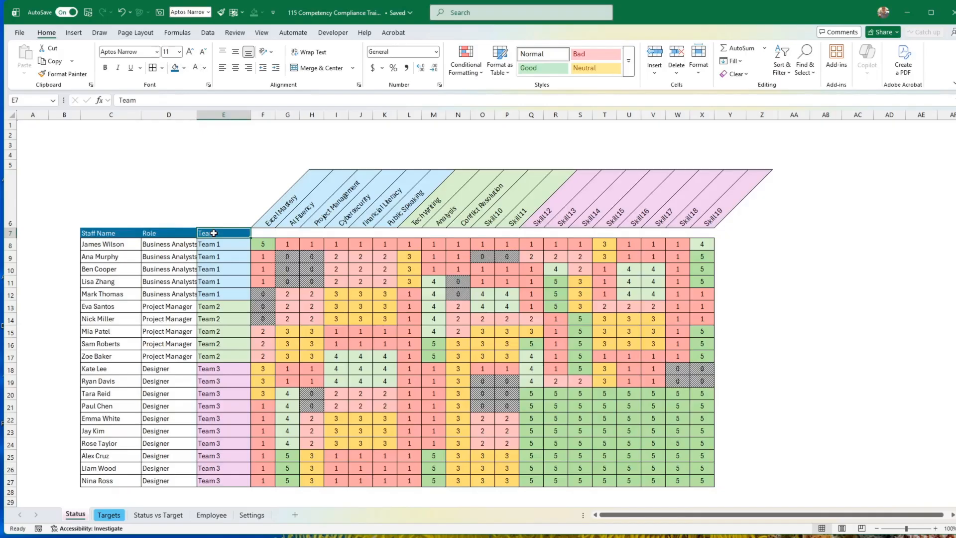
drag(155, 195, 234, 182)
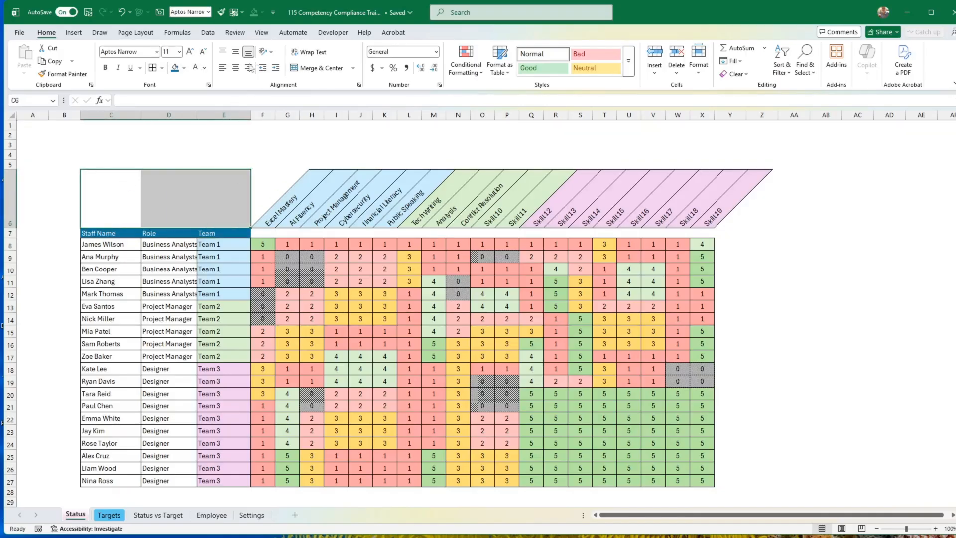
drag(241, 165, 110, 214)
click(242, 170)
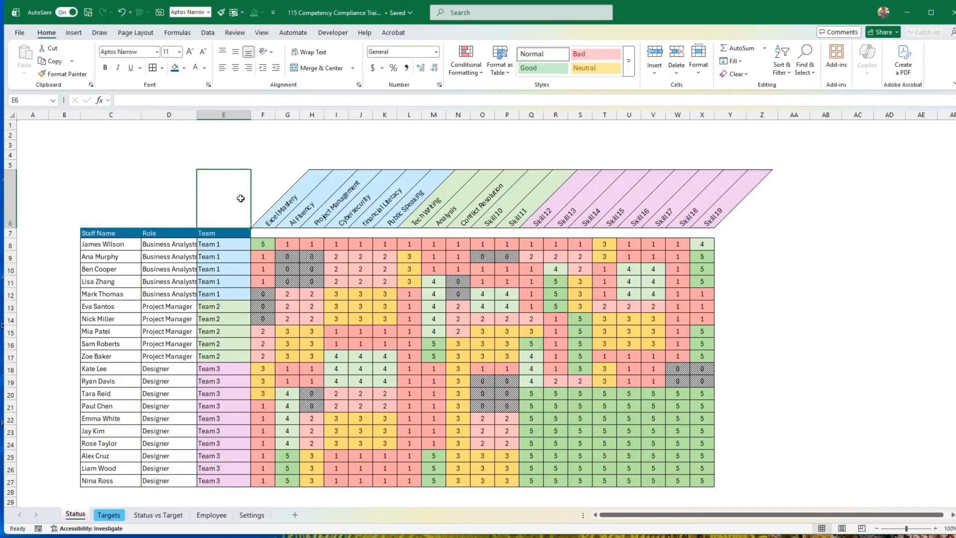
drag(240, 199, 96, 203)
click(323, 70)
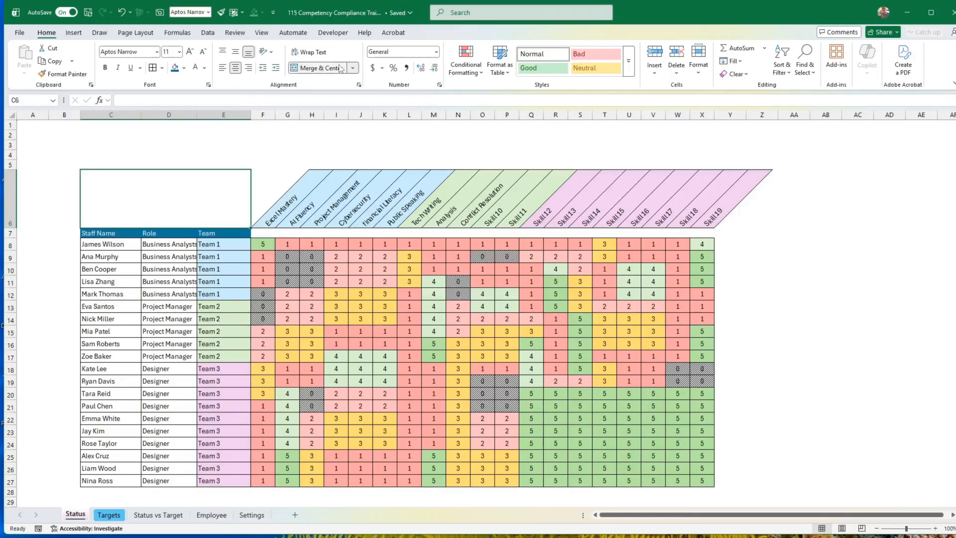
Enter the title SKILLS COMPLIANCE MATRIX in the merged cell C6.
text(SK)
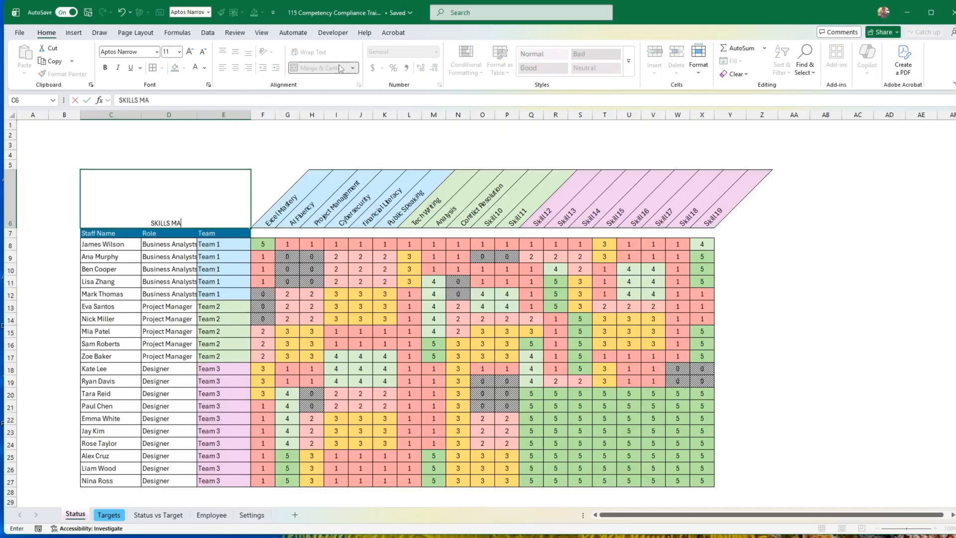
text(ILLS COMPLIANA)
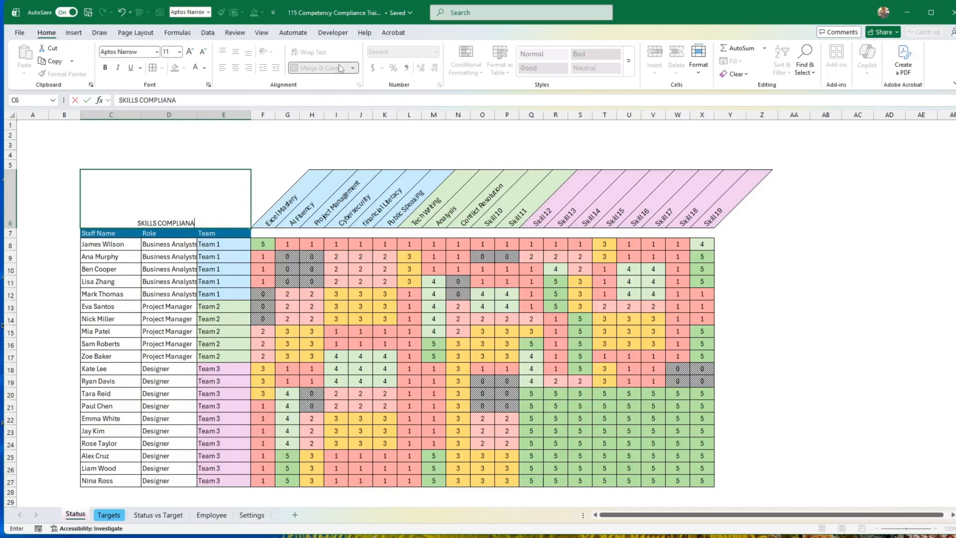
key(BackSpace)
text(CE MATRIX)
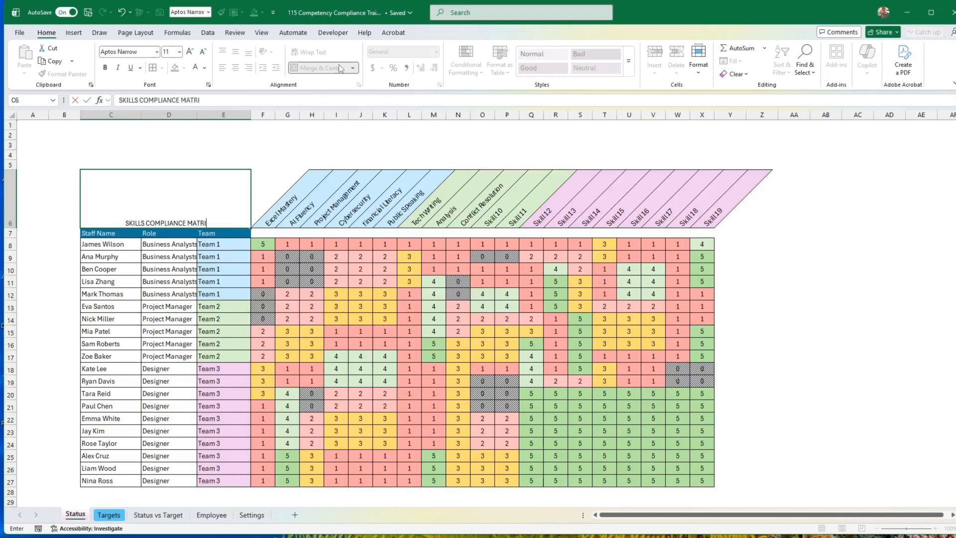
key(Return)
Format the title cell with middle alignment, bold 18 pt text and a light blue fill.
key(Up)
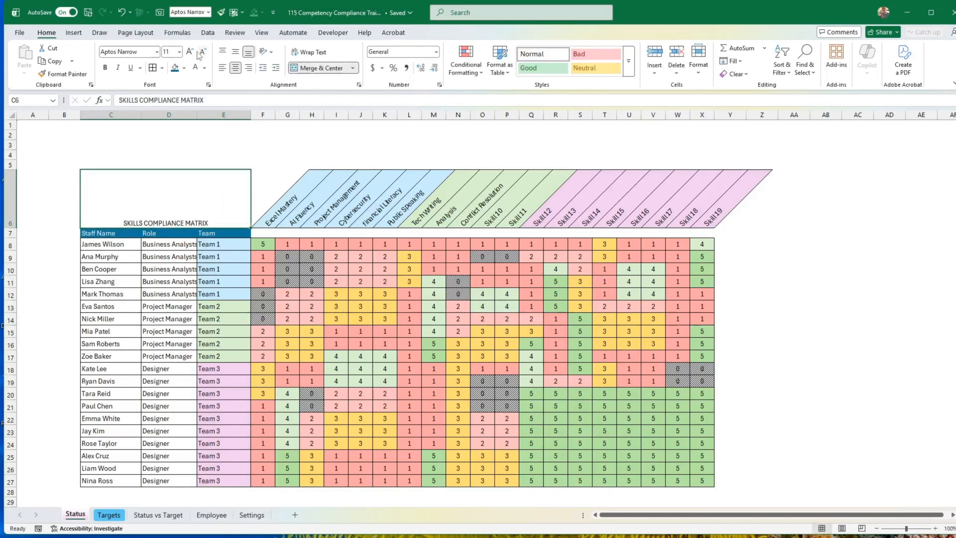
click(237, 53)
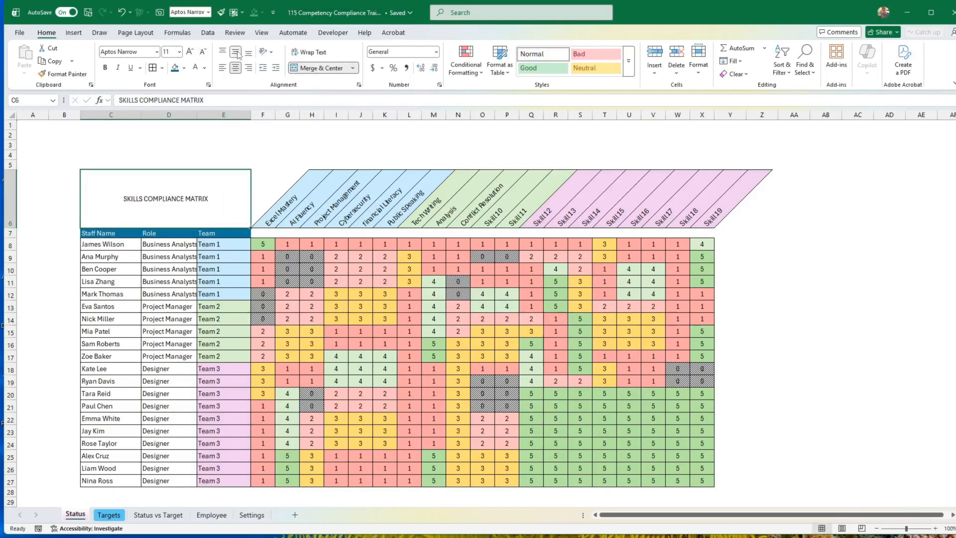
click(189, 52)
click(190, 52)
click(190, 51)
click(190, 52)
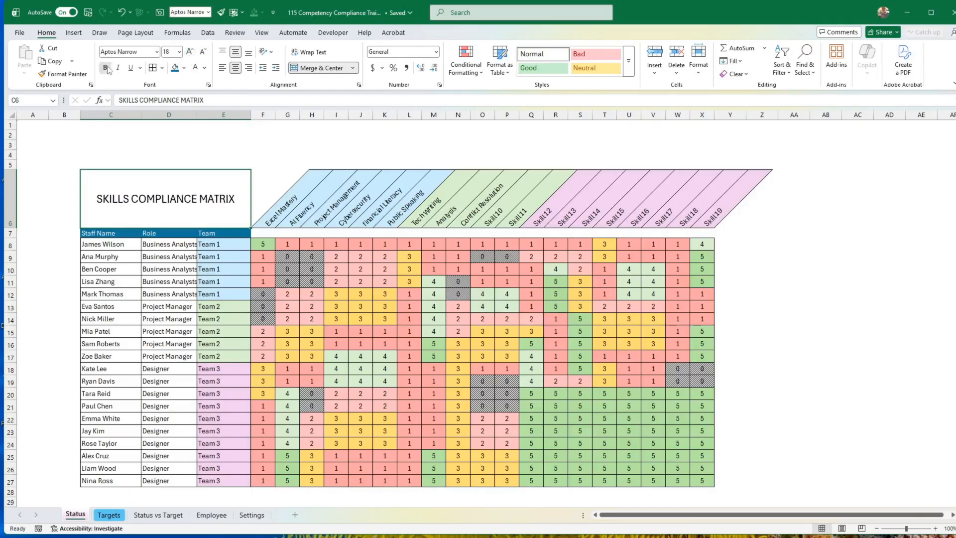
click(105, 67)
click(184, 67)
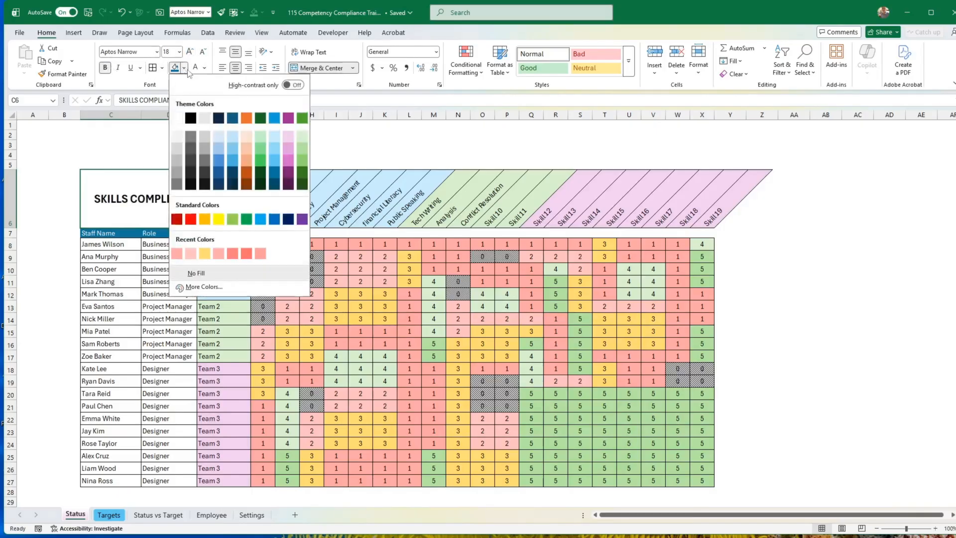
click(273, 148)
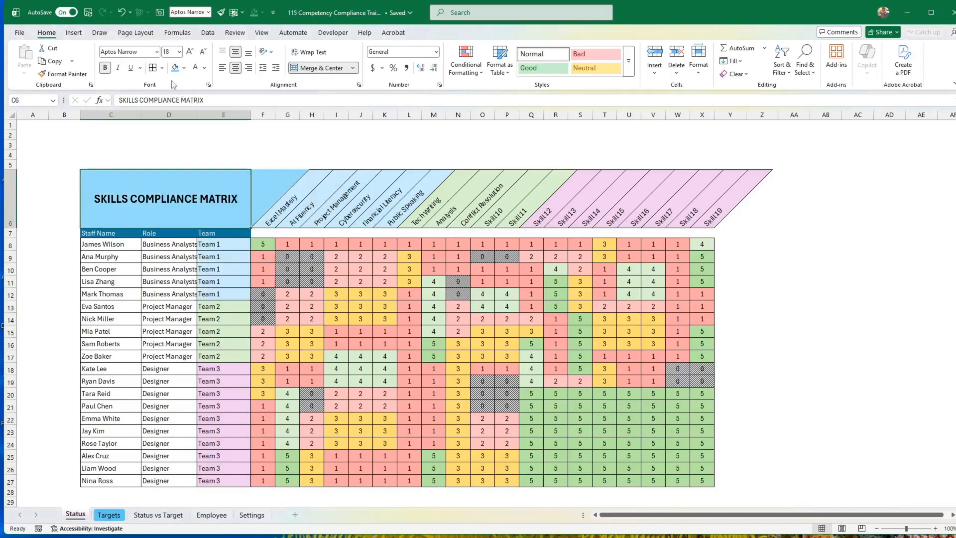
Add a border to the title cell and widen column D to fit the full role names.
click(162, 68)
click(182, 179)
click(186, 156)
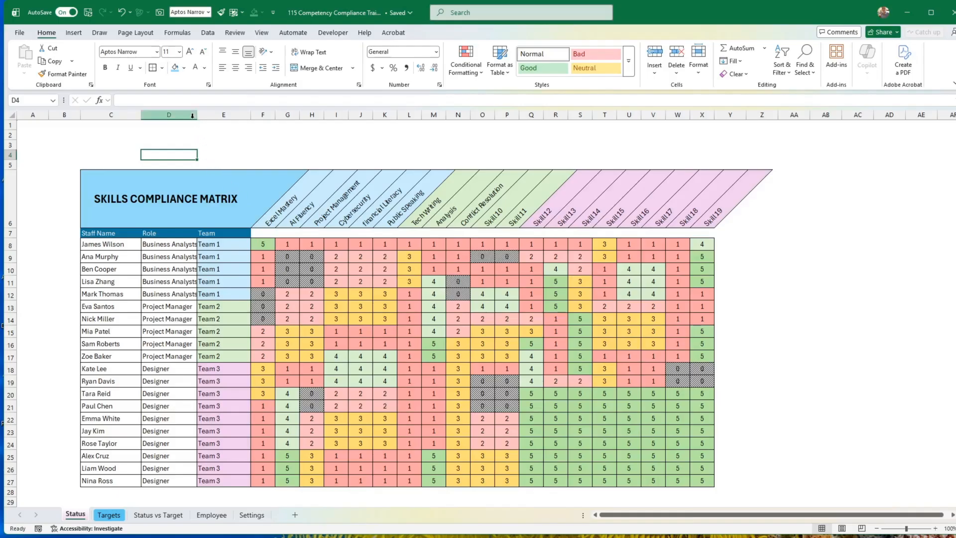
drag(197, 114, 212, 115)
Modify the Normal cell style to use the lightest grey background fill.
right_click(540, 55)
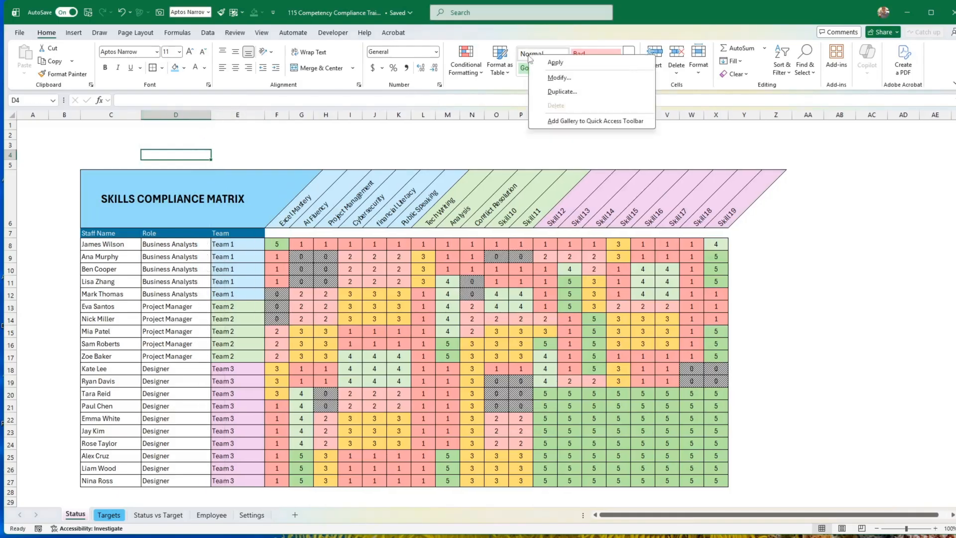
click(557, 79)
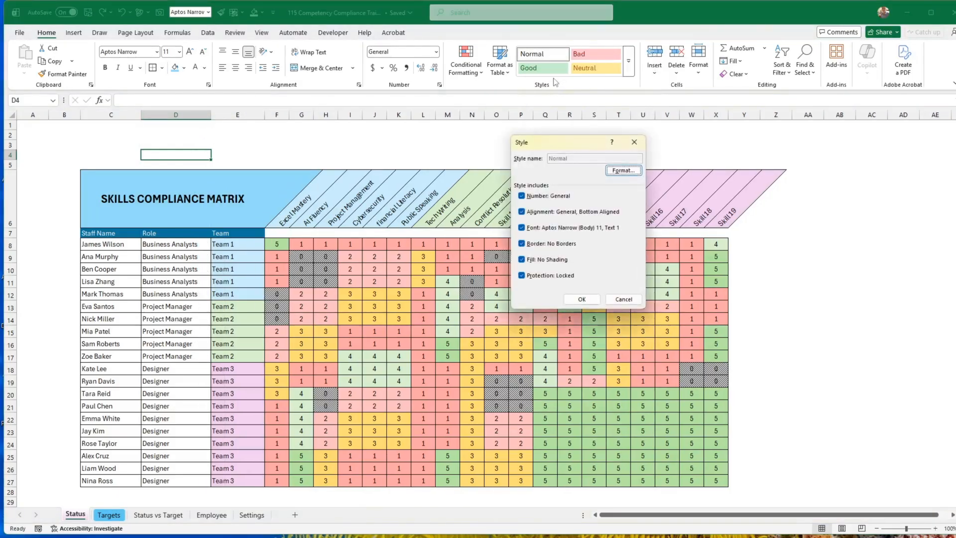
click(607, 171)
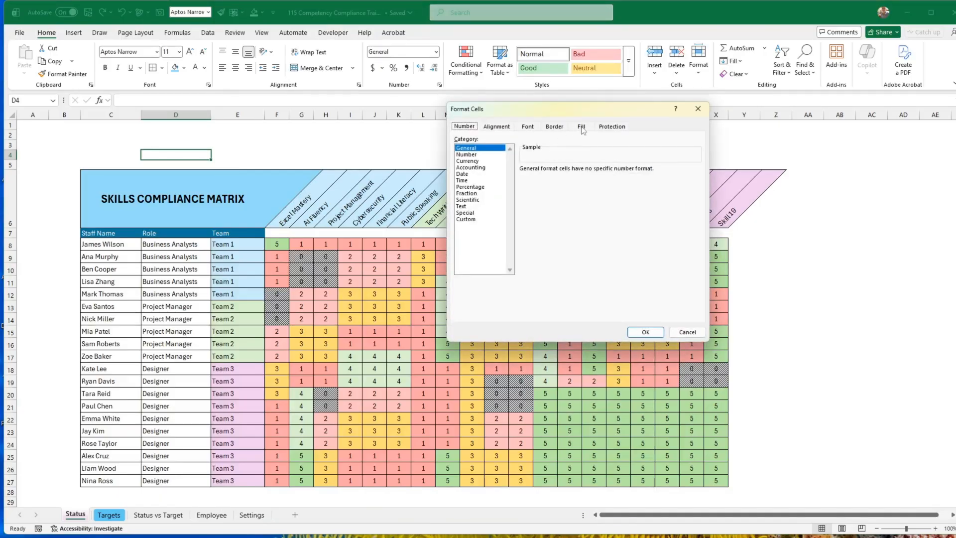
click(582, 127)
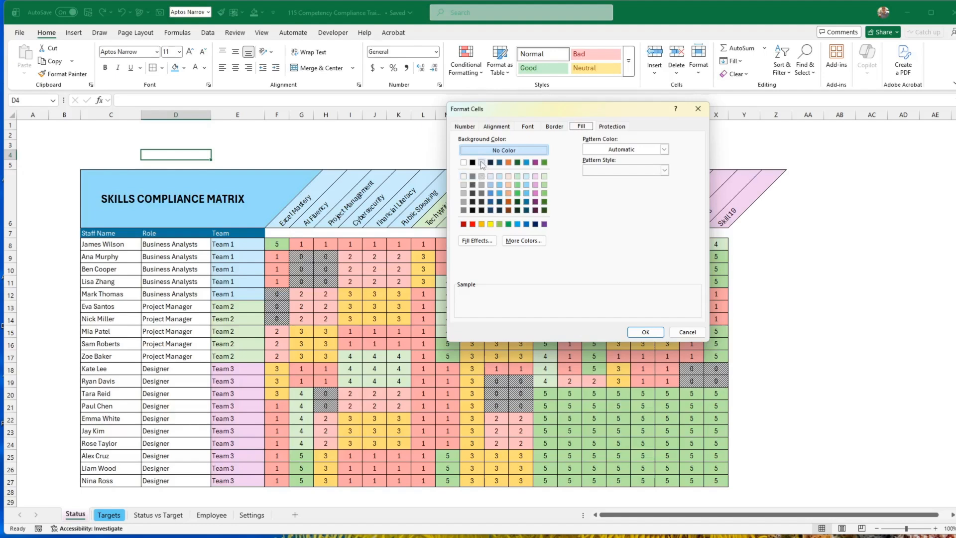
click(464, 177)
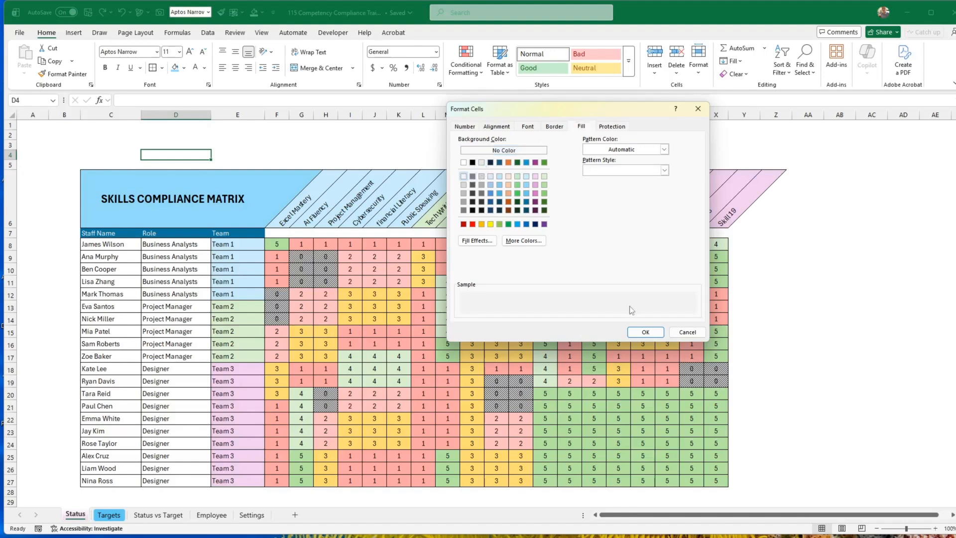
click(645, 333)
click(581, 300)
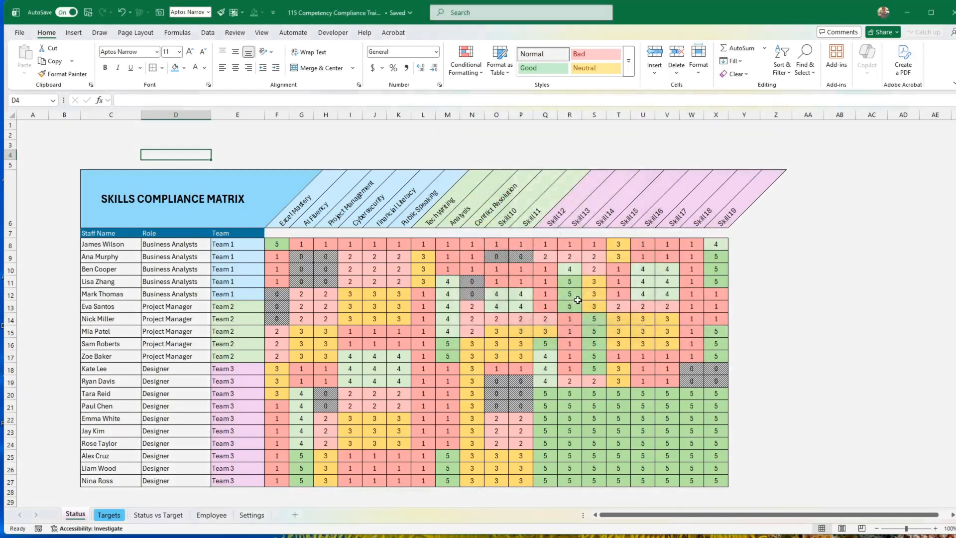
click(843, 305)
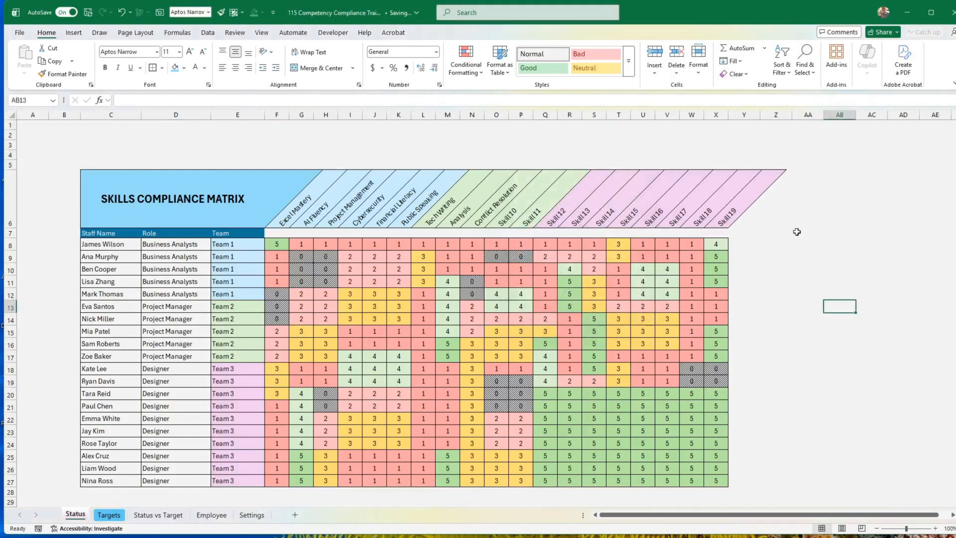
Fill the staff name and role cells C8:D27 with white.
drag(118, 245, 152, 479)
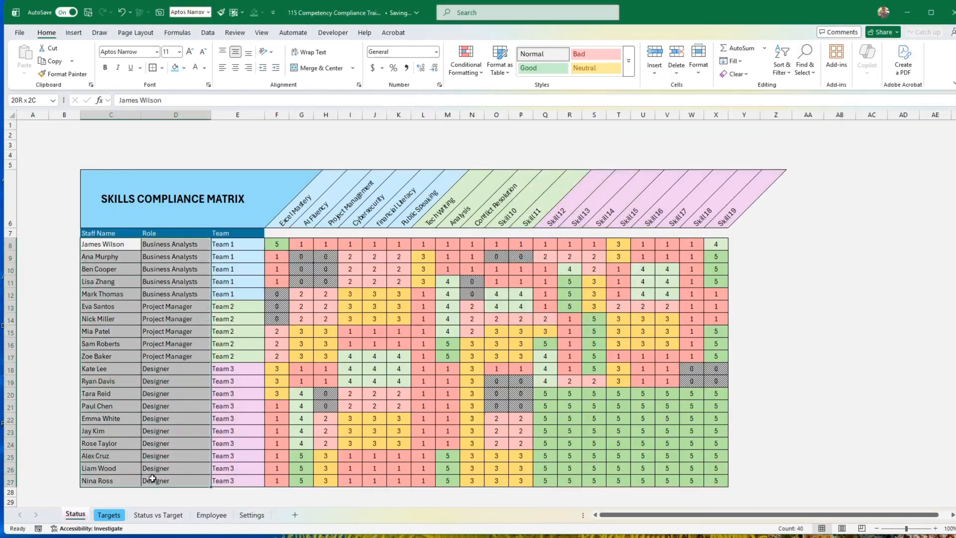
click(184, 68)
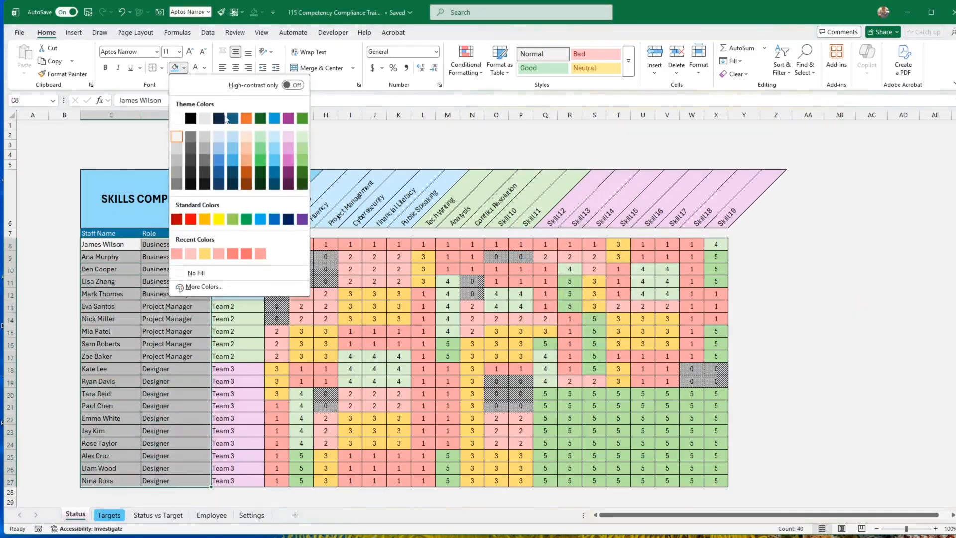
click(177, 118)
click(856, 279)
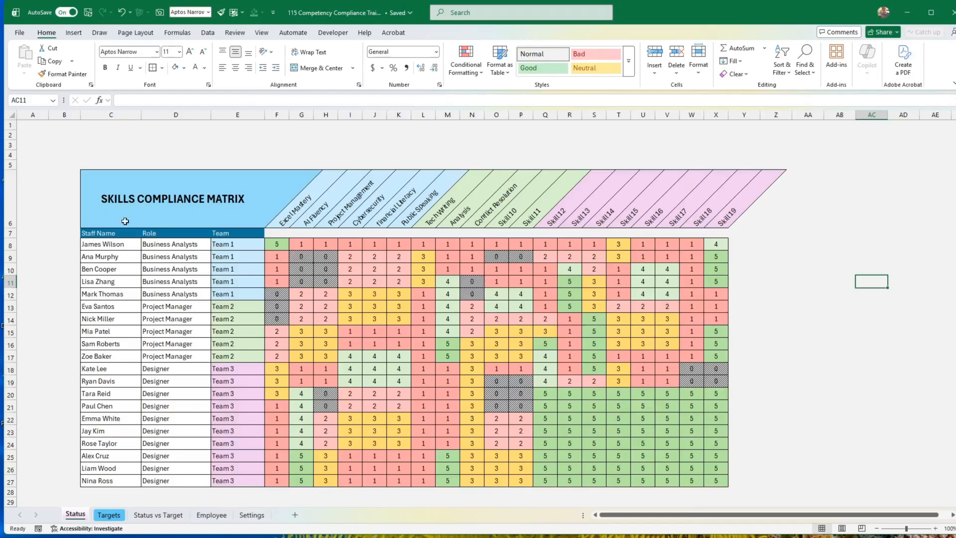
Bold the Staff Name, Role and Team headers on the Status sheet and select cells C8:D27 on the Targets sheet.
drag(107, 234, 229, 233)
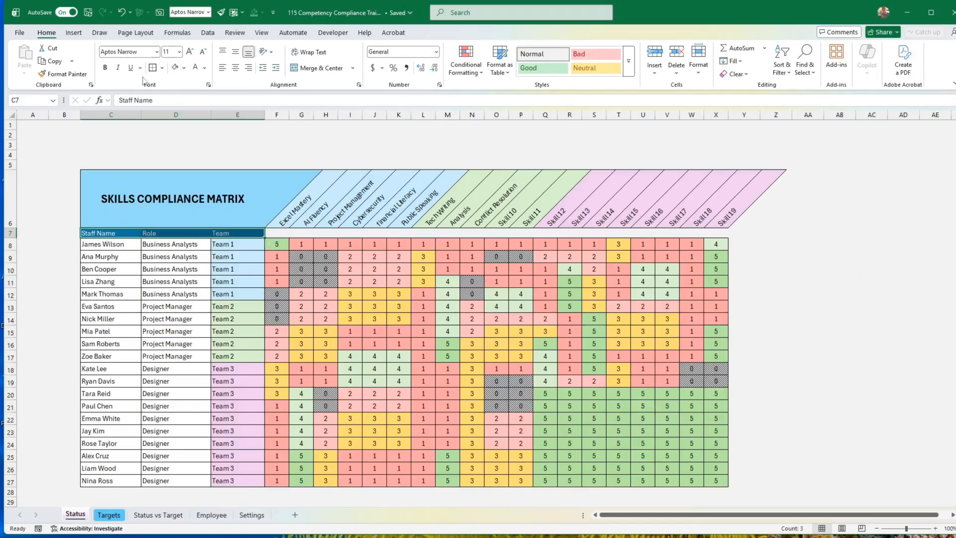
click(105, 68)
click(110, 516)
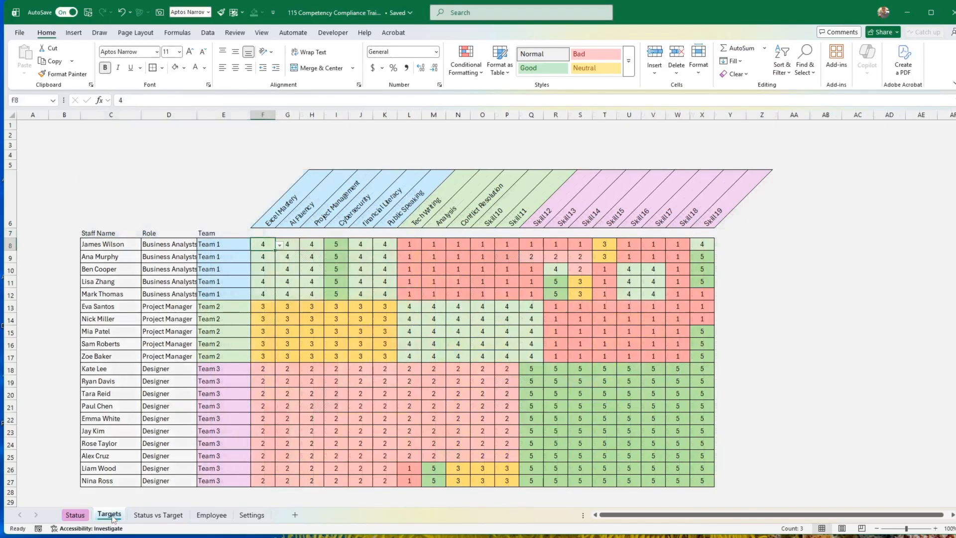
drag(125, 246, 166, 480)
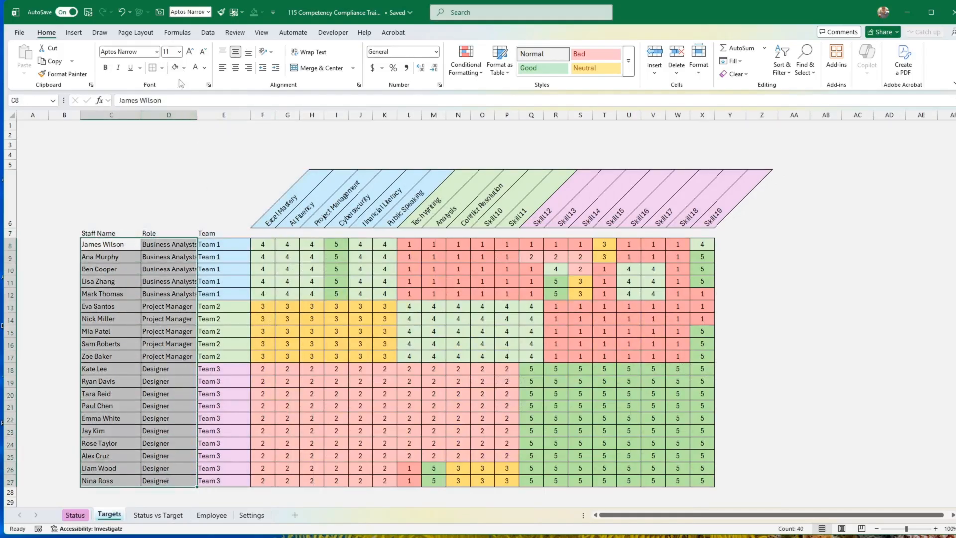
On the Employee sheet, move the bar chart up to sit just below the gap values in row 8.
click(158, 516)
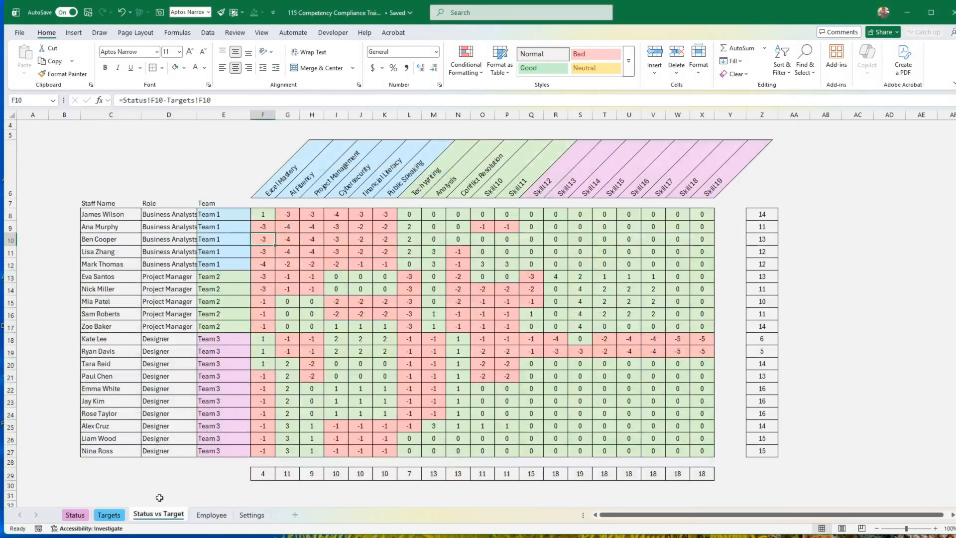
click(209, 517)
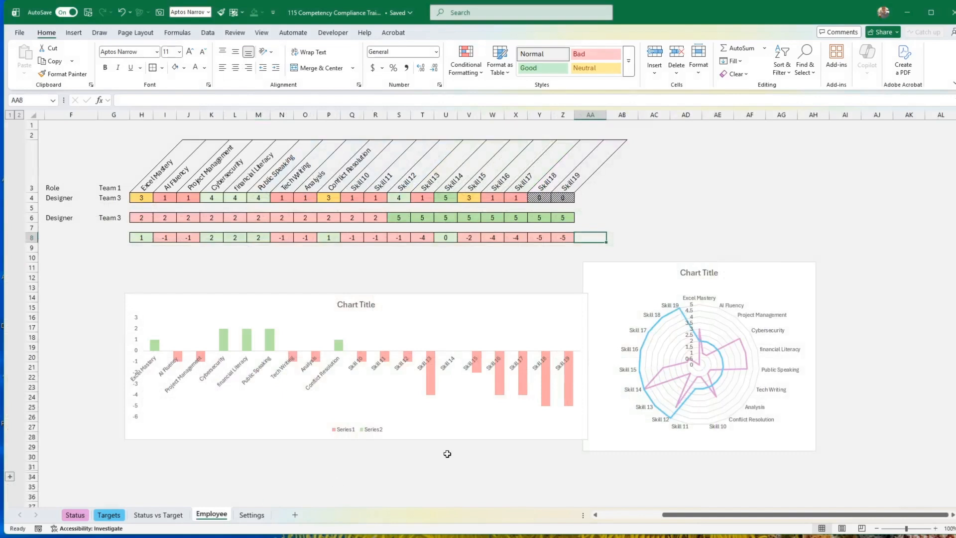
click(487, 429)
drag(488, 429, 482, 399)
click(730, 237)
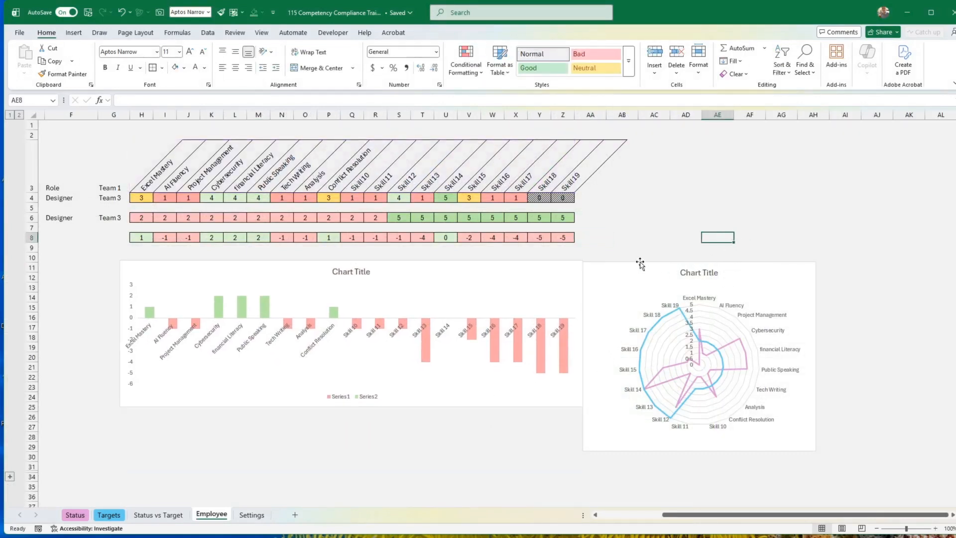
Align the radar chart beside the bar chart and resize it to about 7.8 cm high and 11.3 cm wide.
drag(641, 263, 662, 261)
drag(722, 448, 723, 406)
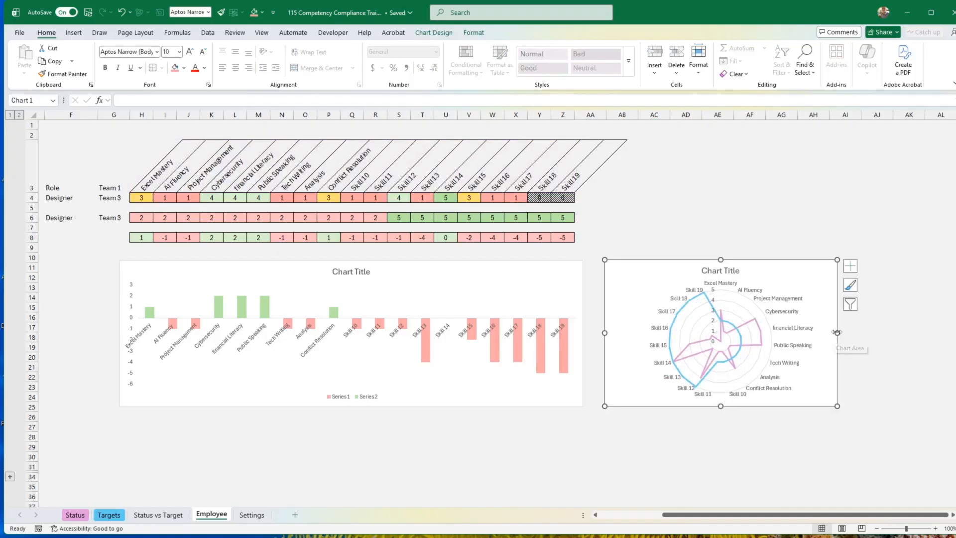
drag(837, 333, 816, 333)
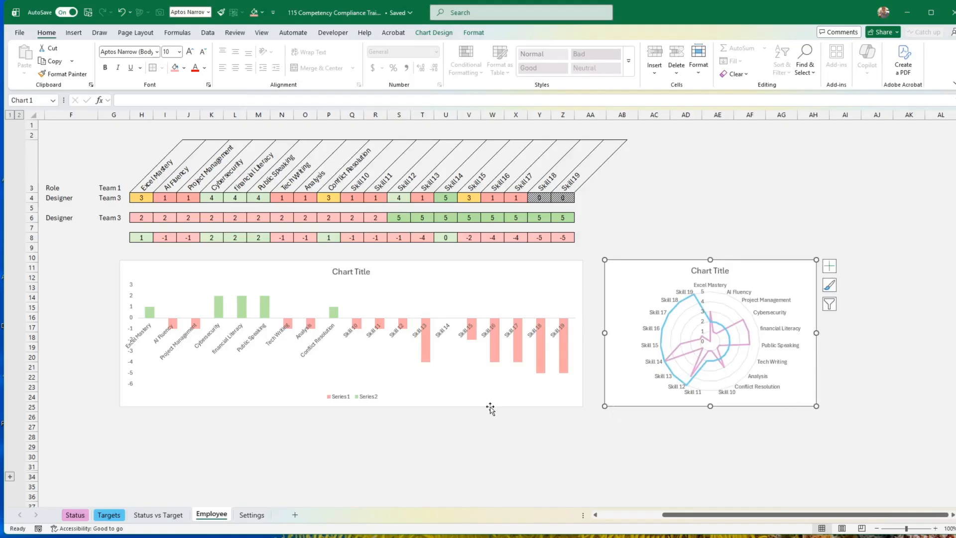
Set the gap width of the bar chart's data series to 80%.
right_click(426, 345)
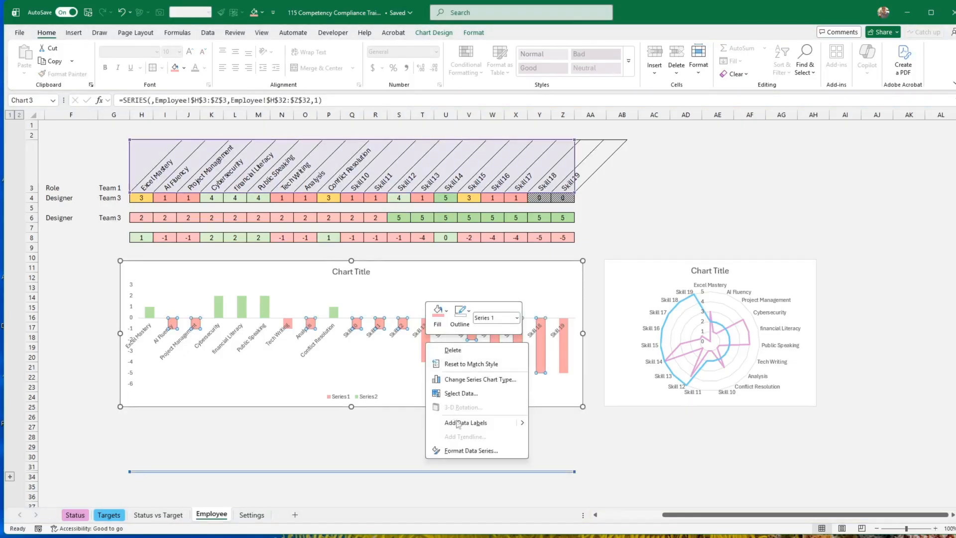
click(460, 451)
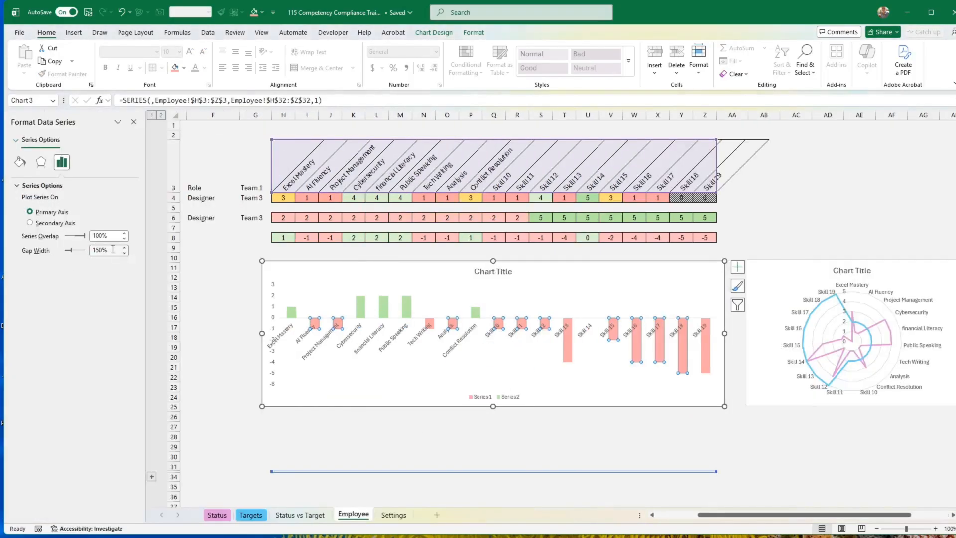
click(124, 253)
double_click(113, 253)
text(50)
key(Return)
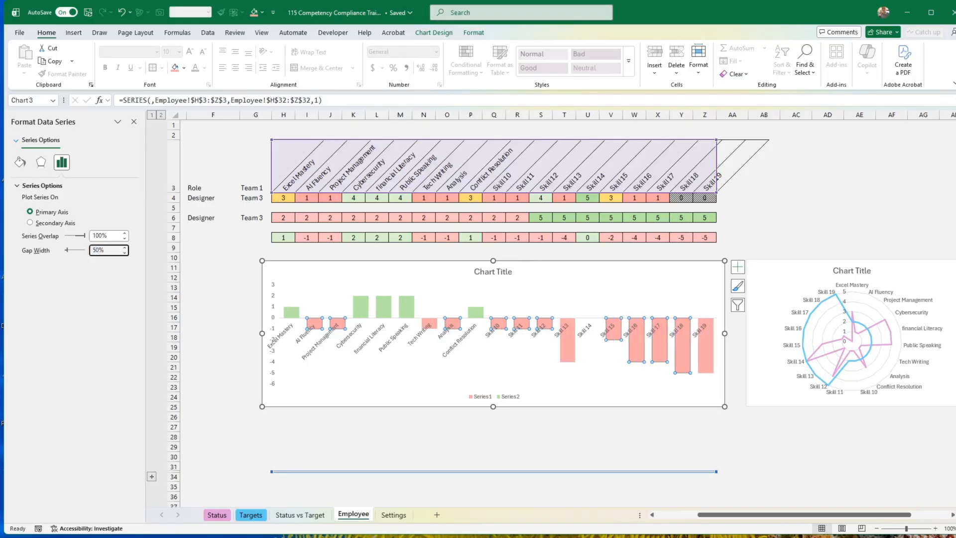
double_click(116, 253)
text(80)
key(Return)
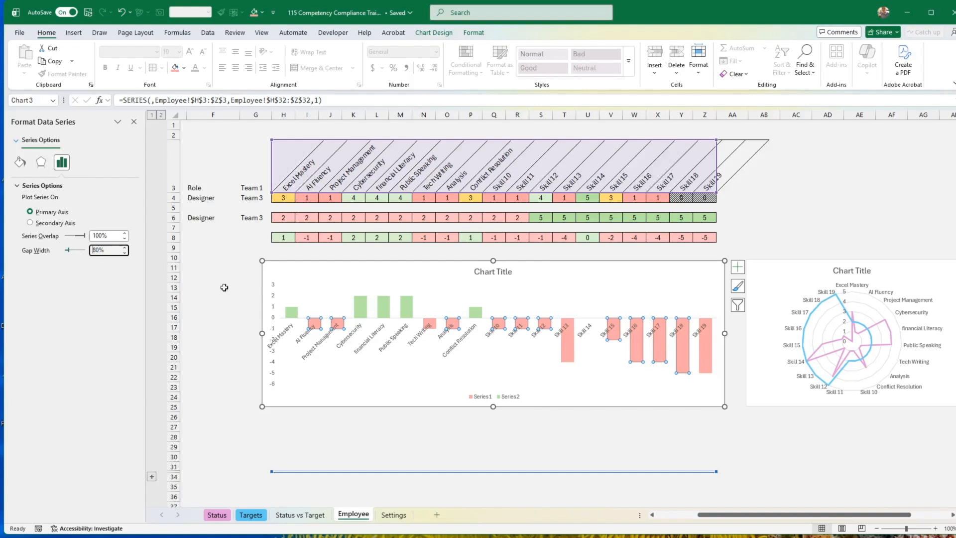
click(397, 435)
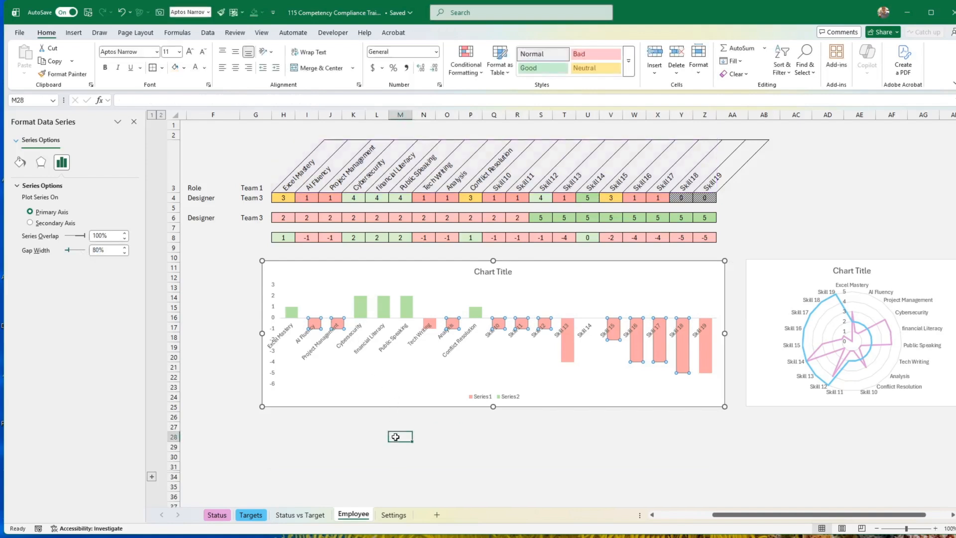
Give the green positive bars a darker green outline.
click(407, 310)
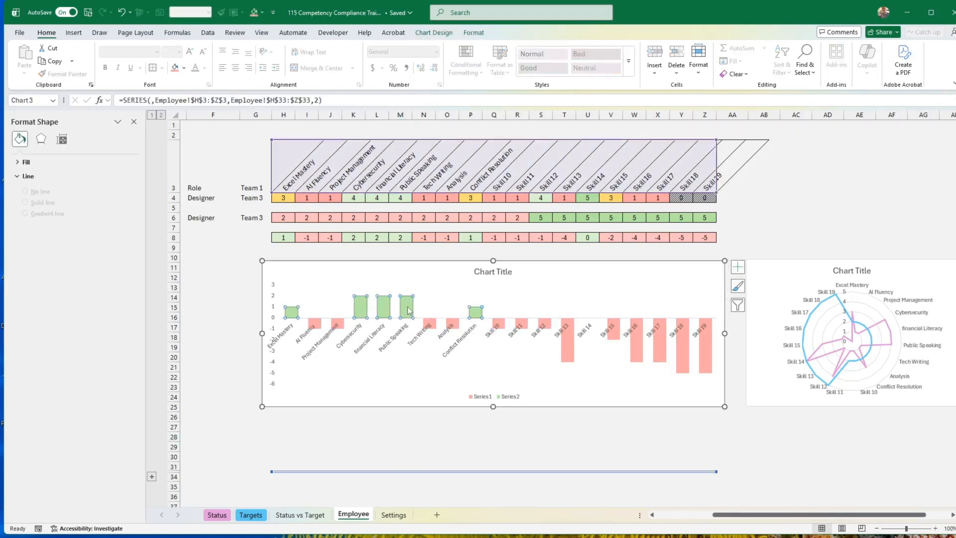
click(480, 33)
click(441, 62)
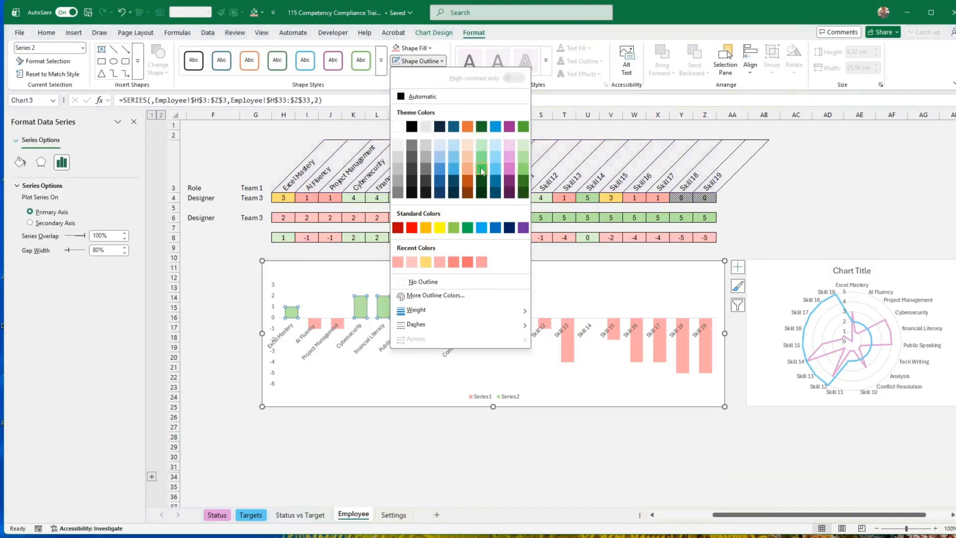
click(524, 182)
Give the red negative bars a darker red outline from the recent colours.
click(319, 327)
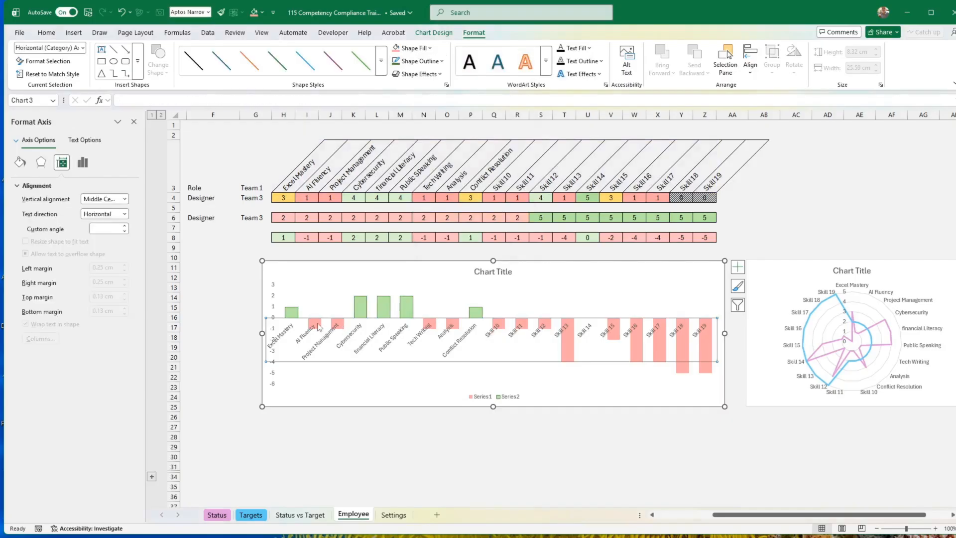
click(567, 358)
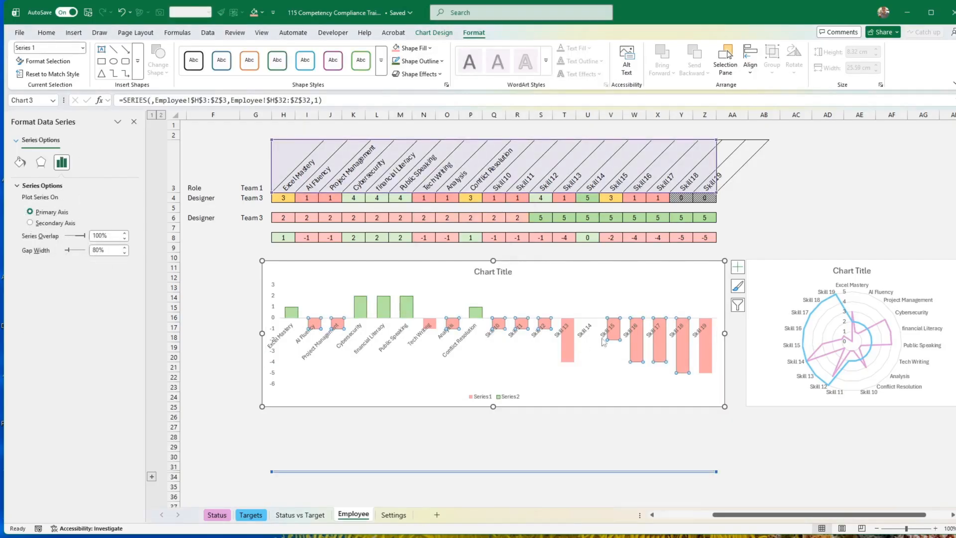
click(427, 61)
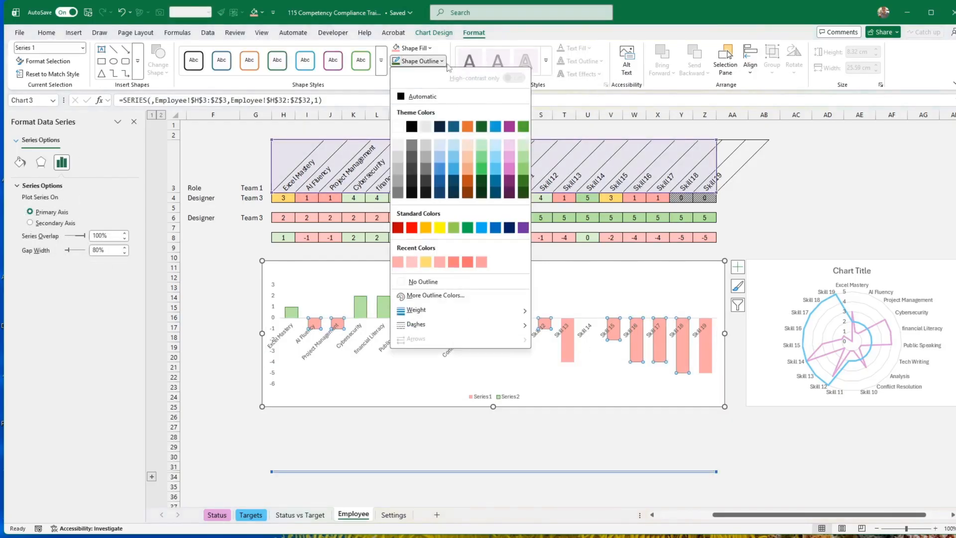
click(453, 264)
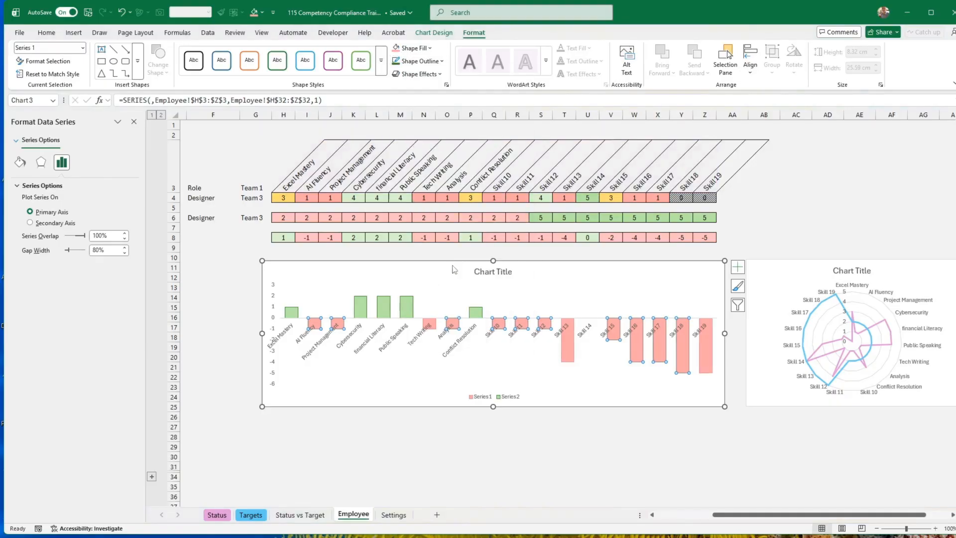
click(447, 436)
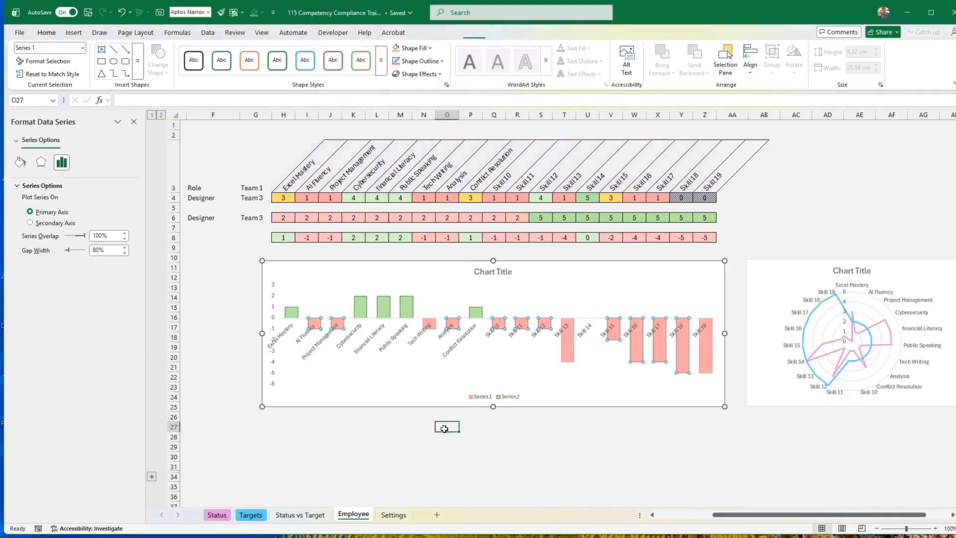
click(518, 438)
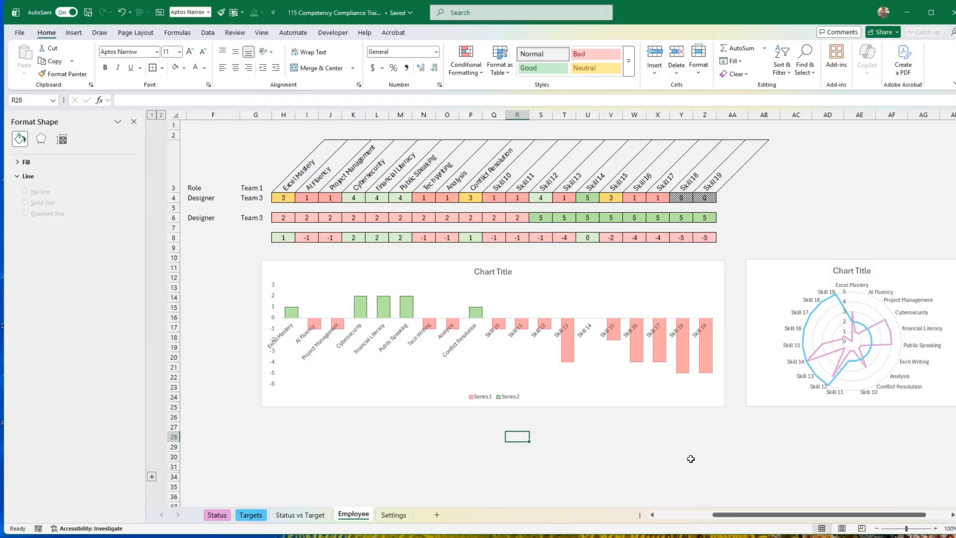
Set the bar chart's area to No Fill so the grey sheet background shows through.
click(677, 406)
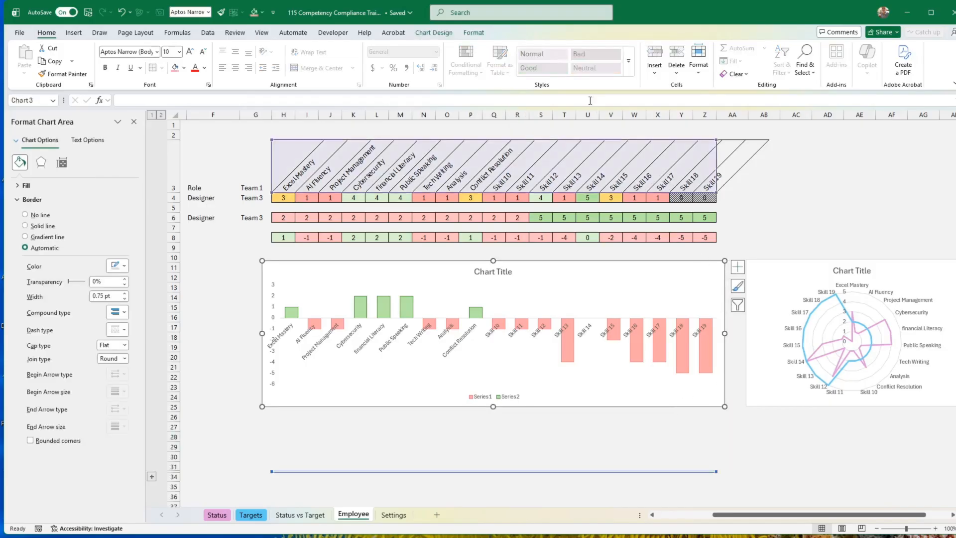
click(481, 33)
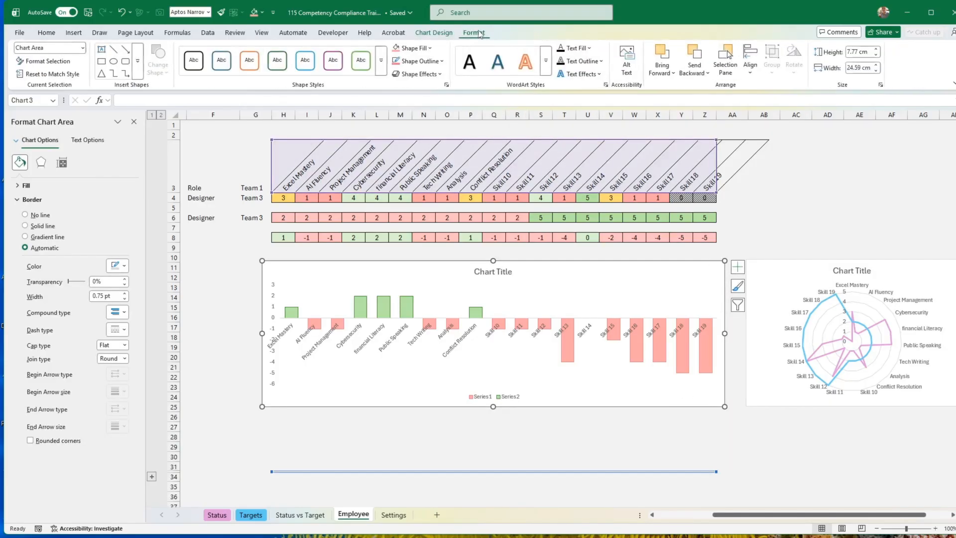
click(424, 49)
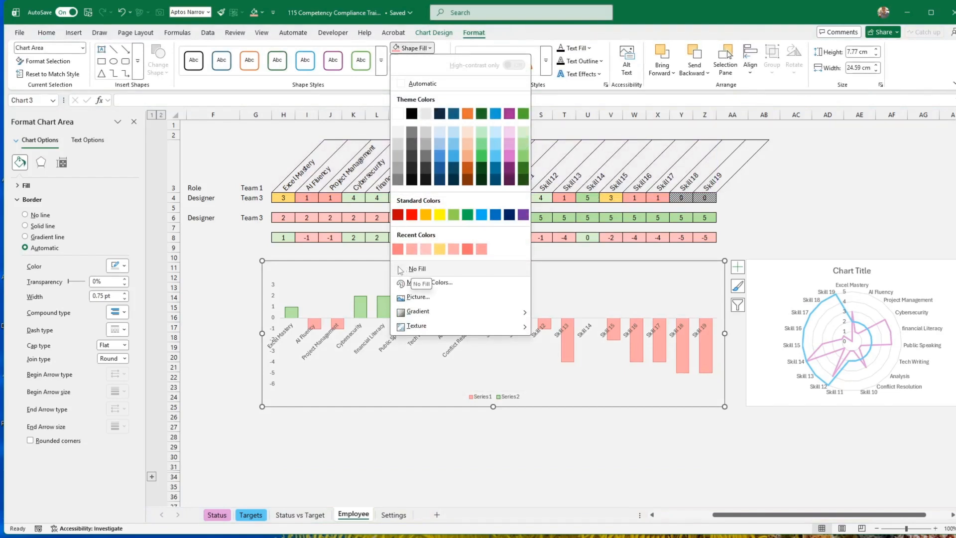
click(416, 269)
click(610, 446)
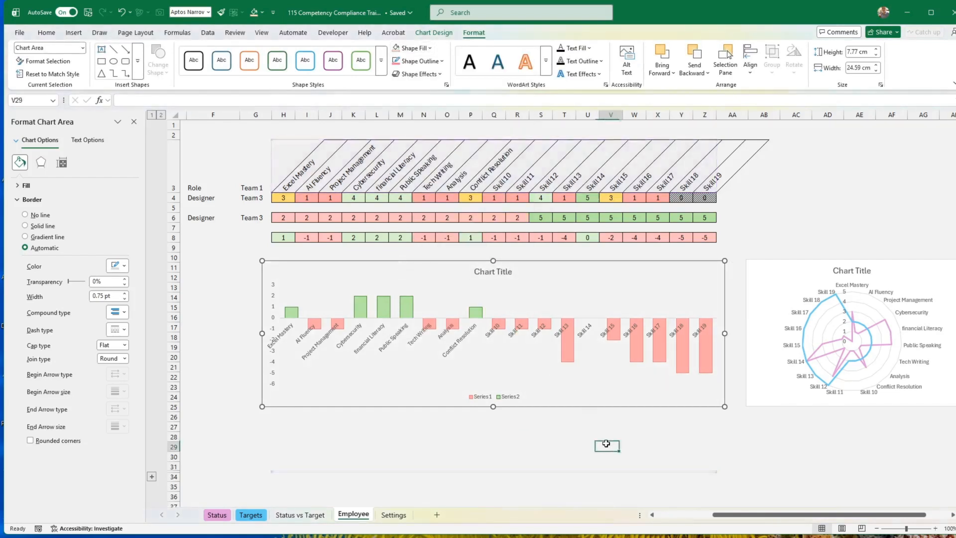
Set the radar chart's area to No Fill and move the chart closer to the bar chart.
click(791, 401)
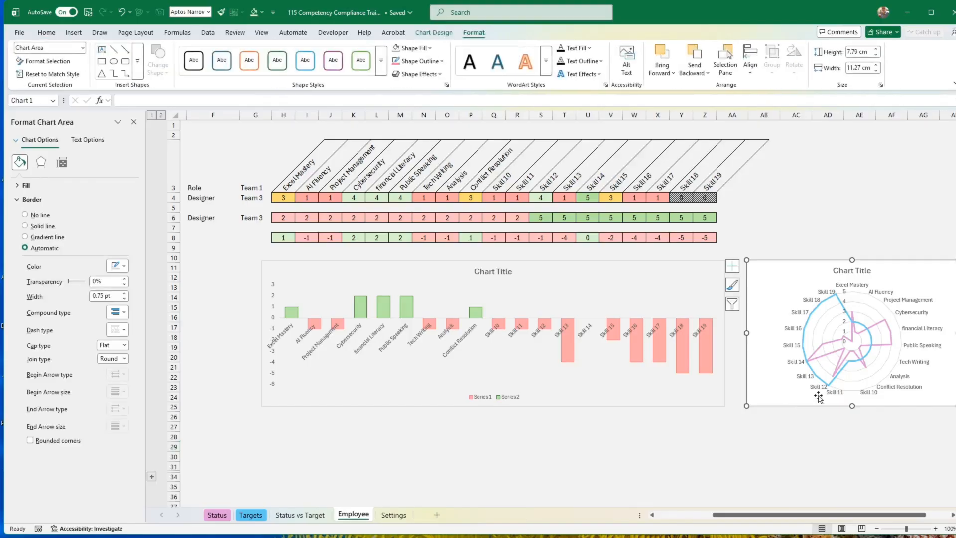
click(412, 48)
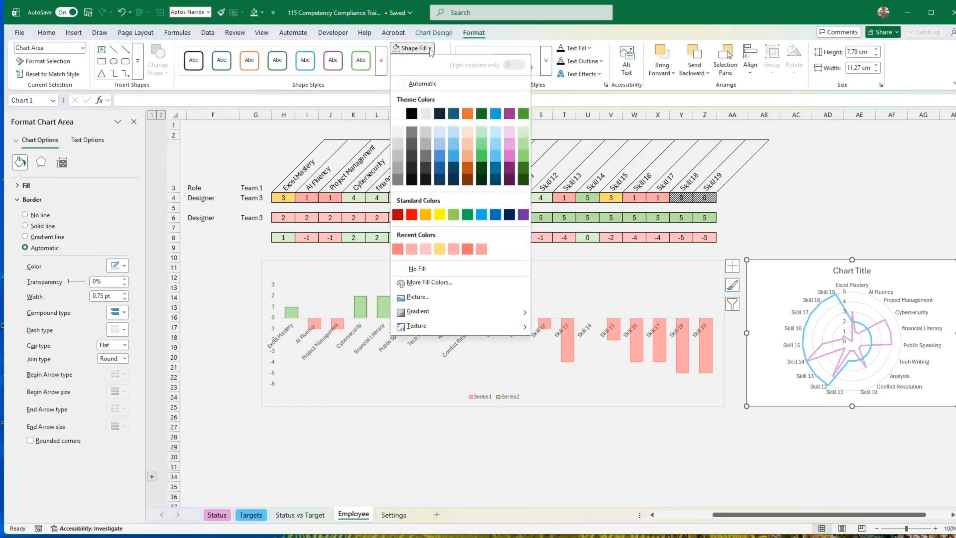
click(417, 269)
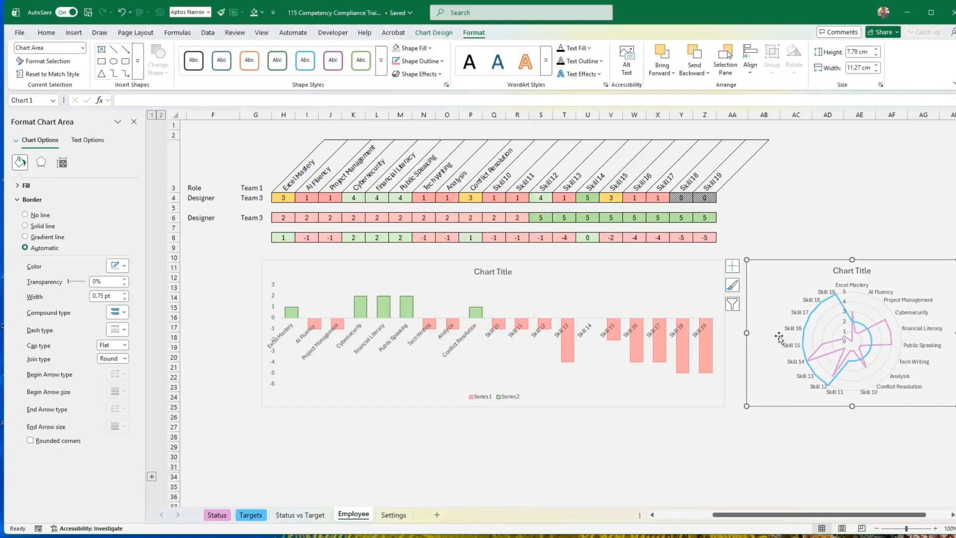
drag(869, 405, 854, 407)
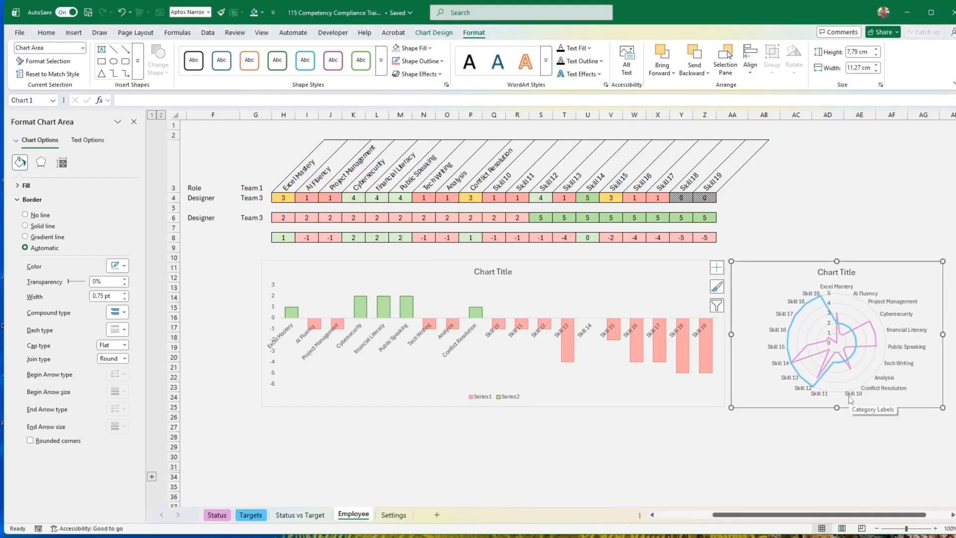
click(800, 437)
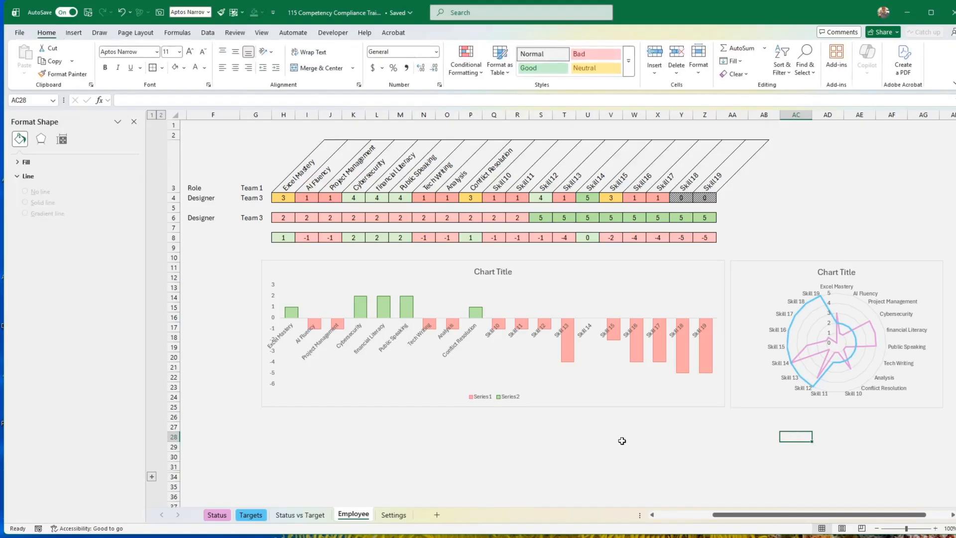
Bold the role and team cells F3:G6 on the Employee sheet.
drag(206, 188, 262, 219)
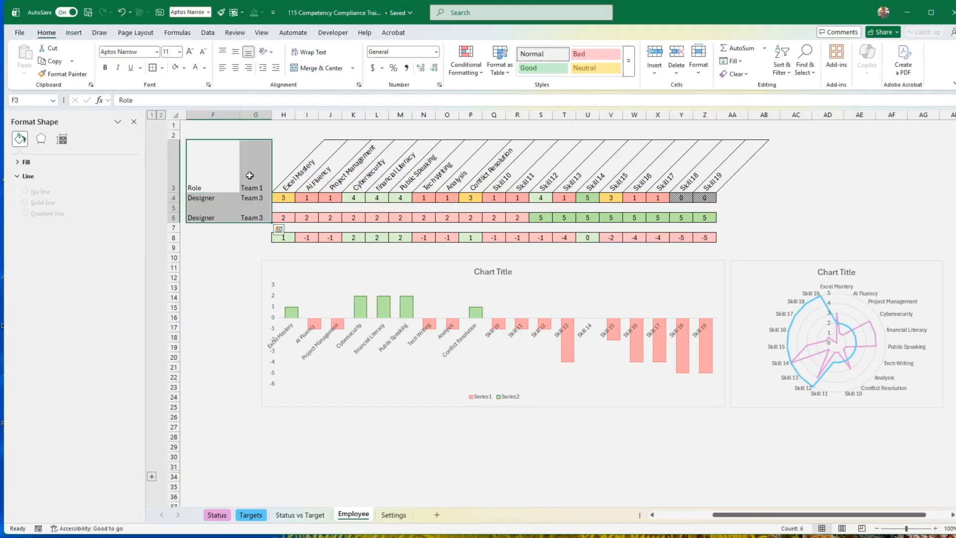
click(105, 68)
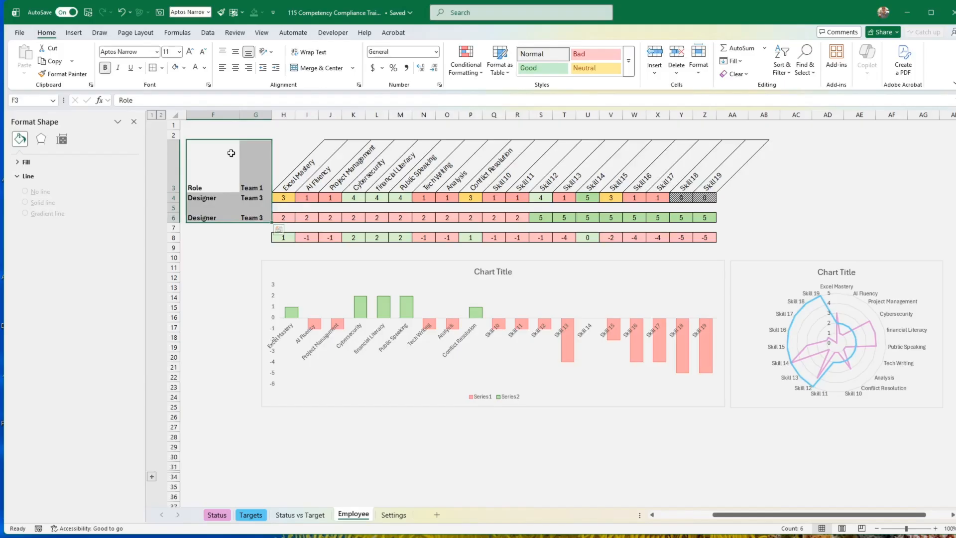
click(214, 229)
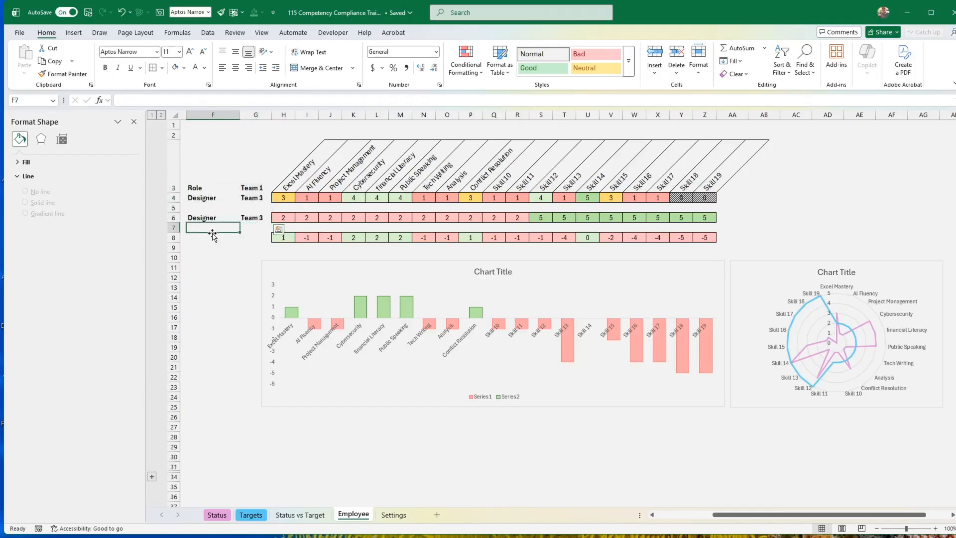
Nudge the bar chart slightly toward the radar chart, and select the radar chart.
click(674, 407)
drag(673, 407, 679, 404)
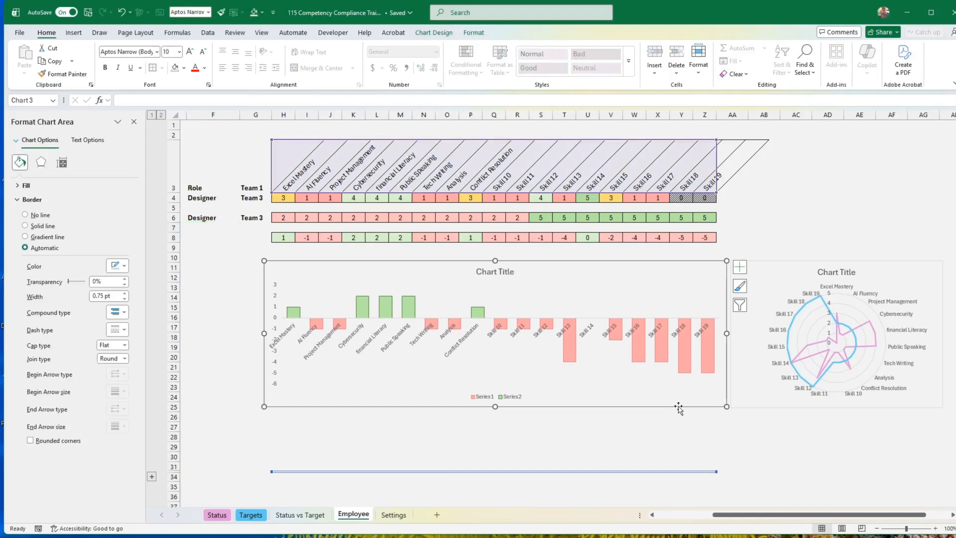
click(775, 457)
click(870, 403)
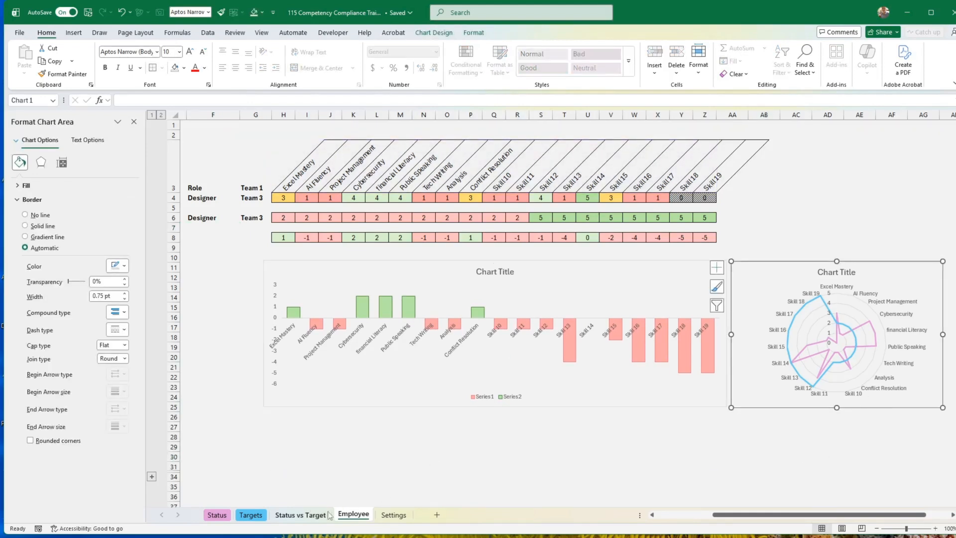
Review the Settings, Status vs Target, Targets and Status sheets to compare their layouts and header formatting.
click(393, 516)
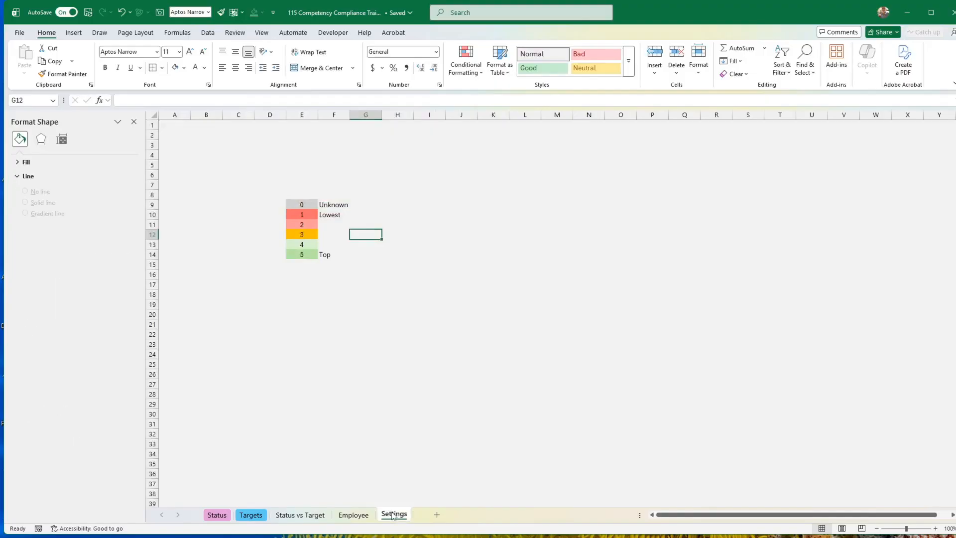
click(361, 514)
click(295, 516)
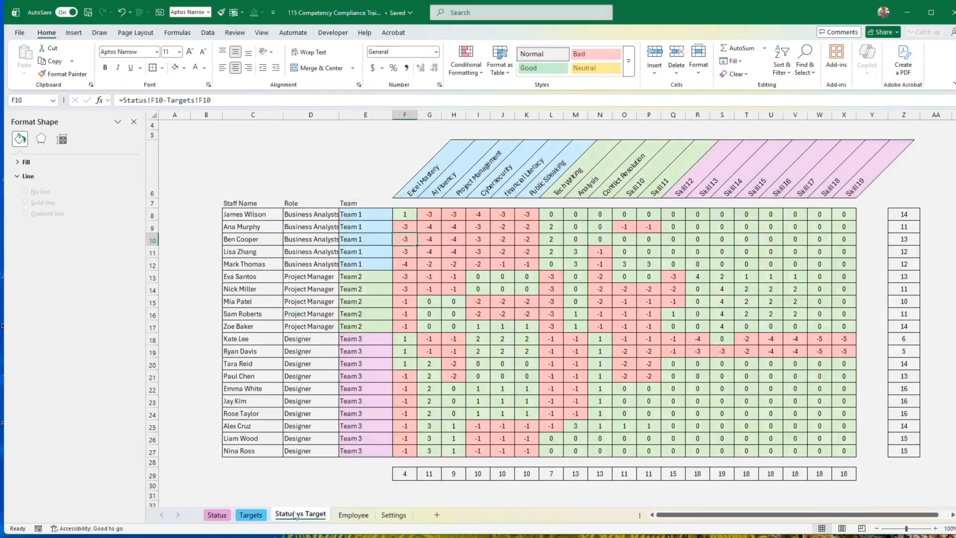
click(250, 515)
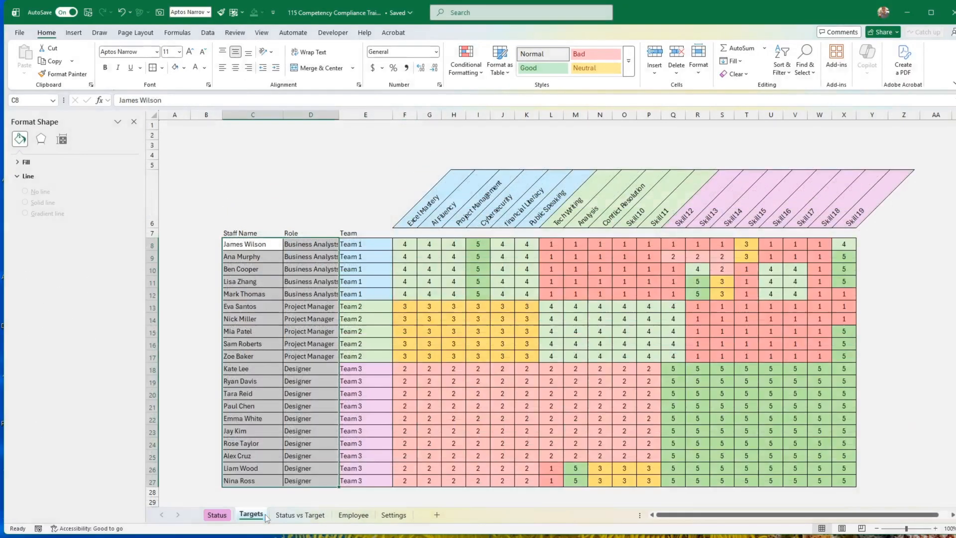
click(218, 518)
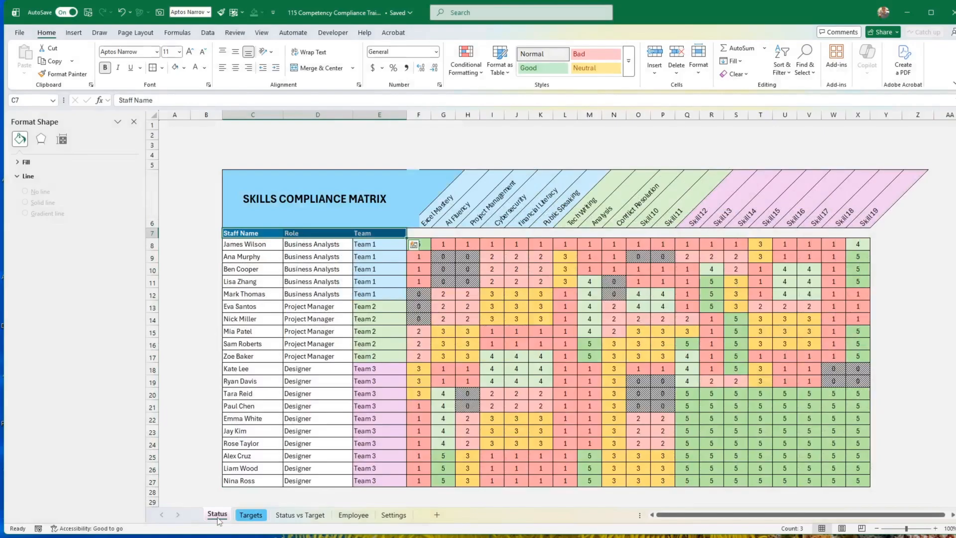
click(249, 516)
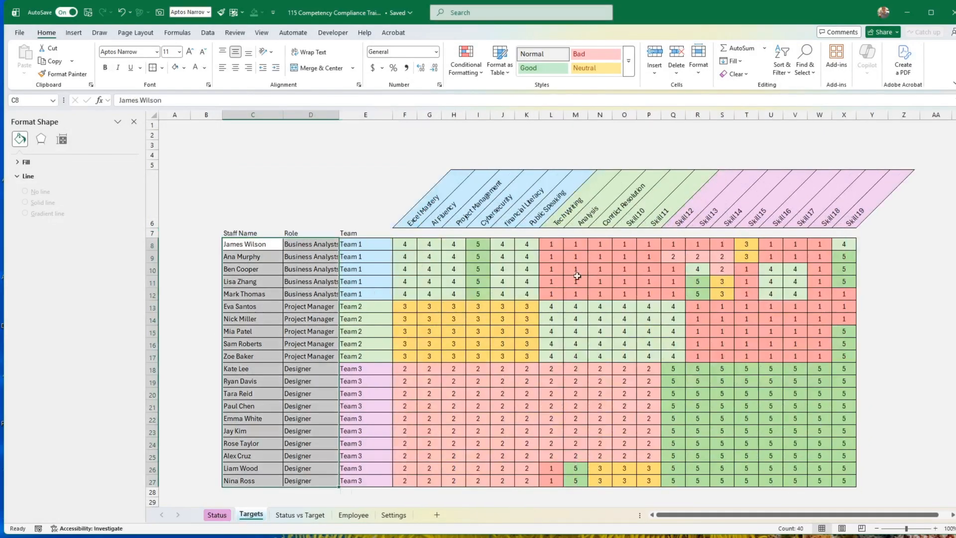
click(220, 517)
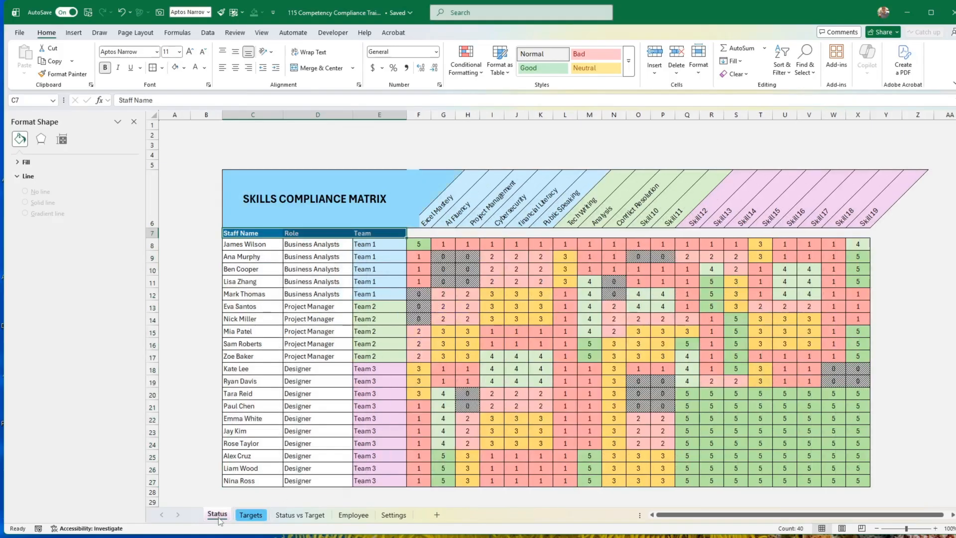
click(426, 247)
click(253, 516)
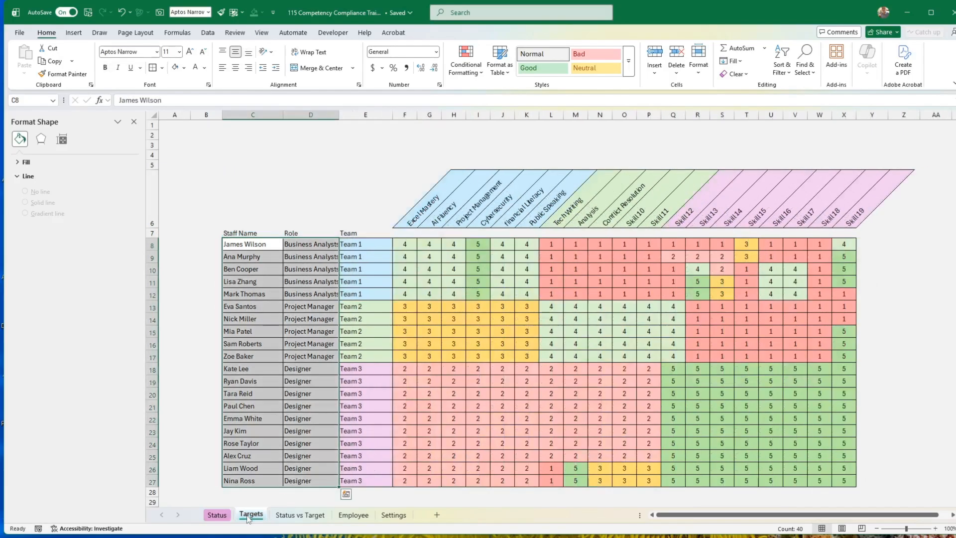
Hide the numbers in F8:X27 of the Status vs Target sheet with a custom number format made only of semicolons.
click(287, 519)
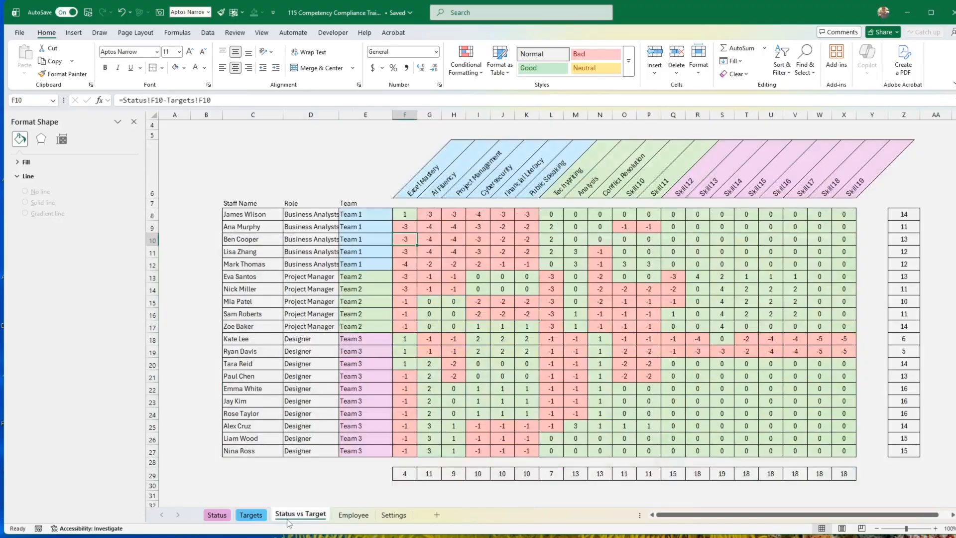
drag(405, 214, 844, 451)
right_click(668, 373)
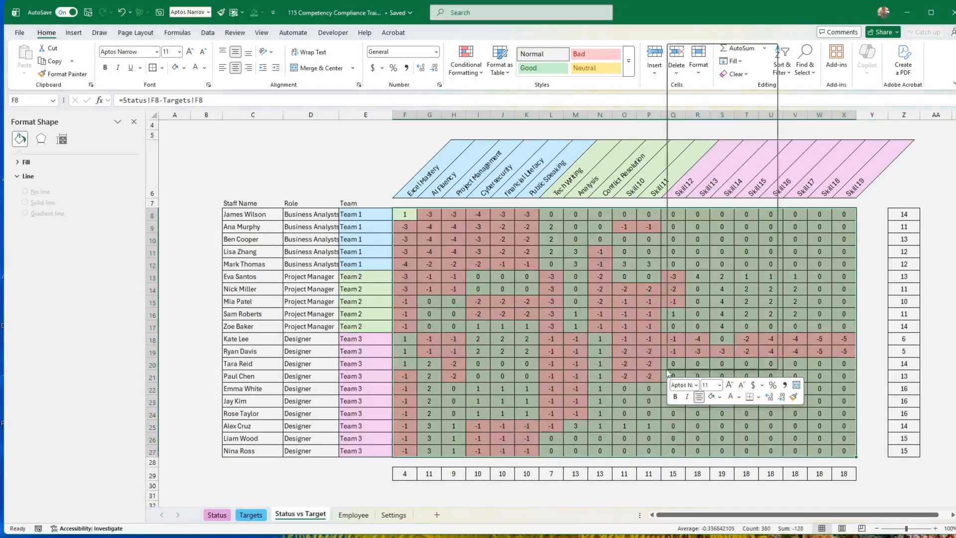
click(704, 273)
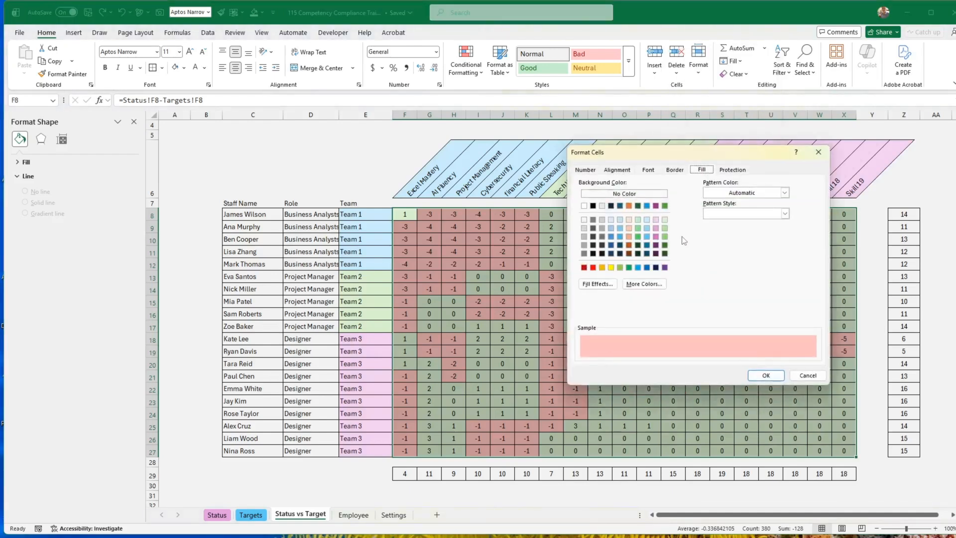
click(587, 171)
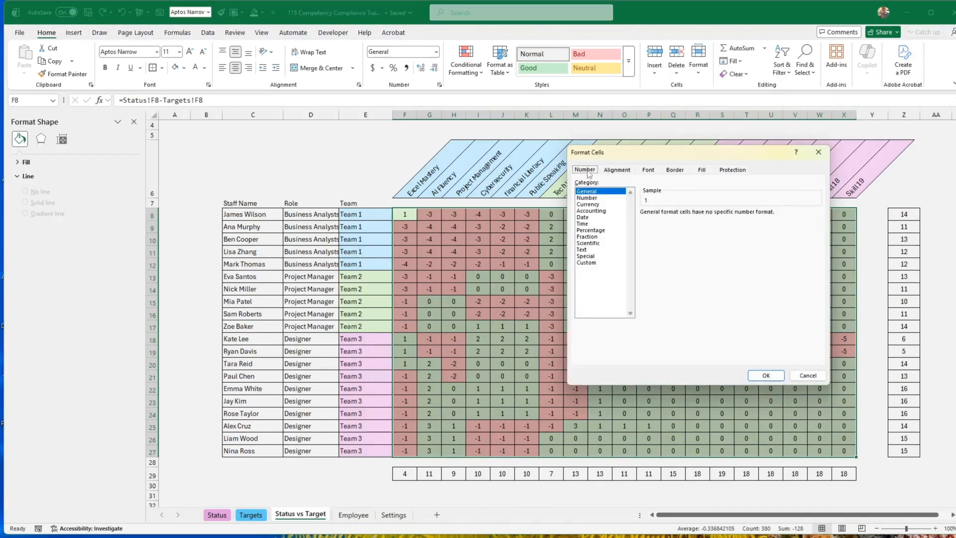
click(586, 263)
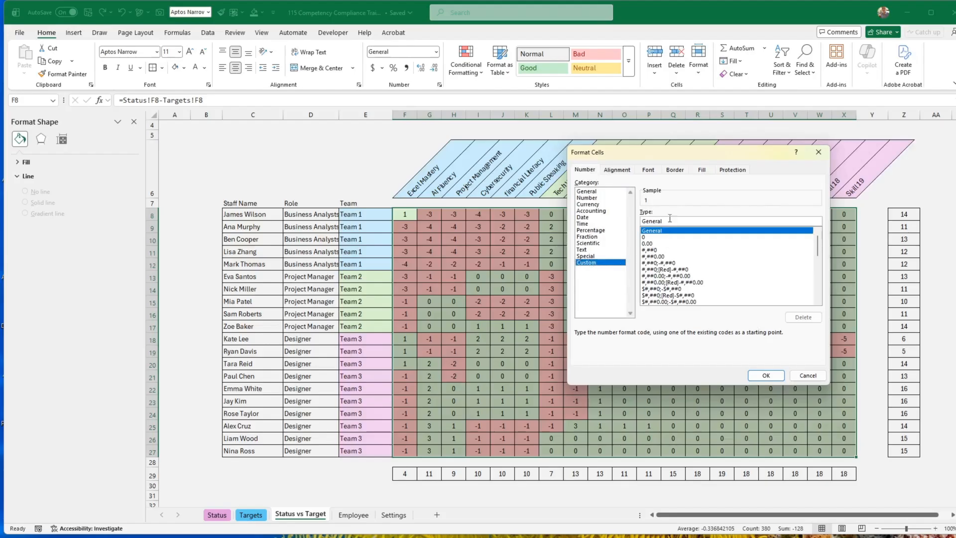
drag(672, 222, 634, 220)
text(;;;)
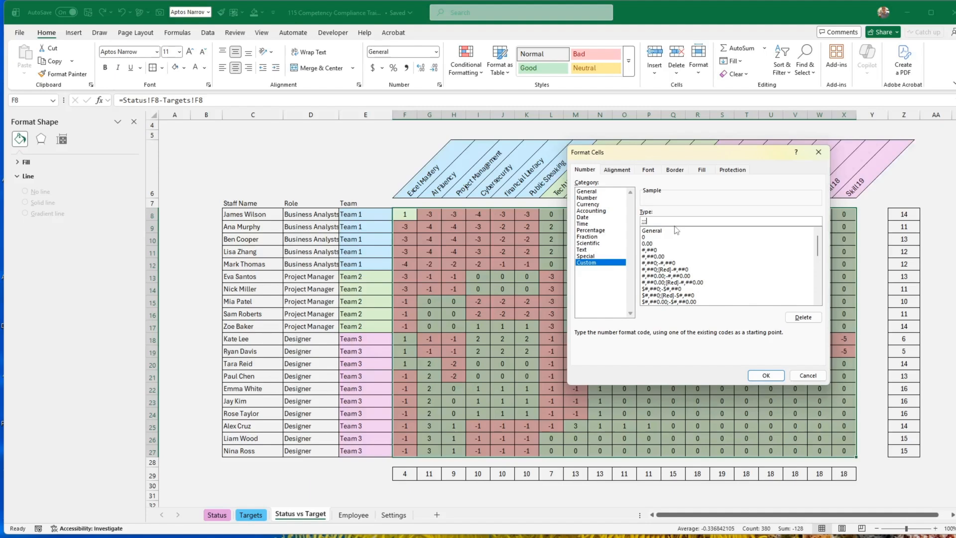
click(763, 375)
click(765, 375)
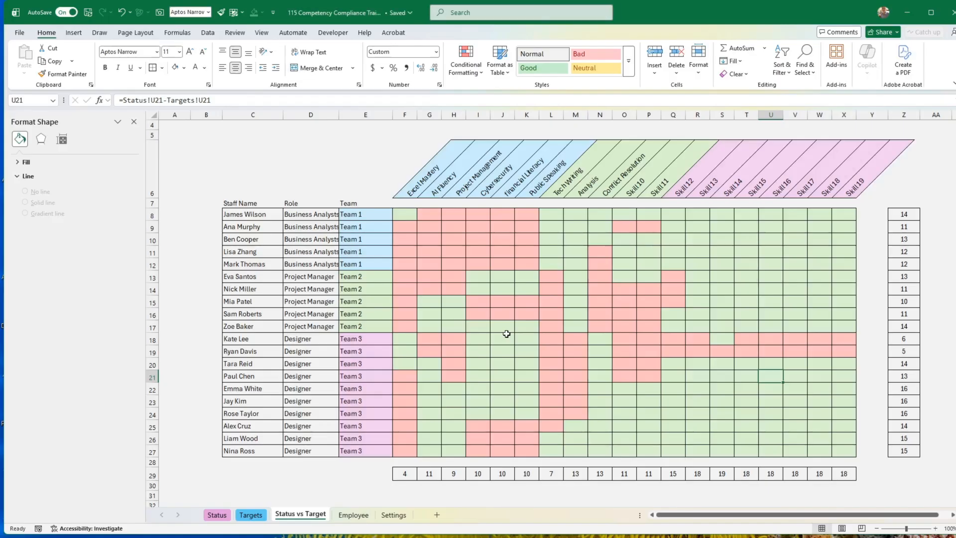
Undo the custom number format on the Status vs Target gap values and deselect the range.
key(ctrl+z)
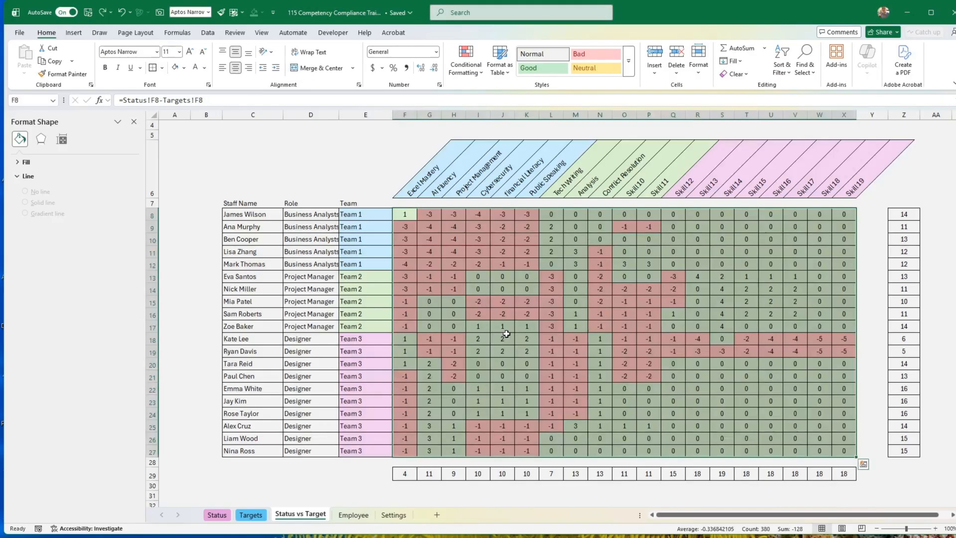
click(457, 246)
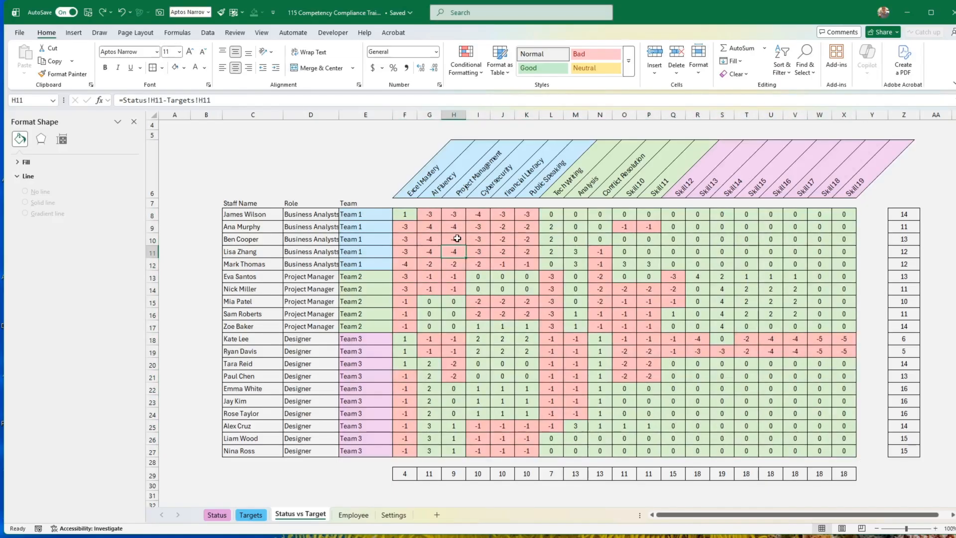
click(481, 250)
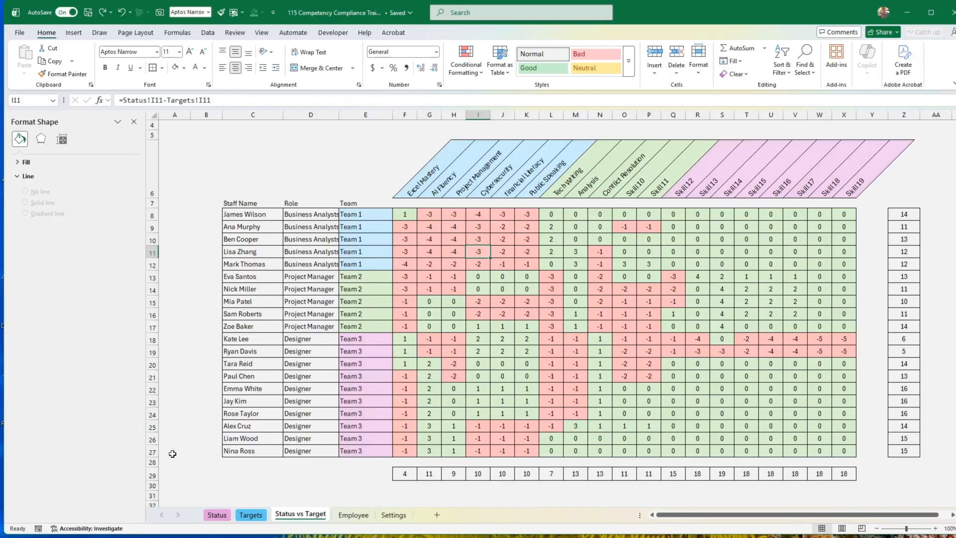
mouse_move(31, 537)
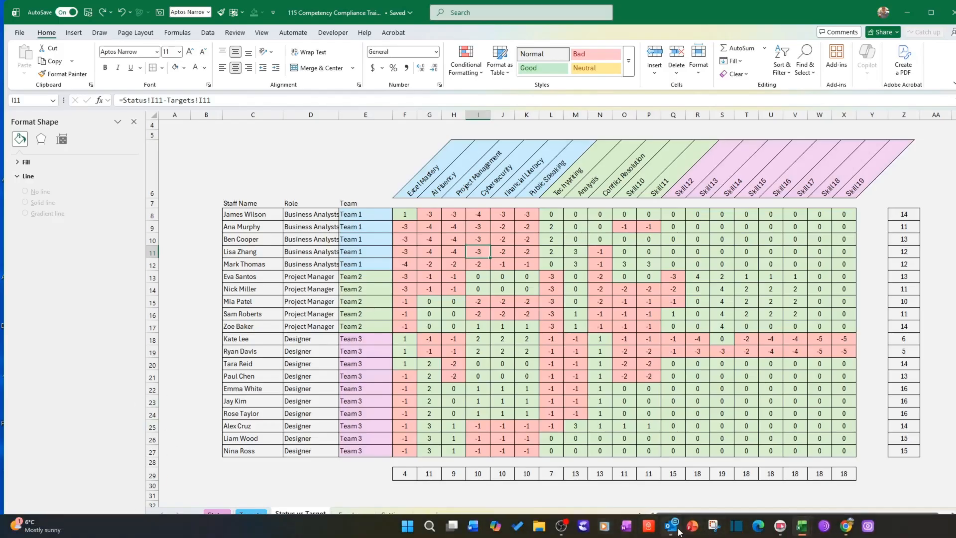
click(723, 314)
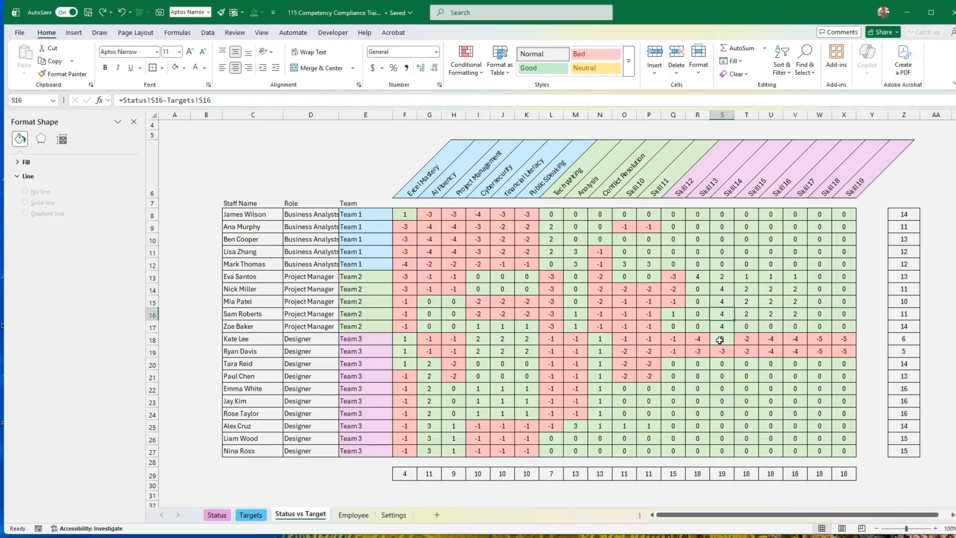
Examine the 0 to 5 rating scale on the Settings sheet, and return to the staff list on the Targets sheet.
click(403, 517)
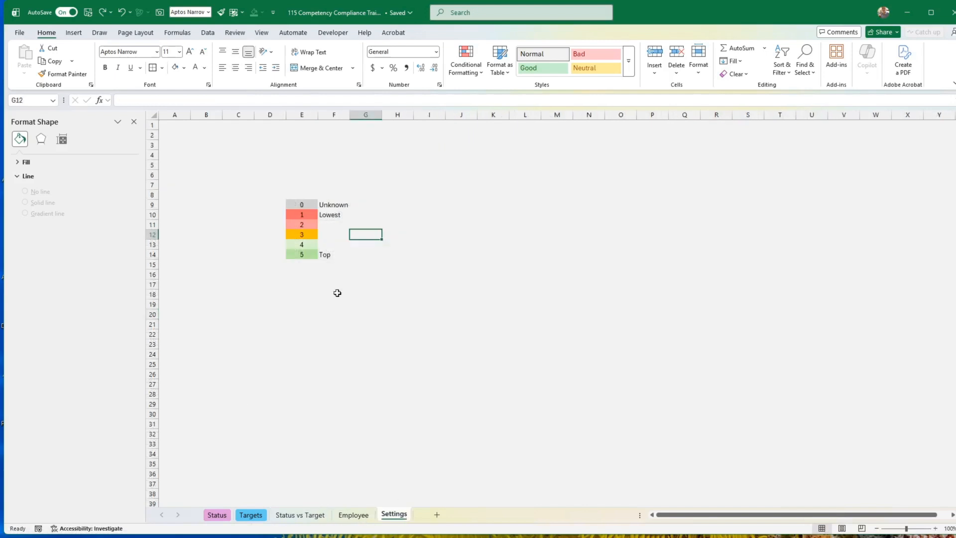
click(305, 213)
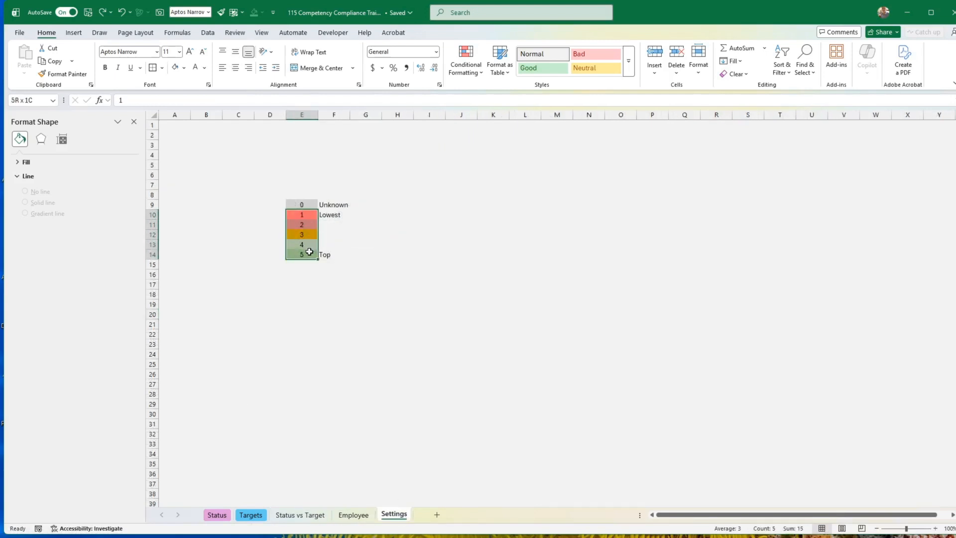
click(309, 218)
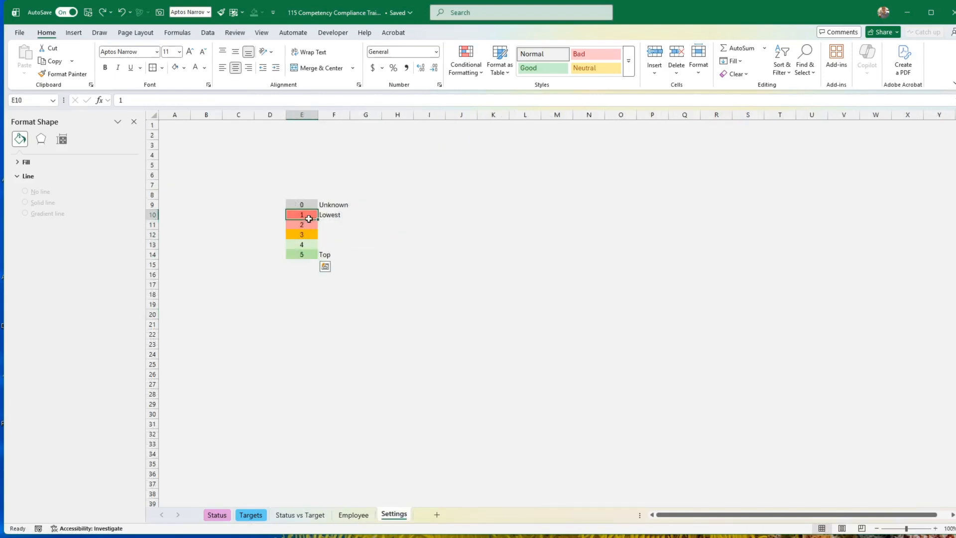
click(305, 254)
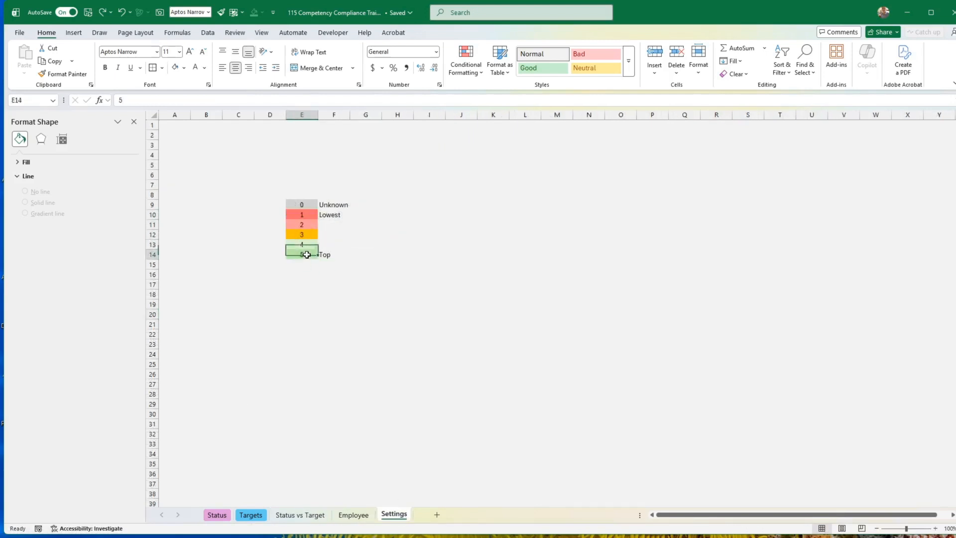
click(441, 444)
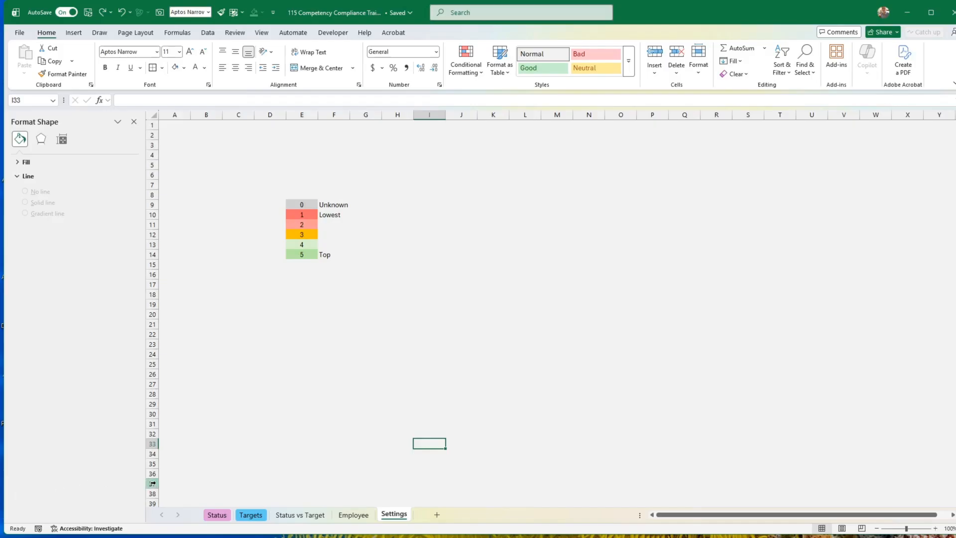
click(252, 515)
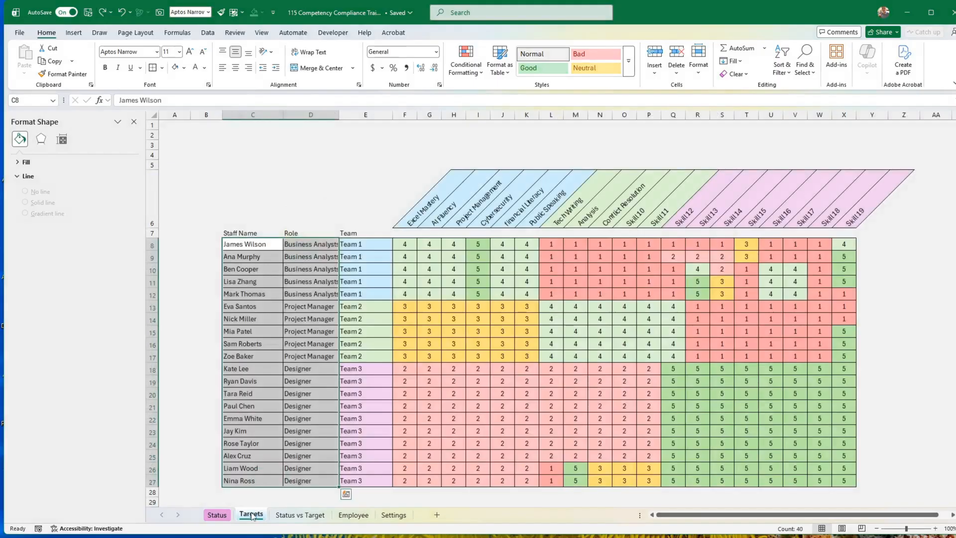
click(276, 478)
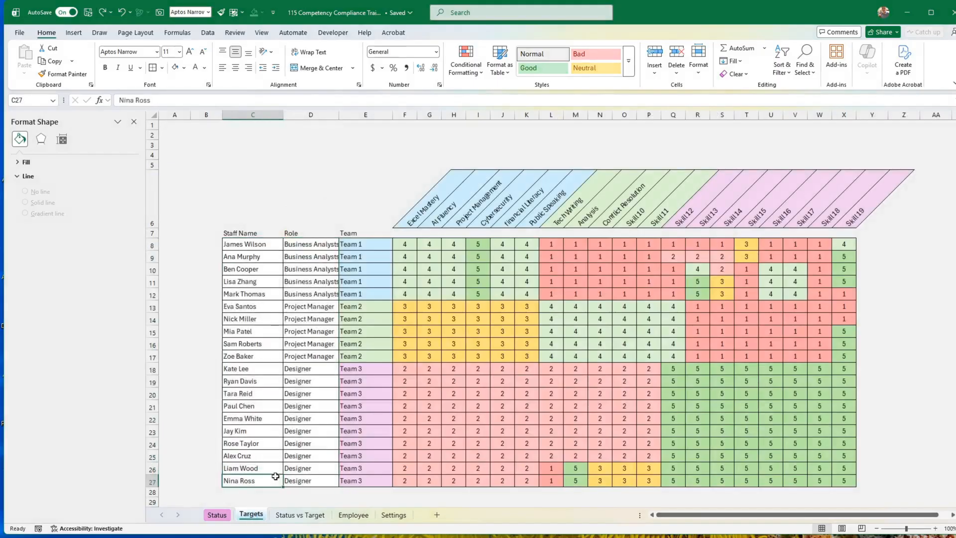